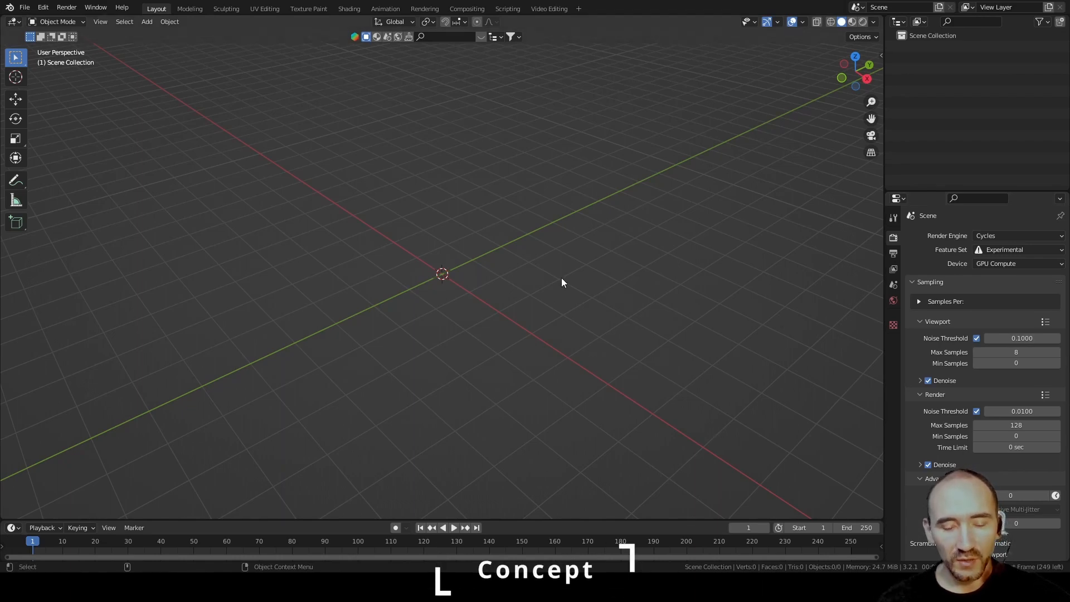
Annotate the viewport with an infinity symbol and the equation s = 2 / (3 − cos(2t)), adding arrows at s and 2t.
click(16, 180)
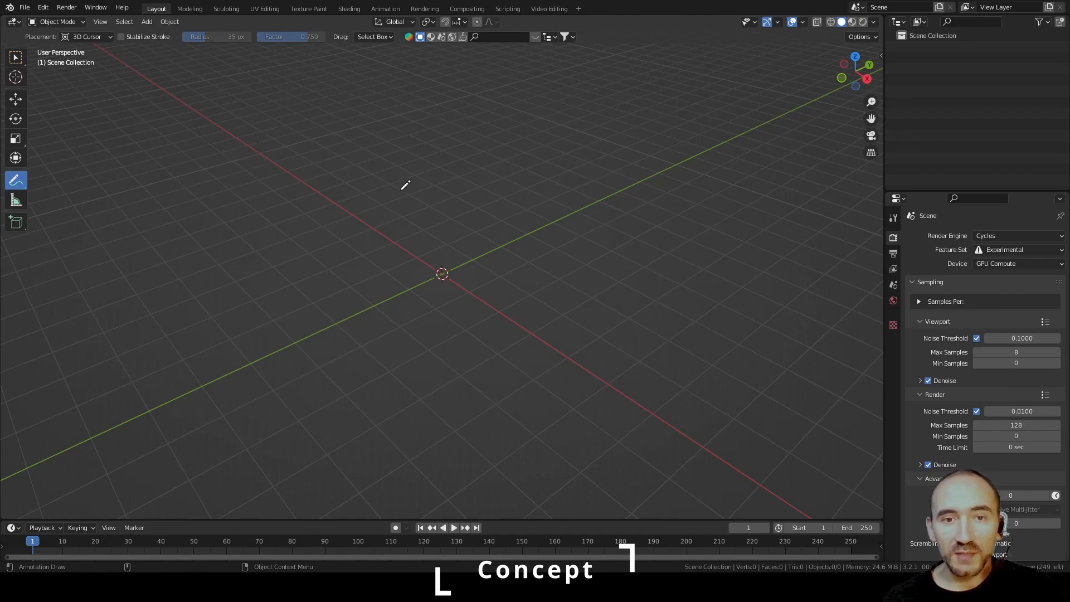
mouse_move(401, 189)
mouse_down()
mouse_move(399, 211)
mouse_move(418, 179)
mouse_move(406, 179)
mouse_up()
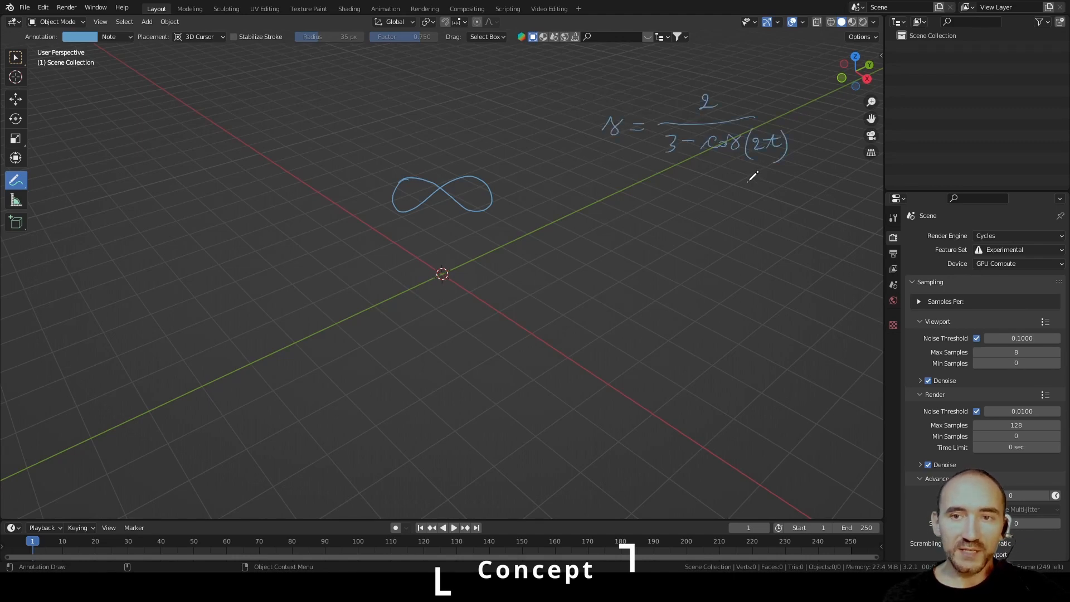
drag(747, 182, 771, 161)
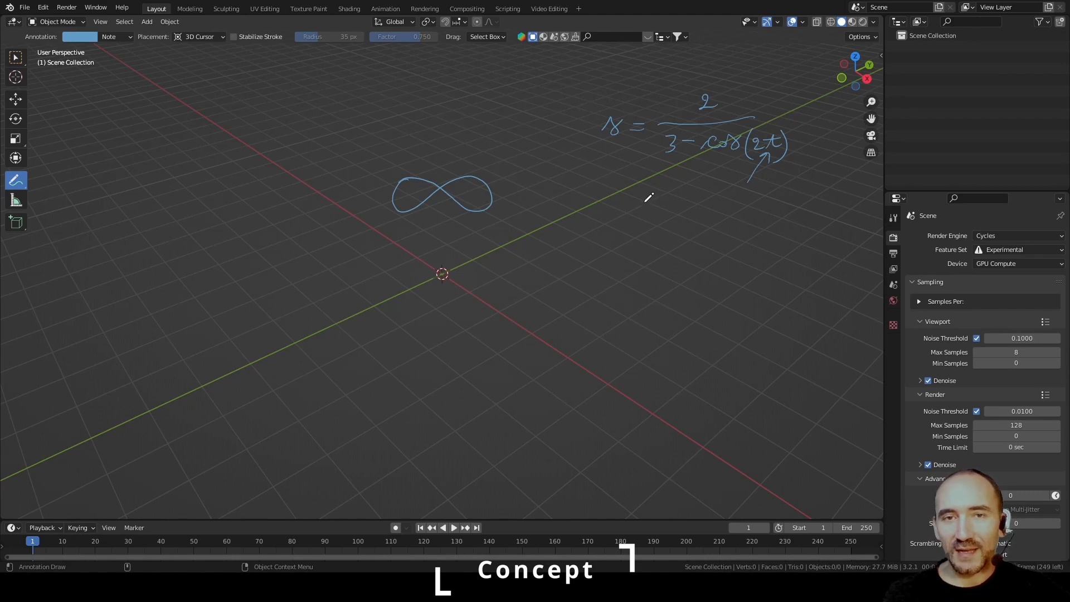
drag(616, 148, 612, 195)
drag(606, 179, 621, 177)
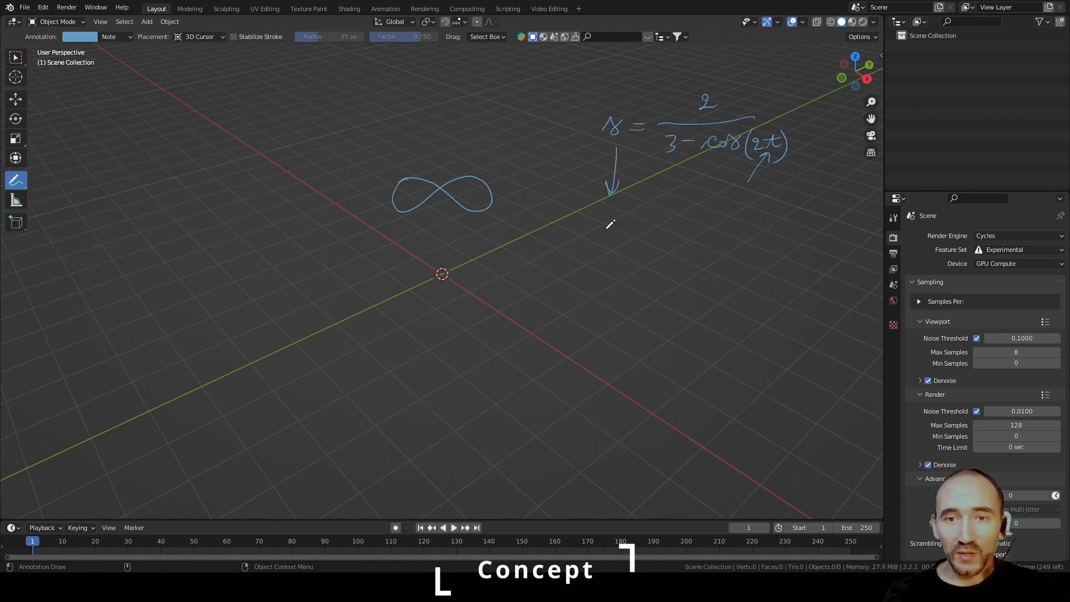
drag(603, 222, 615, 234)
mouse_move(601, 235)
mouse_down()
mouse_move(620, 231)
mouse_move(612, 273)
mouse_up()
drag(620, 262, 604, 283)
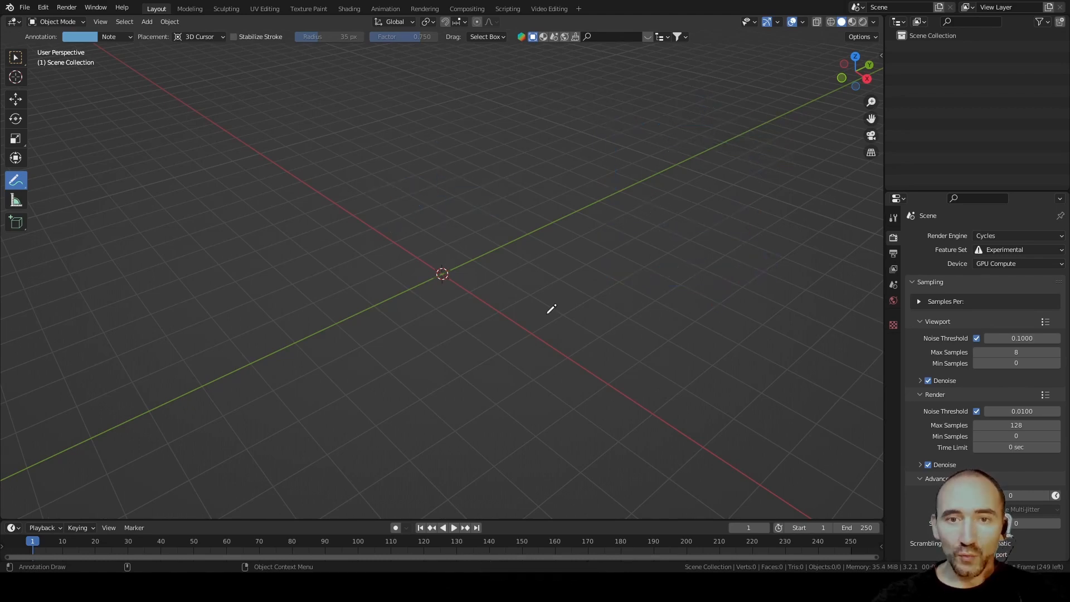
Add a Line curve object to the scene.
middle_drag(551, 305, 479, 212)
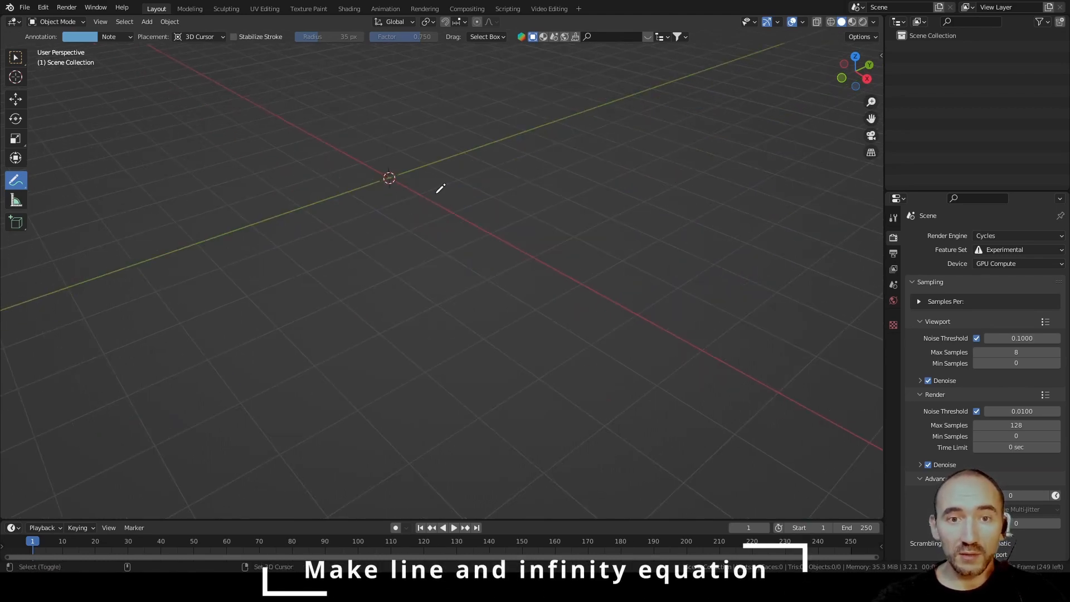
key(shift+a)
mouse_move(436, 193)
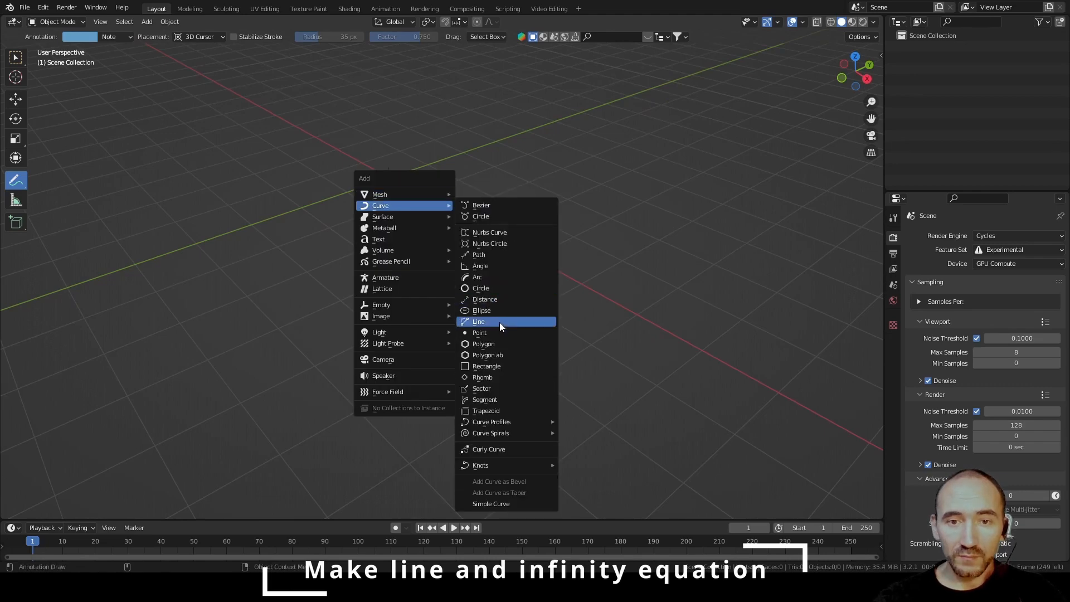
click(500, 323)
scroll(485, 193, up, 2)
middle_drag(486, 192, 501, 175)
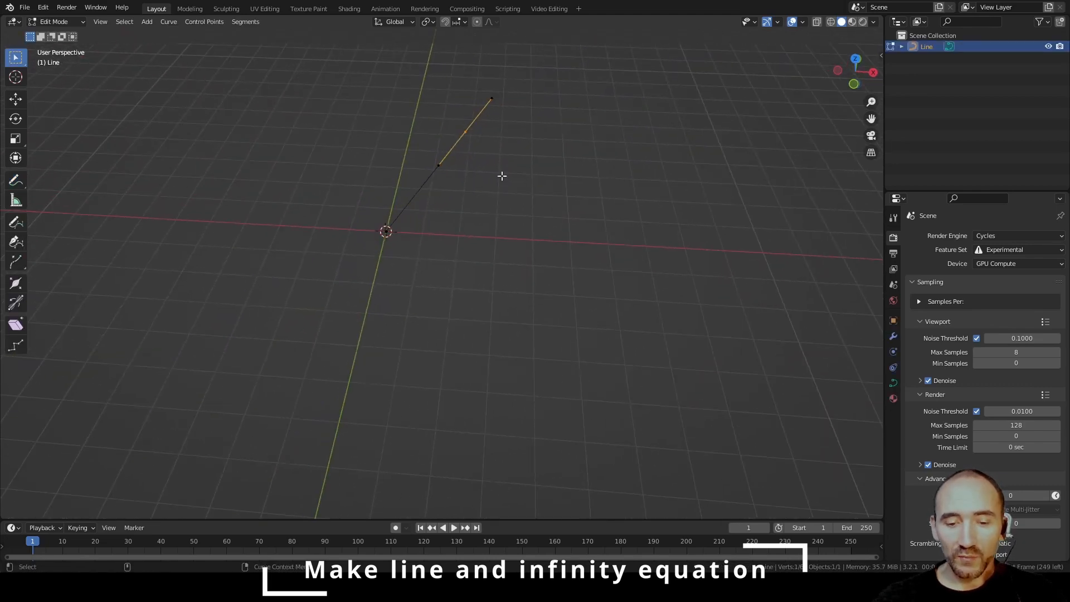
Set the line's selected end control point to X 12 m, Y 0 m and Z 0 m.
key(n)
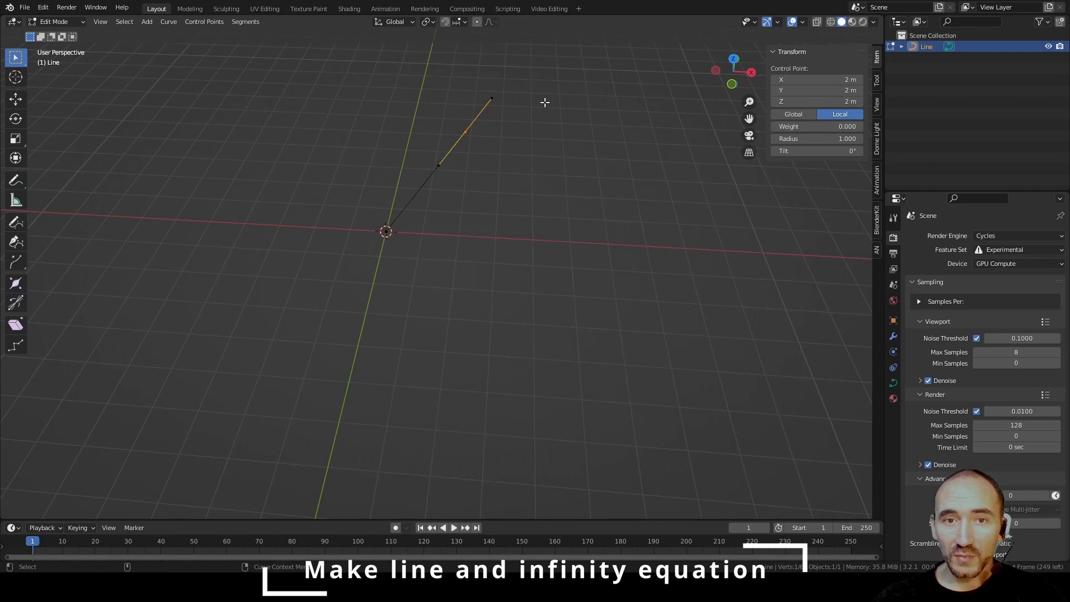
click(832, 101)
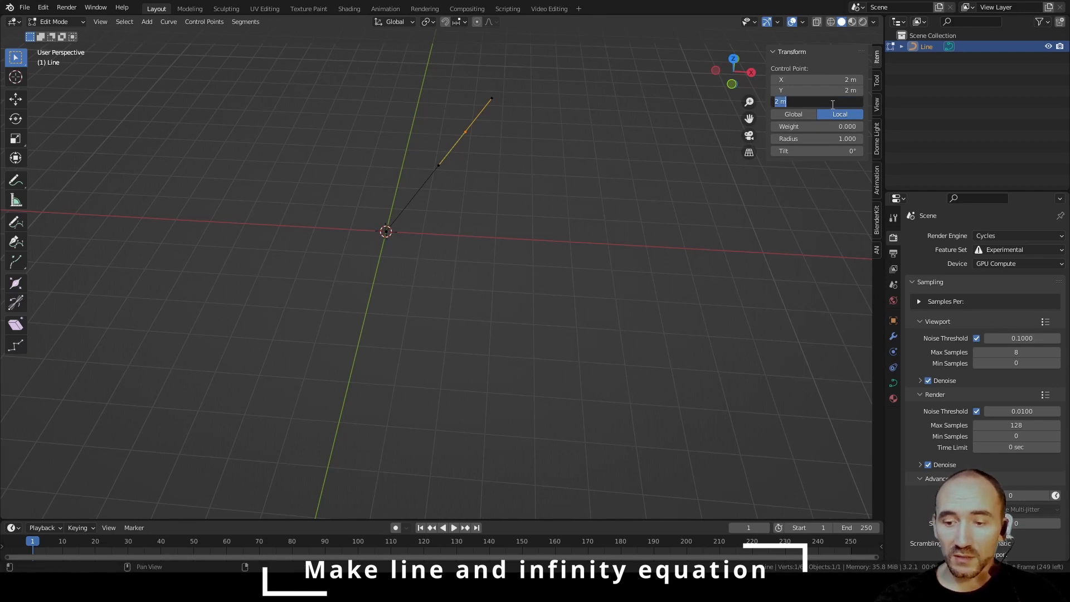
text(0)
key(Return)
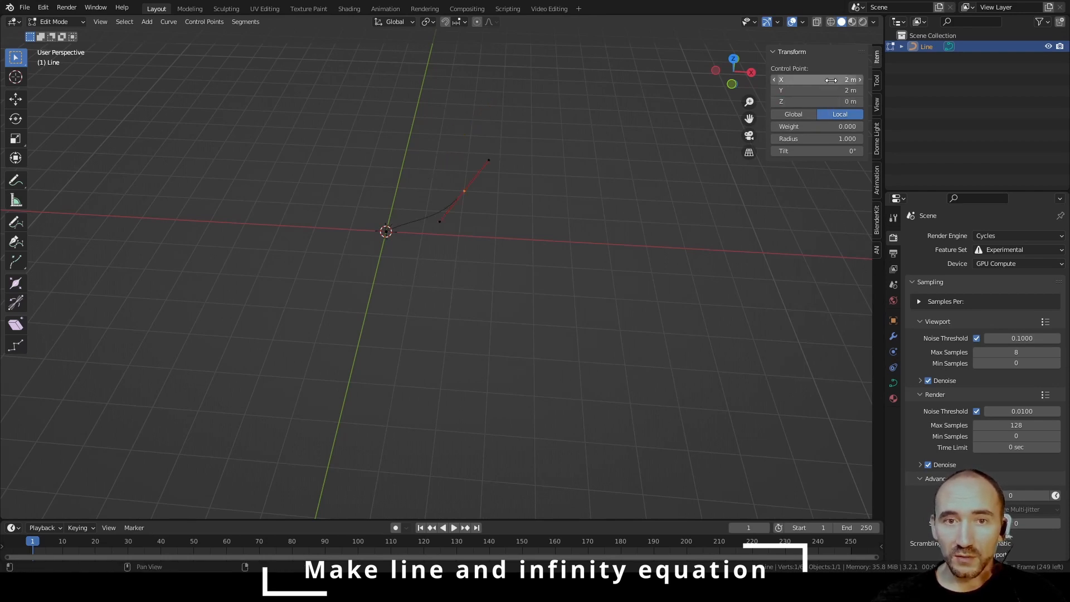
click(828, 90)
text(0)
key(Return)
click(824, 84)
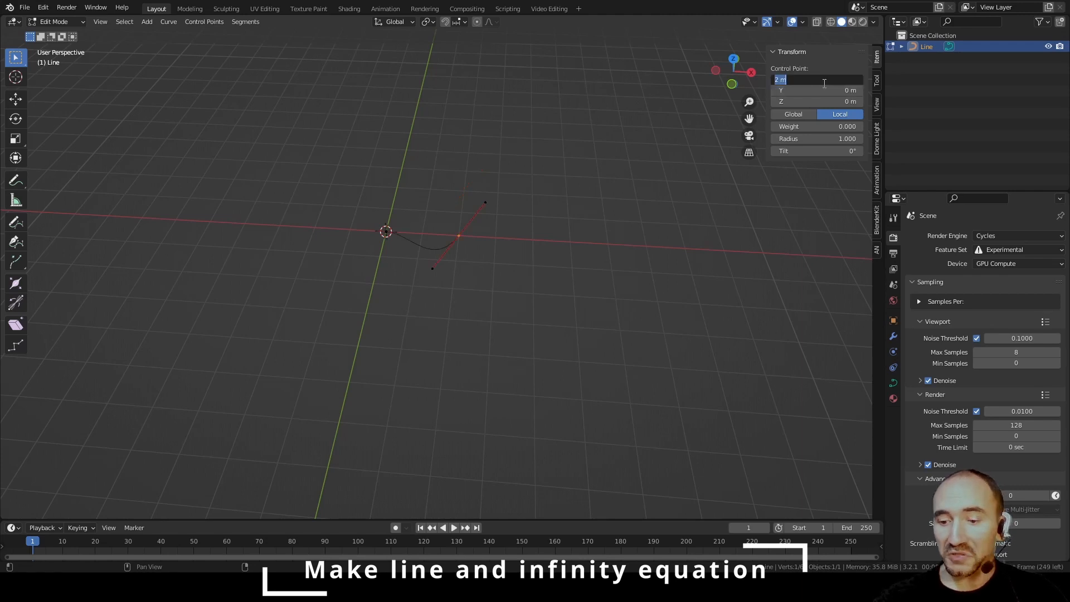
text(12)
key(Return)
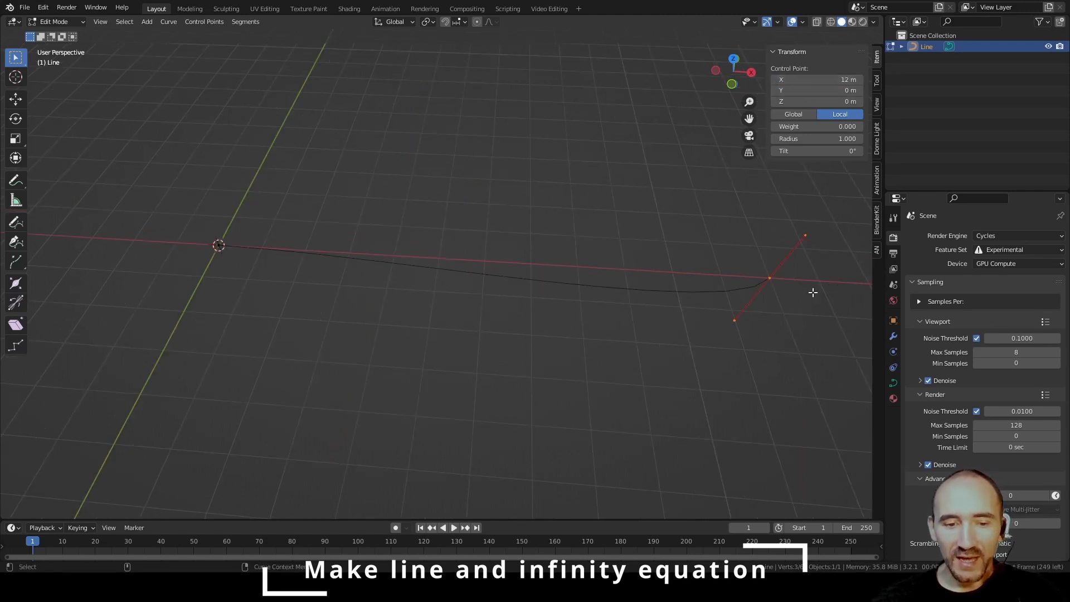
Flatten the end point's handles by scaling them to 0 along Z and Y, and return to Object Mode.
text(sz)
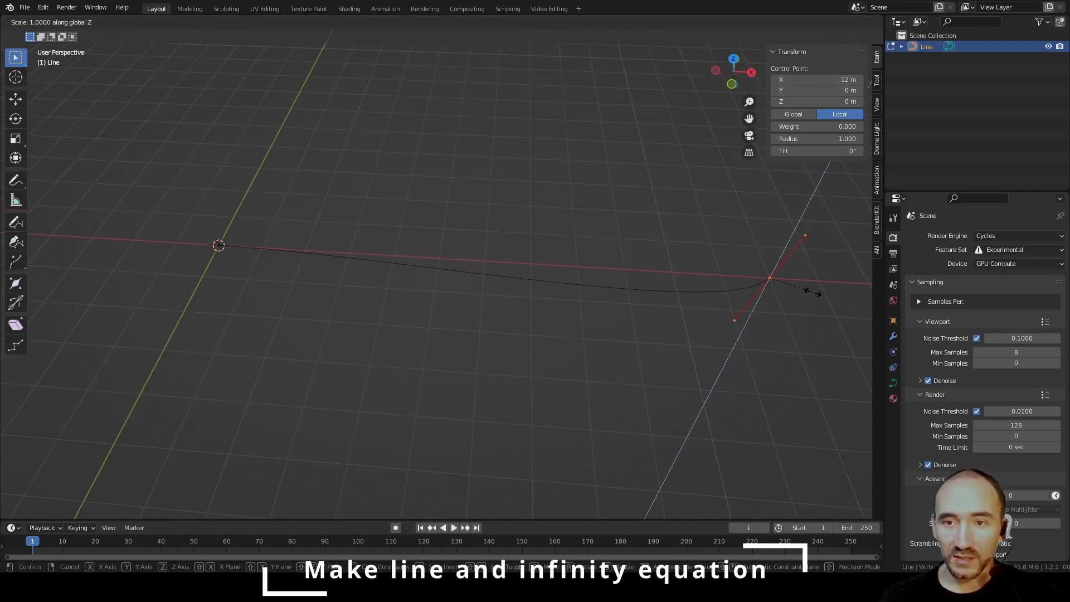
text(0)
key(Return)
key(s)
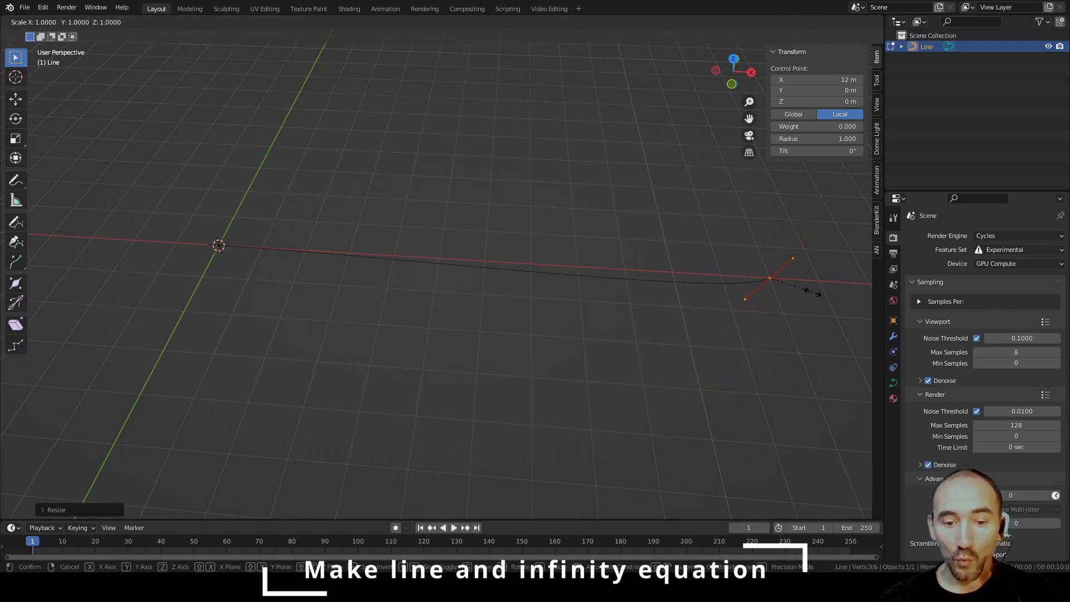
text(y0)
key(Return)
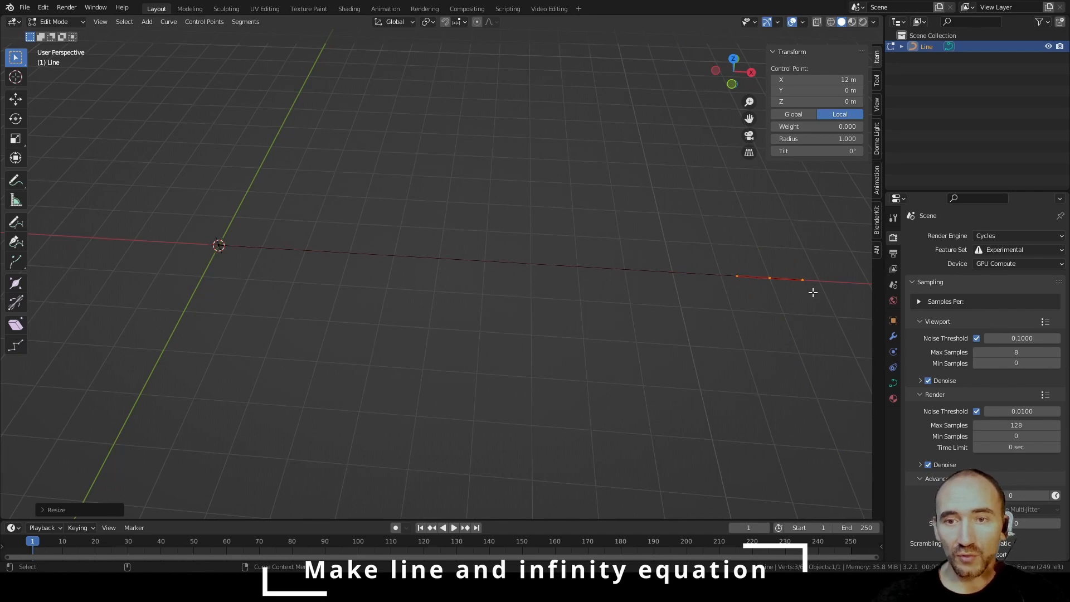
key(Tab)
scroll(597, 204, down, 1)
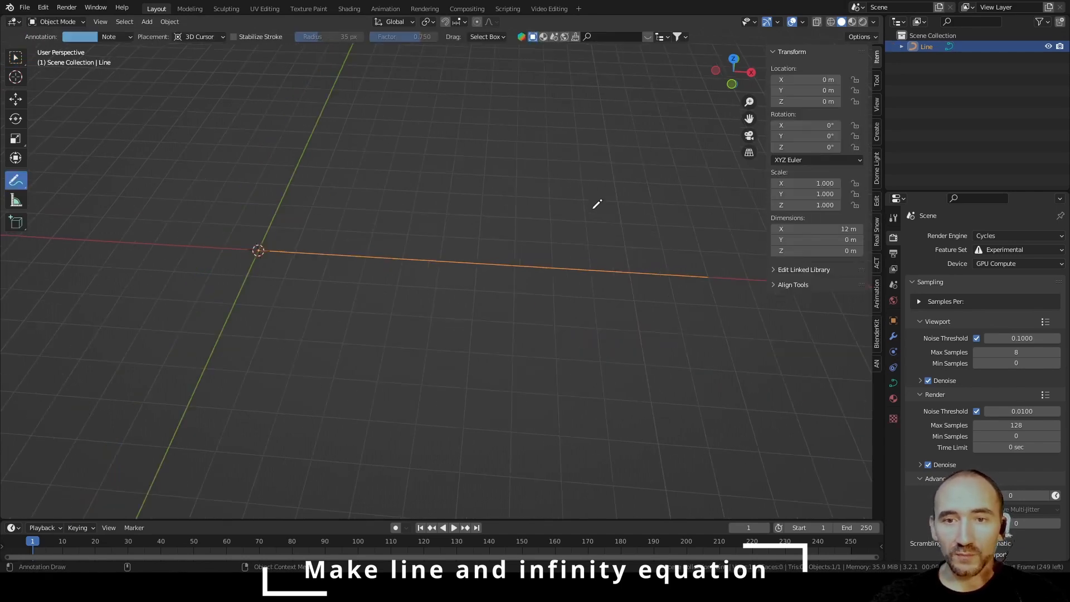
Add a Geometry Nodes workspace with the line still selected.
middle_drag(597, 204, 574, 191)
middle_drag(596, 234, 539, 75)
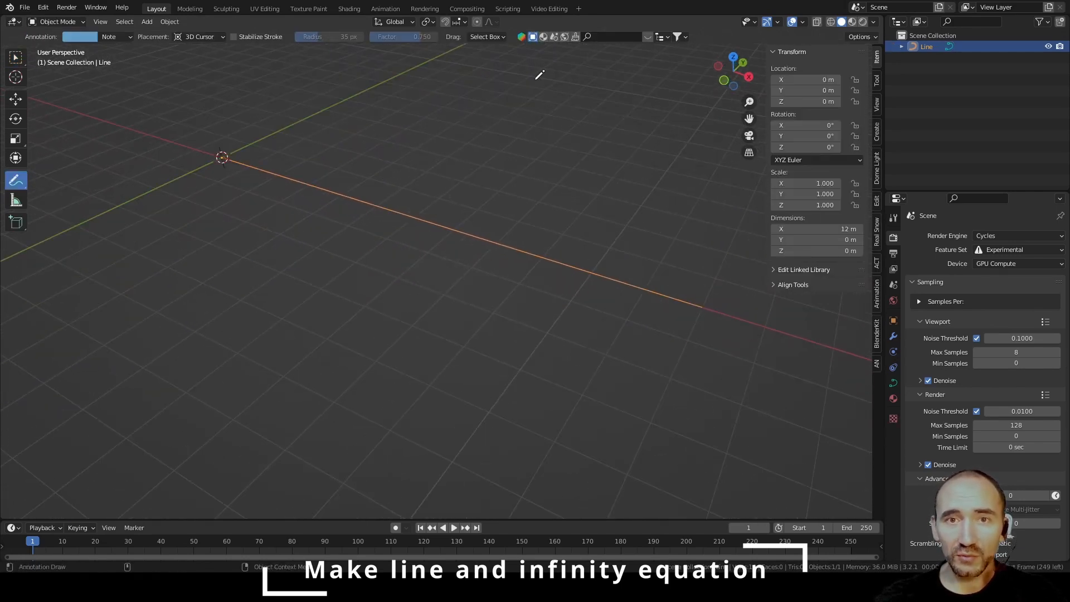
click(578, 8)
mouse_move(577, 30)
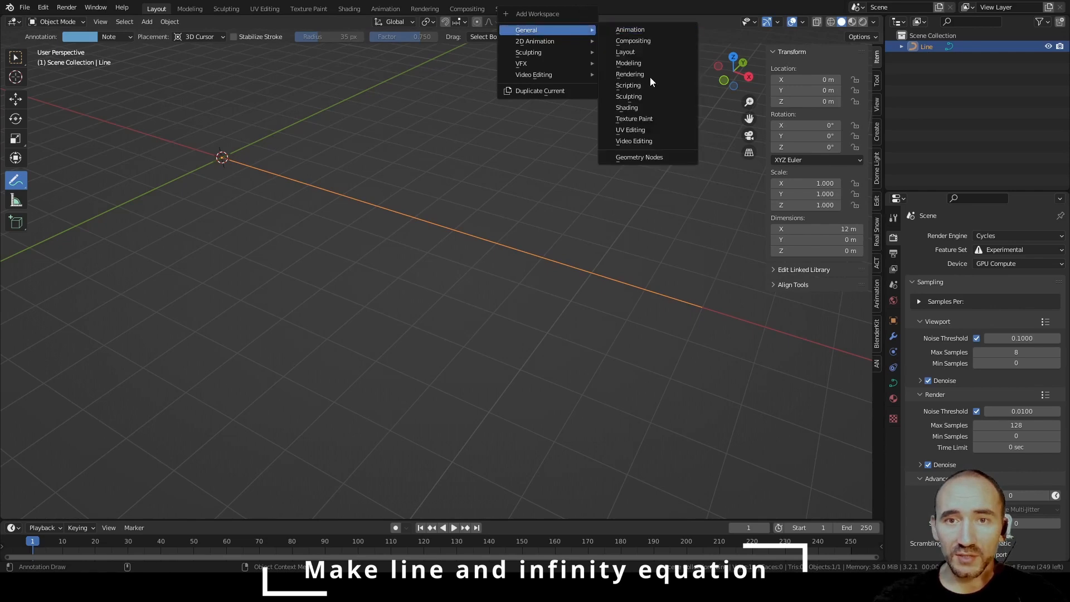
click(641, 157)
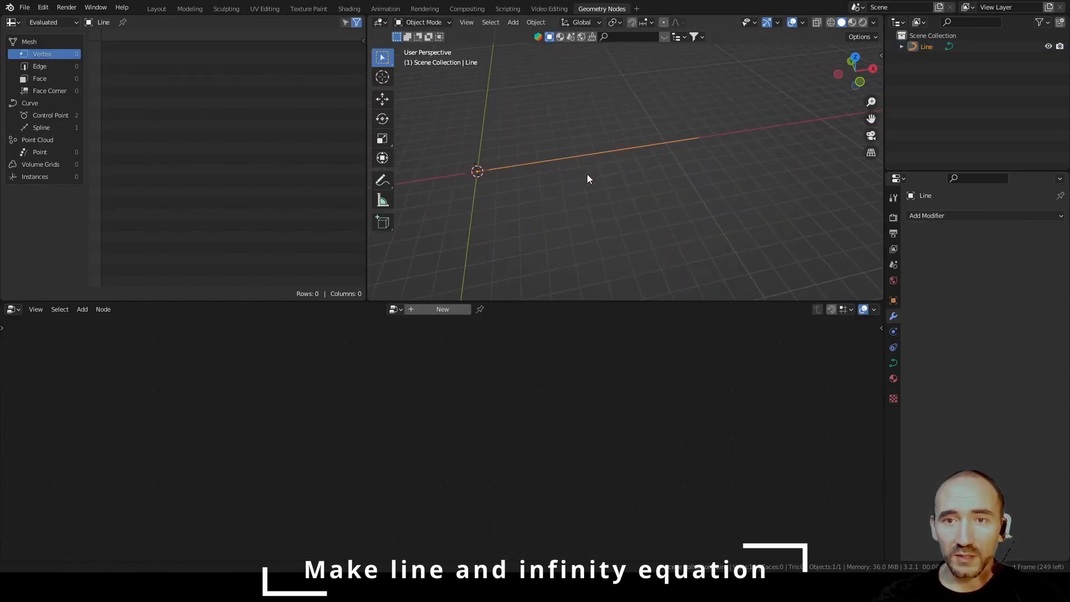
Create a new geometry node tree for the line and move Group Output farther away from Group Input.
scroll(588, 172, up, 2)
middle_drag(588, 171, 617, 163)
click(455, 310)
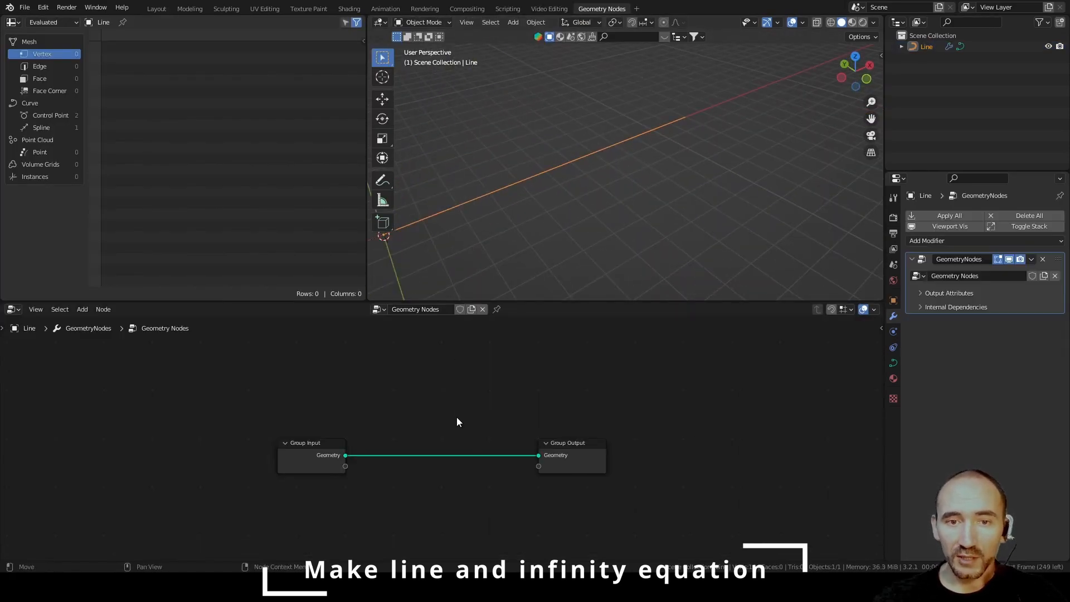
middle_drag(456, 418, 357, 334)
drag(409, 346, 673, 352)
Build a Divide math node with first value 2, its second input fed by a Subtract node with first value 3.
shift+middle_drag(483, 229, 531, 223)
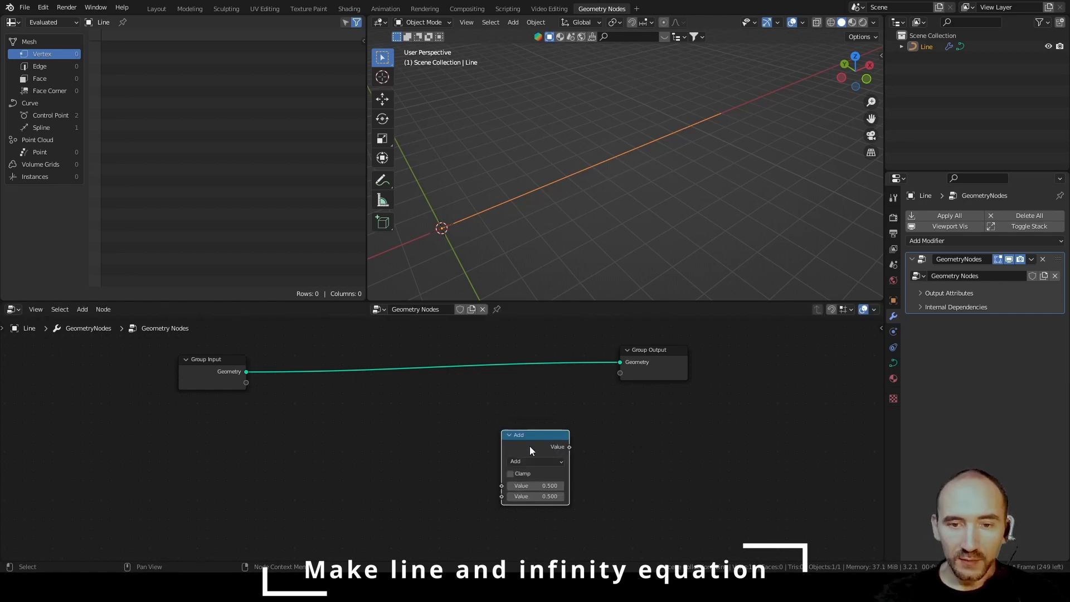
click(527, 463)
click(519, 370)
scroll(522, 426, up, 1)
middle_drag(523, 425, 492, 422)
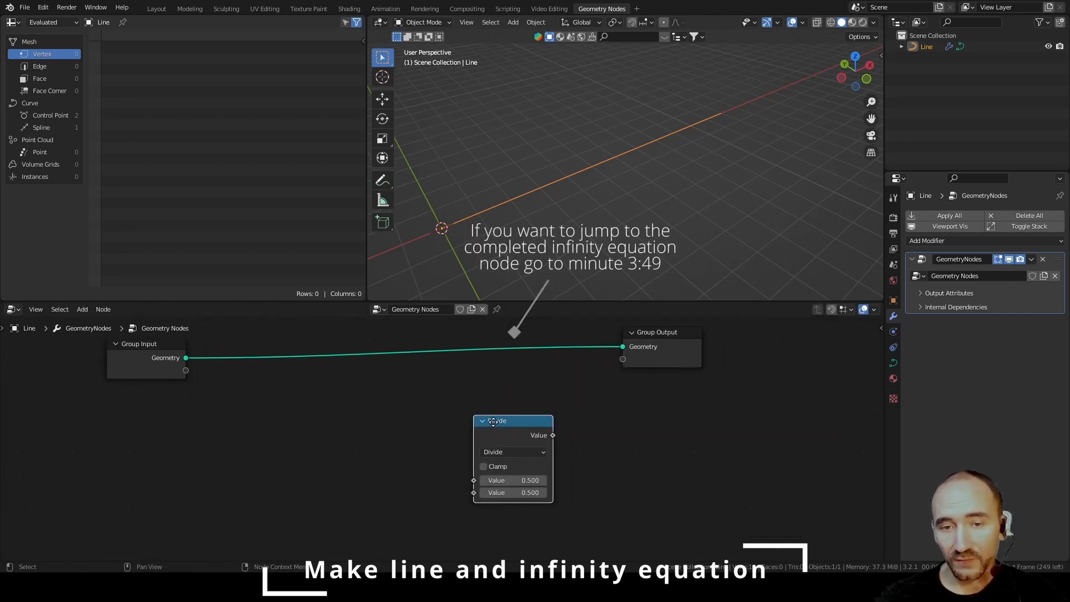
drag(475, 453, 404, 471)
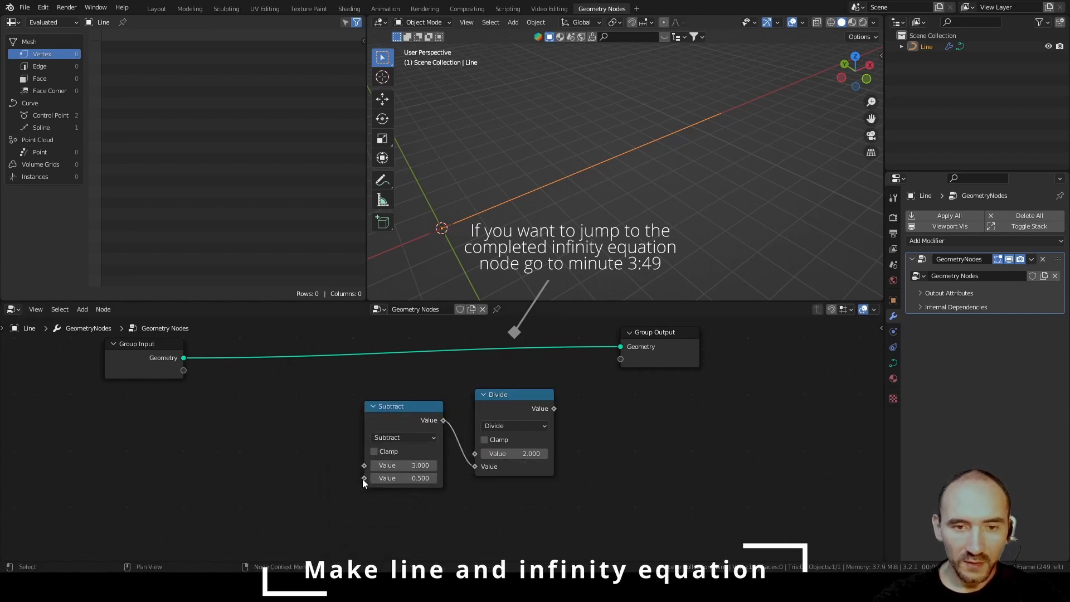
Add a Cosine math node feeding the second value of the Subtract node.
drag(364, 478, 319, 488)
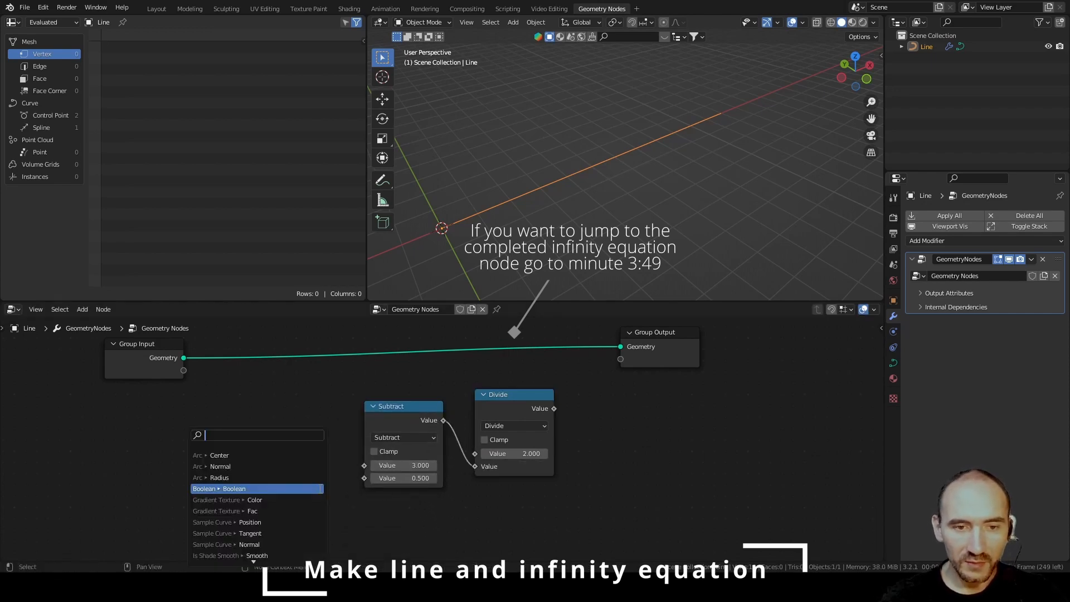
text(cos)
key(Return)
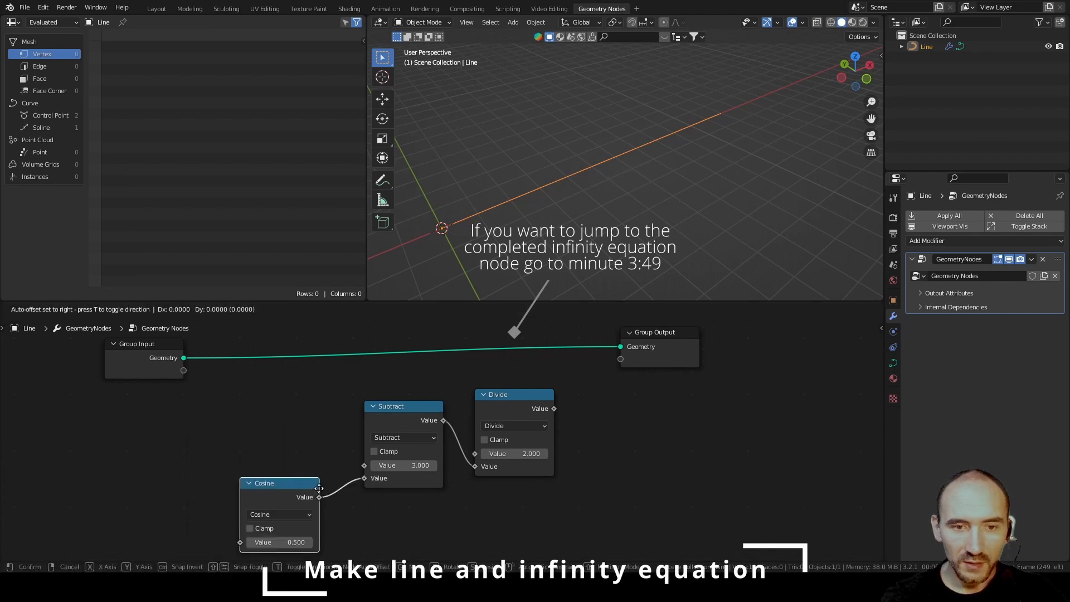
click(326, 465)
Feed the Cosine node from a Multiply node with first value 2, and connect a Value node to the Multiply's second input.
drag(247, 520, 212, 505)
text(u)
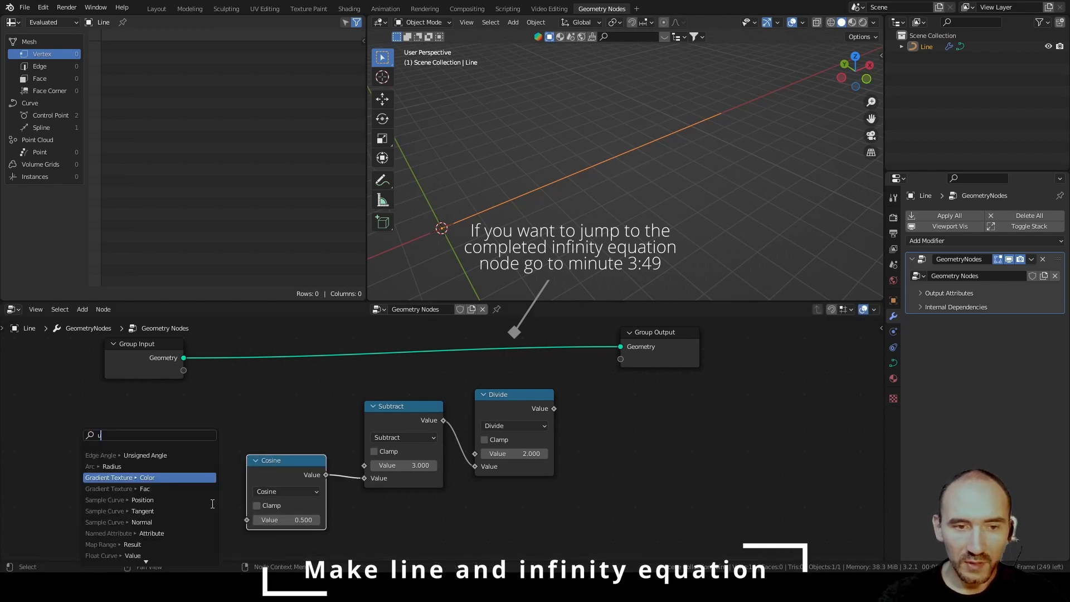
click(189, 508)
text(2)
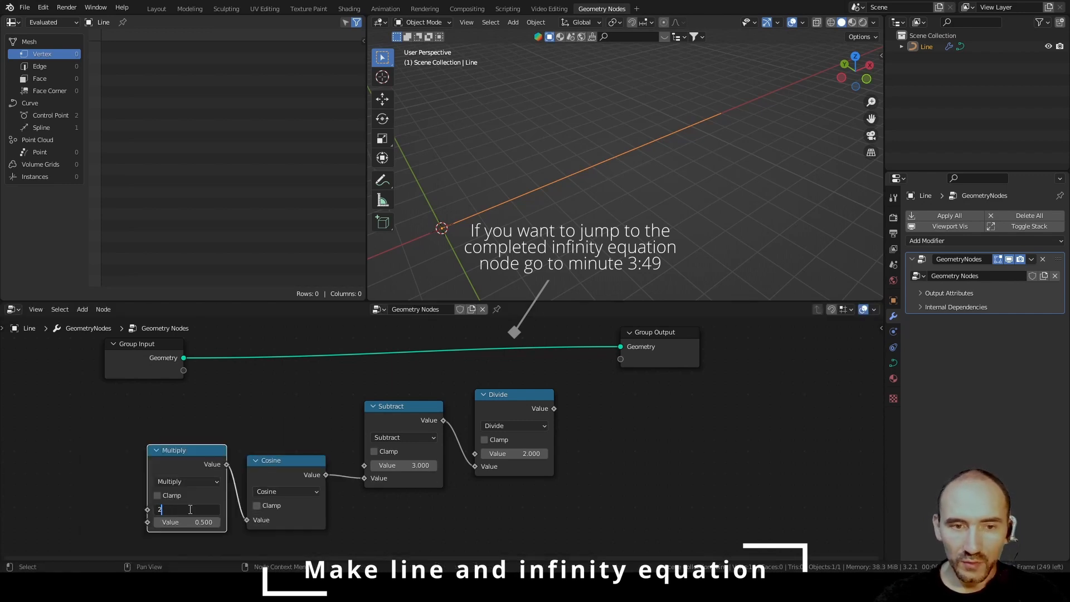
key(Return)
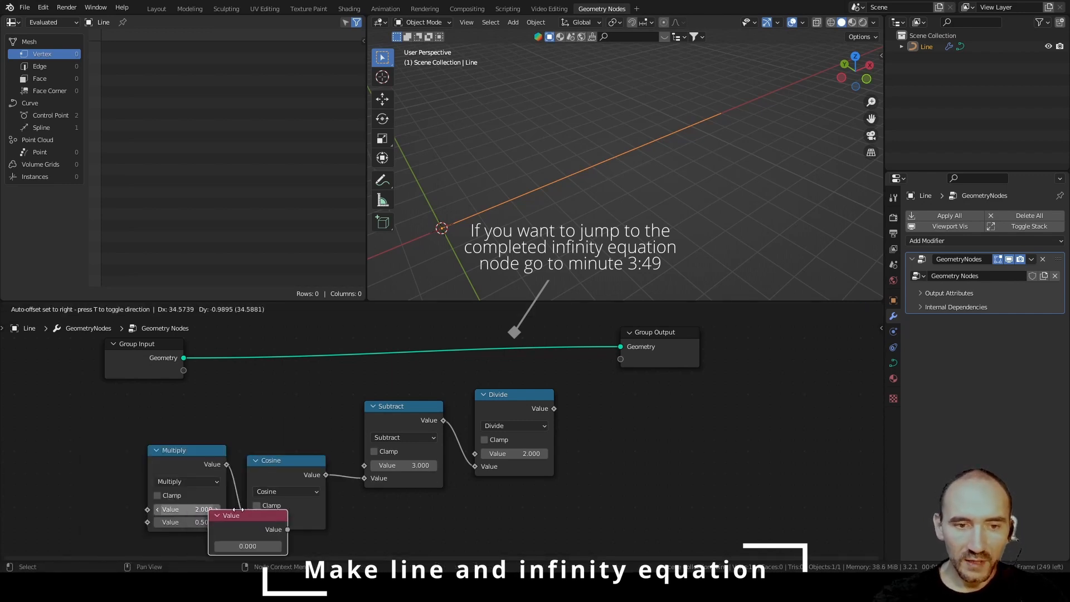
click(73, 524)
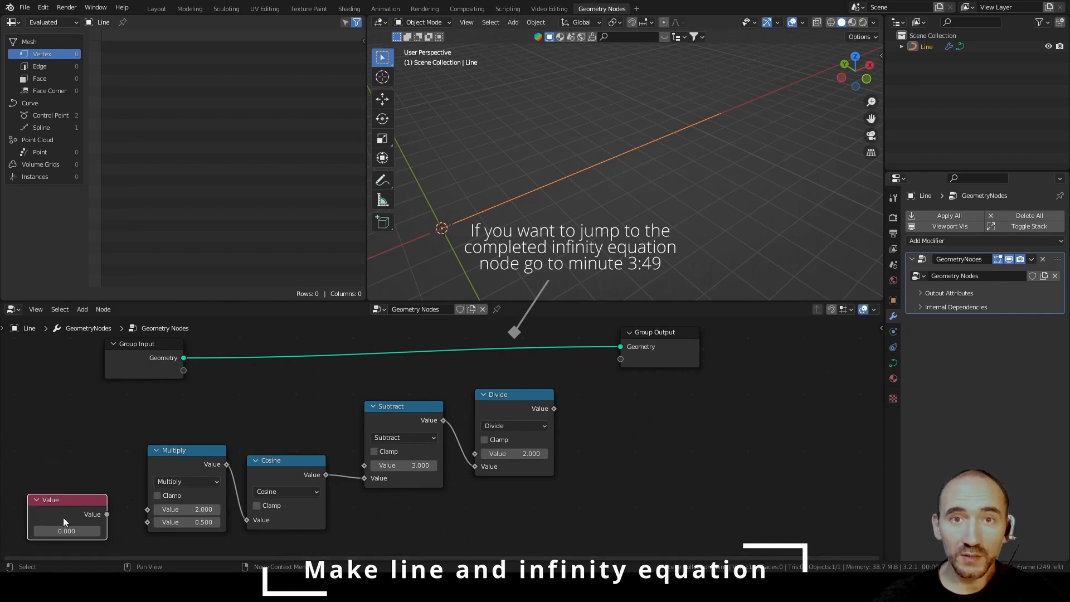
drag(107, 515, 148, 522)
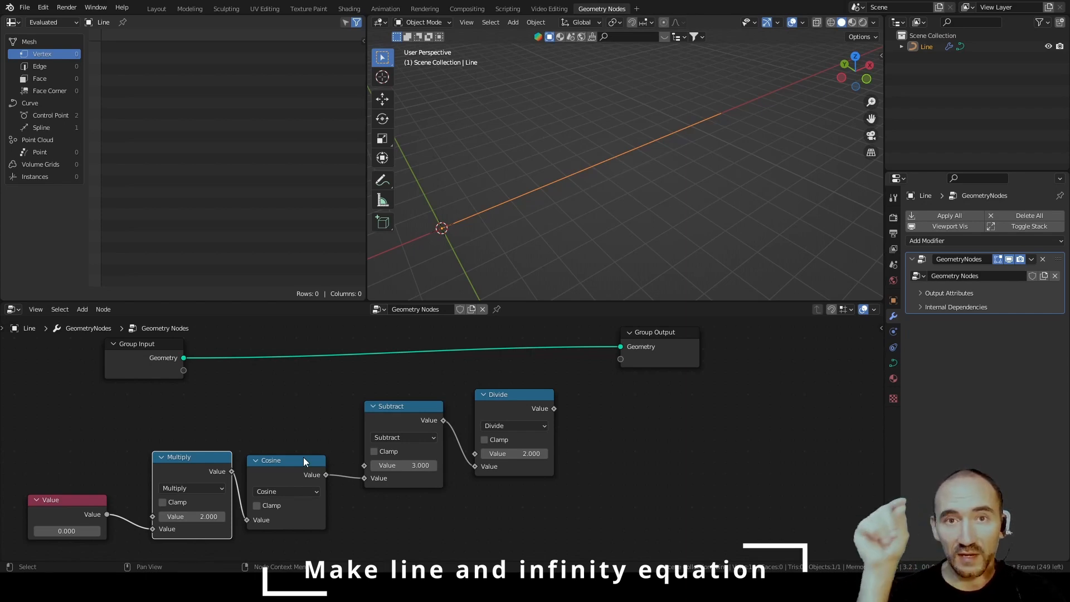
Arrange the Value and math nodes in a compact row and combine them into a node group.
drag(303, 458, 318, 408)
drag(190, 457, 220, 412)
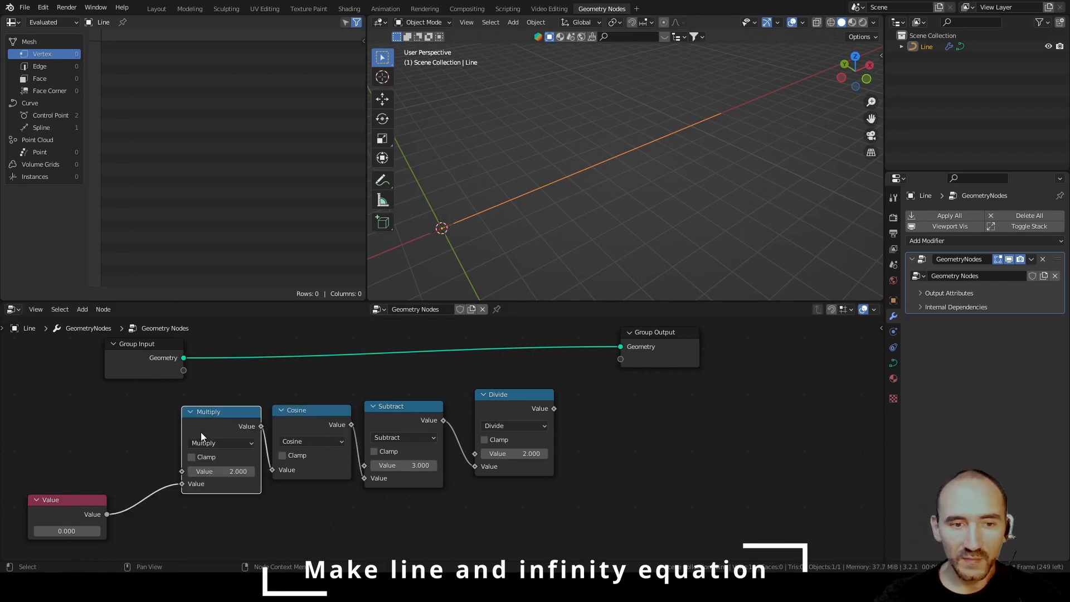
drag(80, 499, 142, 447)
drag(126, 407, 537, 508)
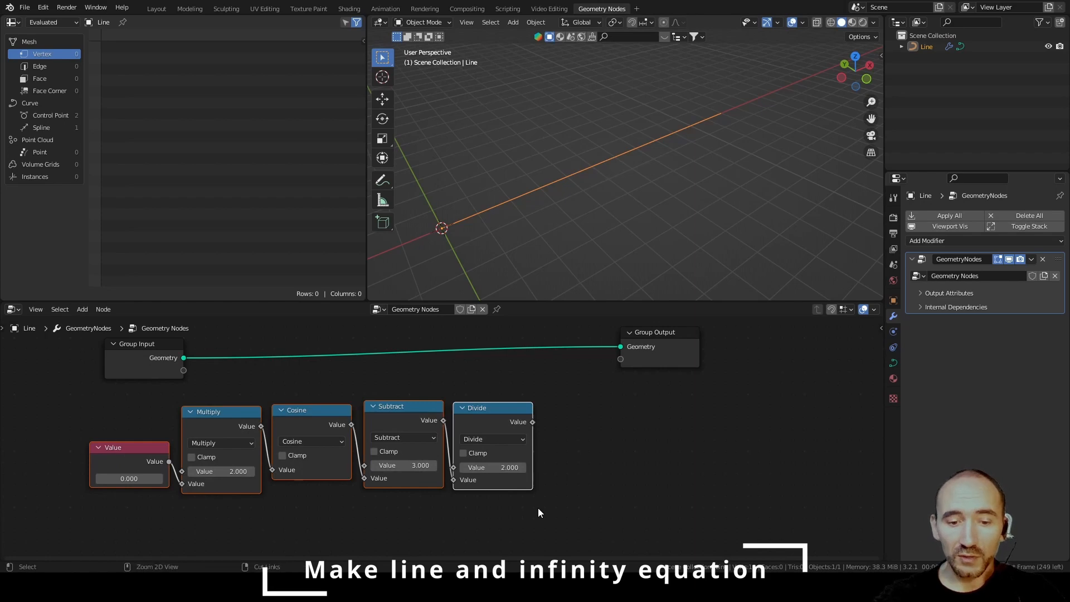
key(ctrl+g)
Inside the group, detach the Value node and connect the Multiply node's second value to Group Input instead.
drag(353, 500, 267, 414)
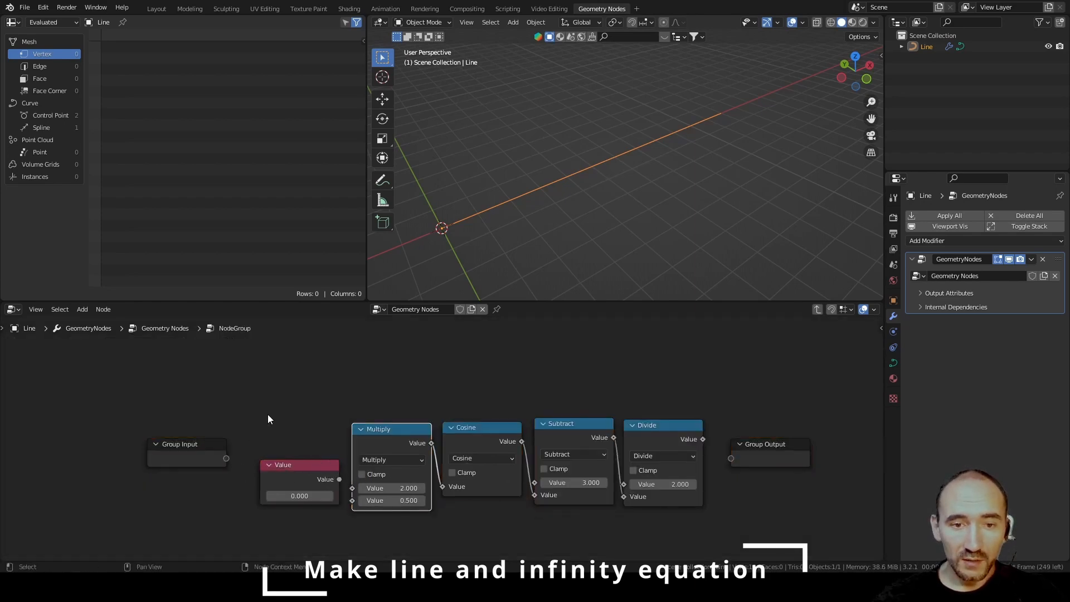
drag(296, 464, 206, 496)
drag(352, 501, 228, 458)
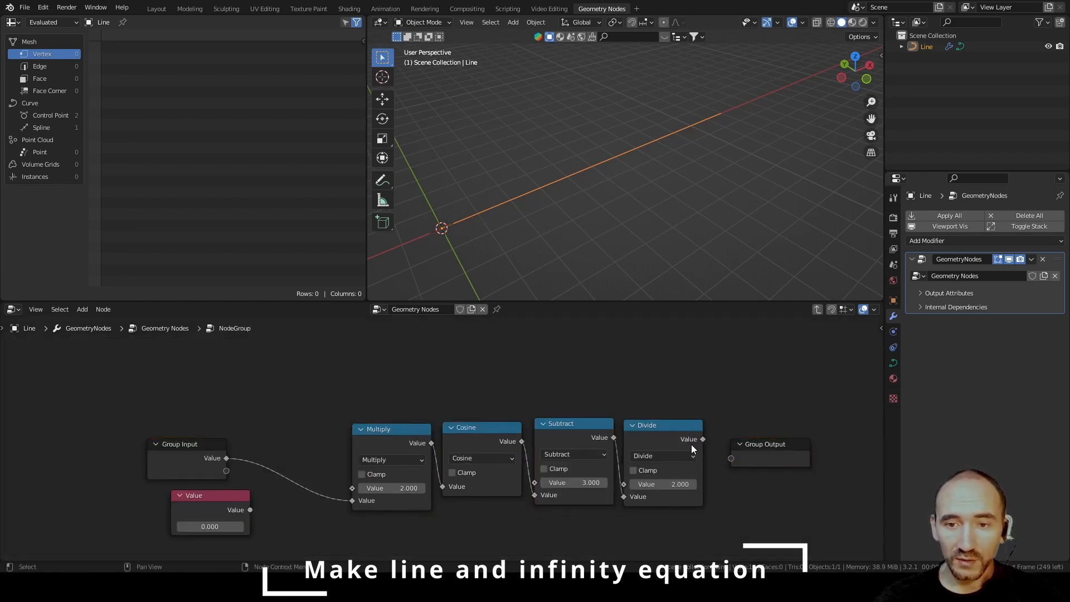
Connect the Divide result to Group Output and delete the unused Value node inside the group.
drag(703, 439, 736, 460)
key(x)
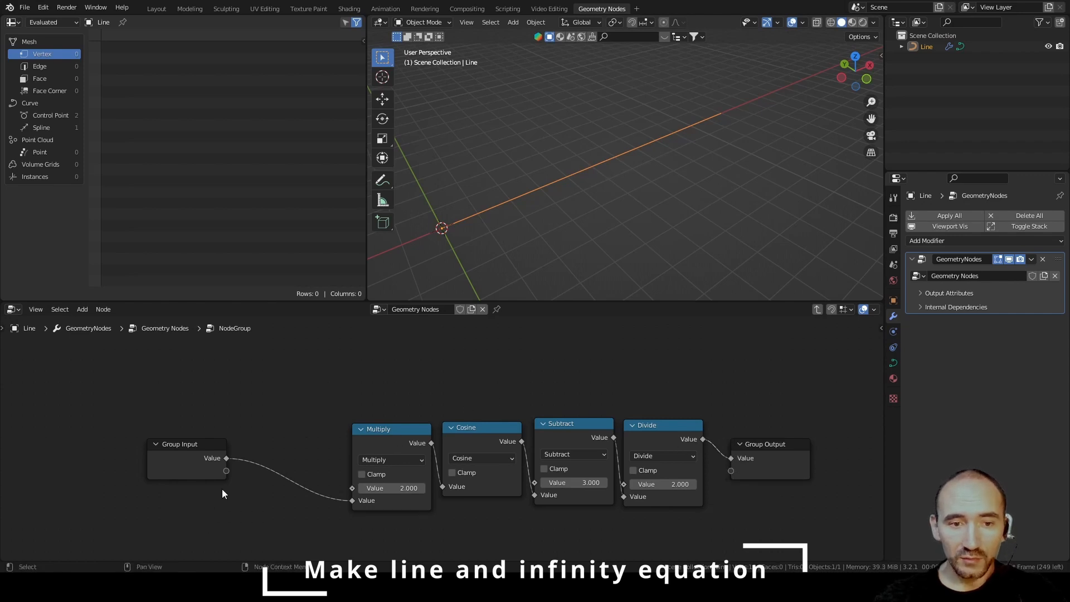
Exit the node group and rename it Scale.
key(Tab)
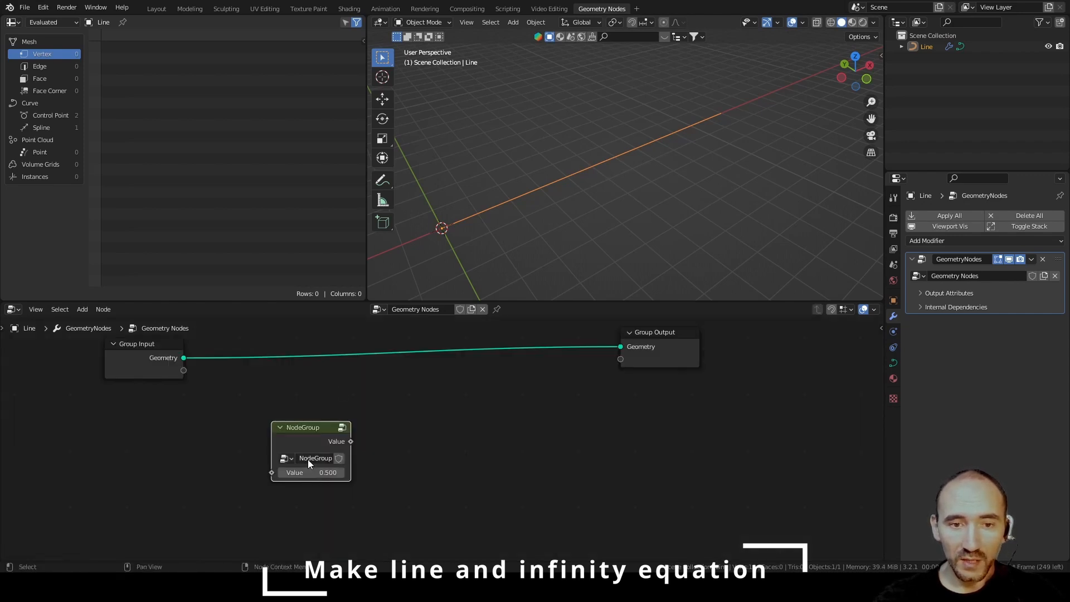
text(Scale)
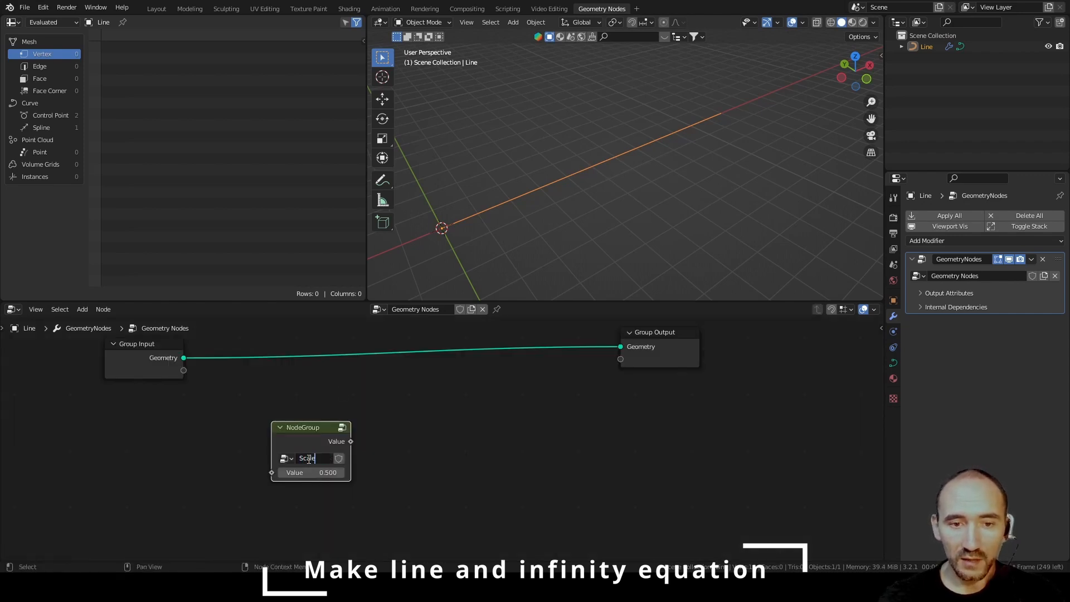
key(Return)
Add a Multiply math node fed by the Scale group and, on its second value, by a new Cosine node.
drag(301, 442, 462, 437)
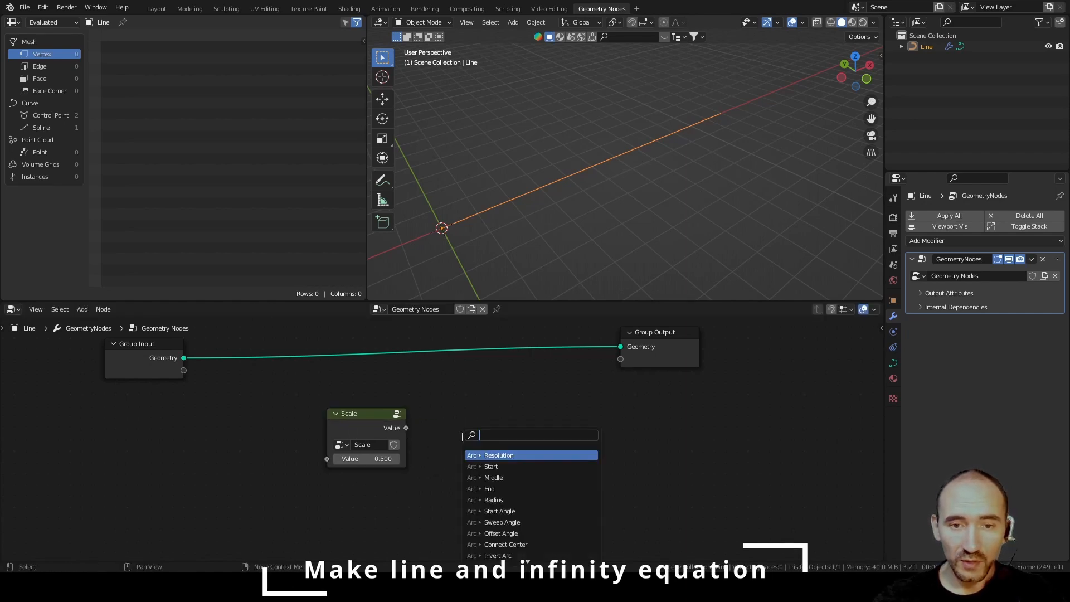
text(mult)
key(Return)
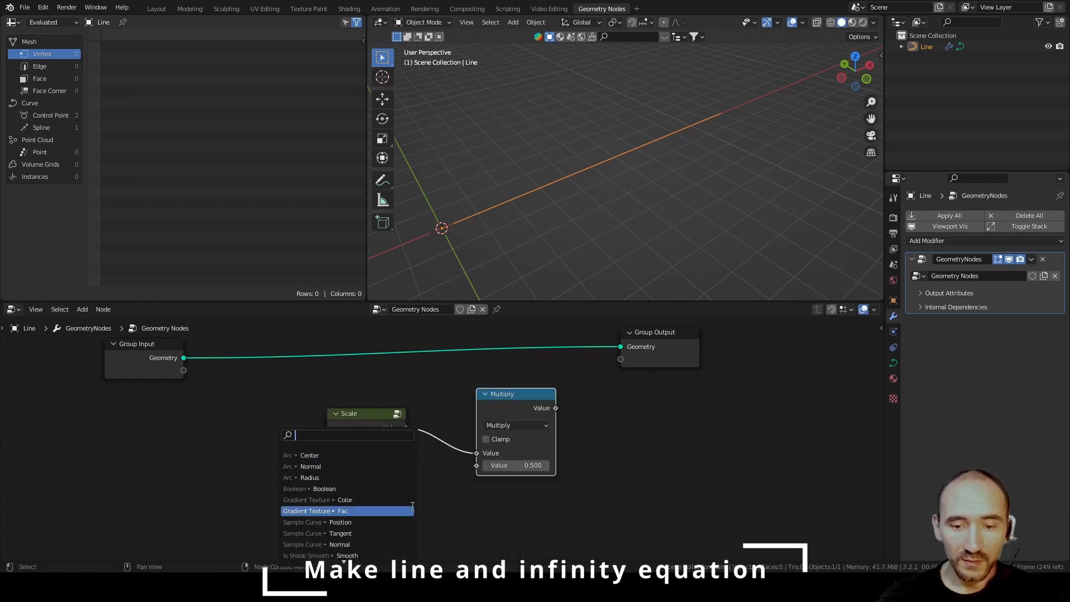
text(cos)
key(Return)
click(266, 468)
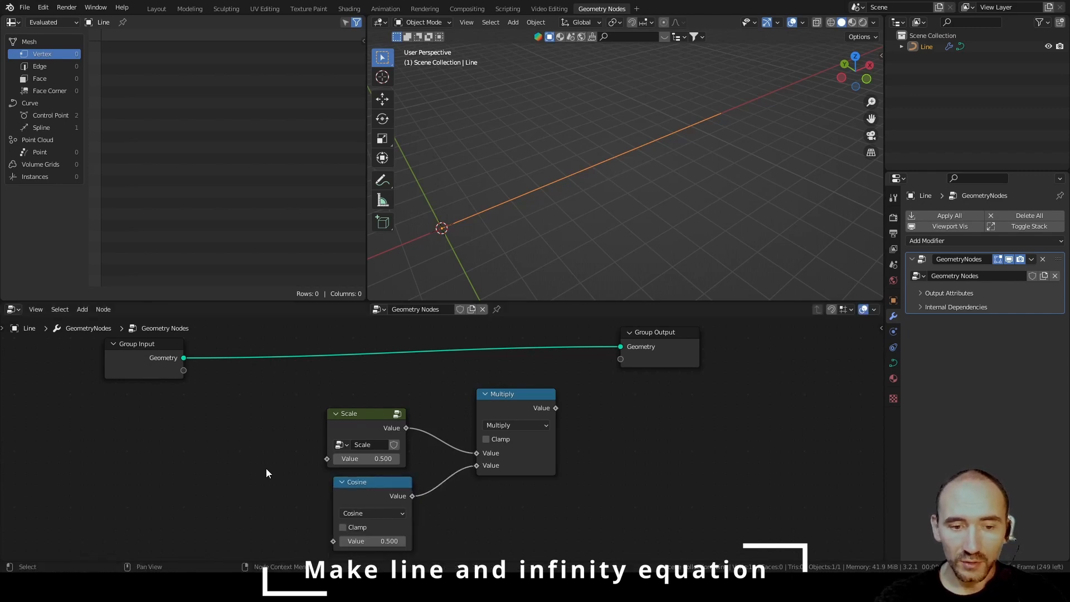
Add a Value node and connect it to the inputs of both the Scale group and the Cosine node.
key(F3)
text(val)
key(Return)
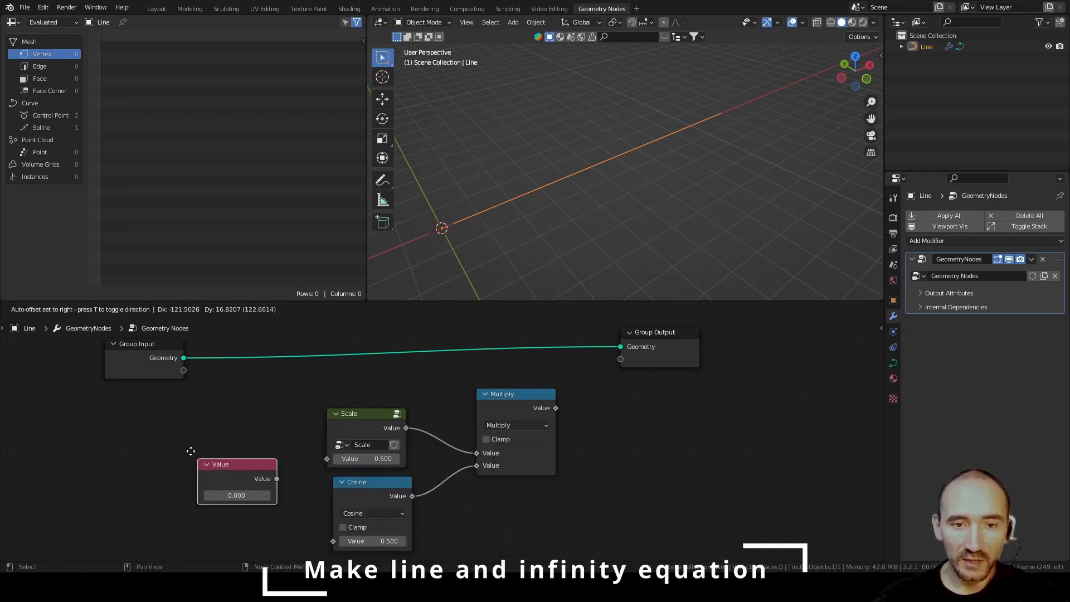
click(184, 443)
drag(261, 463, 342, 459)
drag(369, 462, 361, 458)
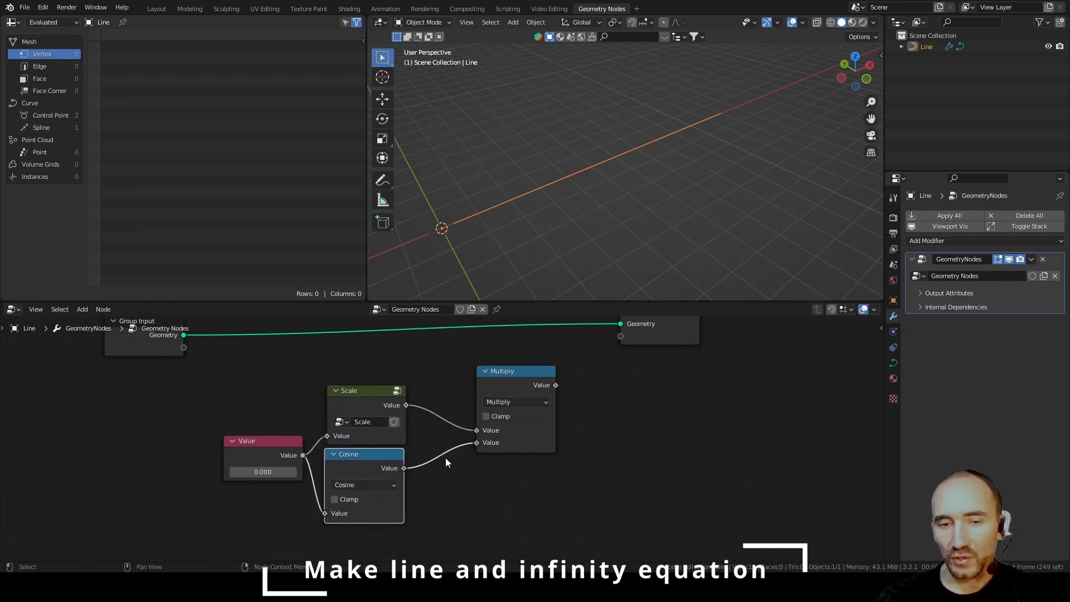
Move the Multiply node closer to the Scale and Cosine nodes, space the Value node out, and insert a reroute on its links.
drag(508, 371, 454, 386)
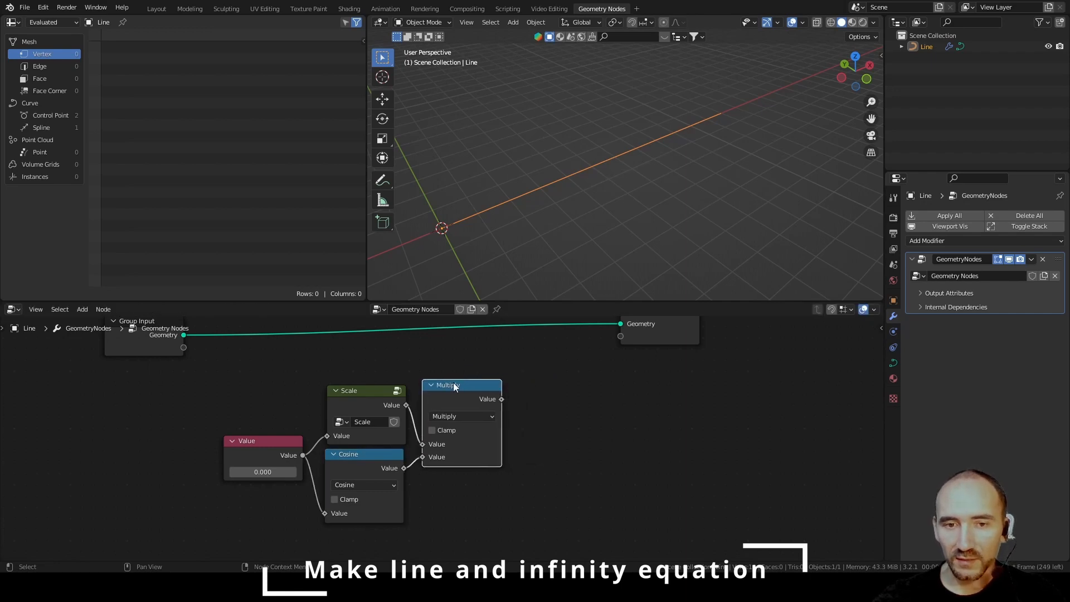
click(517, 417)
drag(260, 451, 183, 449)
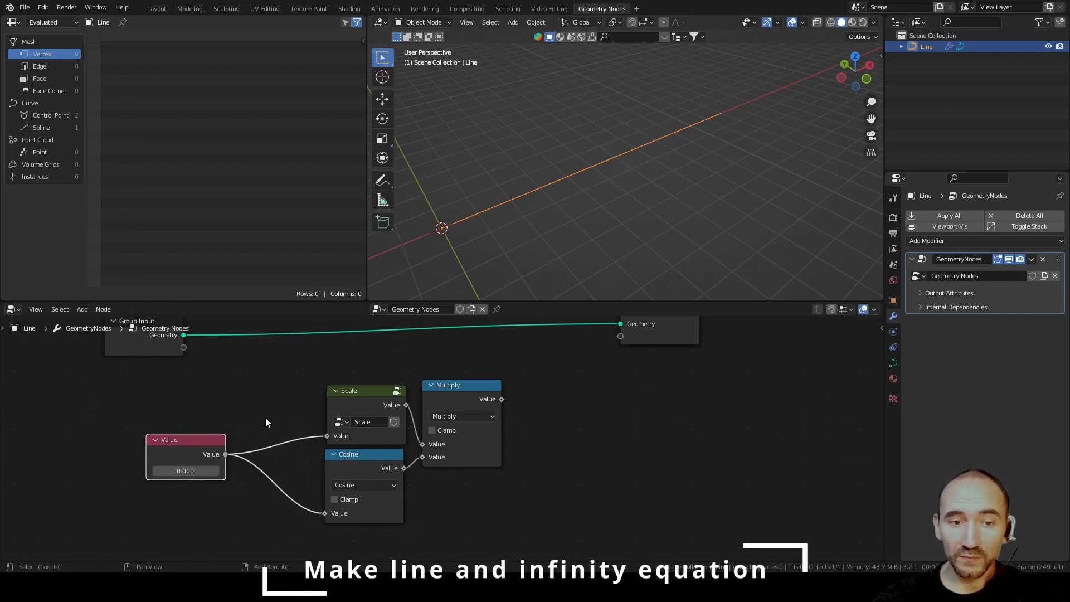
scroll(401, 450, down, 2)
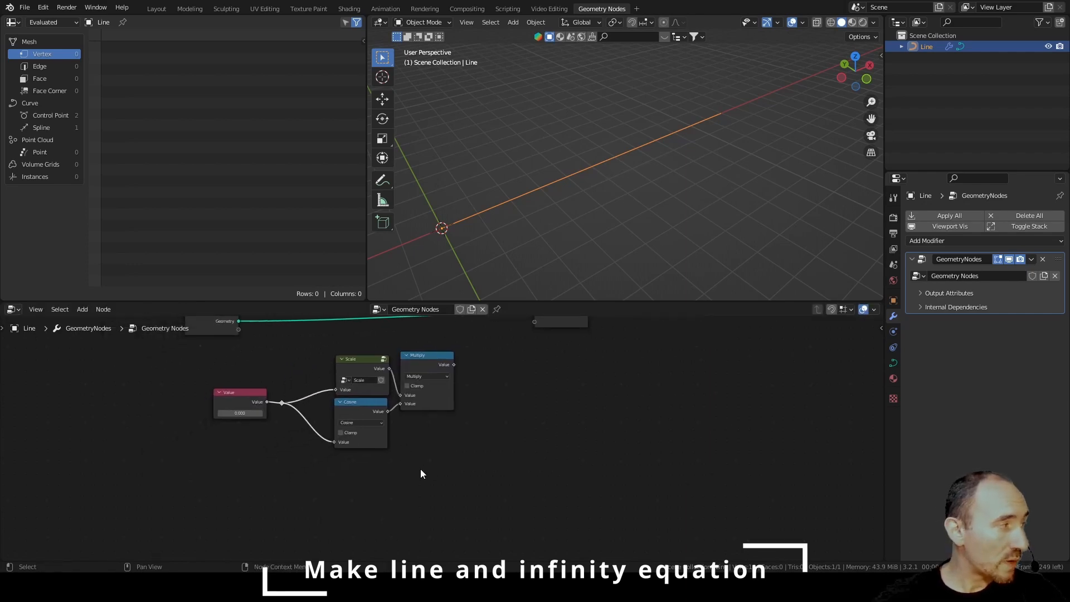
Add a second Multiply node below the Cosine node, fed from the reroute, with its second value set to 2.
drag(284, 372, 345, 439)
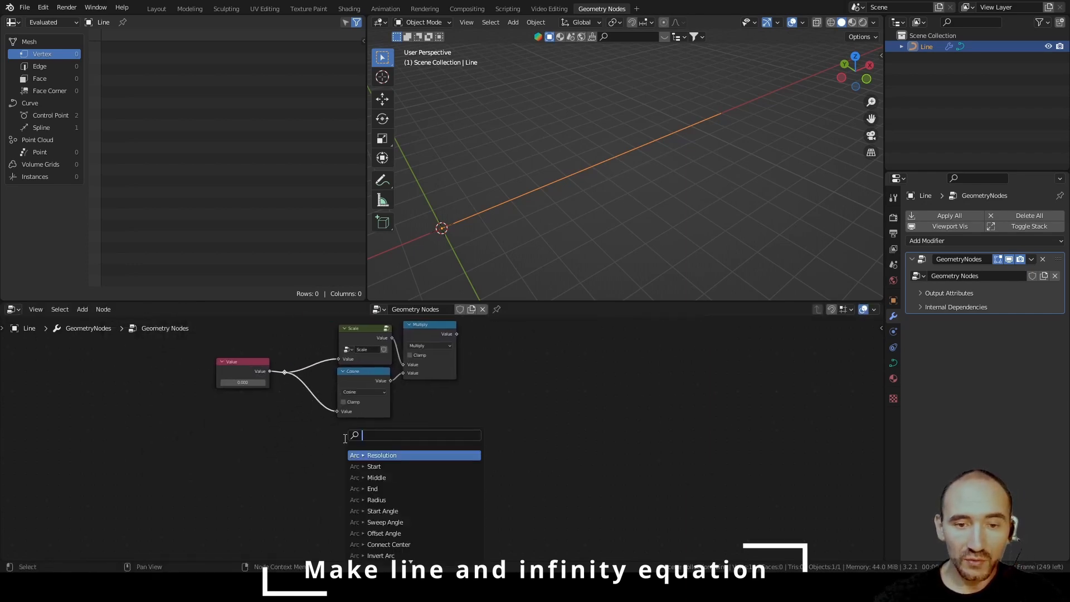
text(mult)
key(Return)
click(344, 438)
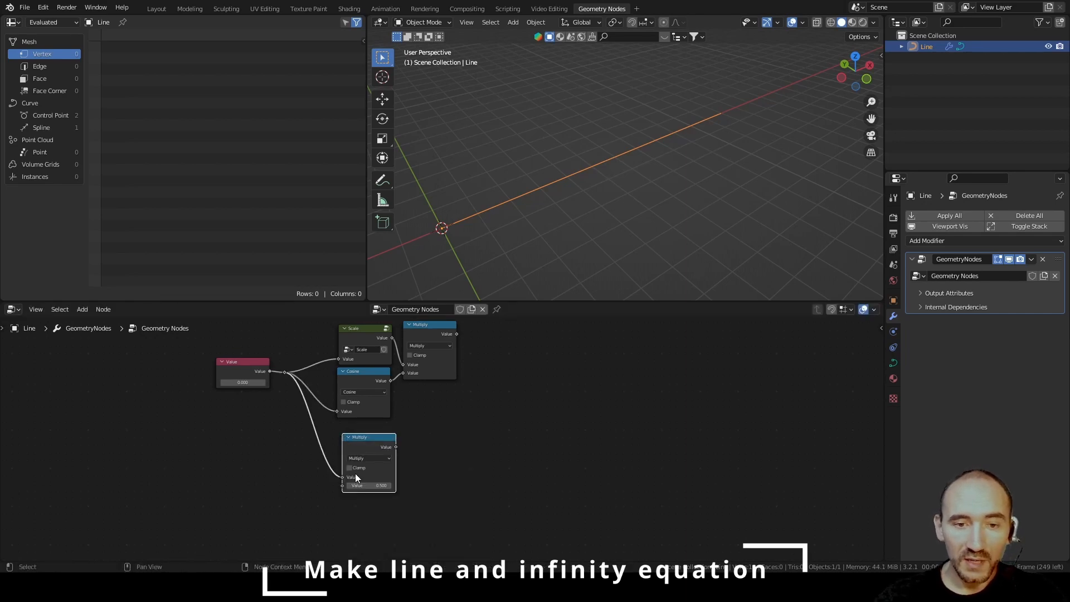
click(369, 486)
text(2)
key(Return)
Extend the lower branch with a Sine node followed by another Multiply node.
drag(395, 446, 488, 444)
text(sin)
key(Return)
click(406, 438)
text(mul)
key(Return)
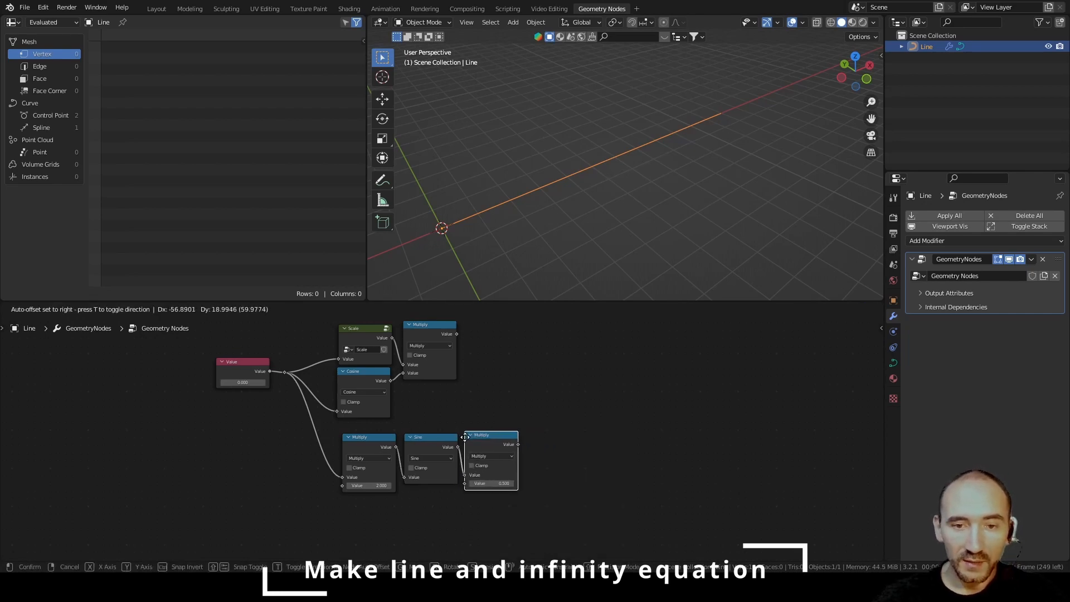
click(492, 441)
Duplicate the Scale group below the lower branch, feeding it from the reroute and linking it to the last Multiply's second value.
click(368, 328)
key(shift+d)
click(425, 503)
drag(285, 372, 364, 510)
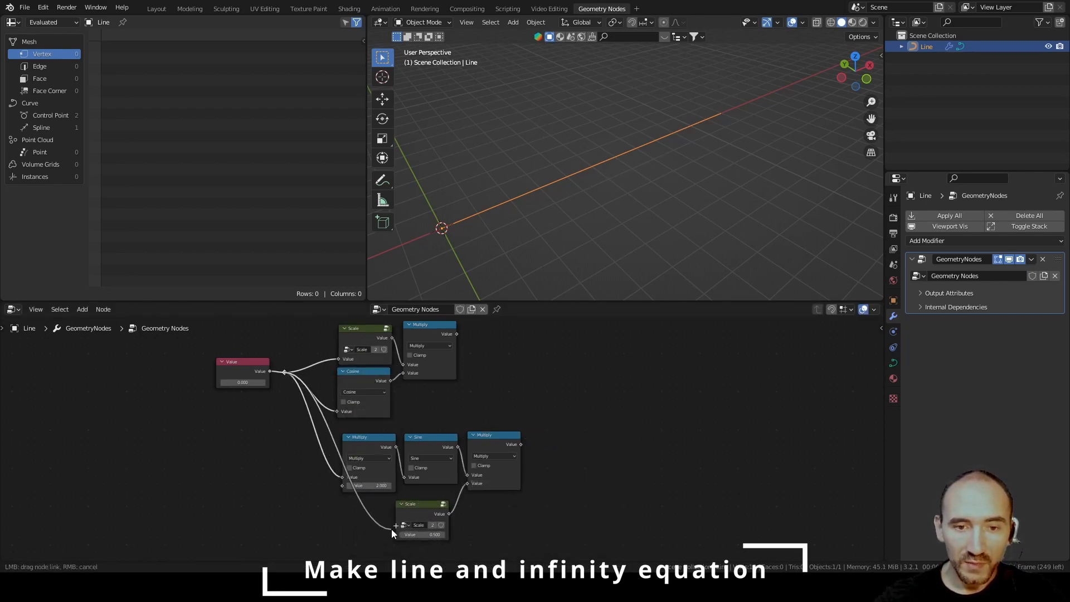
Add a Divide node after the lower branch's last Multiply and set its second value to 2.
drag(520, 444, 557, 437)
text(divide)
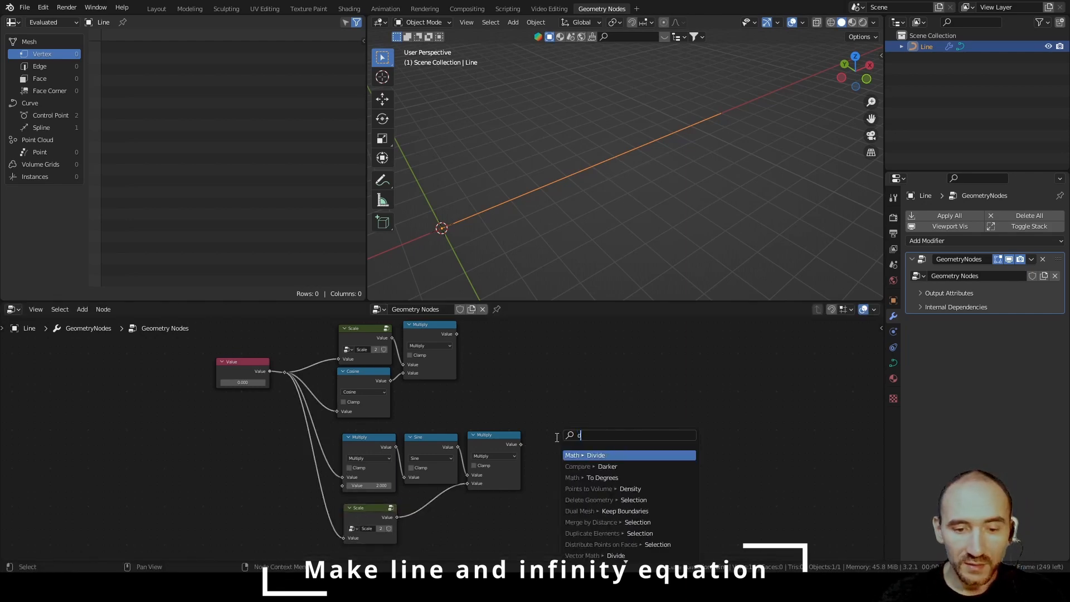
key(Return)
click(533, 438)
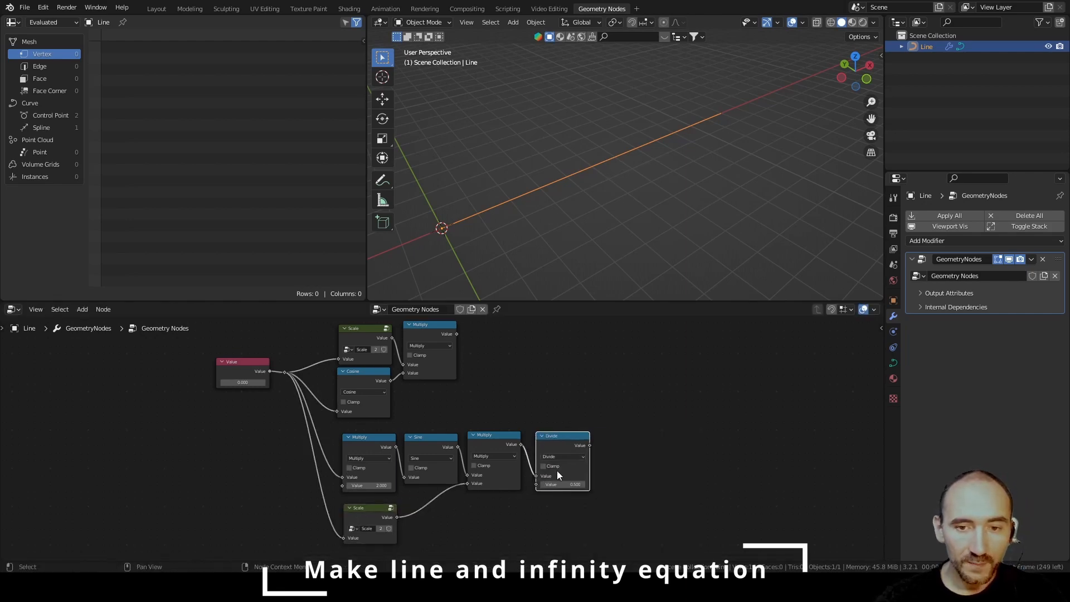
click(562, 483)
text(2)
key(Return)
Lower the Value node and reroute between the two branches, and combine everything except the Value node into a node group.
key(g)
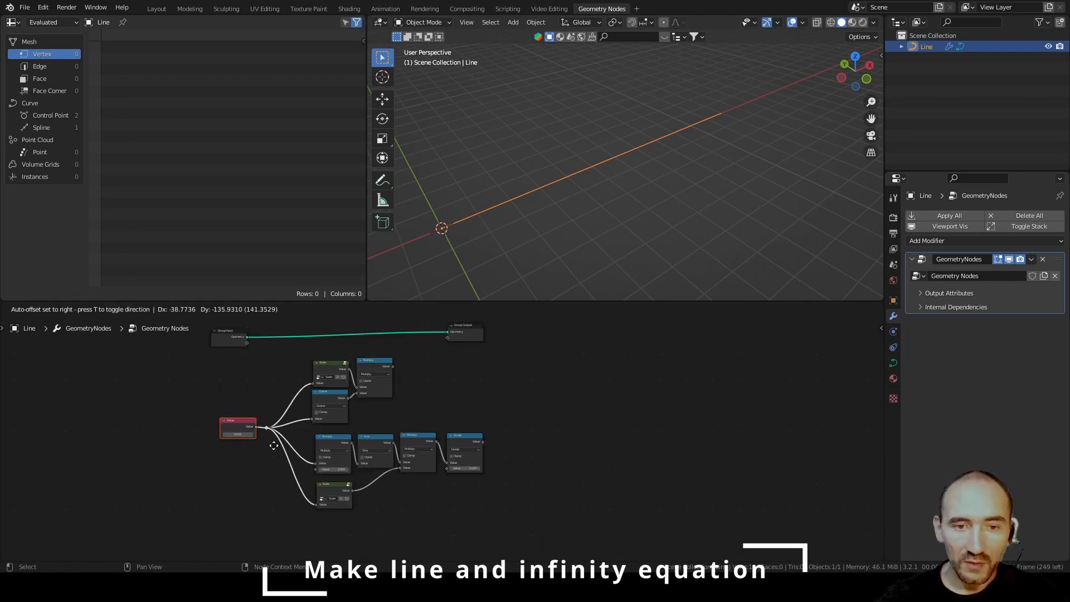
click(272, 450)
click(266, 460)
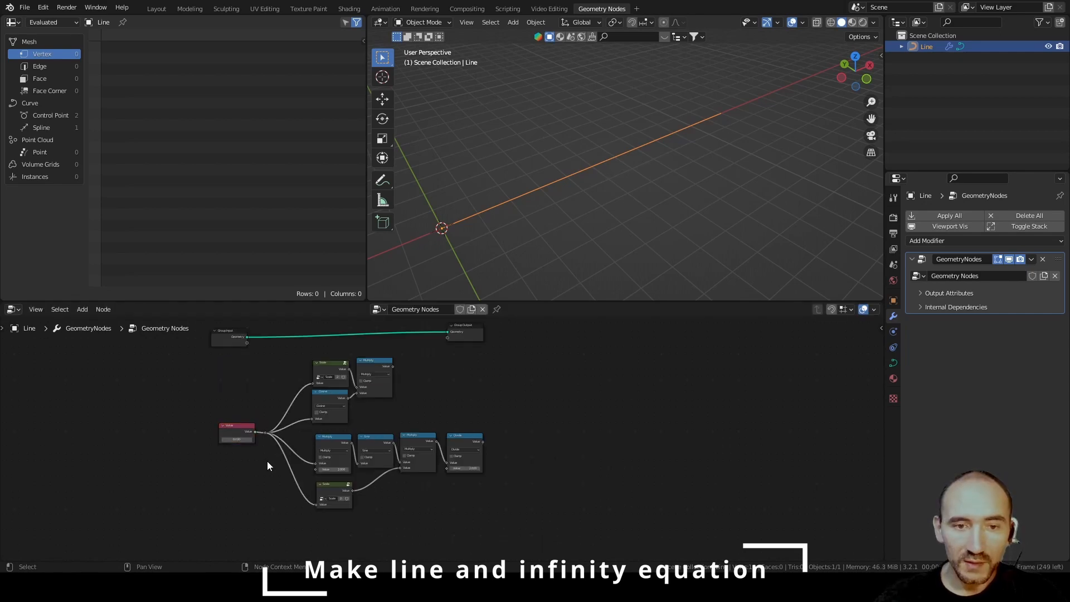
drag(271, 356, 507, 525)
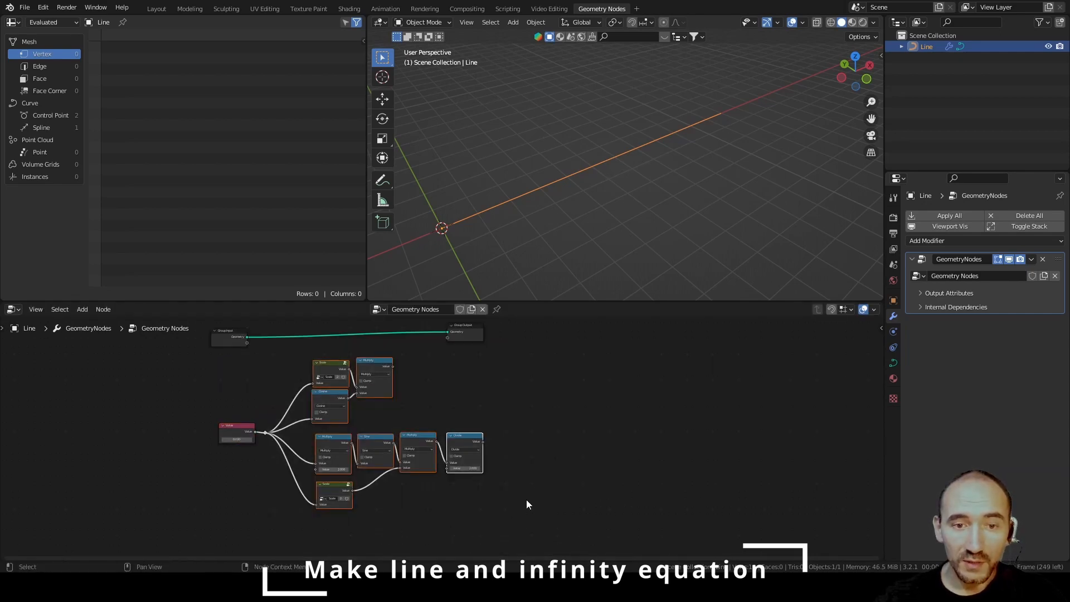
key(ctrl+g)
Connect the upper branch's Multiply result and the lower branch's Divide result to separate Group Output sockets.
scroll(540, 464, up, 2)
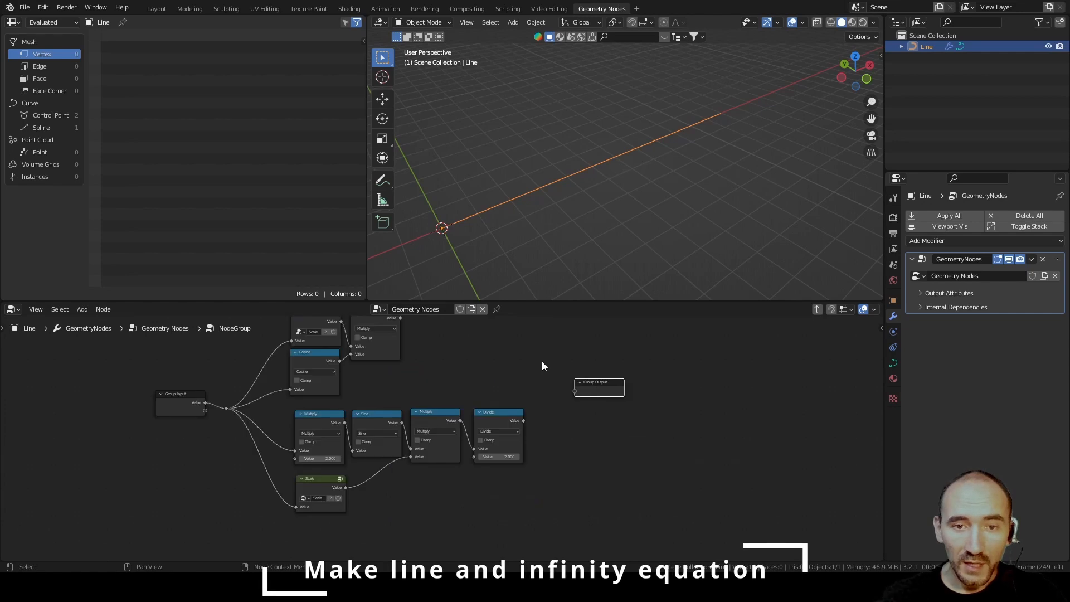
middle_drag(541, 361, 441, 420)
drag(299, 371, 473, 444)
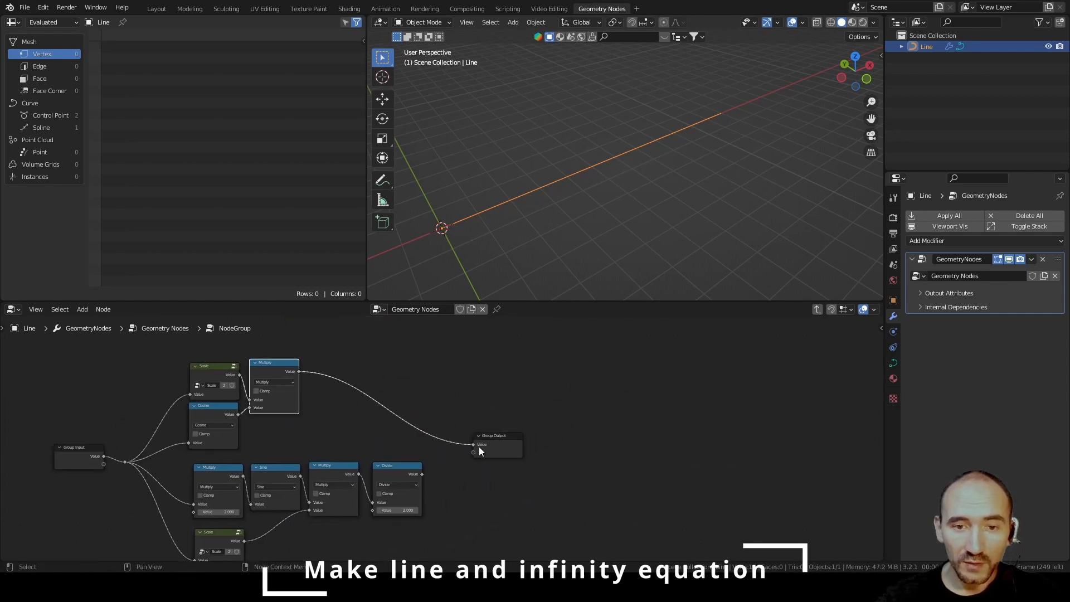
drag(422, 474, 473, 451)
Rename the group's two outputs X and Y, with X for the upper branch.
click(512, 443)
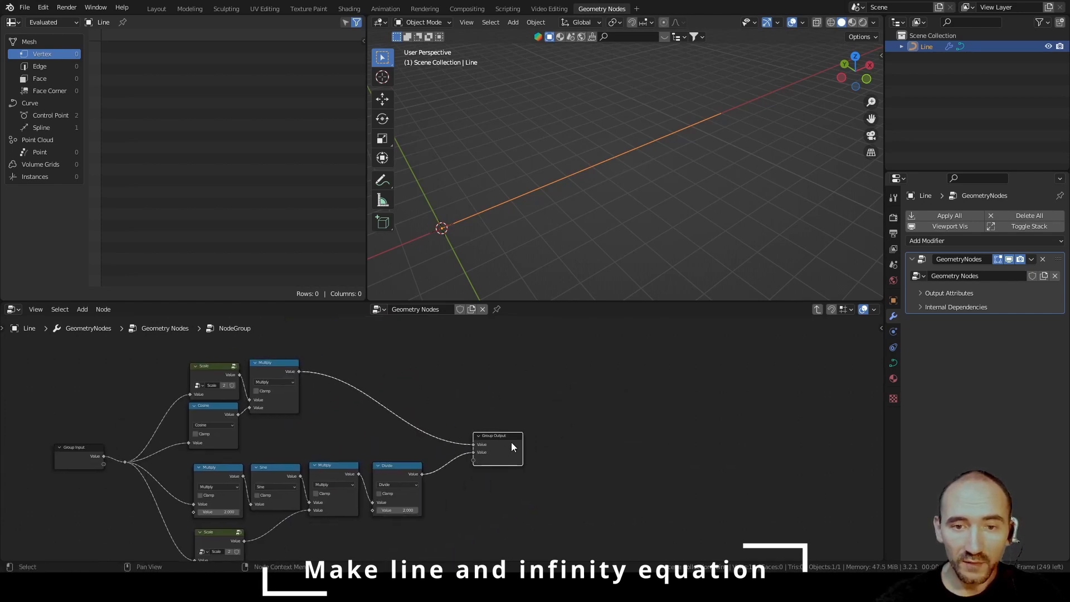
key(n)
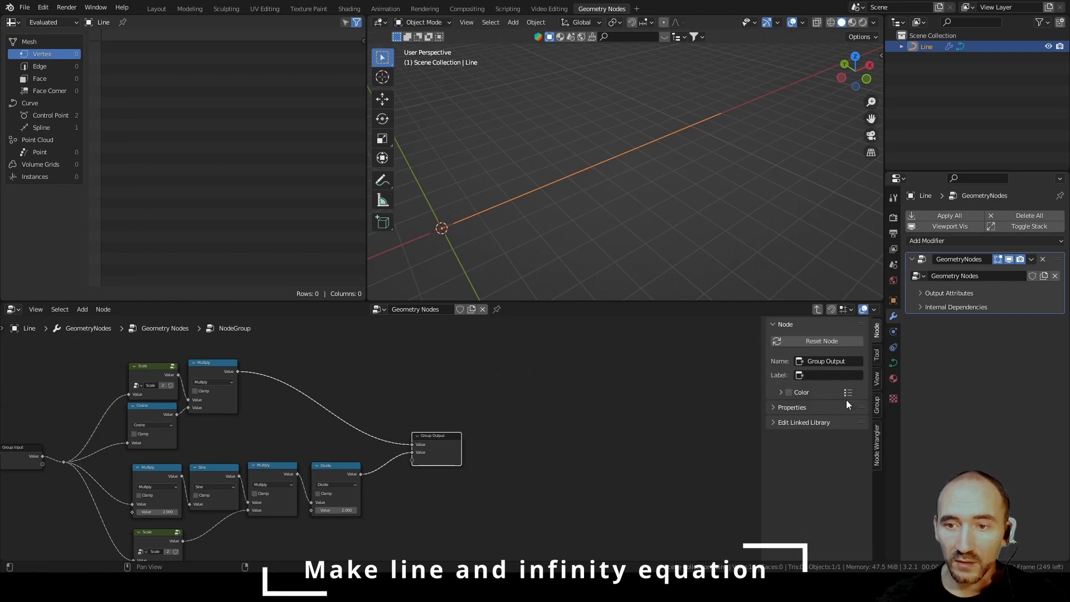
click(877, 405)
click(809, 434)
text(X)
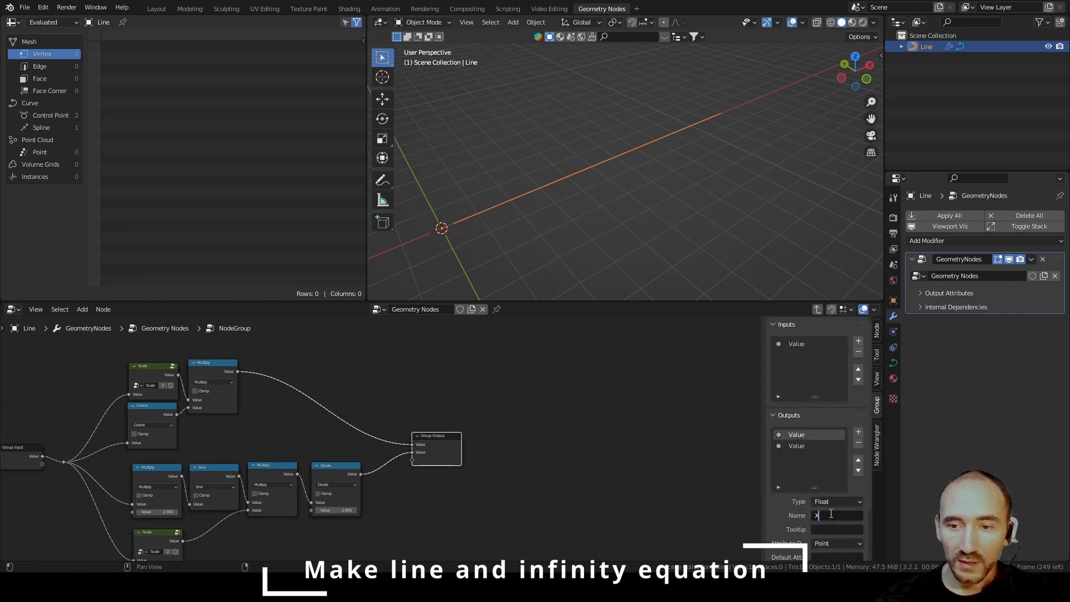
key(Return)
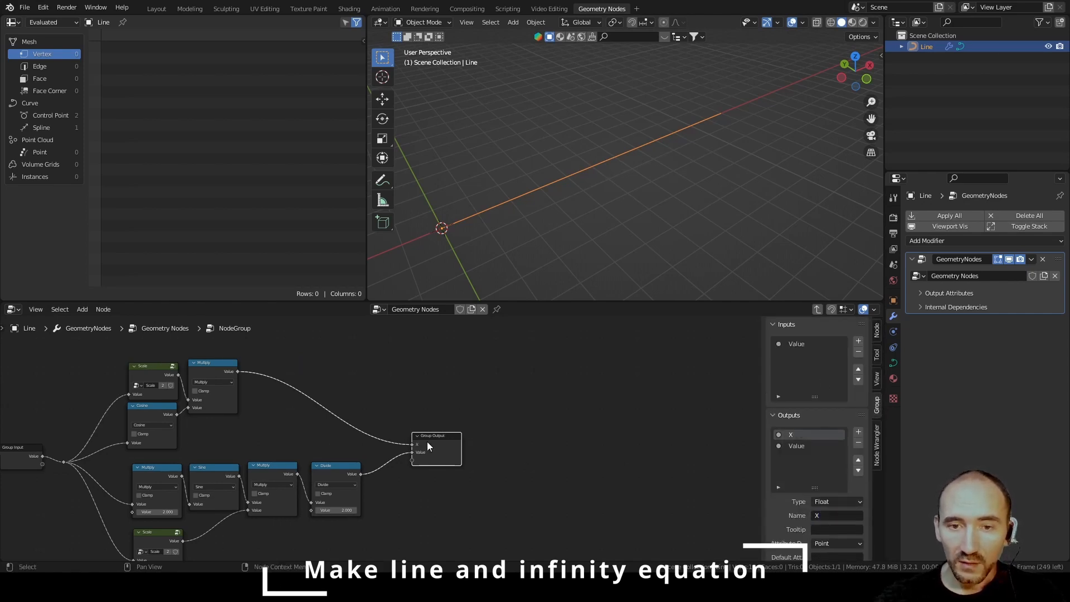
click(797, 448)
click(829, 513)
text(Y)
key(Return)
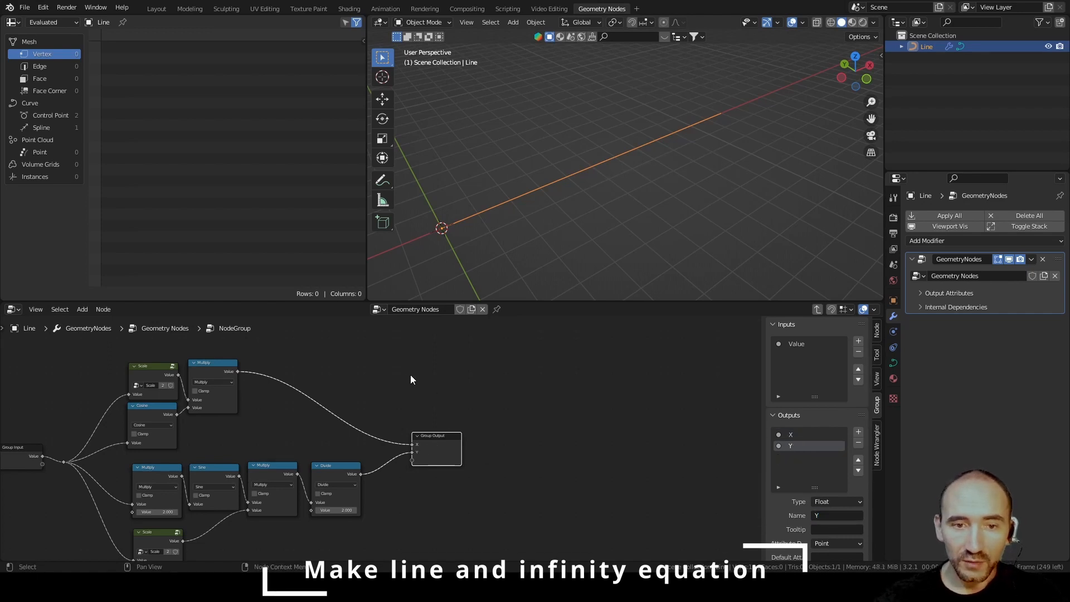
Rename the group's input Offset and exit the group.
click(801, 343)
text(Offset)
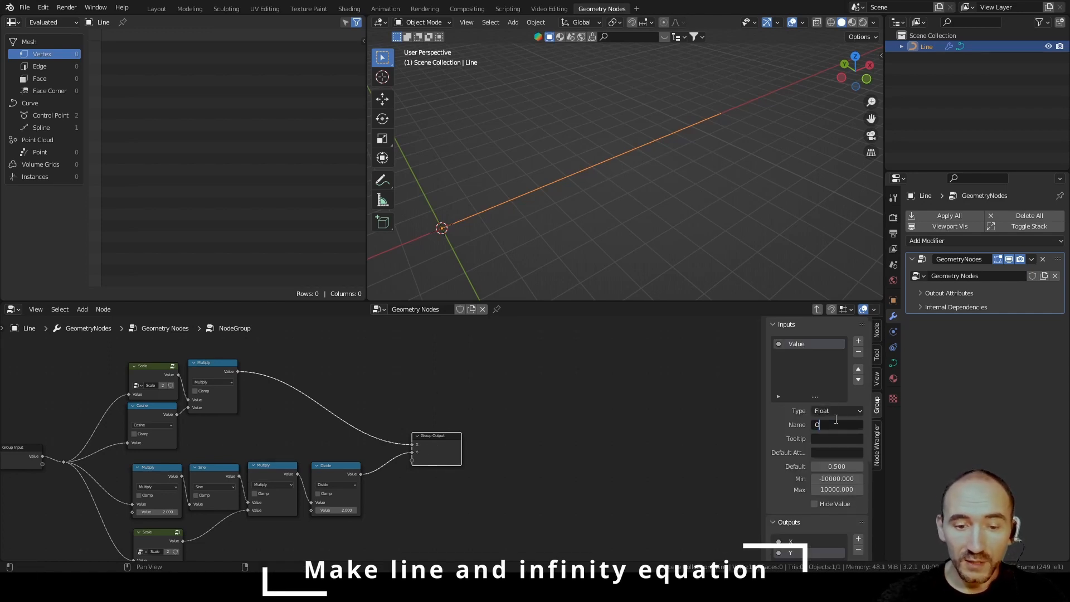
key(Return)
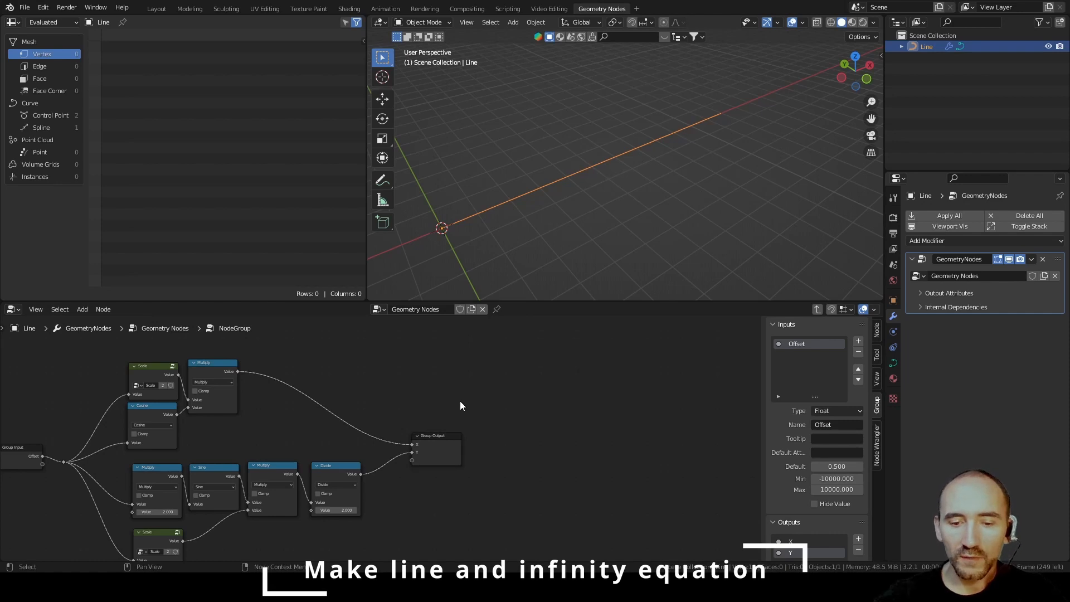
key(n)
key(Tab)
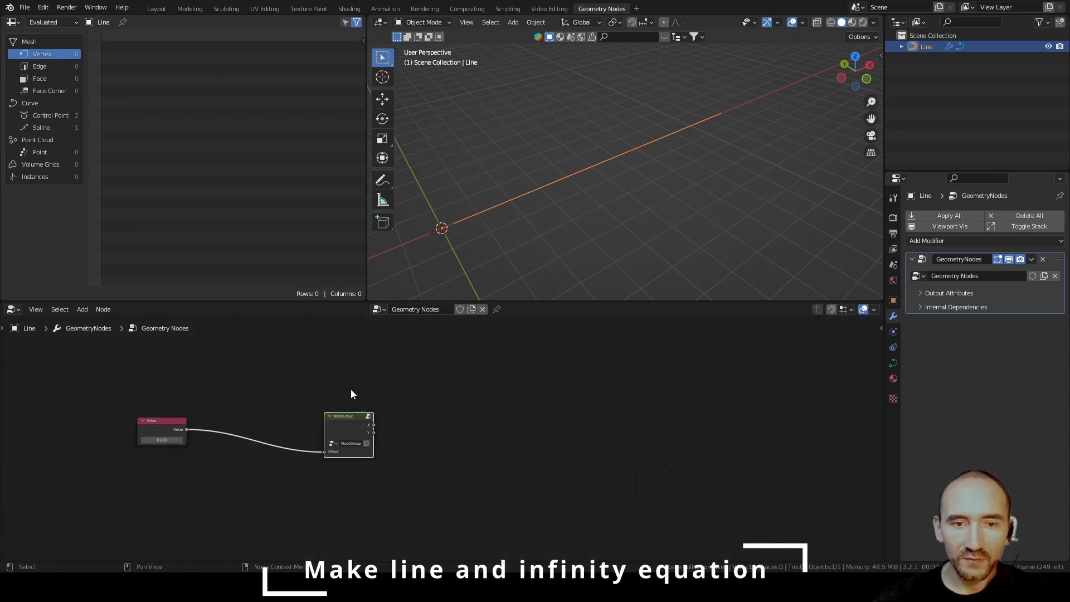
Rename the new node group Infinity equation.
middle_drag(350, 389, 401, 448)
drag(413, 495, 397, 450)
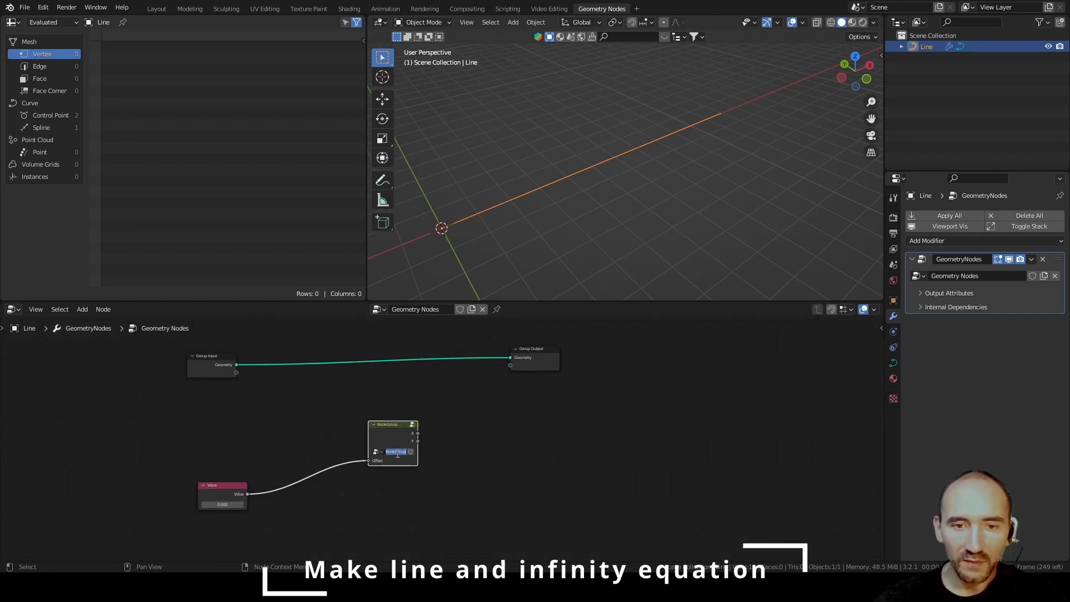
text(Infini)
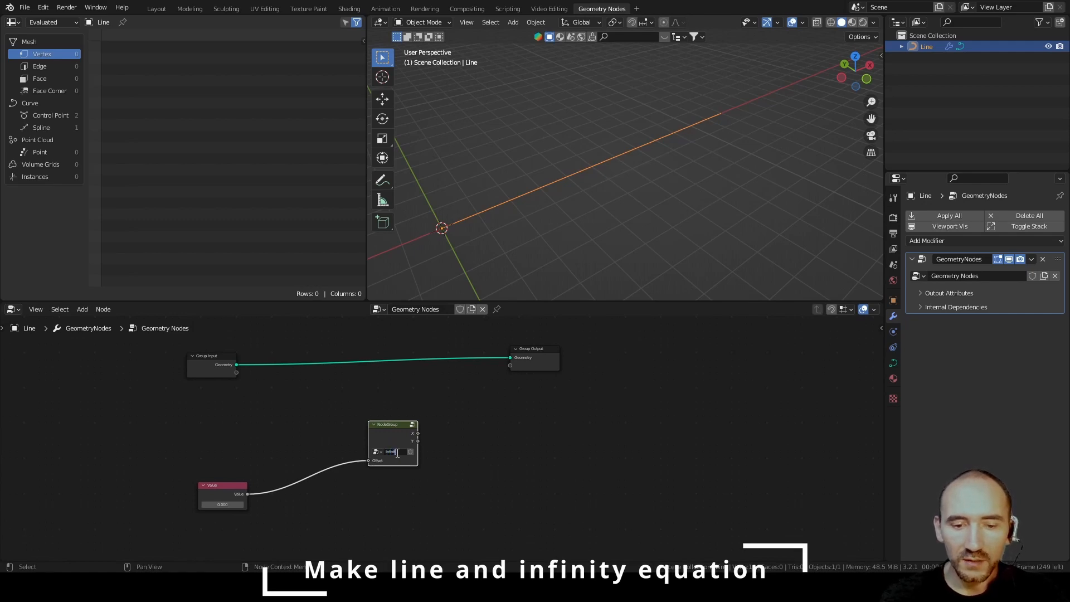
text(ty equa)
text(tion)
key(Return)
Delete the Value node and move the Infinity equation node into place below the main geometry link.
click(132, 500)
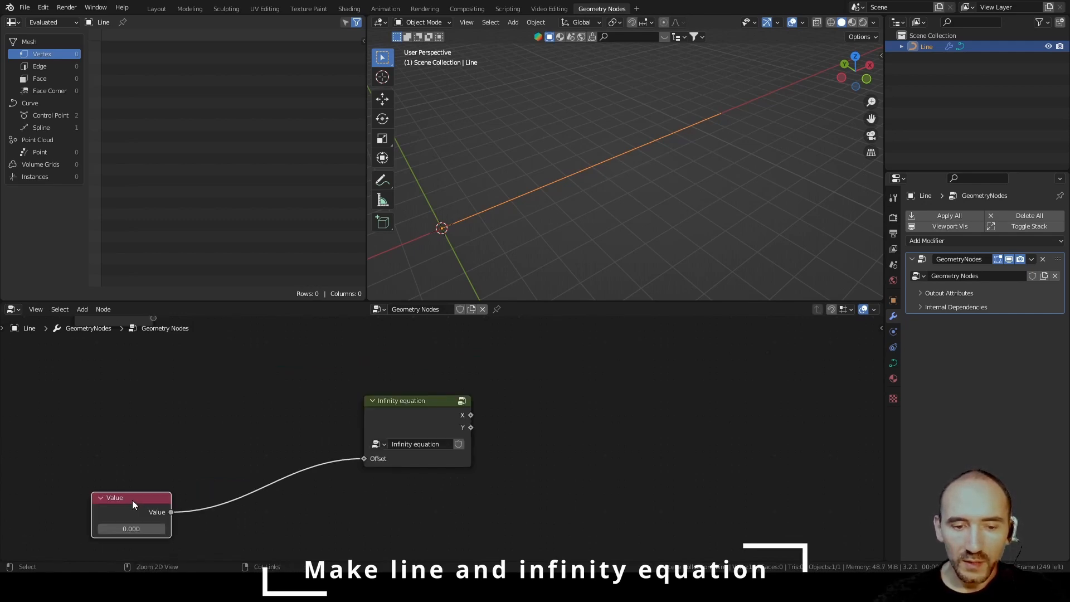
key(x)
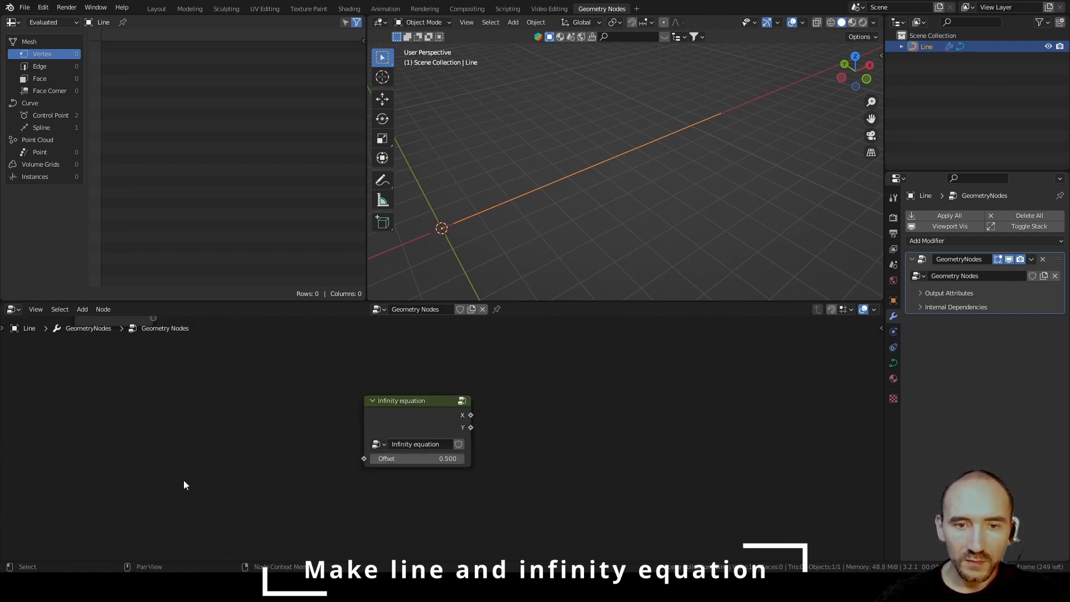
drag(406, 409, 369, 386)
scroll(369, 385, down, 5)
middle_drag(421, 389, 380, 422)
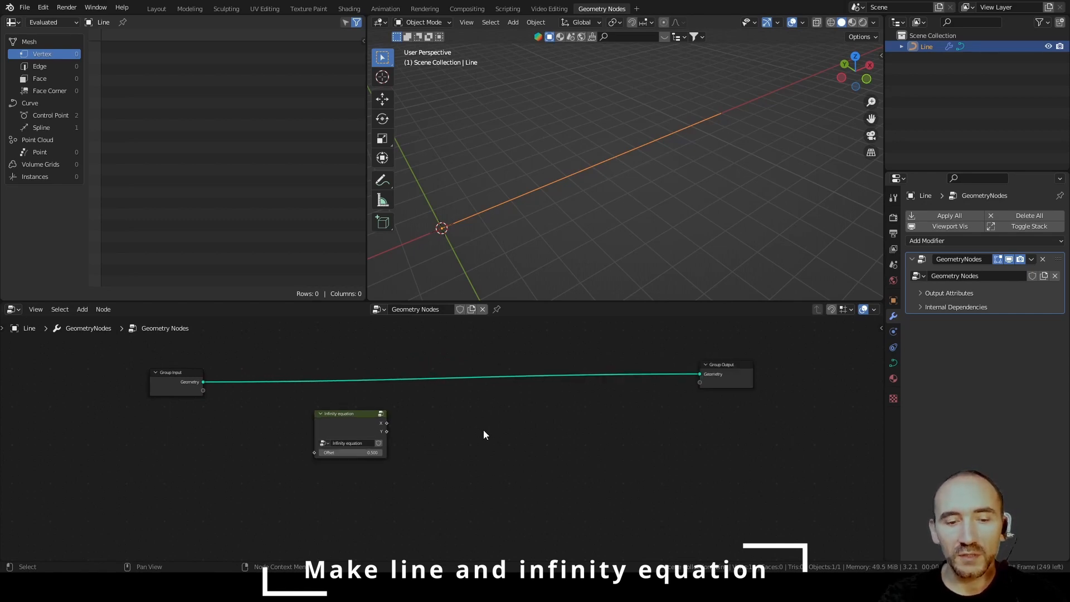
Insert a Resample Curve node into the geometry link just before the Group Output.
key(F3)
text(resample)
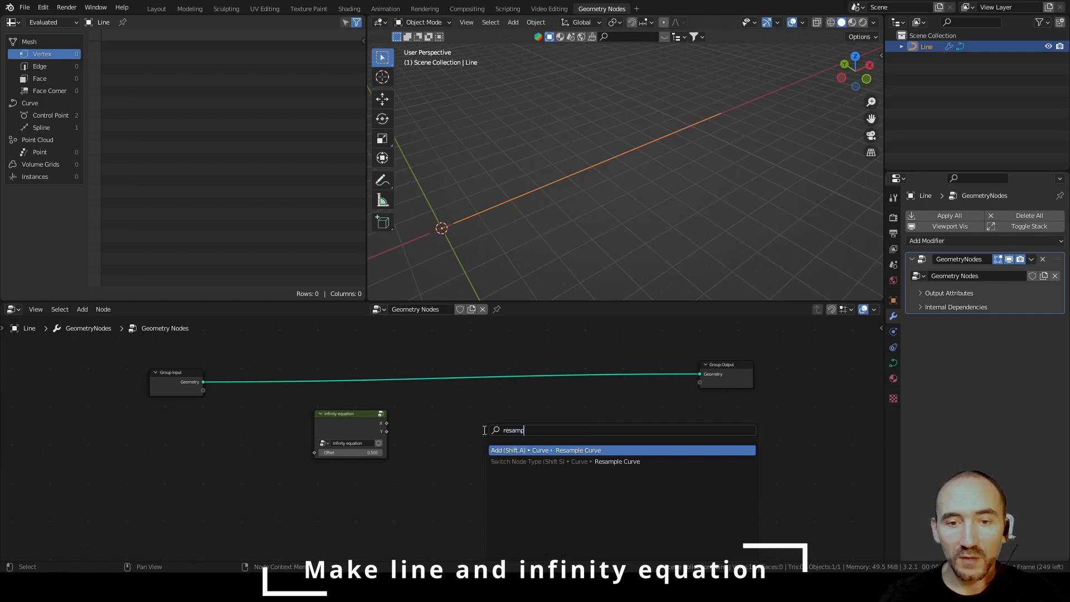
key(Return)
click(585, 352)
middle_drag(693, 393, 521, 416)
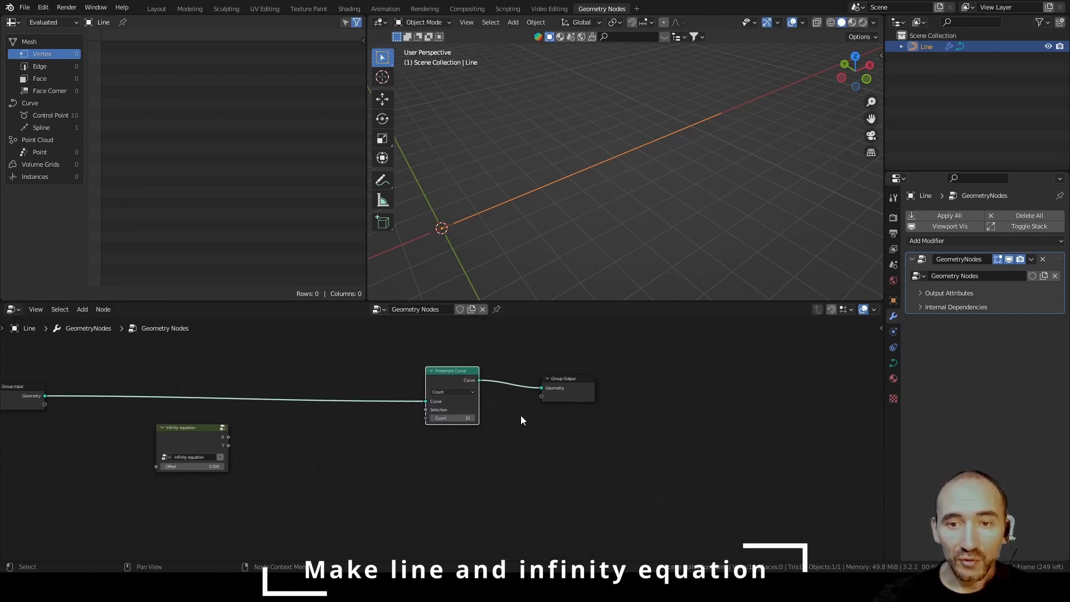
Move the Group Output farther away and insert a Set Handle Type node between Resample Curve and Group Output.
click(573, 384)
drag(572, 386, 729, 390)
key(F3)
text(set han)
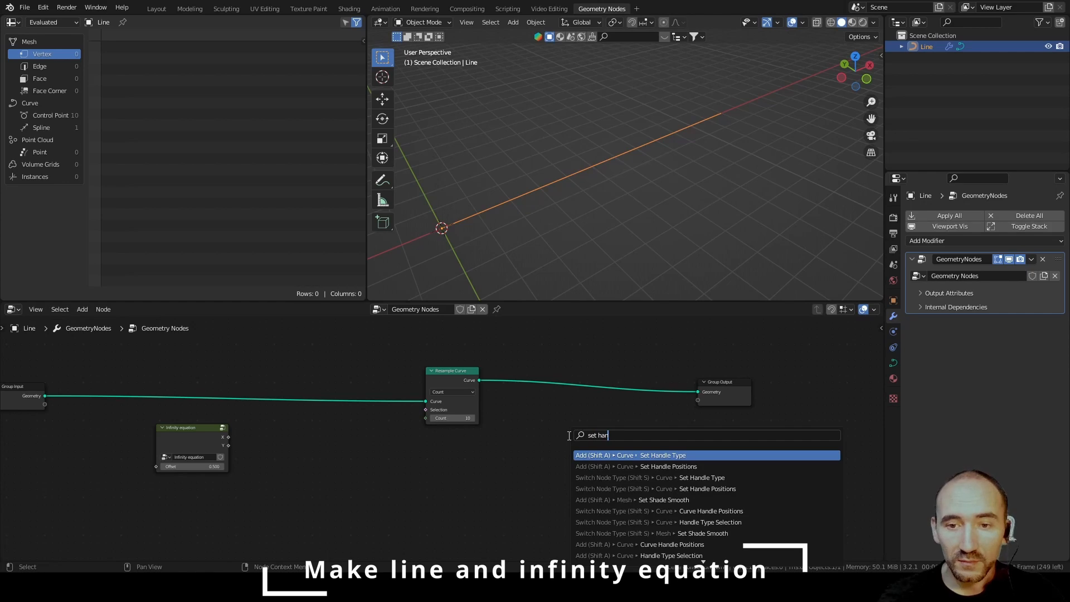
key(Return)
click(583, 374)
Insert a Set Spline Type node between Resample Curve and Set Handle Type and set it to Bezier.
key(F3)
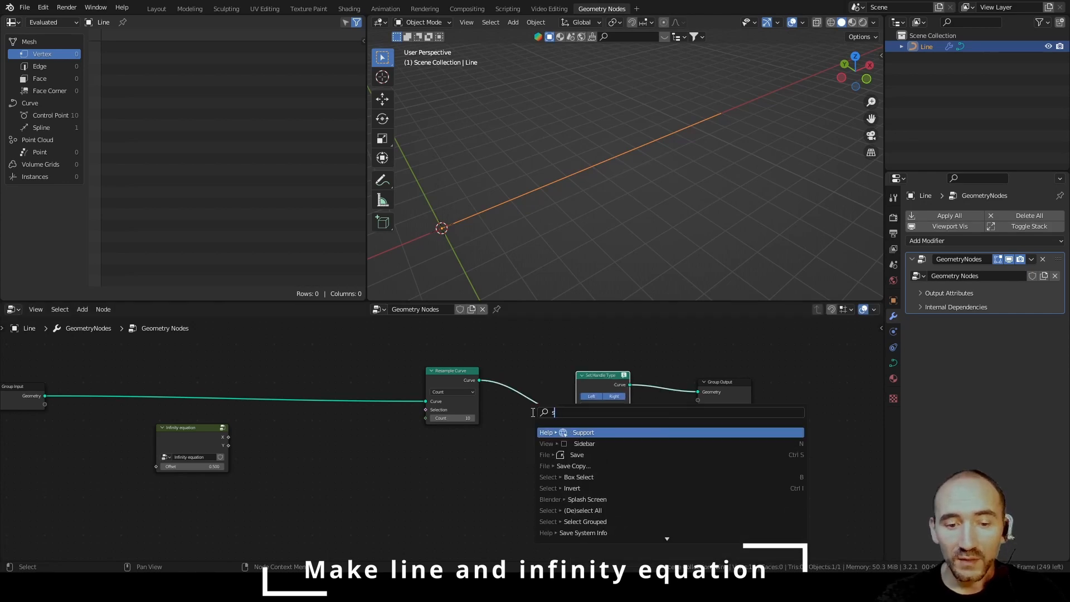
text(set spl)
key(Return)
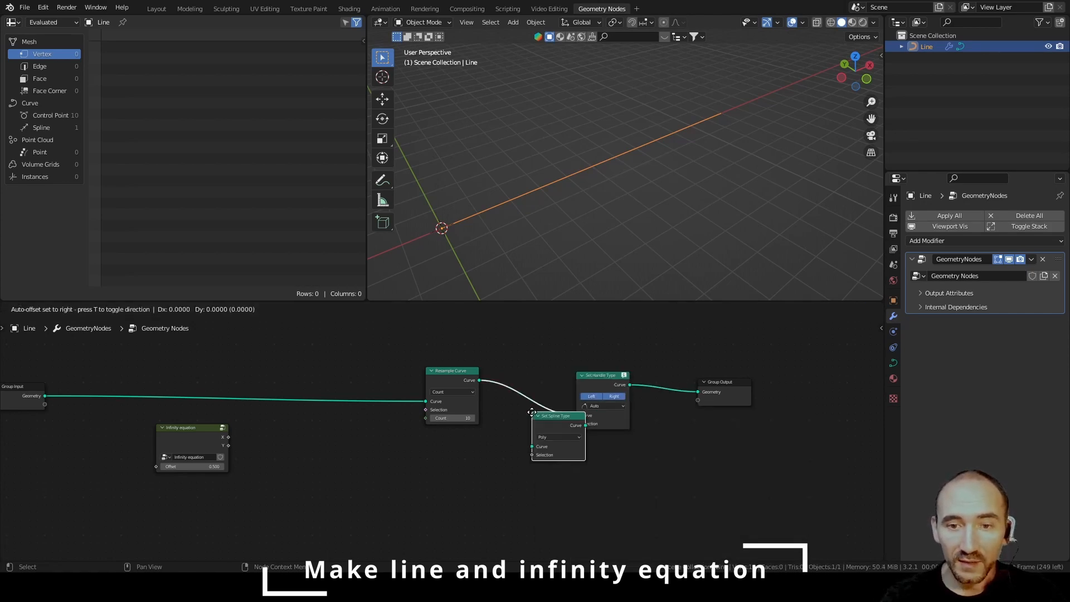
click(488, 369)
click(522, 390)
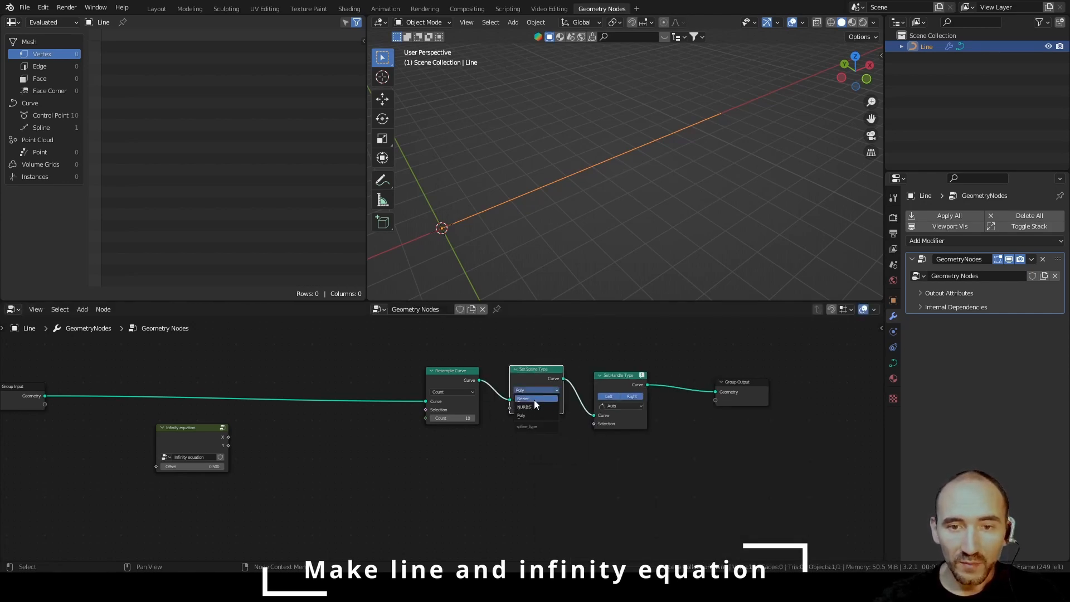
click(542, 400)
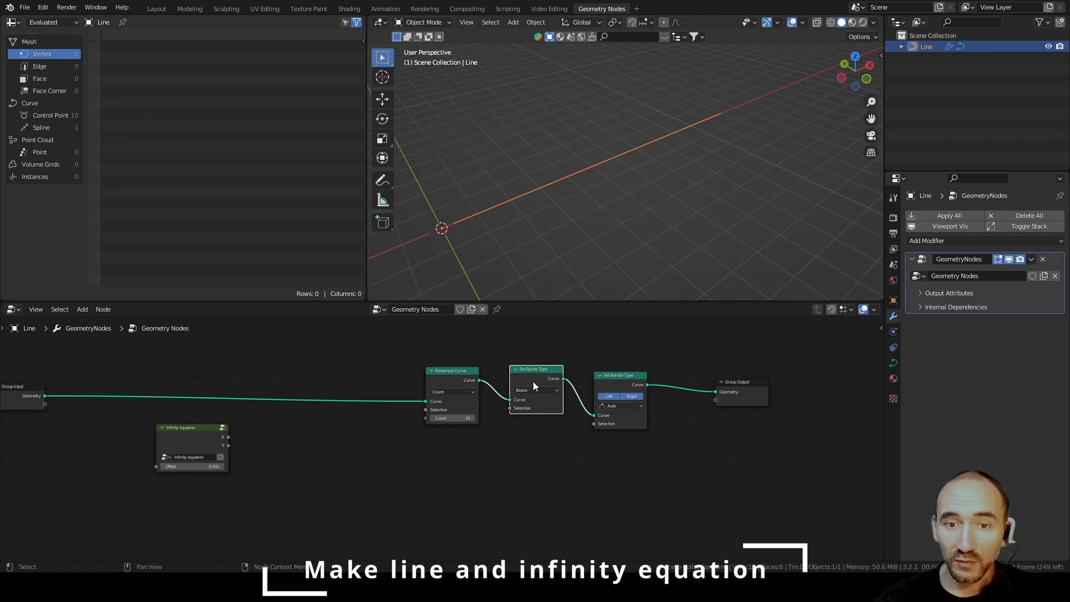
Line up the three curve nodes closely and expose Resample Curve's Count as a Group Input socket.
drag(532, 381, 521, 381)
drag(608, 381, 575, 373)
drag(444, 388, 568, 444)
drag(434, 416, 44, 404)
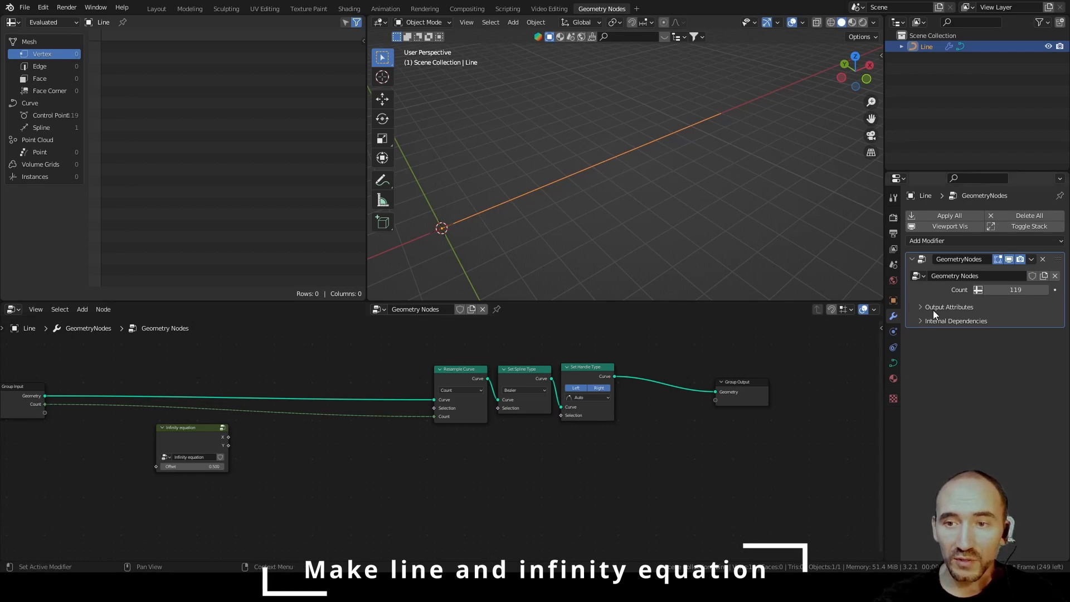
Rename the node tree's Count input Resolution.
key(n)
click(822, 349)
click(803, 354)
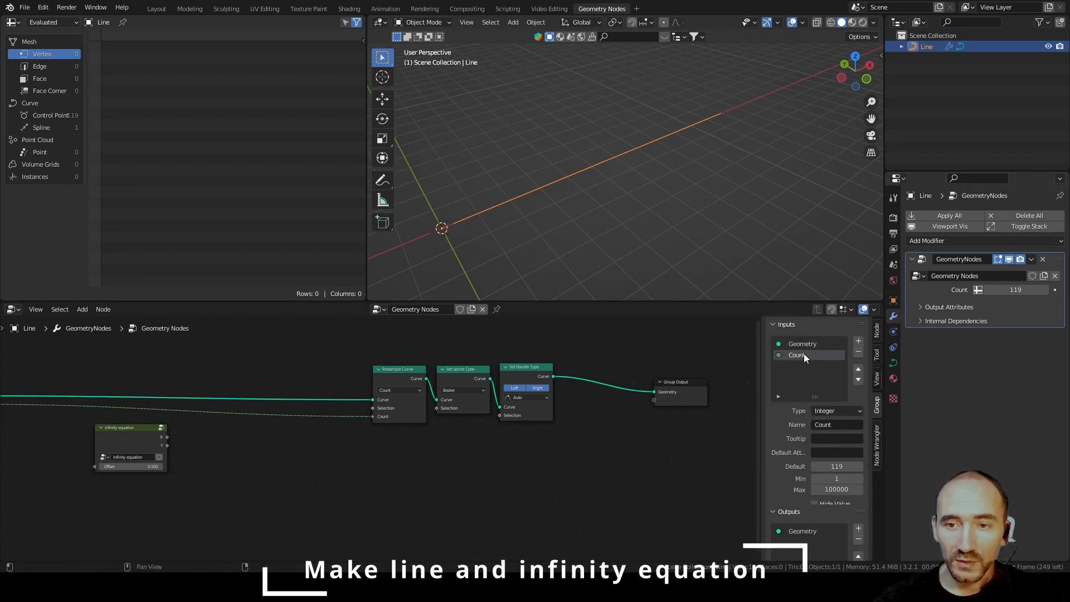
click(839, 424)
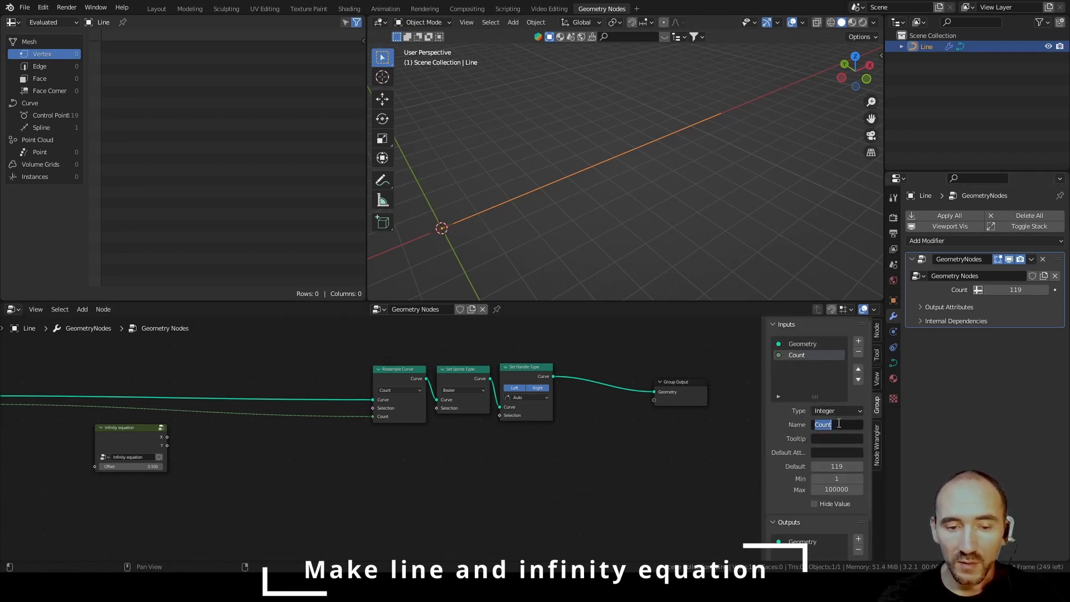
text(Resolutio)
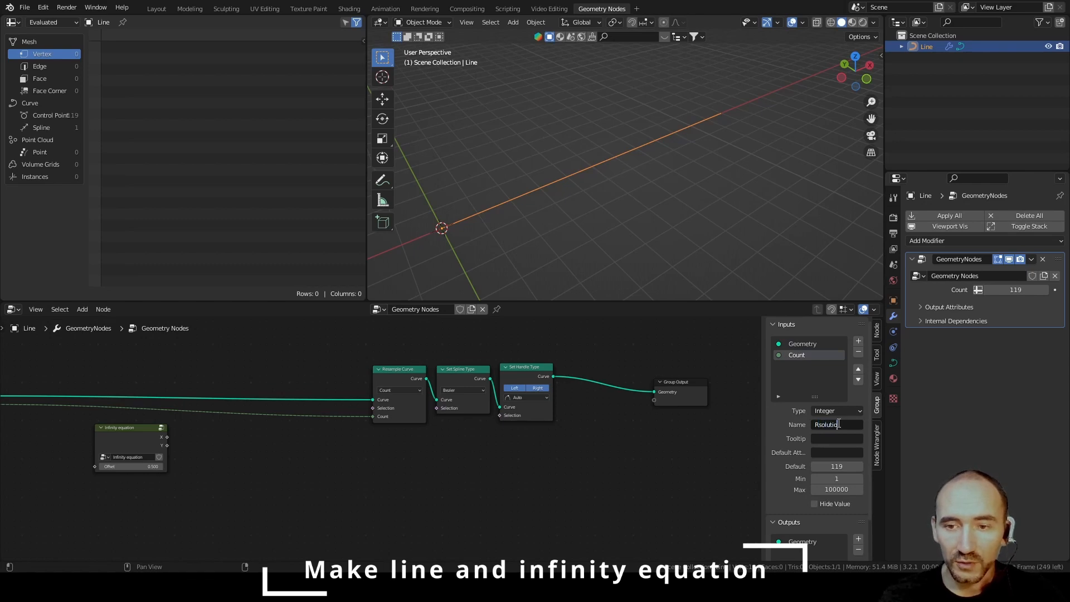
text(n)
key(Return)
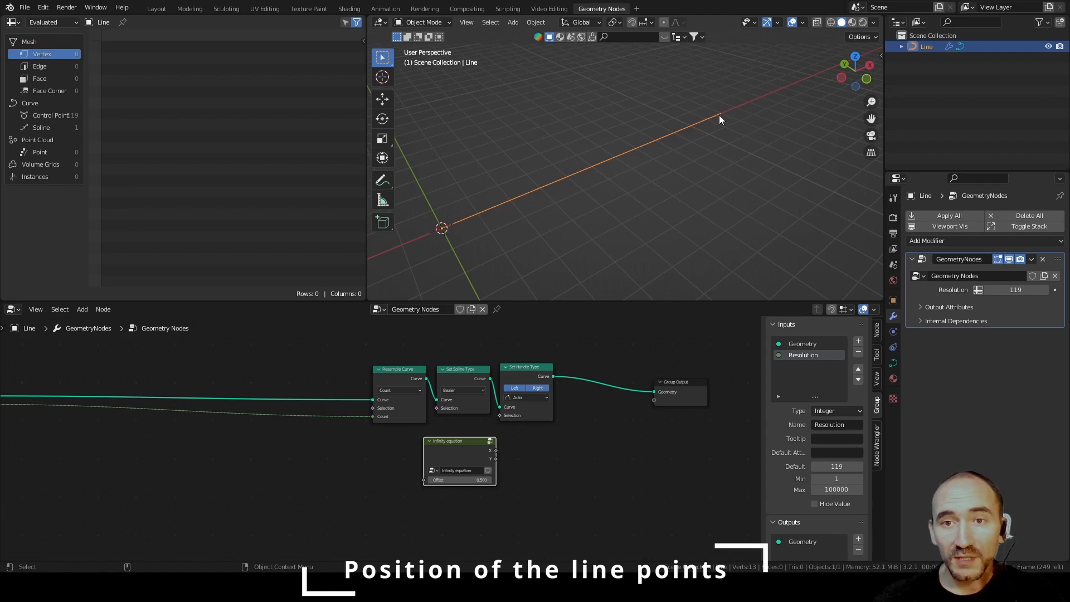
Insert a Set Position node between Set Handle Type and Group Output.
middle_drag(492, 207, 559, 148)
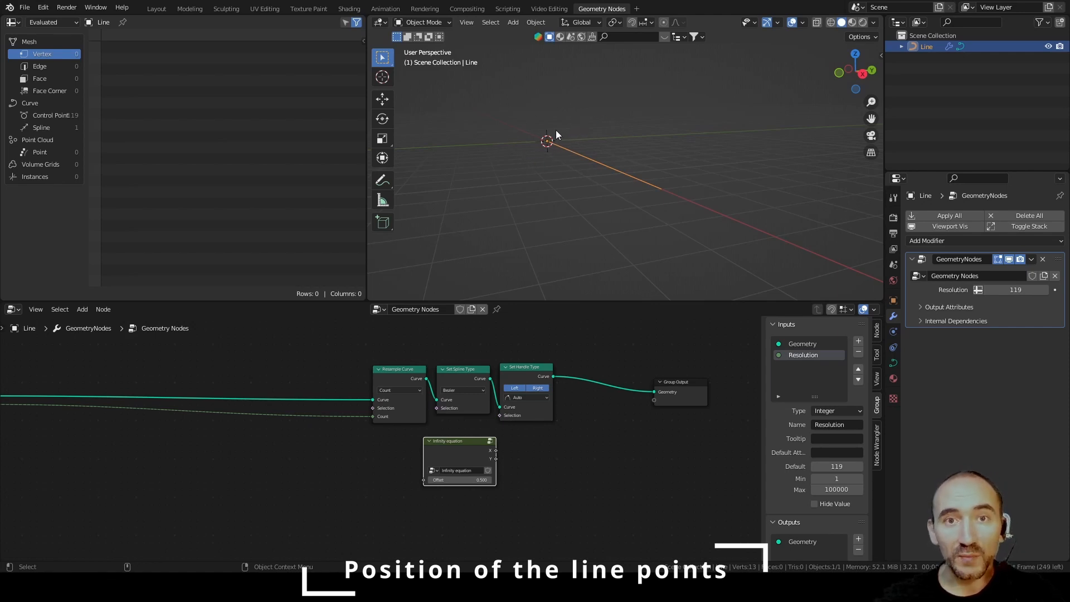
middle_drag(556, 135, 515, 190)
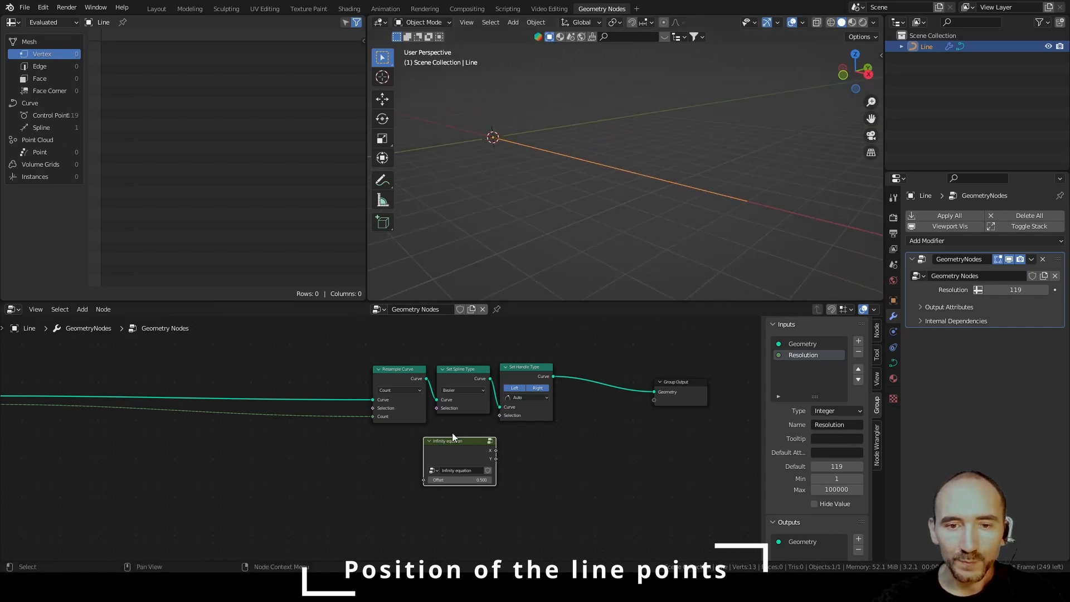
key(F3)
text(set po)
key(Return)
click(613, 382)
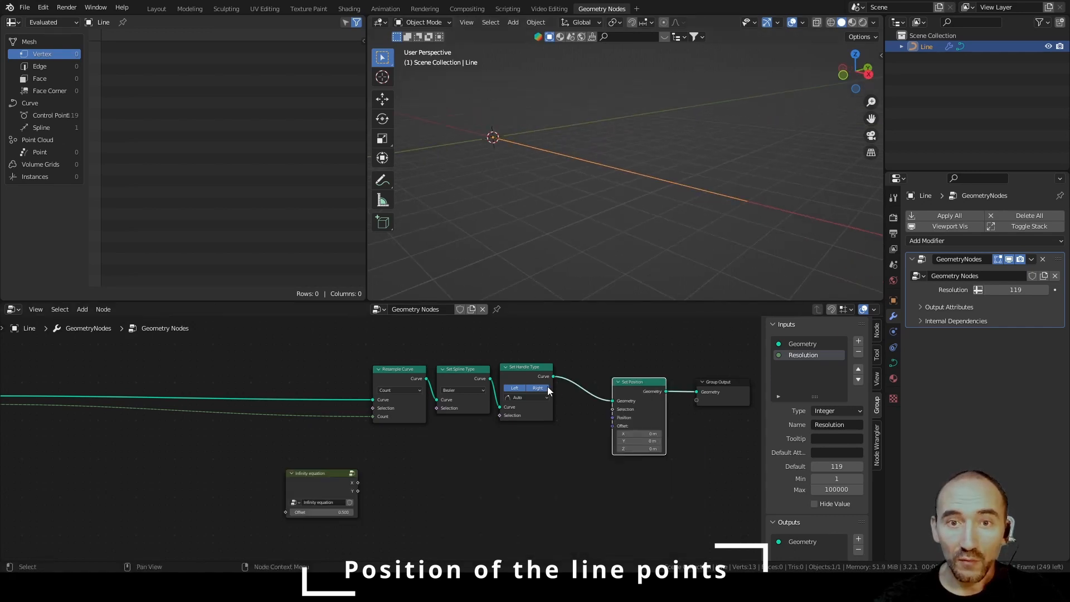
Add a Position node feeding a Separate XYZ node and place the Infinity equation node below them.
key(F3)
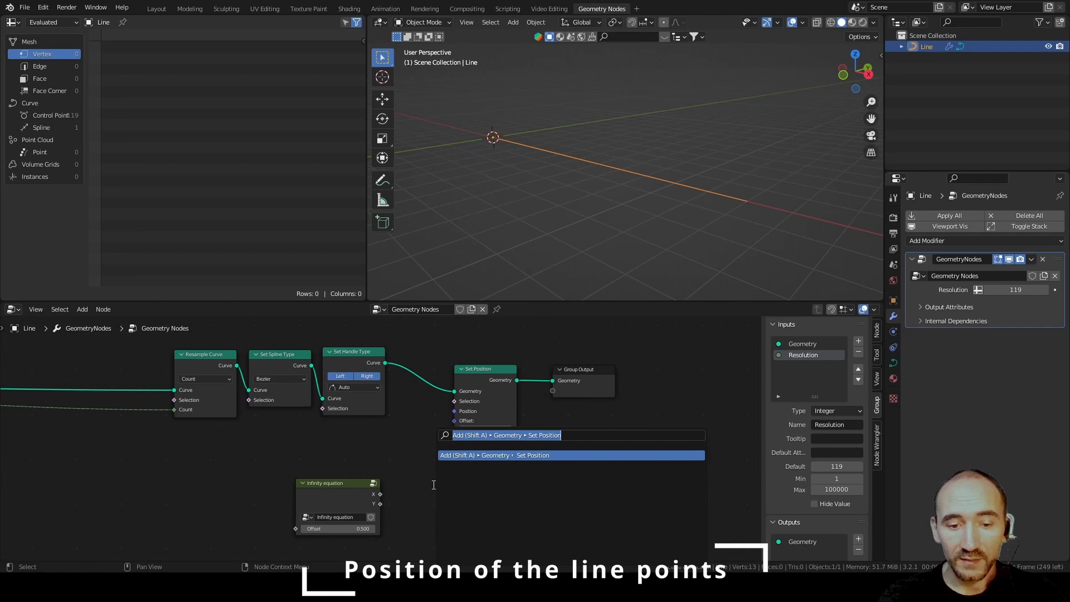
text(pos)
key(Return)
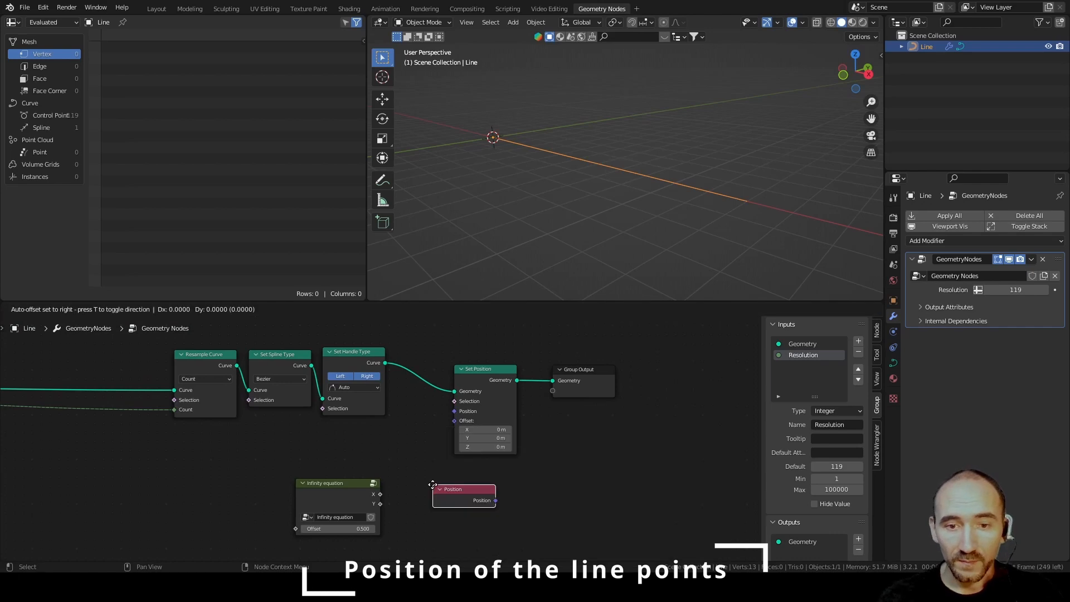
click(230, 450)
key(F3)
text(se)
drag(305, 497, 299, 523)
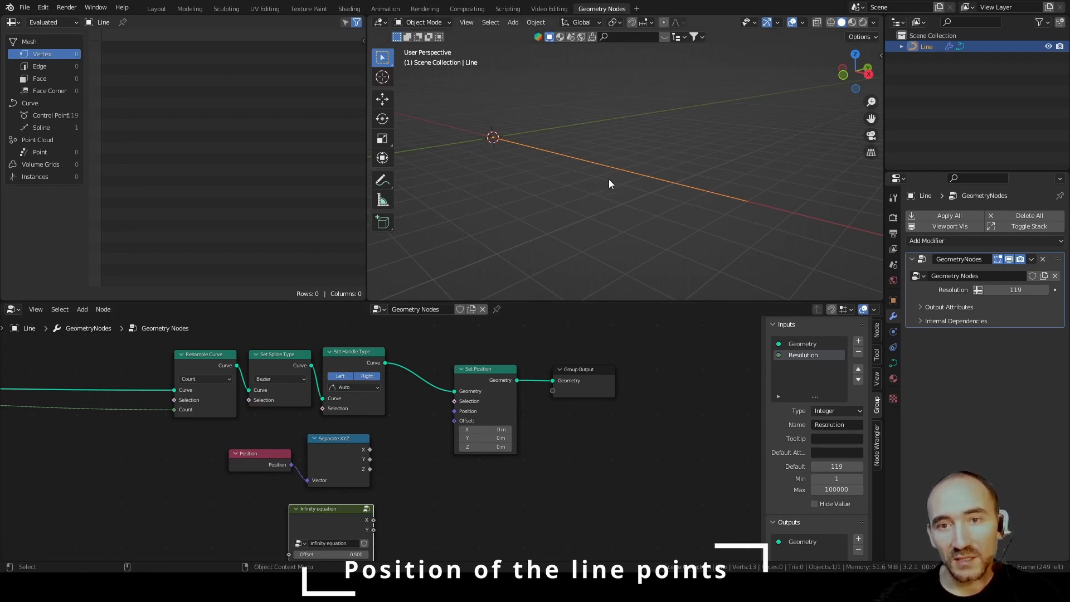
Add a Combine XYZ node beside Separate XYZ.
middle_drag(507, 135, 563, 136)
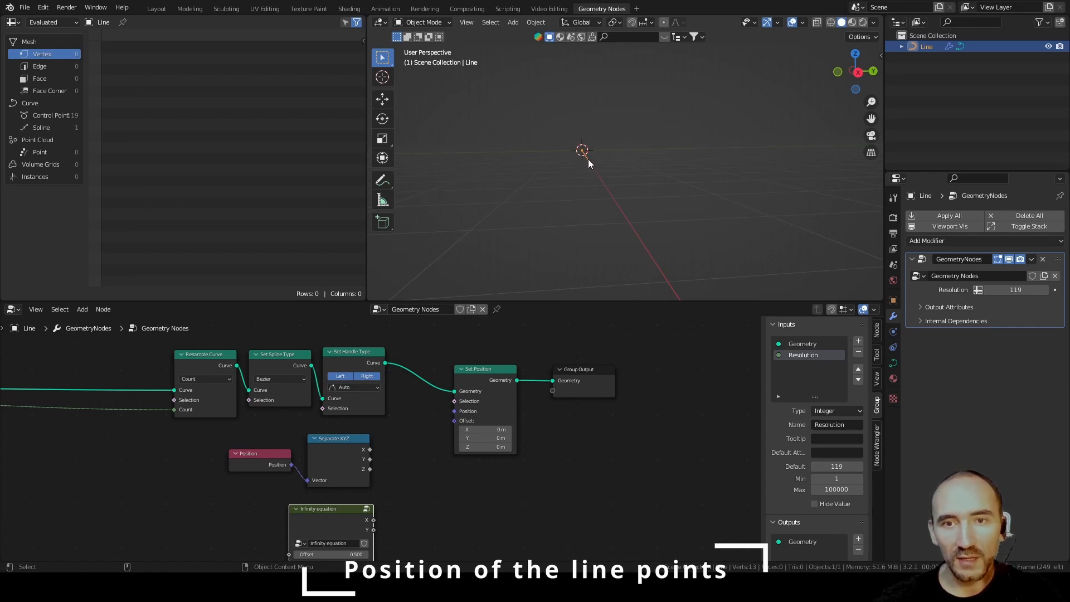
middle_drag(588, 159, 653, 197)
scroll(417, 473, up, 2)
middle_drag(416, 474, 375, 423)
key(F3)
text(combin)
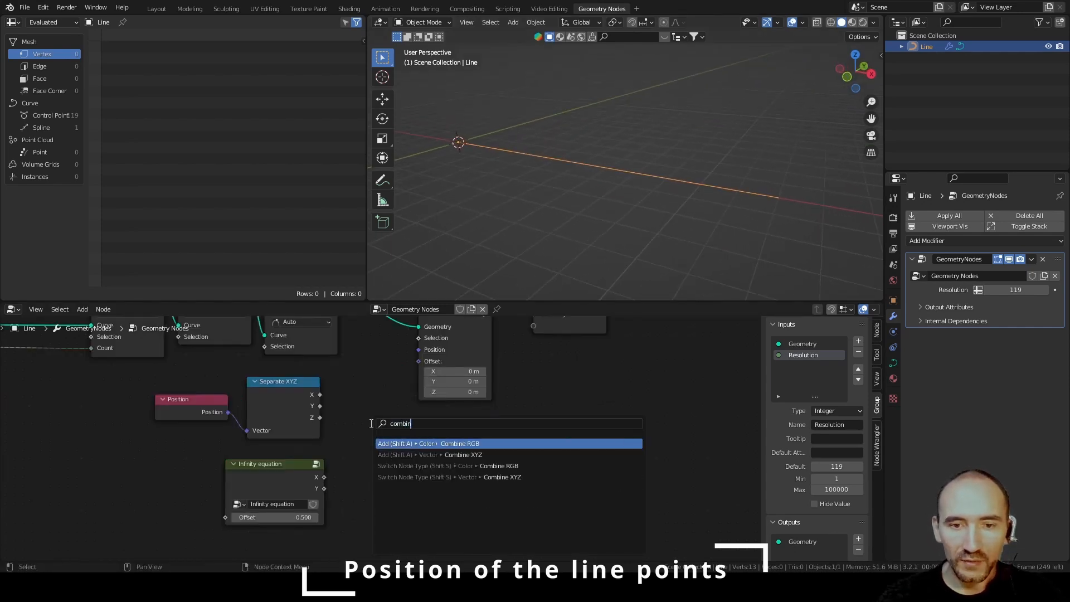
key(Down)
key(Return)
click(323, 400)
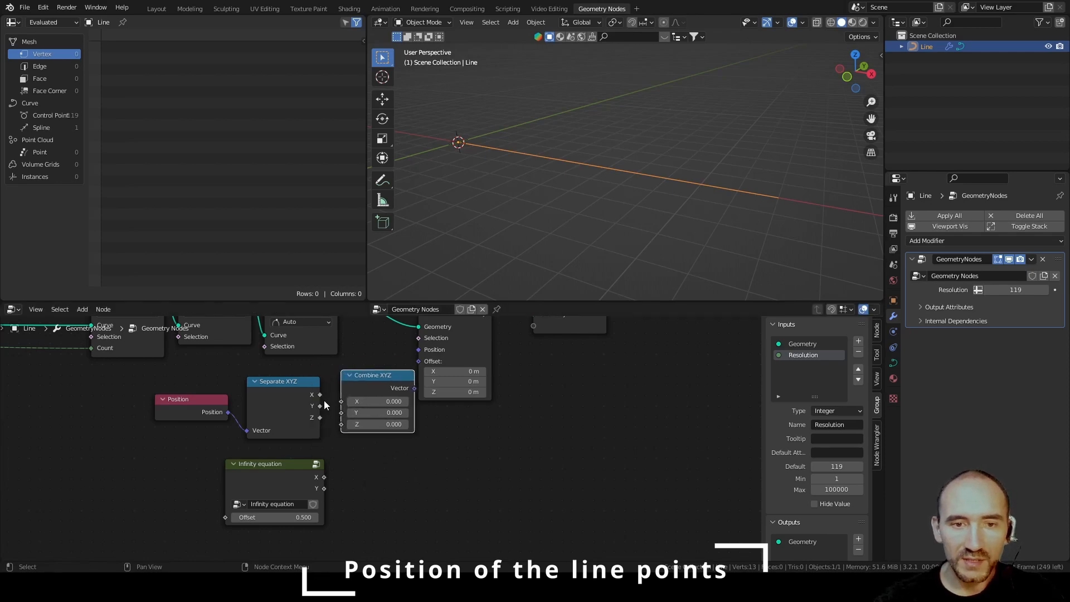
Feed Combine XYZ with Separate XYZ's X plus Infinity equation's X as Y and Y as Z, and link its Vector to Set Position's Position.
drag(319, 395, 341, 400)
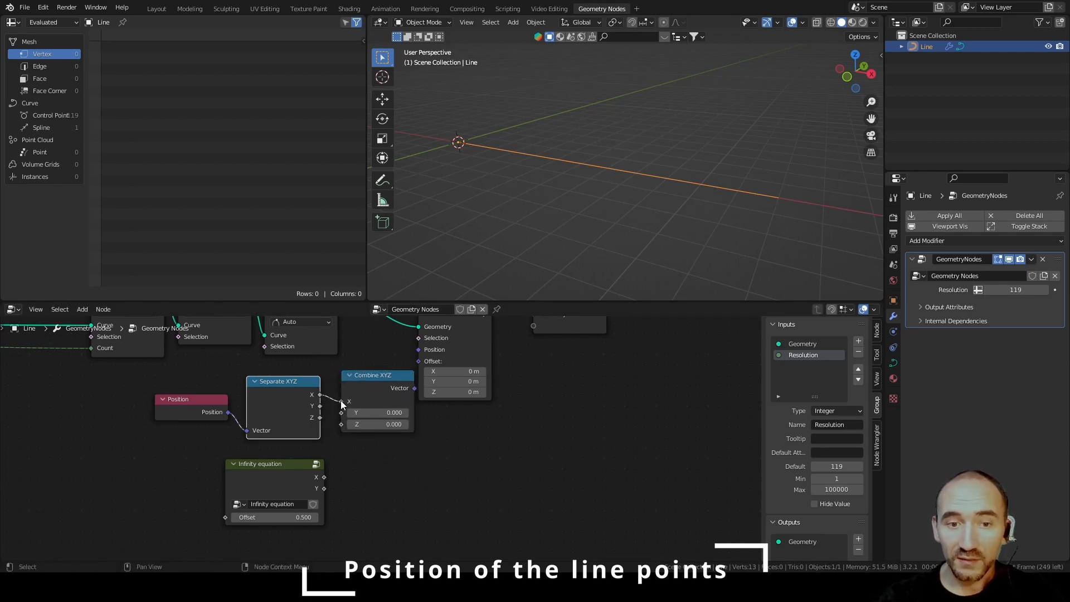
drag(308, 480, 295, 465)
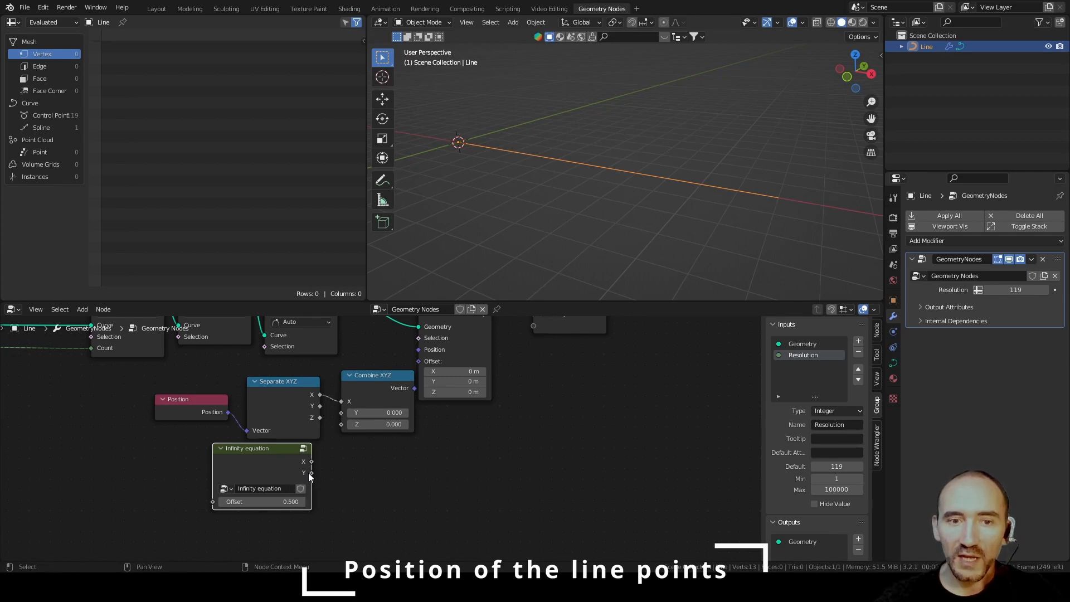
drag(311, 461, 342, 413)
drag(312, 472, 343, 424)
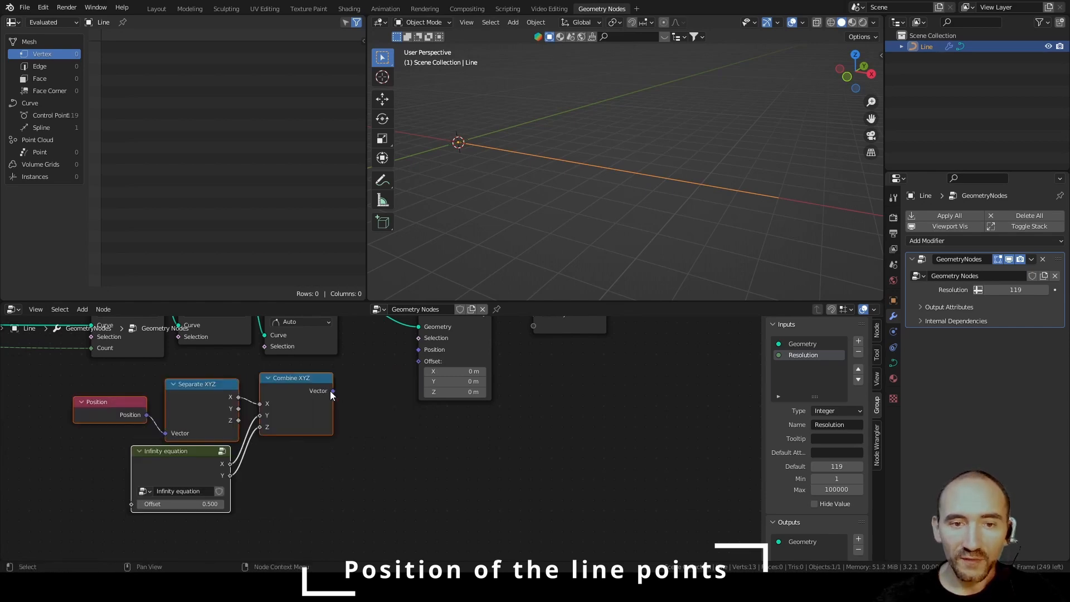
drag(331, 390, 420, 350)
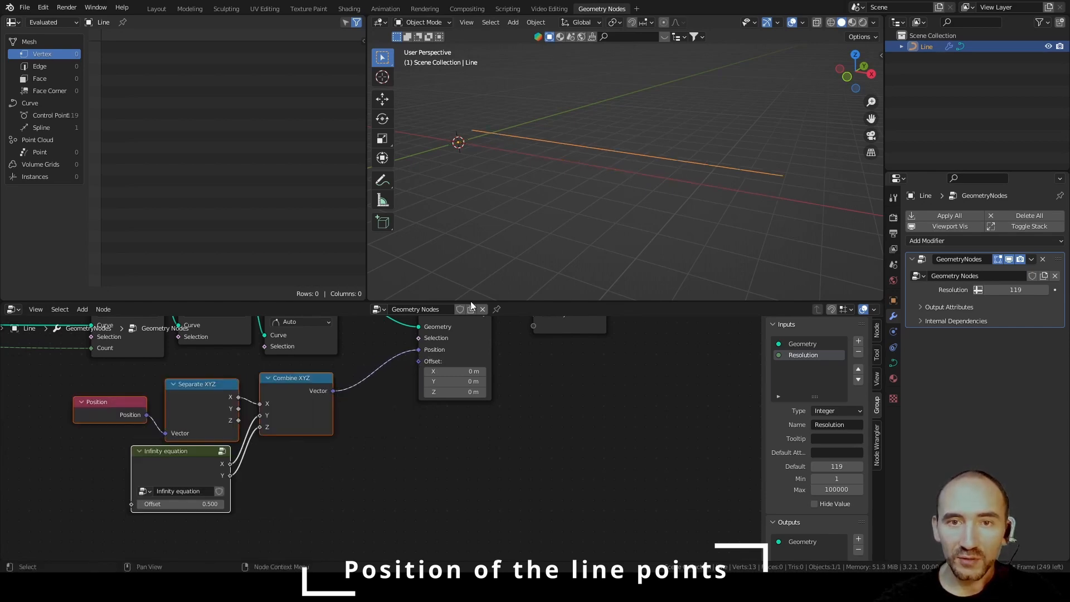
Try sweeping the Infinity equation's Offset up to 24.7 and inspect the line's movement around the axis, ending in top view.
middle_drag(697, 206, 651, 163)
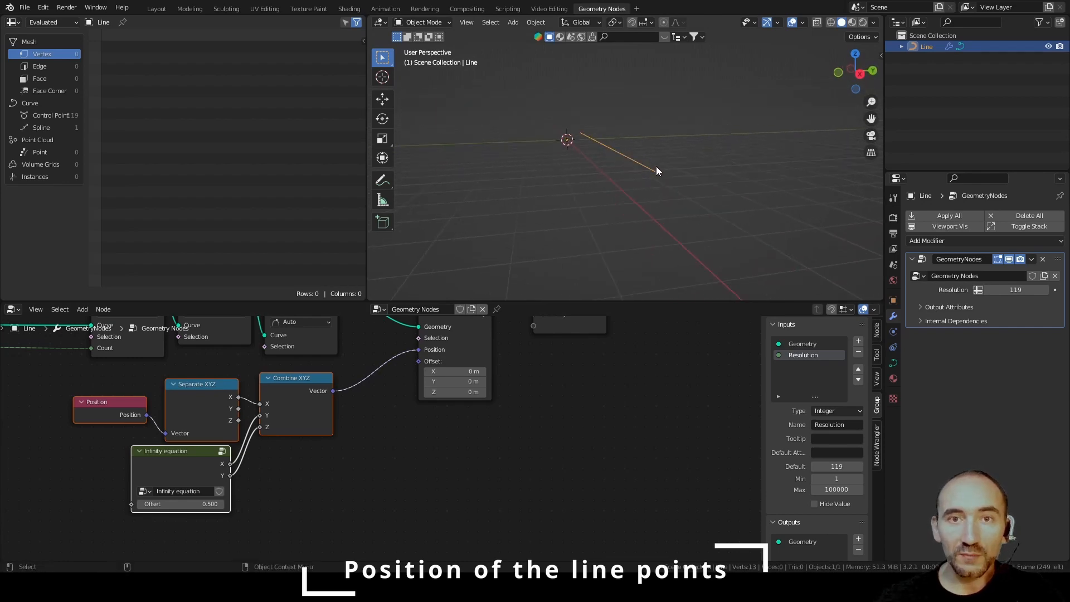
drag(180, 504, 797, 504)
drag(797, 503, 809, 503)
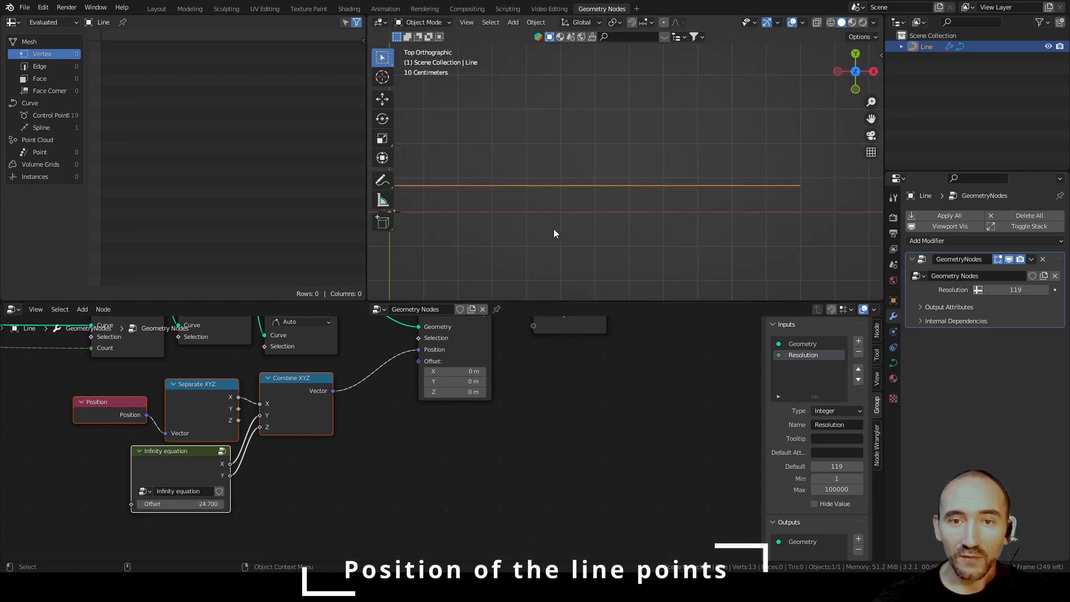
shift+middle_drag(507, 237, 644, 203)
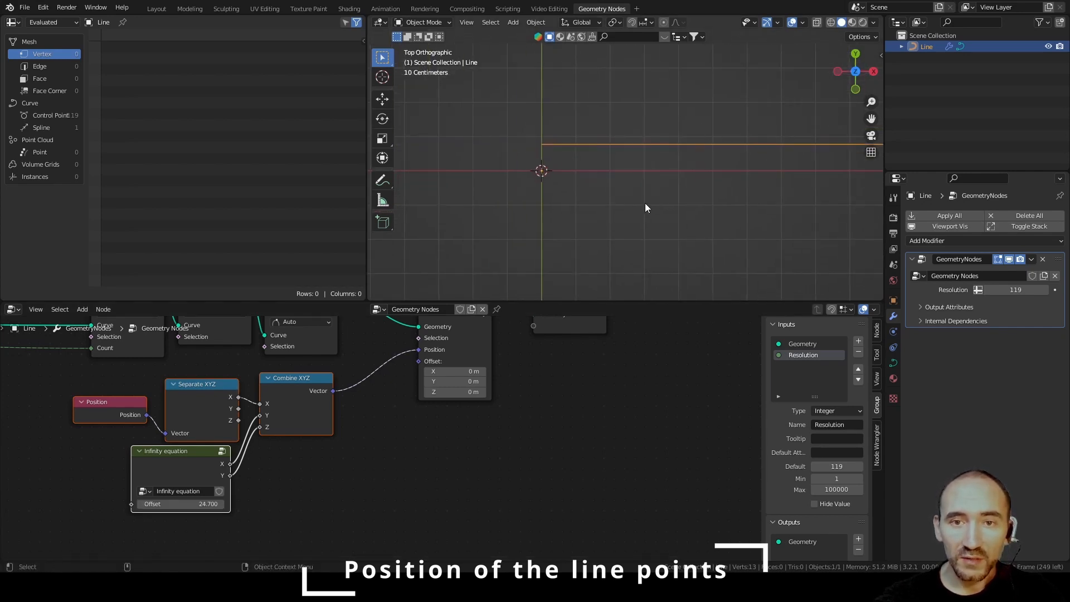
scroll(640, 205, up, 4)
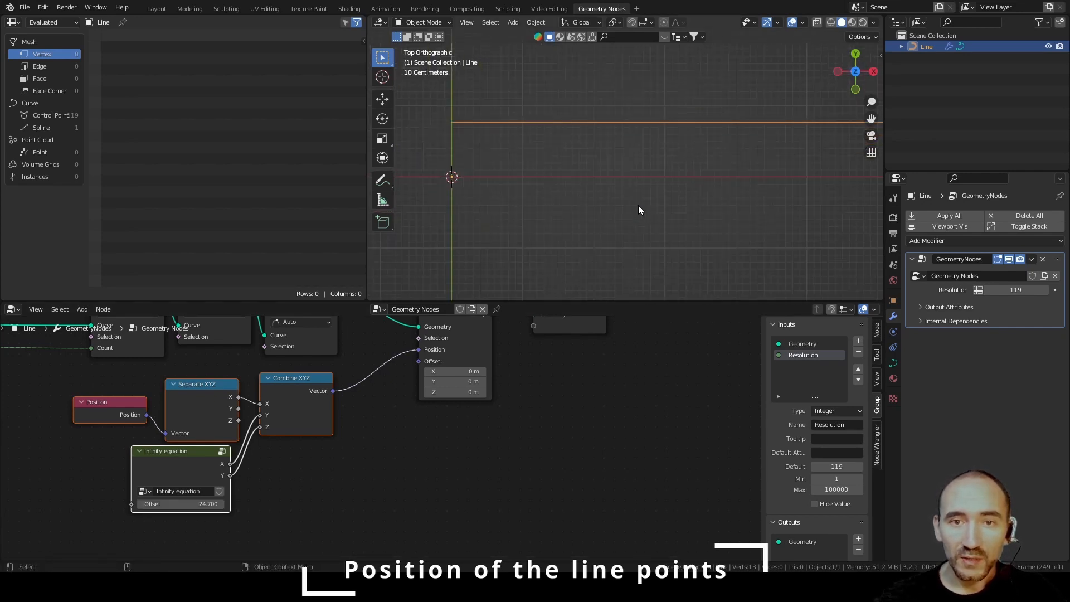
Set the Infinity equation's Offset to 0.
click(320, 465)
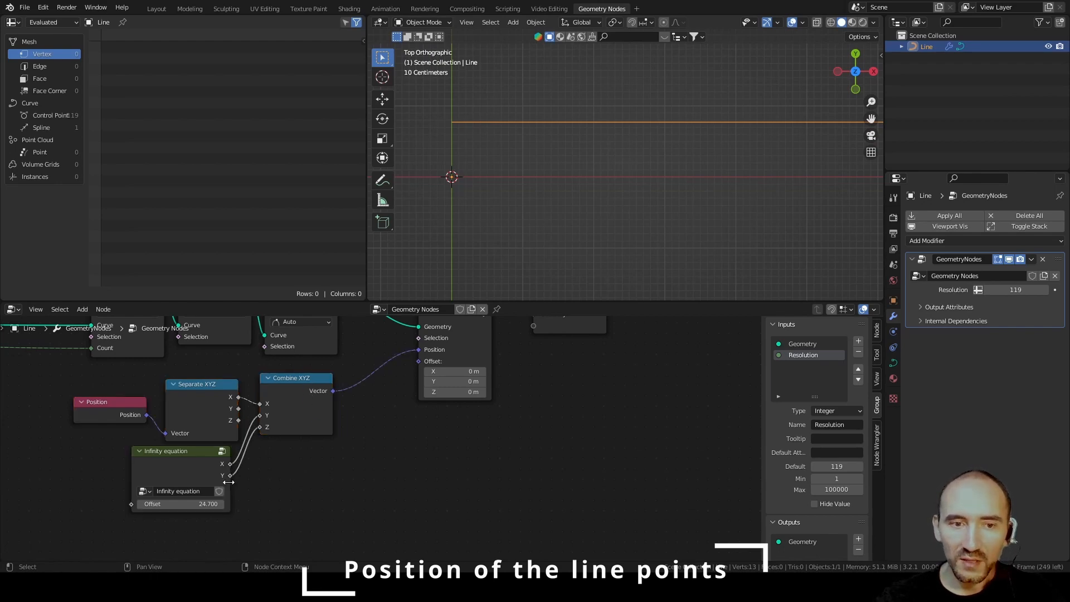
click(170, 504)
text(0)
key(Return)
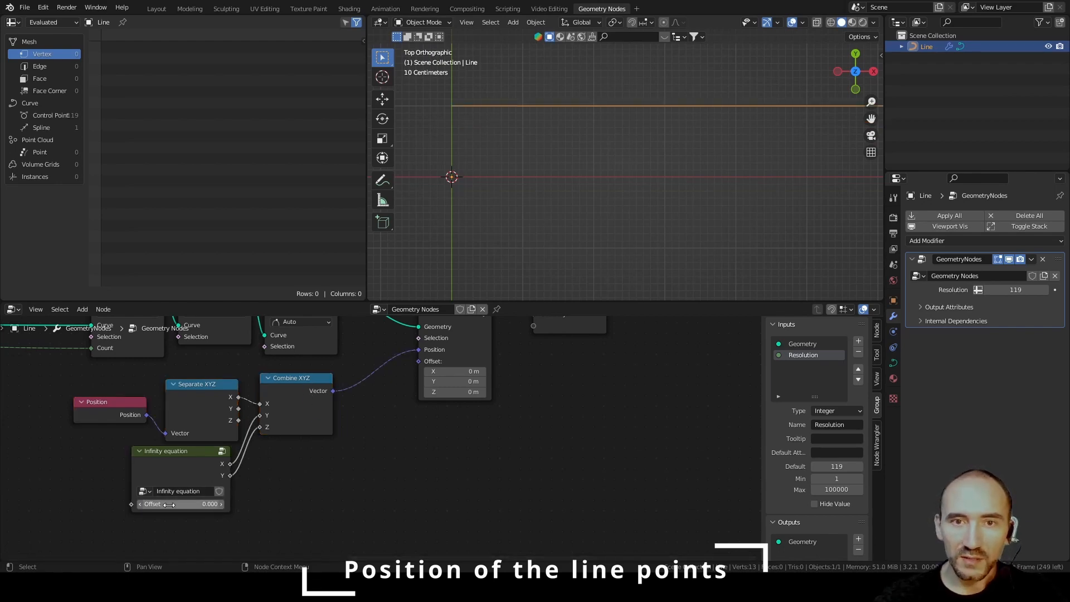
Toggle the visibility of the viewport's Note annotation.
key(n)
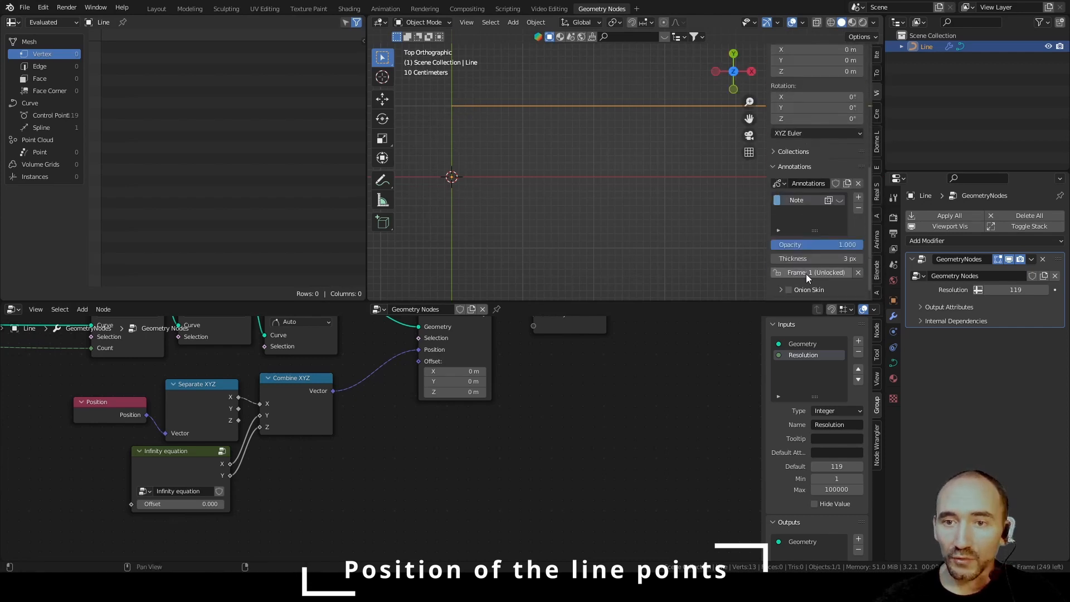
click(840, 201)
scroll(624, 164, down, 4)
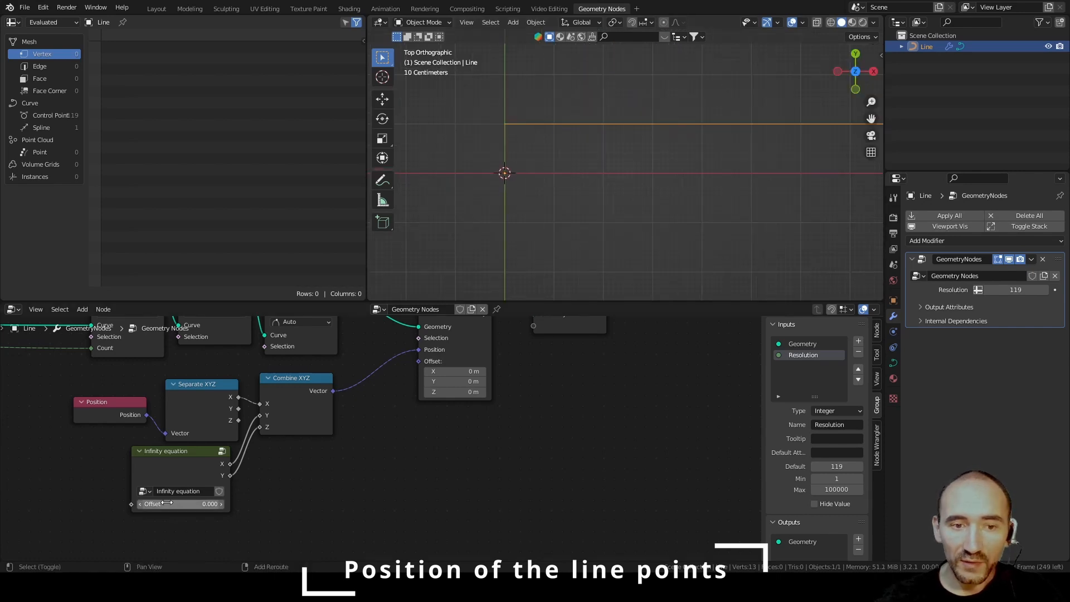
Set the Infinity equation's Offset to pi.
shift+drag(196, 503, 301, 504)
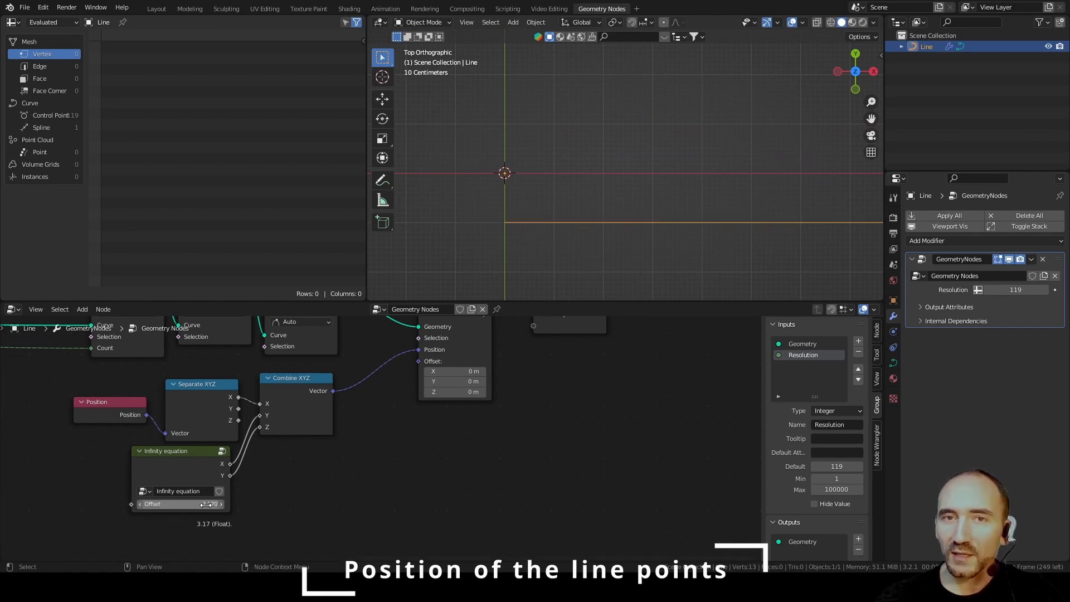
click(198, 504)
text(pi)
key(Return)
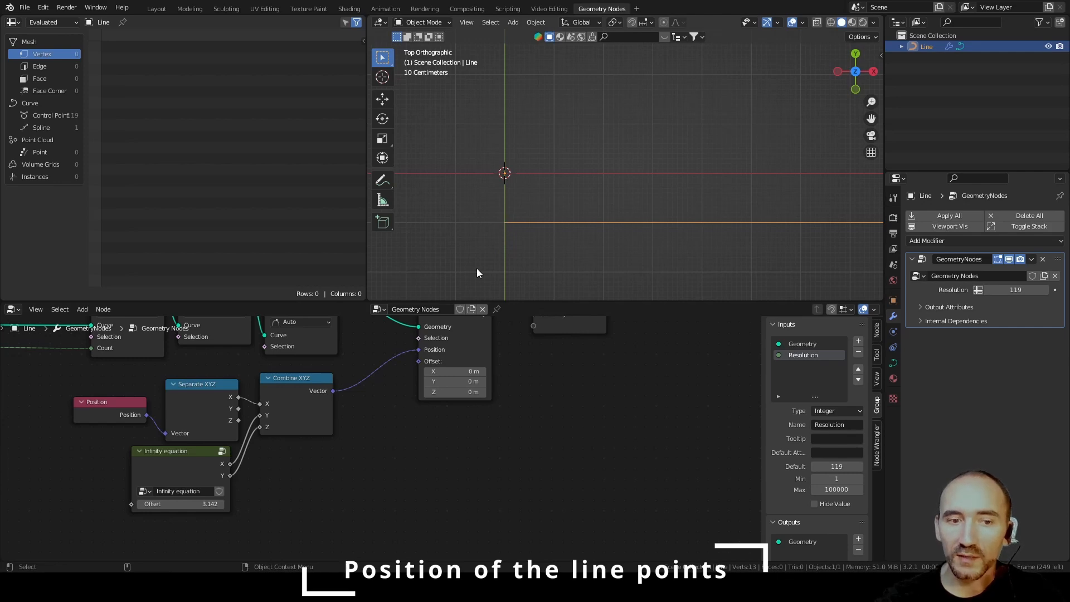
Set the Infinity equation's Offset to 2*pi.
click(191, 503)
text(2*p)
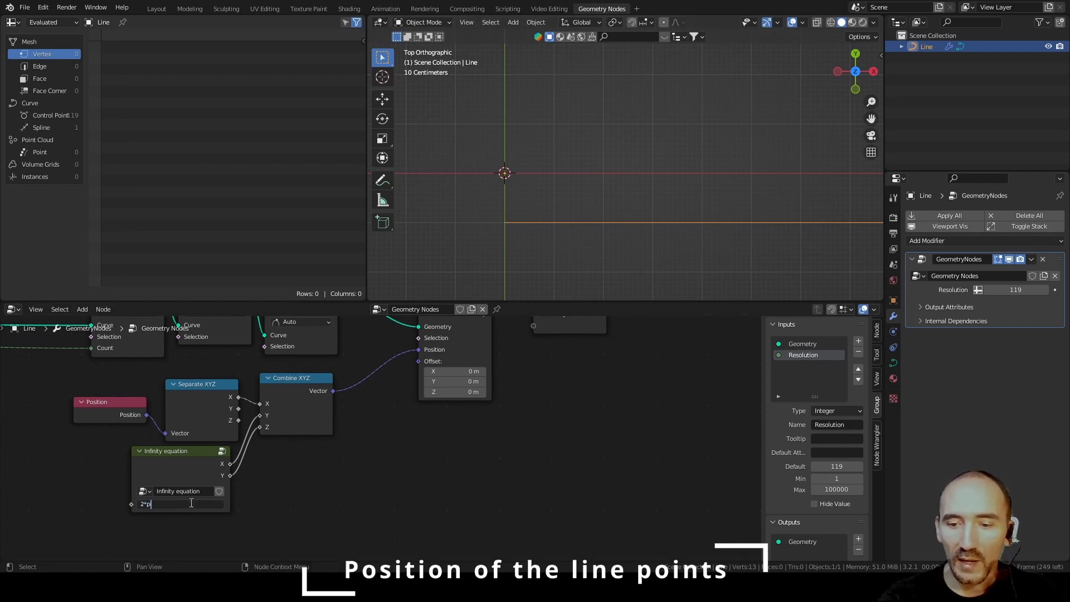
text(i)
key(Return)
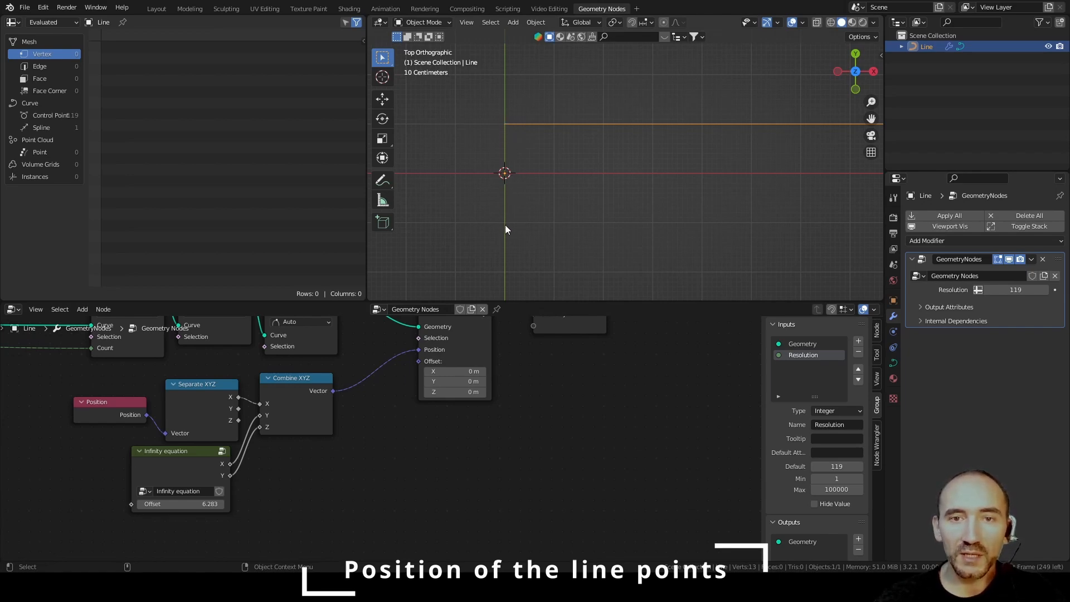
Frame the Position, Separate XYZ, Infinity equation and Combine XYZ nodes, label the frame "Initial position on line", and place it clear of the other nodes.
key(Home)
drag(329, 361, 493, 478)
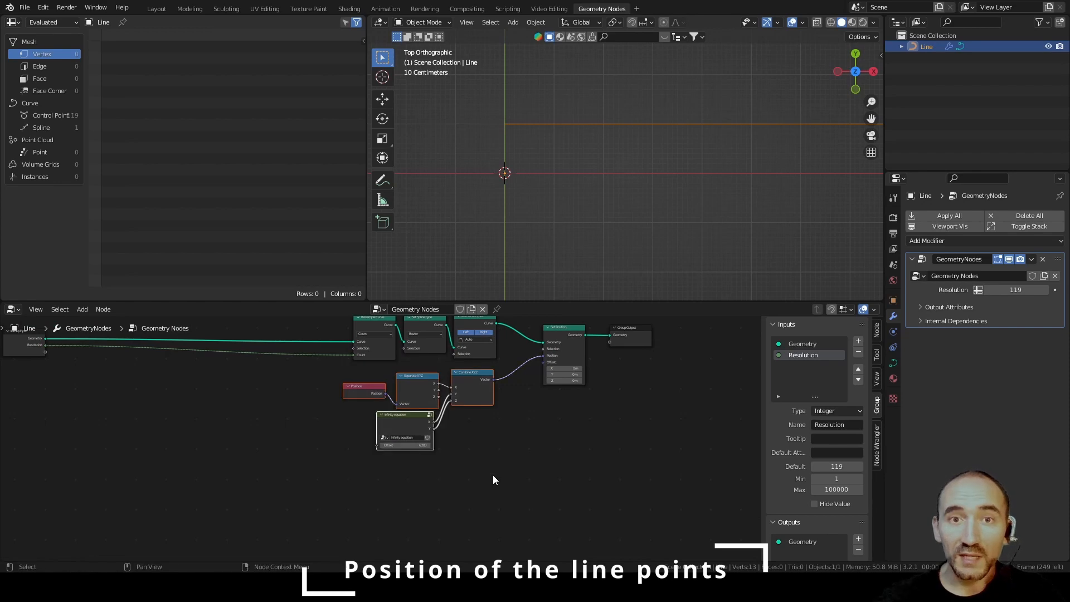
key(ctrl+j)
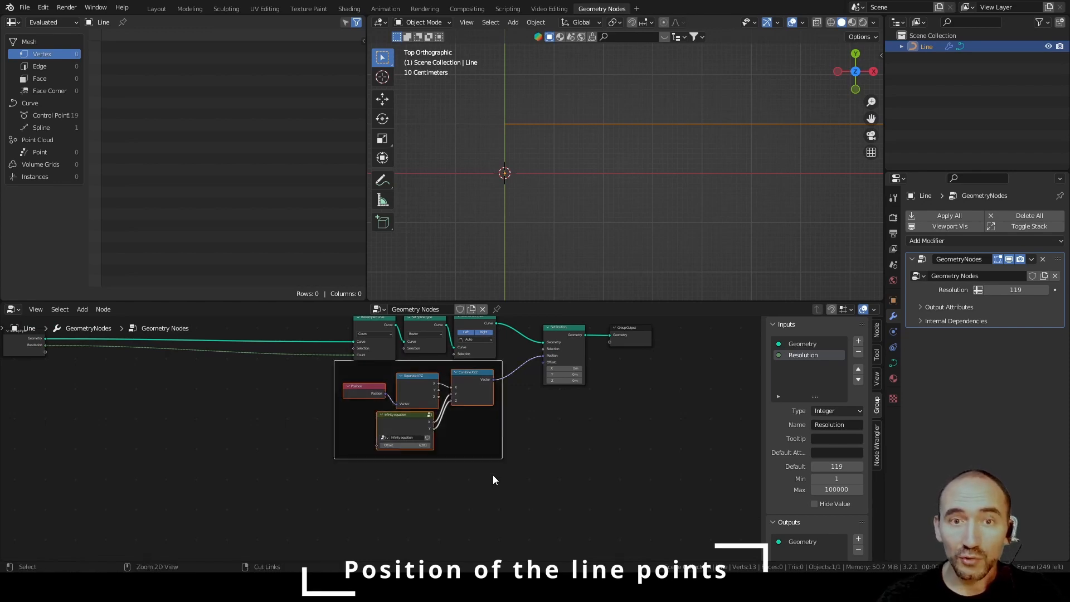
key(F2)
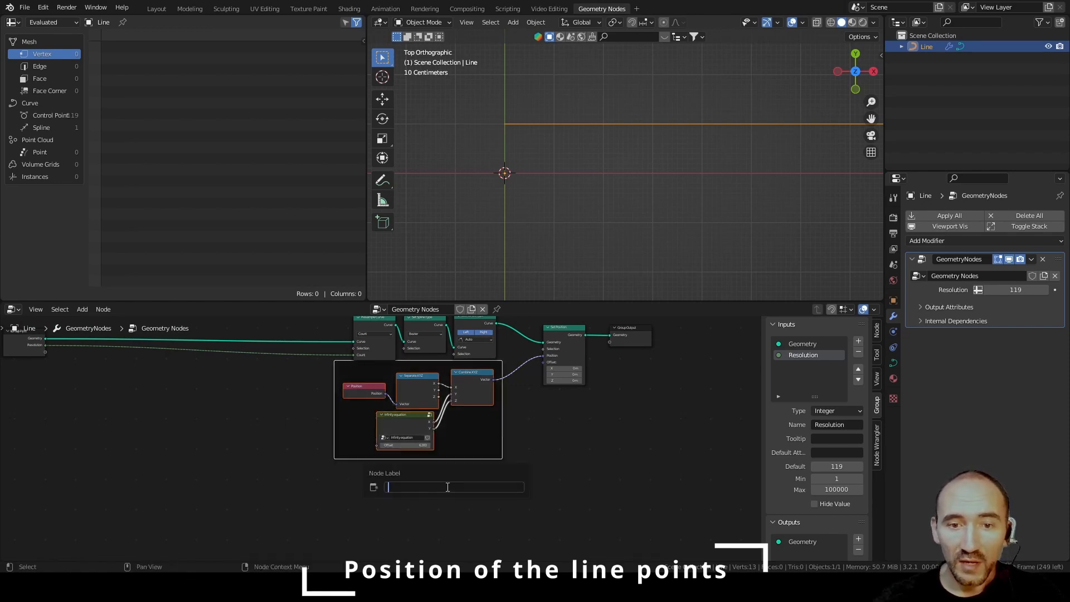
text(Ini)
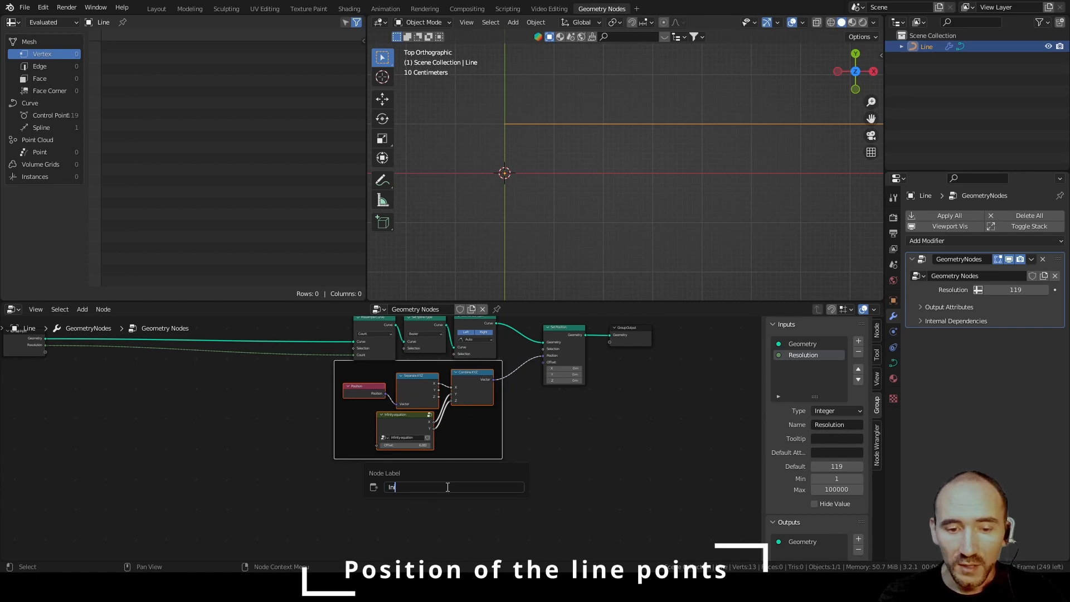
text(tial position on line)
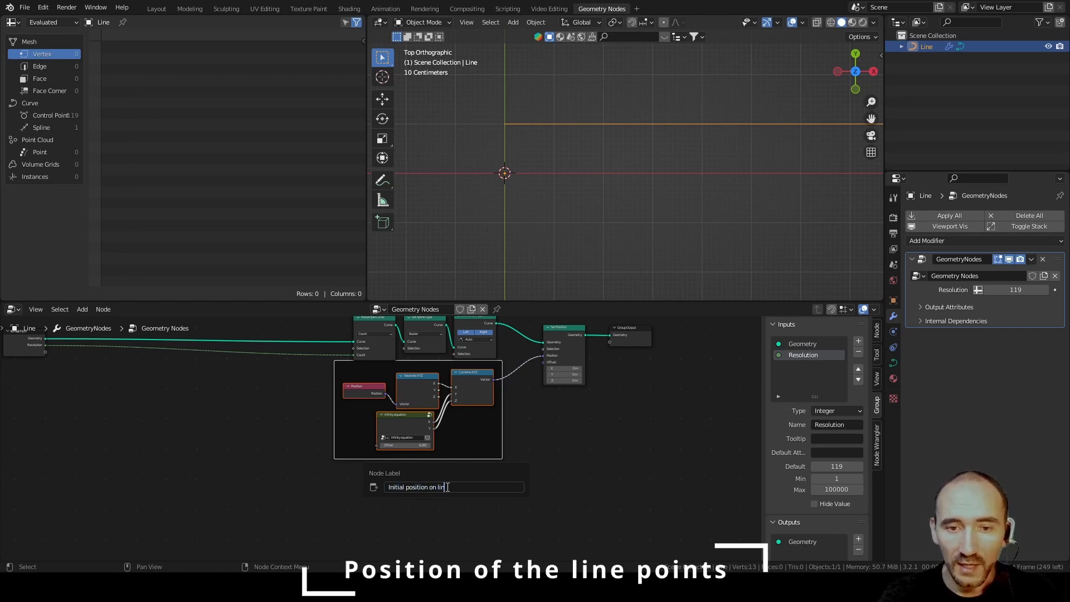
key(Return)
key(g)
click(271, 517)
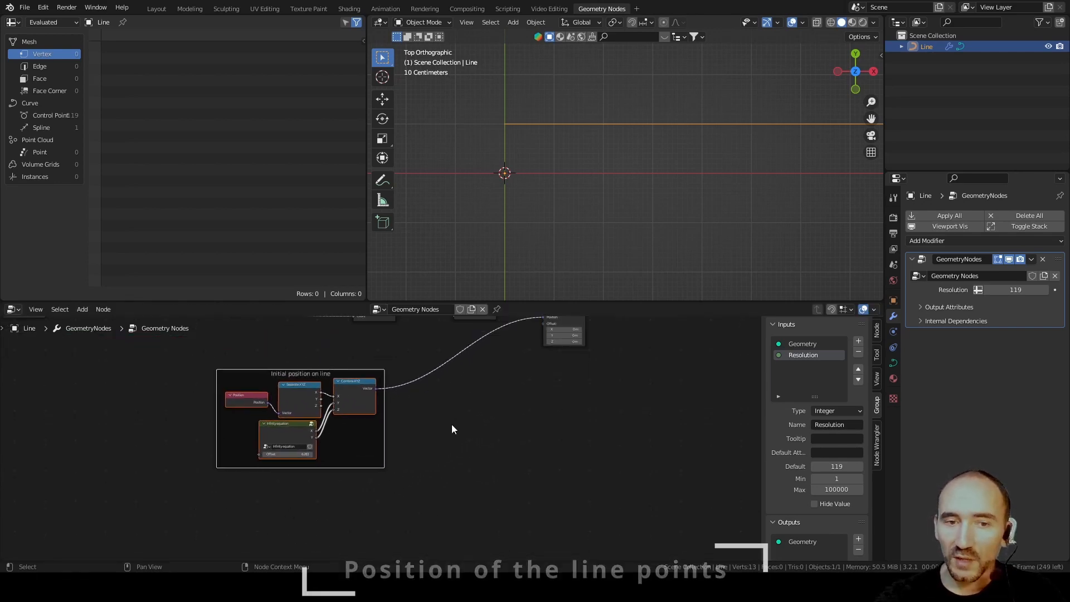
Move the Set Position and Group Output nodes farther away from the framed nodes to free space for new ones.
scroll(454, 420, up, 2)
middle_drag(456, 419, 163, 407)
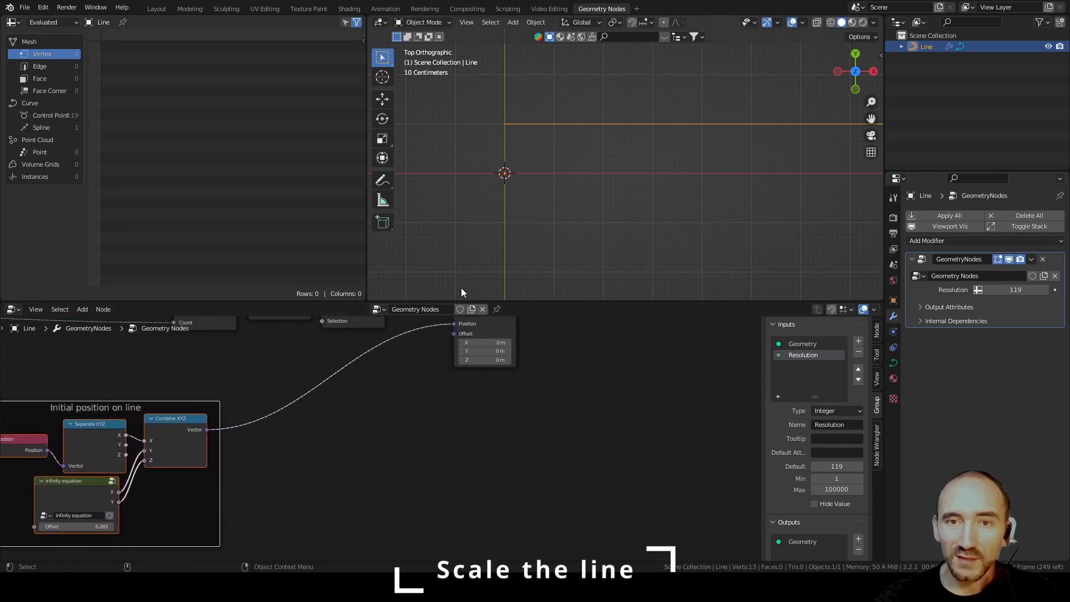
scroll(671, 173, down, 6)
scroll(670, 173, up, 5)
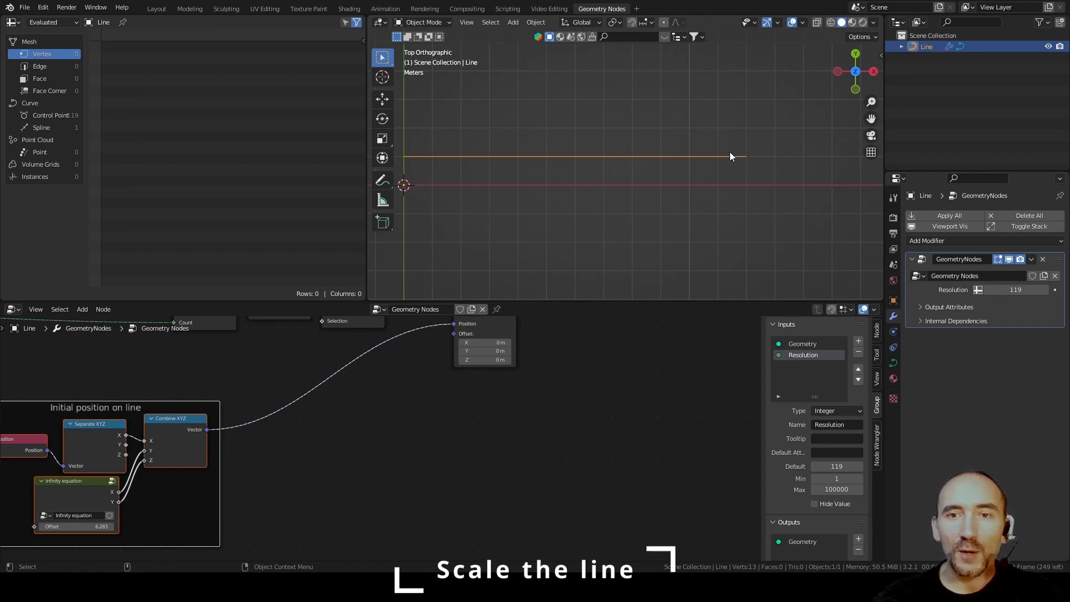
middle_drag(690, 207, 465, 86)
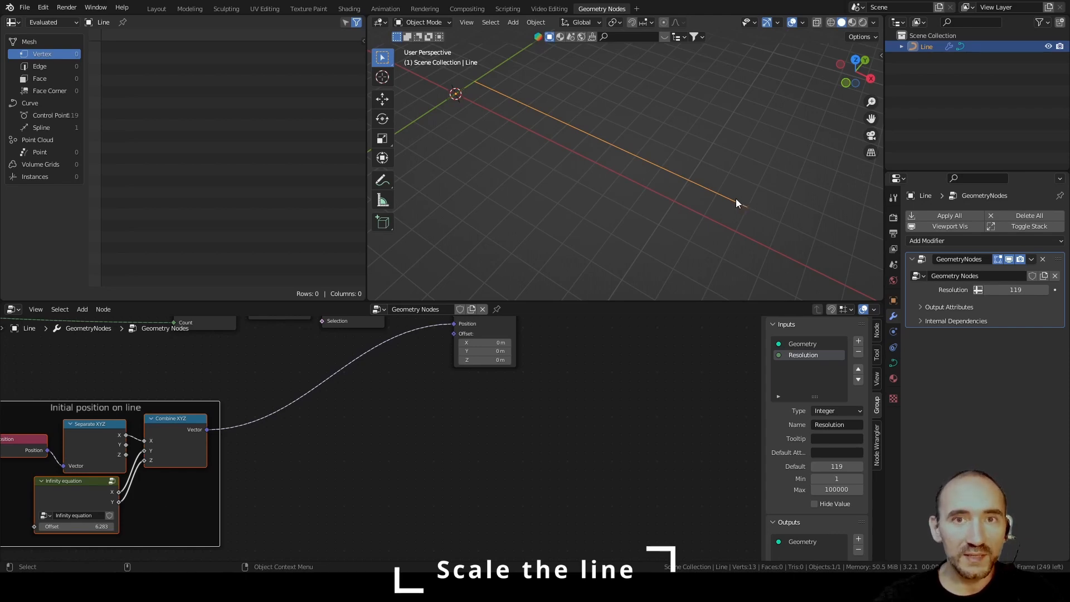
scroll(414, 402, down, 3)
middle_drag(416, 403, 276, 467)
drag(268, 491, 436, 385)
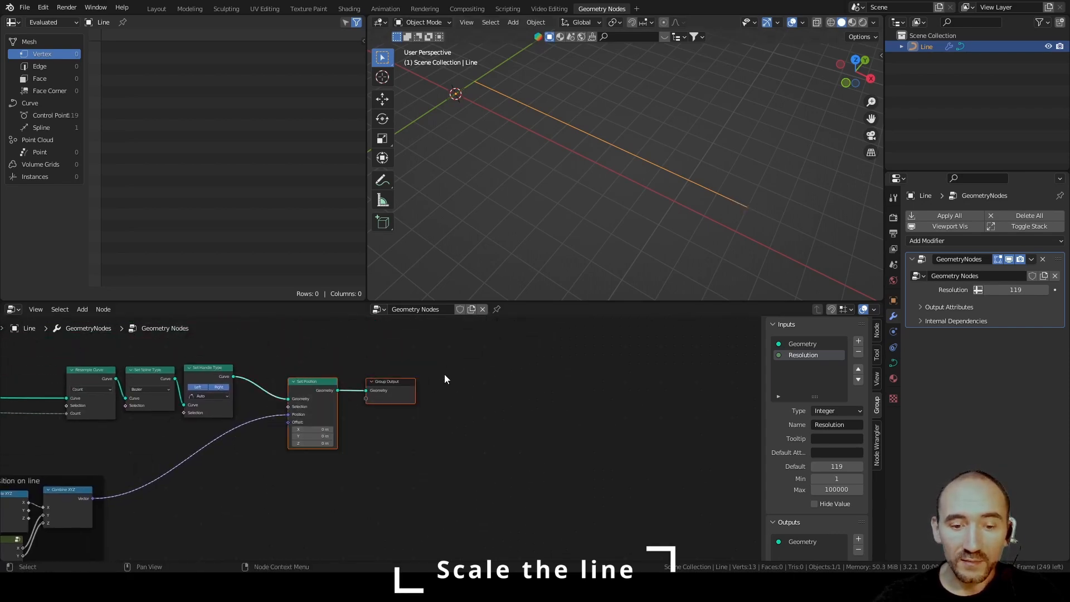
key(g)
click(698, 362)
Add a Map Range node in the free space between the initial position frame and the Set Position node.
scroll(312, 499, up, 1)
middle_drag(312, 499, 449, 450)
scroll(677, 209, down, 3)
middle_drag(677, 209, 678, 186)
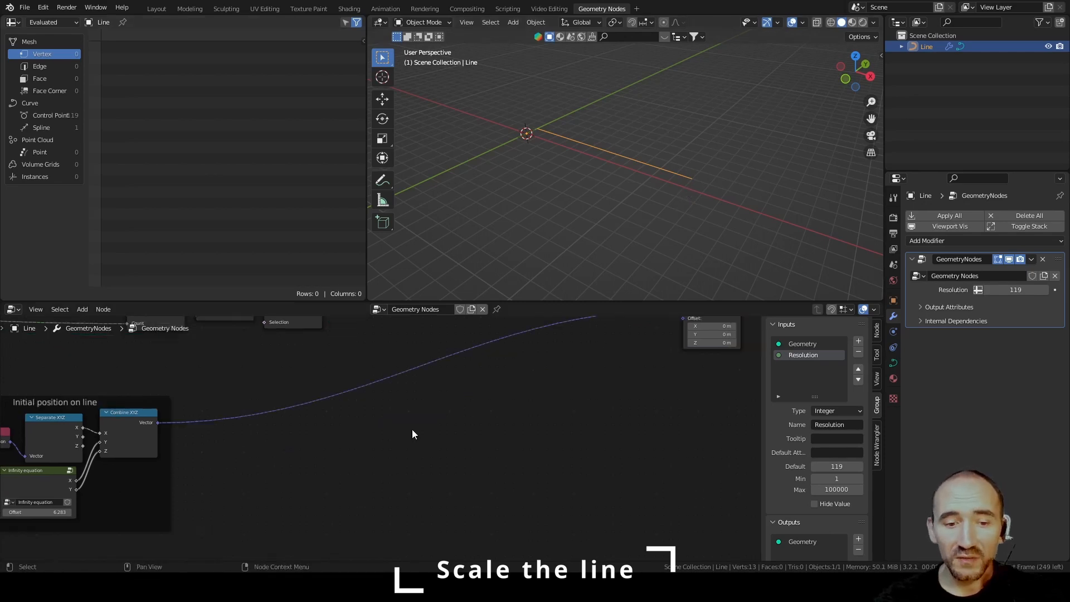
key(F3)
text(map)
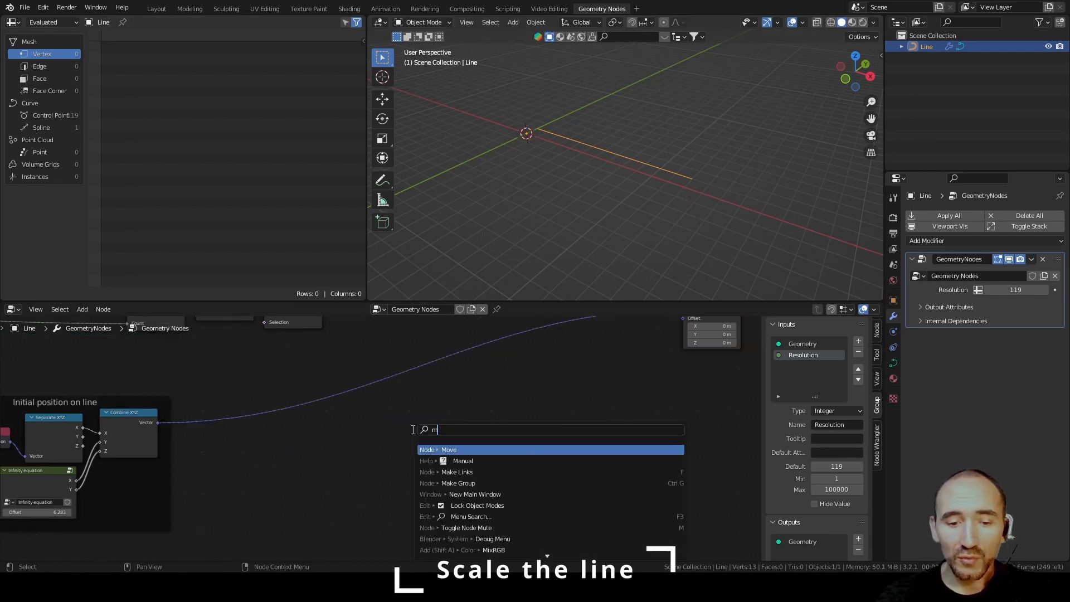
key(Return)
click(530, 374)
ctrl+middle_drag(530, 374, 551, 425)
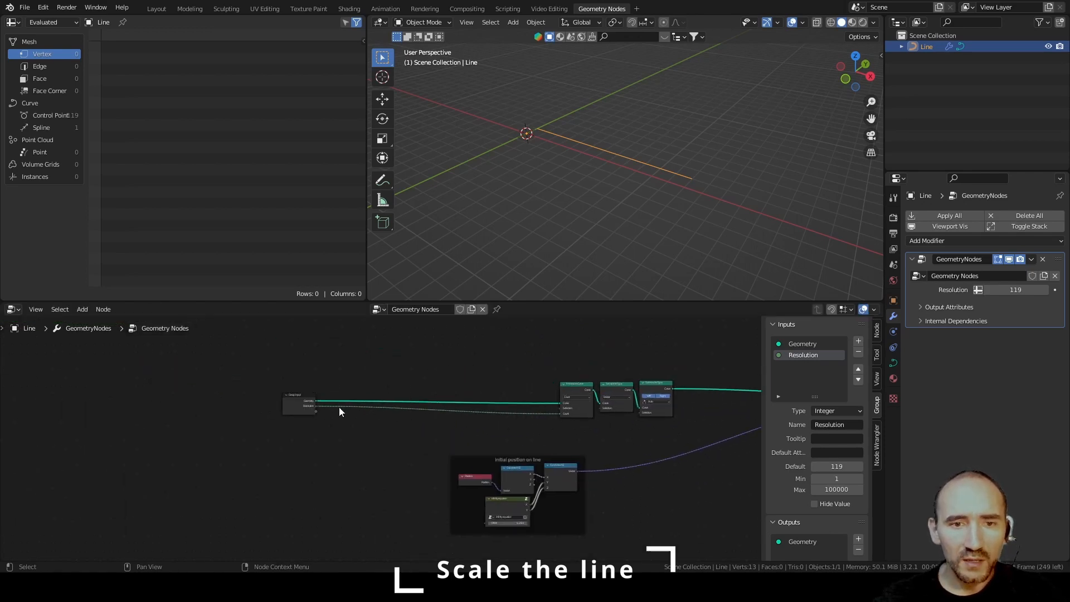
Duplicate the Group Input node and arrange the copy next to the Map Range node.
click(303, 398)
middle_drag(313, 439, 119, 395)
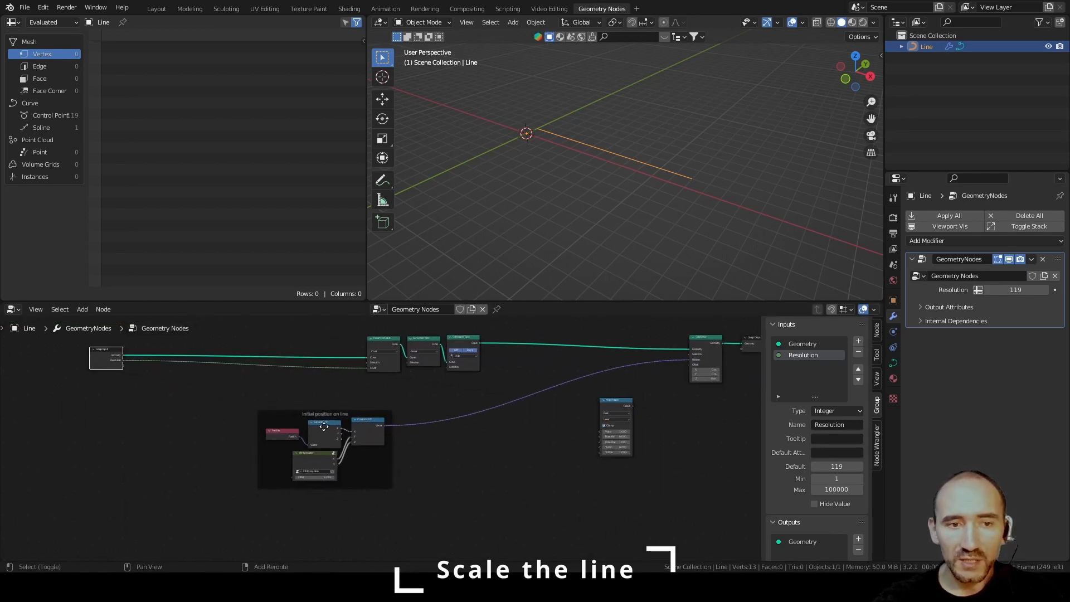
key(shift+d)
click(743, 494)
middle_drag(657, 472, 375, 449)
scroll(494, 460, up, 3)
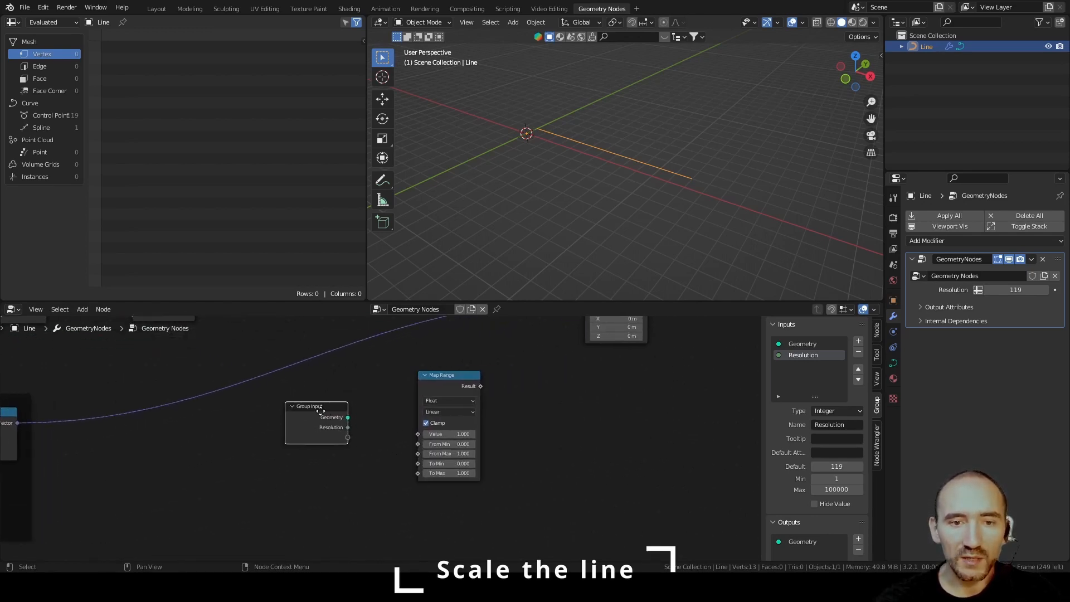
drag(321, 410, 268, 418)
drag(446, 377, 400, 383)
middle_drag(337, 378, 373, 419)
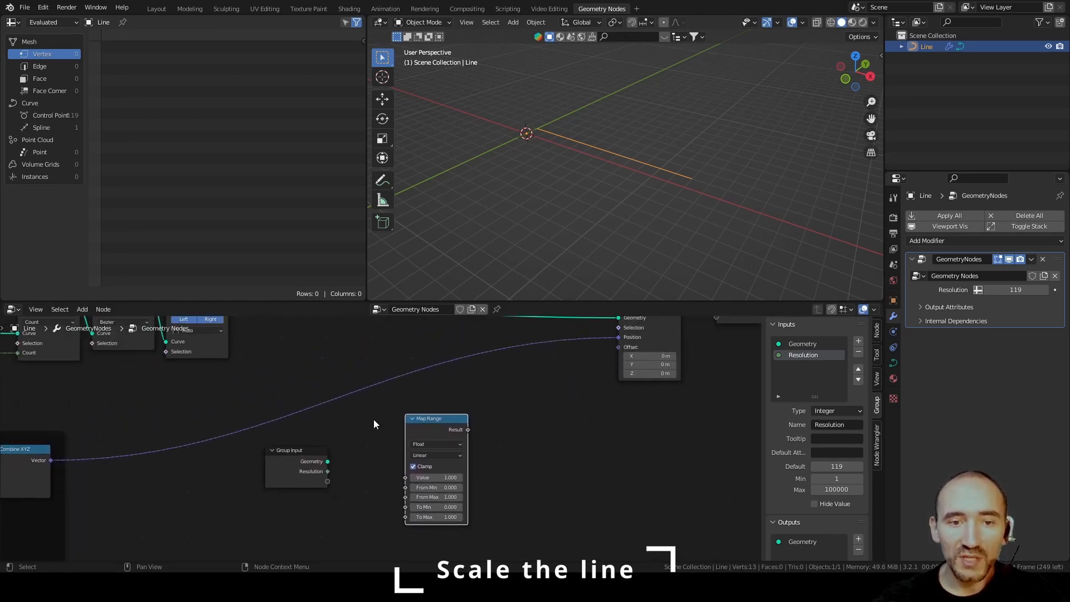
Insert a Separate XYZ node followed by a Combine XYZ node on the link between the initial position frame and Set Position.
click(373, 419)
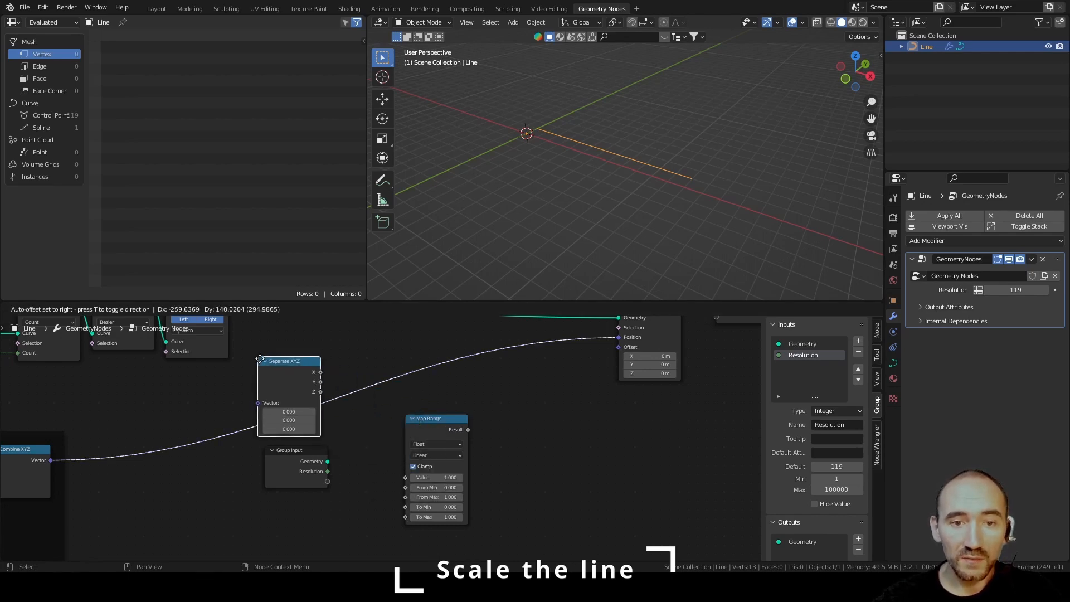
click(252, 367)
key(F3)
text(combine)
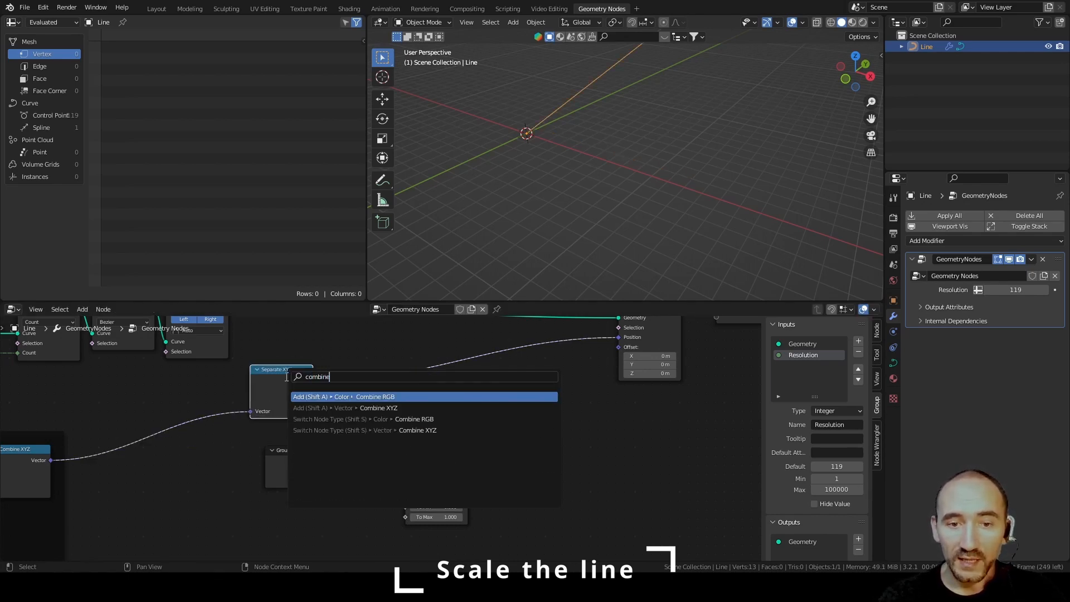
key(Down)
key(Return)
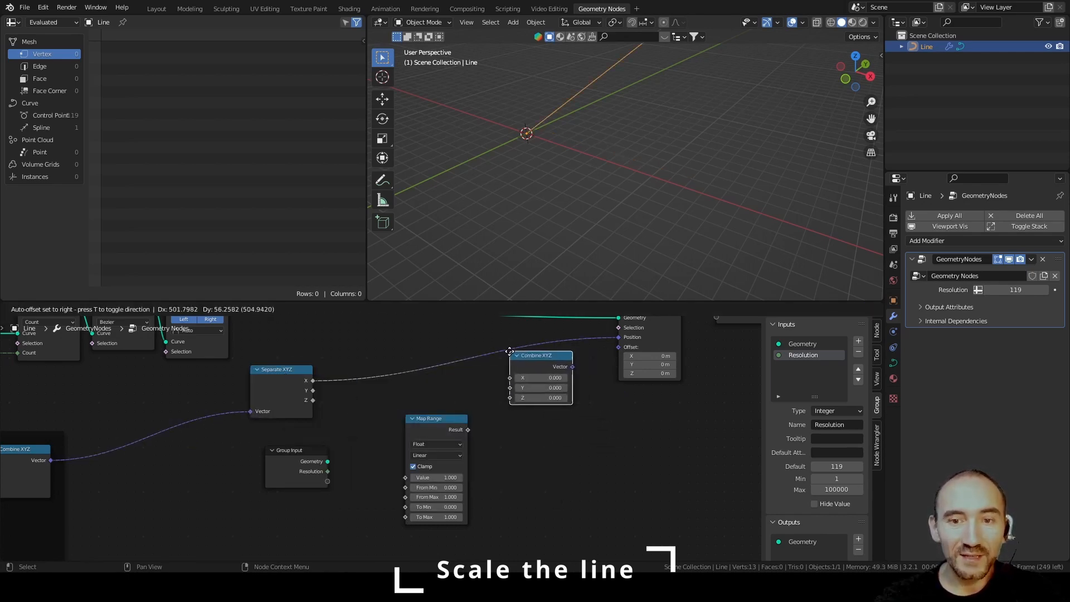
click(506, 345)
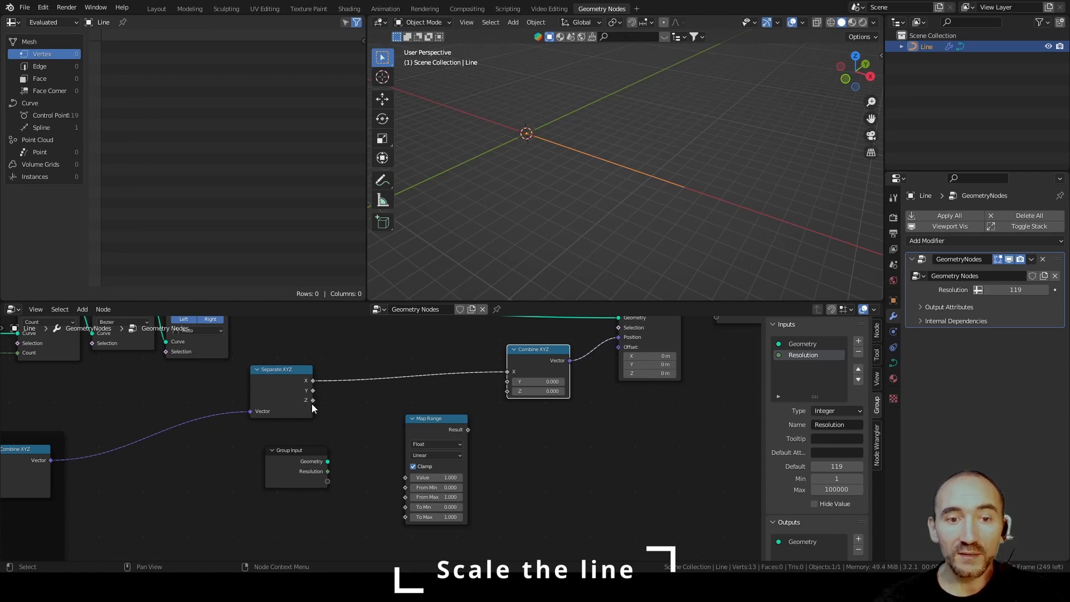
Feed the new Separate XYZ's Y and Z outputs into two collapsed Multiply nodes, with Group Input and Map Range moved out of the way.
drag(320, 450, 203, 499)
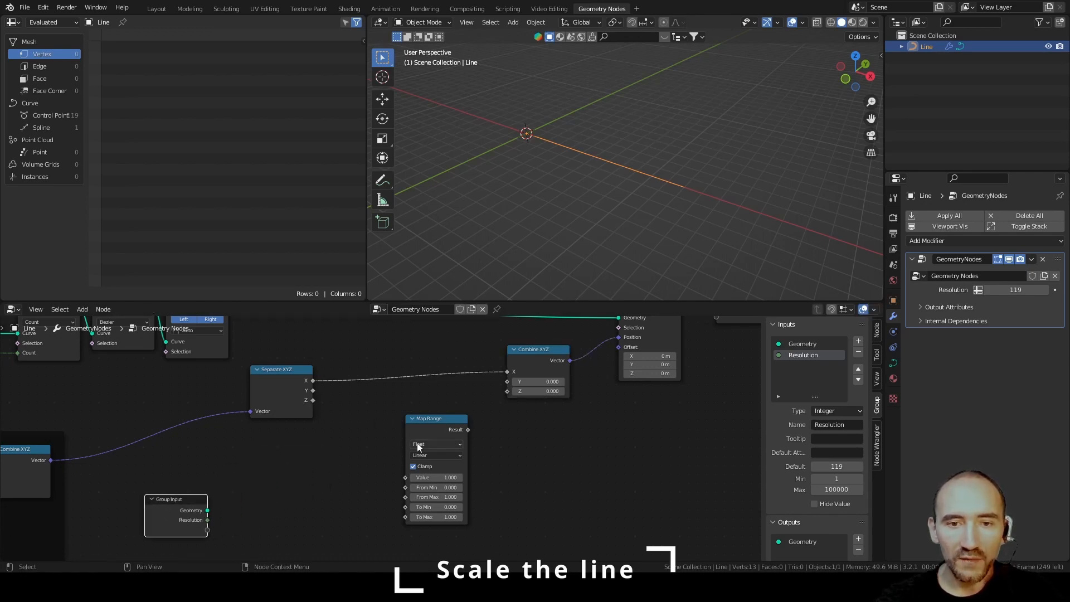
drag(422, 427, 241, 468)
drag(312, 391, 395, 392)
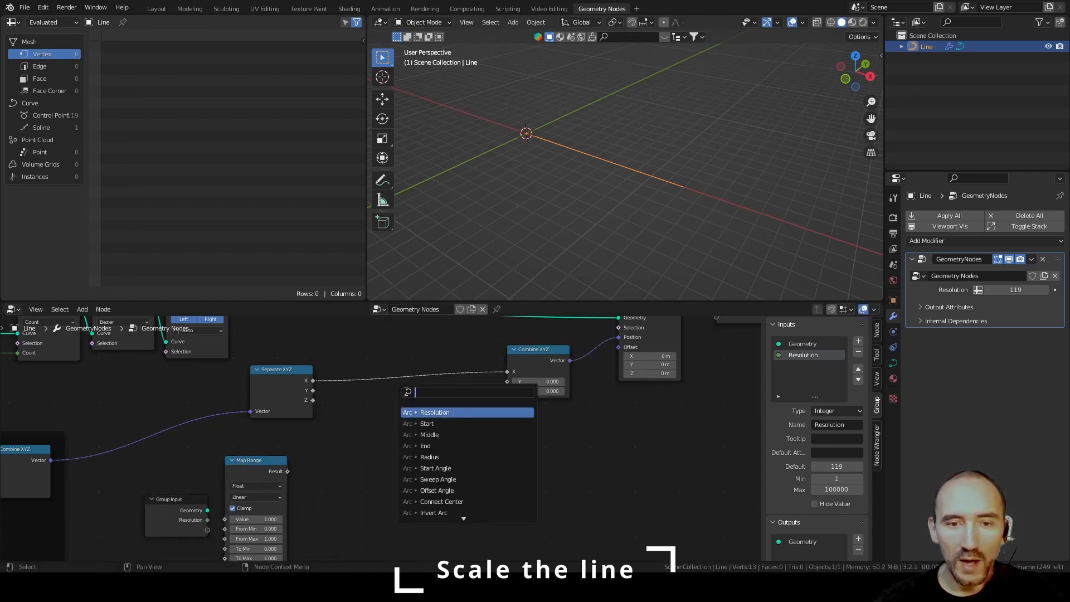
text(mul)
key(Return)
click(401, 387)
drag(312, 400, 419, 407)
text(mul)
key(Return)
click(409, 408)
key(h)
scroll(423, 442, up, 1)
scroll(423, 442, up, 1)
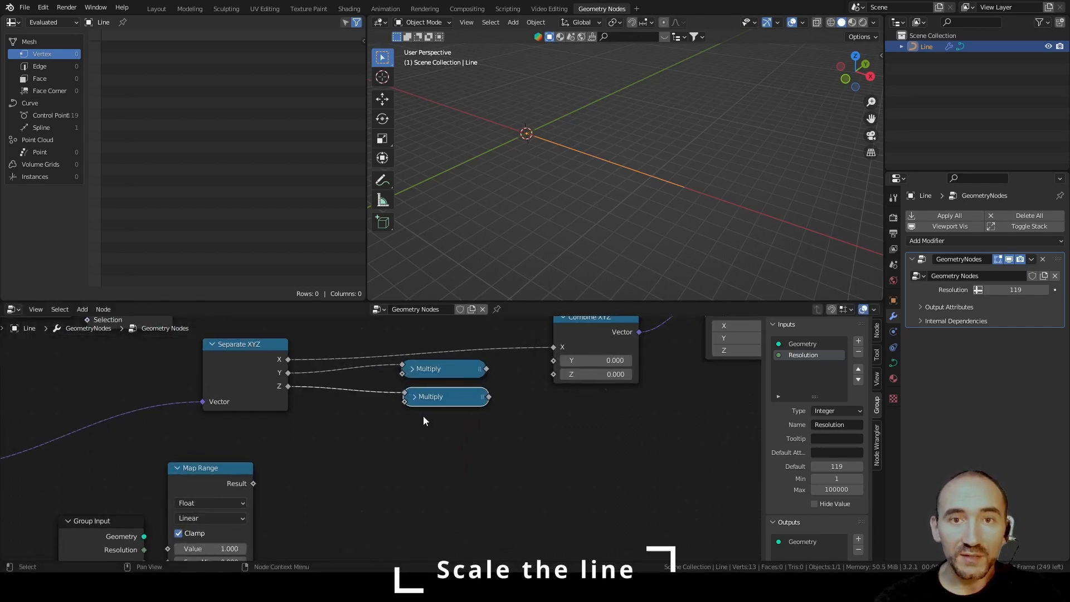
Connect the two Multiply nodes to the Y and Z inputs of the new Combine XYZ node.
drag(486, 369, 554, 360)
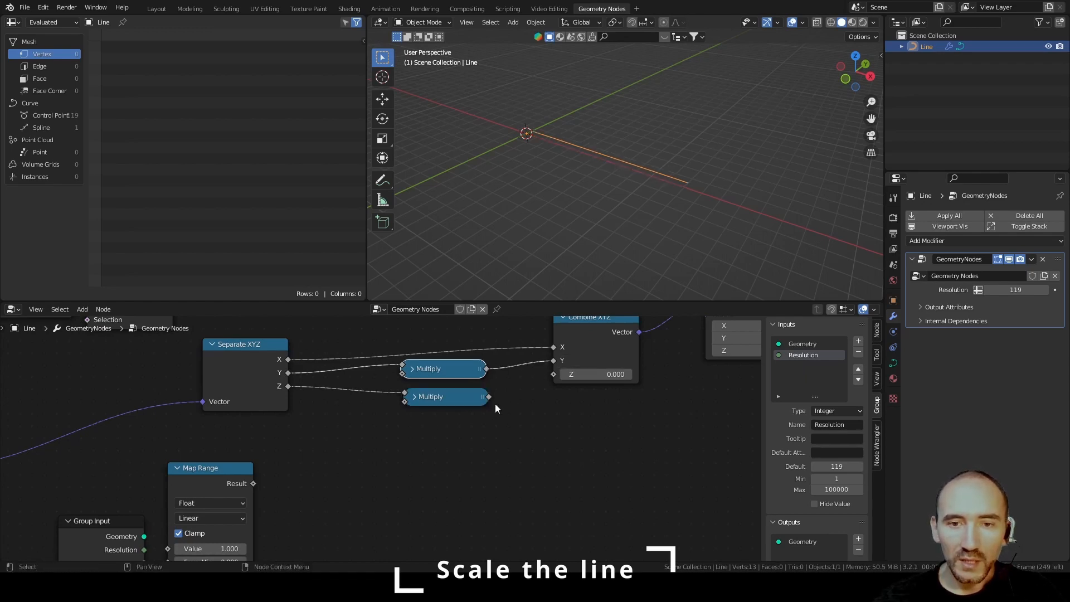
drag(488, 396, 554, 375)
drag(444, 400, 445, 402)
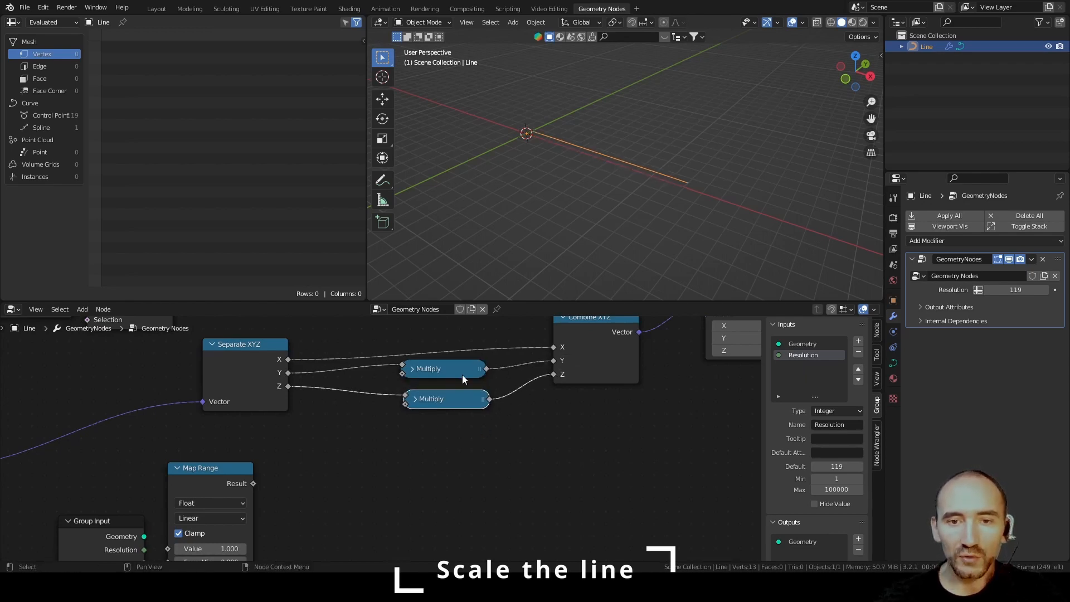
click(454, 372)
scroll(540, 386, down, 1)
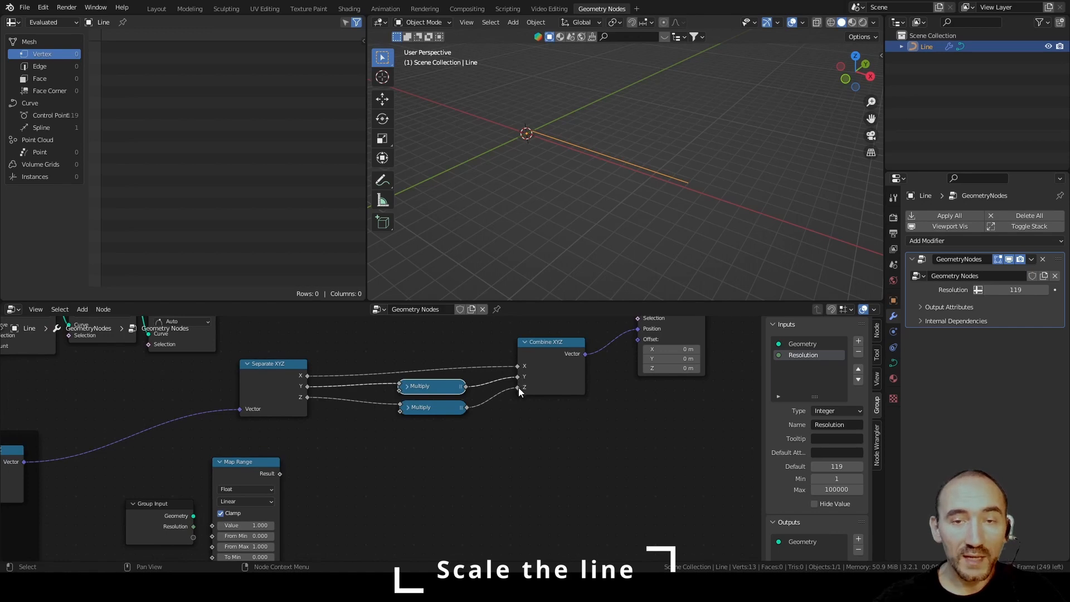
Add a Spline Parameter node beside Map Range and connect its Factor output to Map Range's Value.
middle_drag(235, 466, 271, 447)
drag(271, 447, 342, 433)
scroll(392, 435, up, 2)
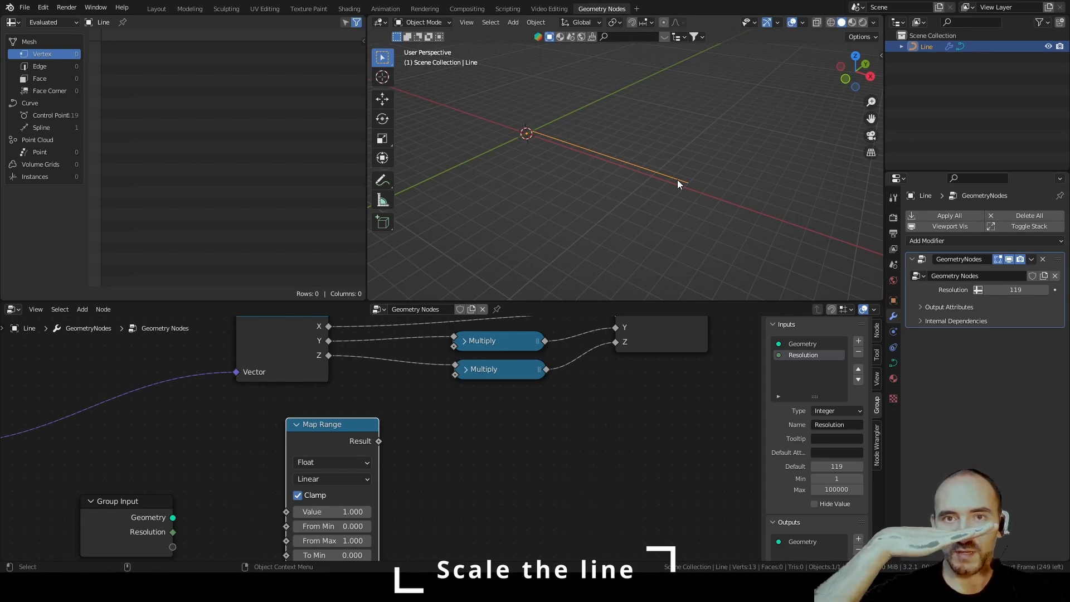
middle_drag(446, 442, 528, 399)
key(F3)
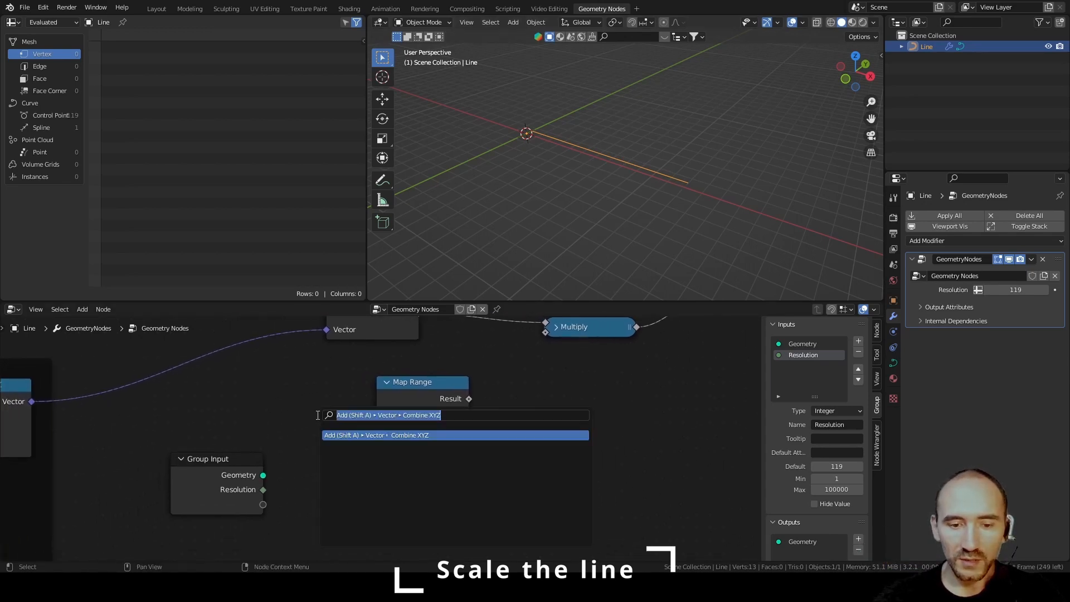
text(spline para)
key(Return)
click(222, 379)
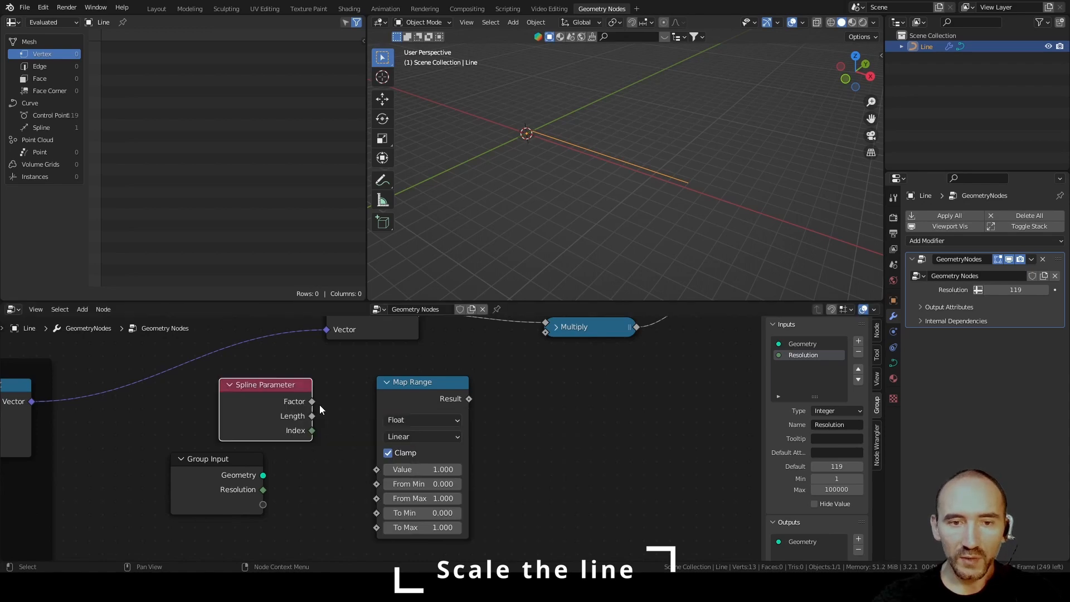
drag(312, 401, 379, 468)
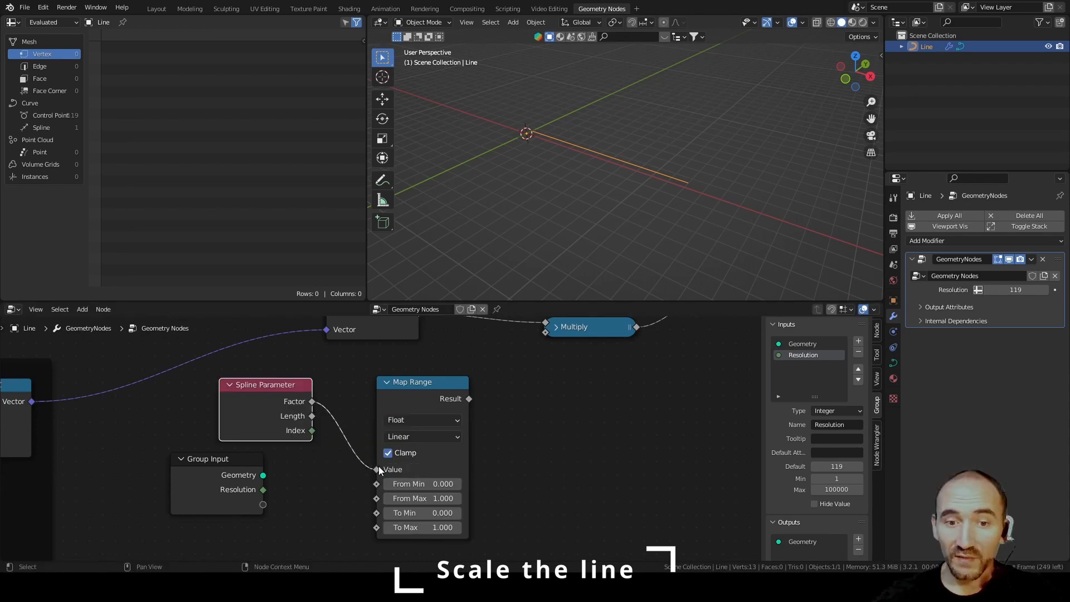
Expose Map Range's To Min and To Max through the duplicated Group Input as modifier inputs, and save the file.
middle_drag(380, 520, 372, 453)
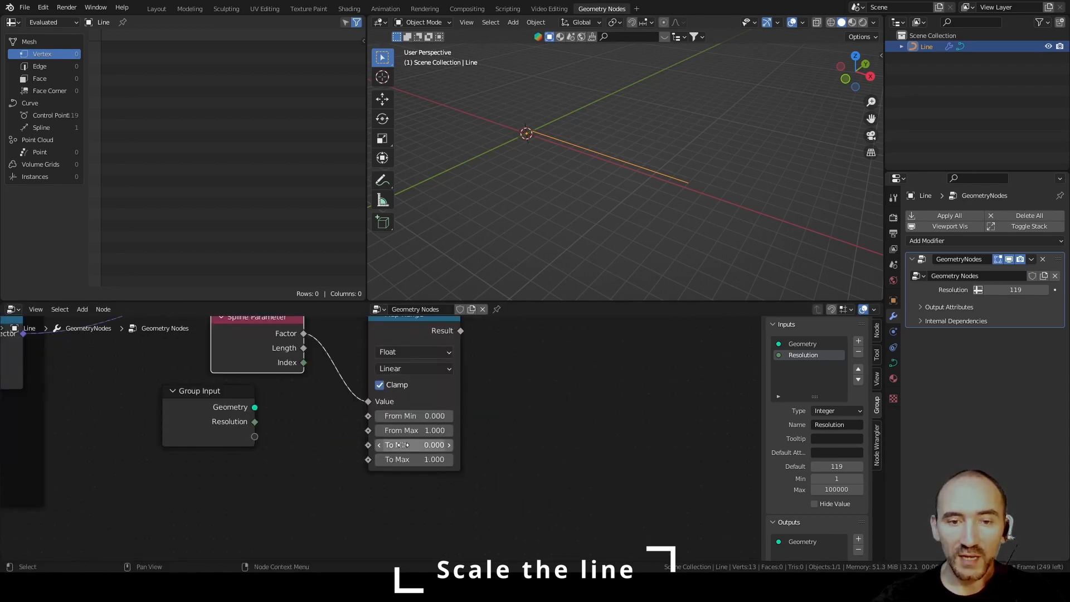
drag(372, 448, 254, 452)
drag(202, 413, 251, 429)
scroll(300, 385, down, 3)
middle_drag(301, 385, 267, 506)
key(ctrl+s)
Connect Map Range's Result to the second input of both Multiply nodes.
drag(392, 463, 452, 388)
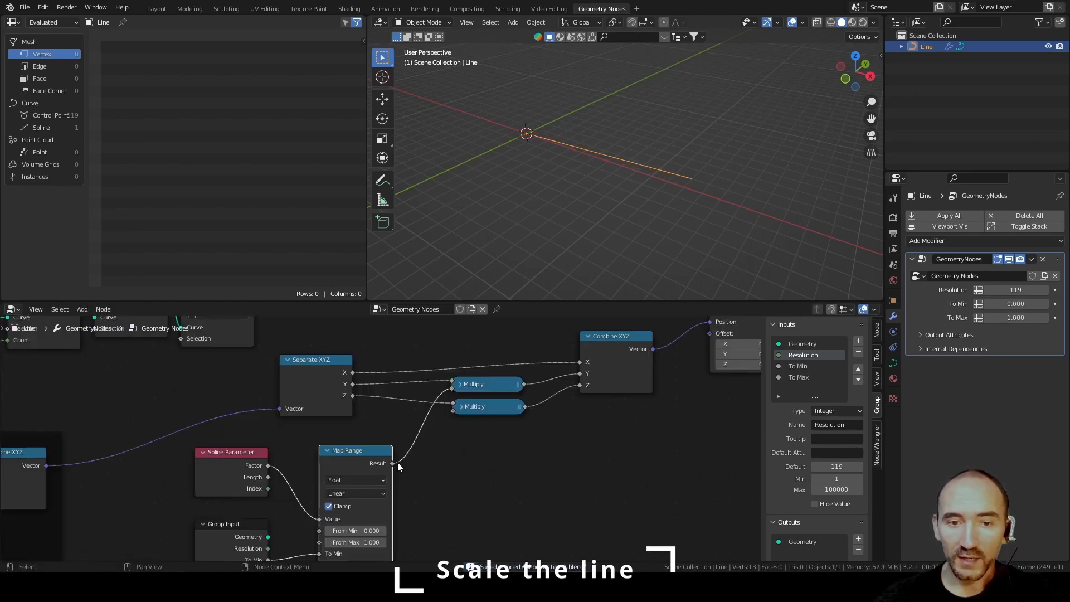
drag(393, 463, 452, 411)
scroll(425, 465, up, 1)
middle_drag(425, 464, 456, 417)
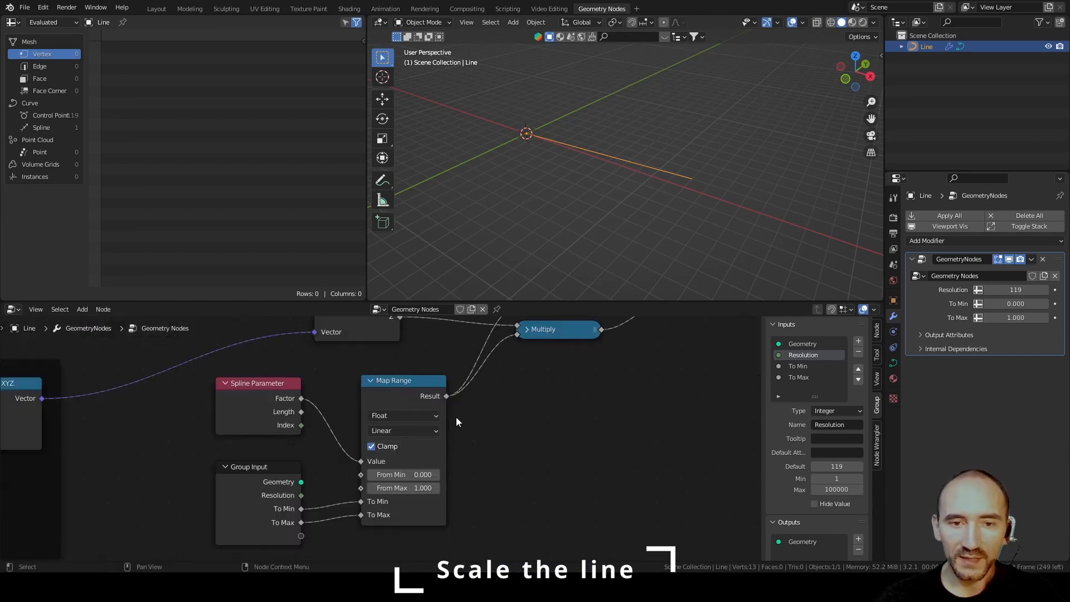
Rename the group inputs To Min and To Max as "Scale in" and "Scale out".
click(803, 366)
click(834, 424)
text(S)
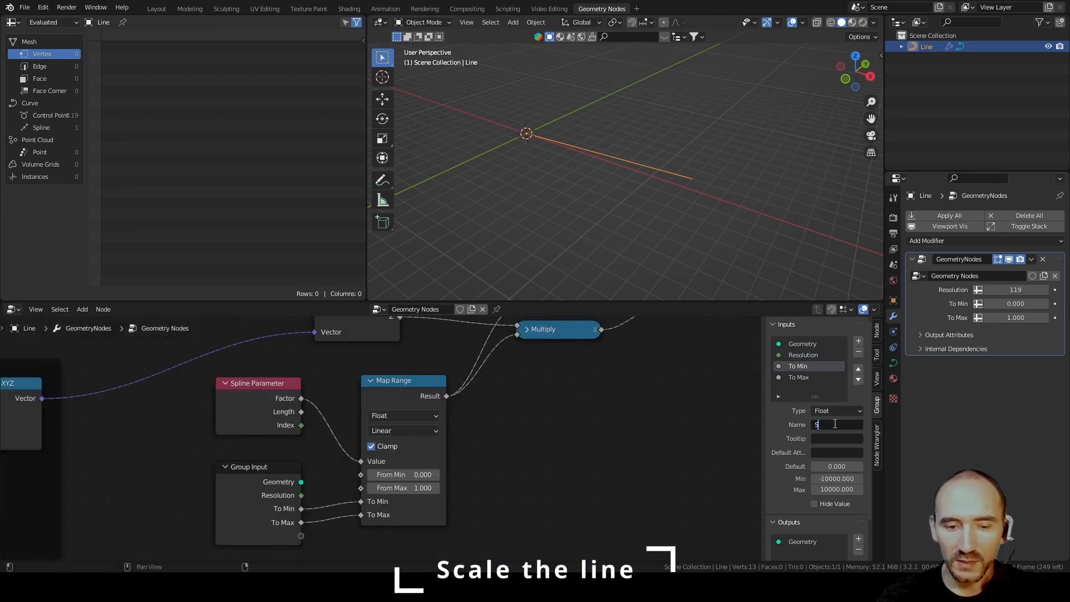
text(cale in)
key(Return)
click(798, 377)
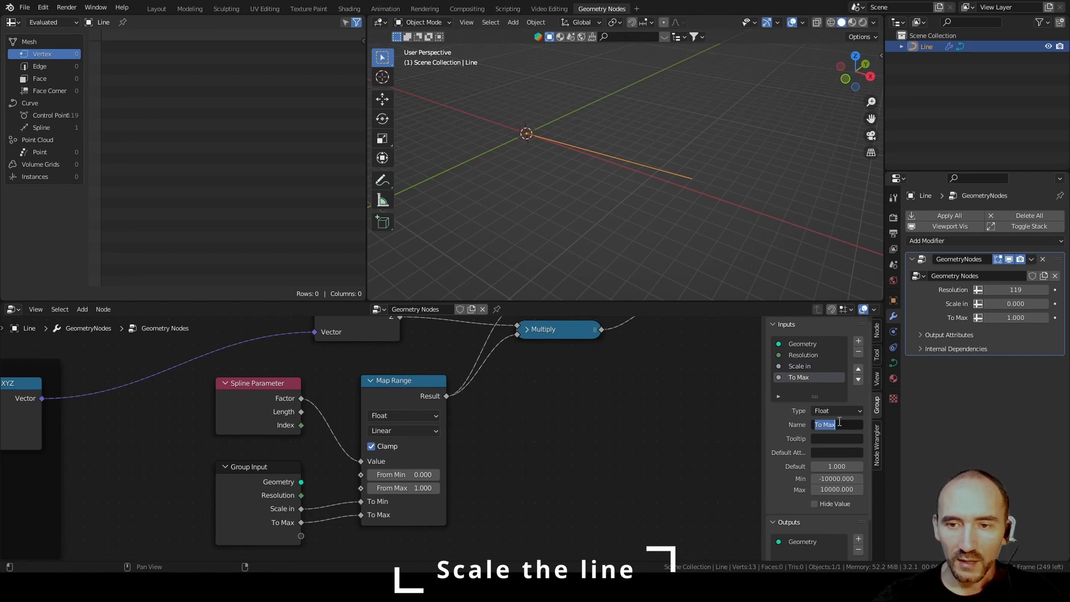
click(838, 424)
text(Scale out)
key(Return)
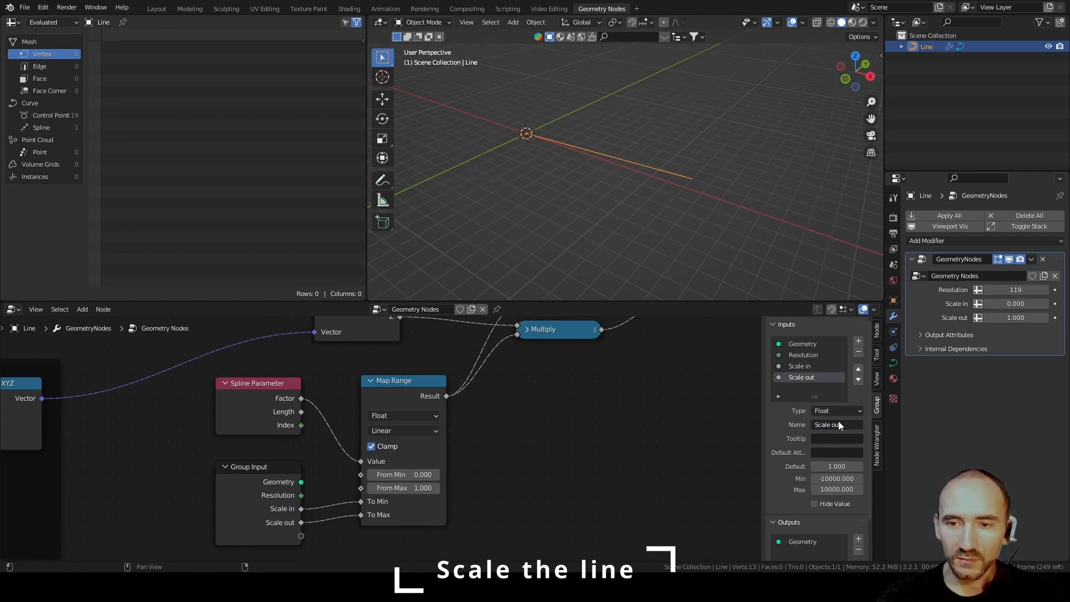
Set the minimum allowed value of the Scale in group input to 0.
click(808, 366)
click(837, 479)
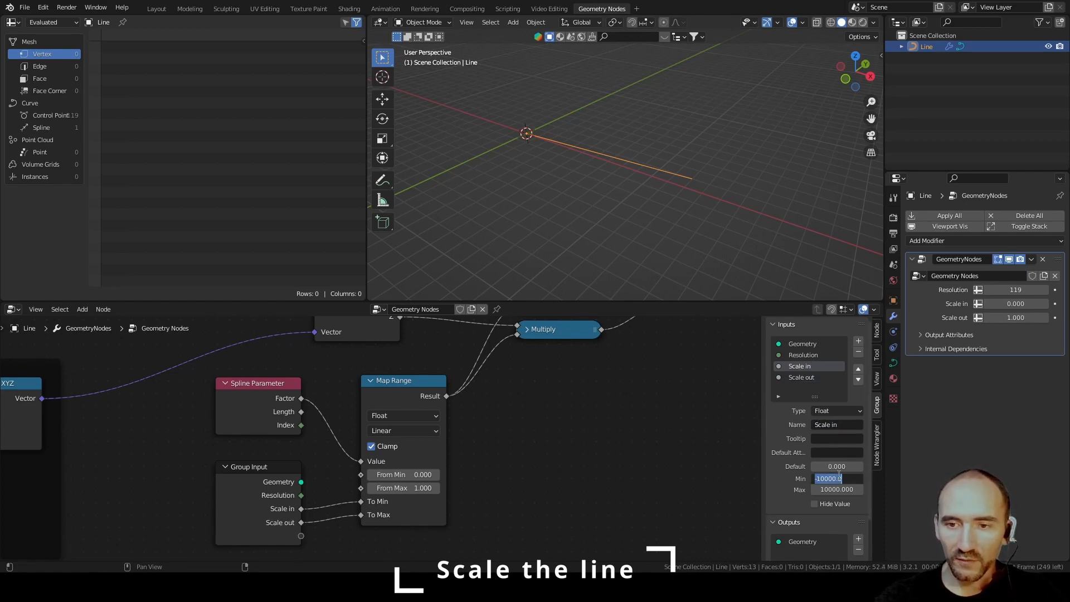
text(0)
key(Return)
middle_drag(620, 412, 467, 489)
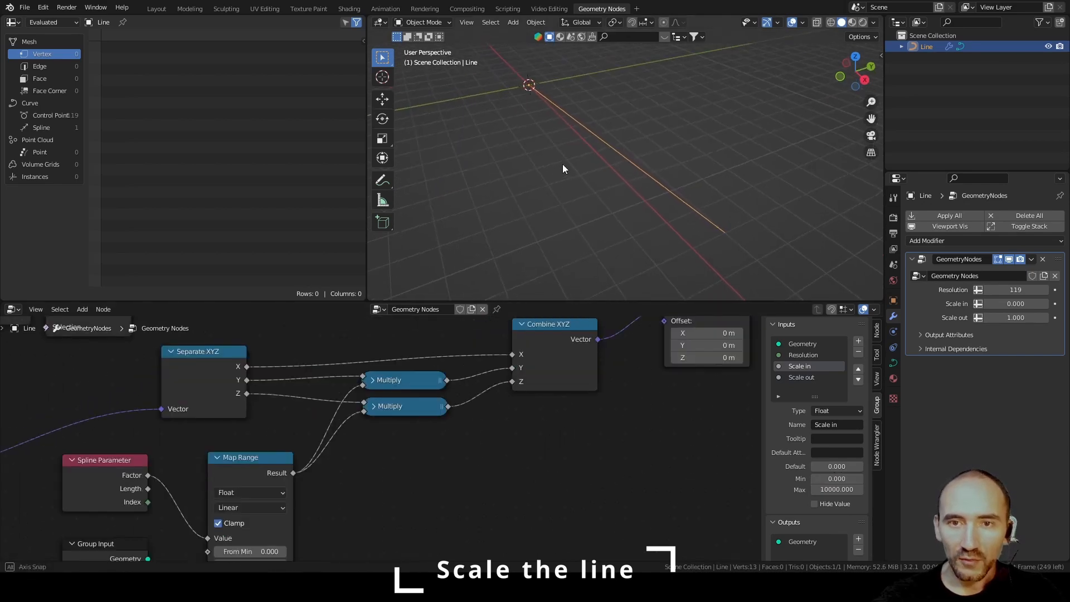
middle_drag(563, 163, 707, 179)
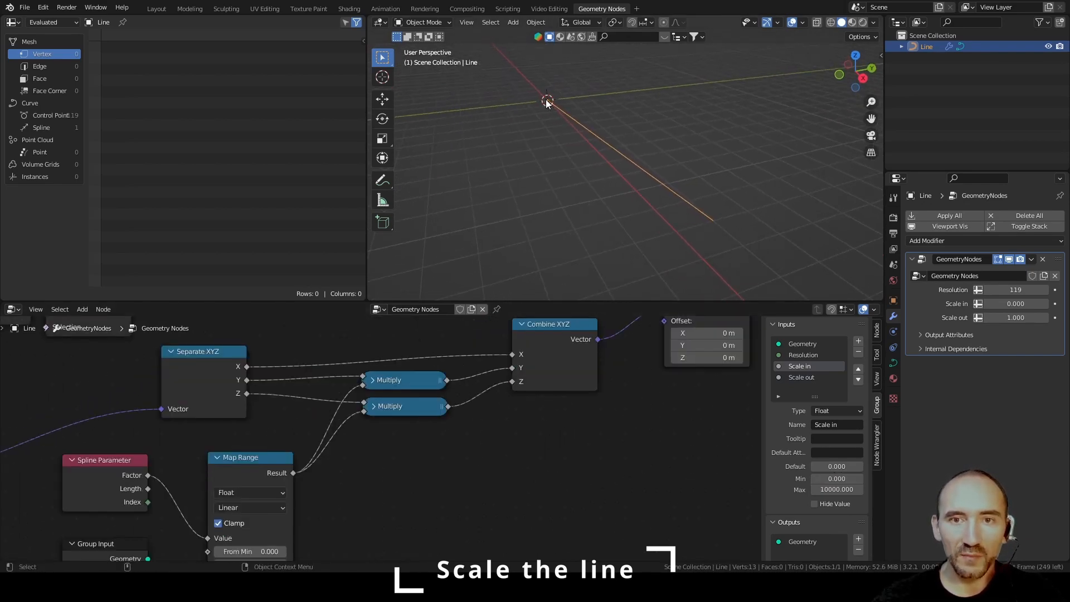
Reset the Infinity equation node's Offset to its default of 0.
scroll(148, 427, down, 5)
middle_drag(148, 427, 454, 401)
middle_drag(213, 437, 327, 389)
scroll(327, 389, up, 2)
scroll(326, 388, up, 3)
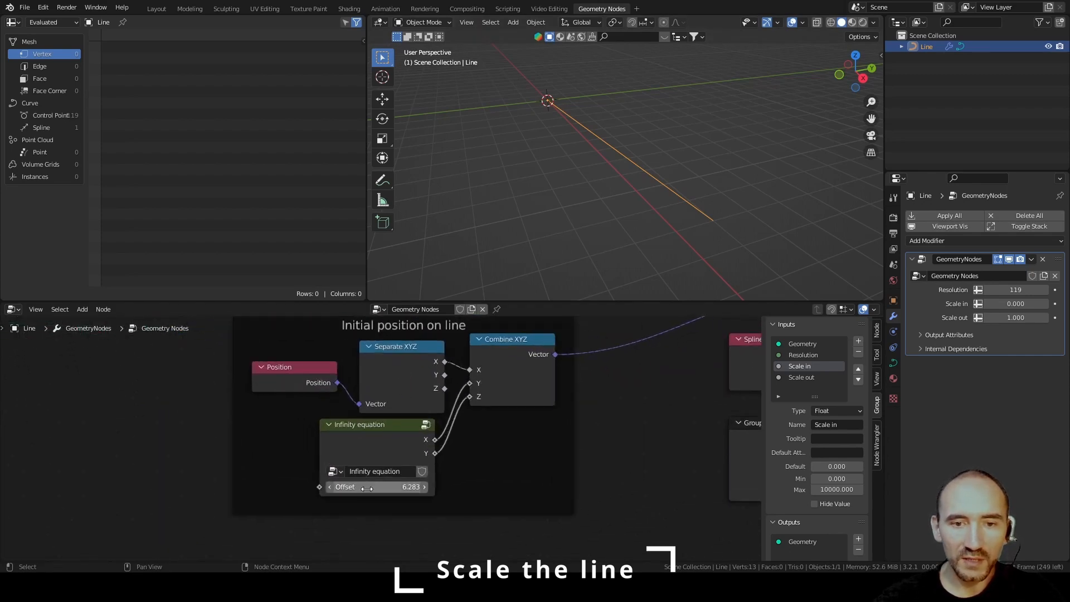
key(BackSpace)
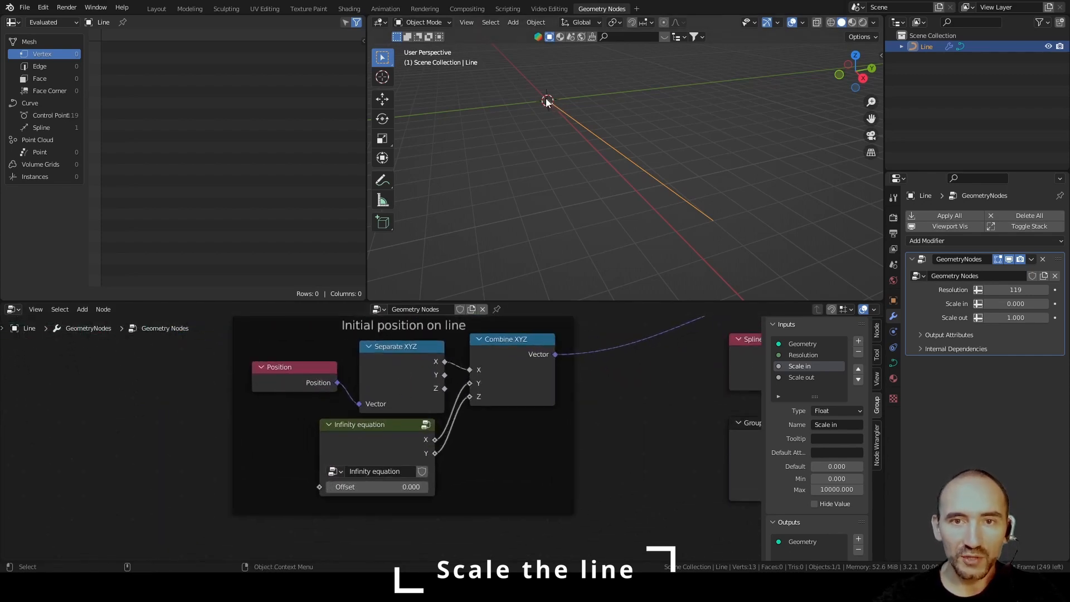
Viewing the line from the top, set the modifier's Scale in to 0.690 and Scale out to 3.420.
middle_drag(548, 106, 619, 135)
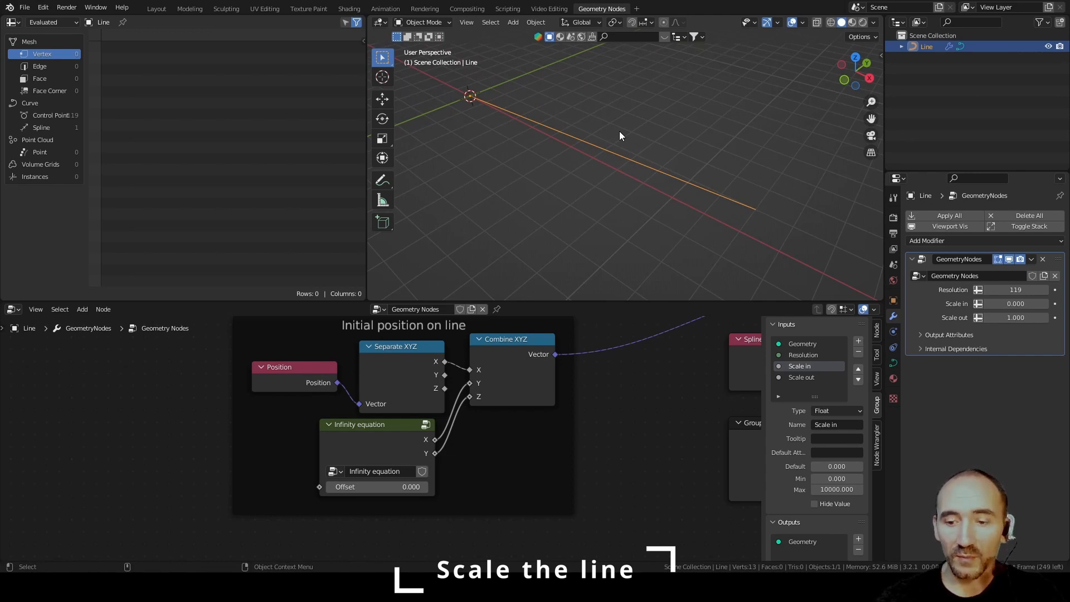
key(KP_7)
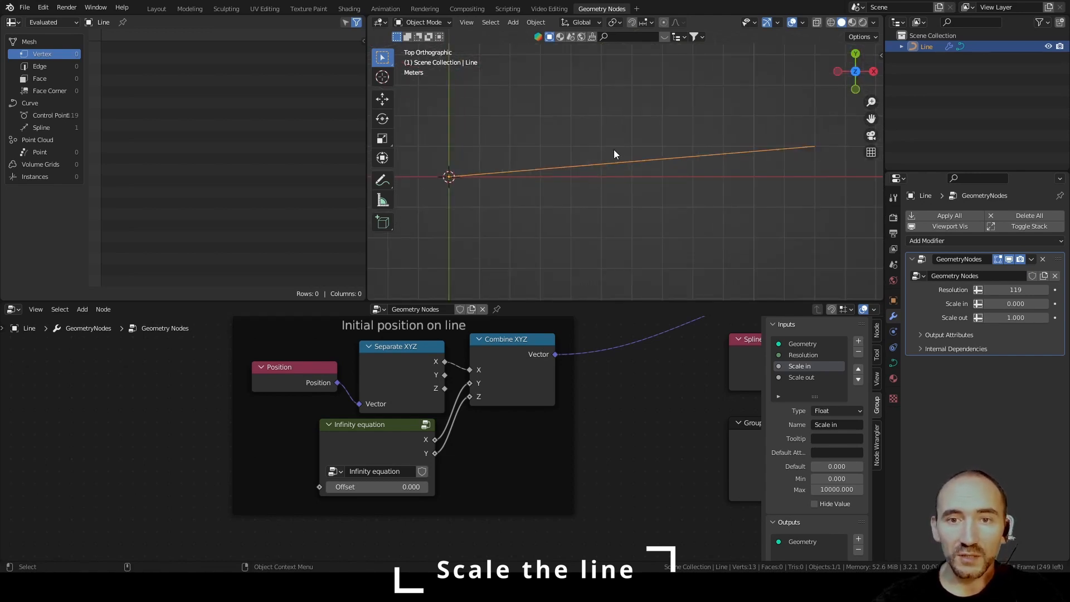
drag(1015, 304, 1039, 317)
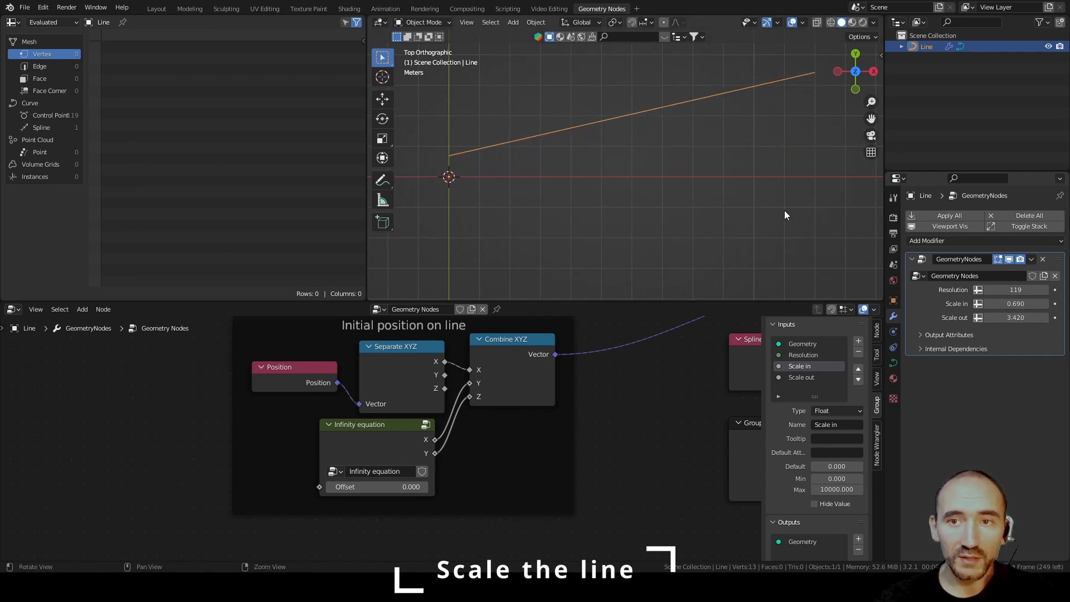
middle_drag(783, 215, 606, 158)
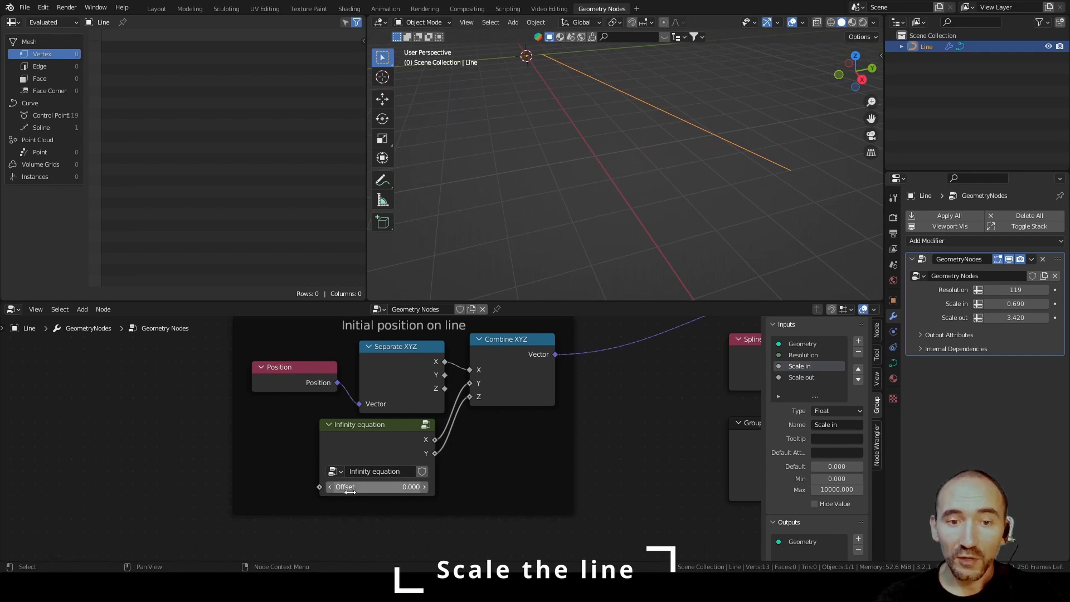
Test the line's motion by varying the Infinity equation node's Offset to 30 and on to 57.5.
drag(350, 492, 830, 492)
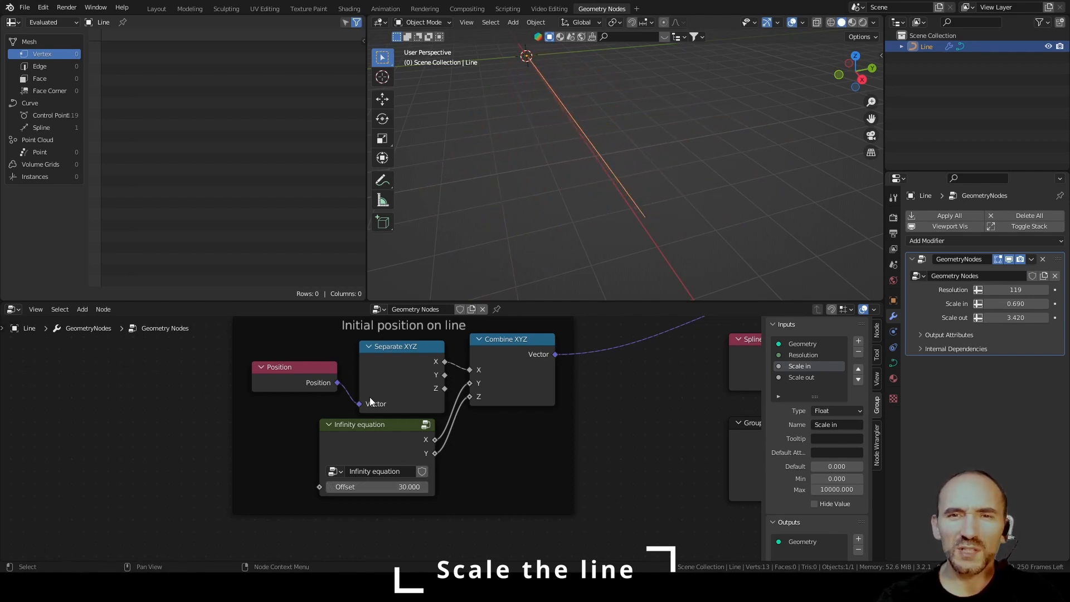
middle_drag(497, 157, 538, 206)
drag(384, 487, 357, 485)
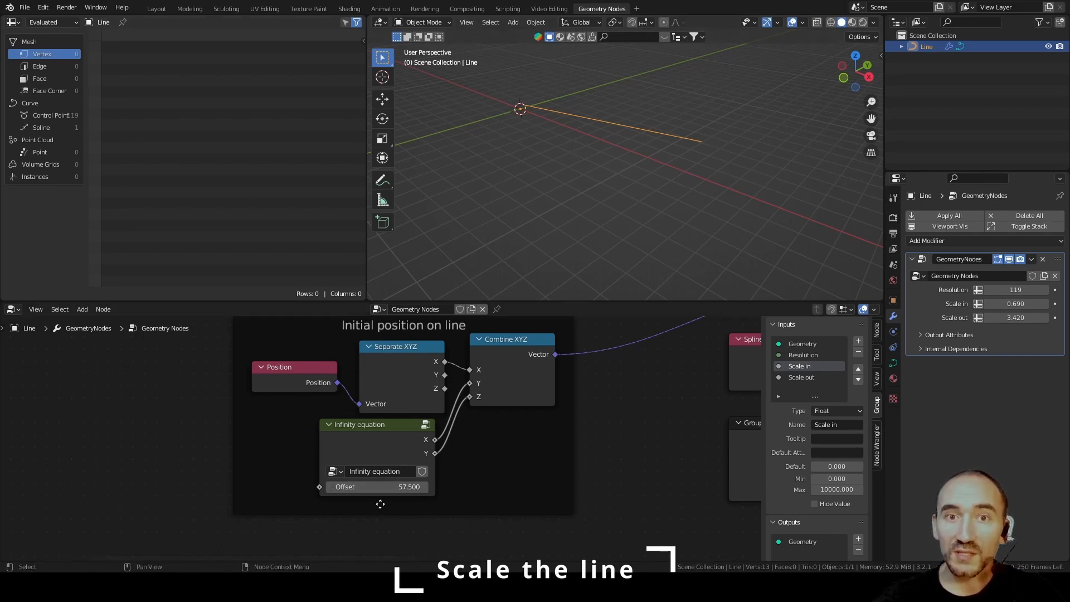
Move the two Multiply nodes and the second Combine XYZ node closer to their Separate XYZ node.
scroll(456, 430, down, 5)
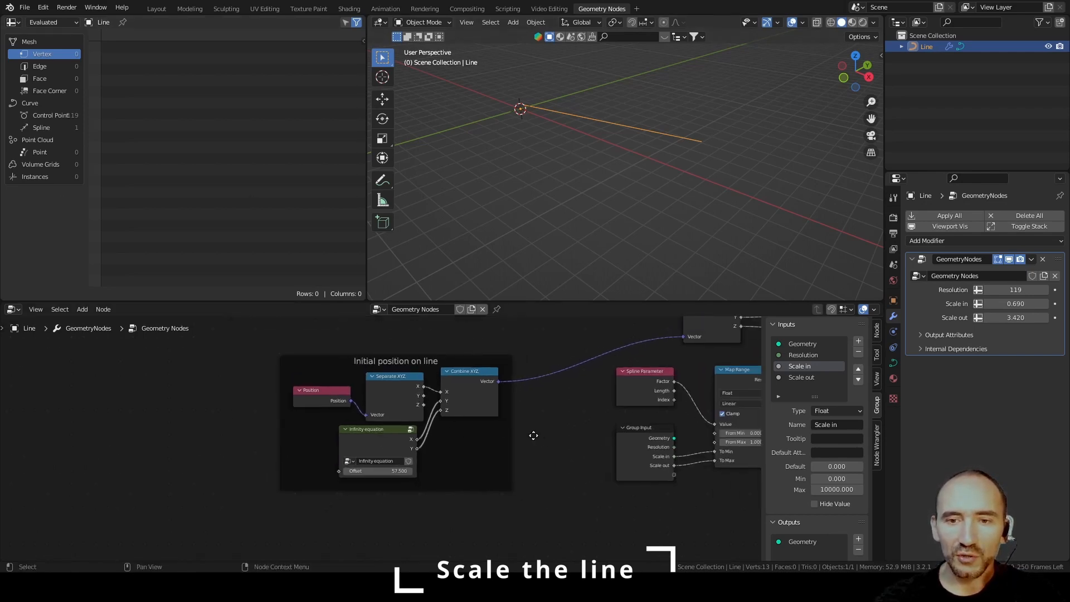
middle_drag(540, 435, 163, 486)
scroll(337, 375, down, 1)
drag(338, 370, 372, 385)
drag(430, 359, 548, 413)
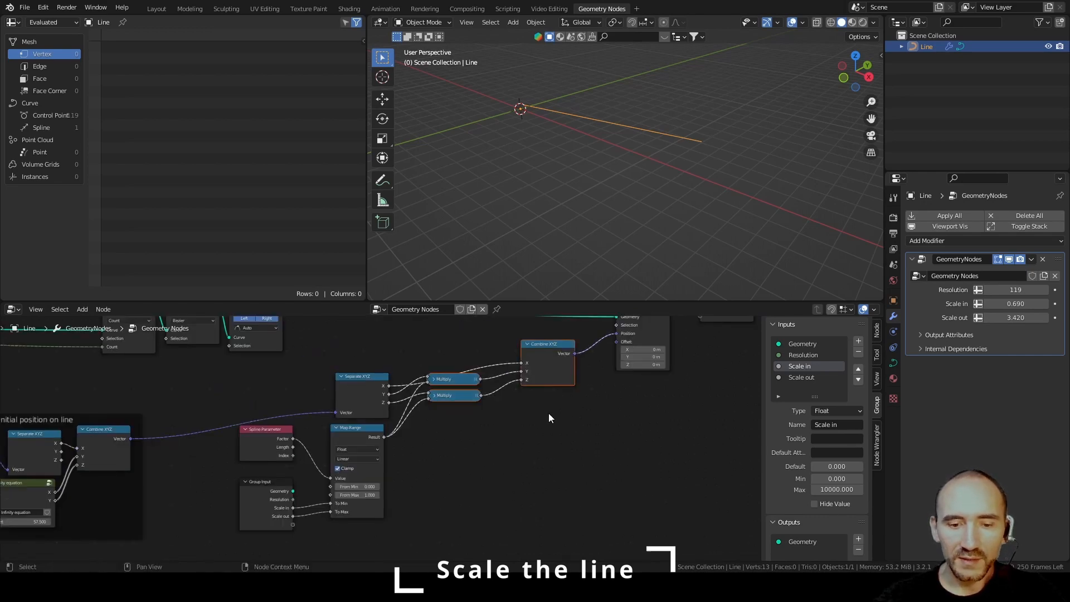
key(g)
click(521, 435)
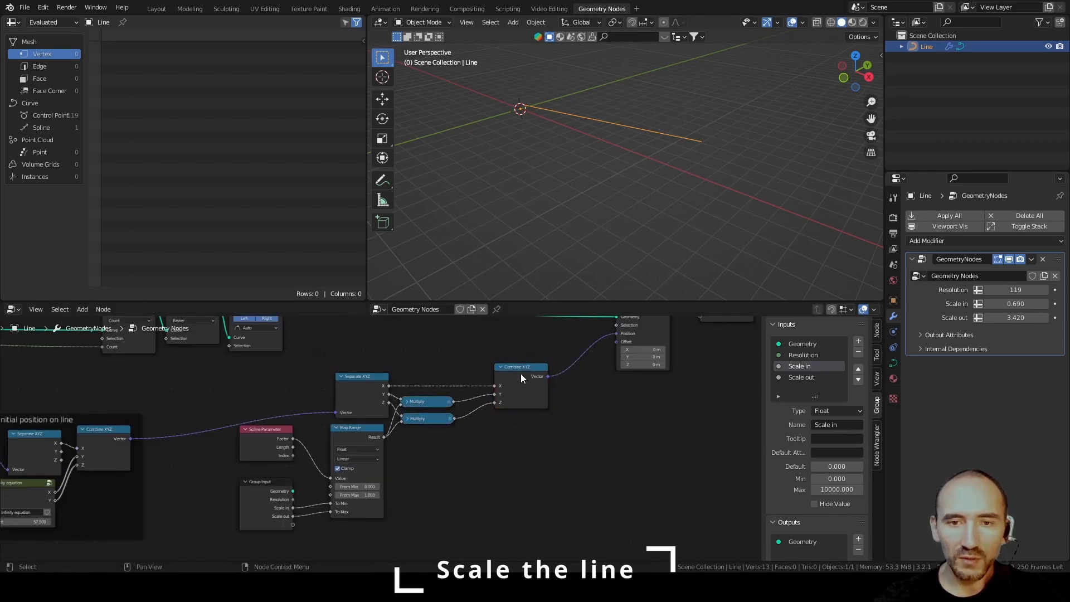
Join the scaling nodes, from Separate XYZ and Map Range to Combine XYZ, in a frame labelled "Scale from in and out values".
drag(251, 365, 526, 532)
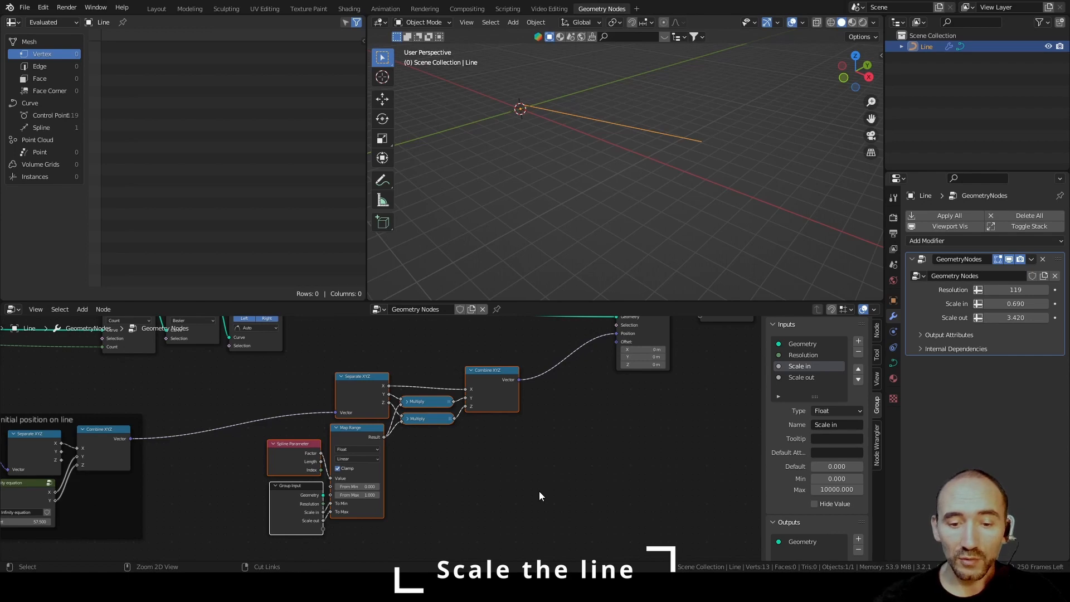
key(ctrl+j)
key(F2)
text(Scale)
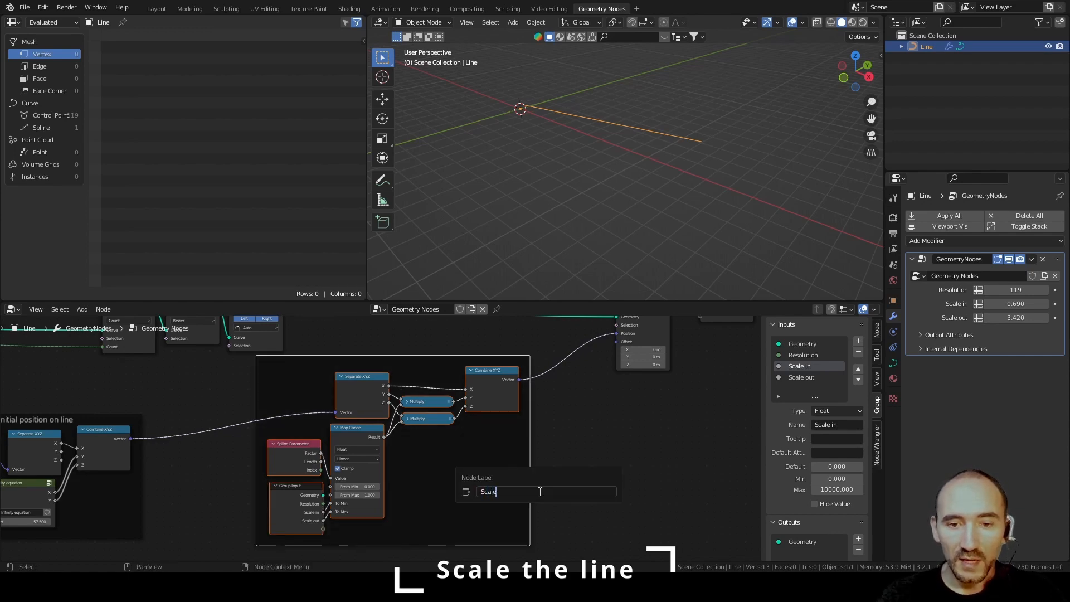
text( from in and)
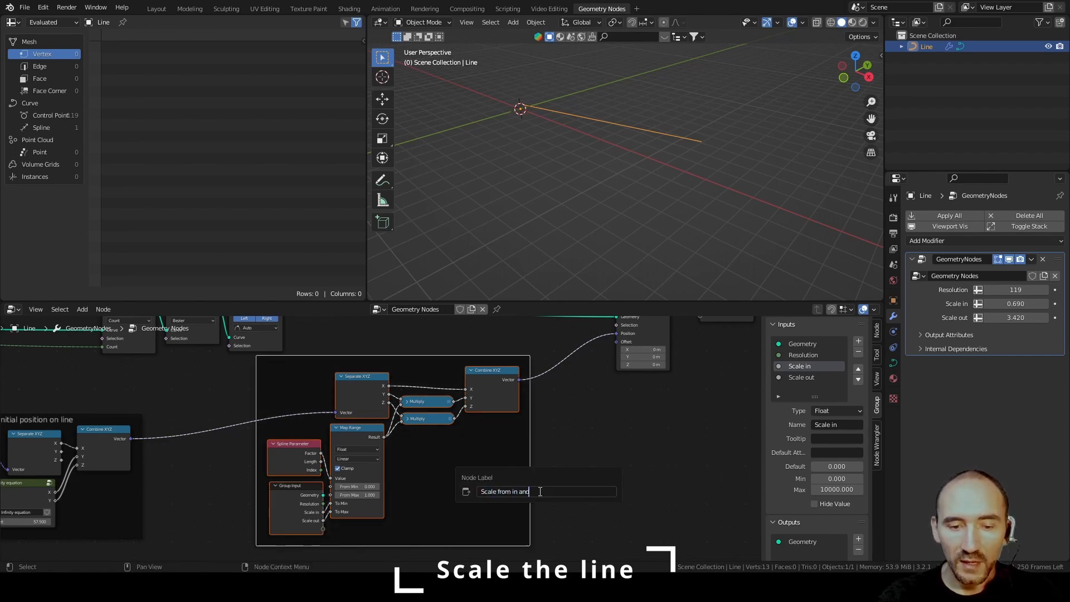
text( out values)
key(Return)
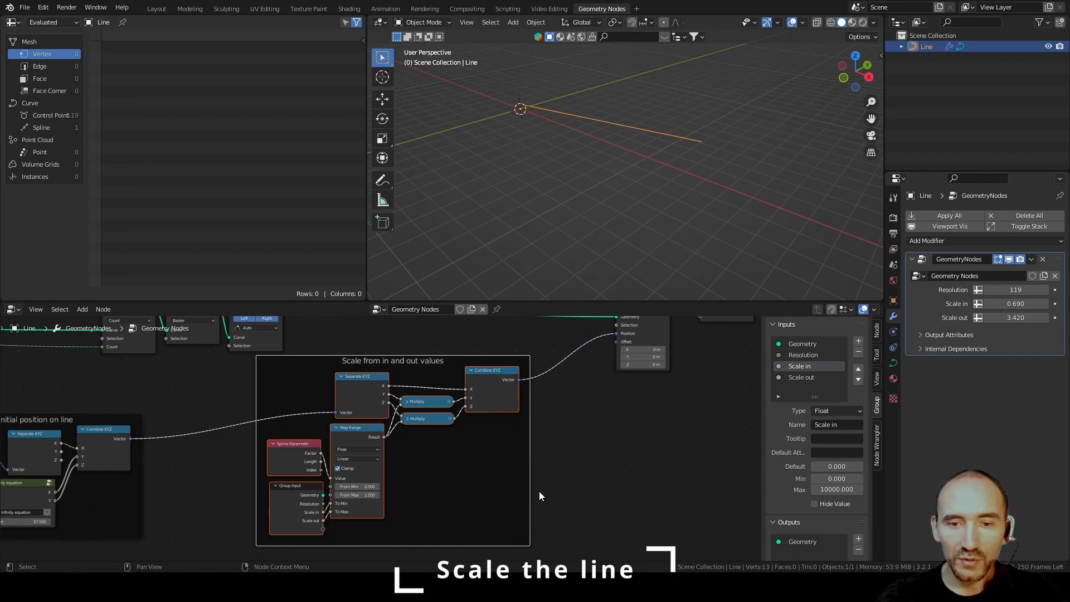
Move the main Group Input node farther from the Initial position on line frame to make room, and save the file.
scroll(539, 490, down, 3)
drag(399, 388, 423, 402)
middle_drag(106, 426, 477, 422)
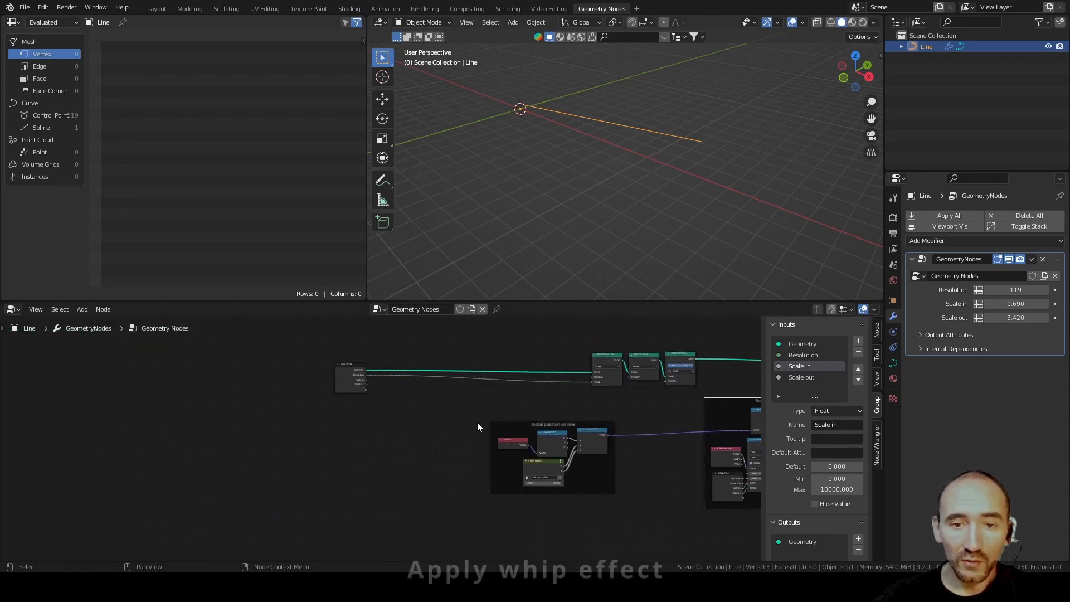
scroll(376, 435, up, 4)
drag(333, 356, 192, 355)
click(392, 423)
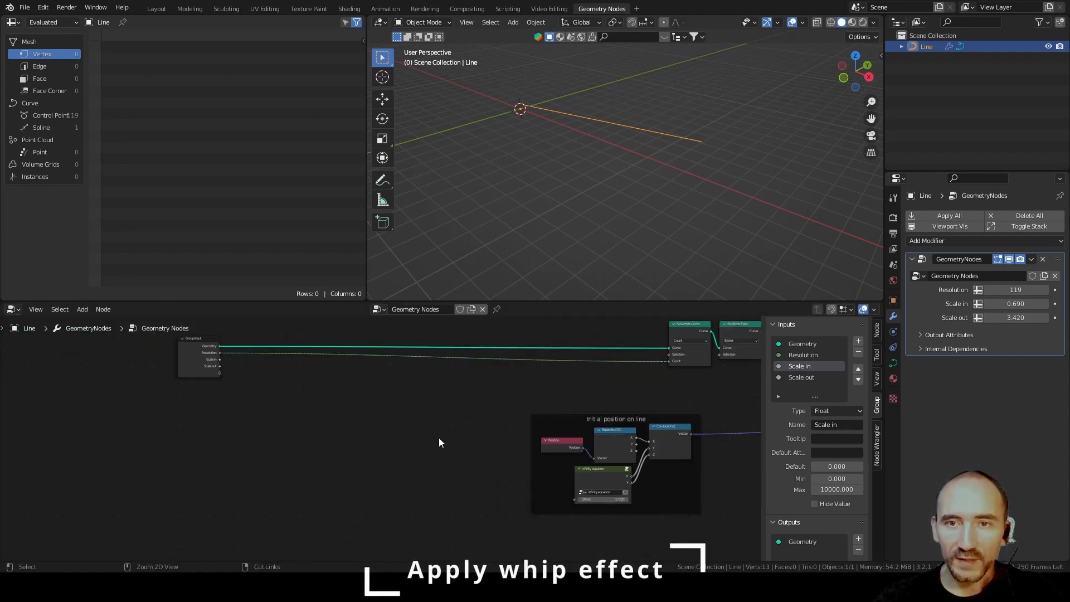
key(ctrl+s)
Add a Spline Parameter node before the Initial position on line frame and connect its Factor to the Infinity equation's Offset.
middle_drag(539, 279, 669, 174)
scroll(462, 456, up, 1)
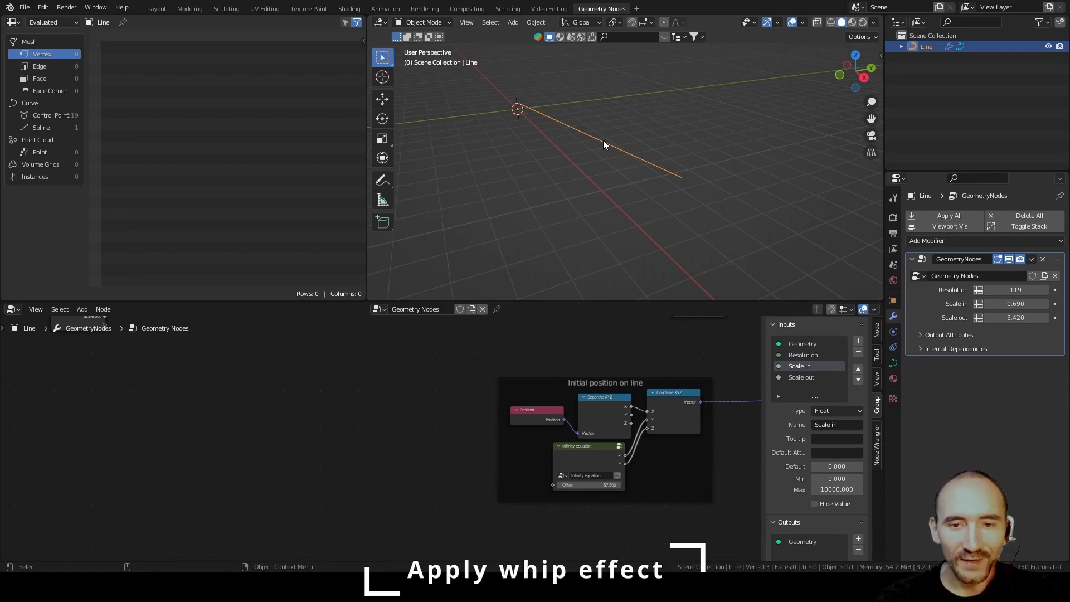
key(F3)
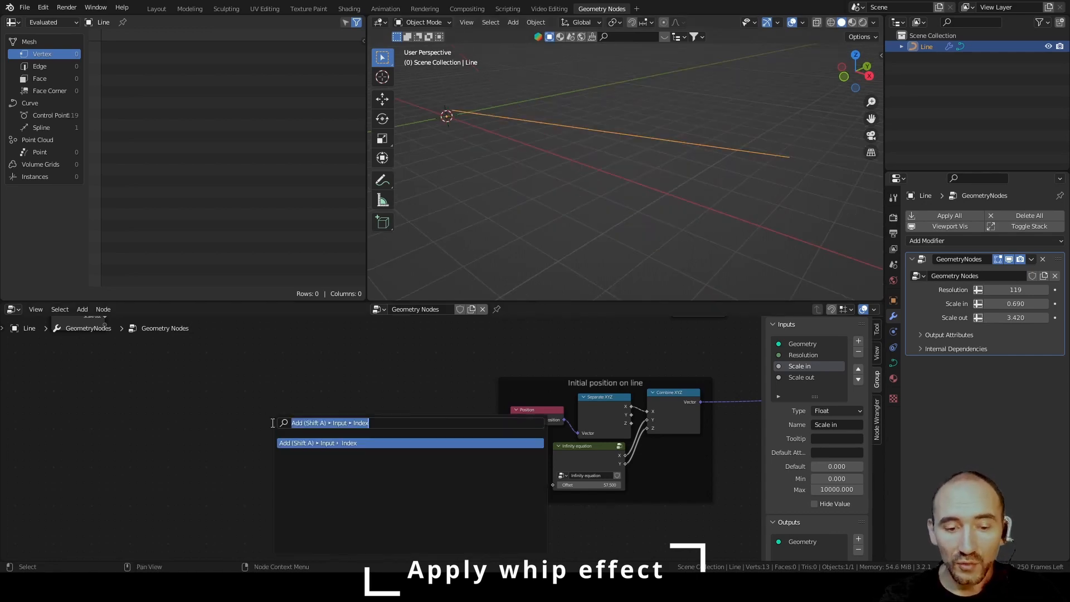
text(spline param)
key(Return)
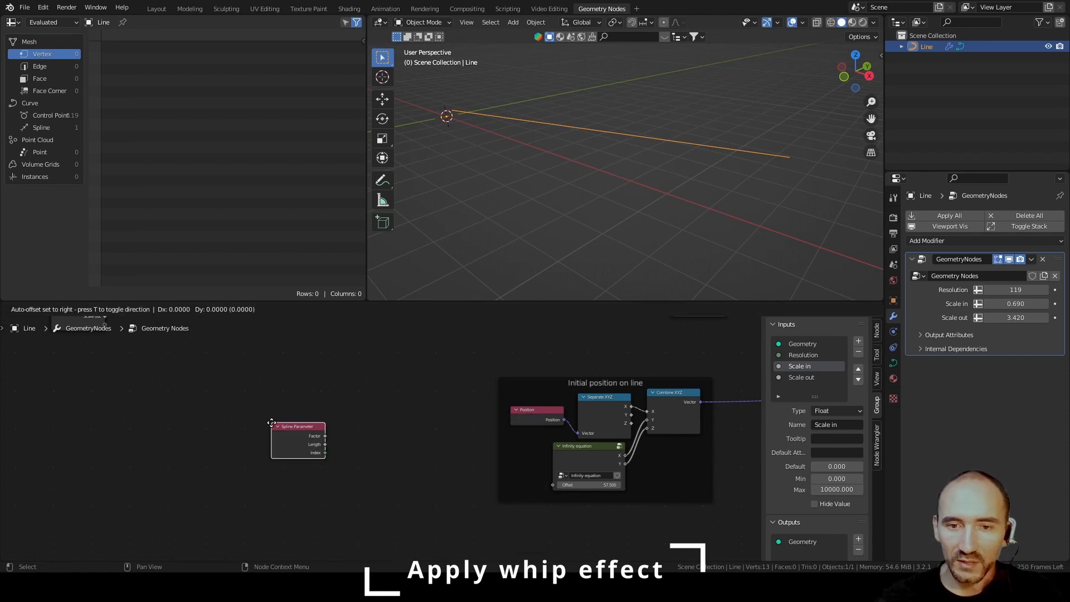
click(268, 439)
drag(296, 452, 553, 484)
mouse_move(543, 135)
middle_down()
mouse_move(620, 145)
mouse_move(524, 141)
middle_up()
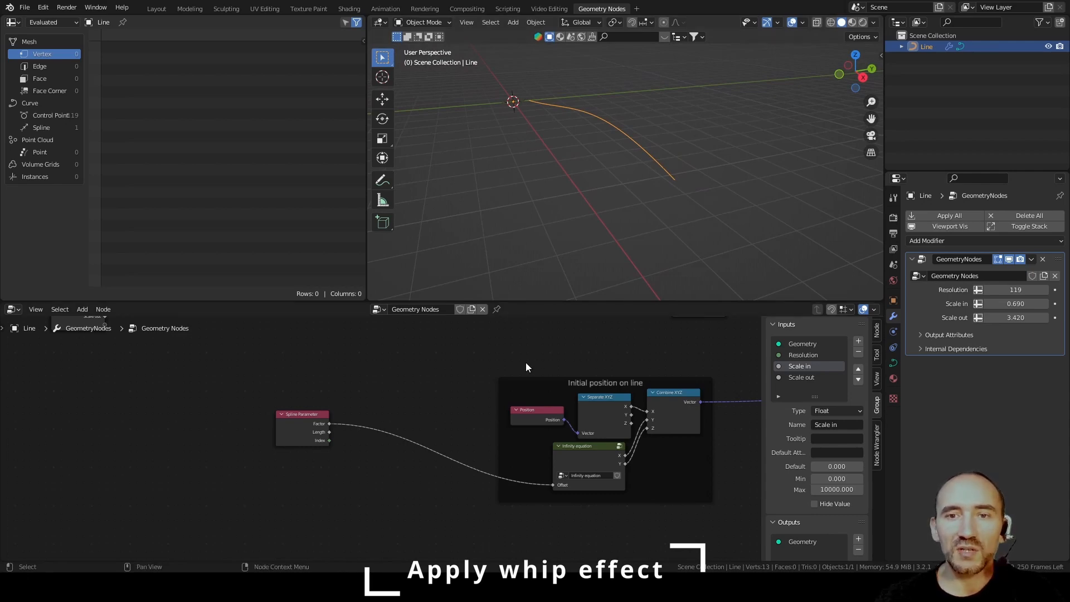
Reposition the new Spline Parameter node and add a Scene Time node below it.
drag(303, 414, 333, 387)
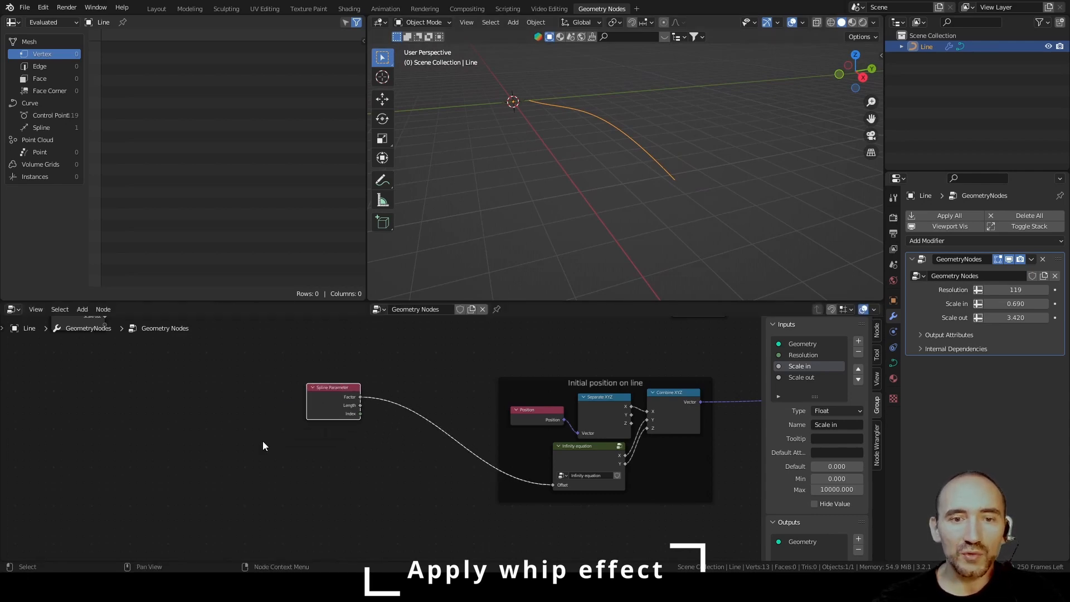
click(262, 440)
key(F3)
key(Return)
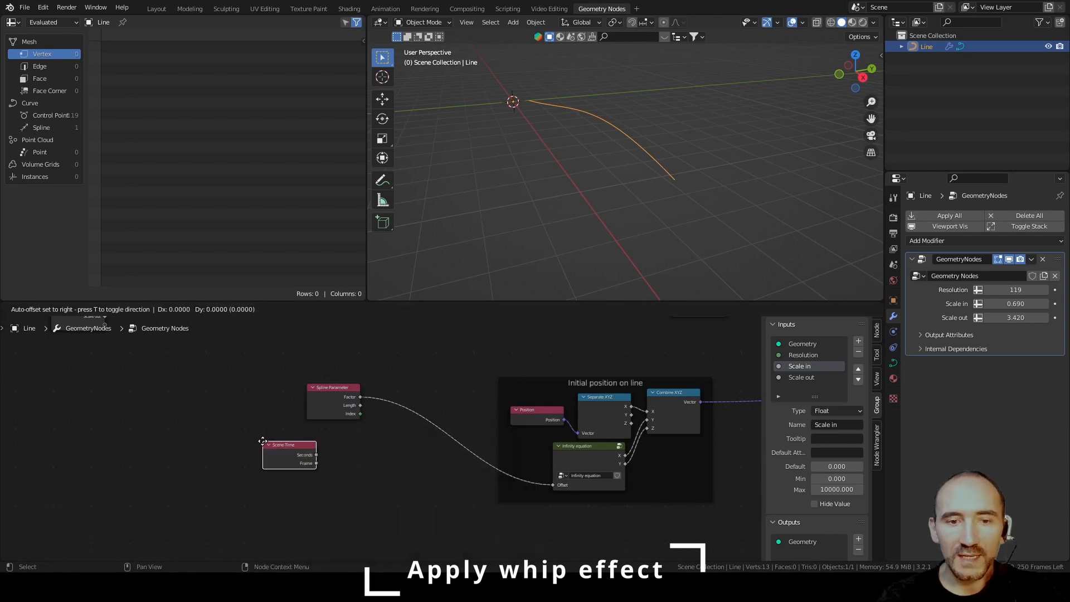
click(262, 440)
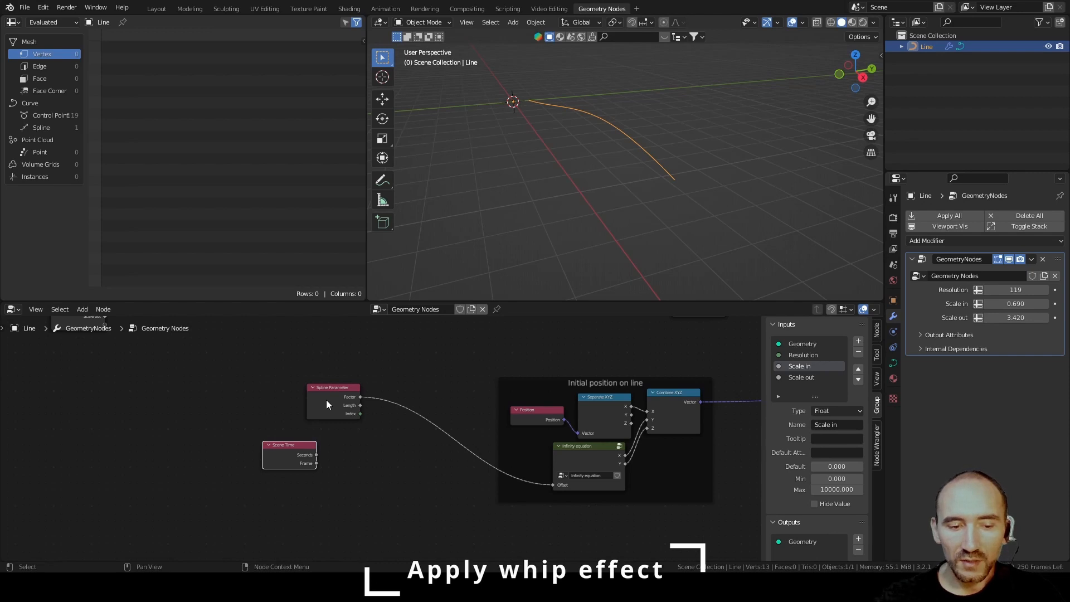
Combine Spline Parameter's Factor and Scene Time's Seconds in an Add node feeding the Offset, and play the animation.
ctrl+shift+right_drag(325, 401, 291, 452)
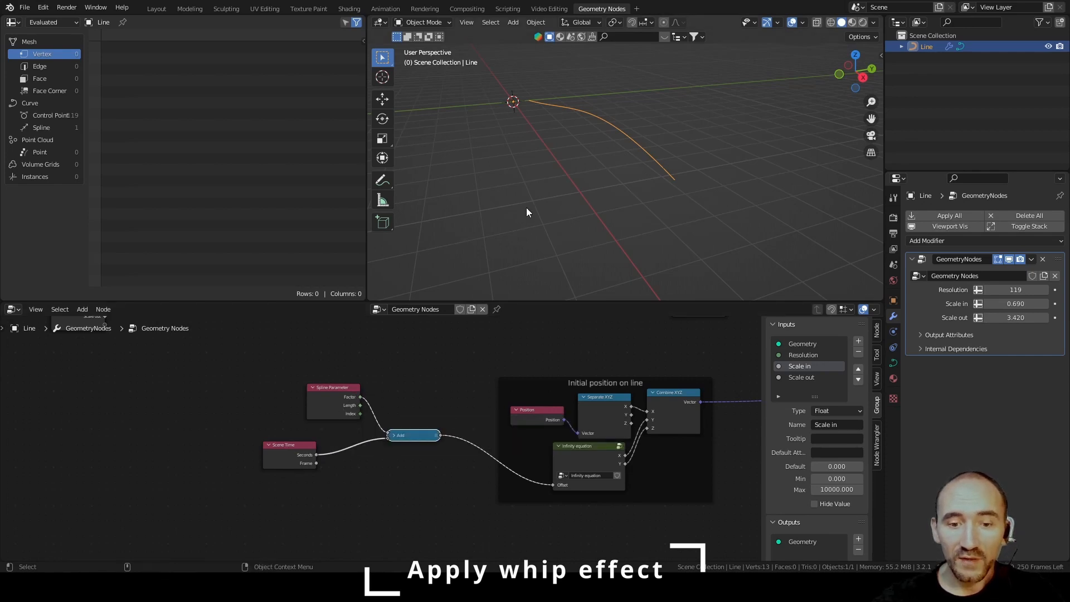
key(space)
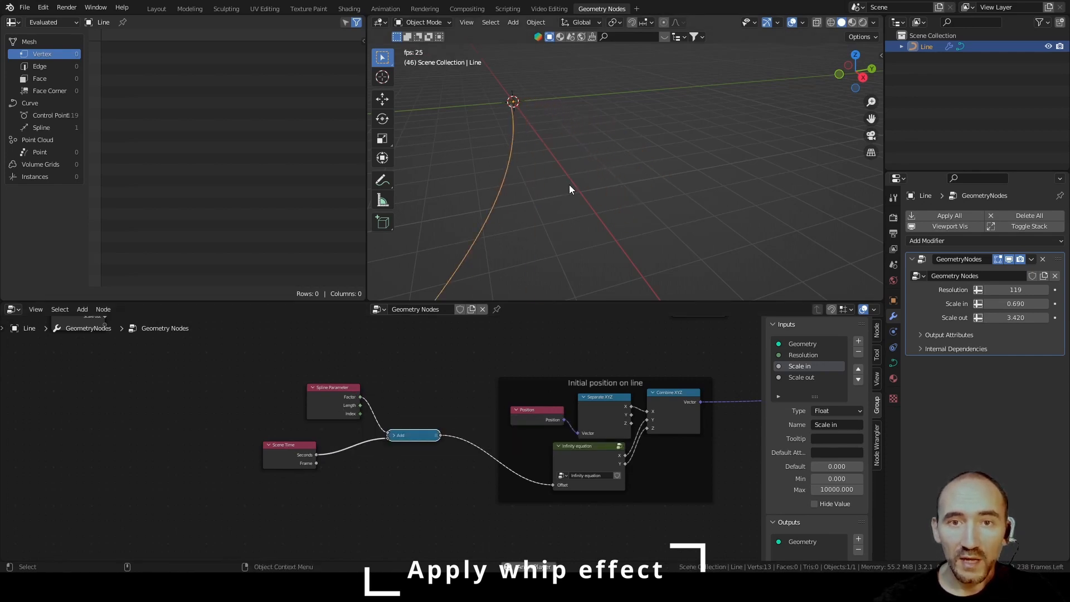
mouse_move(576, 184)
middle_down()
mouse_move(565, 203)
mouse_move(603, 187)
mouse_move(540, 191)
mouse_move(570, 189)
middle_up()
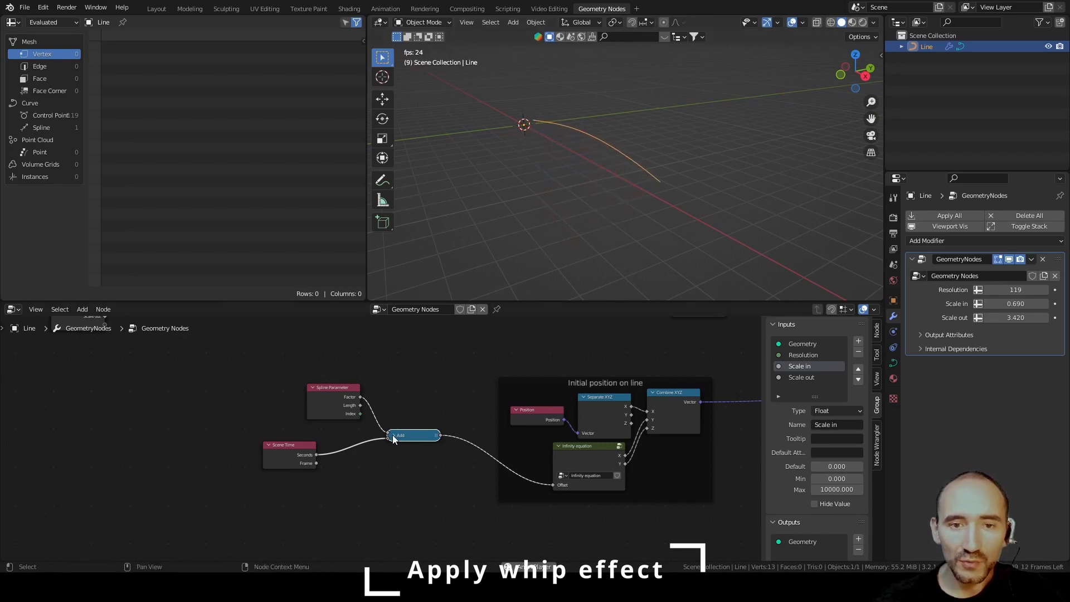
Insert a Math node set to Multiply between Spline Parameter's Factor and the Add node.
drag(336, 400, 288, 396)
key(F3)
text(math)
key(Return)
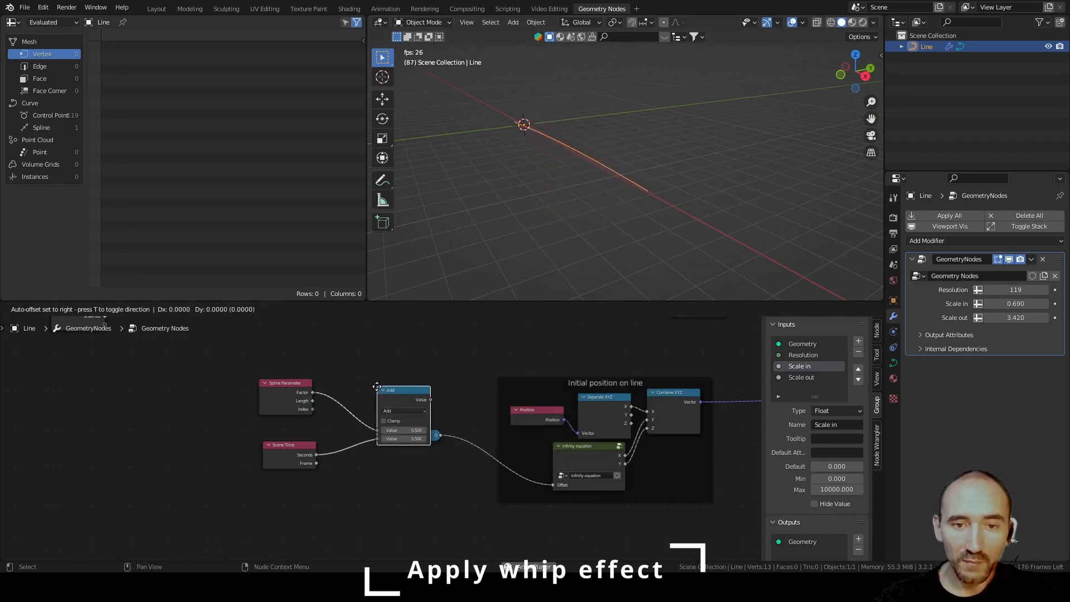
click(344, 367)
click(369, 392)
click(370, 421)
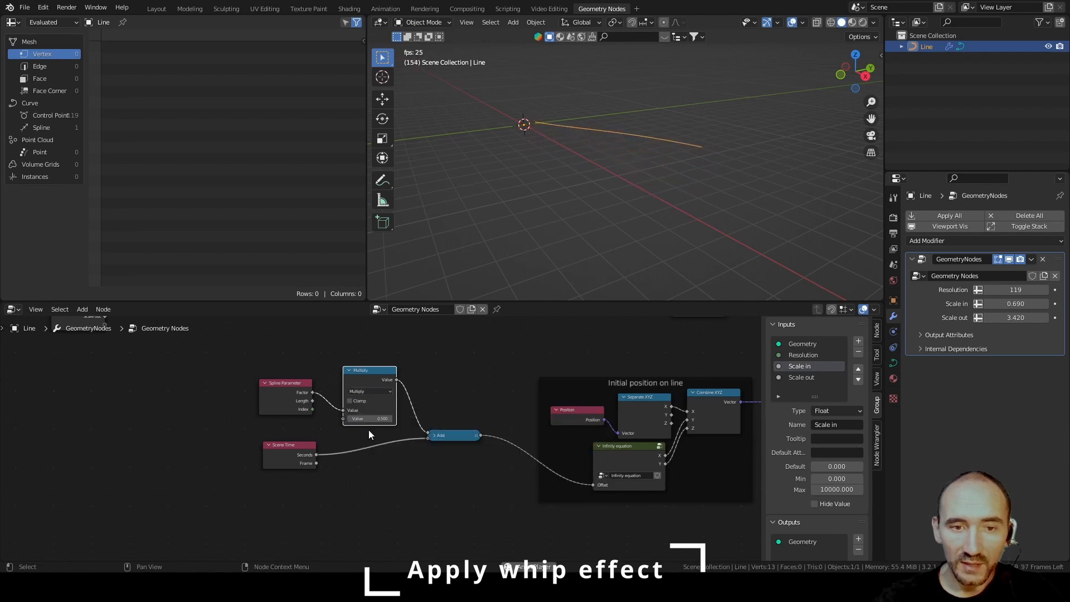
Set the second value of the Multiply node after Spline Parameter to -1 and view the resulting line motion.
scroll(369, 431, up, 6)
click(362, 407)
text(-1)
key(Return)
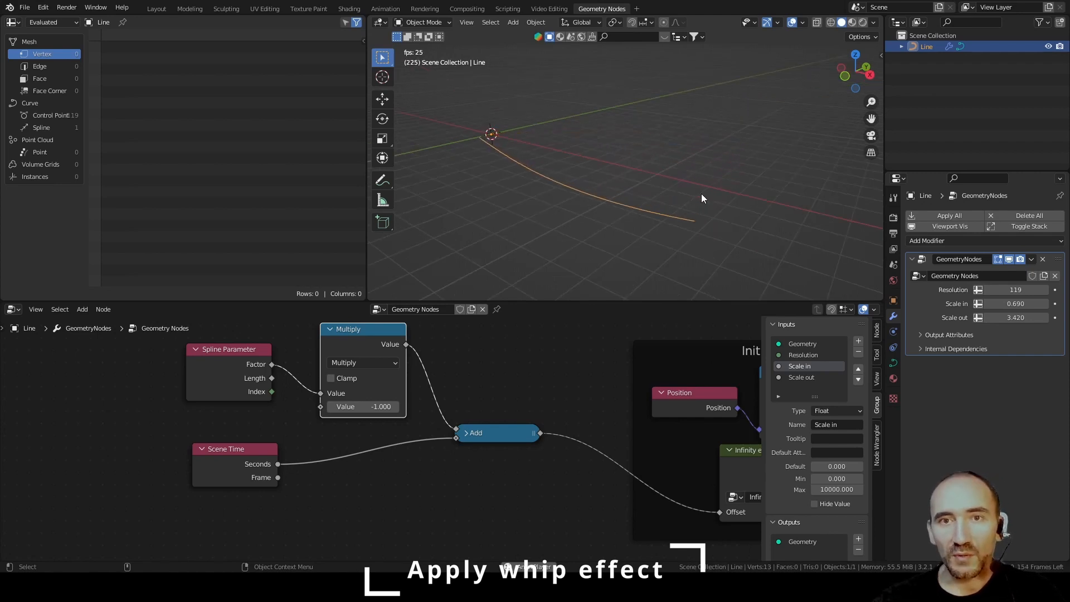
middle_drag(701, 192, 547, 150)
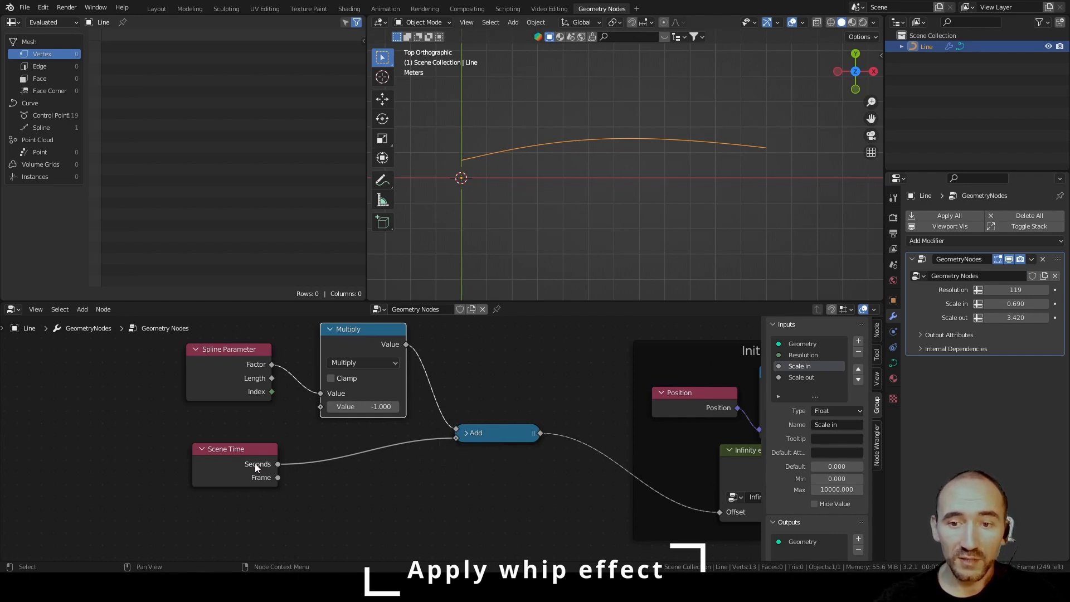
Set the modifier's Scale in to 1.
scroll(479, 476, up, 2)
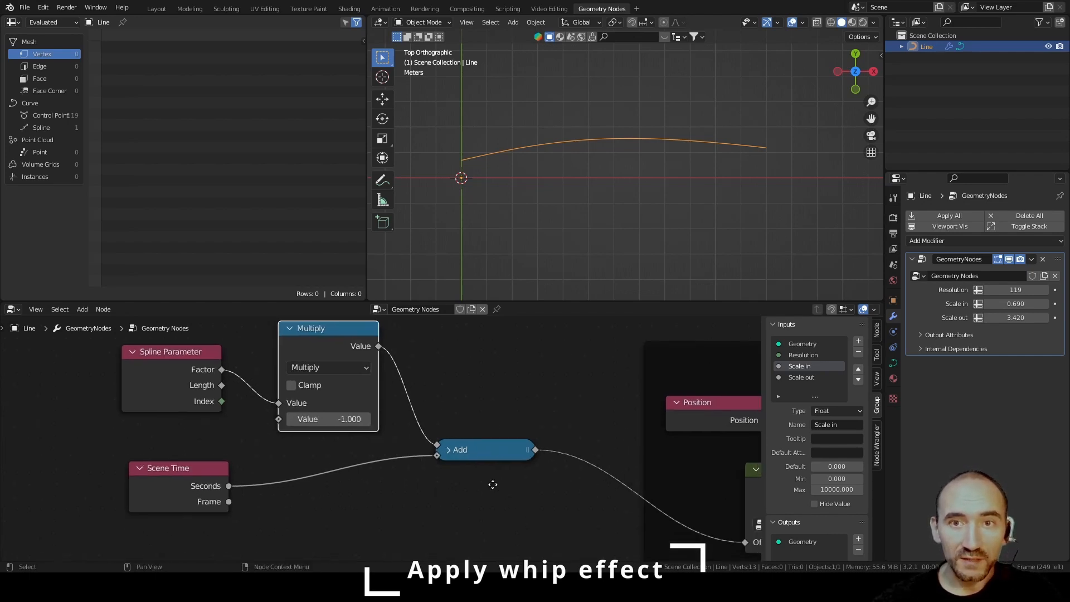
middle_drag(492, 485, 385, 420)
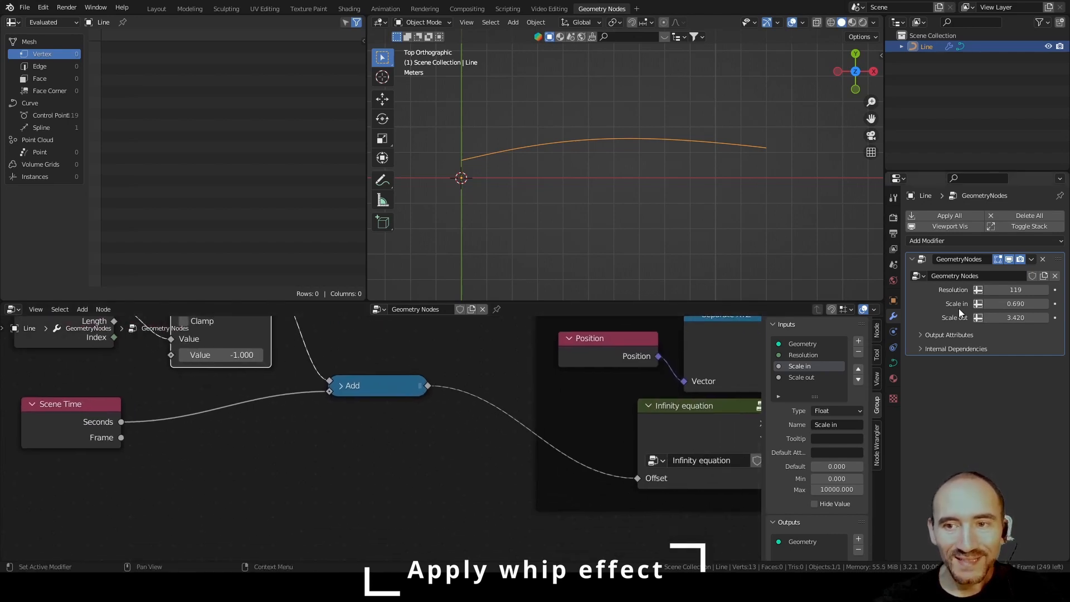
click(1015, 303)
text(1)
key(Return)
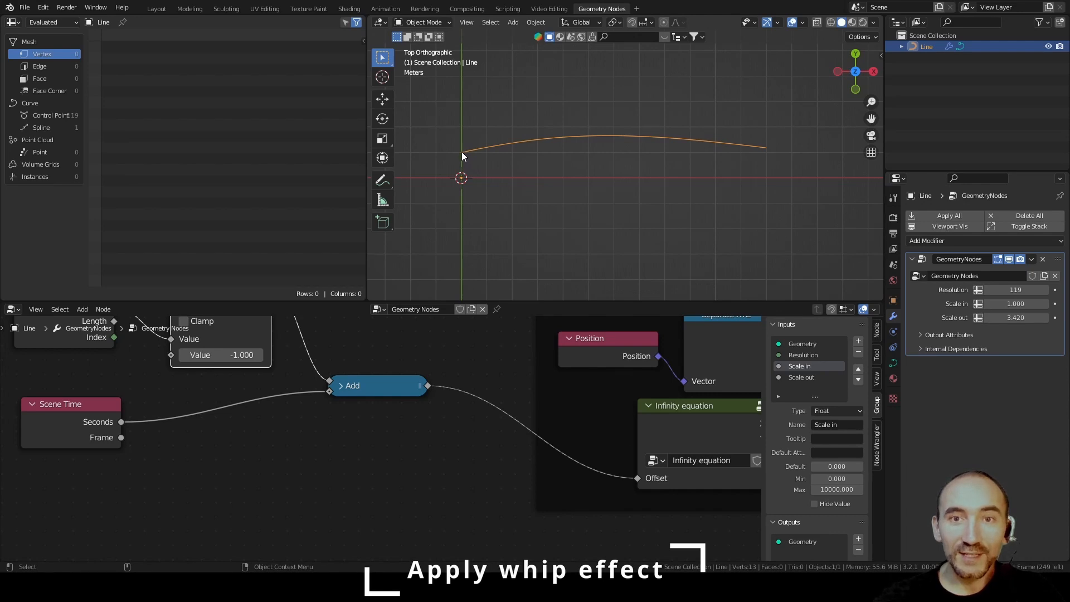
Play the animation and examine the line's motion up close, from above and in perspective.
scroll(461, 152, up, 2)
middle_drag(209, 439, 274, 459)
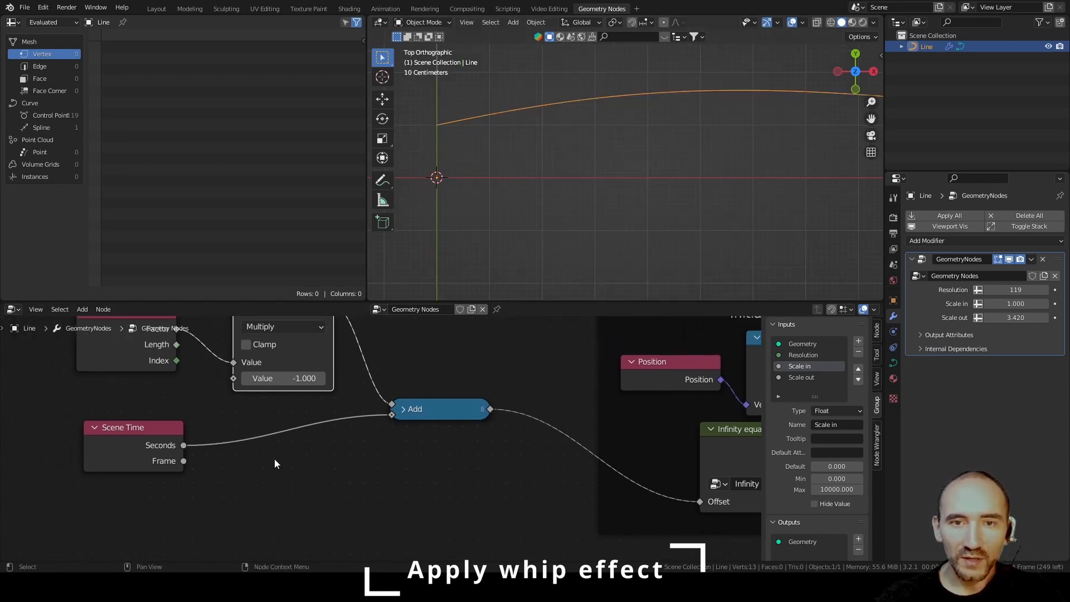
key(space)
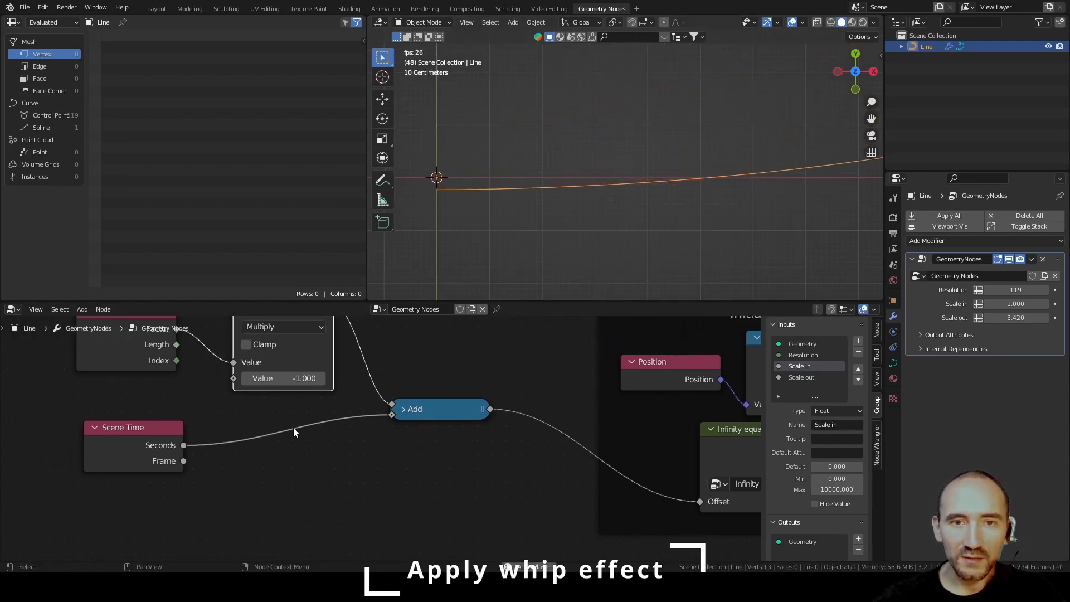
middle_drag(436, 224, 578, 101)
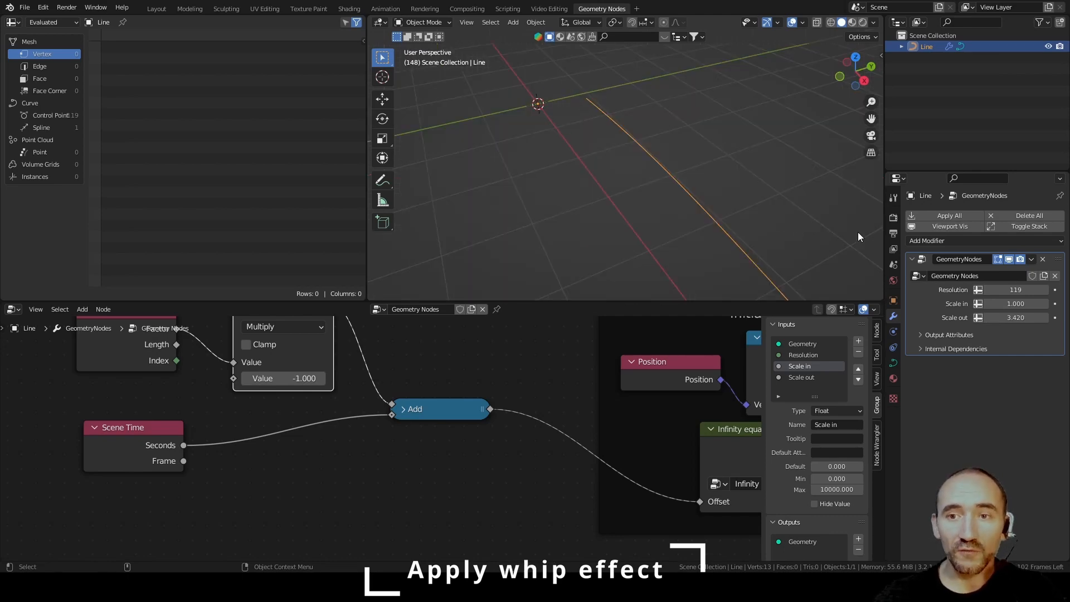
Set the scene's output frame rate to 30 fps.
click(893, 233)
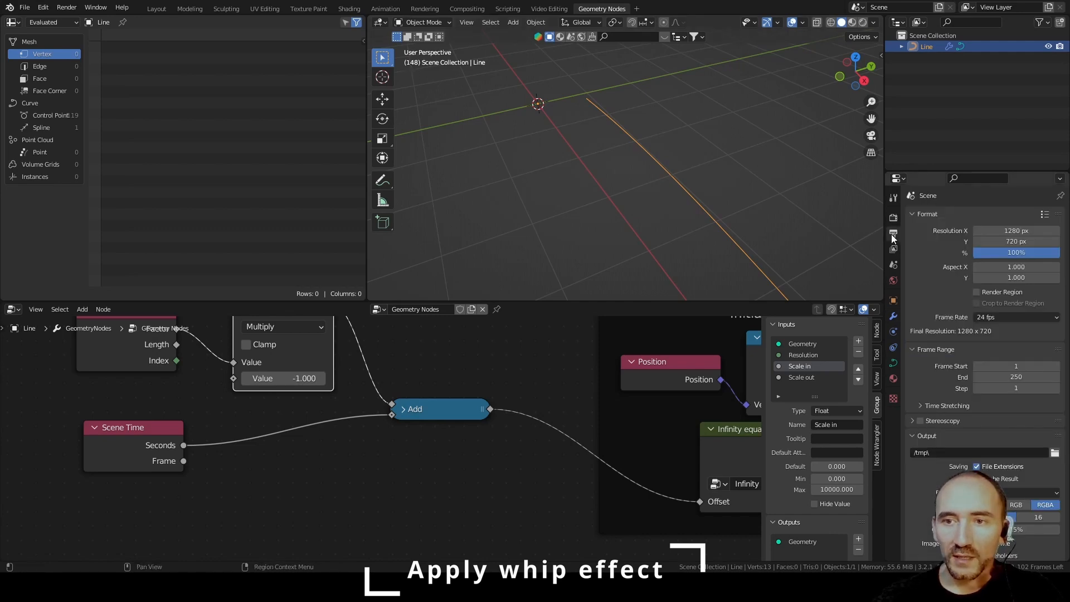
click(979, 318)
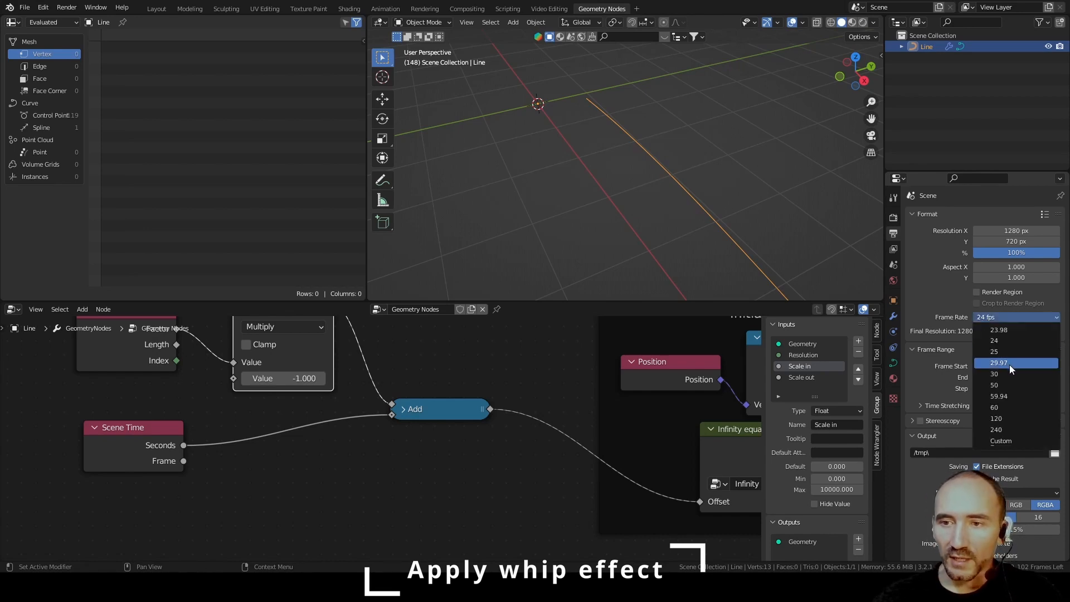
click(1008, 370)
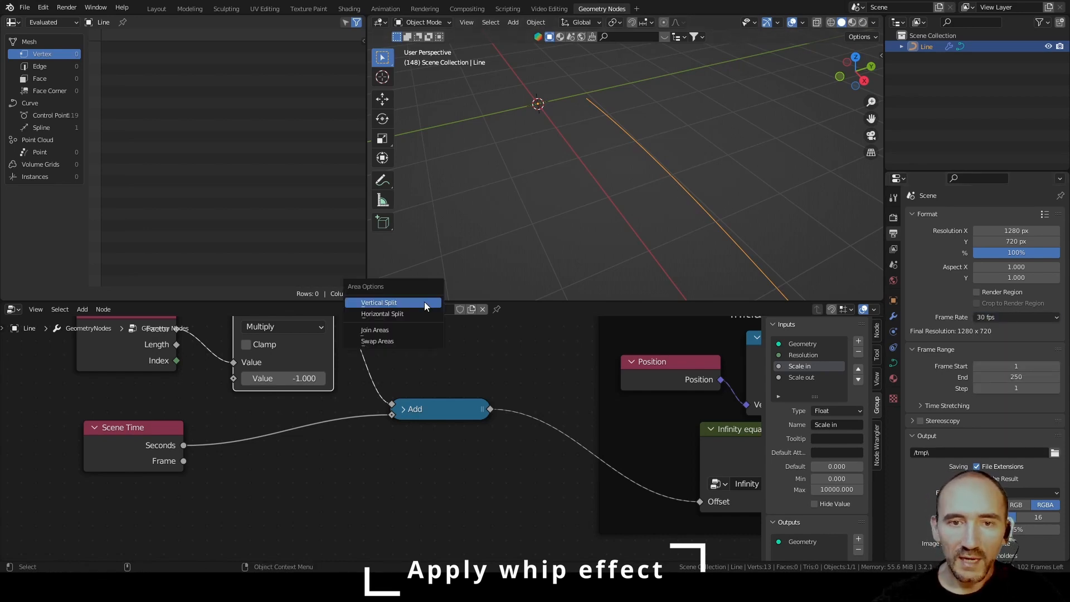
Split the 3D viewport horizontally and turn the new lower area into a Timeline.
right_click(423, 302)
click(425, 315)
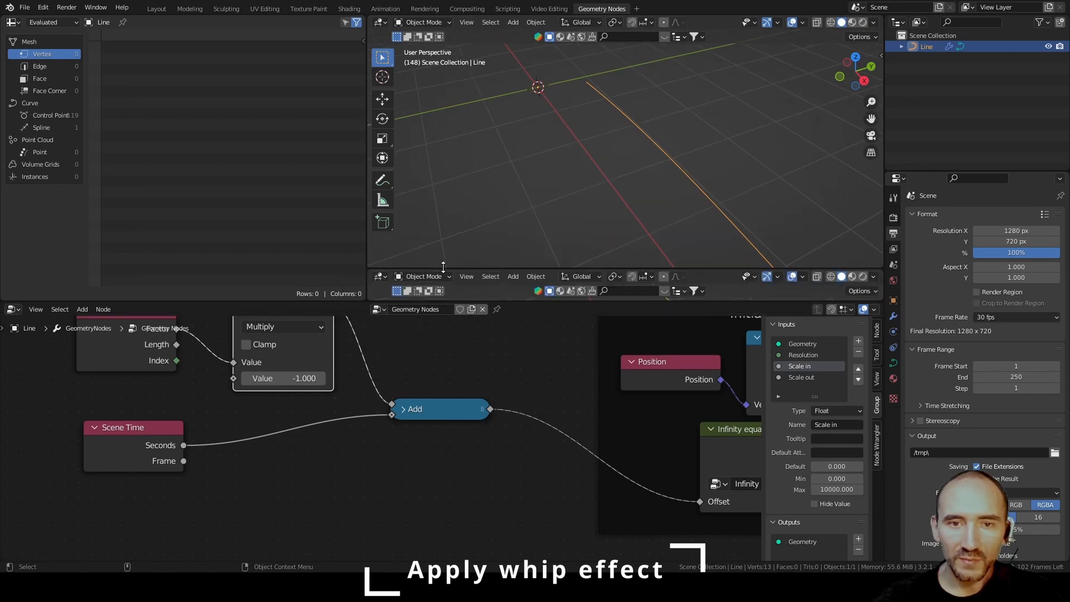
click(444, 227)
click(380, 246)
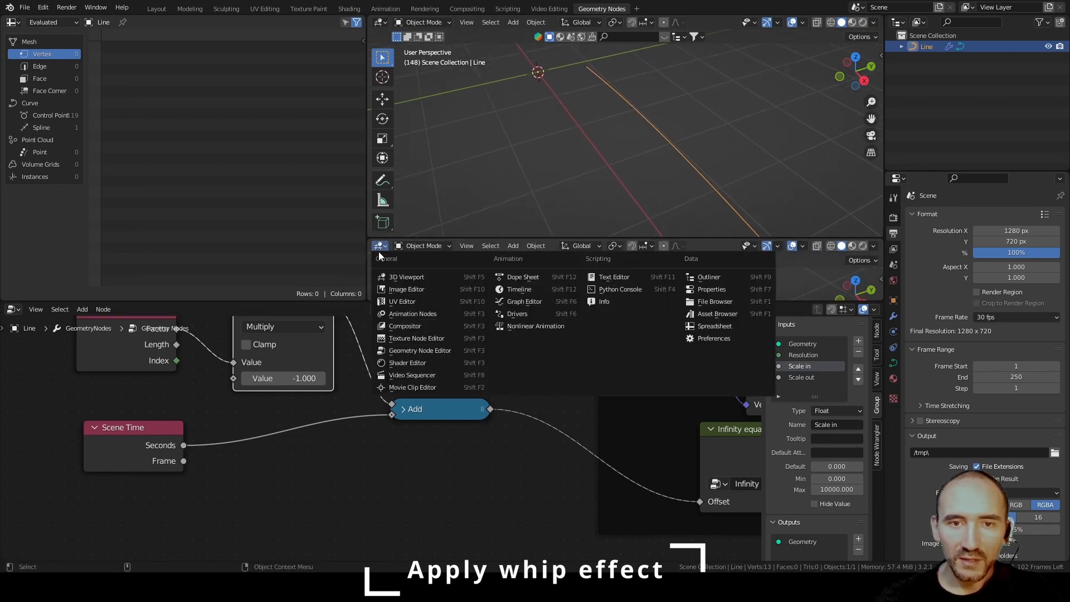
click(517, 286)
Play the animation briefly, then compare the line at frames 0 and 30, ending in top view.
key(space)
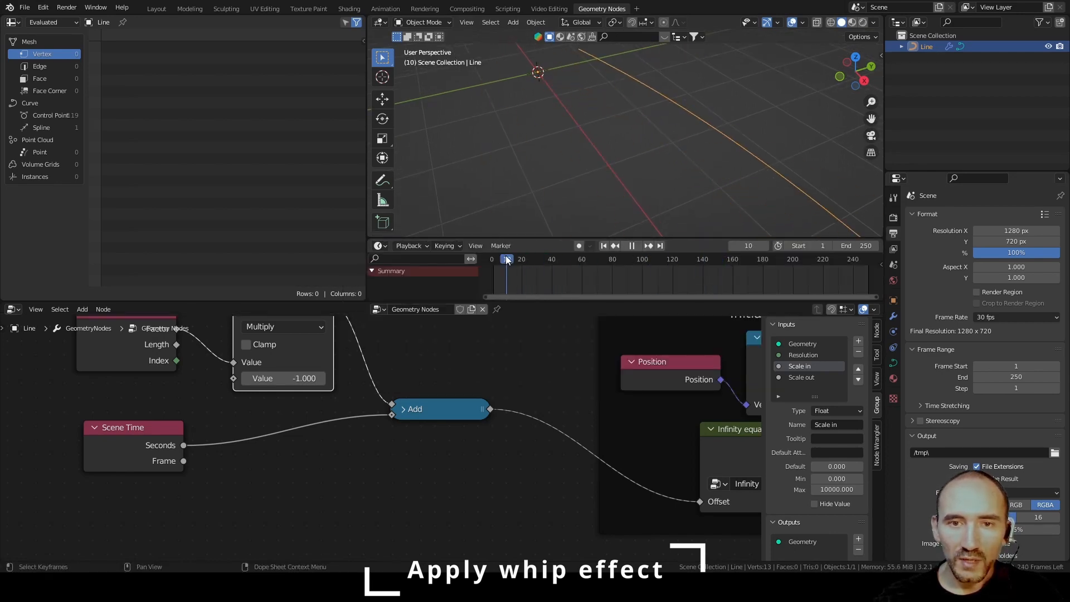
click(492, 260)
key(space)
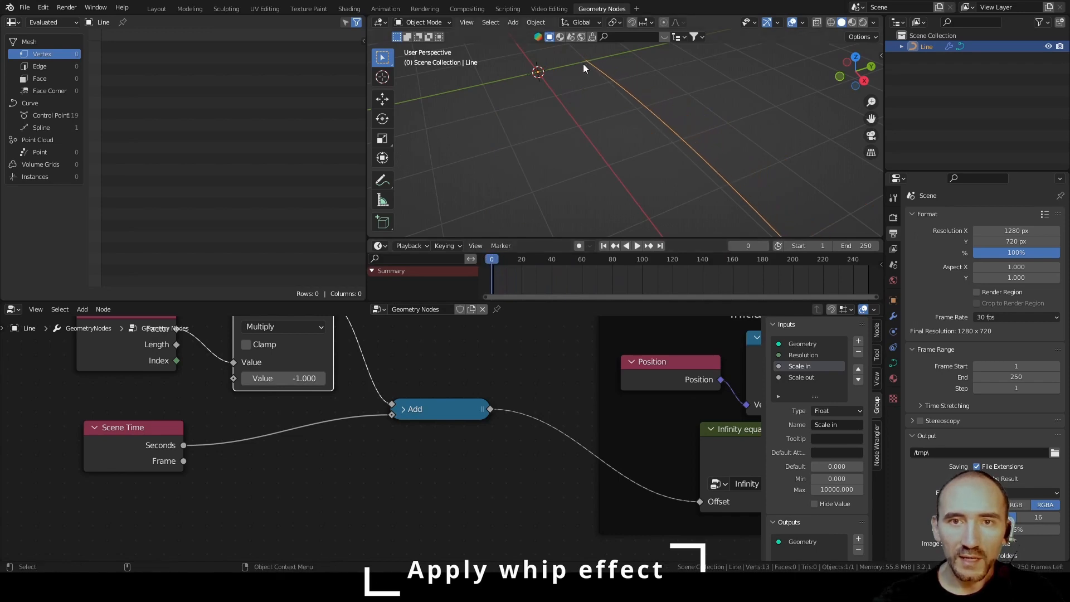
drag(539, 257, 537, 262)
key(KP_7)
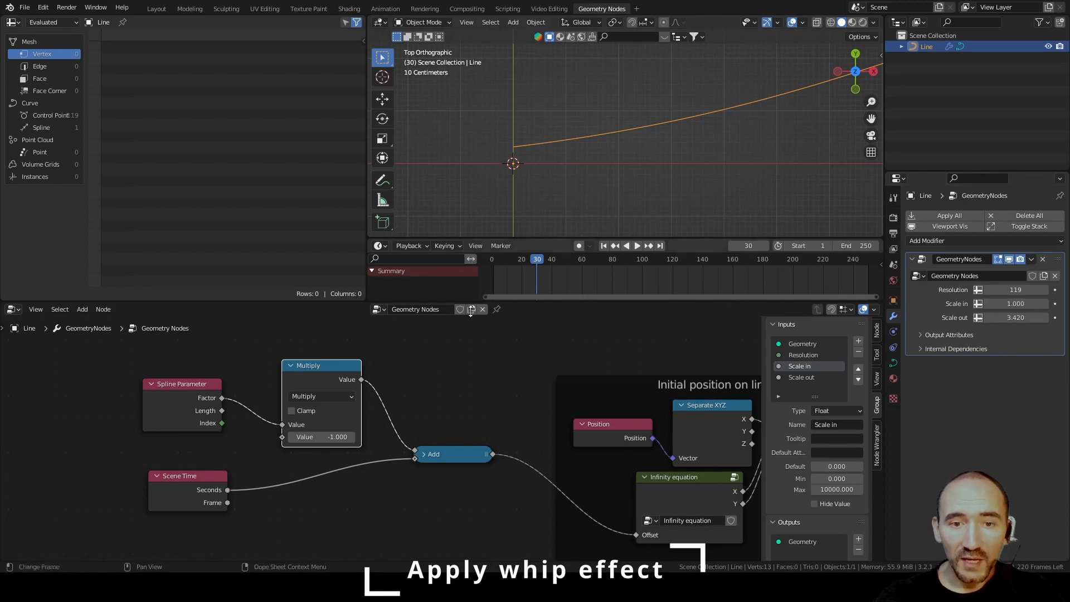
Make the Timeline slightly shorter, play the animation from frame 1 and scrub to frame 189.
click(492, 258)
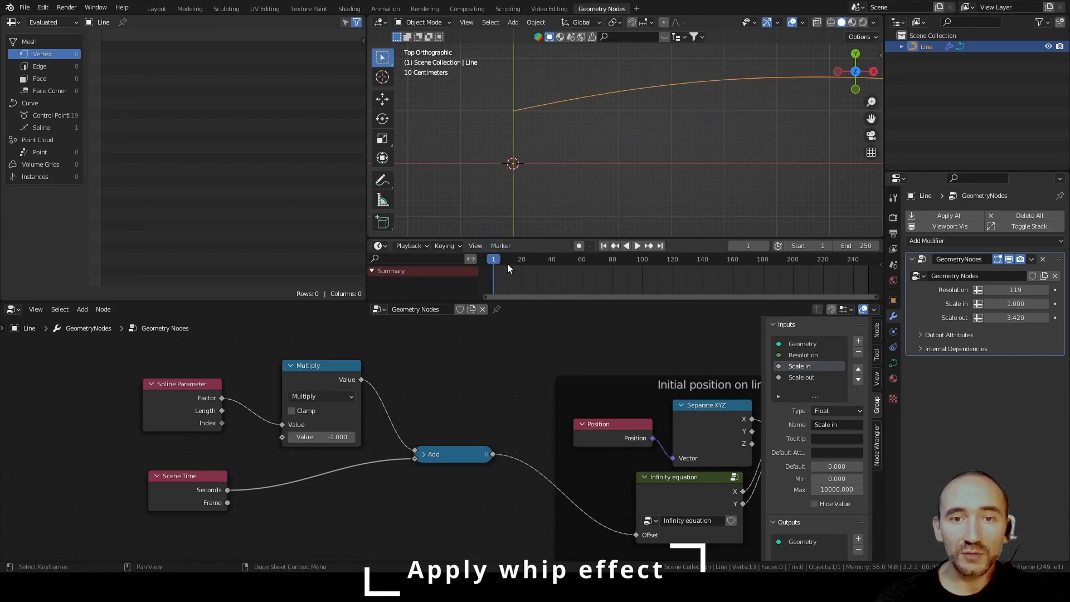
drag(519, 239, 526, 249)
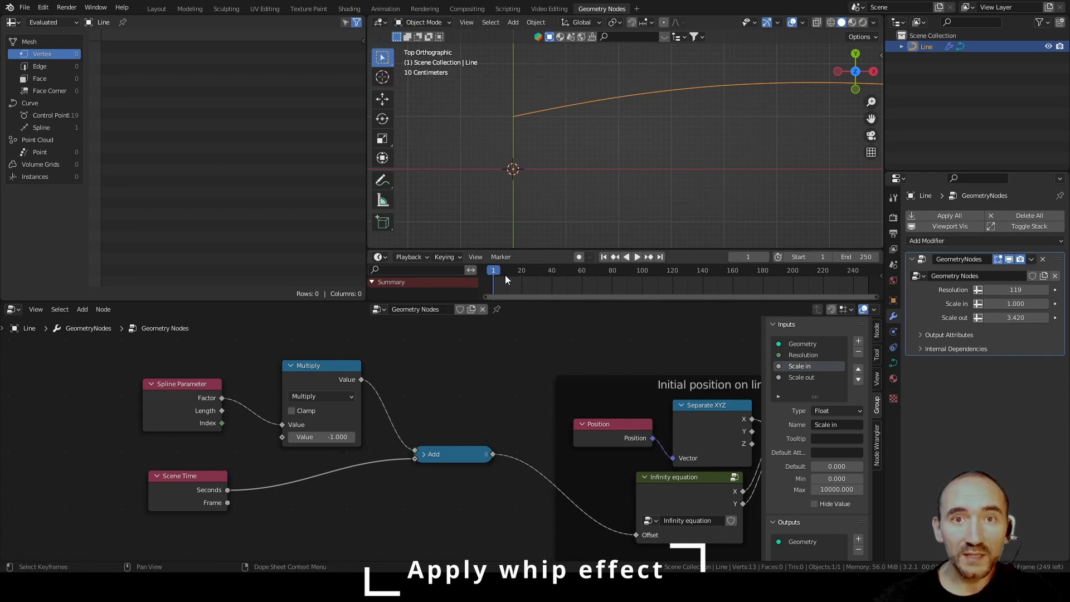
key(space)
drag(602, 276, 776, 275)
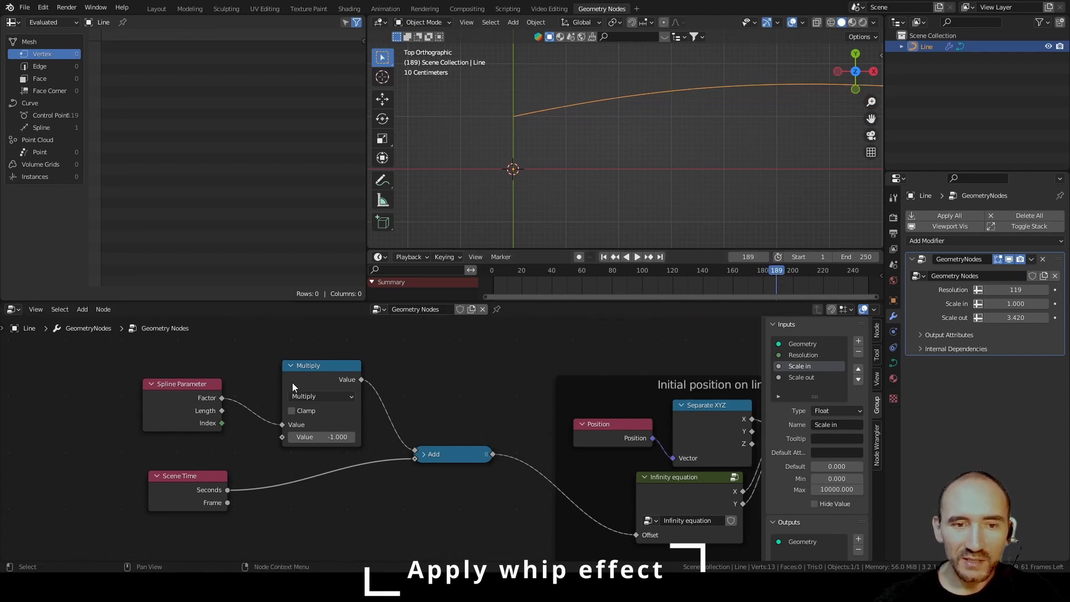
Place a copy of the Group Input node below the Scene Time node.
scroll(256, 453, down, 2)
middle_drag(295, 462, 346, 432)
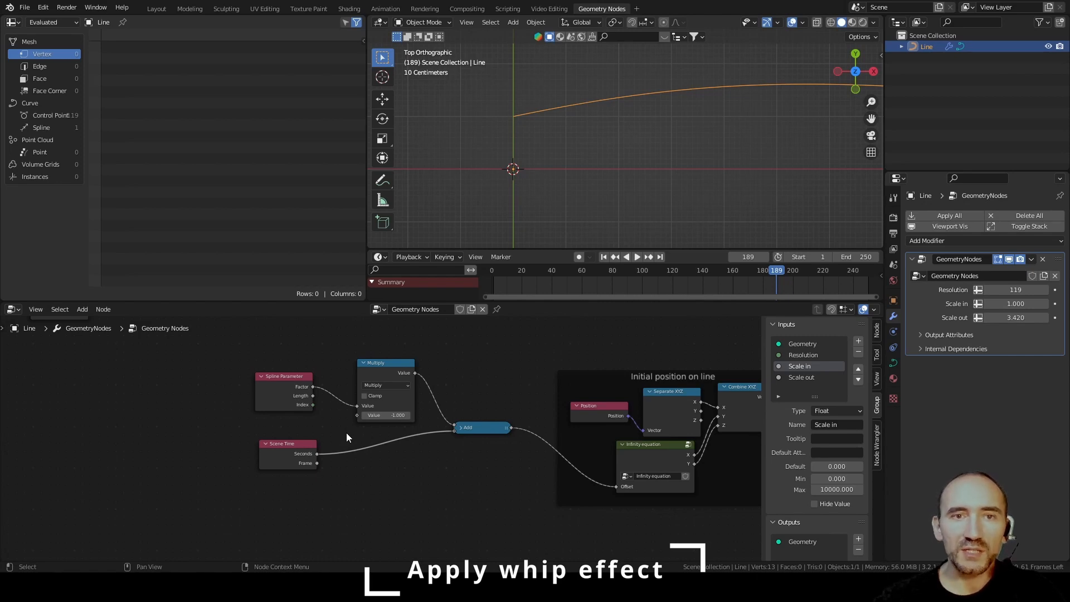
scroll(691, 151, down, 3)
shift+middle_drag(691, 150, 558, 159)
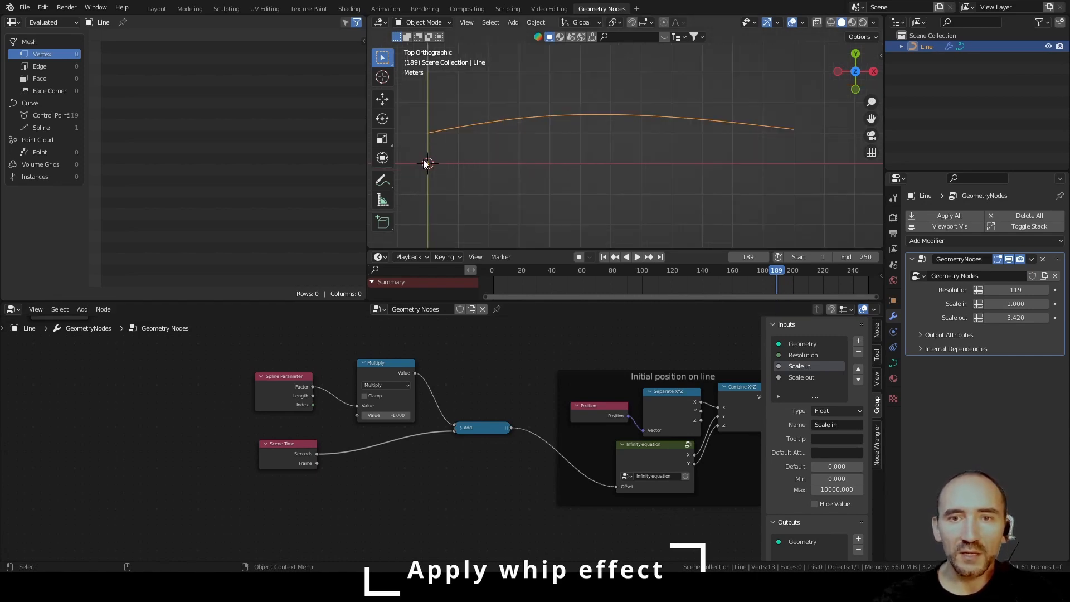
scroll(383, 473, down, 2)
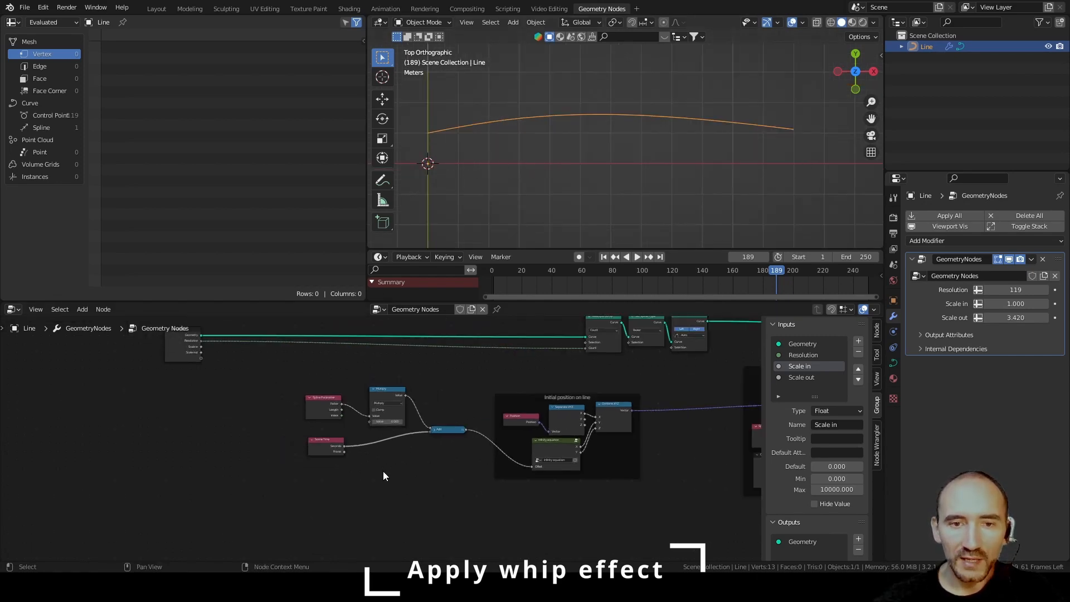
drag(176, 343, 317, 476)
scroll(374, 437, up, 4)
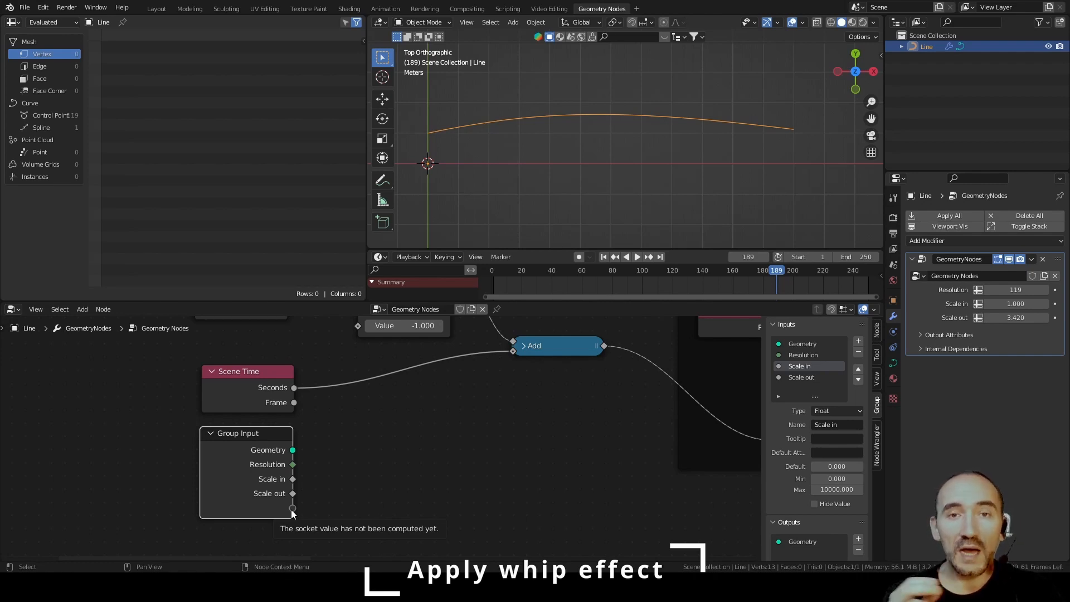
Add a Divide node that divides Scene Time's Seconds by a new input exposed on the copied Group Input node.
drag(294, 387, 377, 424)
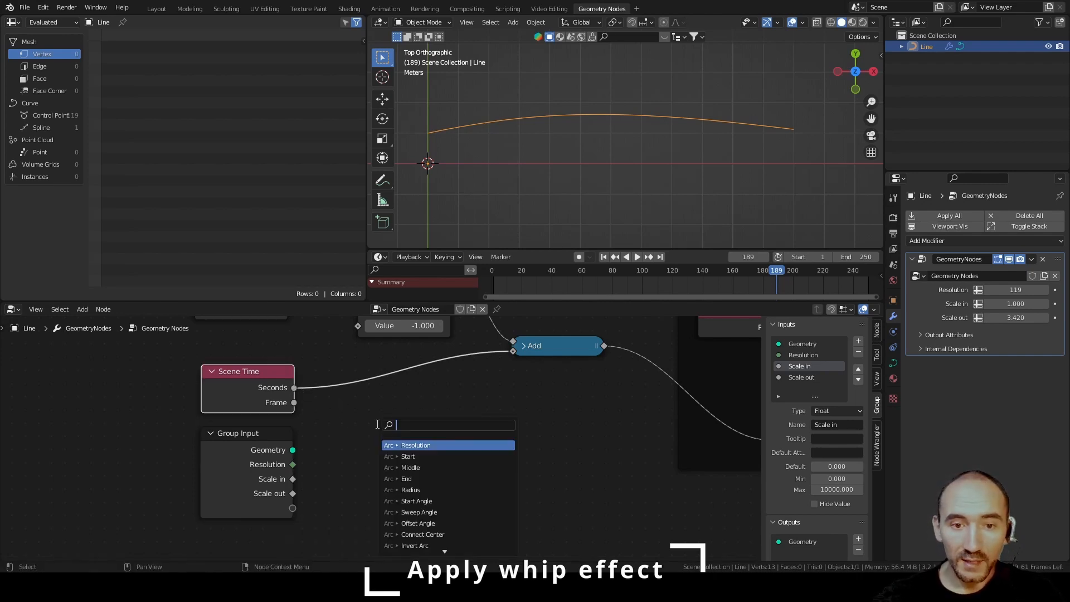
text(div)
key(Return)
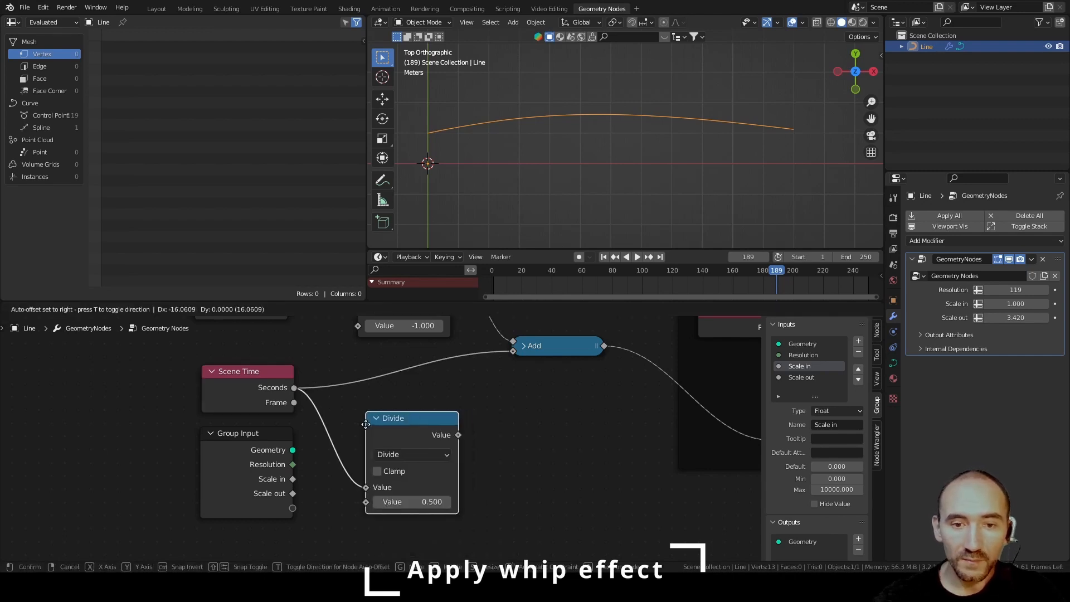
click(356, 424)
drag(293, 508, 327, 488)
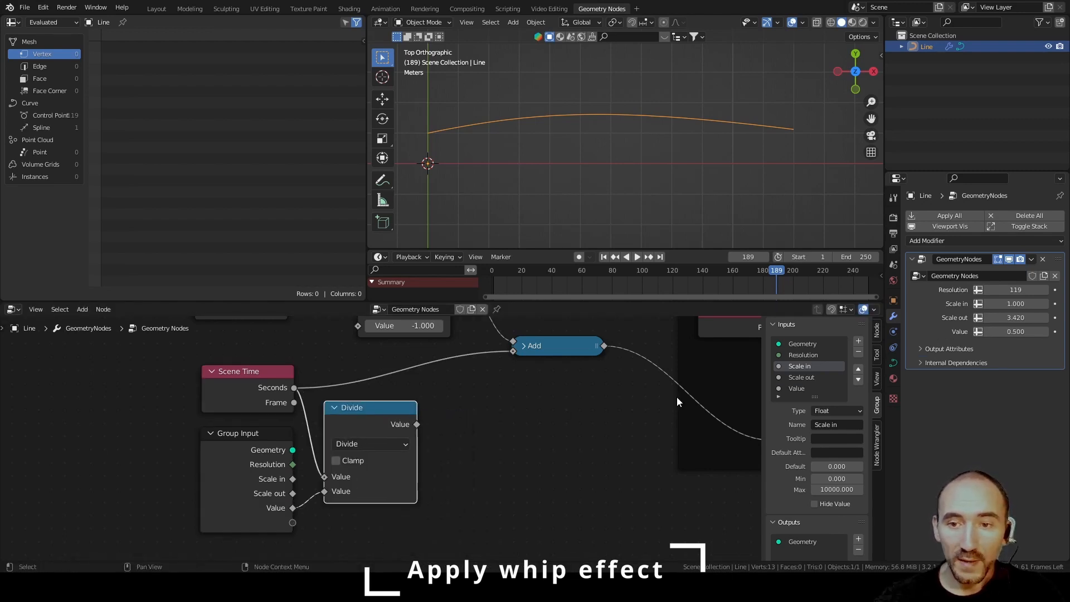
Name the new group input Duration with a minimum of 0, and connect the Divide result to the Add node.
click(808, 388)
click(836, 424)
text(Duration)
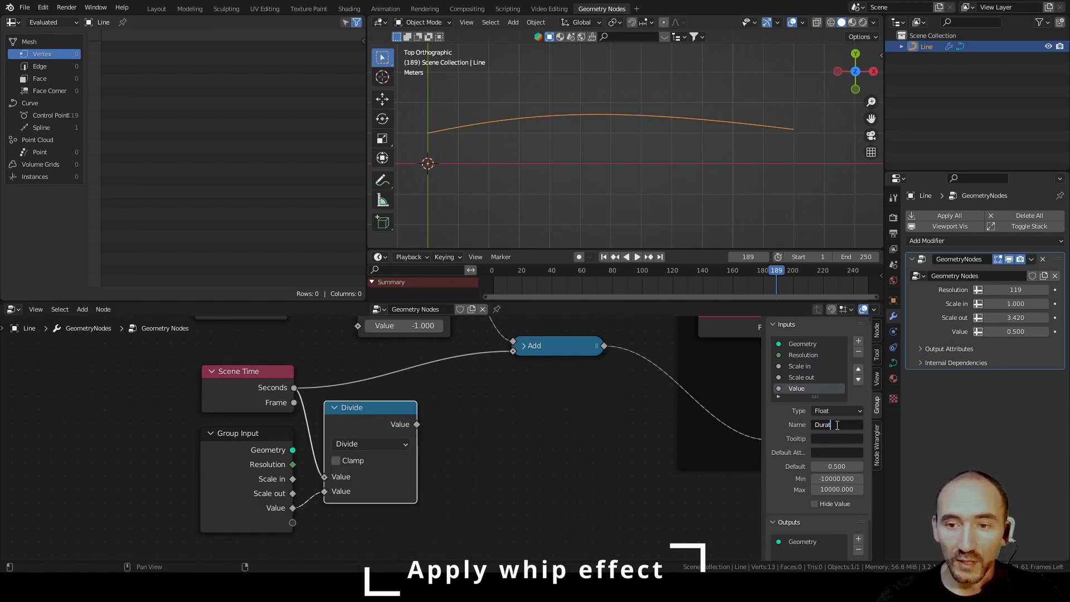
key(Return)
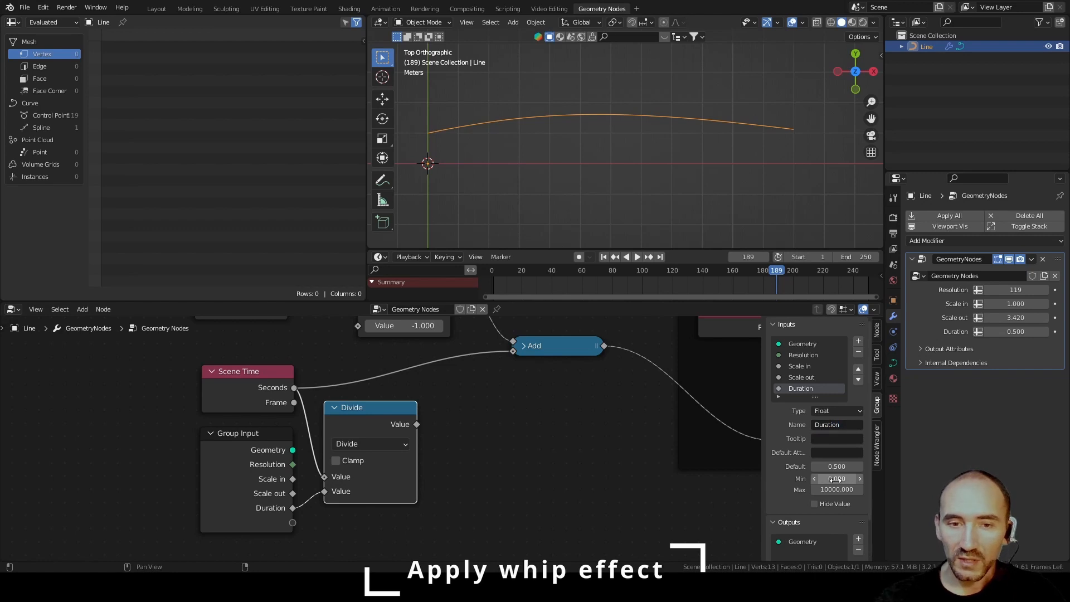
drag(416, 425, 512, 352)
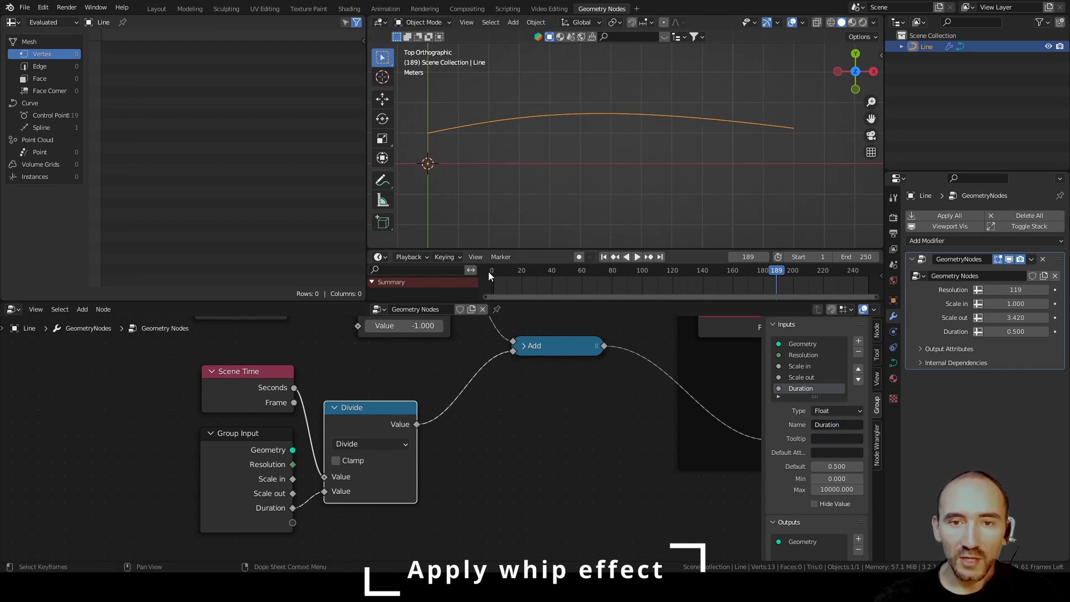
Scrub and play through about the first 30 frames, check the scene's frame rate, and return to frame 1.
drag(489, 272, 521, 268)
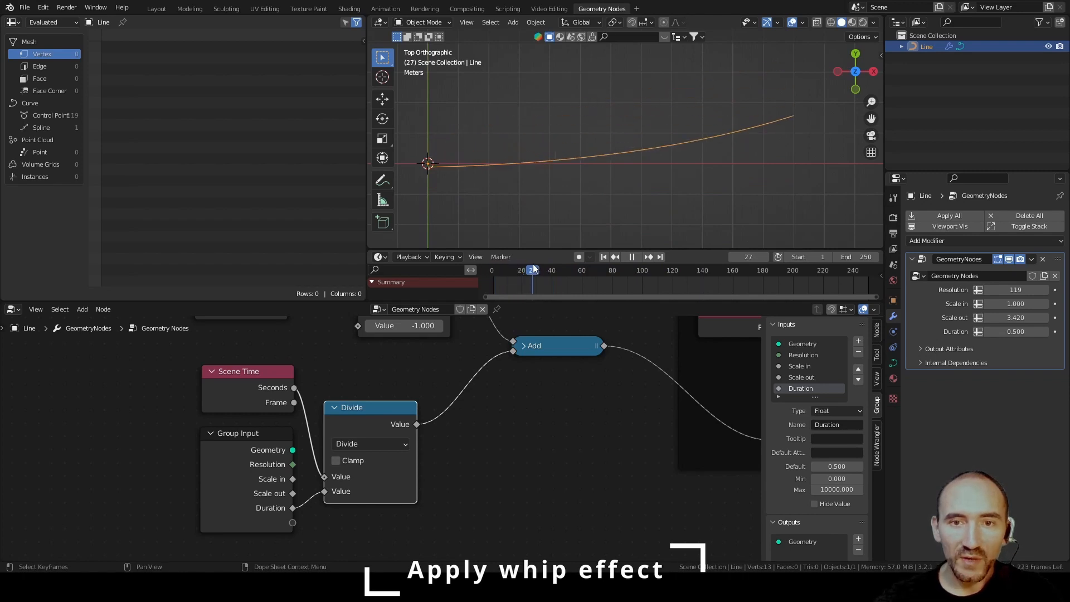
key(space)
click(893, 232)
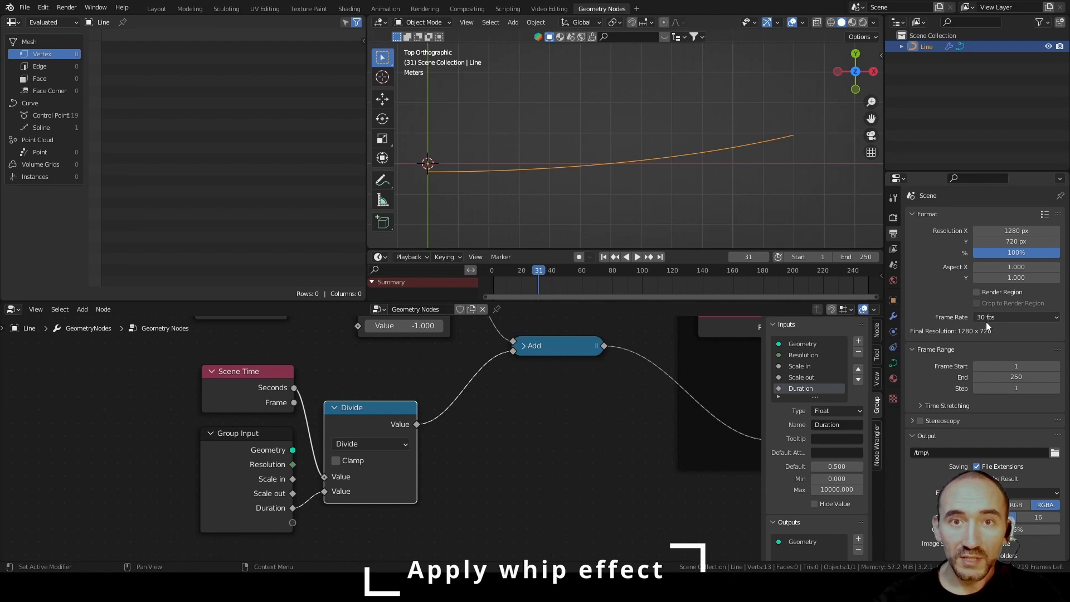
drag(536, 272, 494, 271)
key(space)
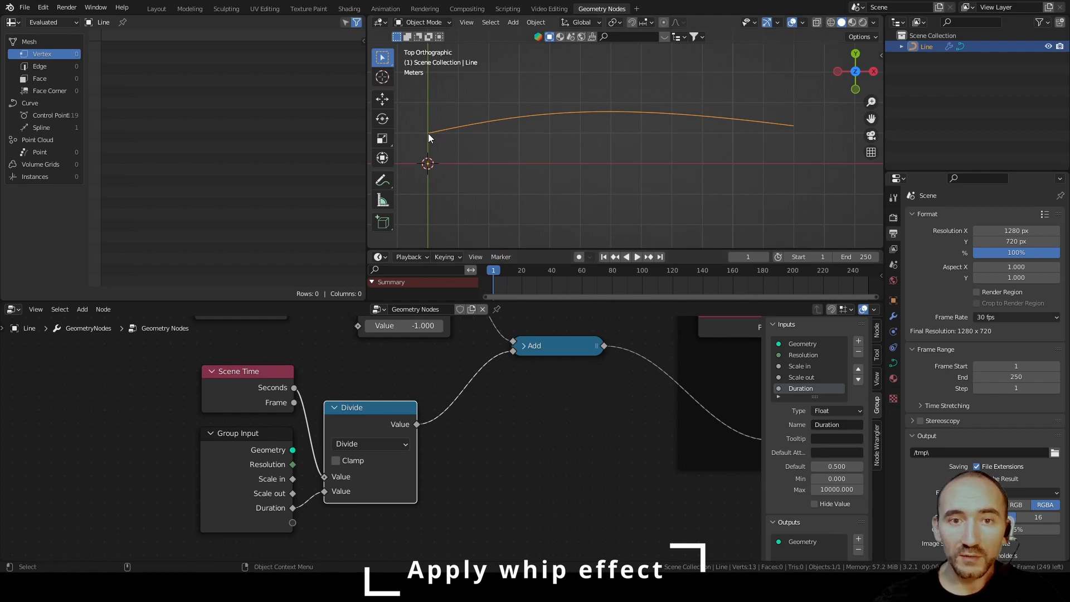
Sketch an infinity symbol with crossing horizontal and vertical axes below the line using the Annotate tool.
key(shift+space)
key(d)
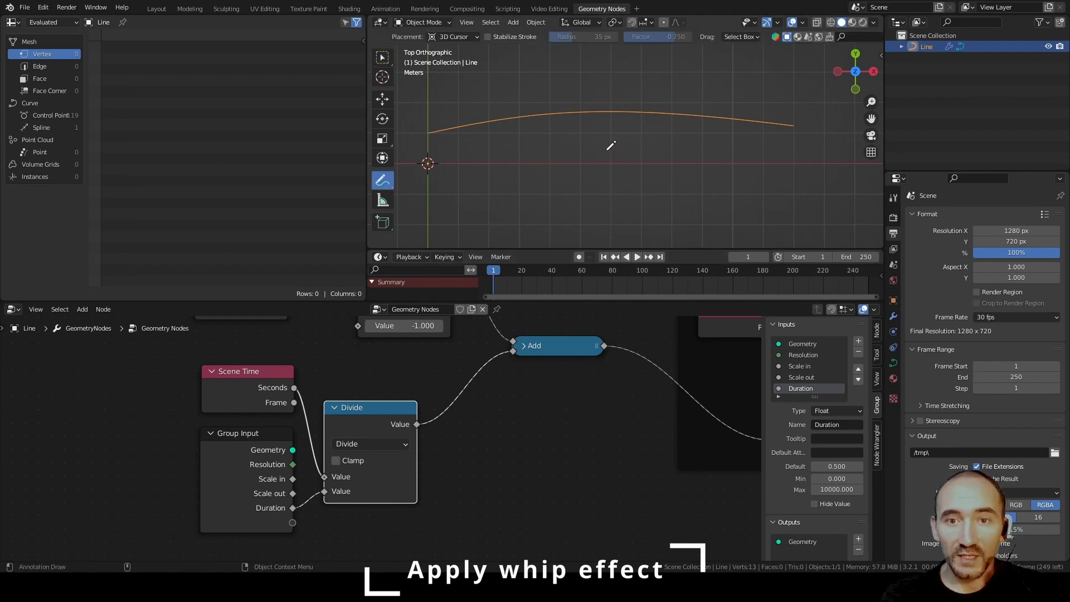
drag(608, 148, 604, 153)
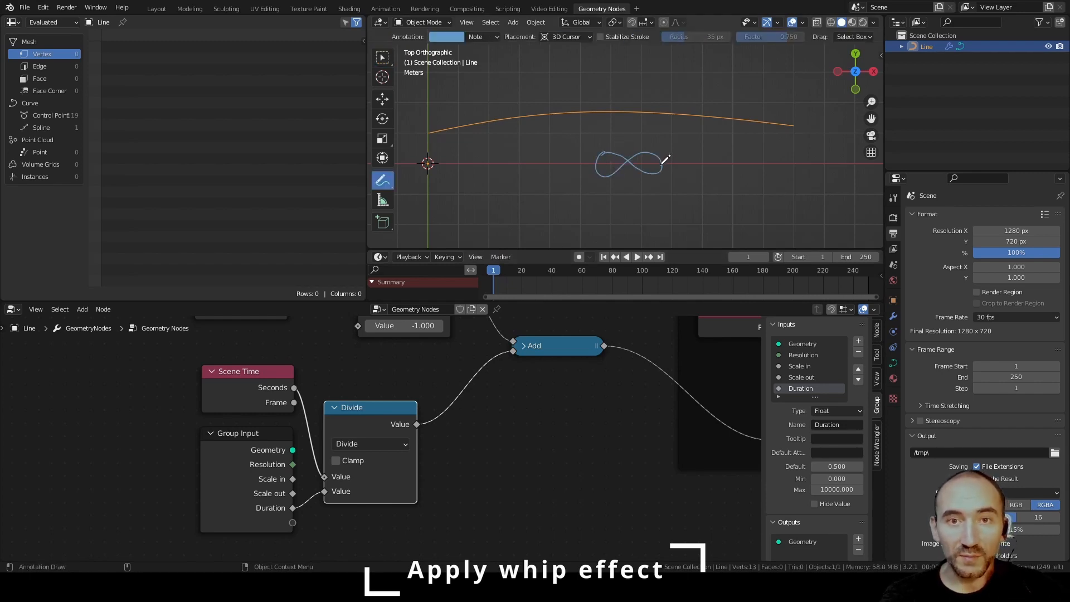
mouse_move(623, 137)
mouse_down()
mouse_move(627, 182)
mouse_move(663, 163)
mouse_up()
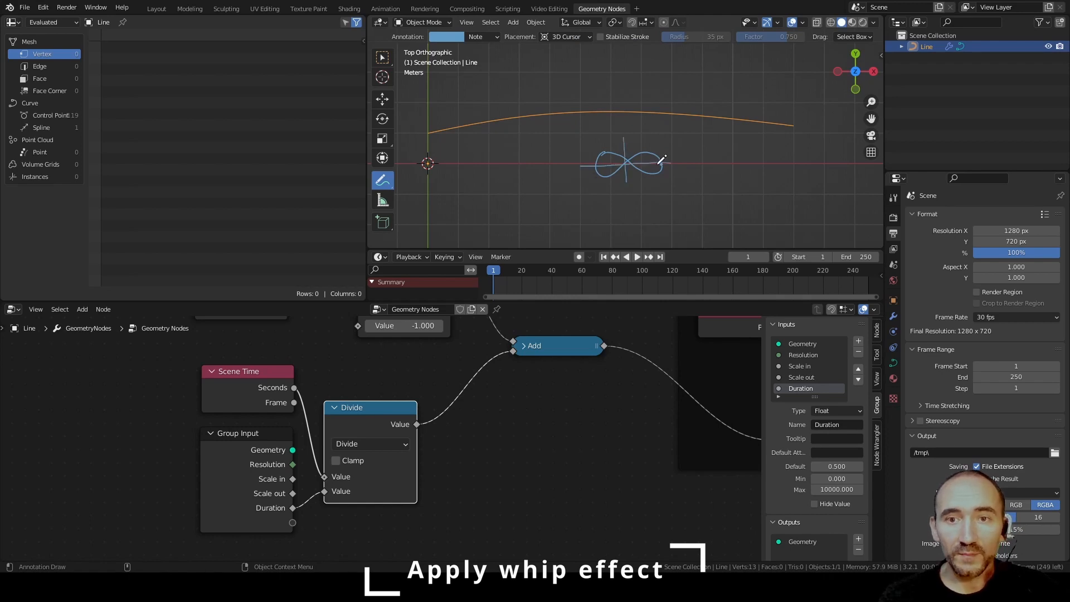
Play through frames 1 to 95 and compare the line's motion with the sketched infinity symbol.
key(space)
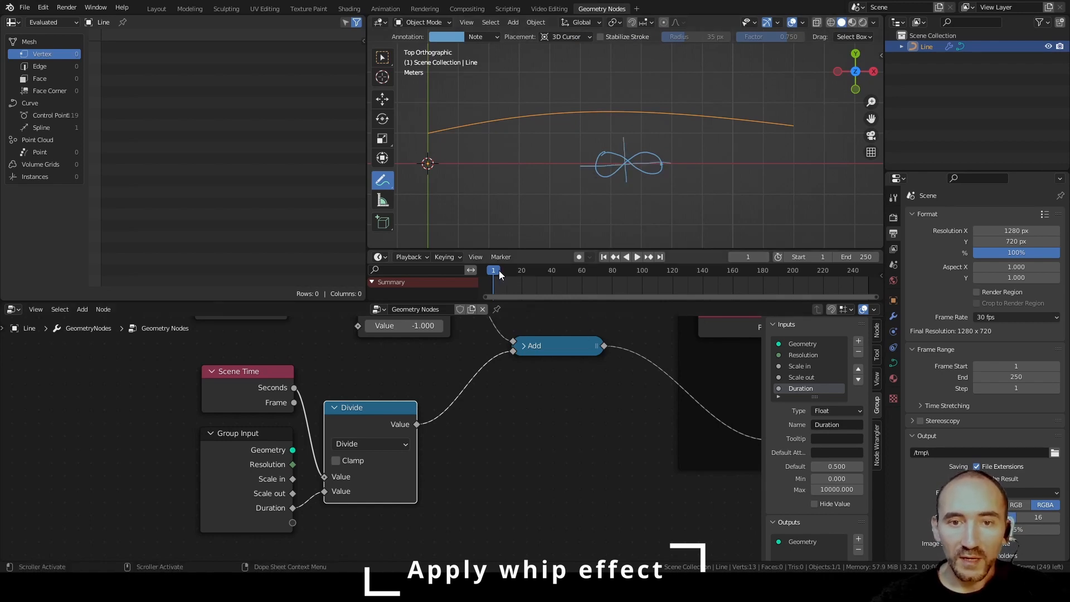
key(space)
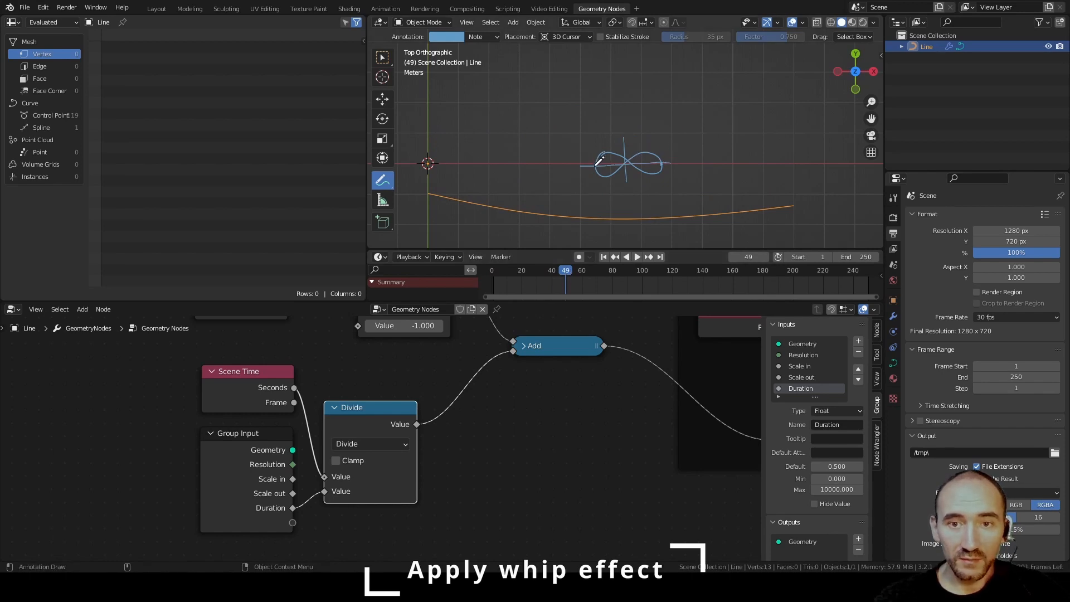
key(space)
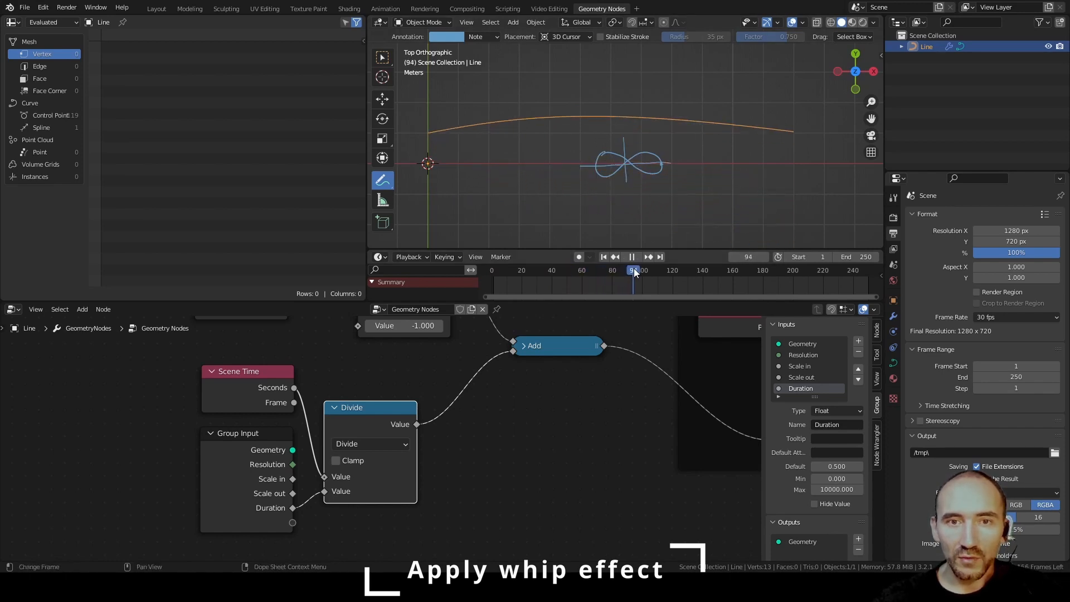
key(space)
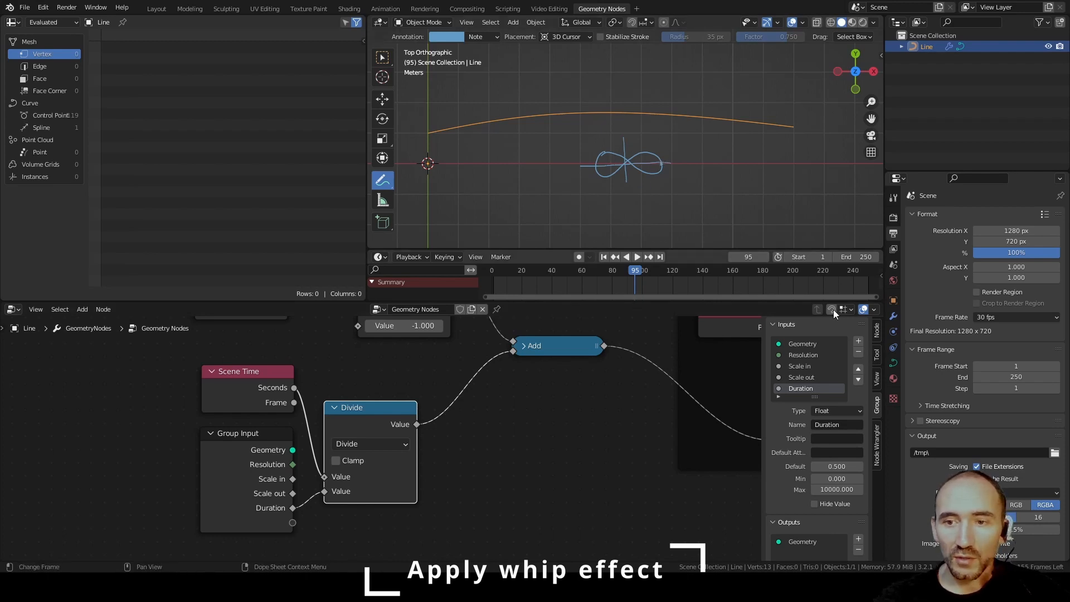
Set the Duration input of the line's GeometryNodes modifier to 1.
click(893, 316)
click(1008, 332)
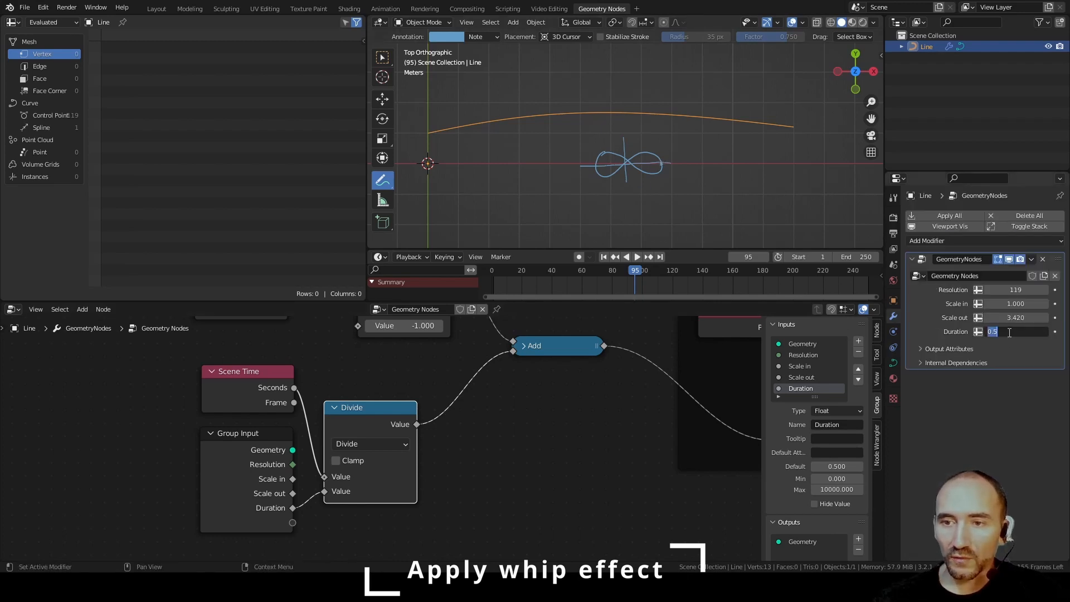
text(1)
key(Return)
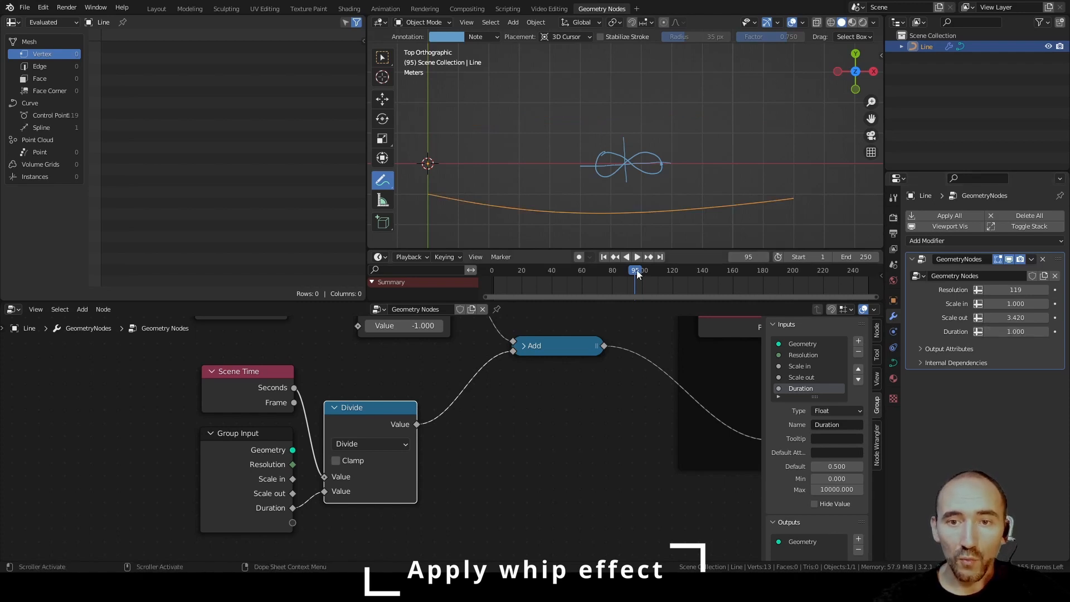
Return to frame 1 and run through the animation up to frame 186 to check the timing of the loop.
drag(636, 270, 493, 272)
key(space)
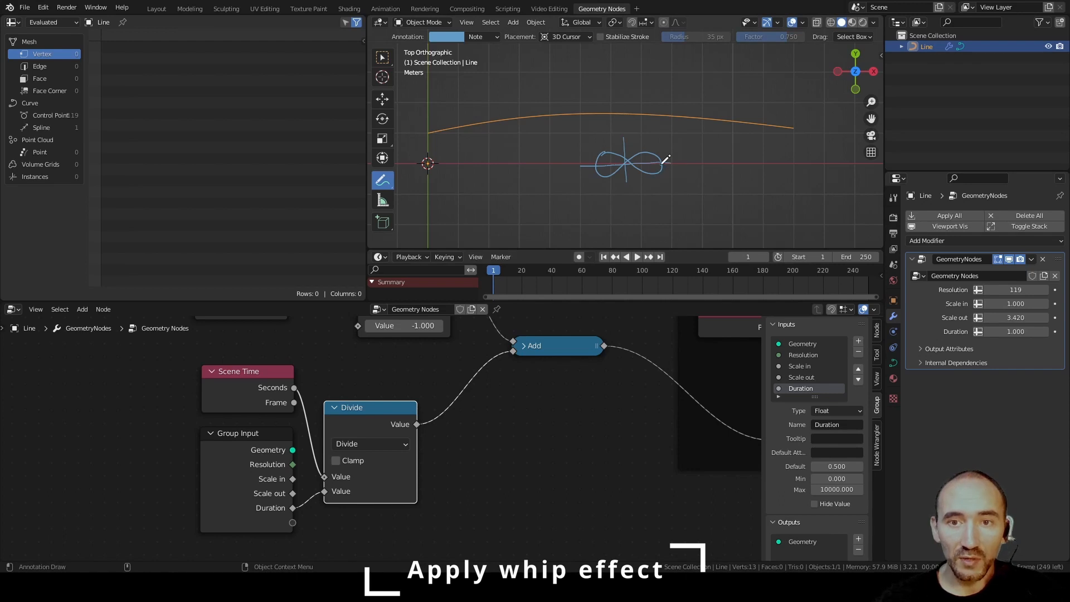
key(space)
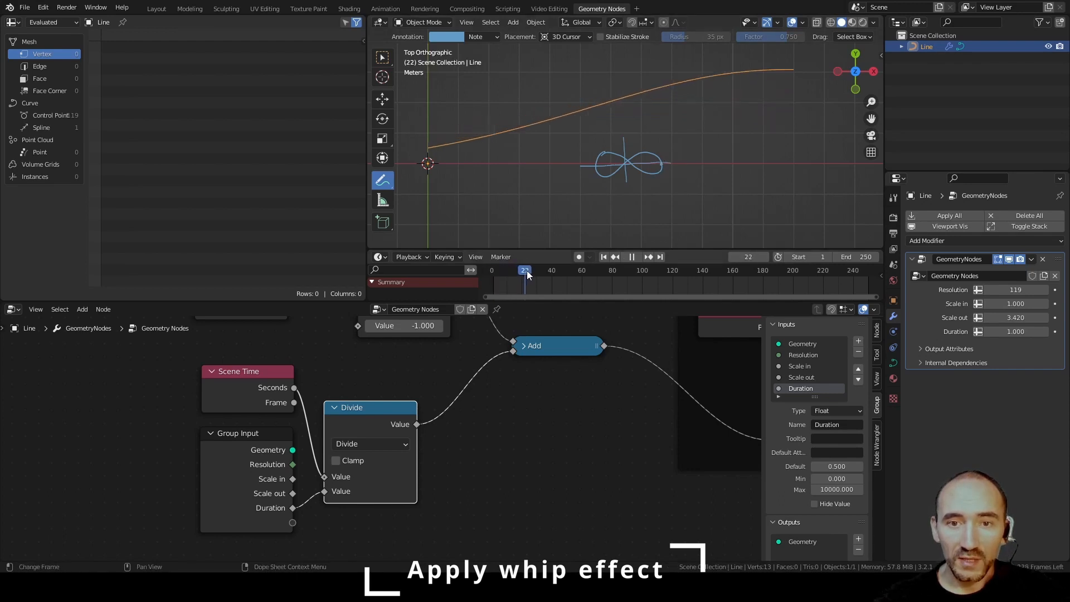
drag(544, 270, 771, 273)
key(space)
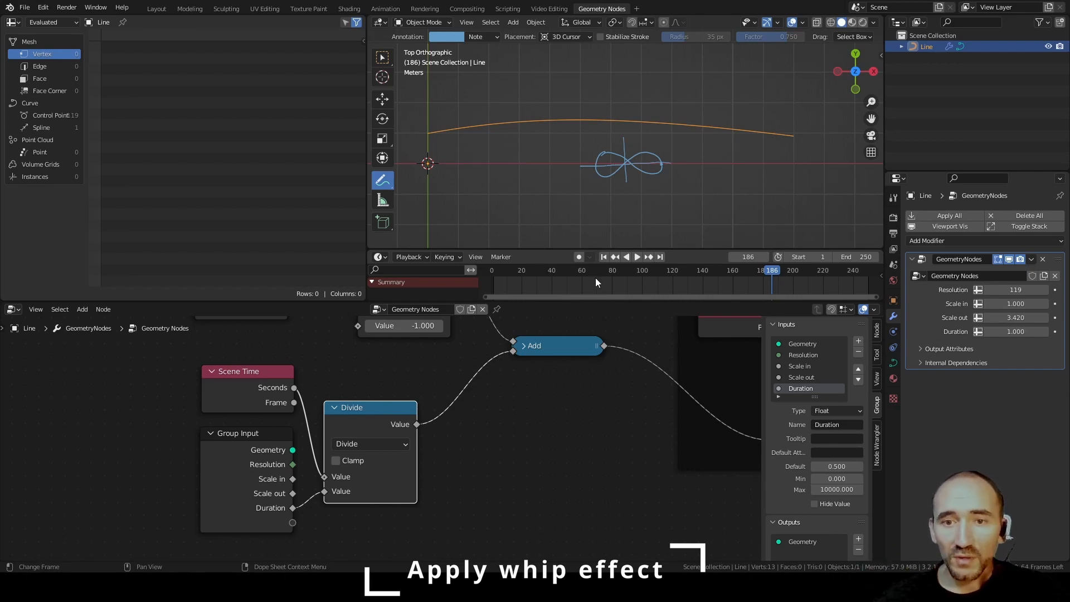
Insert a Math node set to Multiply between the Divide and Add nodes, with its second value set to 2*pi.
click(480, 413)
key(F3)
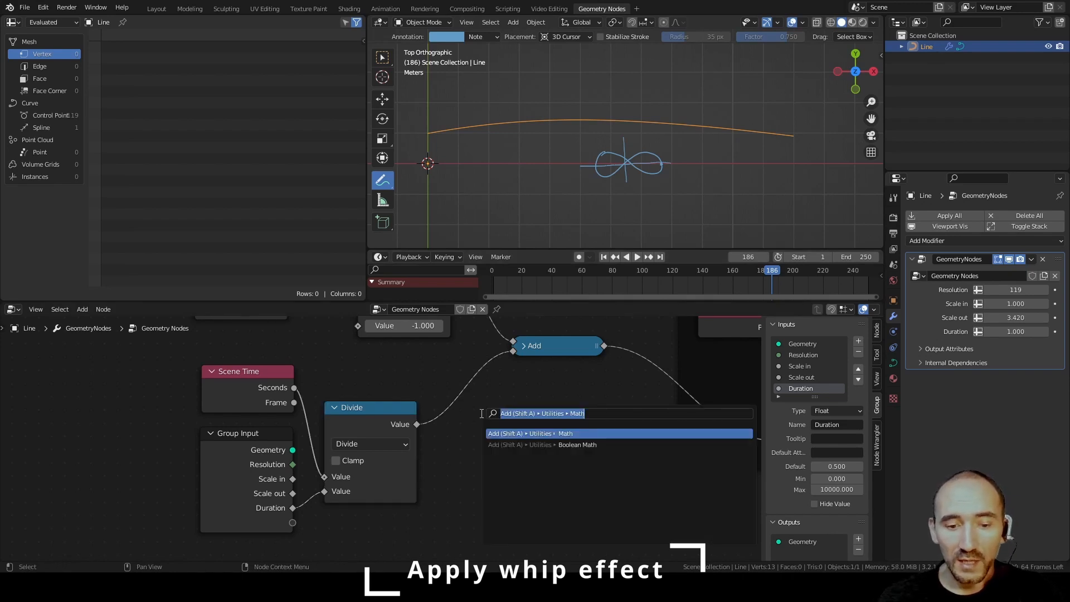
text(mat)
key(Return)
click(432, 363)
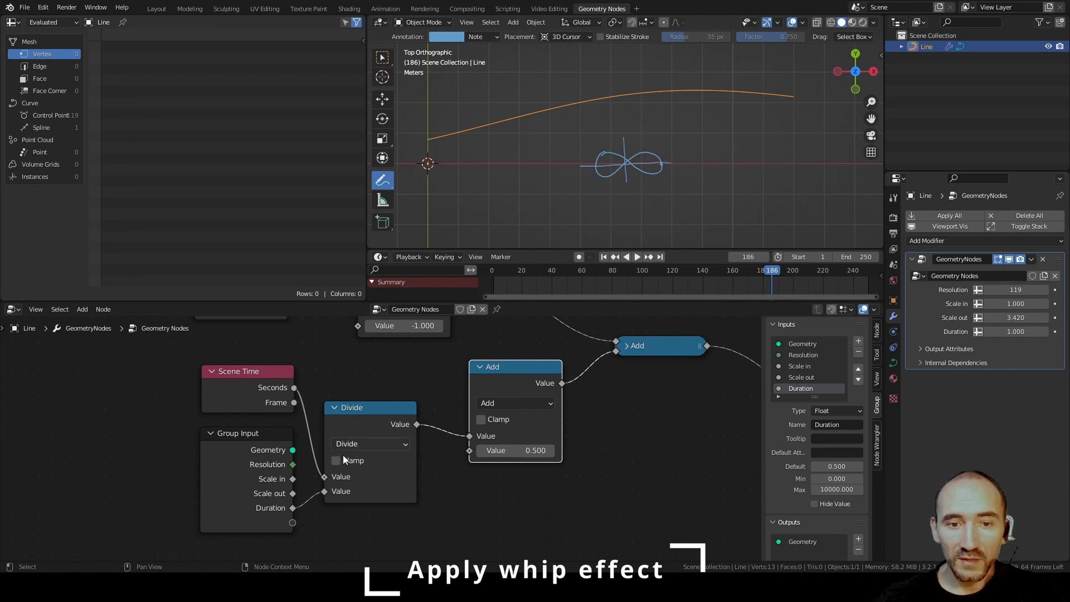
click(516, 403)
click(508, 268)
click(518, 453)
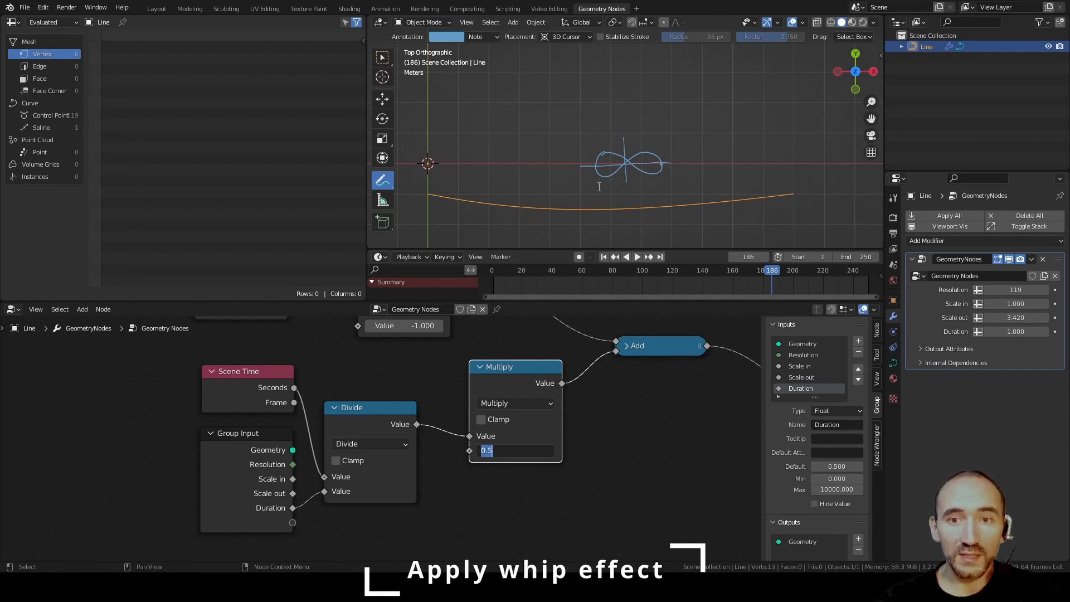
text(2*pi)
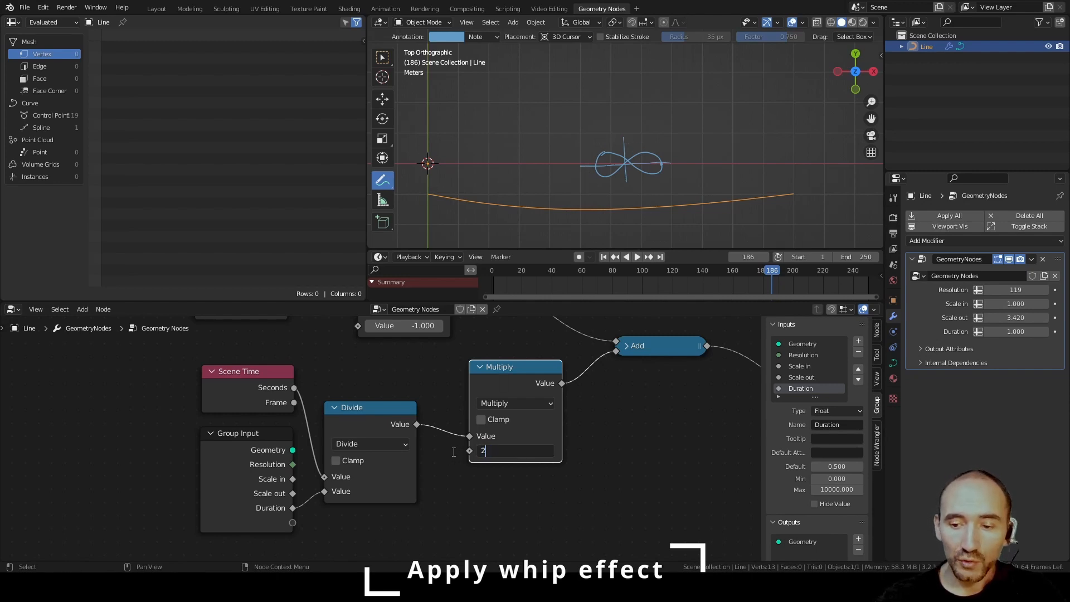
key(Return)
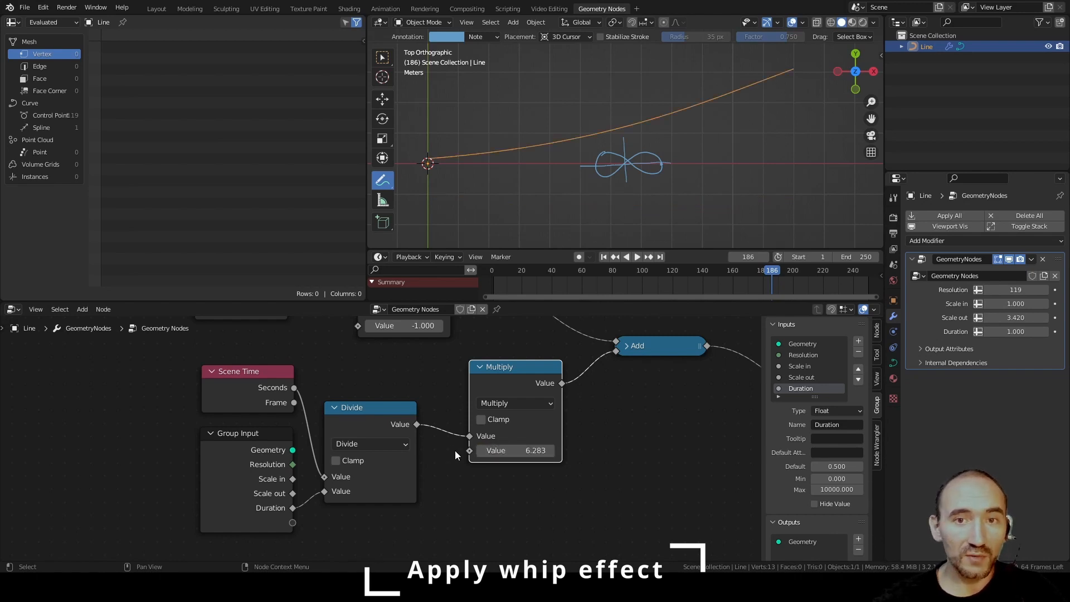
drag(490, 376, 465, 365)
Play from frame 1 to frame 30 and check the line's movement over one second.
click(493, 271)
key(space)
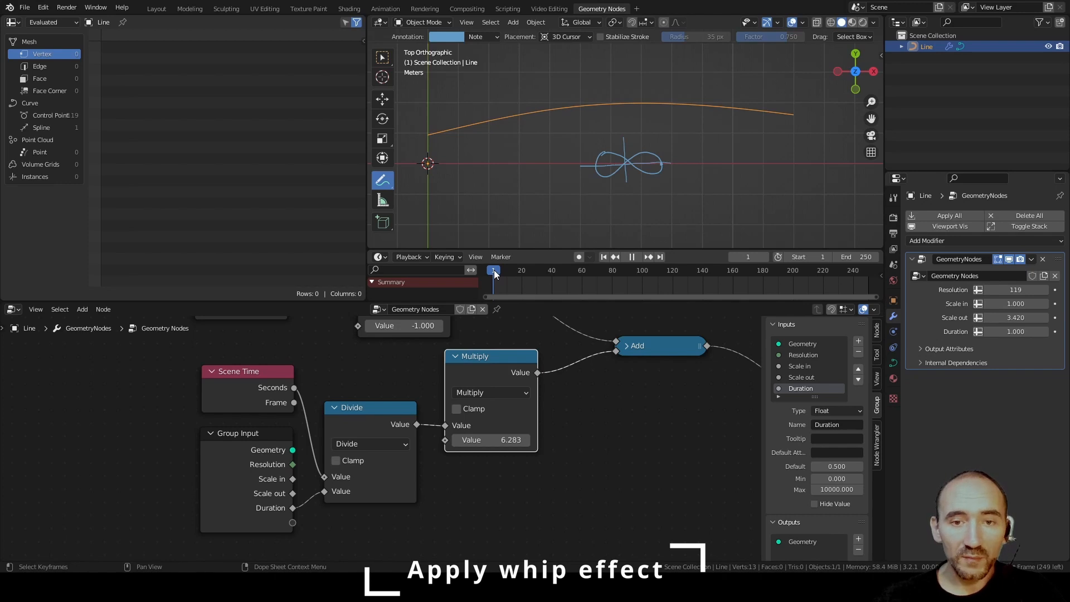
key(space)
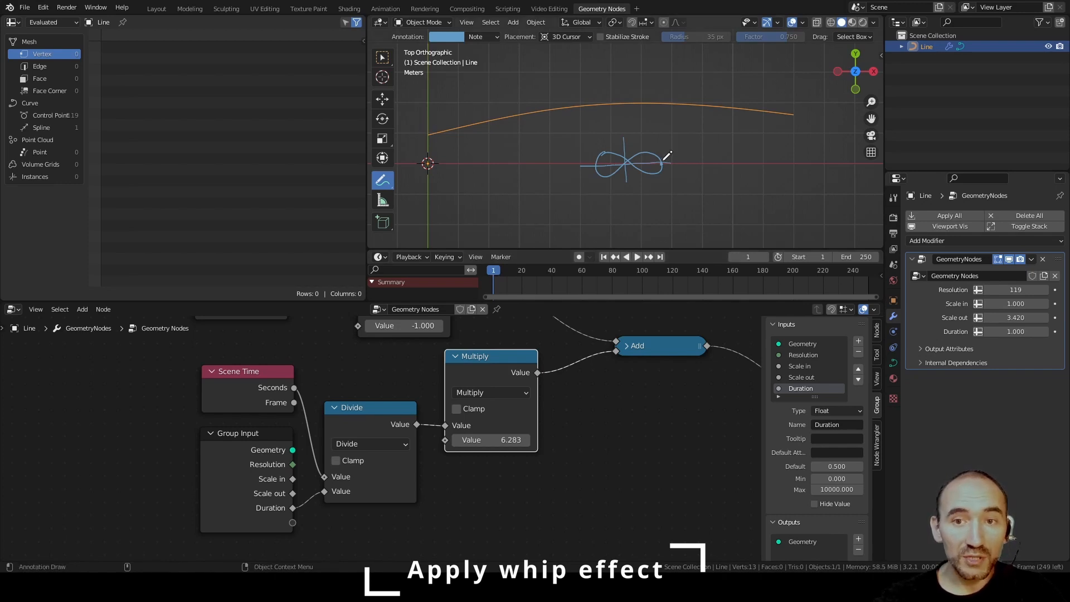
key(space)
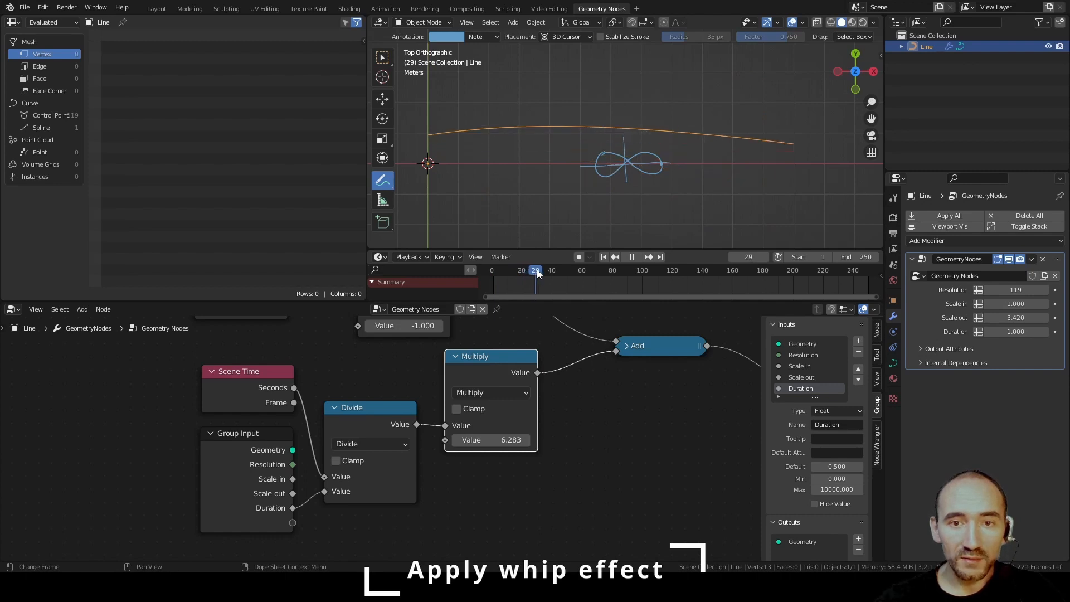
key(space)
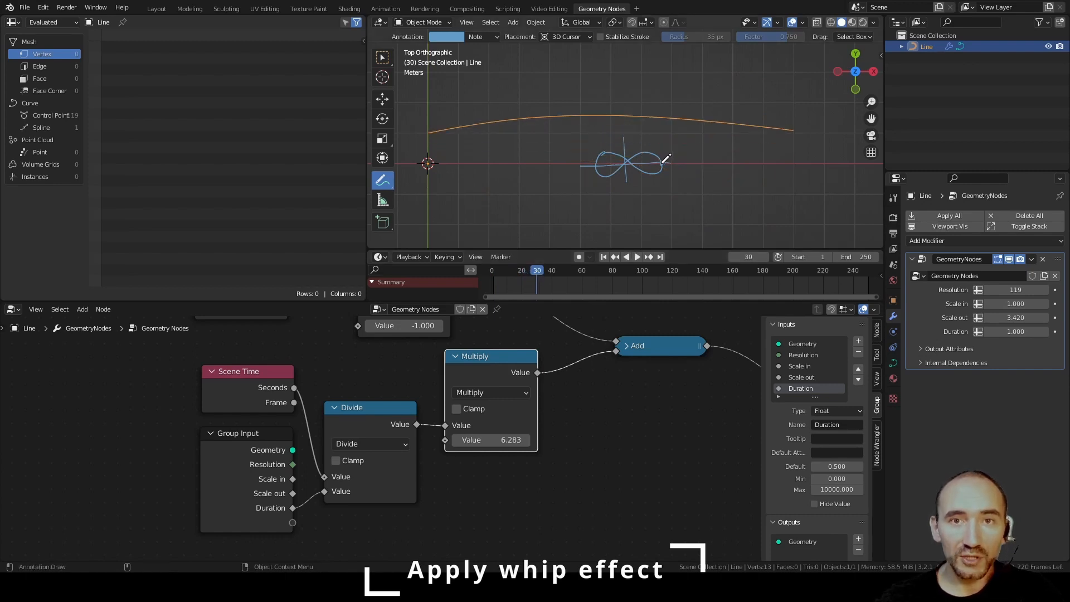
Move the two Multiply nodes and the Add node closer to the Scene Time and Spline Parameter nodes.
scroll(587, 418, down, 2)
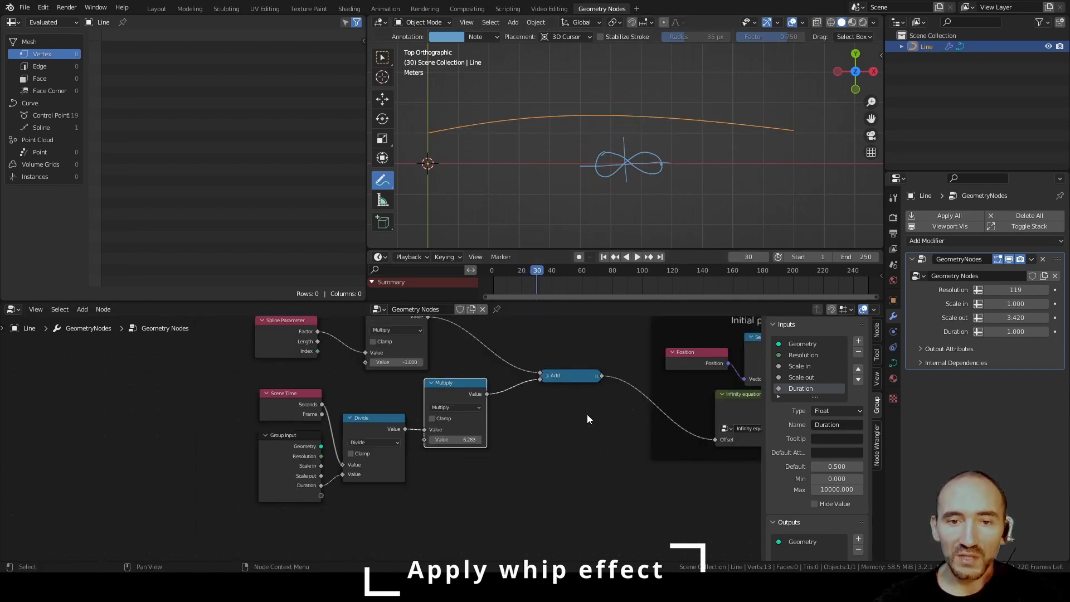
scroll(587, 419, down, 3)
drag(369, 360, 374, 379)
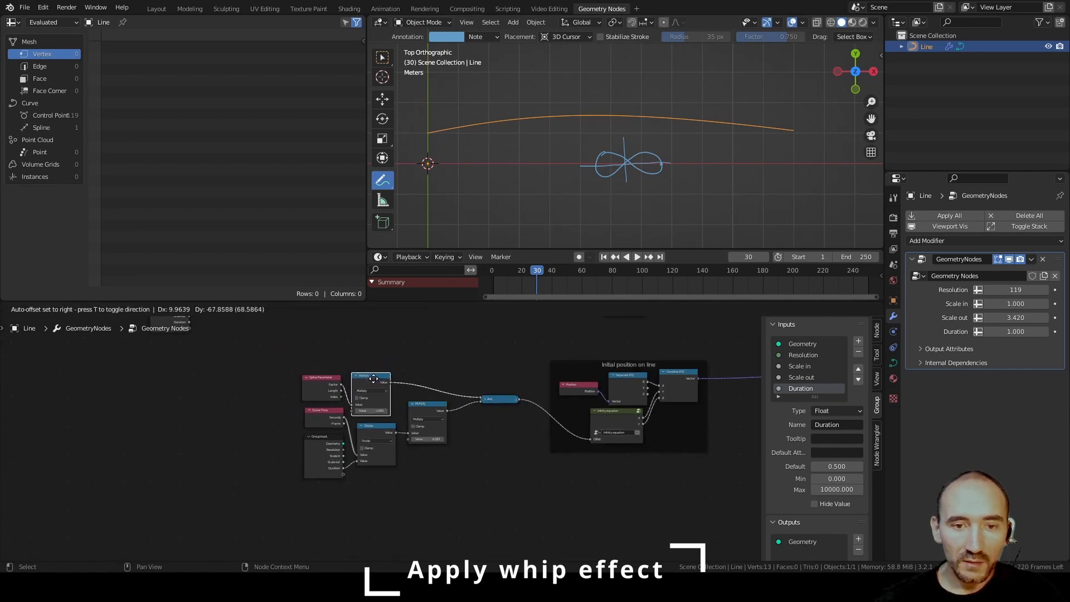
drag(490, 399, 459, 400)
drag(428, 405, 422, 405)
Enclose the Spline Parameter, Scene Time, Group Input and connected math nodes in a frame labelled "Whip effect on the line".
scroll(421, 405, up, 4)
drag(234, 353, 434, 441)
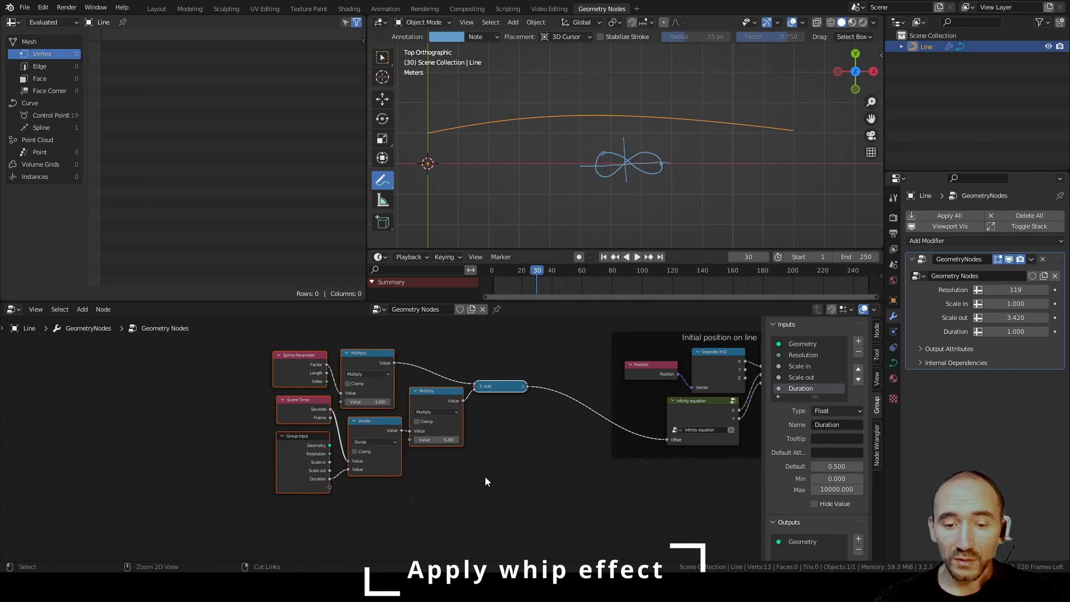
key(ctrl+j)
key(F2)
text(Whip e)
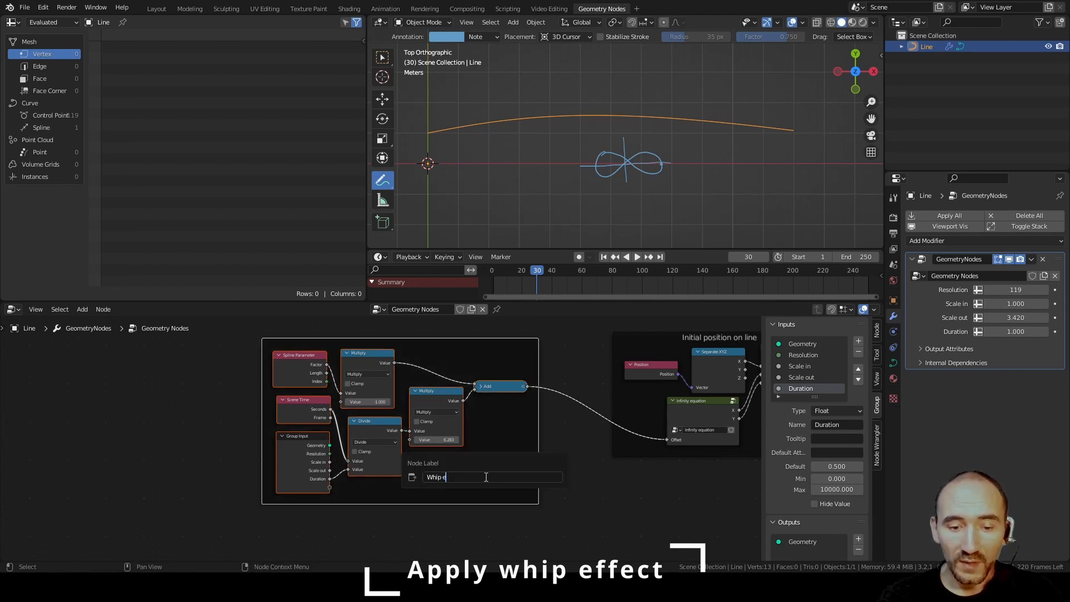
text(ffect on the line)
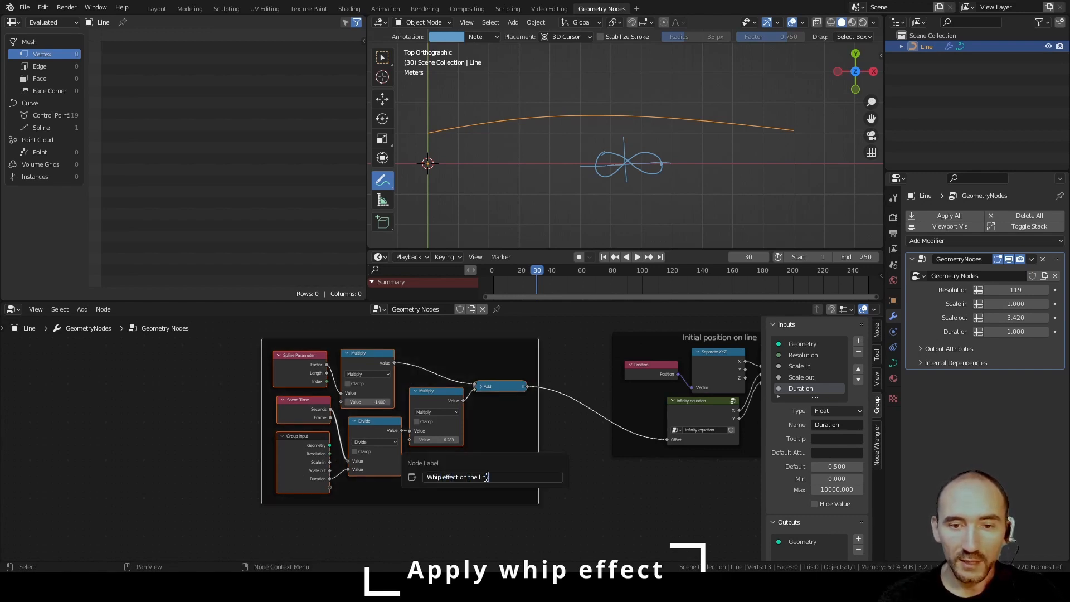
key(Return)
Duplicate the 2*pi Multiply node, insert the copy before the Add node, and expose its second value as a new group input.
scroll(503, 466, up, 1)
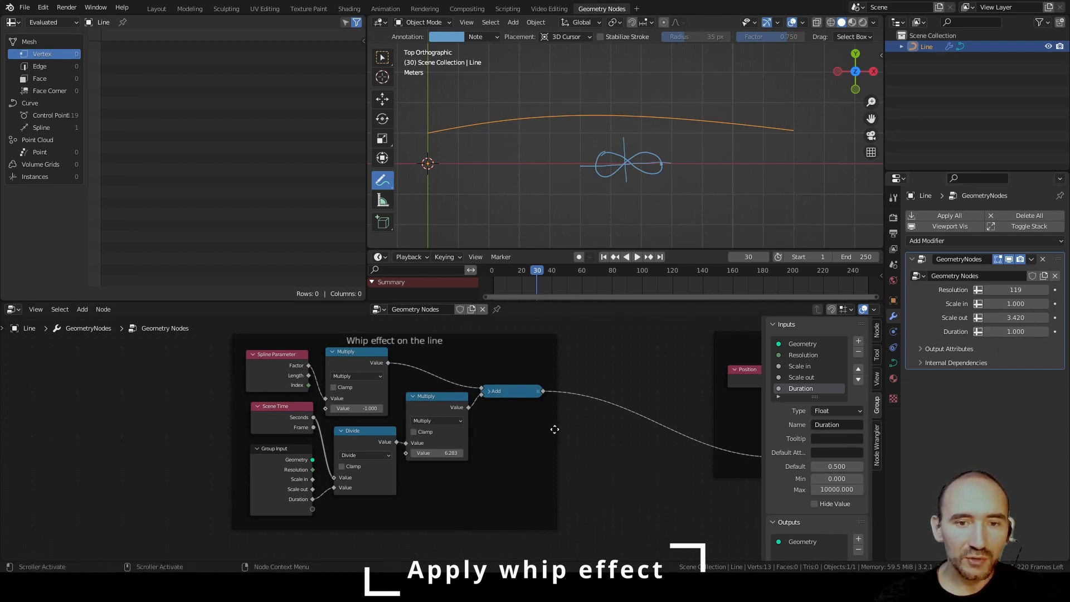
scroll(530, 429, up, 2)
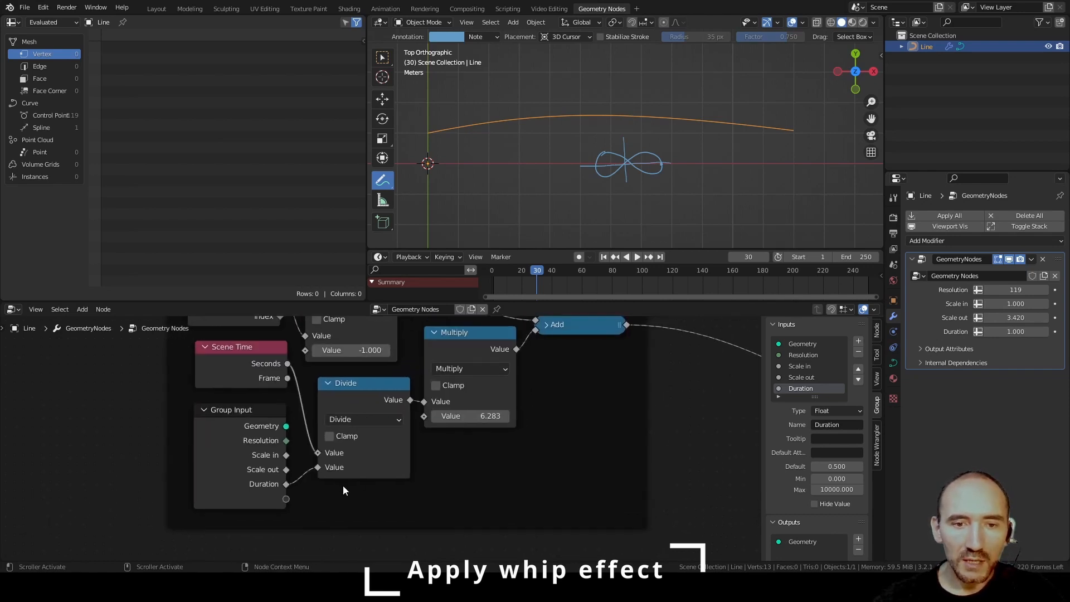
click(453, 342)
key(shift+d)
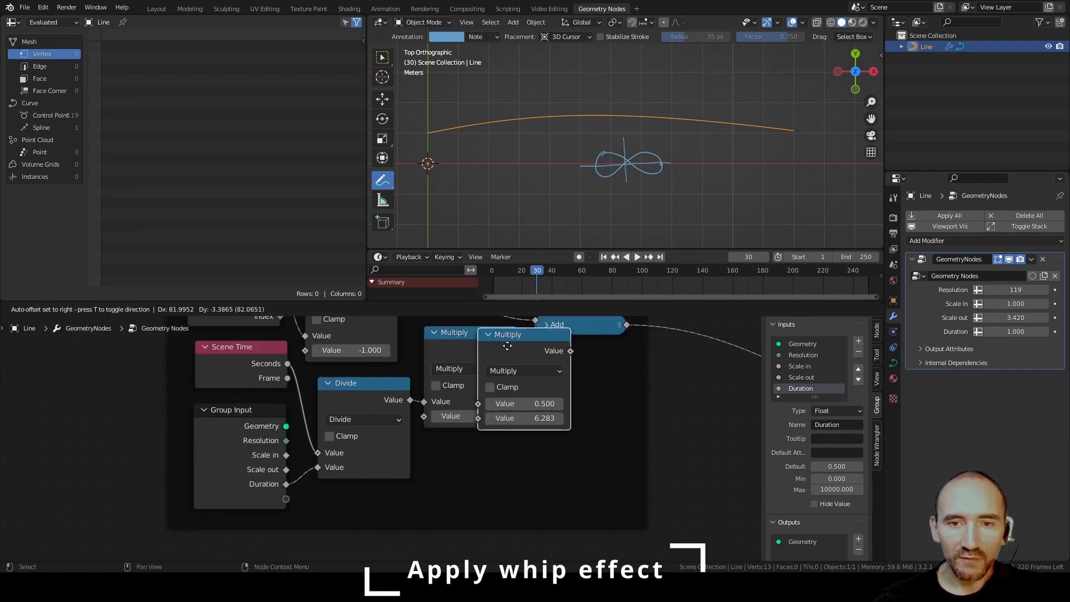
click(598, 343)
drag(568, 415, 290, 498)
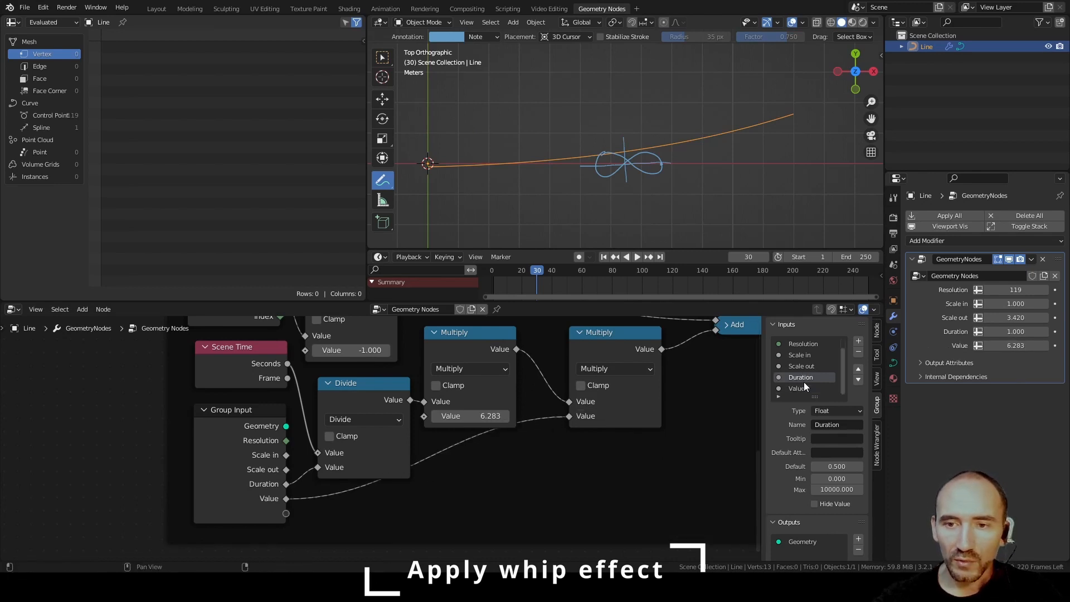
Name the new group input Speed with a minimum of 0, and tidy up by collapsing the Divide and duplicated Multiply nodes.
click(797, 388)
click(830, 425)
text(Speed)
key(Return)
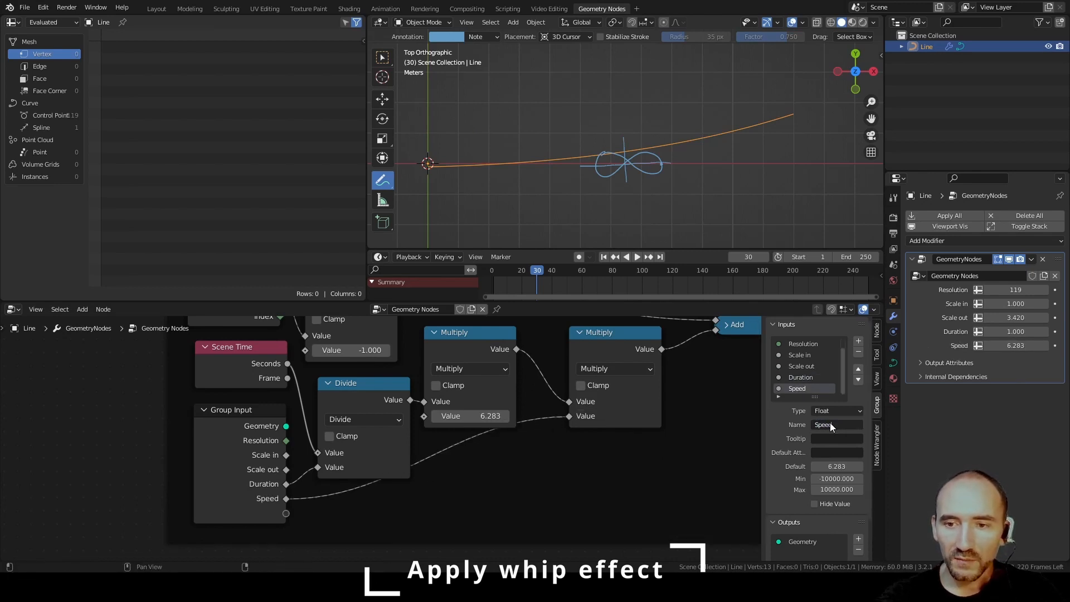
click(836, 478)
text(0)
key(Return)
drag(595, 337, 549, 389)
click(540, 363)
Set the modifier's Speed to 1 and scrub between frames 29 and 30.
click(1015, 346)
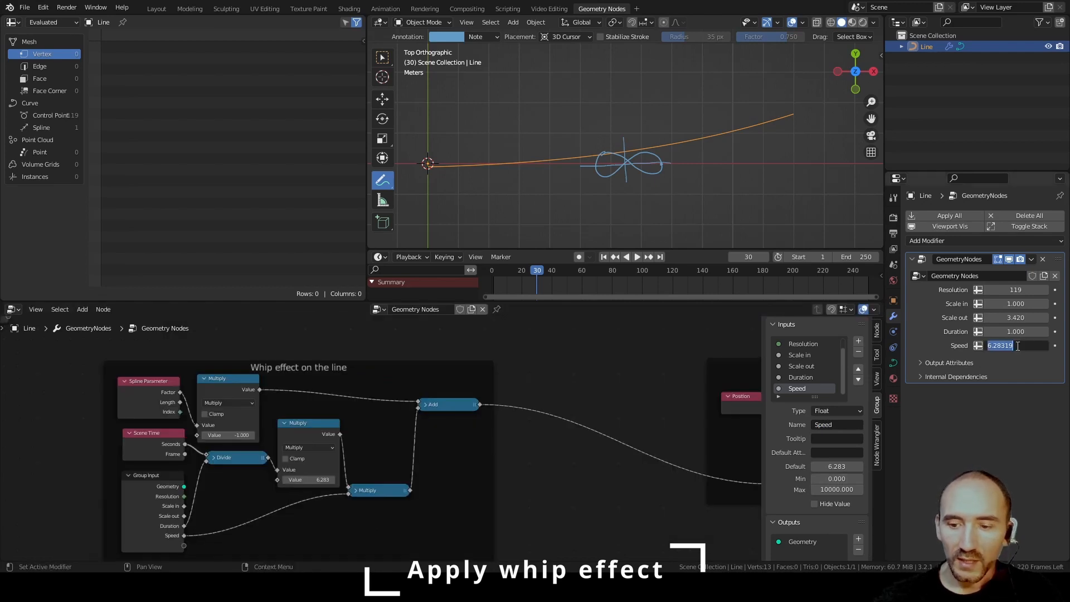
text(19)
key(Return)
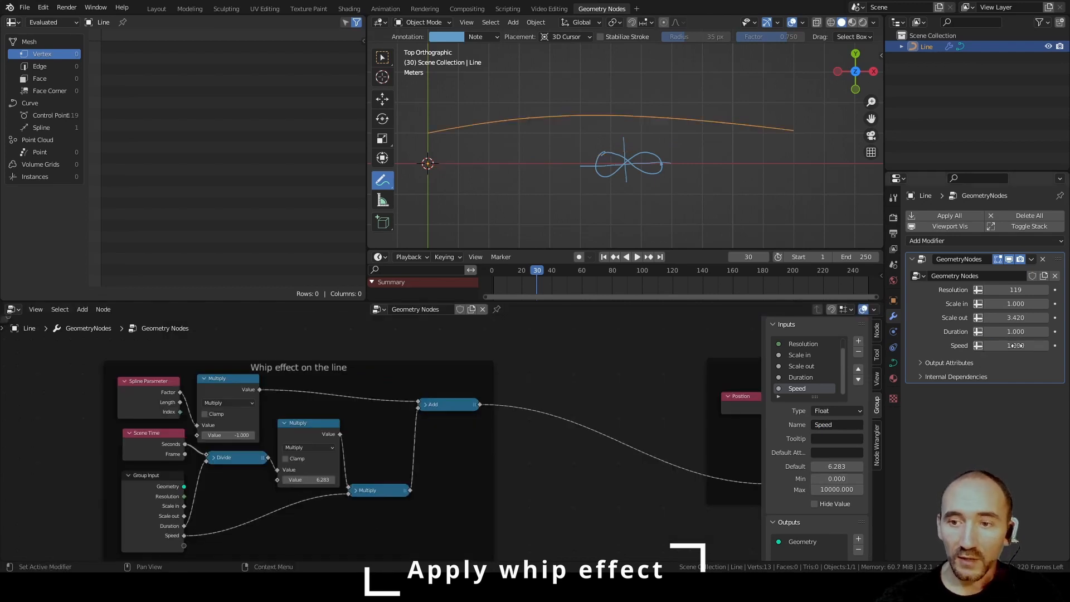
drag(537, 270, 534, 269)
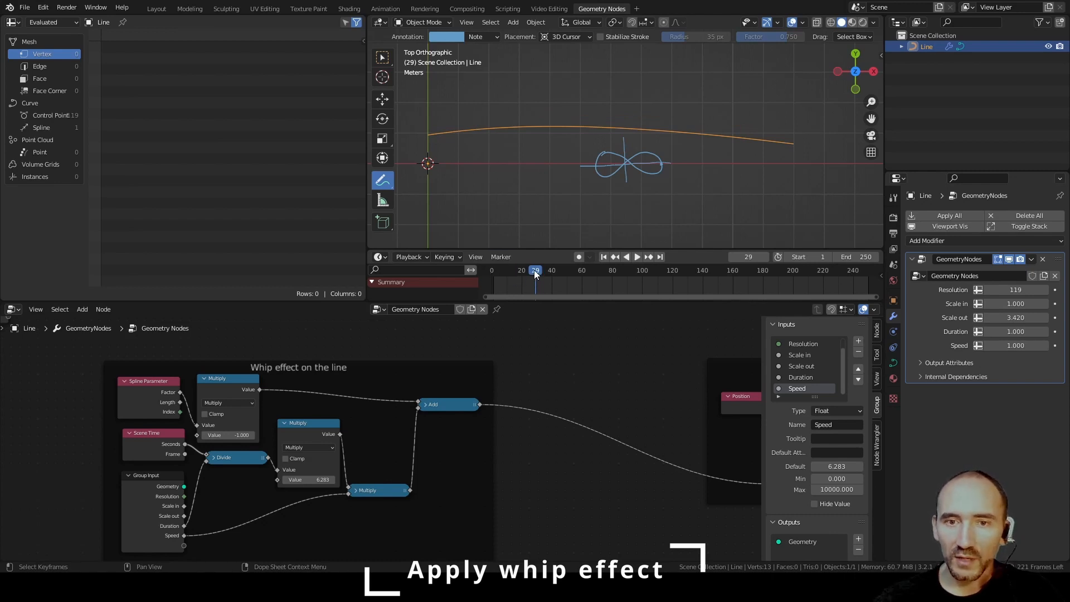
drag(534, 270, 536, 270)
Set the modifier's Speed to 2 and review the animation from frame 1 to frame 30.
click(1010, 345)
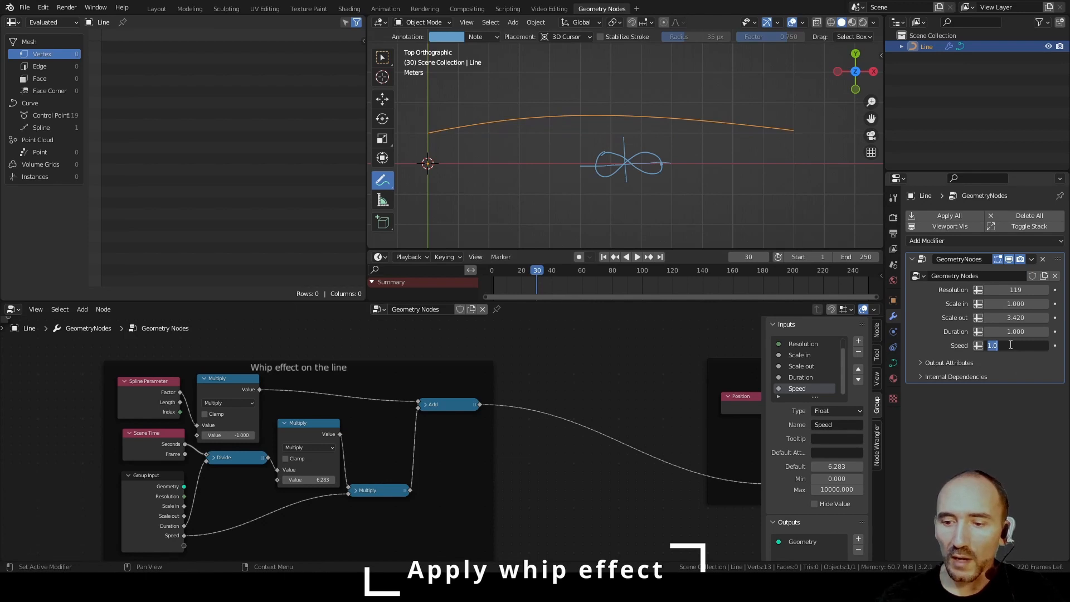
text(2)
key(Return)
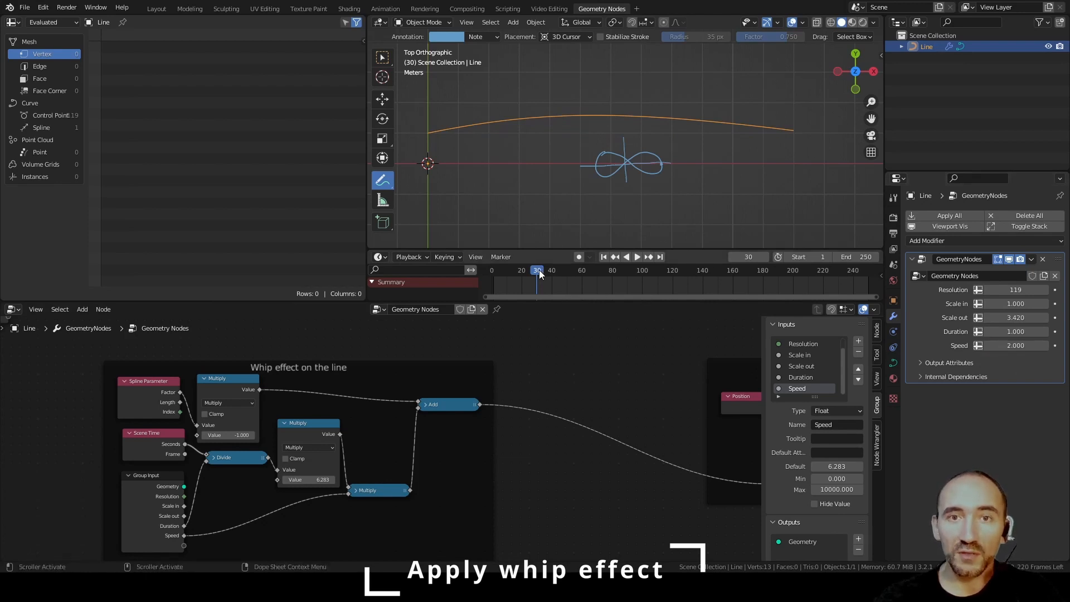
drag(540, 270, 494, 271)
key(space)
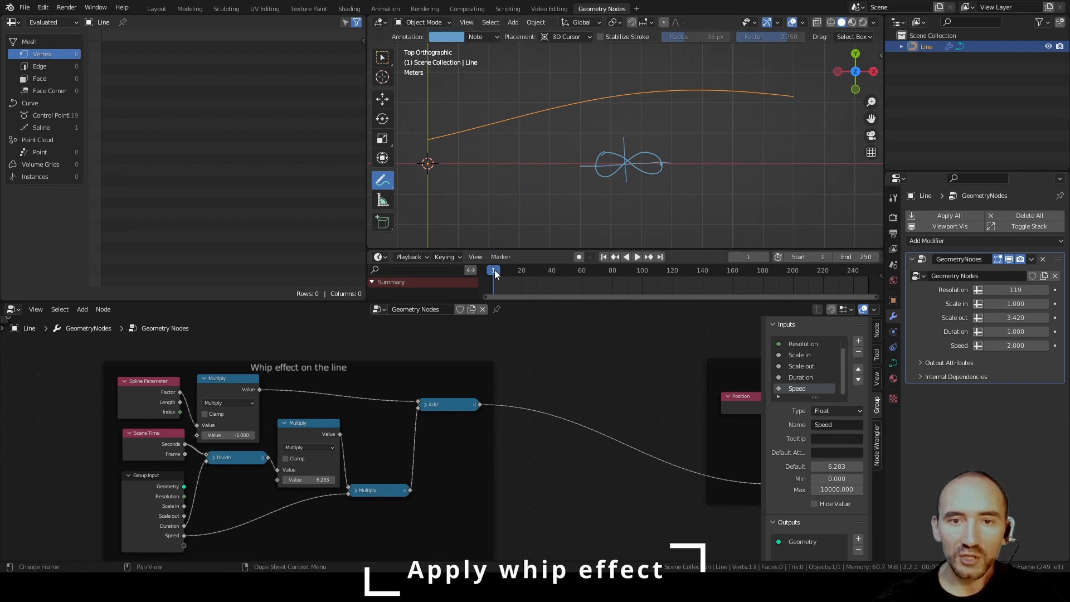
drag(499, 271, 536, 270)
key(space)
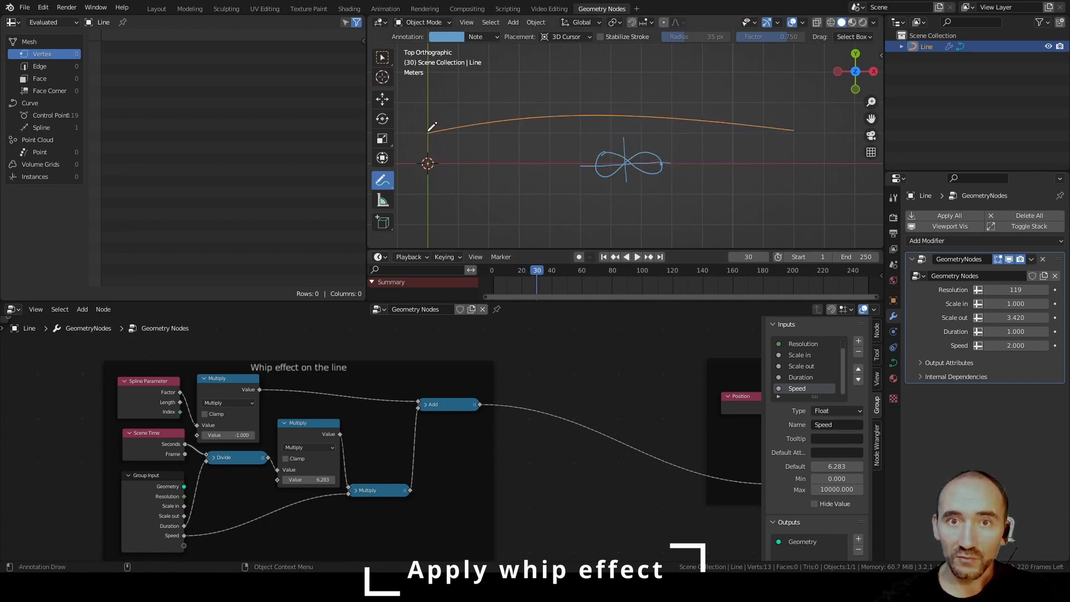
Set the modifier's Speed to 1 and Duration to 5.
key(space)
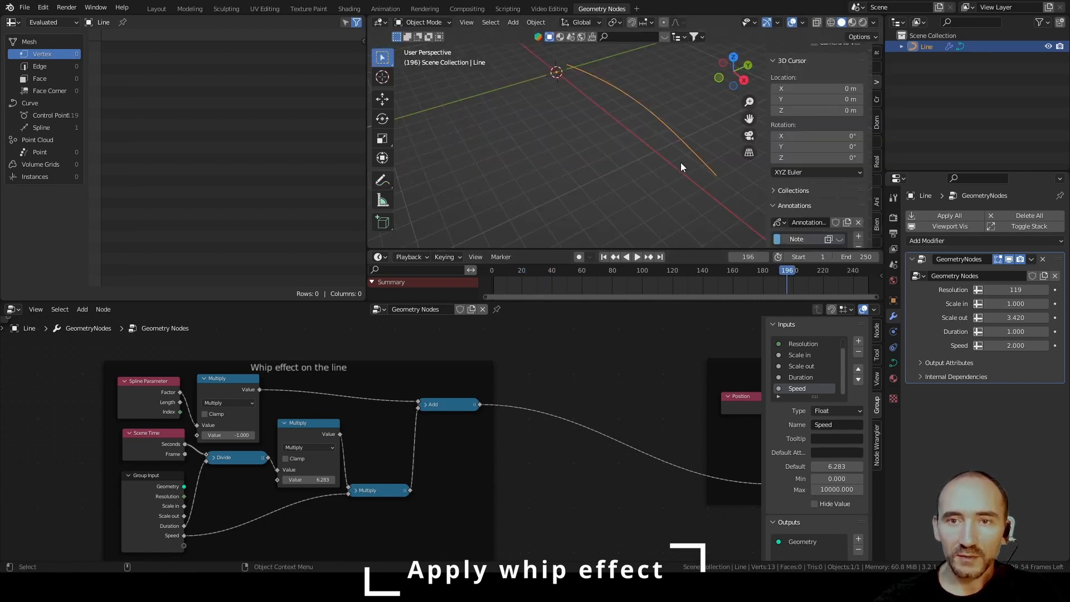
click(1012, 344)
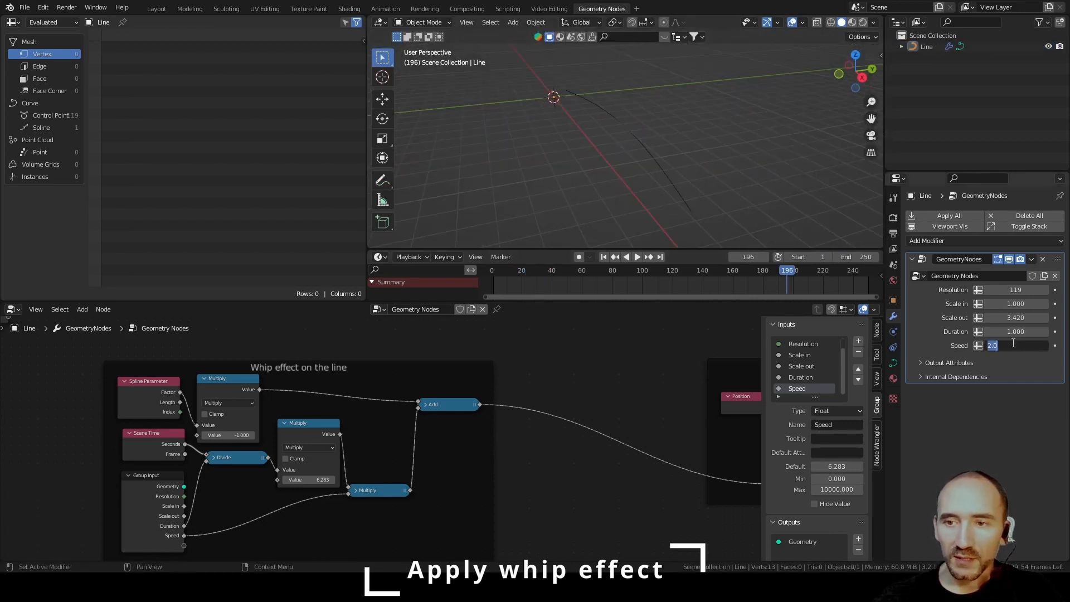
text(1)
key(Return)
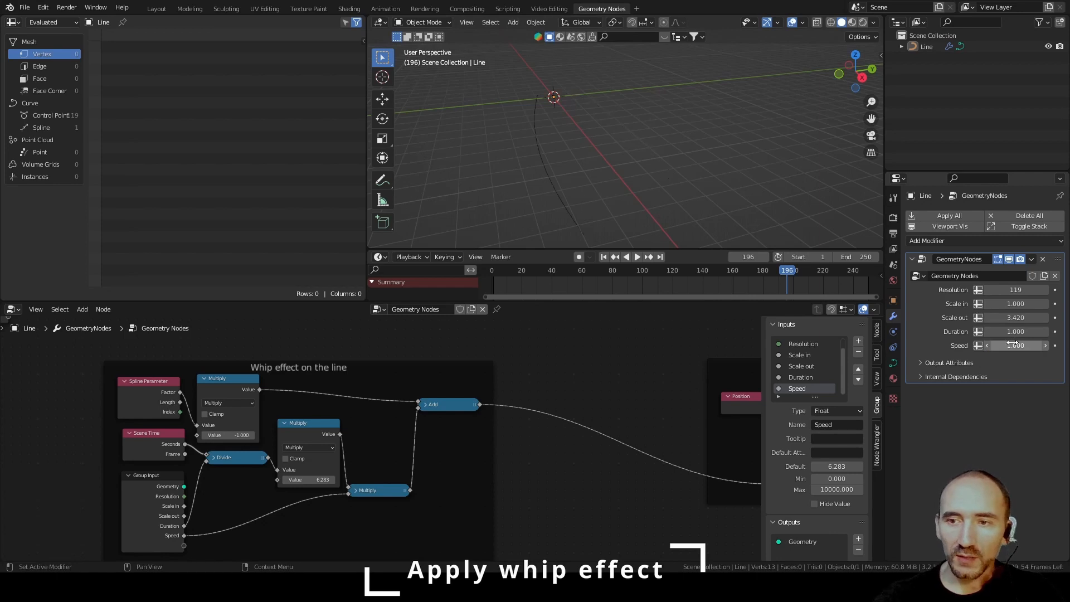
click(1001, 333)
text(5)
key(Return)
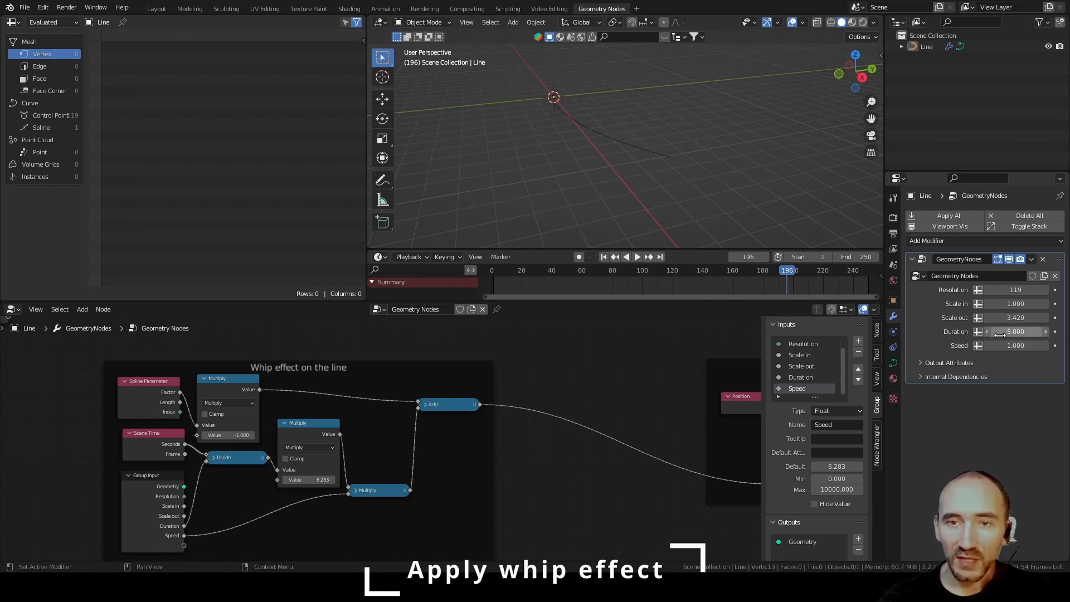
Play the animation from the first frame and view the line's motion from another angle.
key(shift+Left)
click(633, 257)
middle_drag(560, 163, 630, 191)
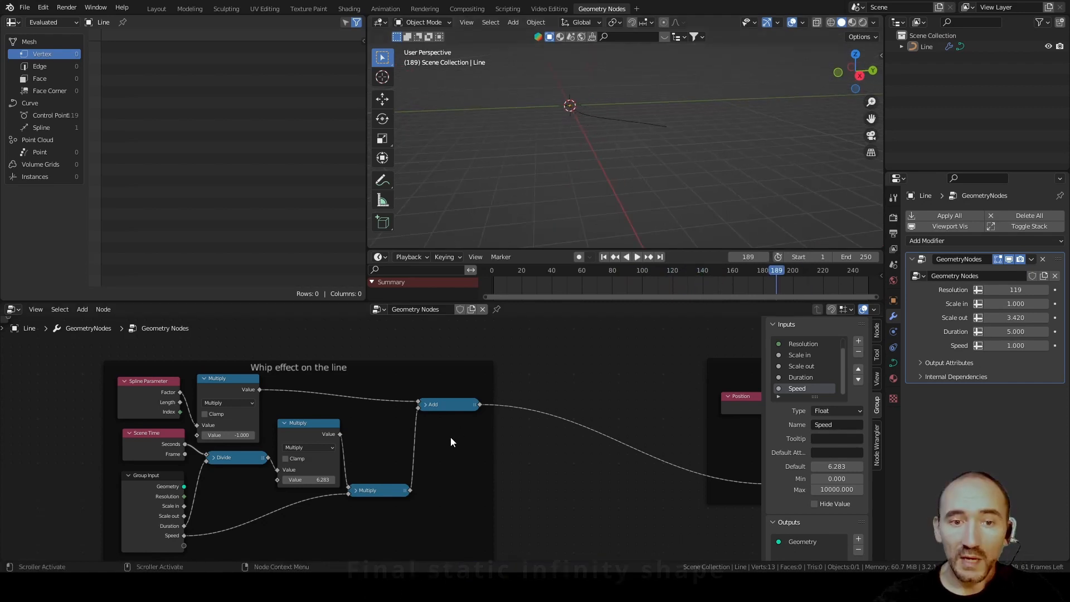
Move the Resample Curve, Set Spline Type and Set Handle Type nodes along the geometry link, close to the Set Position node.
scroll(450, 437, down, 4)
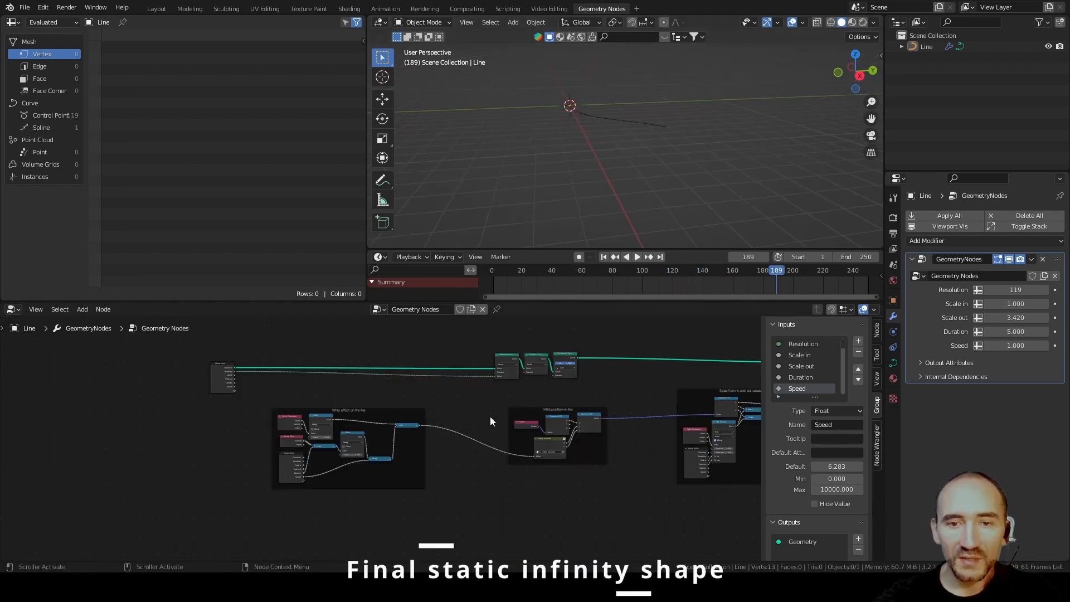
middle_drag(490, 416, 327, 441)
drag(322, 365, 432, 414)
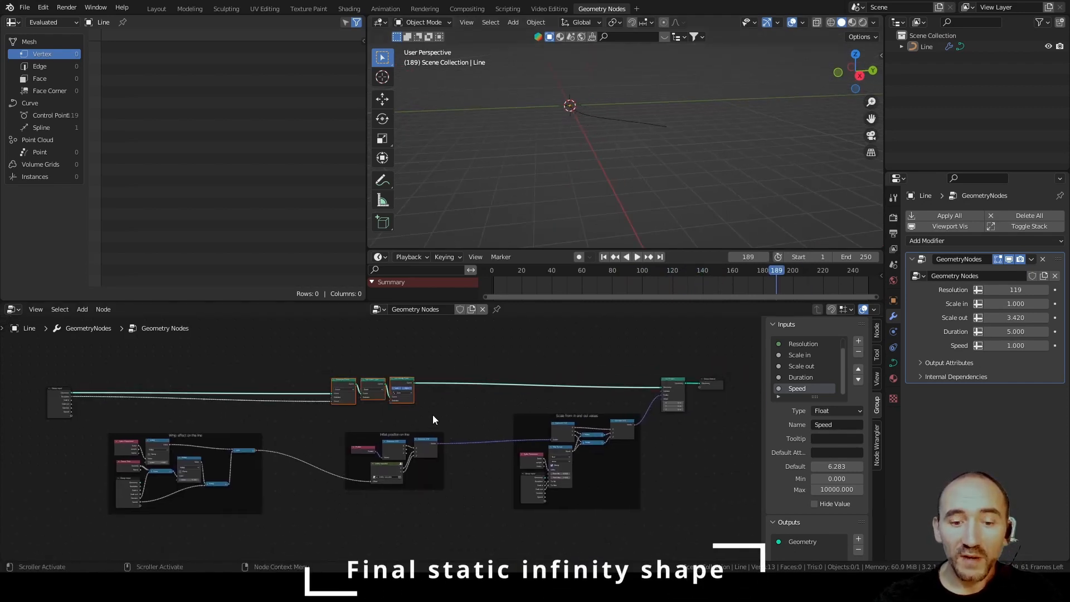
key(g)
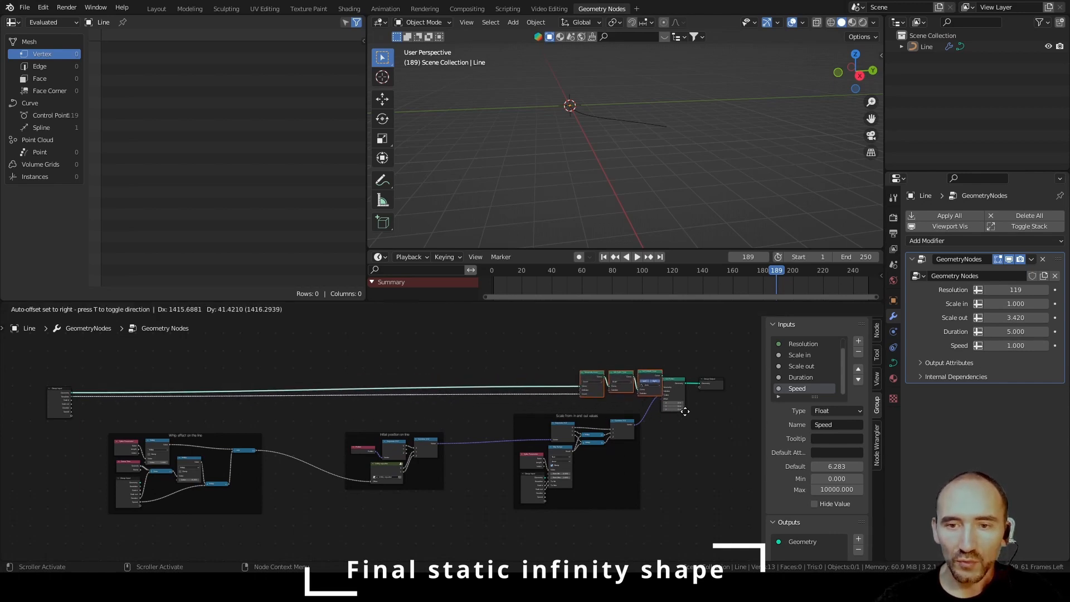
click(656, 417)
Duplicate the "Initial position on line" frame with its nodes and place the copy above the main geometry link.
scroll(404, 355, up, 5)
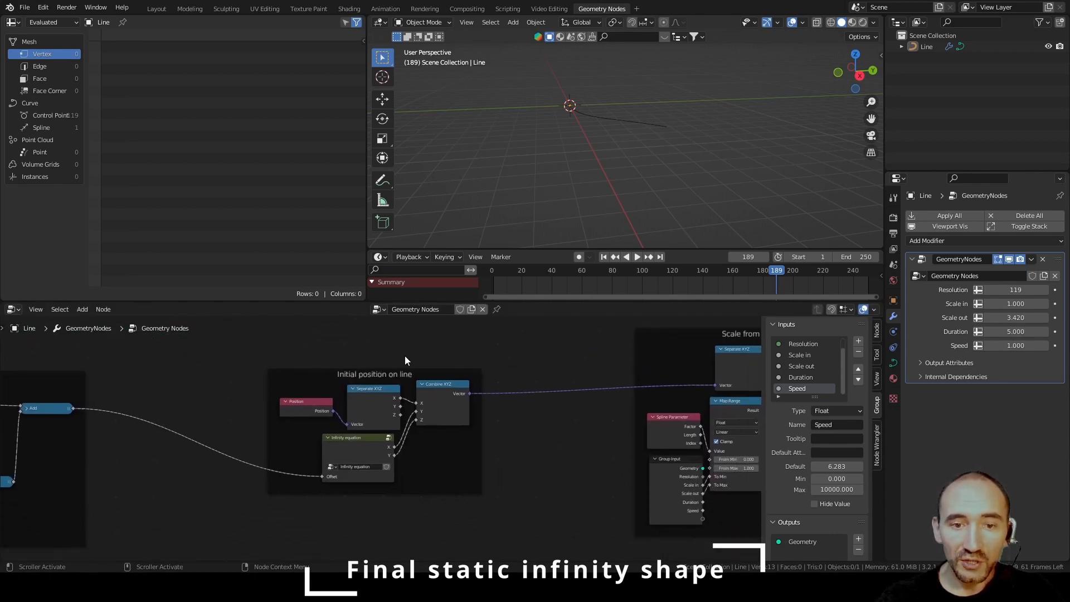
drag(238, 349, 534, 519)
scroll(552, 425, down, 4)
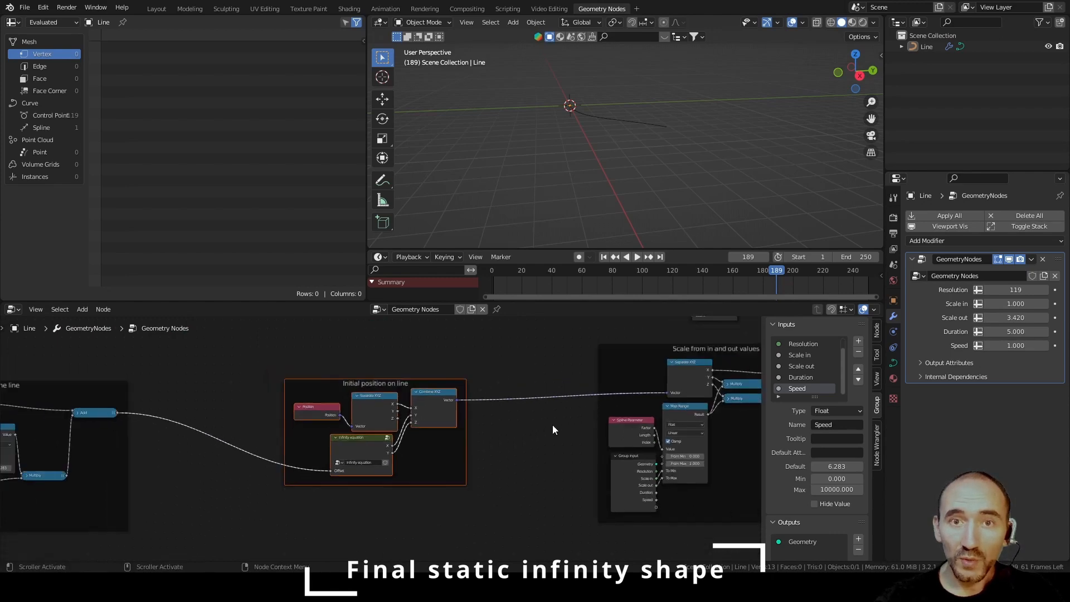
middle_drag(489, 380, 464, 457)
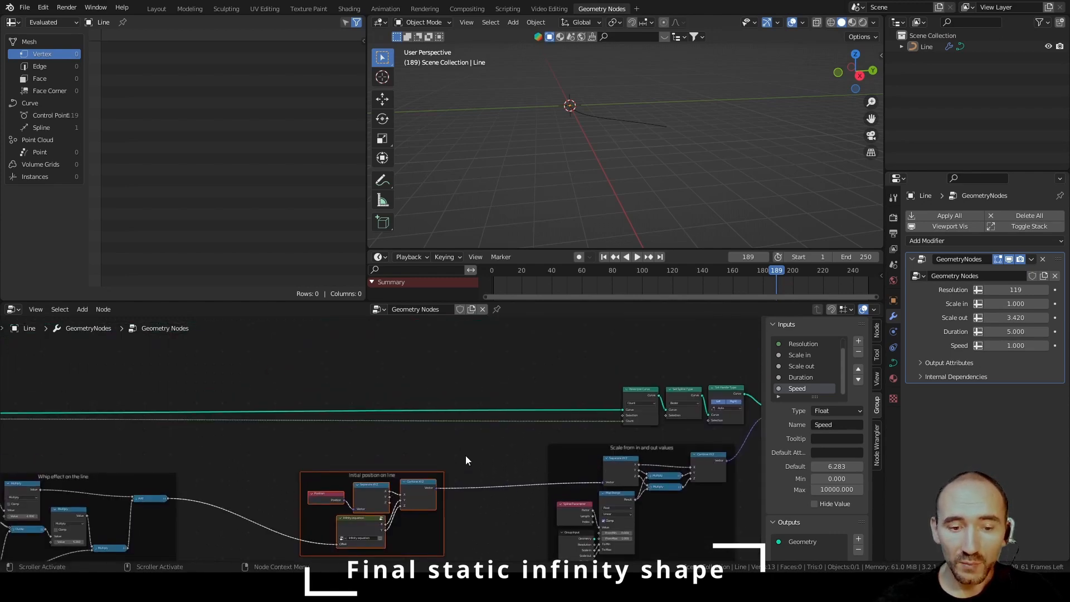
key(shift+d)
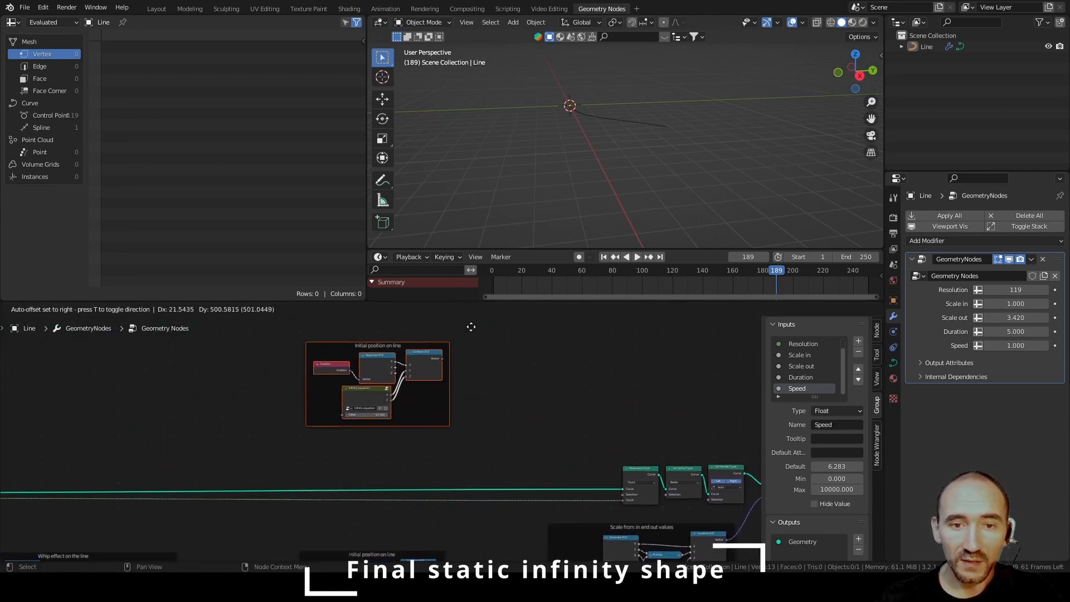
click(467, 361)
Move the Set Position and Group Output nodes away from the curve nodes to make room before them.
scroll(610, 417, up, 4)
middle_drag(747, 440, 443, 369)
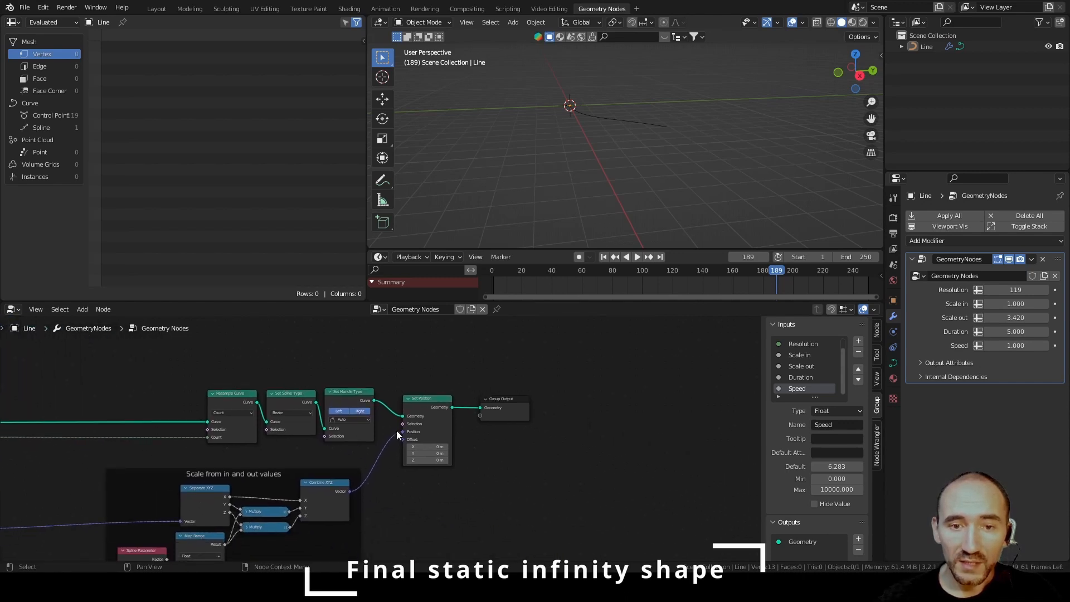
drag(413, 382, 543, 469)
key(g)
click(738, 458)
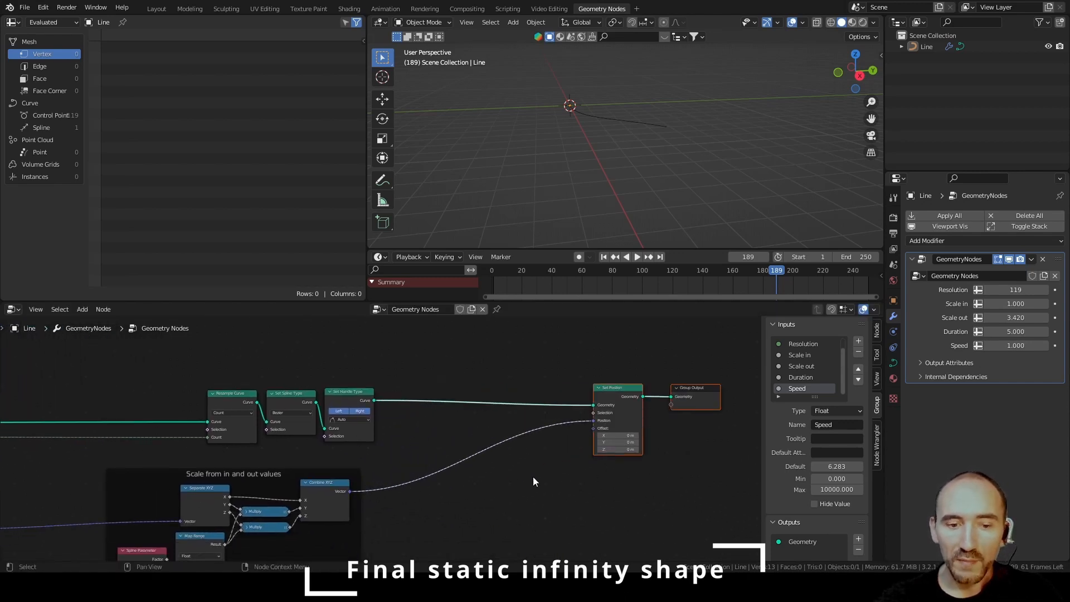
Insert a Mix node on the link into Set Position's Position, with the scaled Combine XYZ vector feeding Color2.
click(526, 478)
key(F3)
text(mix)
key(Return)
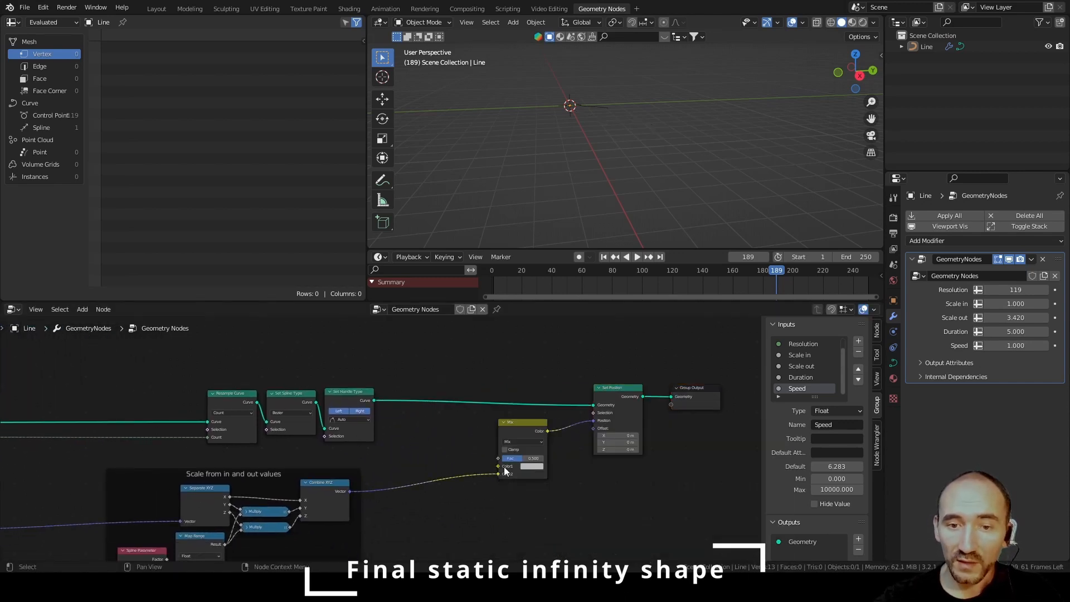
click(542, 435)
Connect the duplicated frame's Combine XYZ vector to the Mix node's Color1 and set Fac to 0.
middle_drag(472, 422, 561, 464)
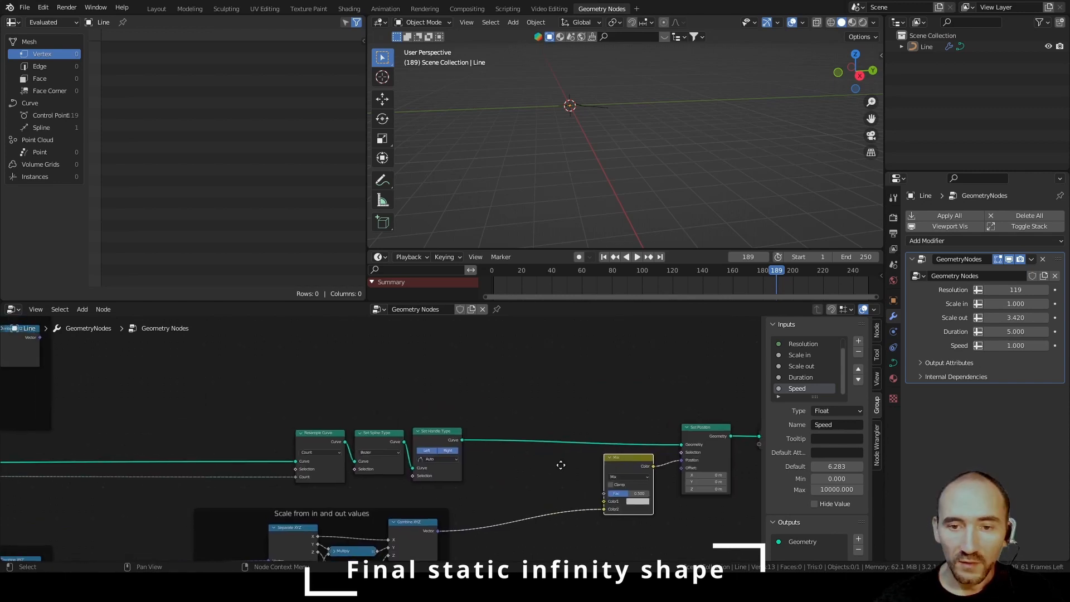
scroll(542, 456, down, 1)
drag(71, 347, 595, 490)
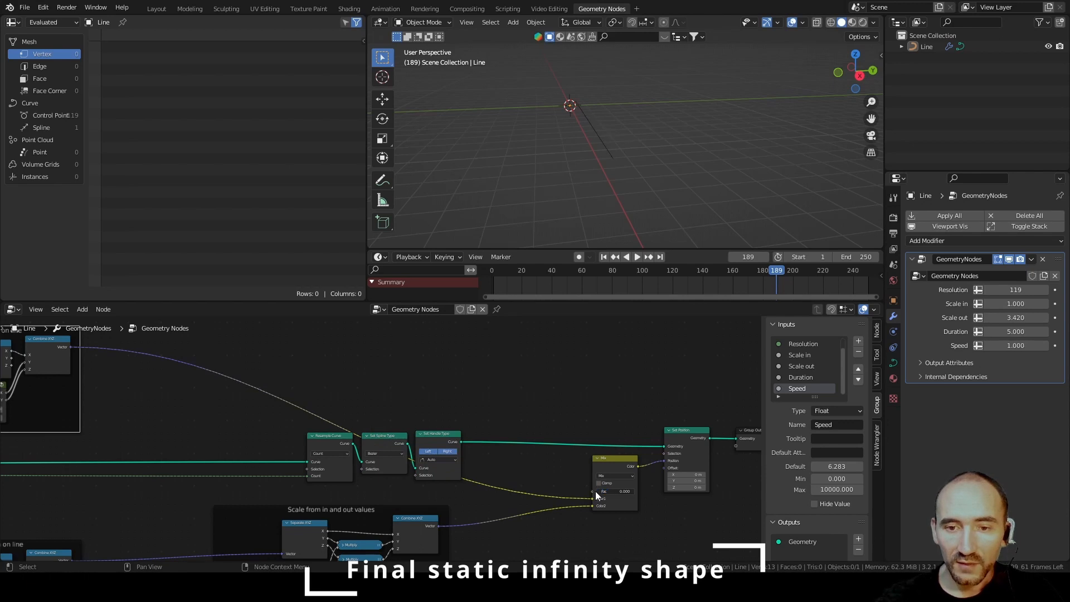
scroll(595, 491, up, 2)
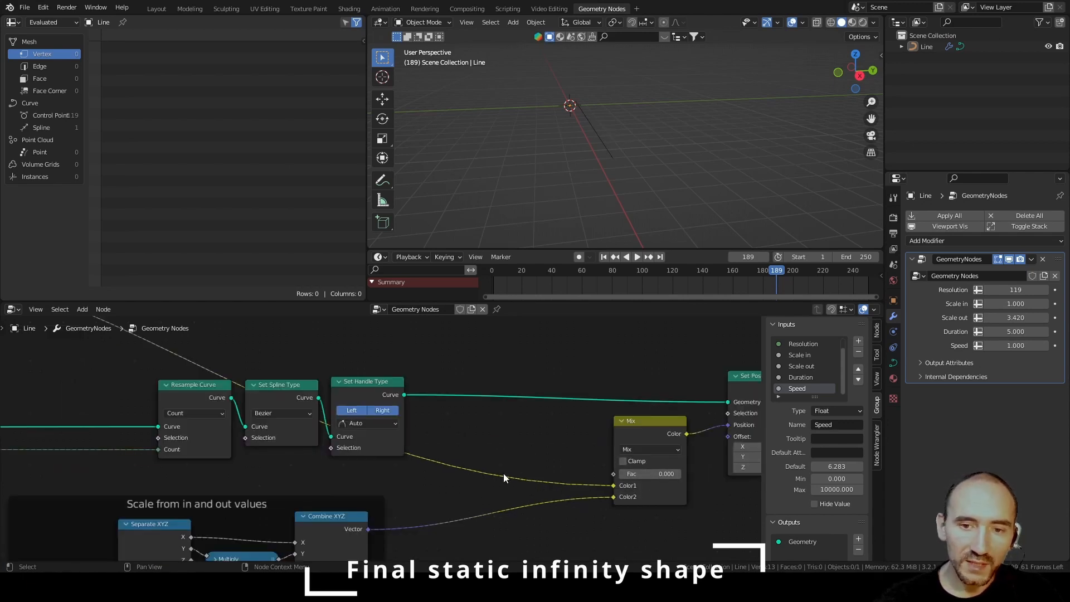
drag(632, 481, 645, 476)
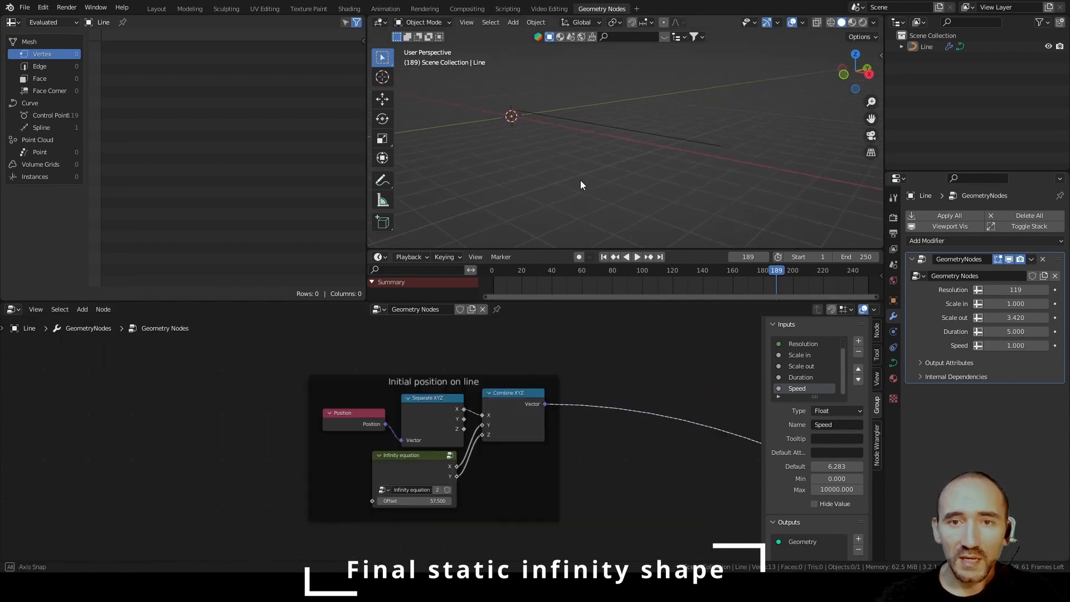
Try an Offset of about 75.9 on the duplicated Infinity equation node.
middle_drag(580, 179, 563, 188)
drag(414, 500, 516, 501)
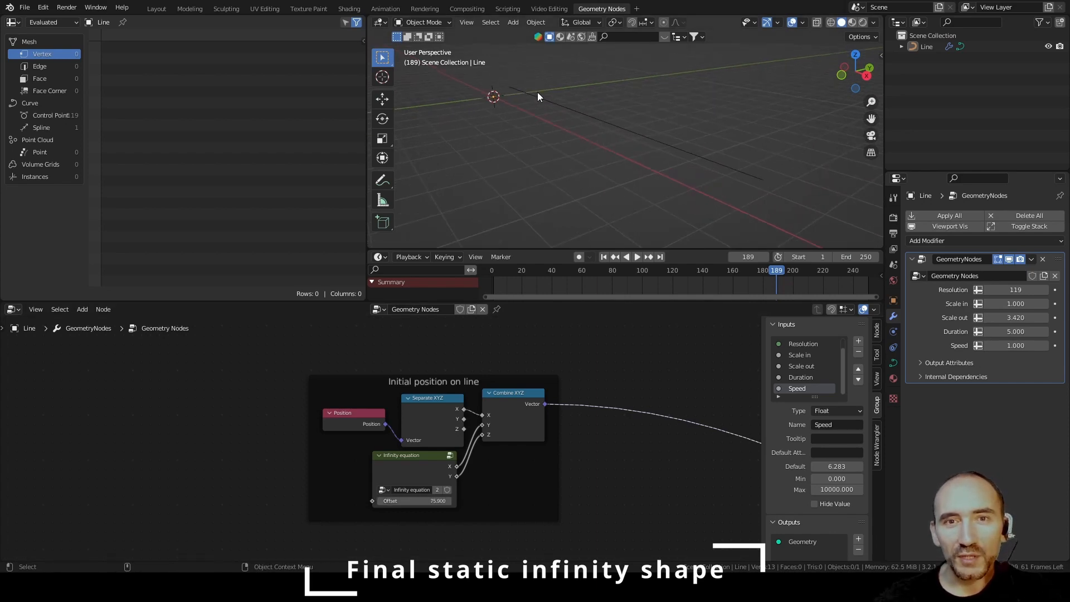
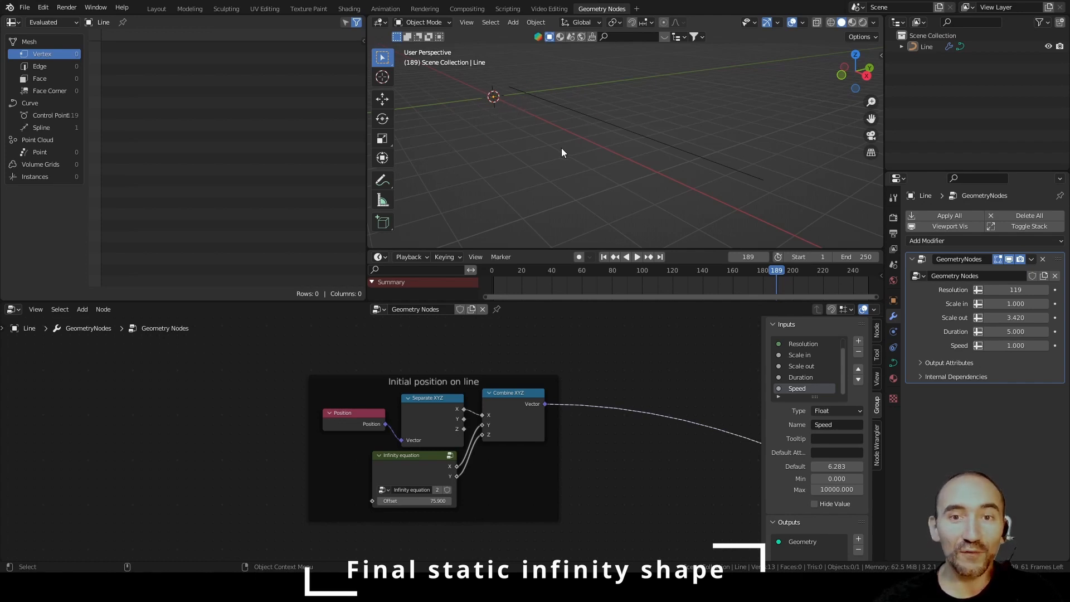
Label the duplicated frame "Final position infinity shape" and save the file.
key(F2)
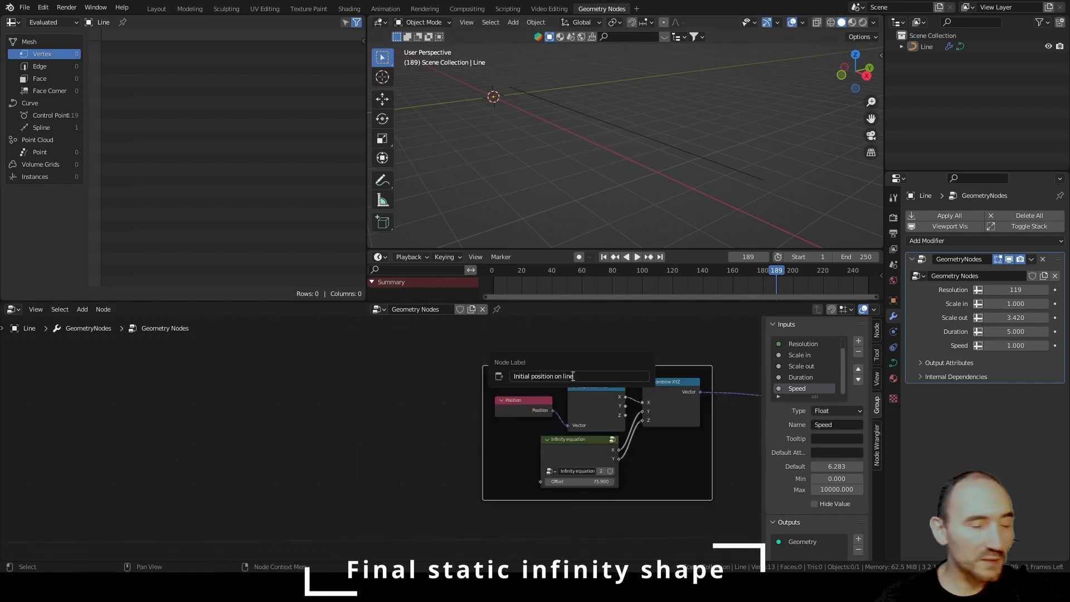
text(Final position infinity shap)
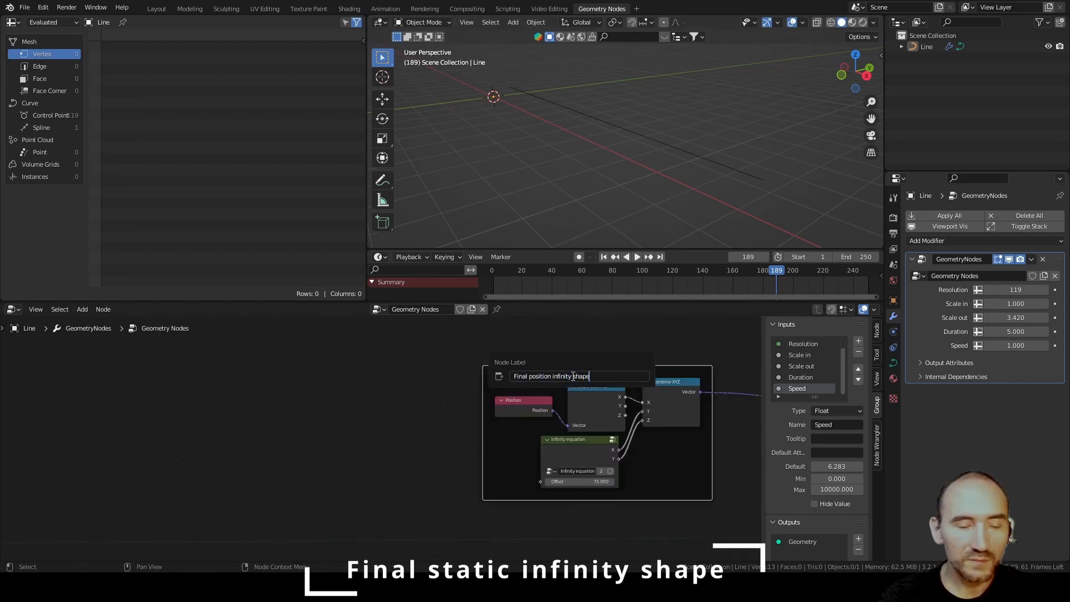
key(Return)
key(ctrl+s)
Add a Spline Parameter node and connect its Factor to the duplicated Infinity equation's Offset.
key(F3)
text(spl)
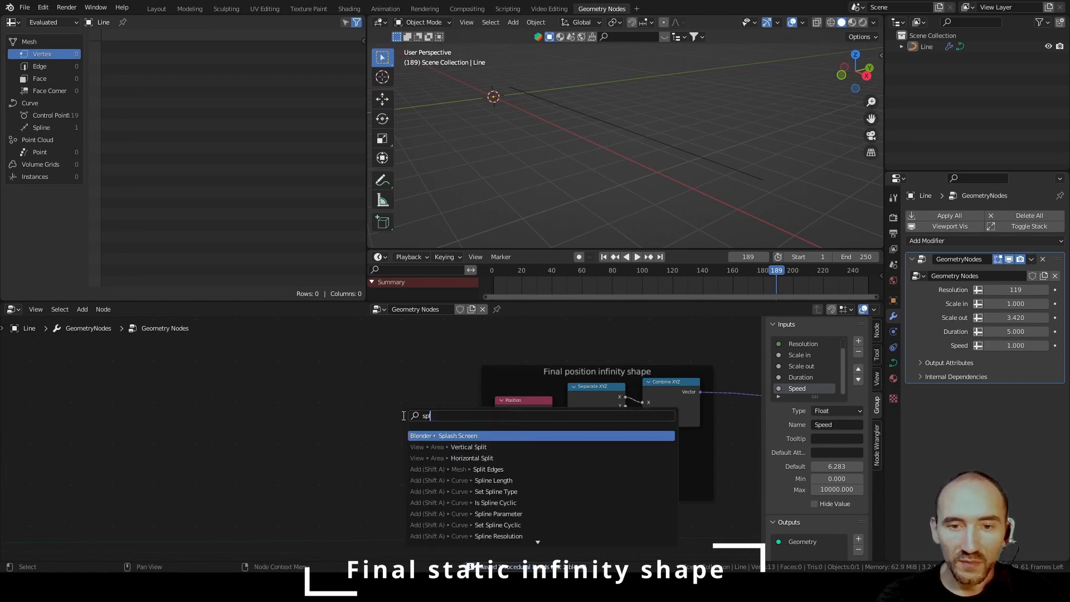
text(ine p)
key(Return)
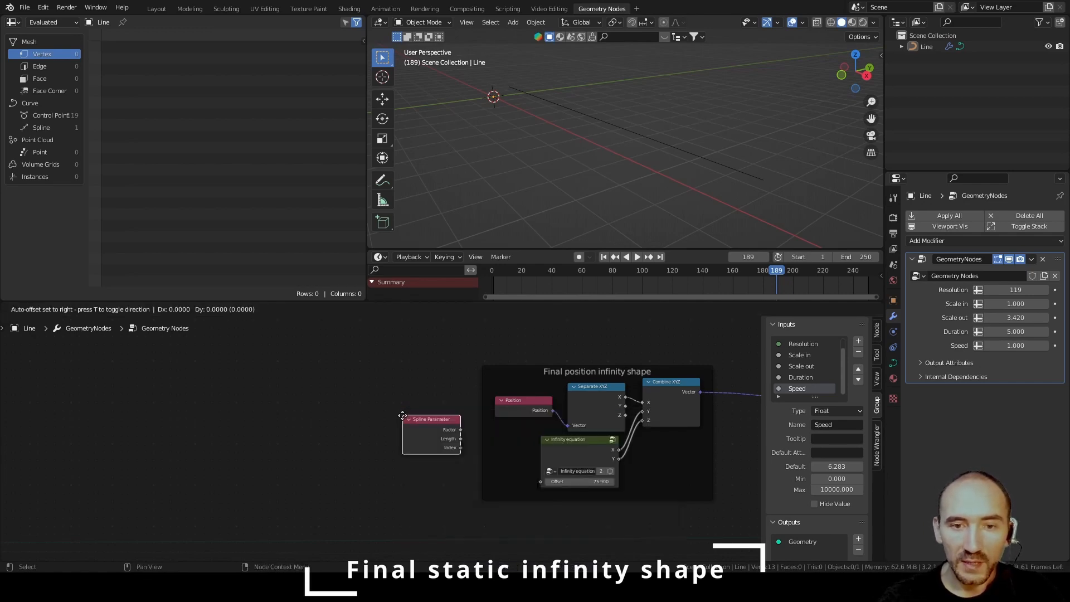
click(353, 421)
drag(412, 436, 541, 480)
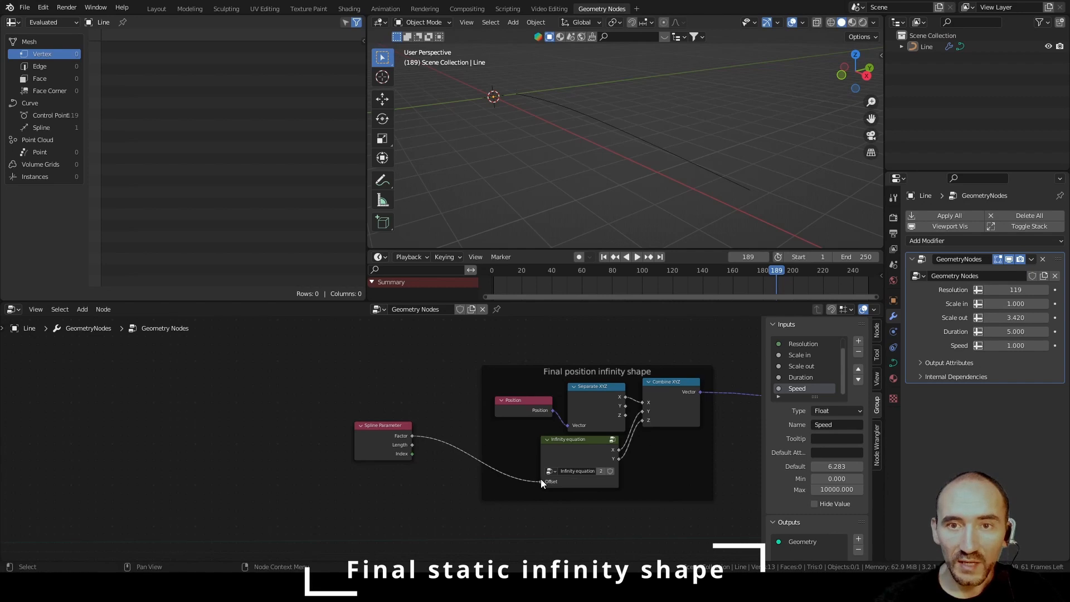
Insert a Math node set to Multiply between the Spline Parameter's Factor and the duplicated Infinity equation's Offset.
drag(389, 426, 218, 443)
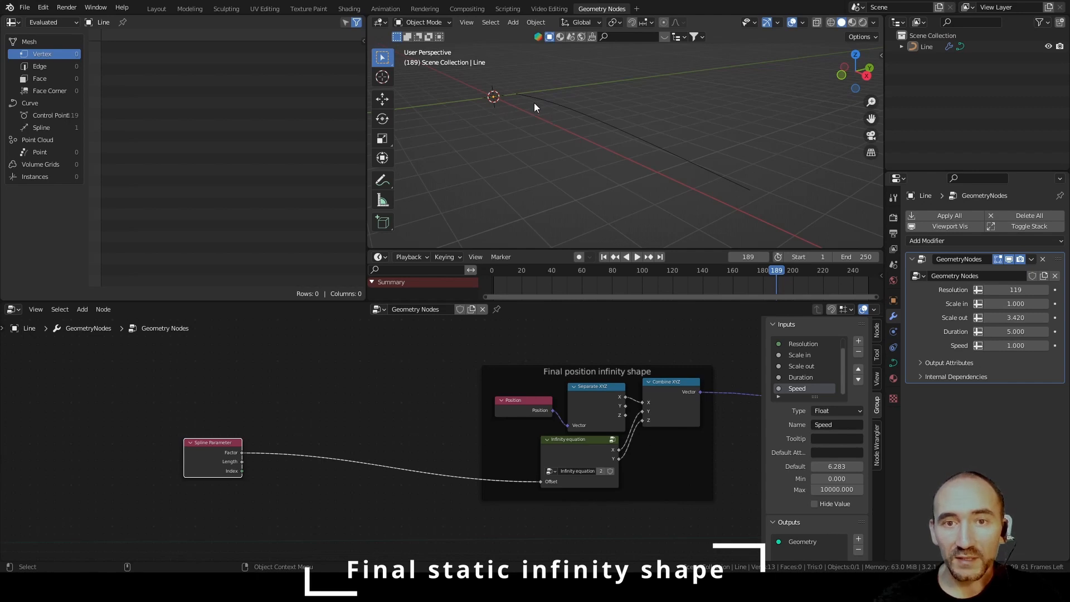
click(321, 449)
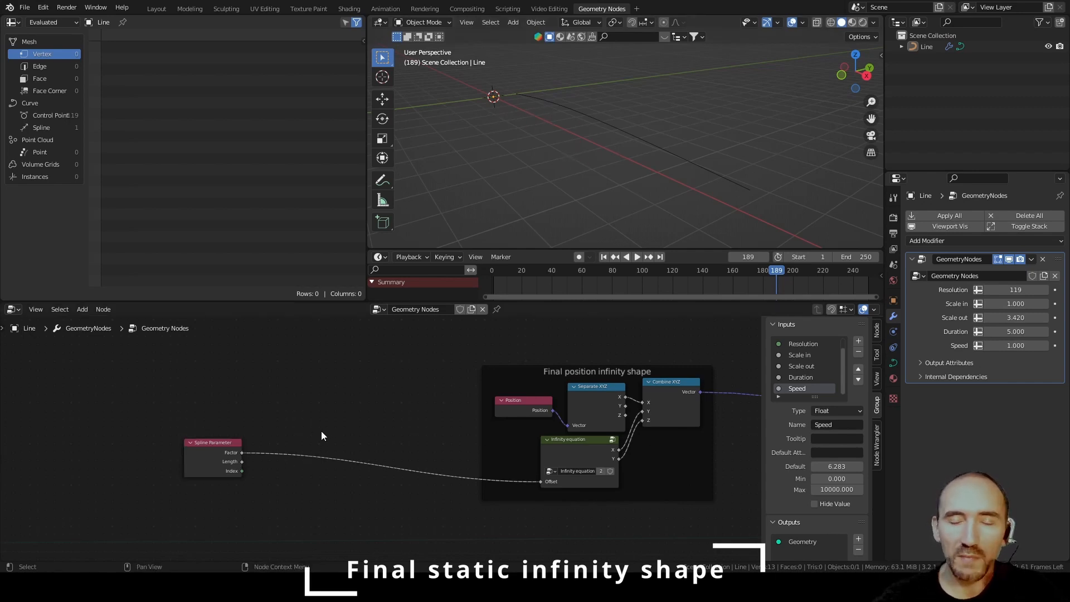
key(F3)
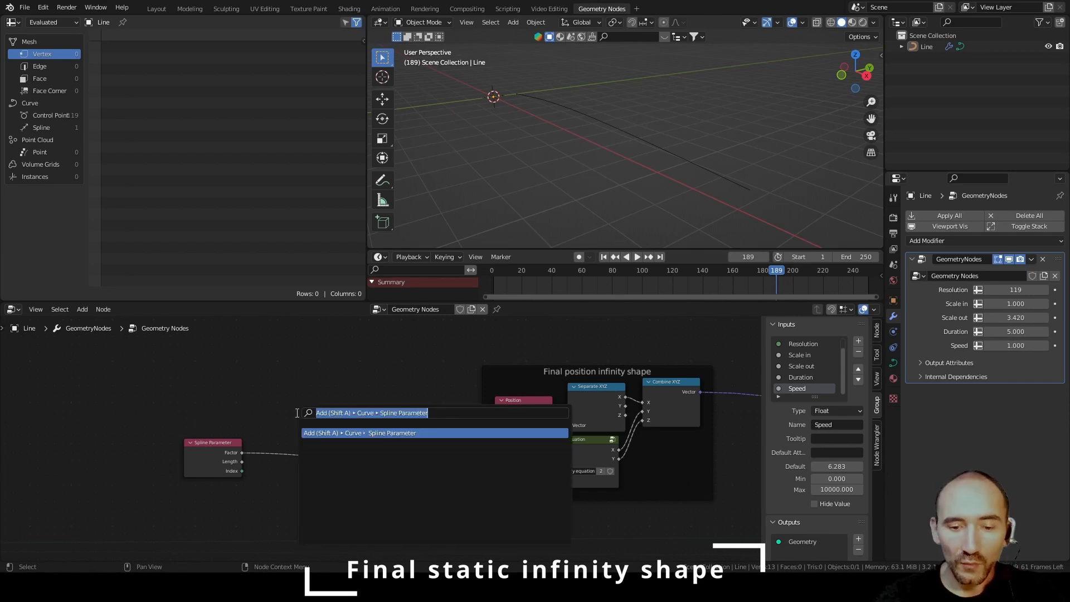
text(ma)
key(Return)
click(296, 428)
key(ctrl+KP_Multiply)
scroll(332, 454, up, 5)
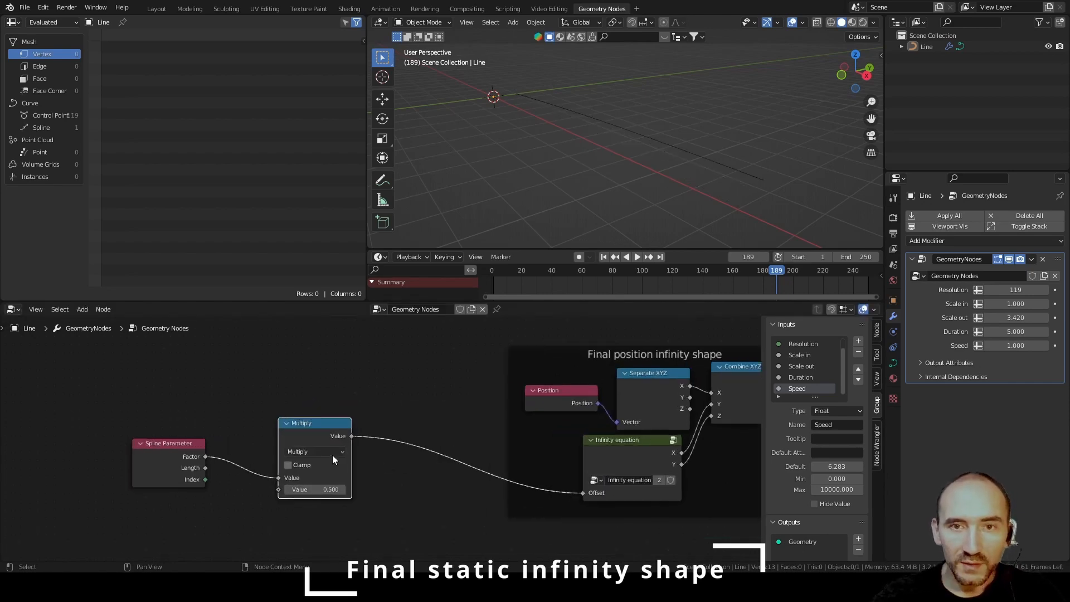
Set the new Multiply node's value to 37.5 and inspect the curve's shape in the viewport.
drag(304, 497, 1069, 498)
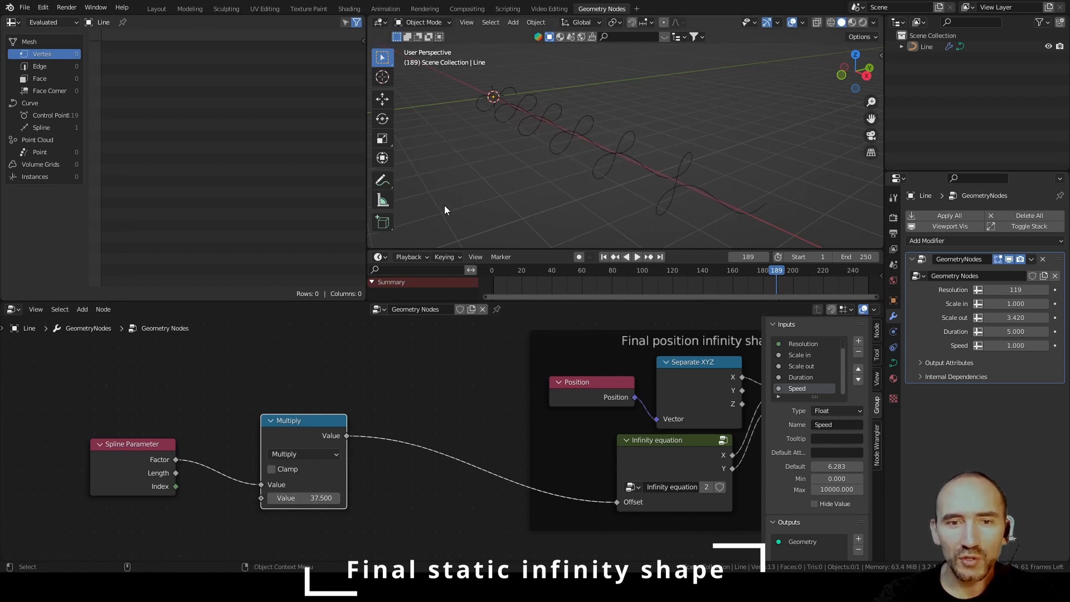
middle_drag(444, 205, 640, 137)
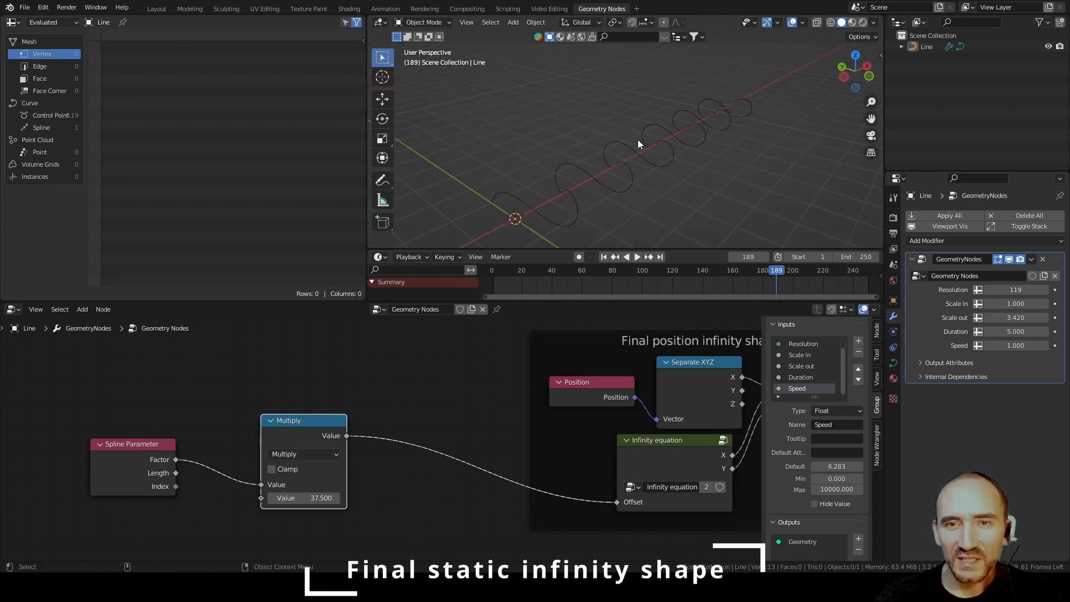
scroll(390, 380, down, 3)
middle_drag(477, 431, 331, 360)
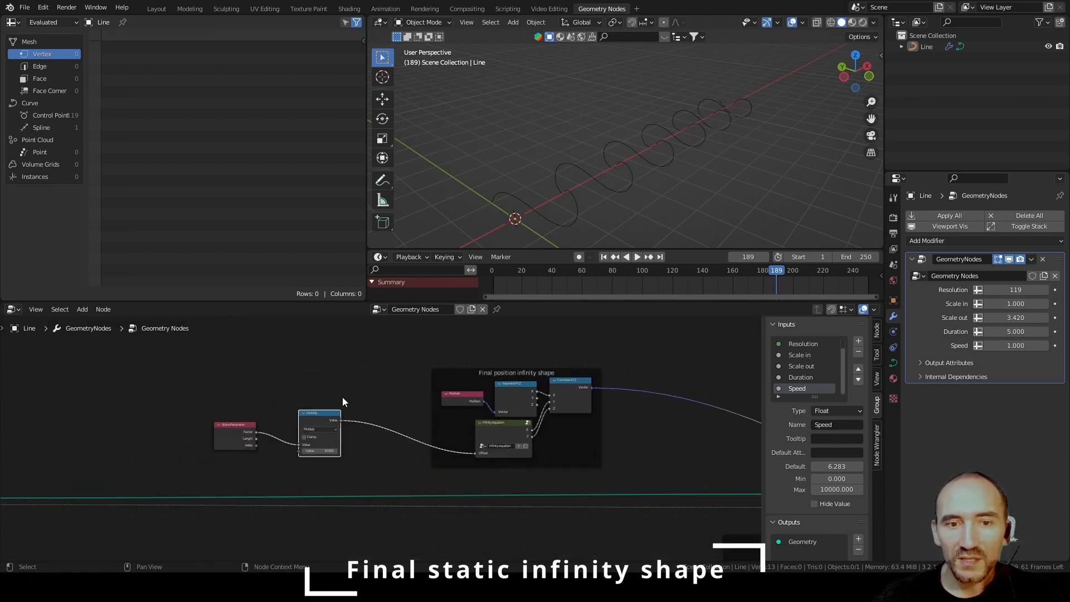
scroll(337, 392, up, 2)
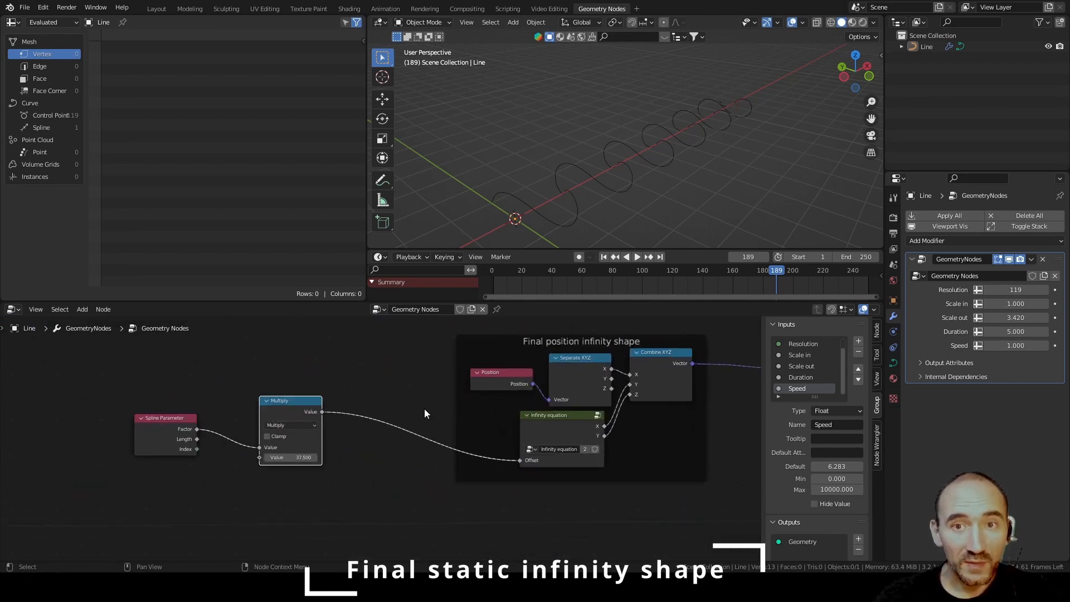
scroll(423, 413, up, 1)
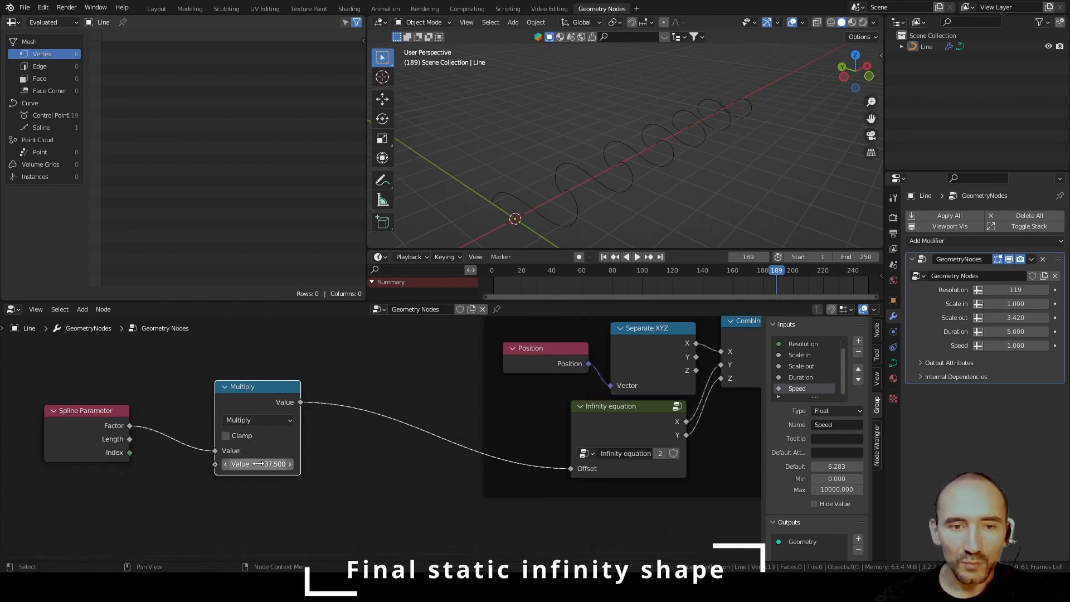
Check the whip effect's multiplier nodes and set the final shape's Multiply value to 1.
scroll(365, 435, down, 4)
middle_drag(384, 492, 383, 367)
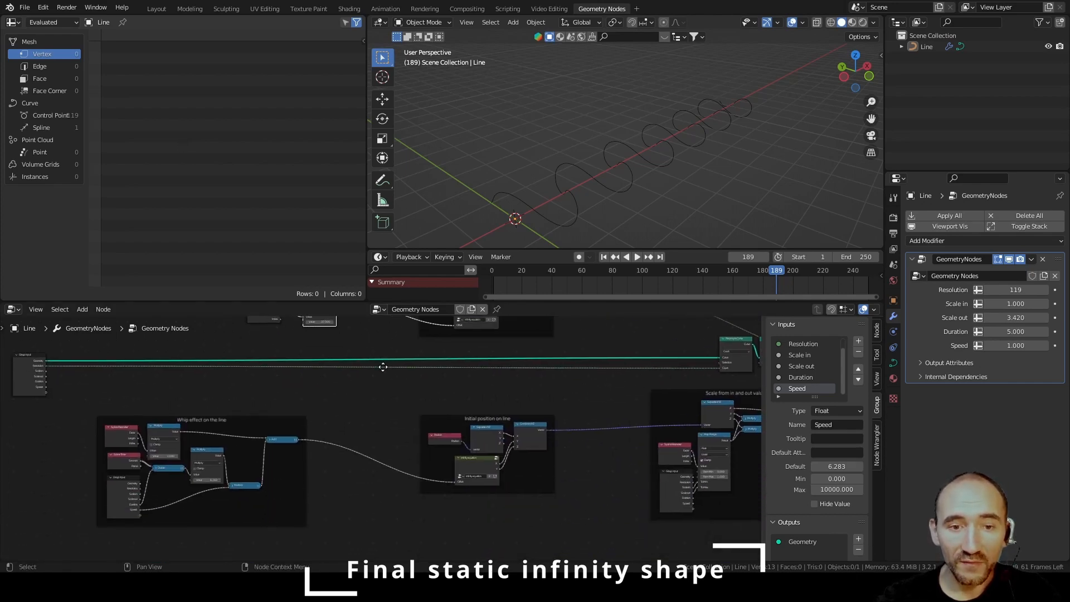
middle_drag(327, 399, 540, 408)
scroll(422, 465, up, 9)
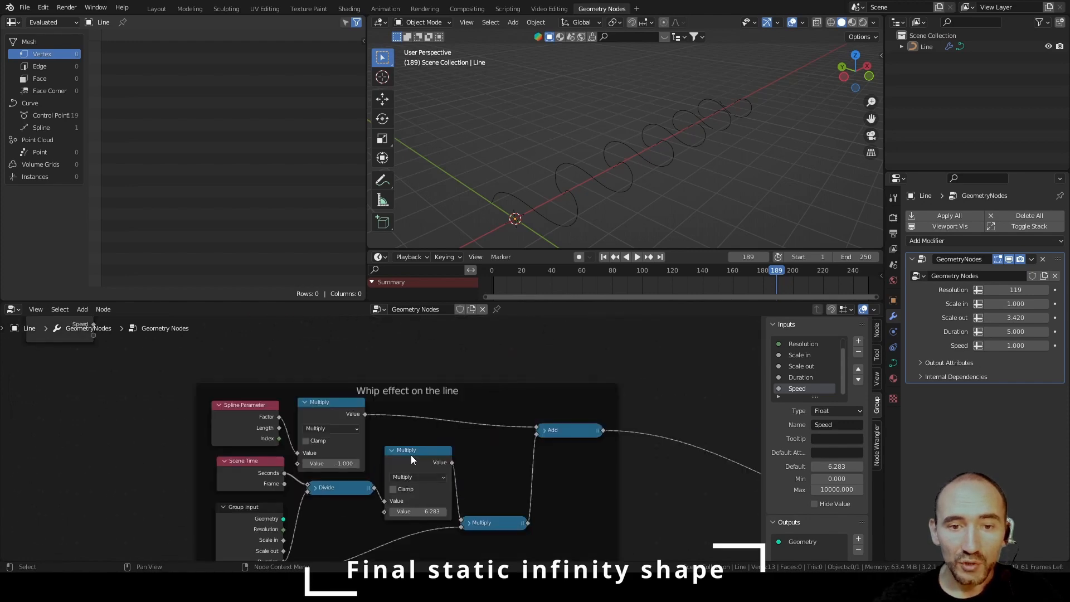
middle_drag(589, 329, 397, 477)
middle_drag(450, 382, 383, 475)
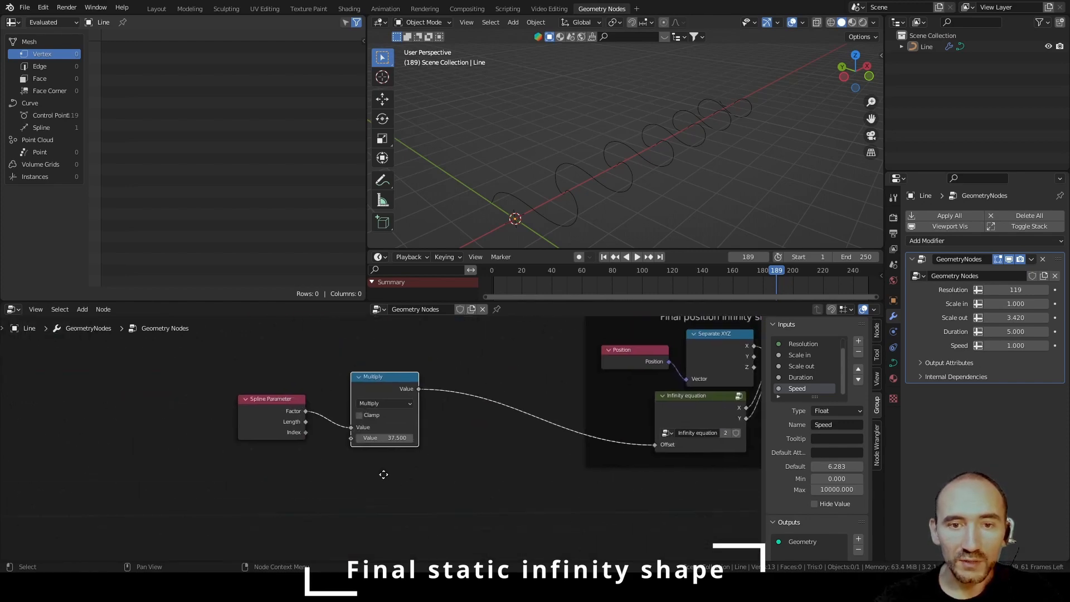
scroll(388, 442, up, 3)
click(387, 442)
text(1)
key(Return)
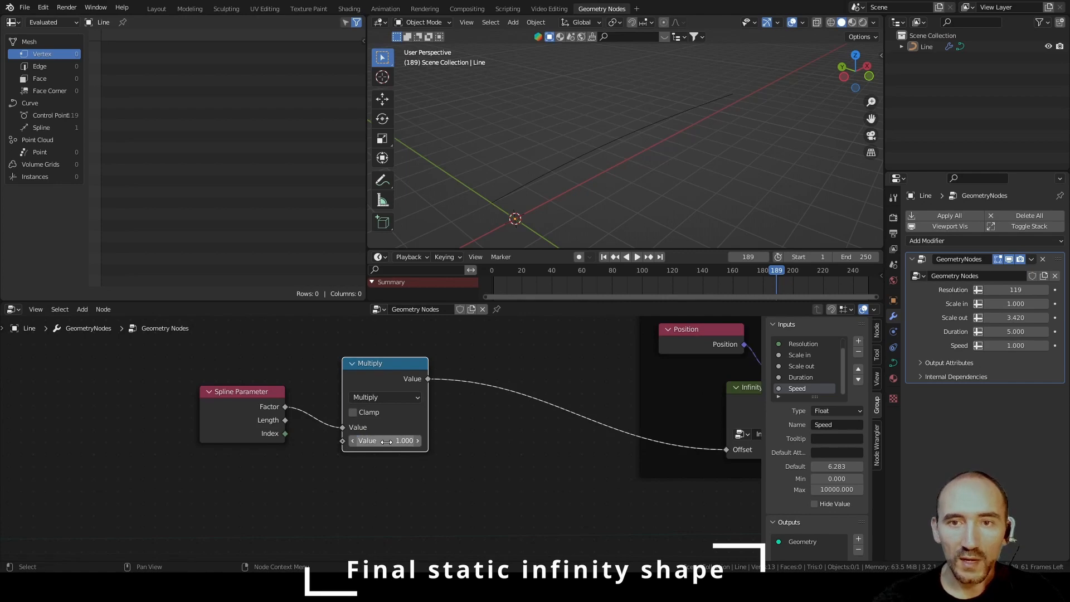
Try a Multiply value of 6.1 for the final shape and inspect the resulting curve from the top and in perspective.
middle_drag(697, 152, 661, 143)
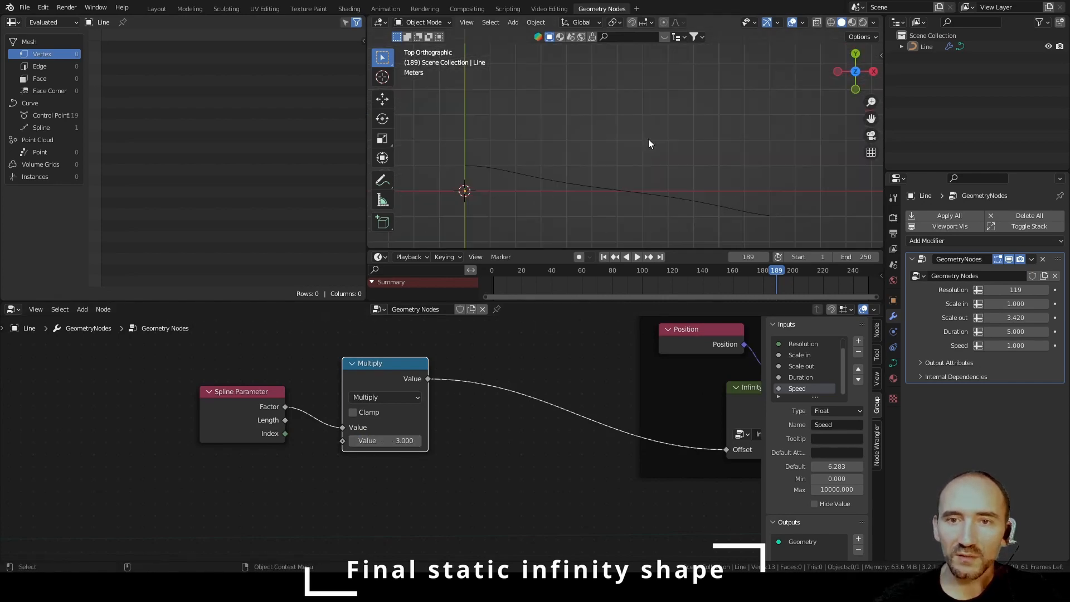
shift+middle_drag(648, 143, 605, 111)
drag(385, 440, 470, 440)
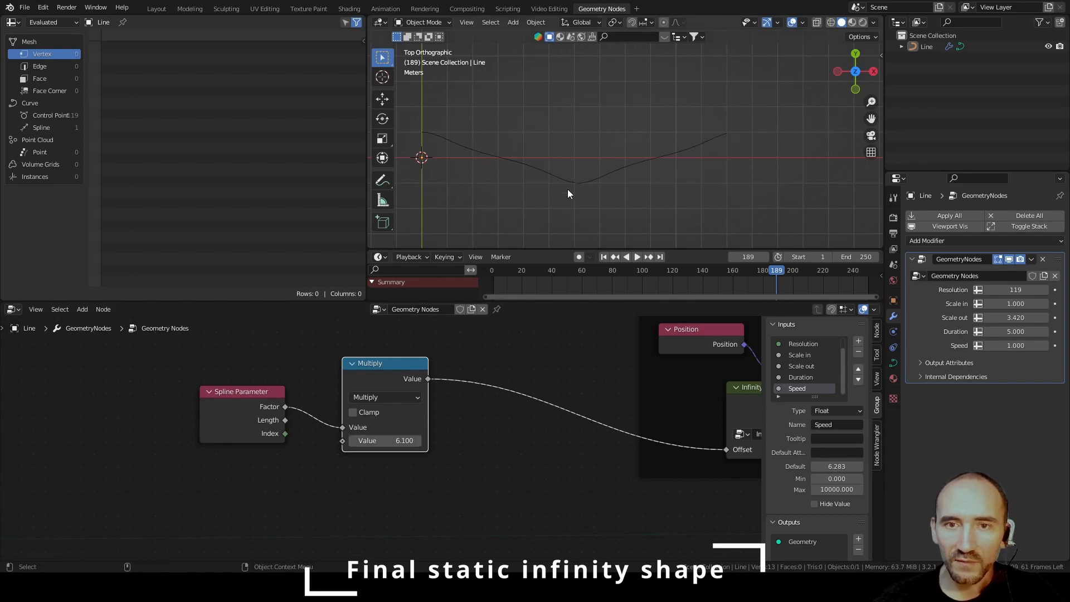
middle_drag(731, 135, 630, 146)
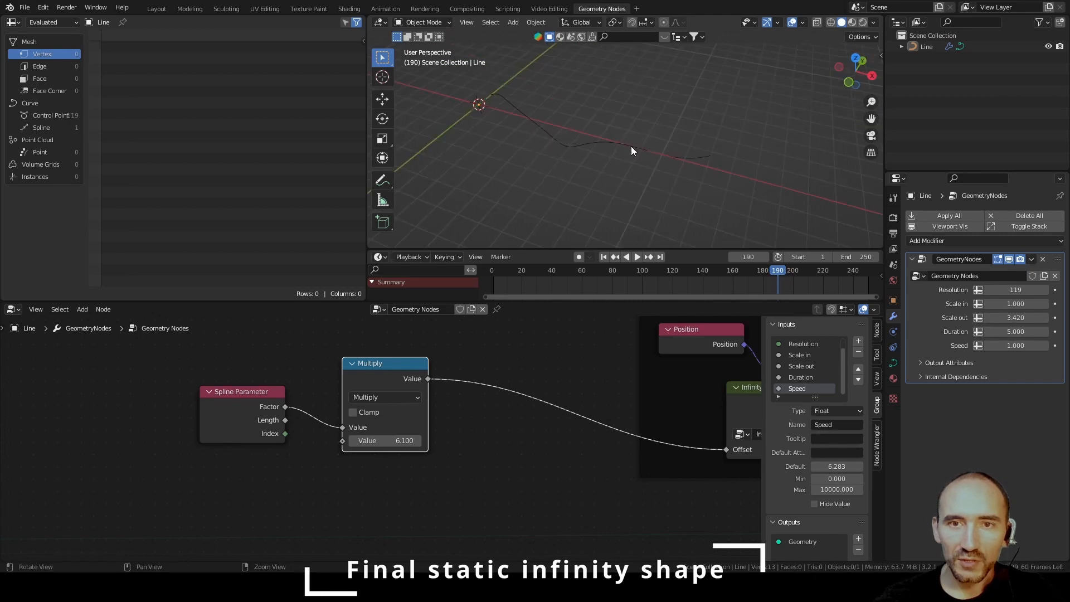
Set the final shape's Multiply value to tau.
click(384, 441)
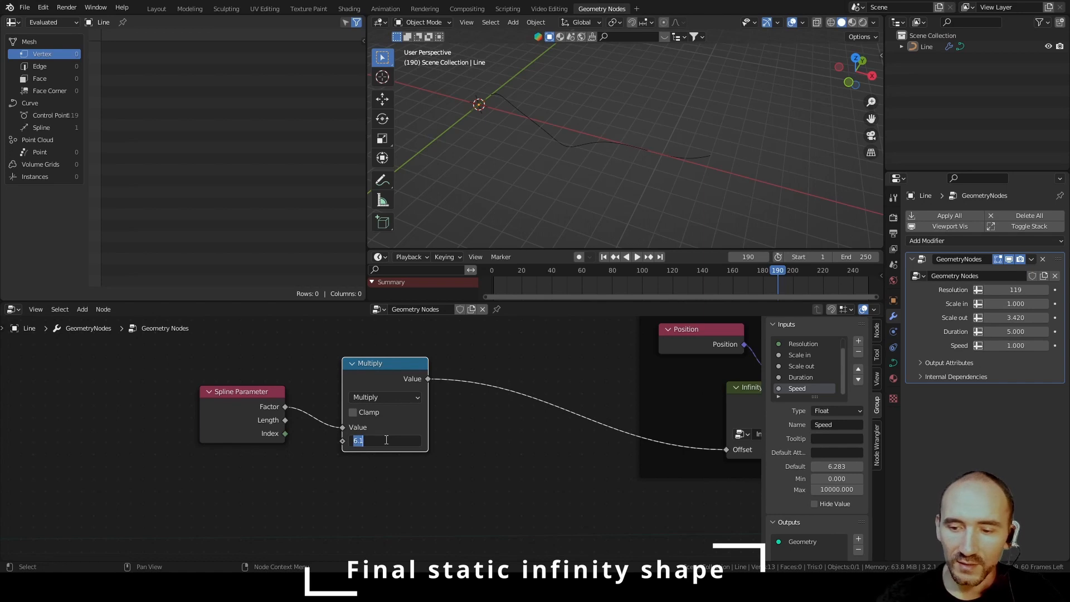
text(tau)
key(Return)
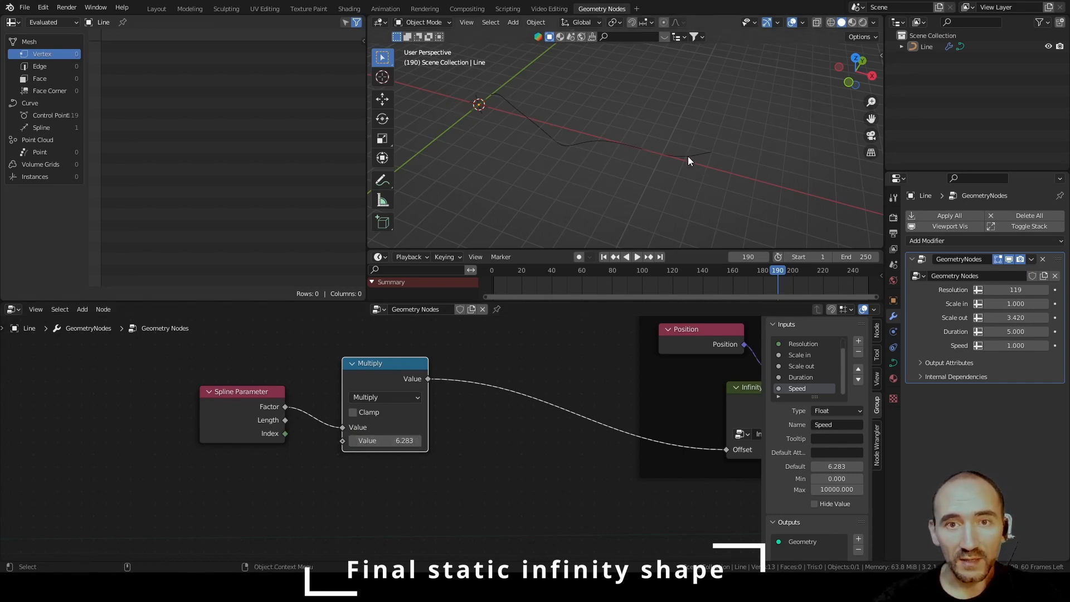
scroll(439, 468, down, 7)
middle_drag(439, 456, 535, 285)
scroll(239, 446, up, 2)
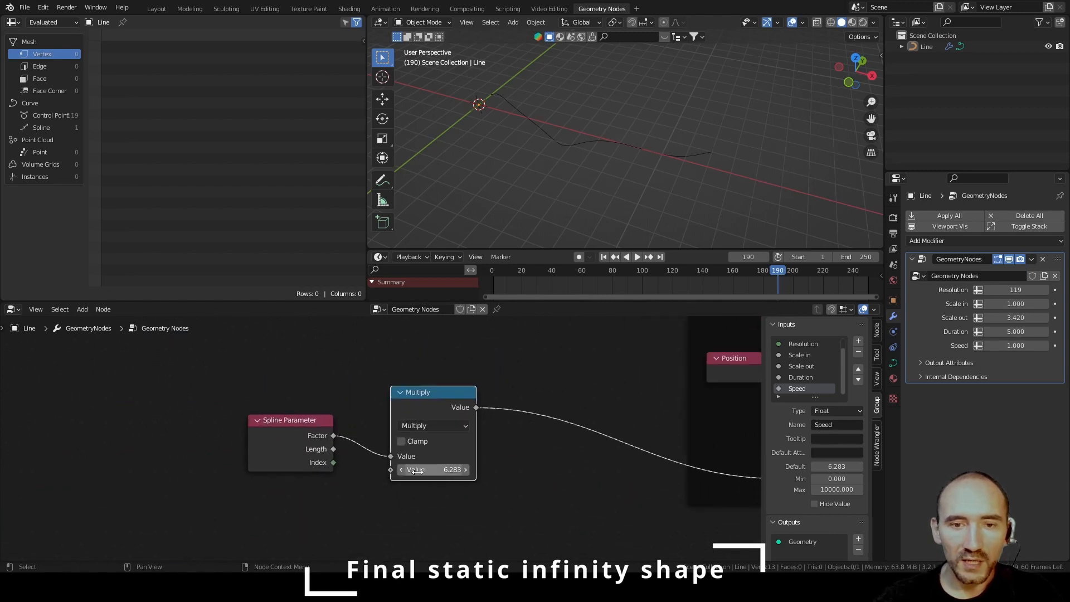
Place a copy of the Group Input node above the final shape's Spline Parameter node.
scroll(417, 471, down, 4)
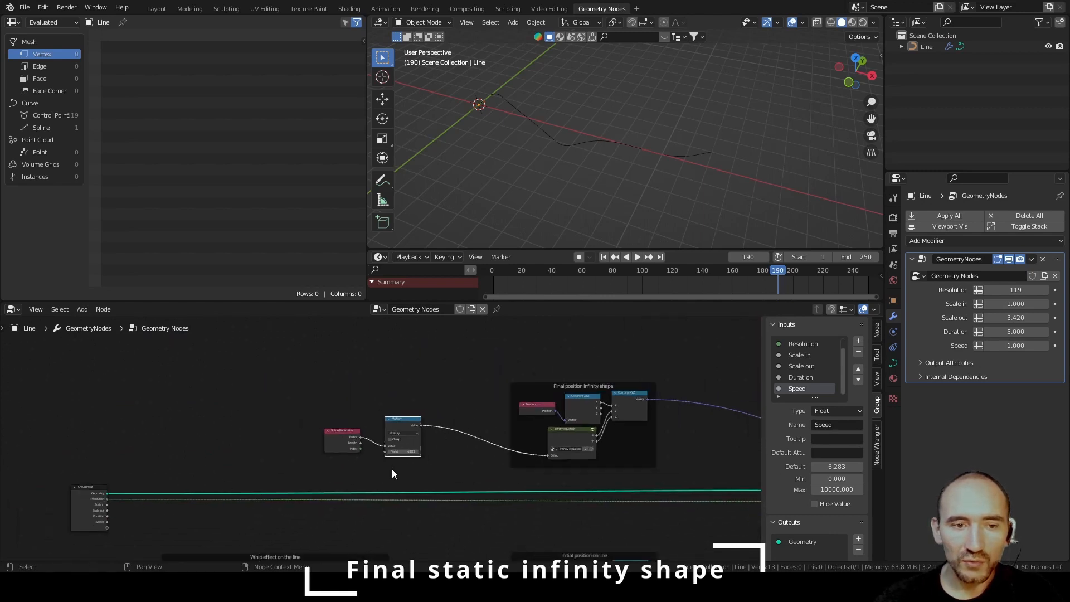
key(shift+d)
click(346, 392)
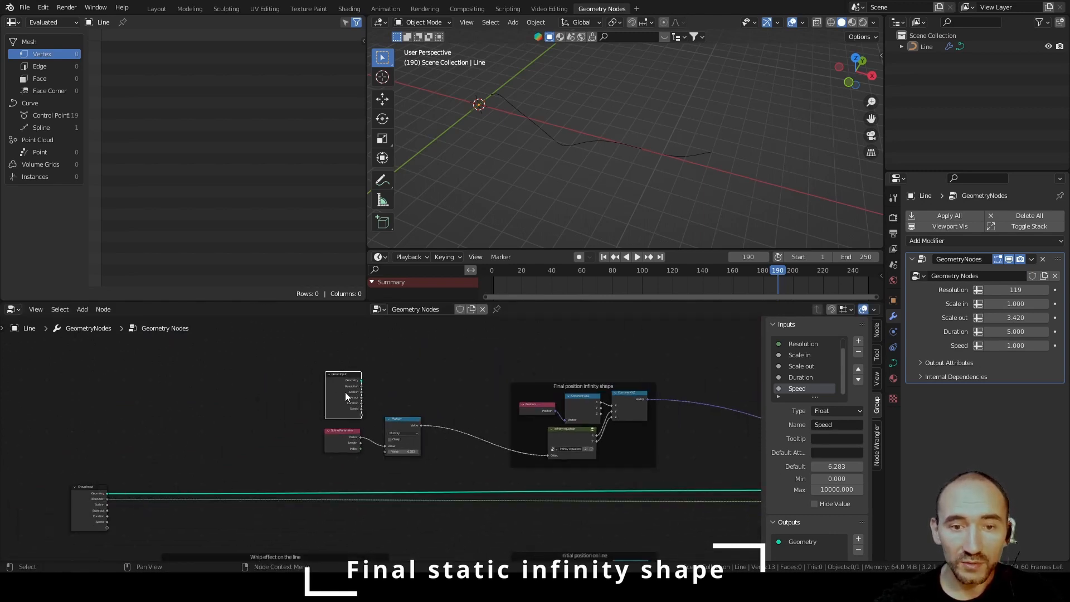
Insert a duplicate Multiply node before the Infinity equation's Offset, multiplying the existing product by the group input's Speed.
scroll(345, 392, up, 4)
click(311, 437)
key(shift+d)
click(400, 411)
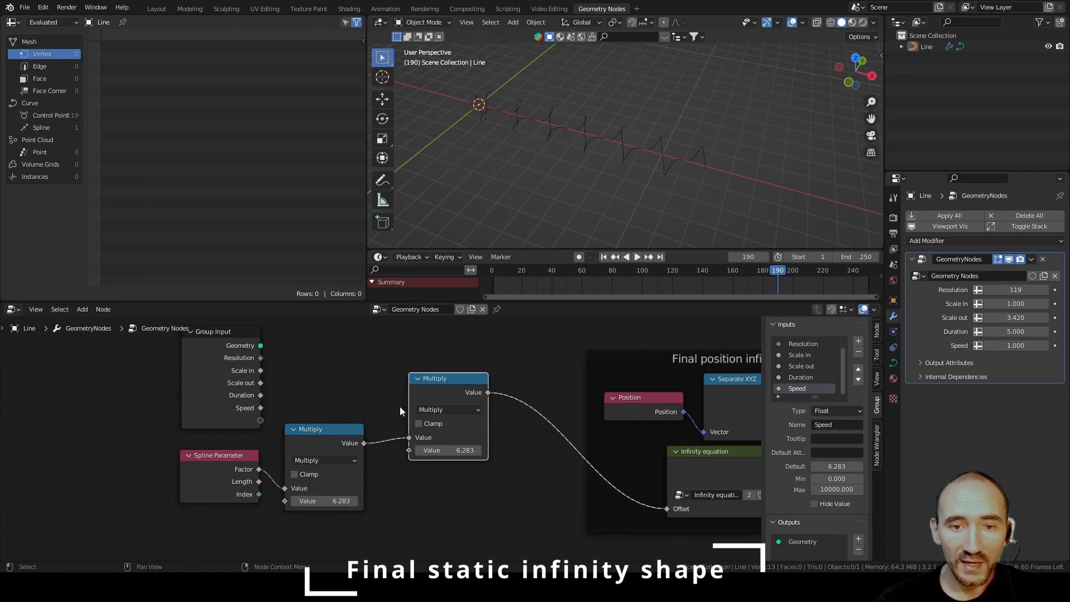
drag(410, 438, 409, 451)
drag(261, 407, 368, 430)
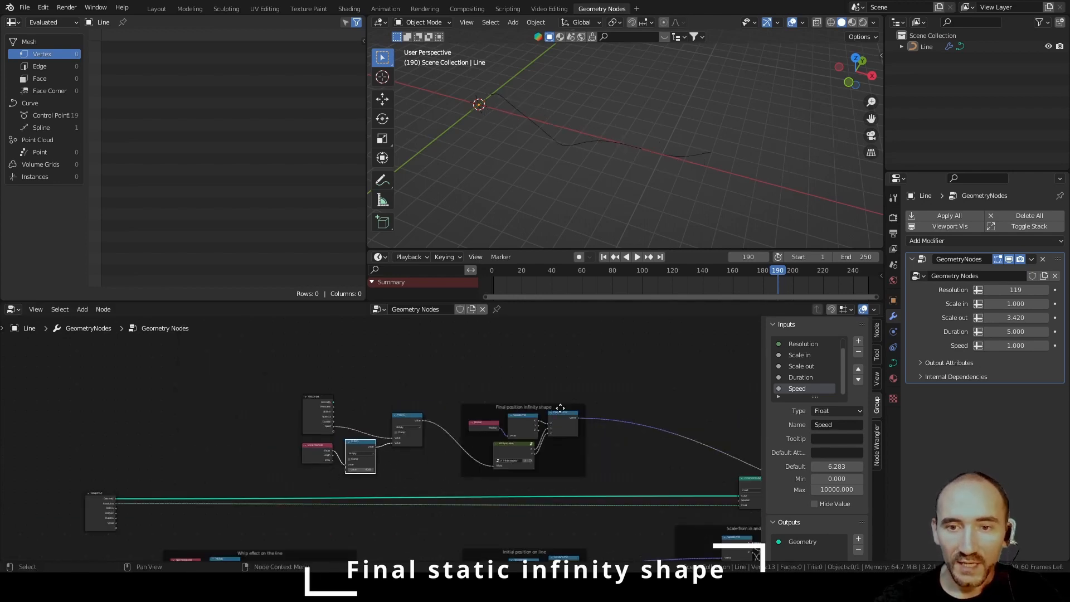
Duplicate the Set Position node and place the copy above the original.
middle_drag(560, 408, 394, 396)
middle_drag(607, 431, 386, 410)
scroll(385, 410, up, 2)
scroll(373, 412, up, 3)
middle_drag(532, 423, 298, 487)
scroll(325, 433, up, 4)
click(427, 465)
key(shift+d)
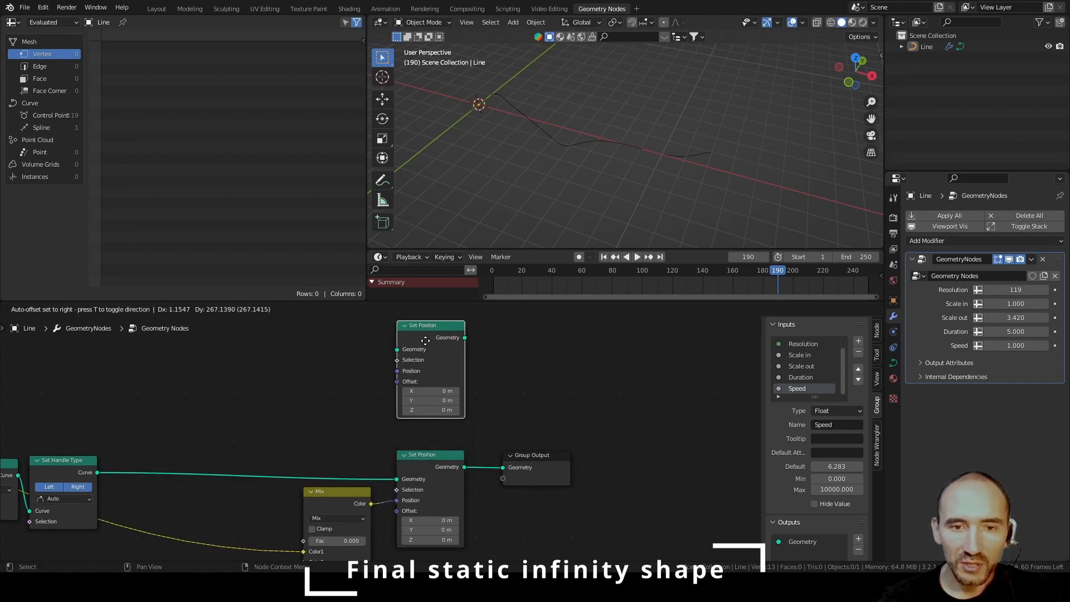
click(428, 349)
Join both Set Position outputs with Join Geometry into the Group Output and feed the Set Handle Type curve into the copied Set Position.
shift+click(427, 496)
key(ctrl+0)
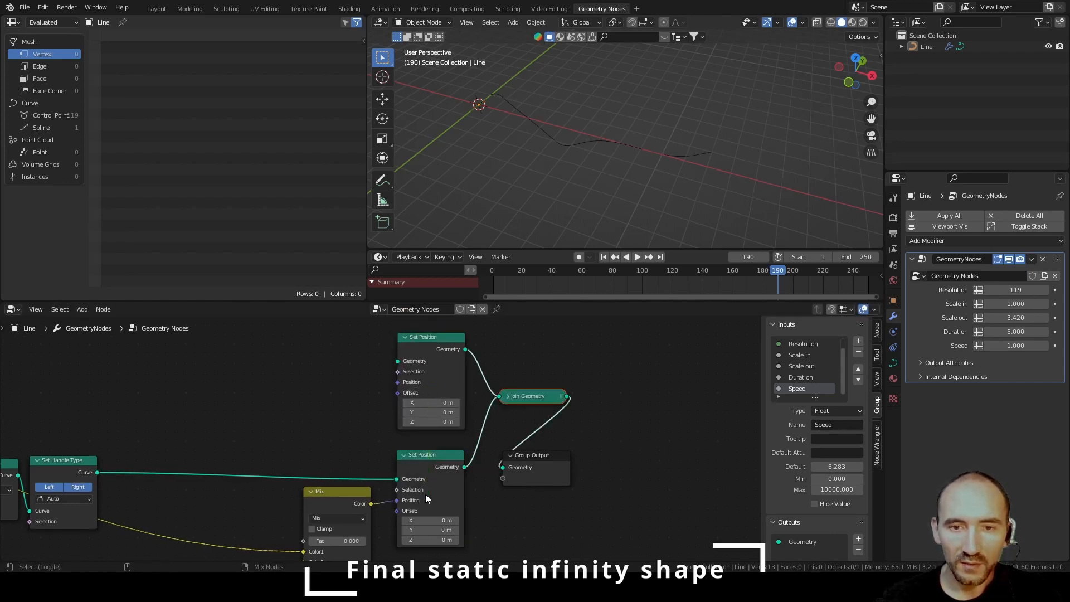
drag(541, 466, 679, 405)
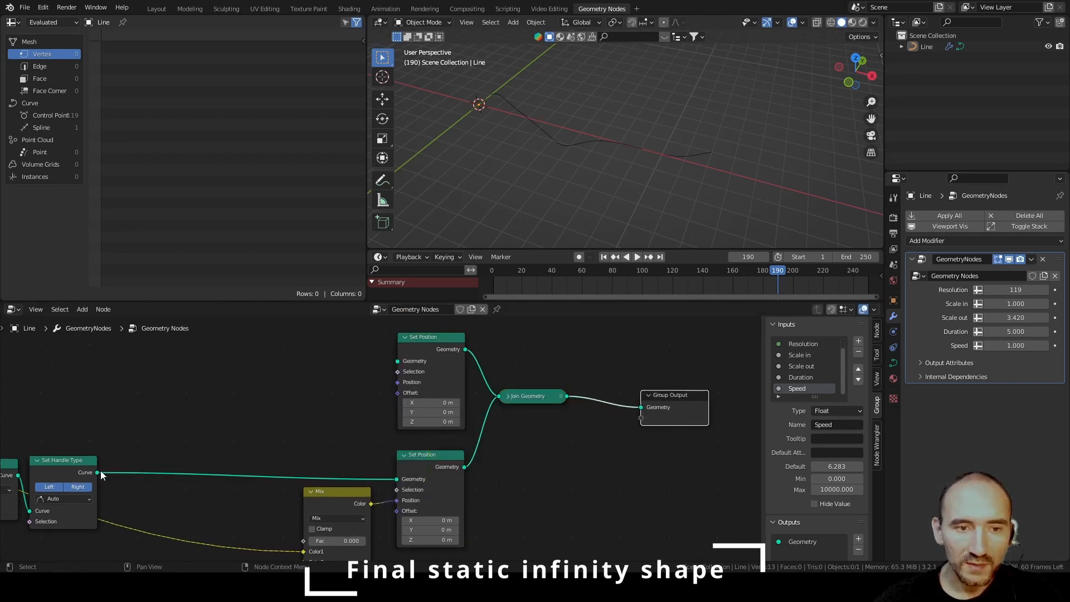
drag(98, 472, 396, 360)
Add a reroute on the final shape's vector link to the Mix node and connect it to the copied Set Position's Position.
scroll(397, 360, down, 4)
middle_drag(191, 390, 443, 426)
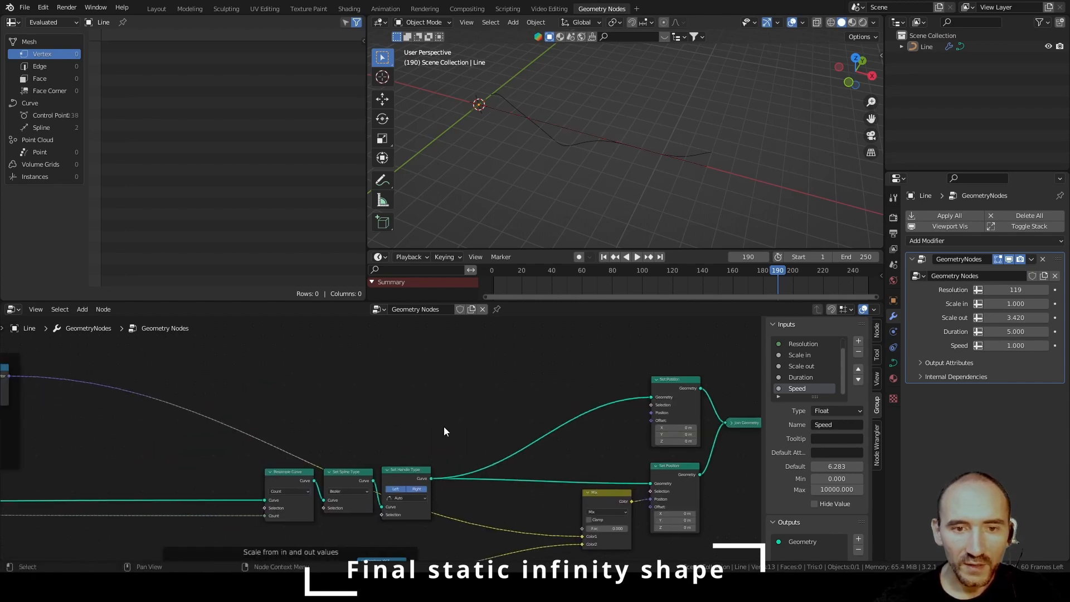
scroll(467, 449, down, 3)
scroll(467, 449, up, 1)
middle_drag(385, 398, 240, 328)
scroll(396, 409, up, 6)
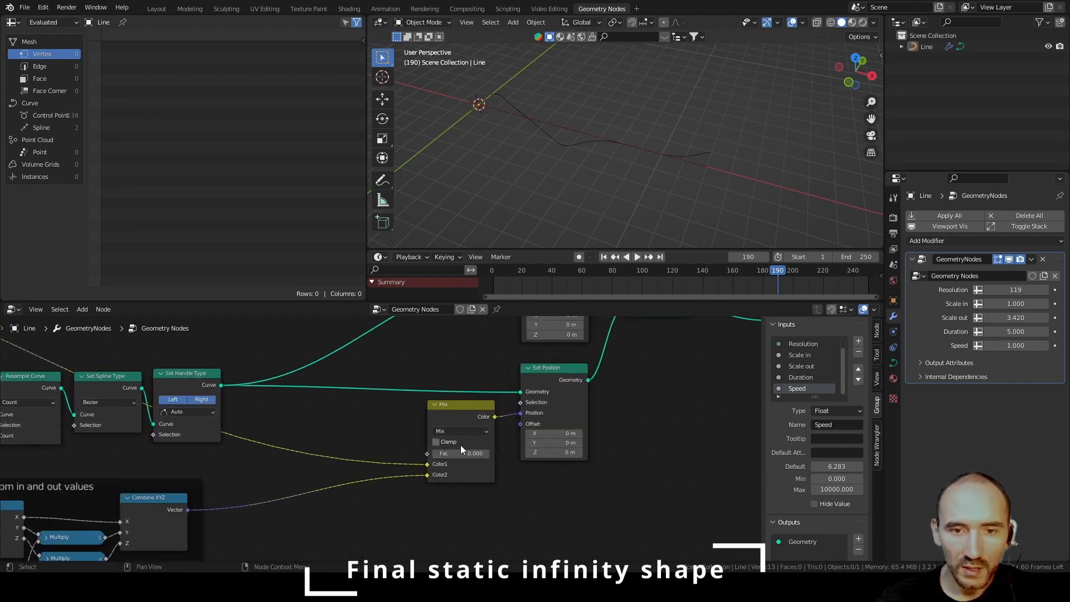
key(g)
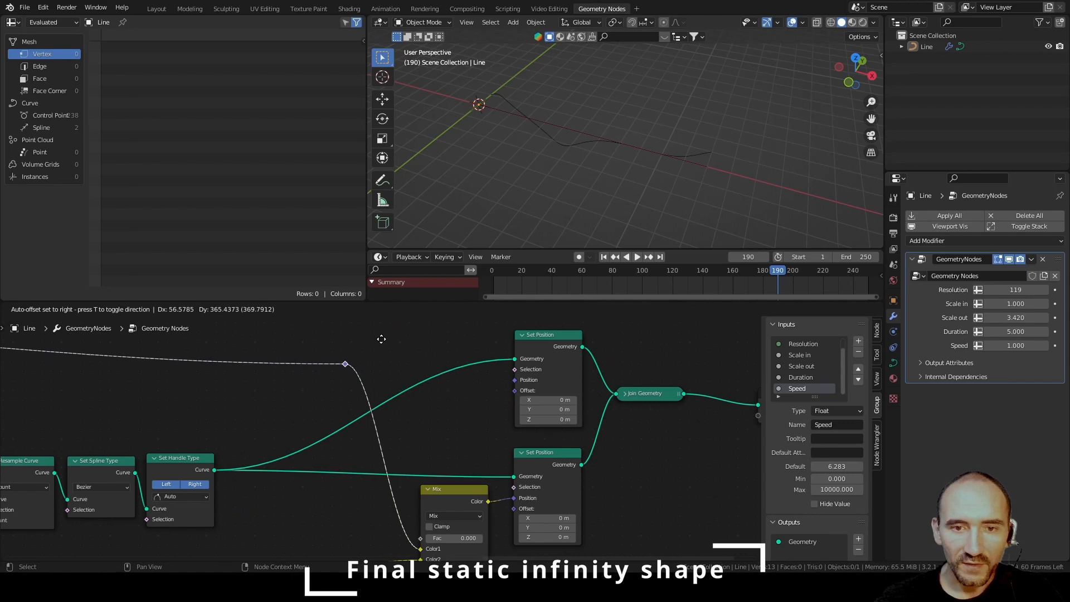
click(397, 348)
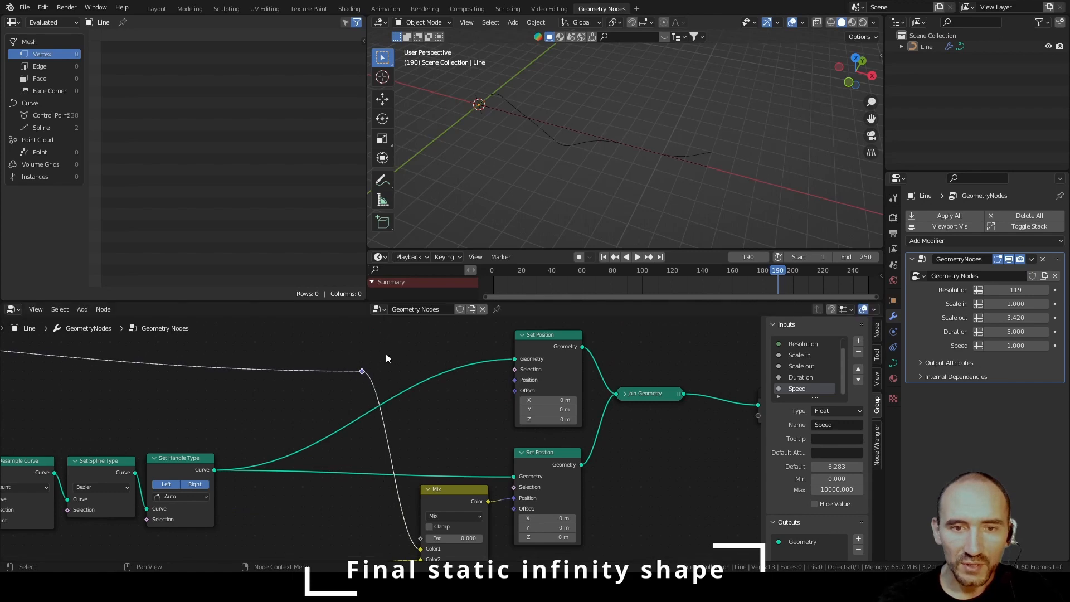
middle_drag(516, 376, 507, 303)
drag(419, 464, 471, 463)
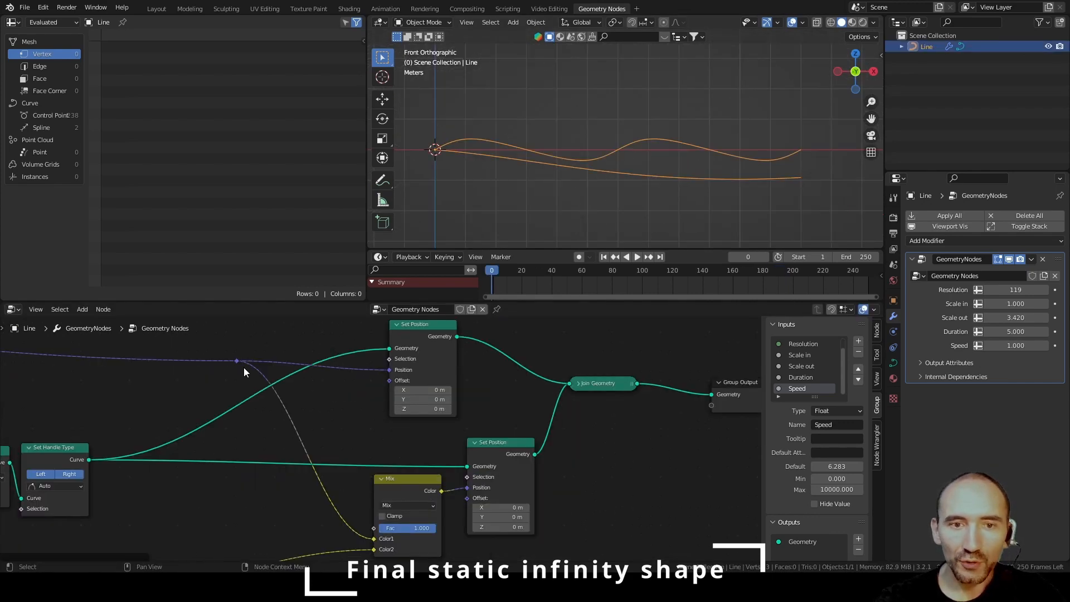
Inspect both curves from several angles and insert a Separate XYZ node on the vector link after the final position frame.
middle_drag(243, 367, 505, 422)
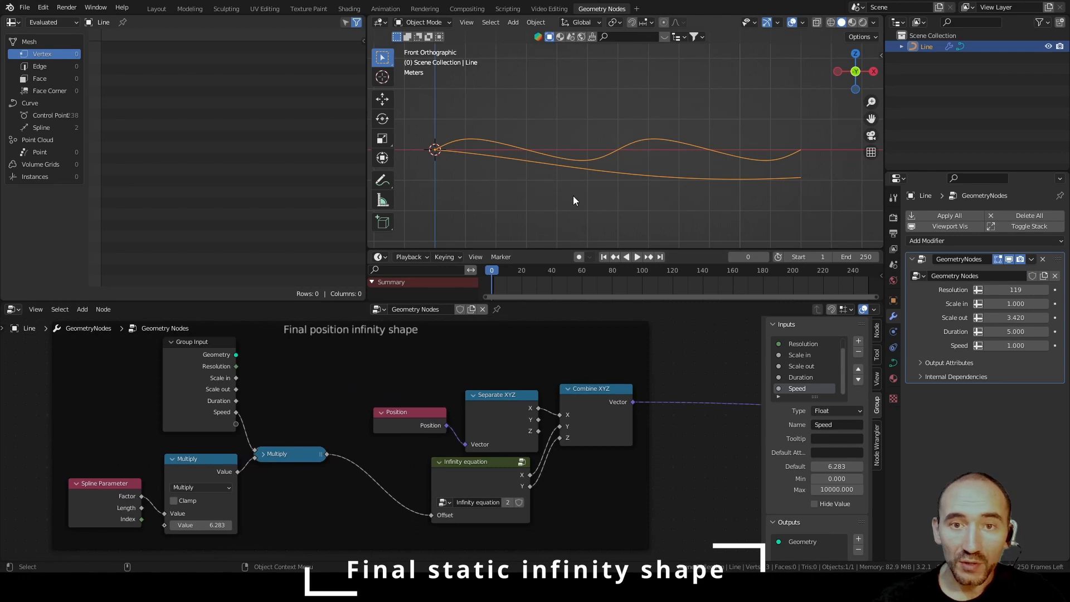
middle_drag(573, 196, 534, 158)
middle_drag(635, 183, 593, 129)
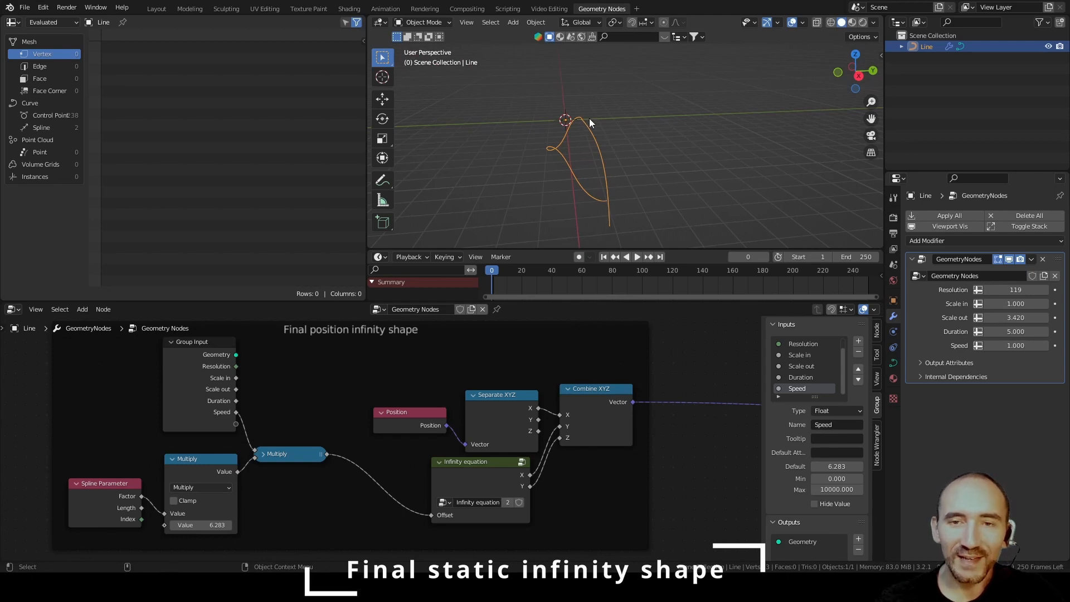
middle_drag(616, 200, 642, 139)
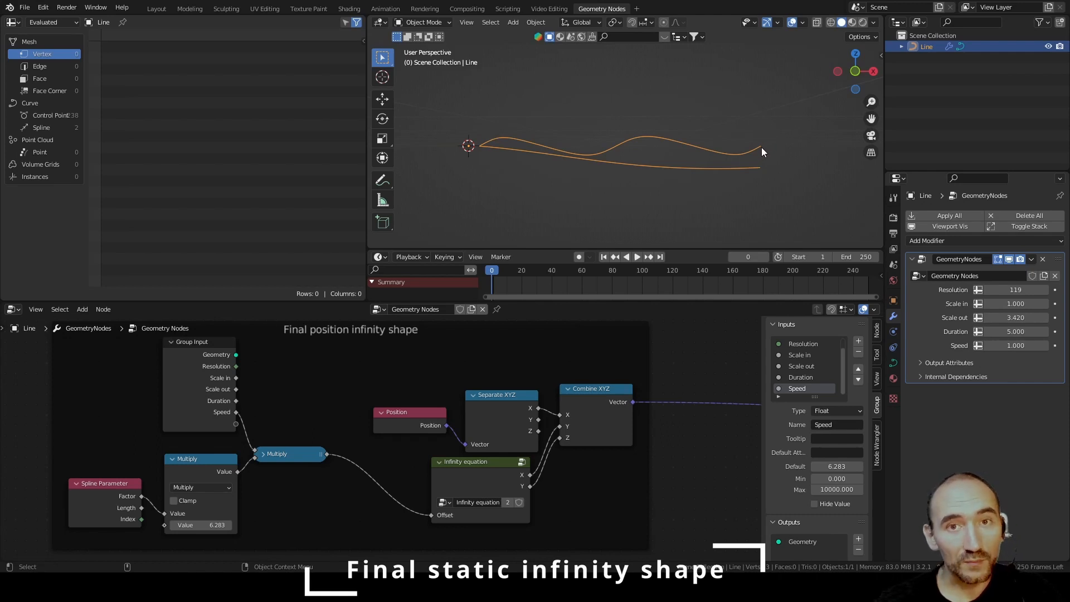
scroll(611, 419, down, 5)
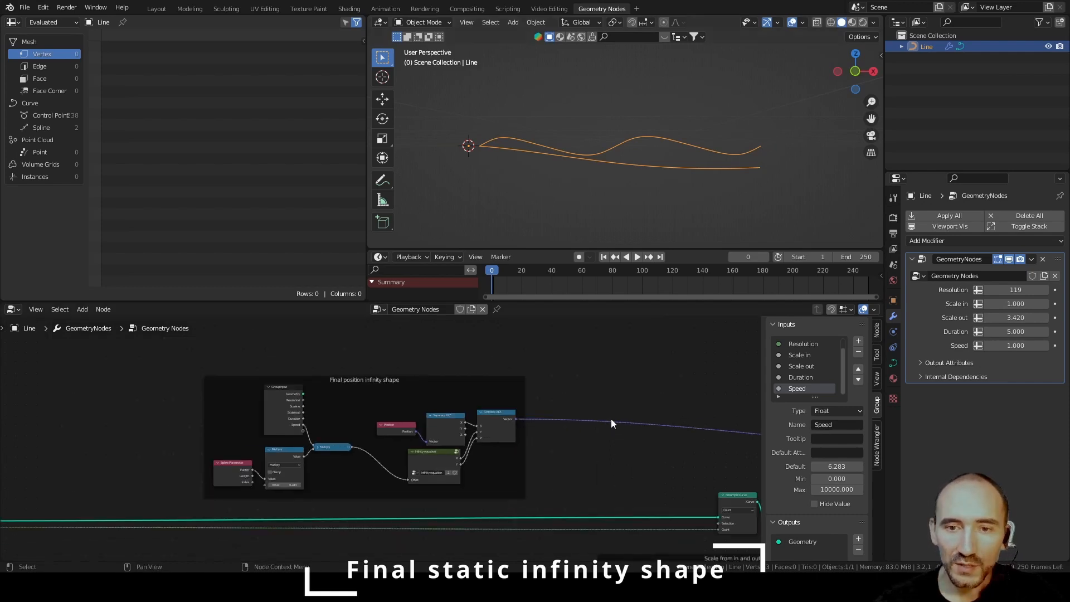
scroll(411, 403, up, 2)
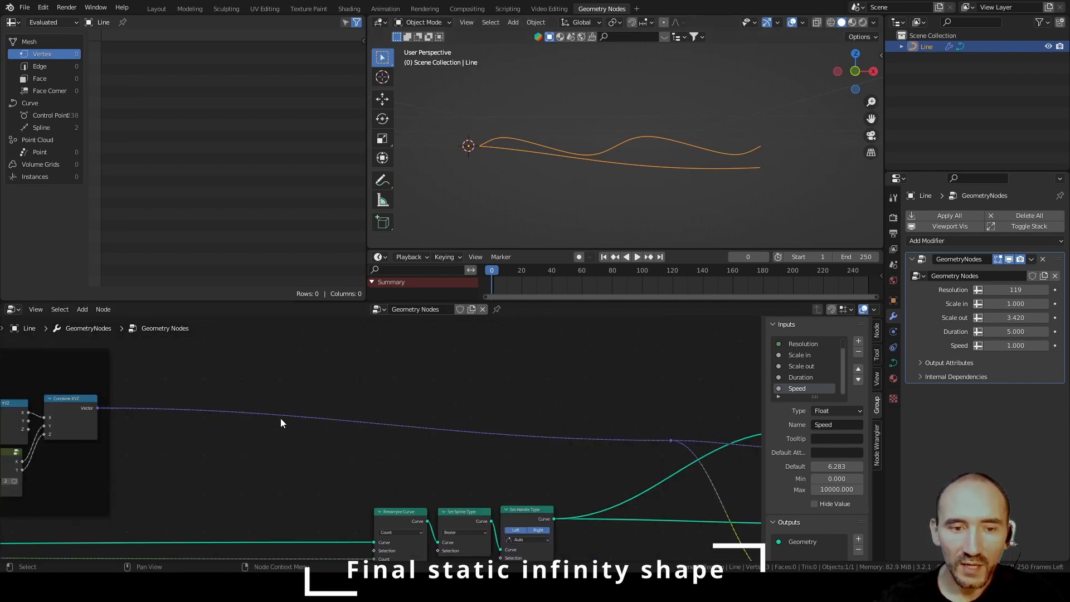
key(F3)
text(separa)
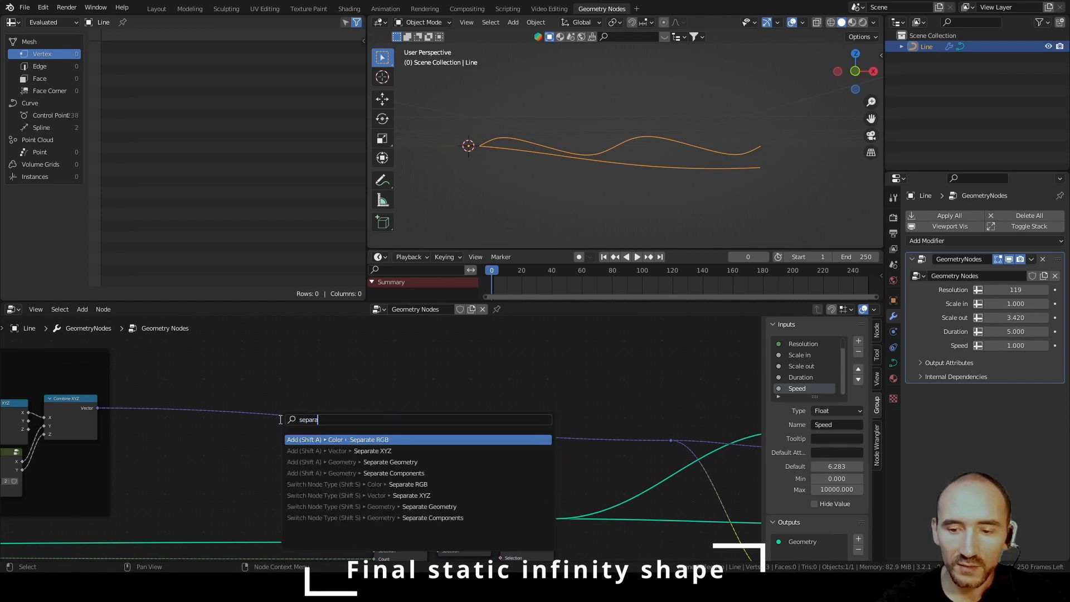
key(Down)
key(Return)
click(290, 368)
Insert a Combine XYZ node after the new Separate XYZ, fed by its X output, and line the nodes up.
key(F3)
text(combin)
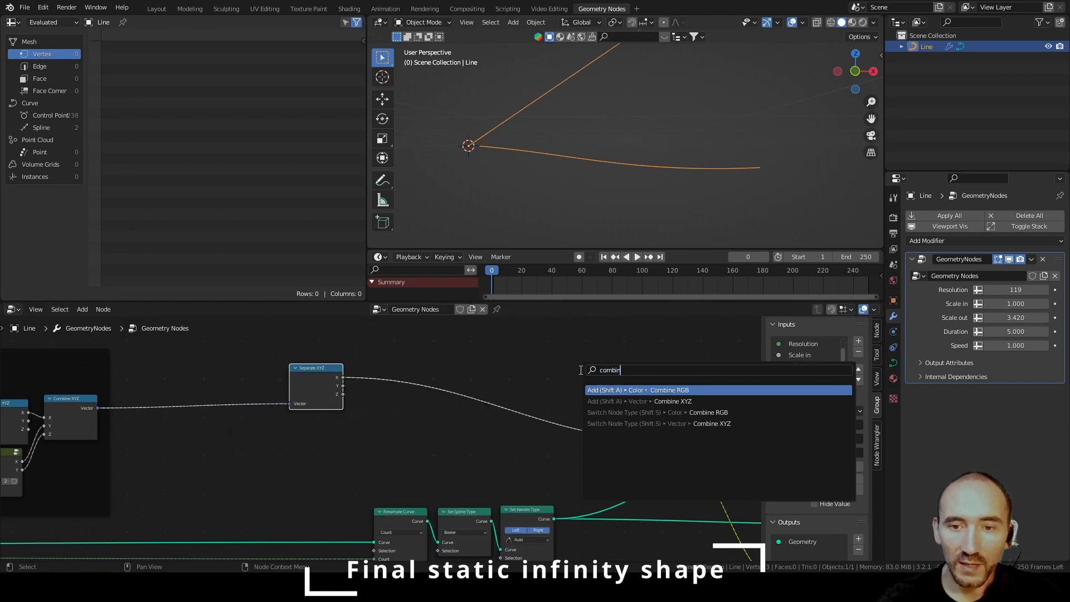
key(Down)
key(Return)
click(558, 365)
scroll(557, 379, up, 2)
middle_drag(447, 467, 436, 436)
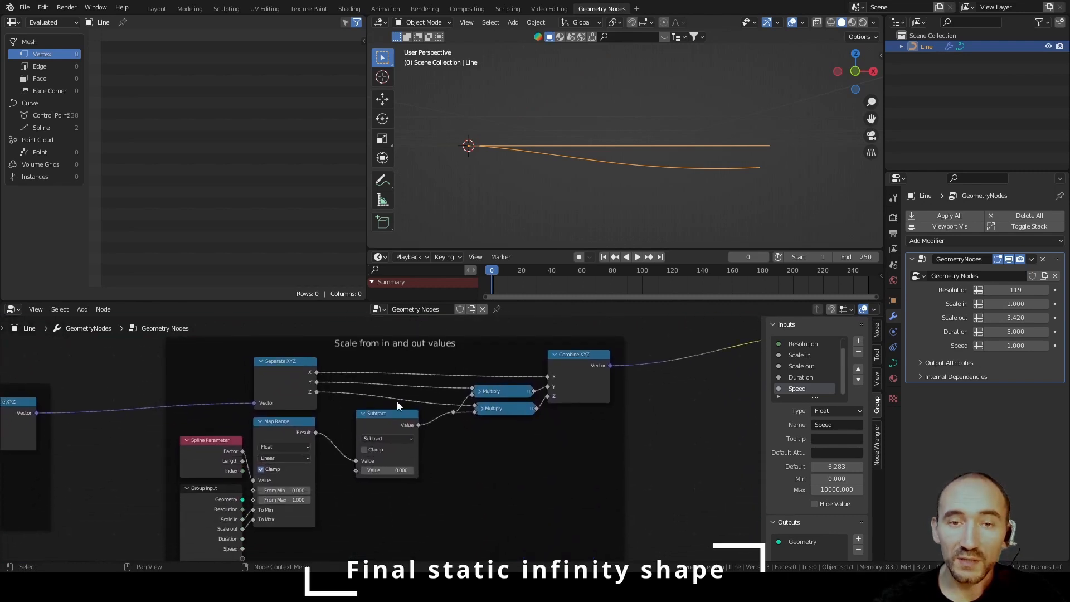
middle_drag(406, 386, 419, 532)
scroll(403, 470, up, 1)
middle_drag(448, 403, 380, 413)
scroll(403, 470, up, 1)
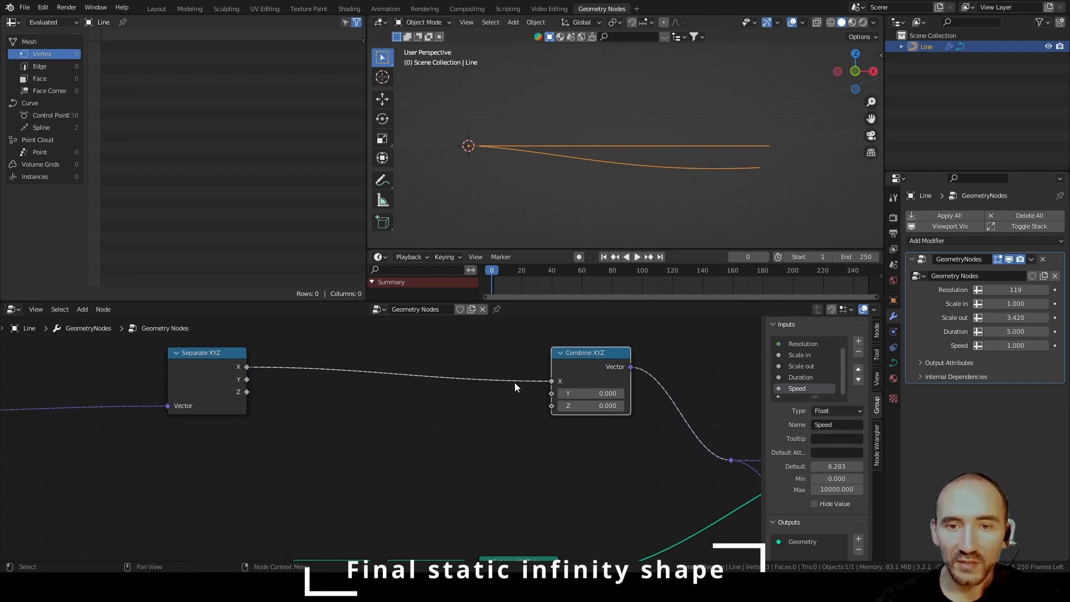
drag(578, 356, 575, 348)
Connect the Y and Z outputs of the new Separate XYZ to the matching Combine XYZ inputs.
click(273, 377)
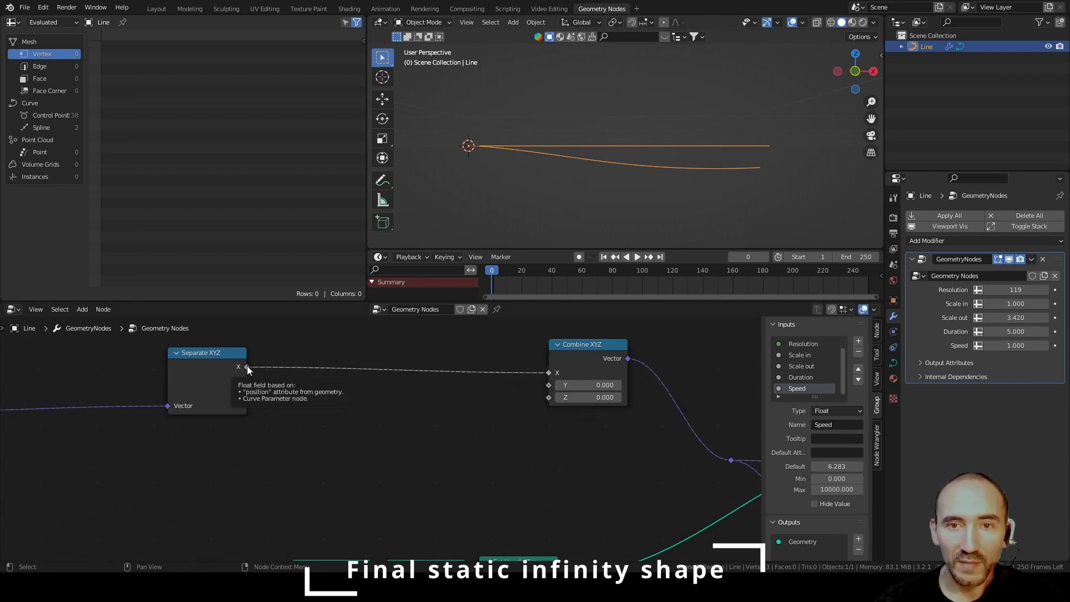
mouse_move(646, 234)
middle_down()
mouse_move(668, 199)
mouse_move(636, 219)
middle_up()
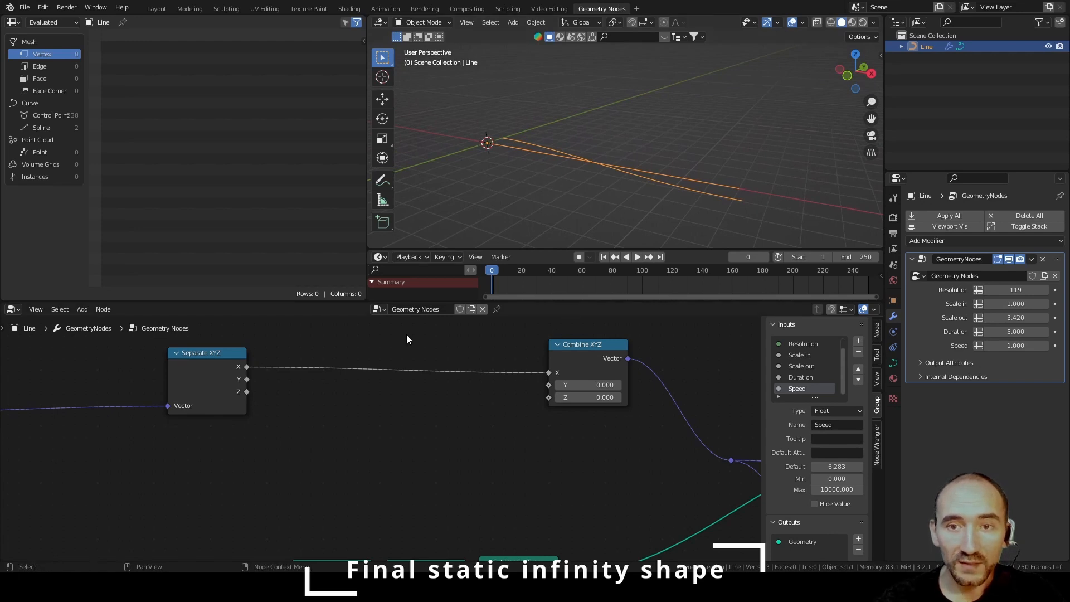
key(KP_1)
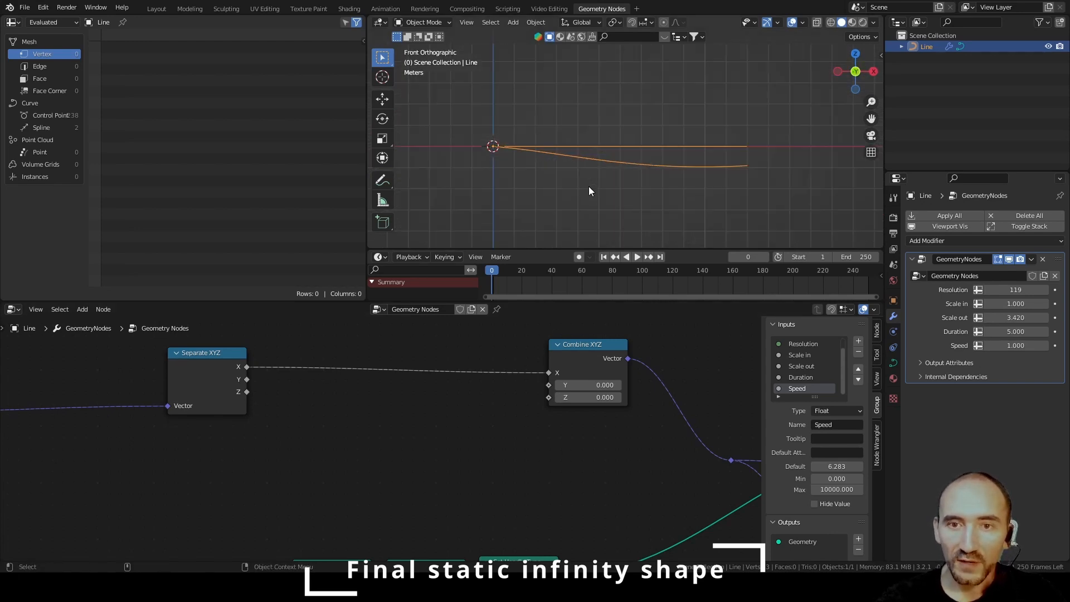
scroll(605, 188, up, 3)
scroll(609, 188, down, 1)
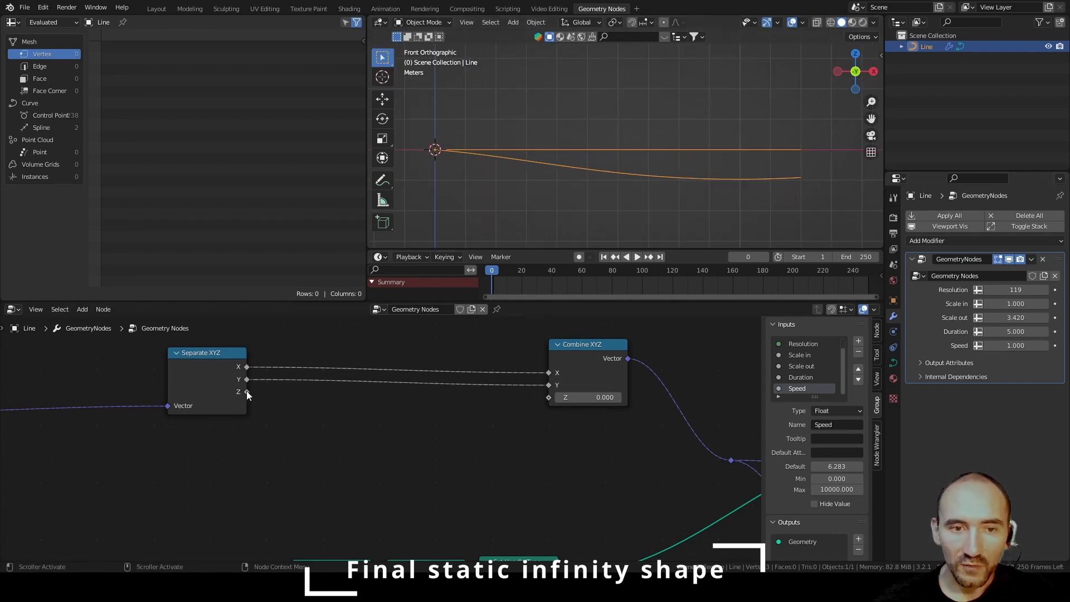
drag(247, 392, 548, 397)
Set the modifier's Speed to 4.370 and check both curves from the front view.
drag(1003, 346, 1065, 345)
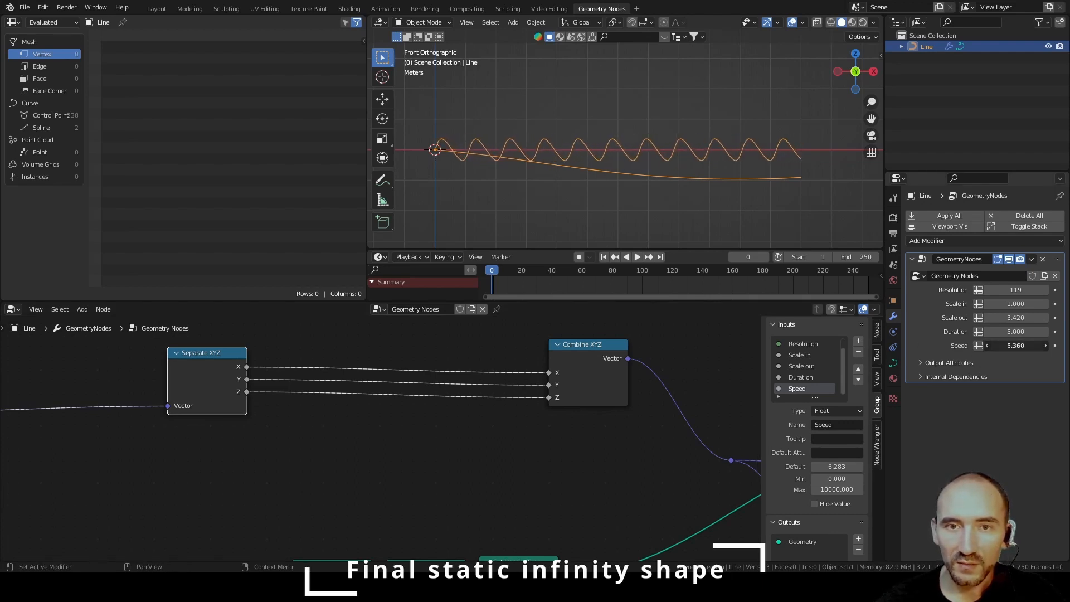
mouse_move(724, 156)
middle_down()
mouse_move(693, 150)
mouse_move(649, 161)
mouse_move(760, 158)
mouse_move(721, 154)
middle_up()
key(KP_1)
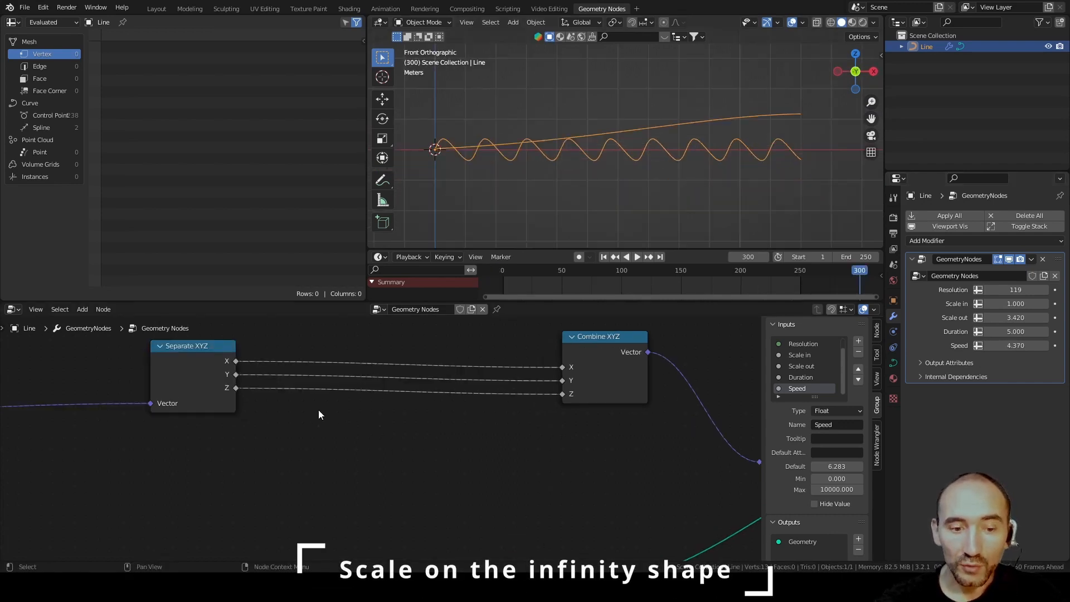
Insert a Math node set to Multiply on the Y link, collapse it, and duplicate it onto the Z link.
key(shift+a)
text(add)
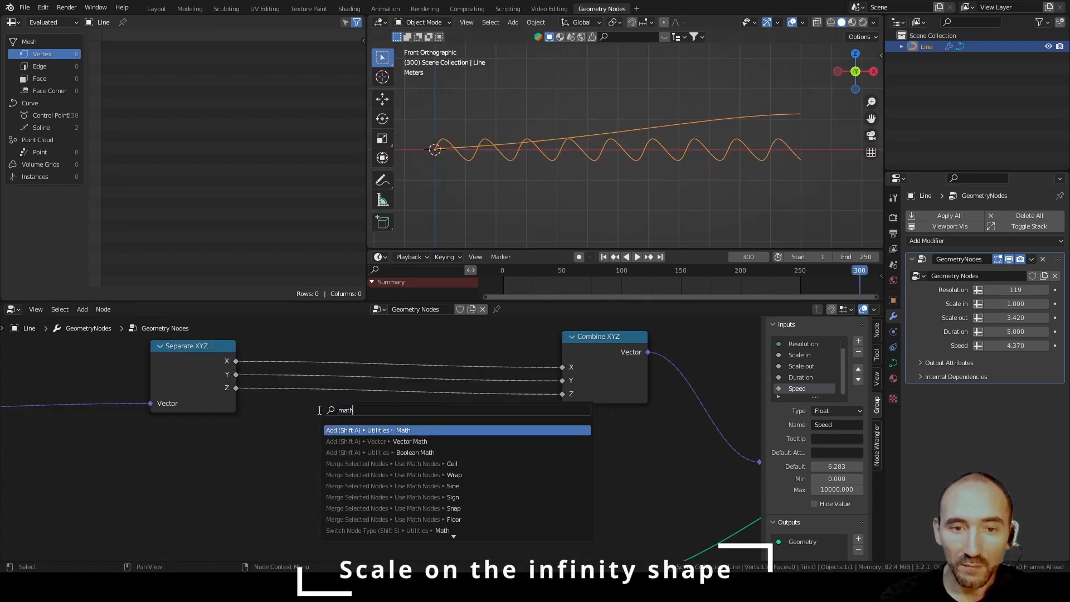
key(Return)
click(376, 376)
click(417, 411)
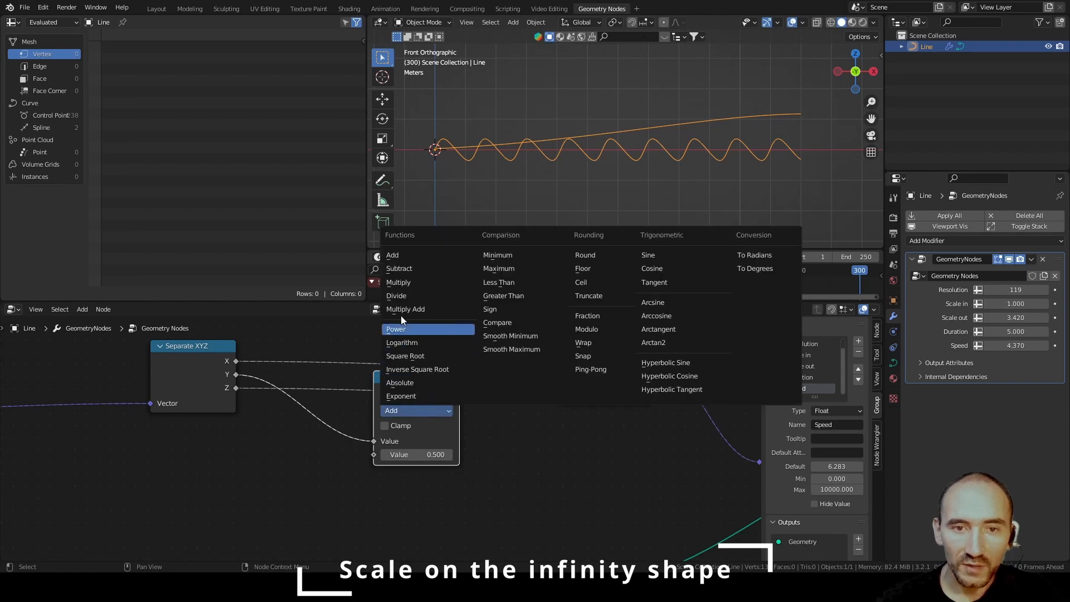
click(413, 282)
click(382, 378)
key(shift+d)
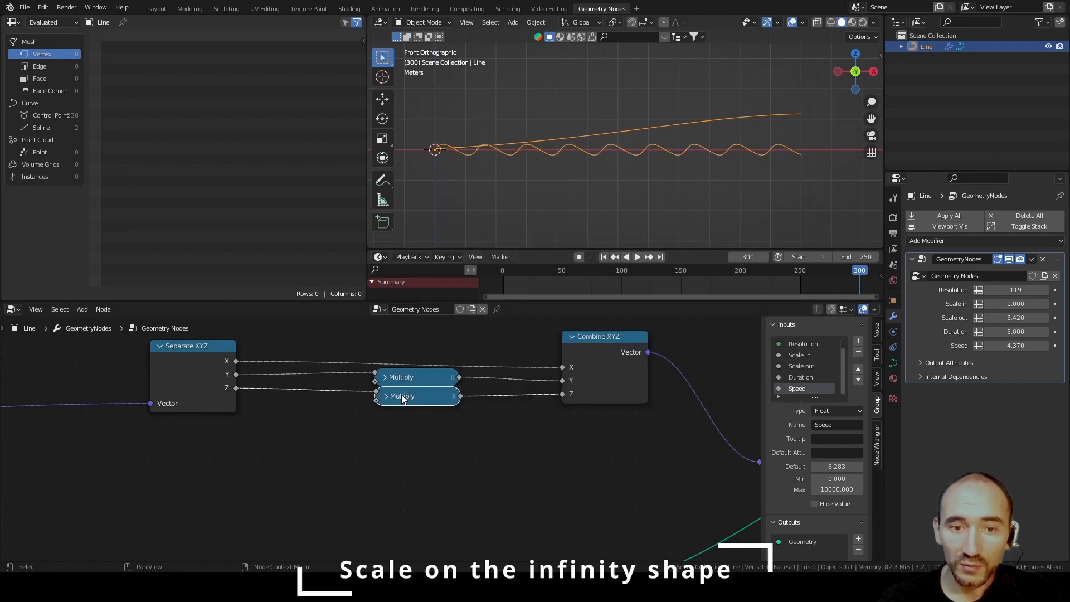
click(401, 395)
Add a Map Range node below the Multiply nodes and feed its Result into the second value of both.
middle_drag(246, 475, 315, 446)
key(shift+a)
text(map)
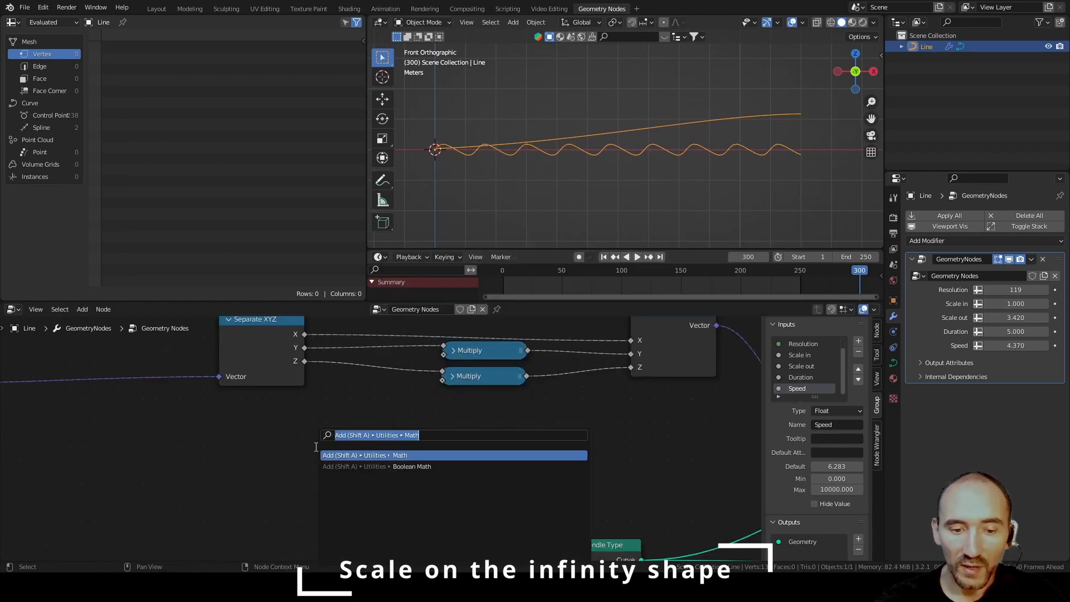
key(Return)
click(326, 385)
scroll(329, 390, down, 1)
drag(405, 406, 439, 384)
middle_drag(291, 442, 344, 421)
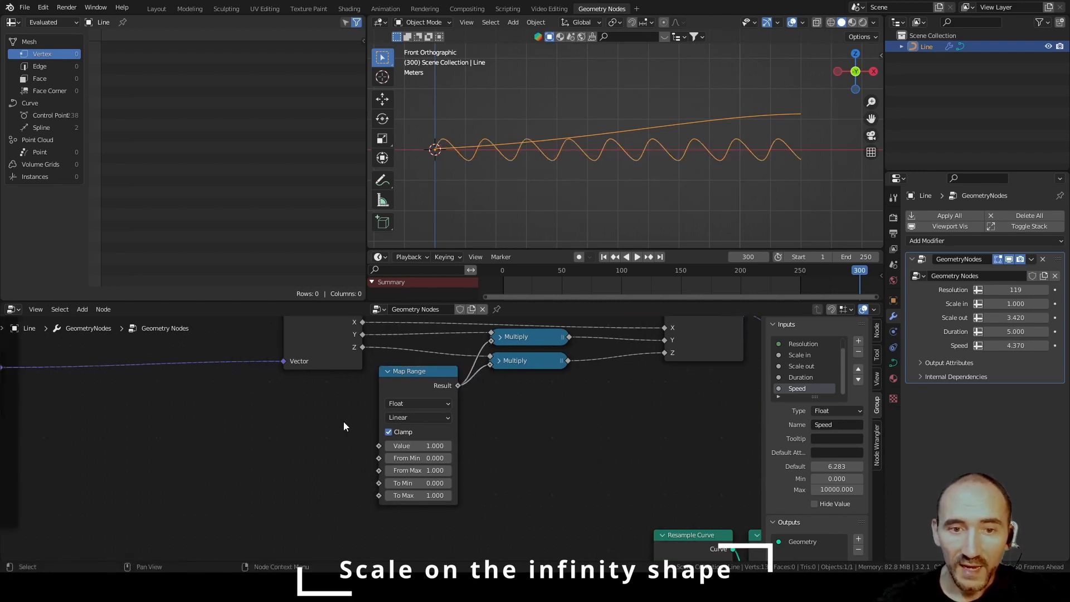
drag(390, 386, 401, 389)
Add a Spline Parameter node and connect its Factor to the Map Range's Value.
click(333, 412)
key(F3)
text(spline para)
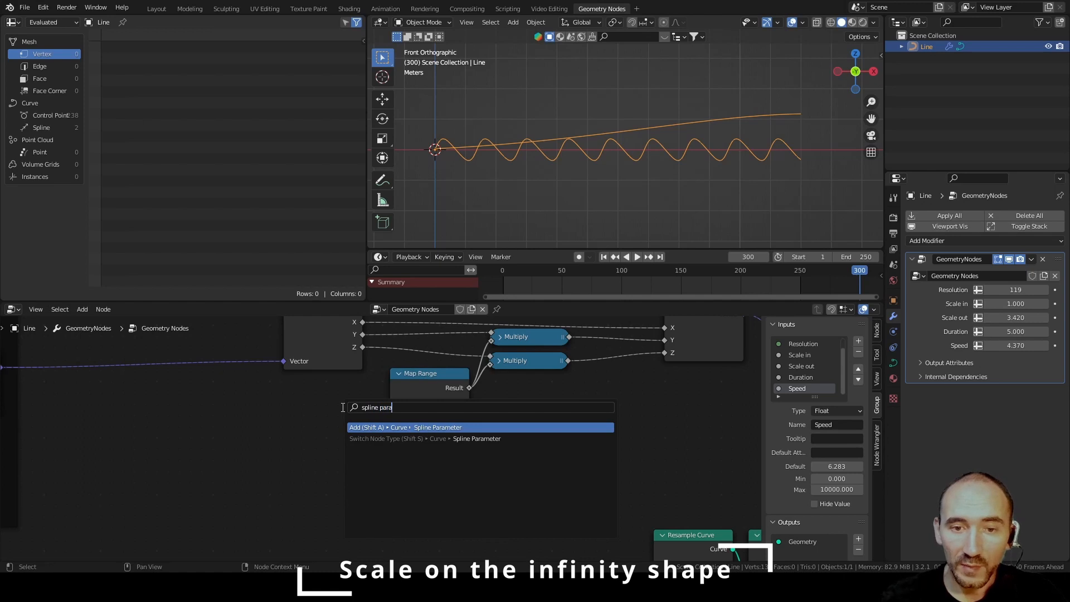
key(Return)
click(353, 407)
drag(353, 405, 390, 447)
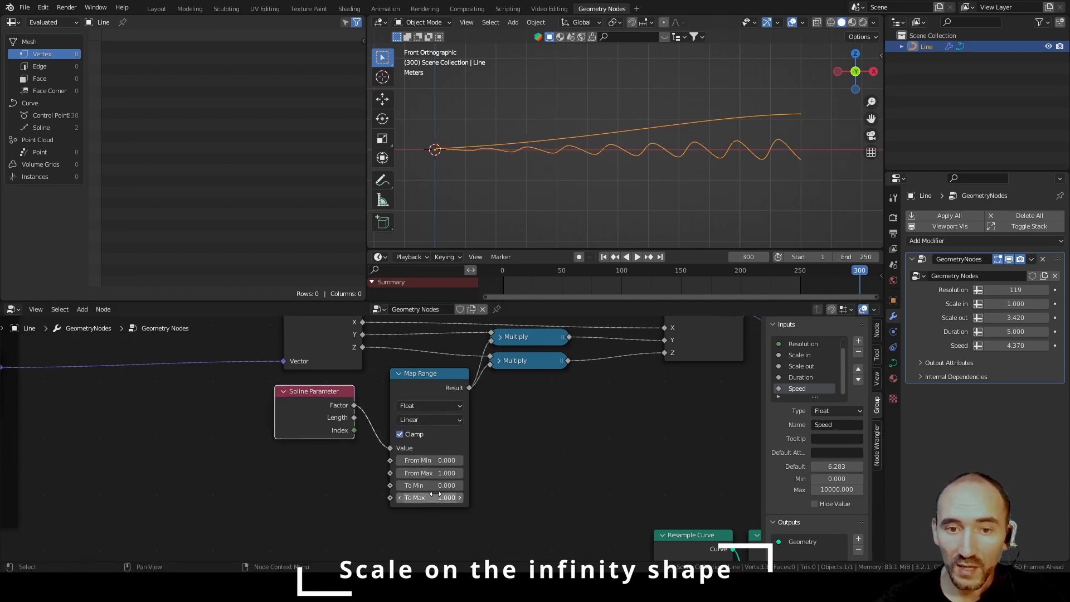
Duplicate the Group Input from the final position frame beside the Spline Parameter and detach the copy from the frame.
click(319, 473)
scroll(320, 468, down, 2)
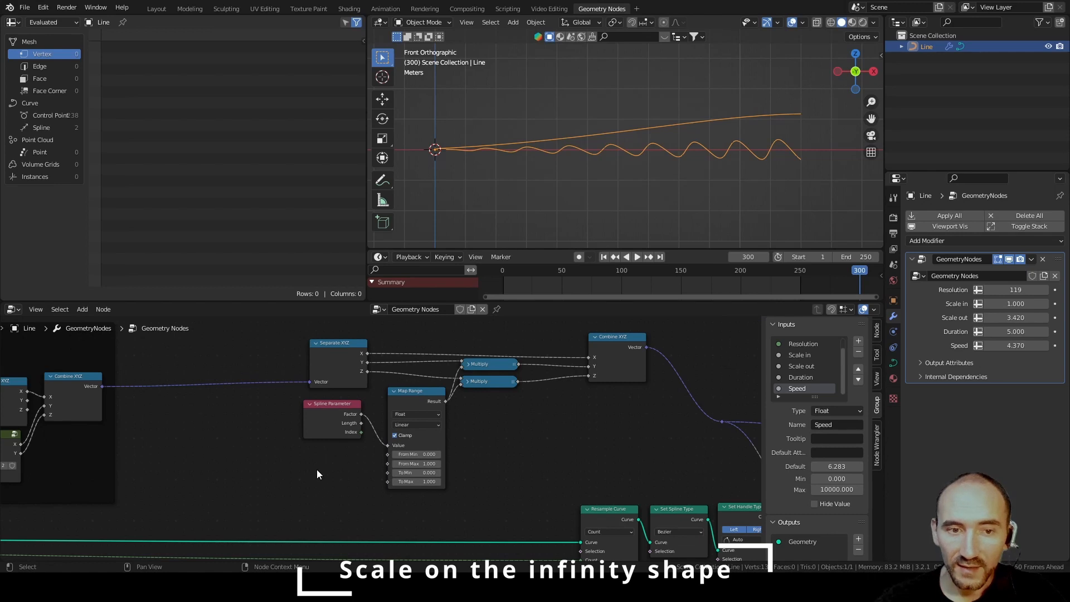
middle_drag(253, 466, 478, 450)
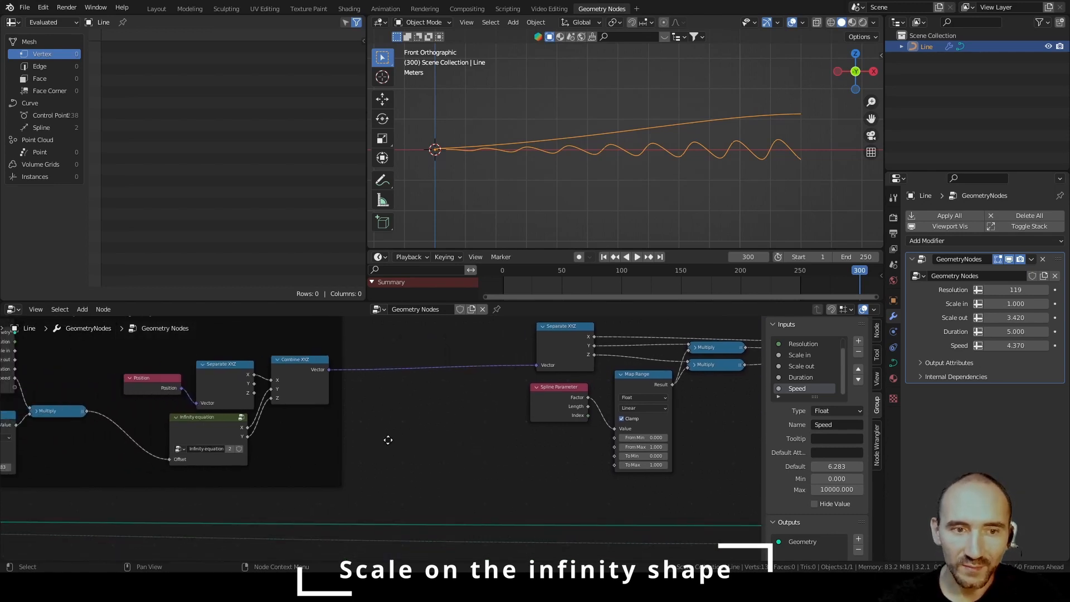
scroll(394, 451, down, 2)
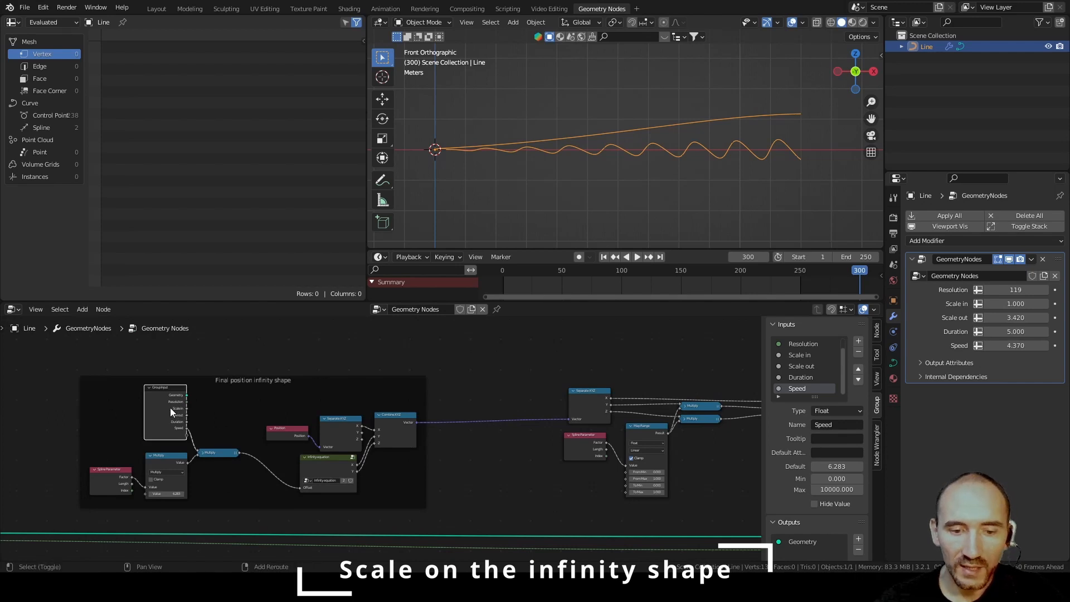
key(shift+d)
click(510, 450)
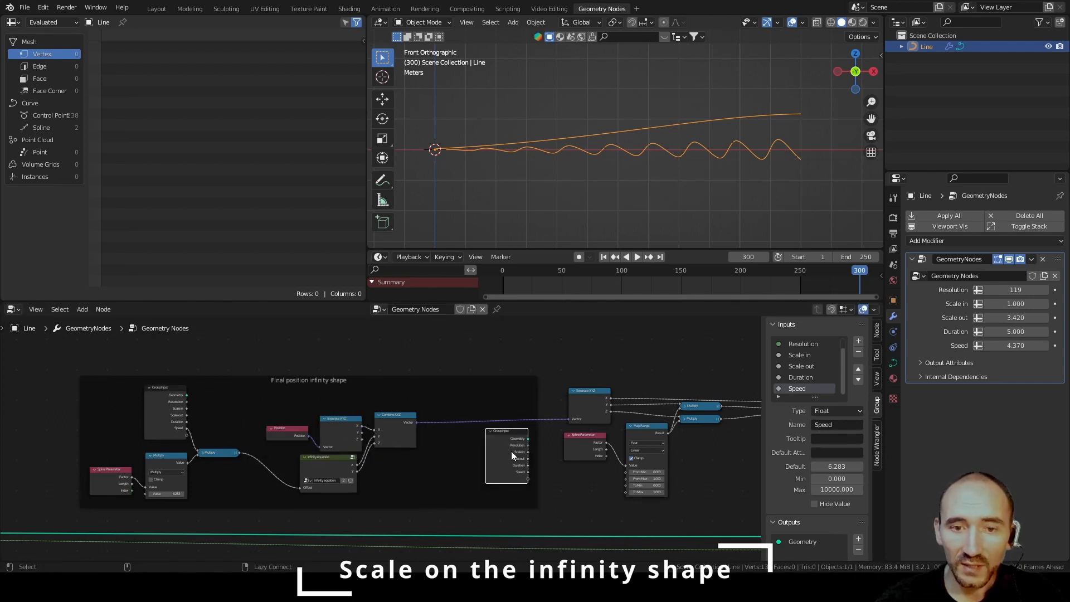
key(alt+p)
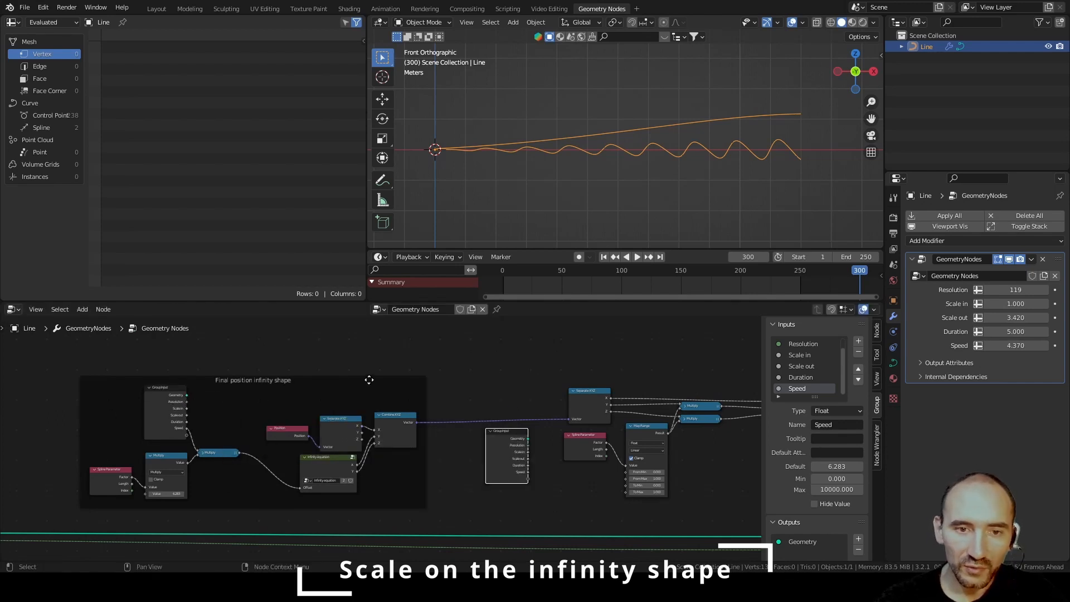
Connect the copied Group Input's Scale in to To Min and Scale out to To Max, then save the file.
key(KP_Decimal)
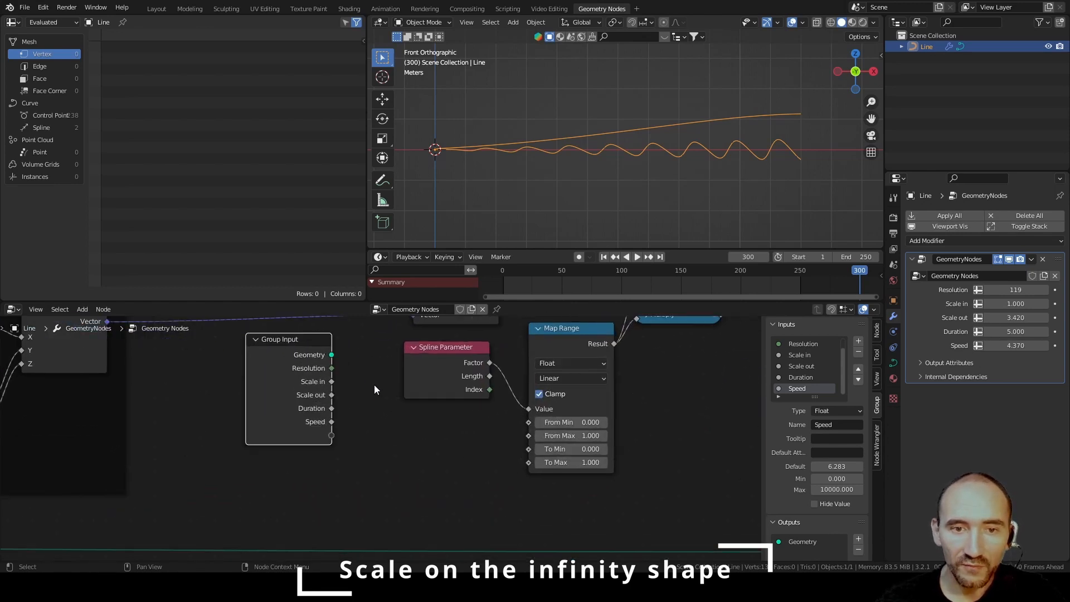
drag(395, 466, 424, 477)
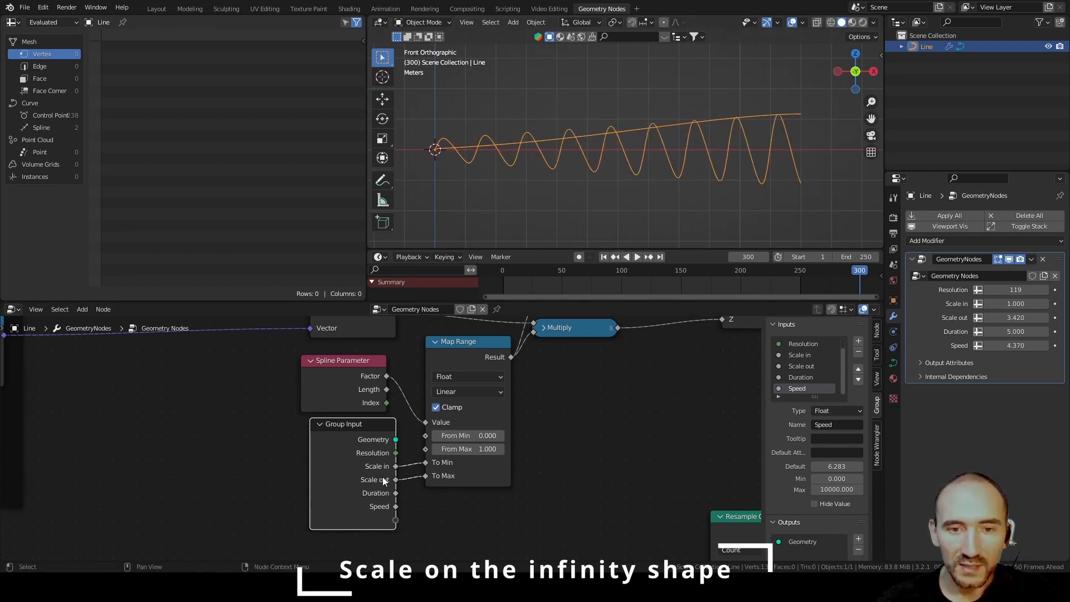
key(ctrl+s)
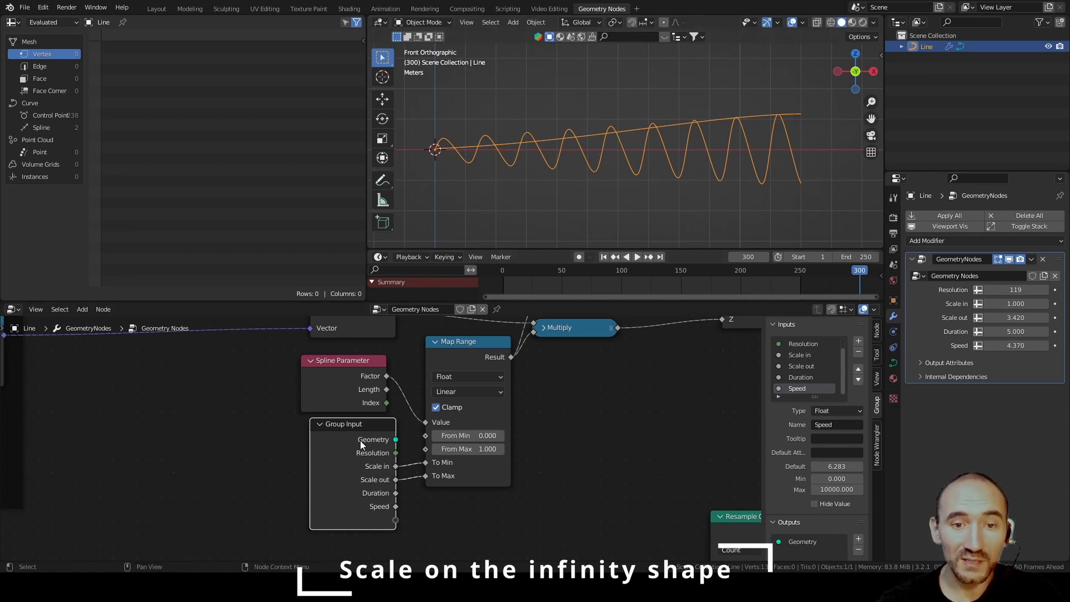
Disconnect Scale out from the Map Range, set To Max to 0.400, and expose To Max as a new group input.
drag(359, 440, 347, 438)
drag(426, 477, 389, 527)
drag(466, 476, 441, 476)
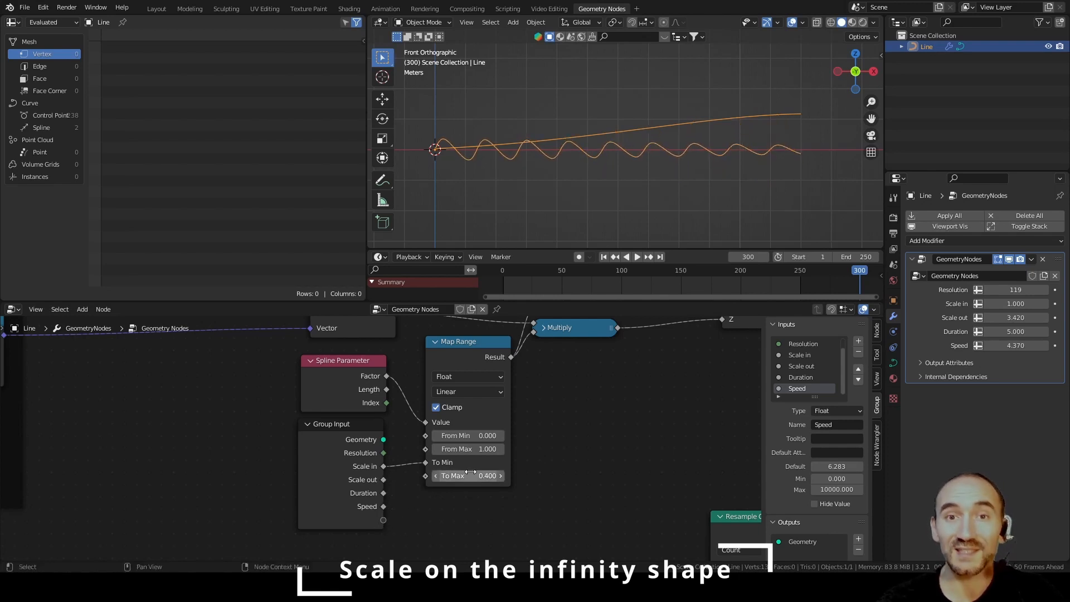
drag(425, 476, 384, 520)
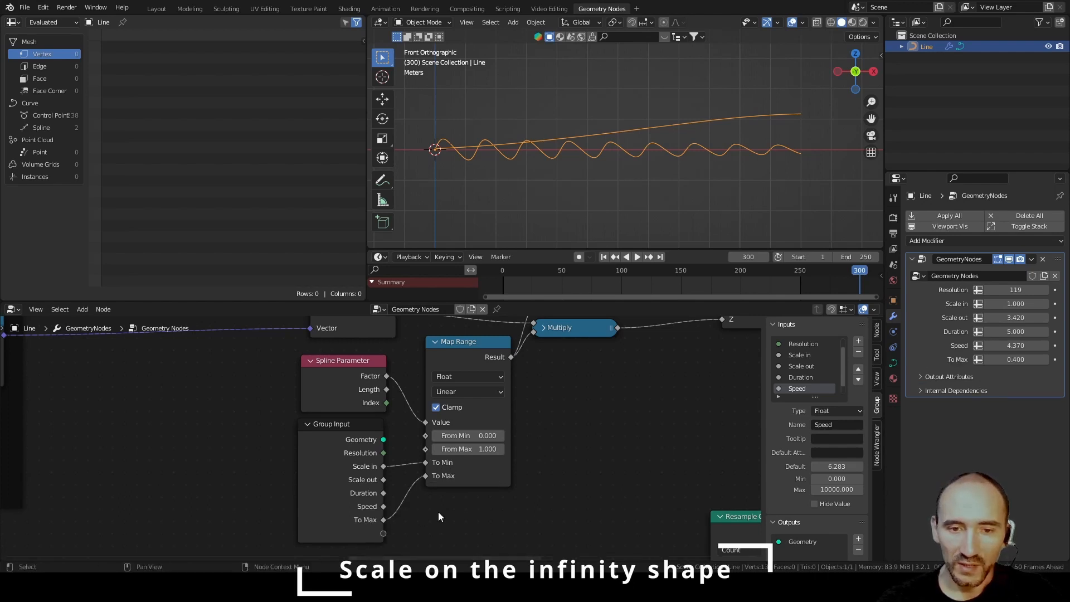
Rename the new To Max input to "Scale out (no anim)", set it to 0.000 in the modifier, and save the file.
click(837, 424)
text(S)
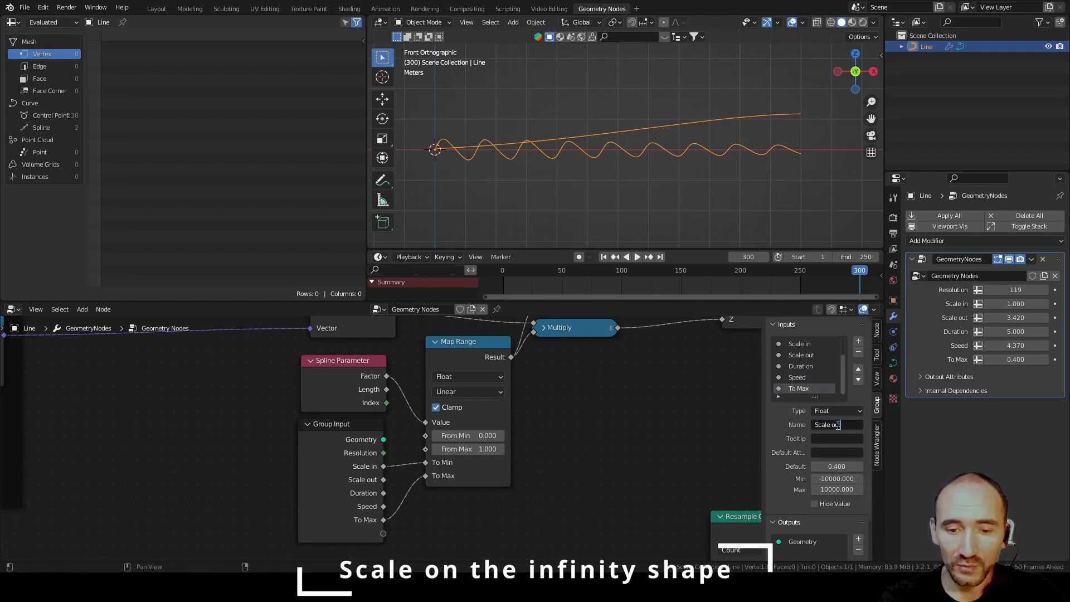
text(cale out (no anim))
key(Return)
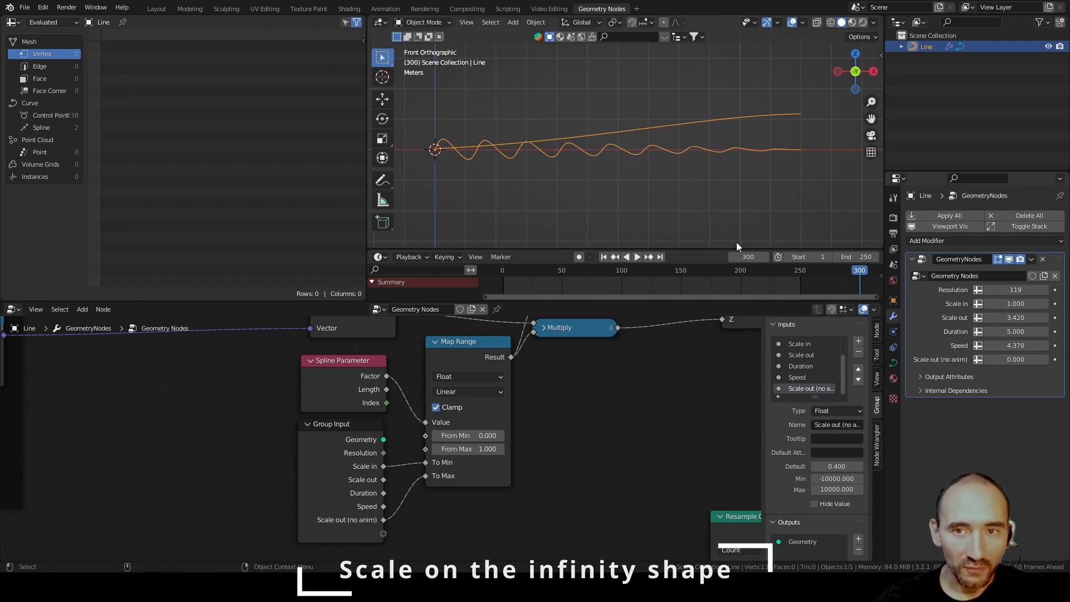
click(638, 163)
key(ctrl+s)
Scrub the timeline in perspective view and play the animation to compare the moving line with the static shape.
middle_drag(638, 164, 617, 177)
drag(505, 269, 588, 269)
middle_drag(579, 184, 529, 147)
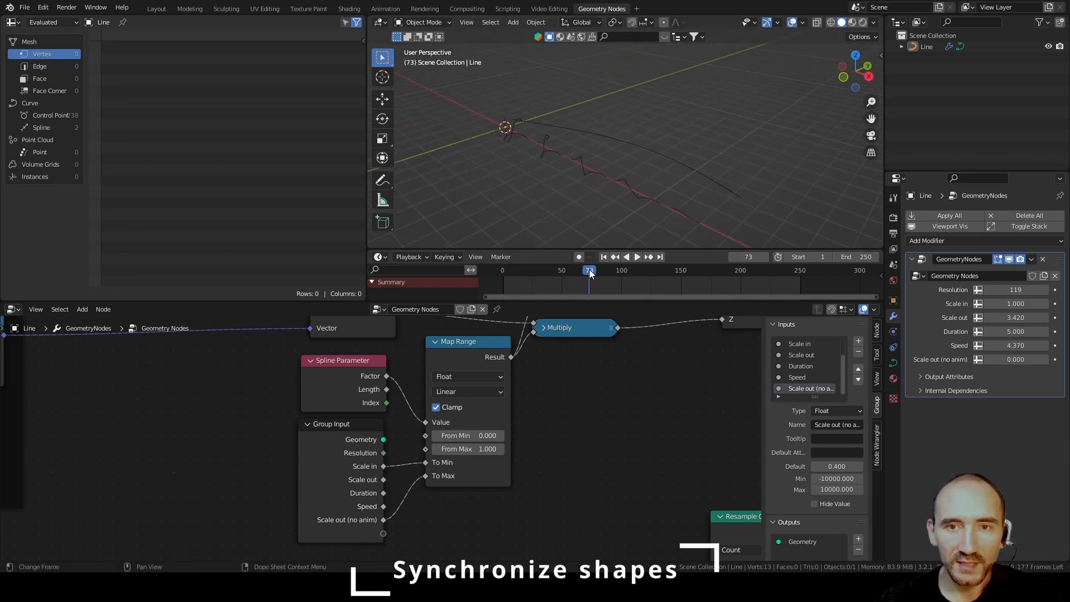
key(space)
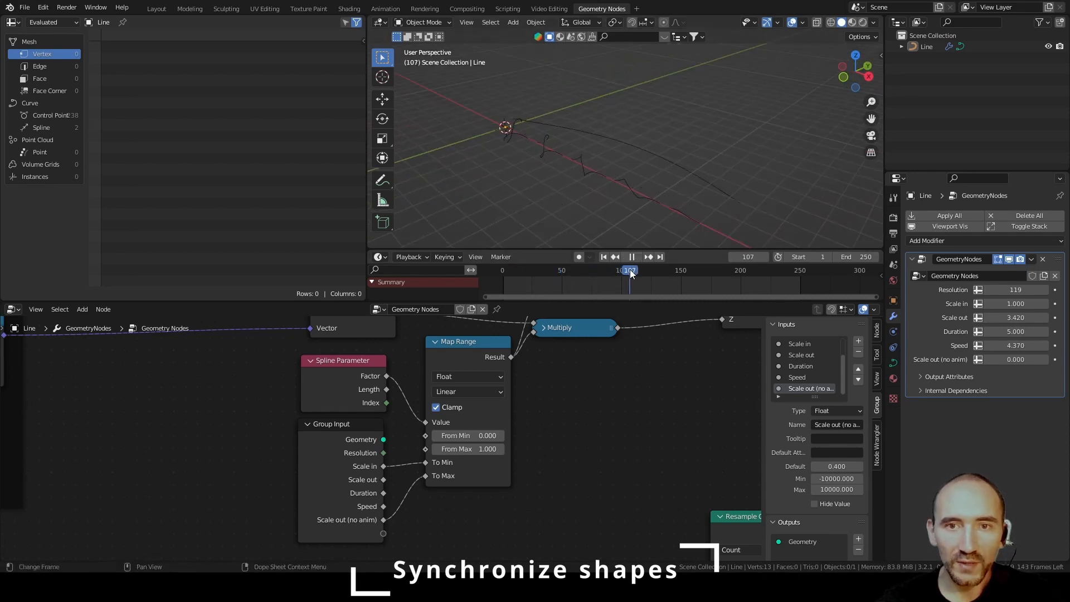
Scrub through the animation, stop playback at frame 215 and save the file.
drag(639, 271, 734, 271)
key(space)
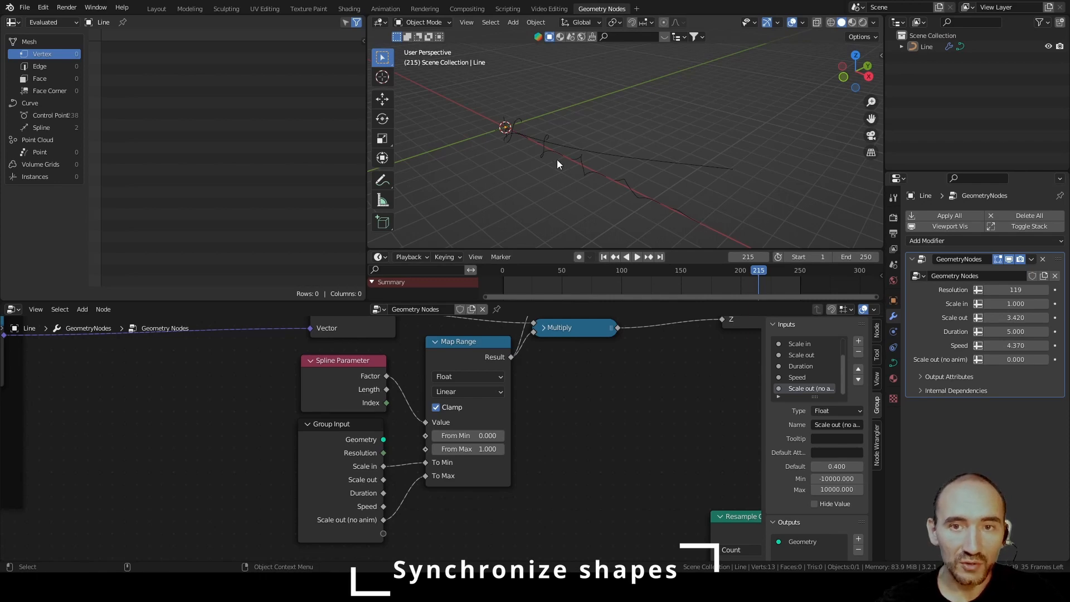
key(ctrl+s)
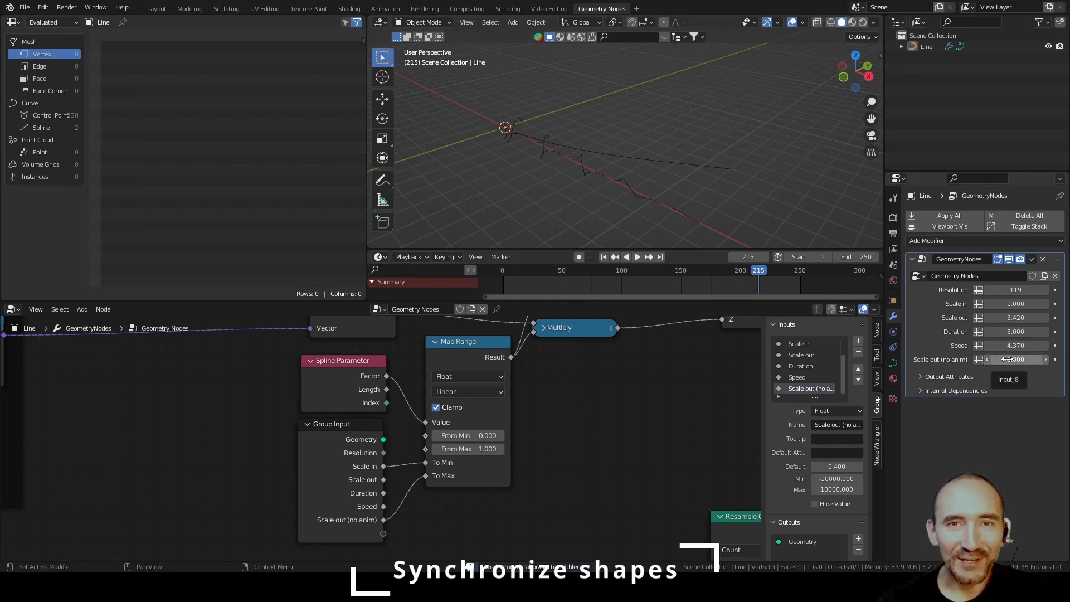
Set the Geometry Nodes modifier's Scale in value to 3.62.
middle_drag(621, 179, 668, 156)
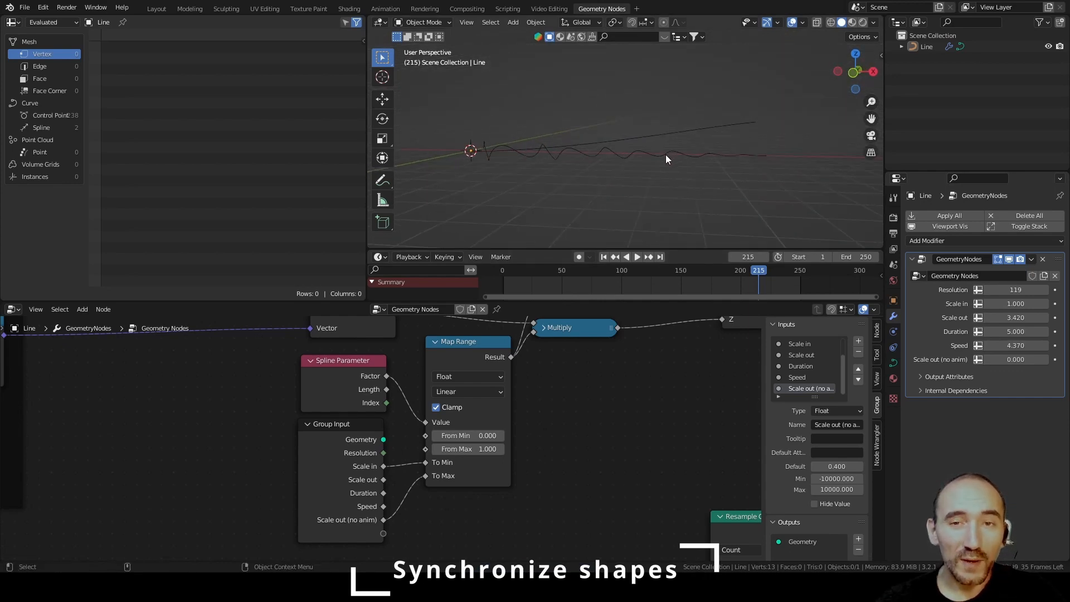
key(KP_1)
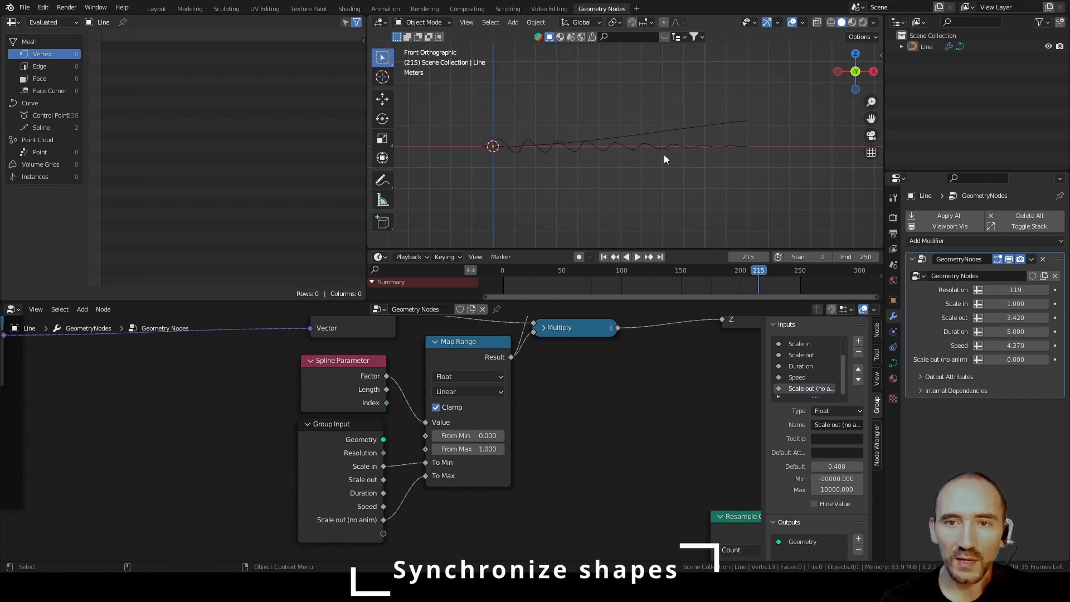
scroll(664, 155, up, 2)
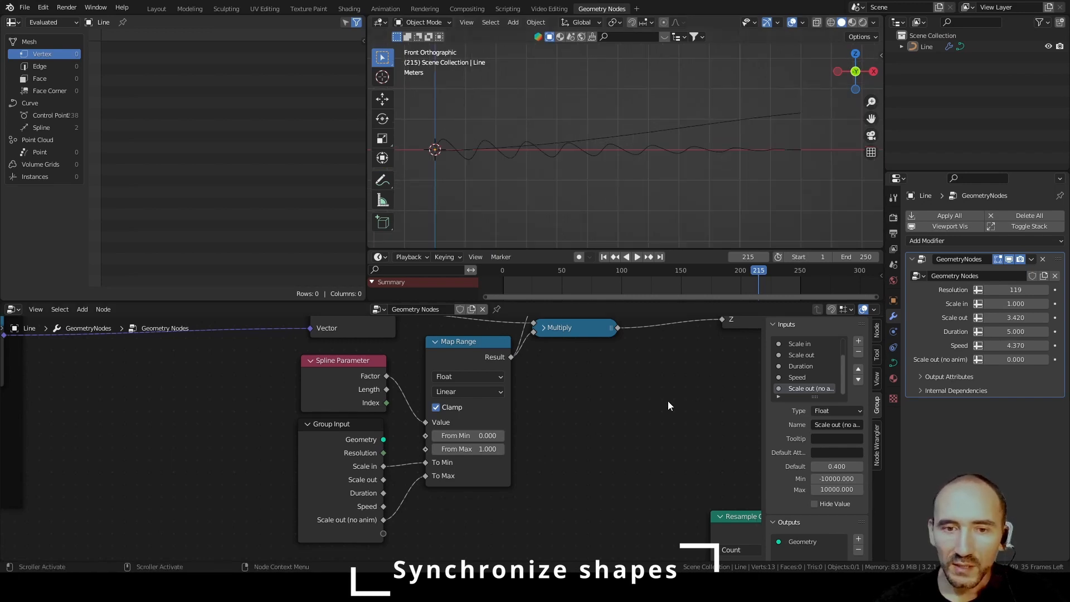
mouse_move(1015, 304)
mouse_down()
mouse_move(1048, 303)
mouse_move(1019, 303)
mouse_up()
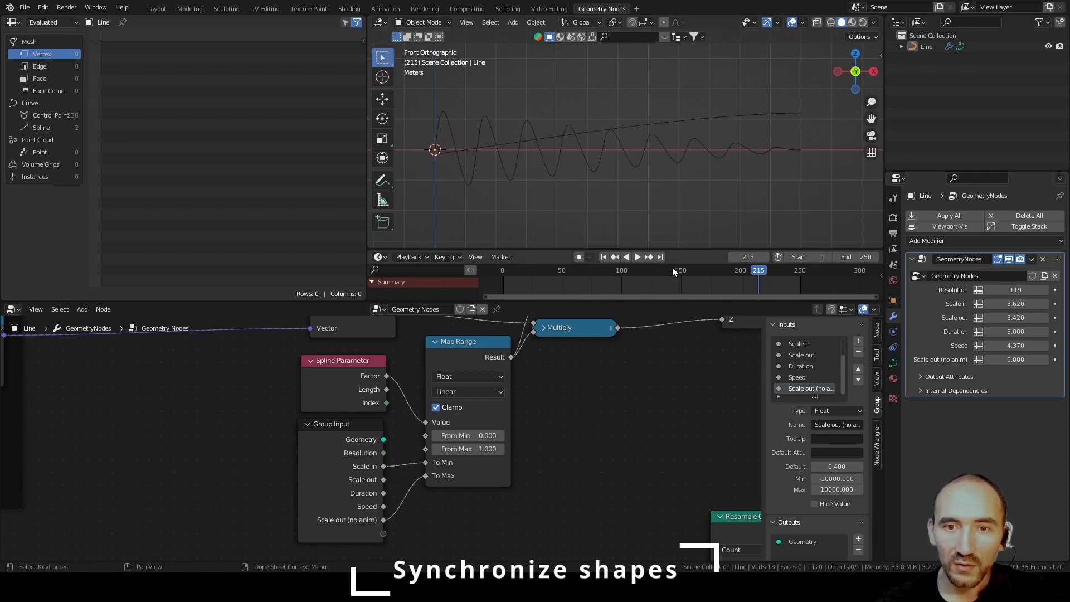
Play and scrub the animation to frame 14, examining how the straight line and the spiral curve relate from several angles.
drag(672, 270, 527, 271)
key(space)
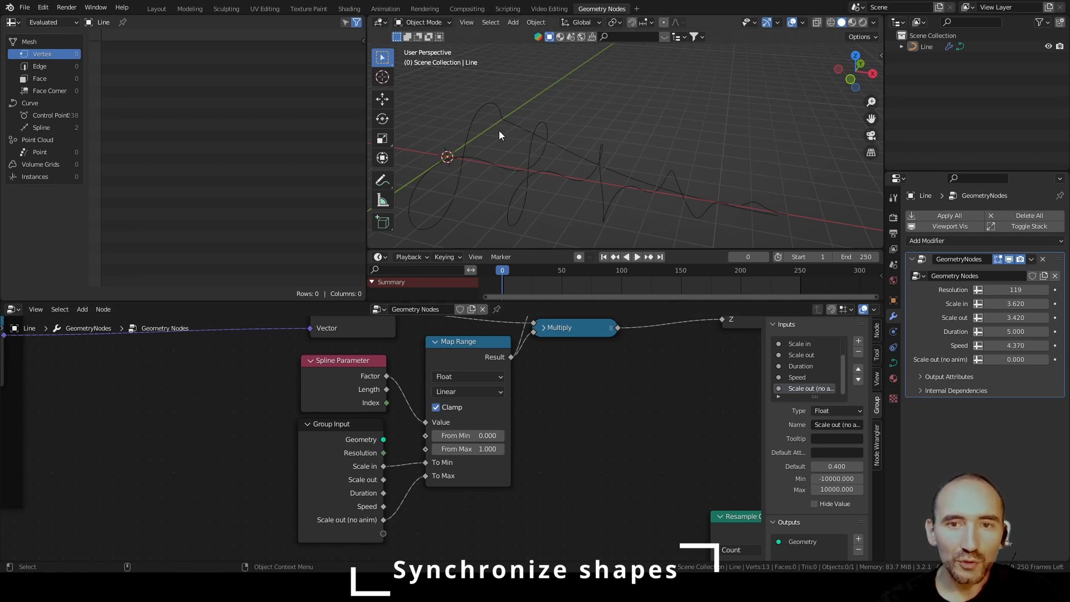
click(507, 271)
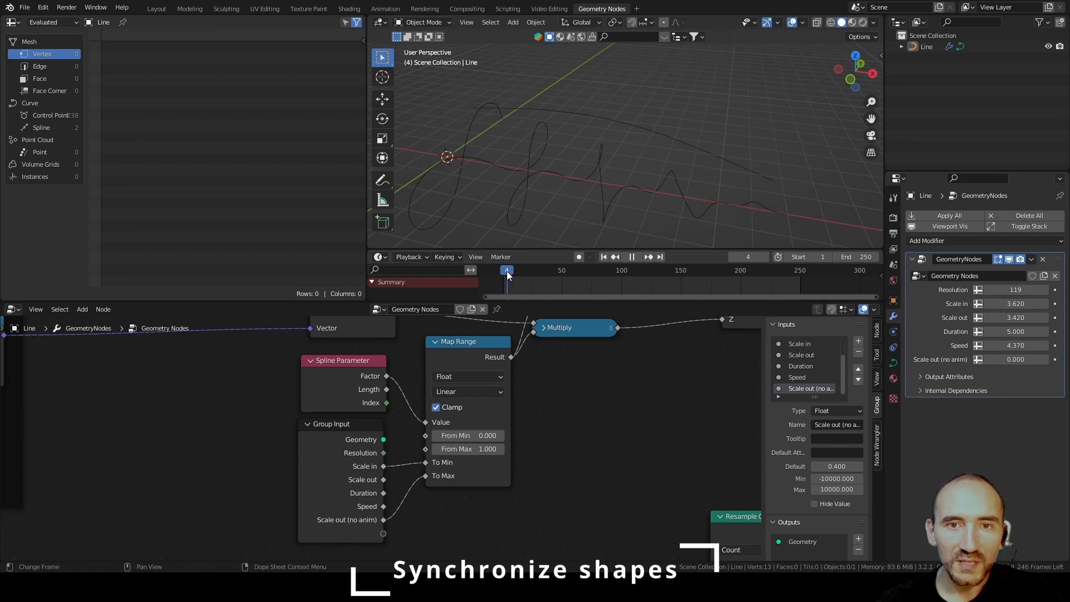
middle_drag(514, 192, 543, 108)
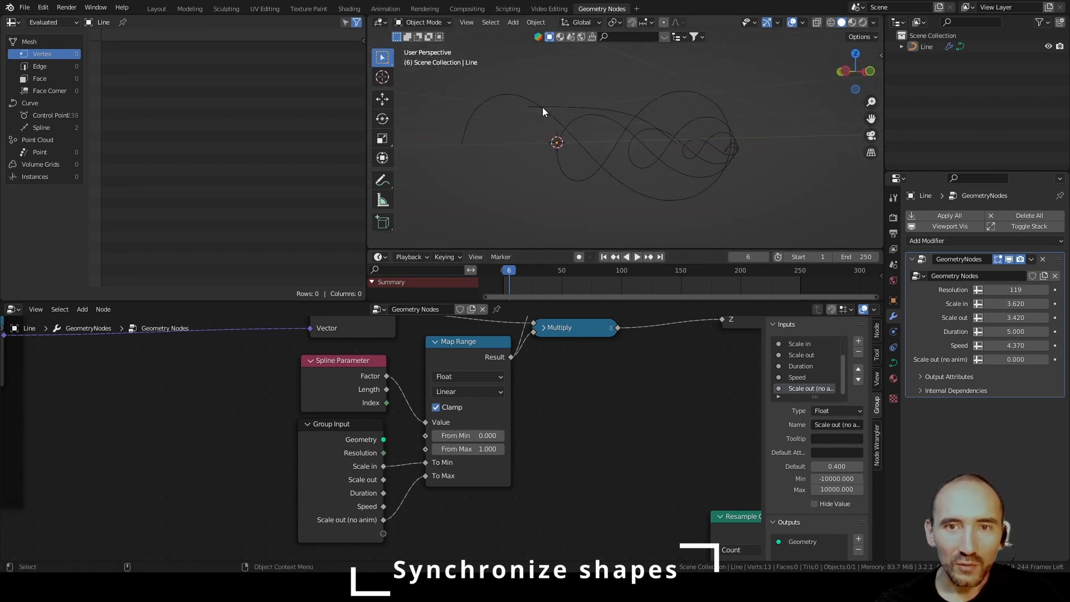
middle_drag(643, 181, 604, 180)
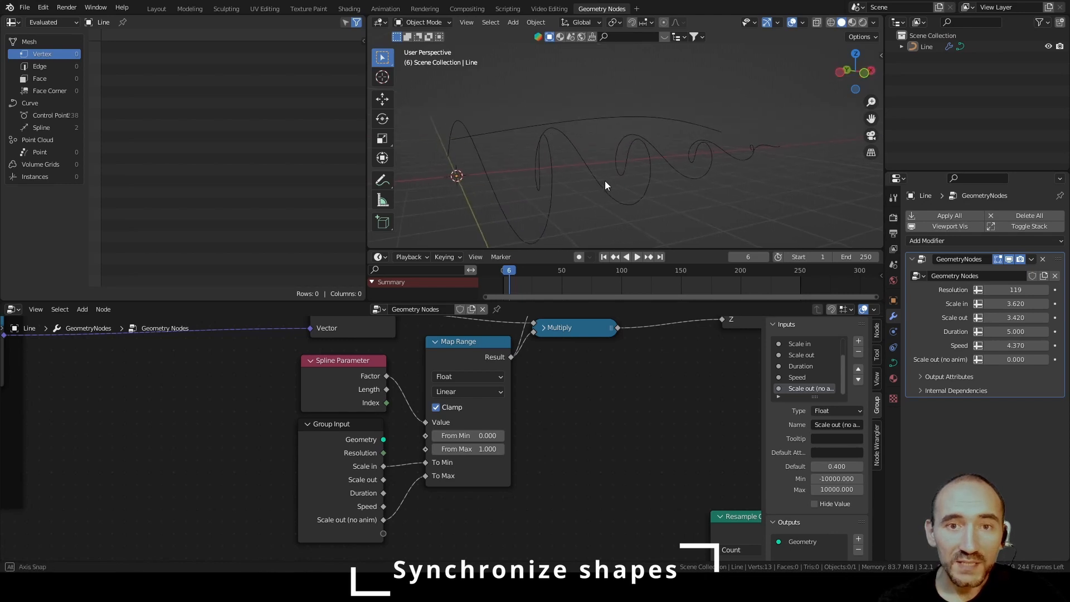
drag(510, 270, 519, 271)
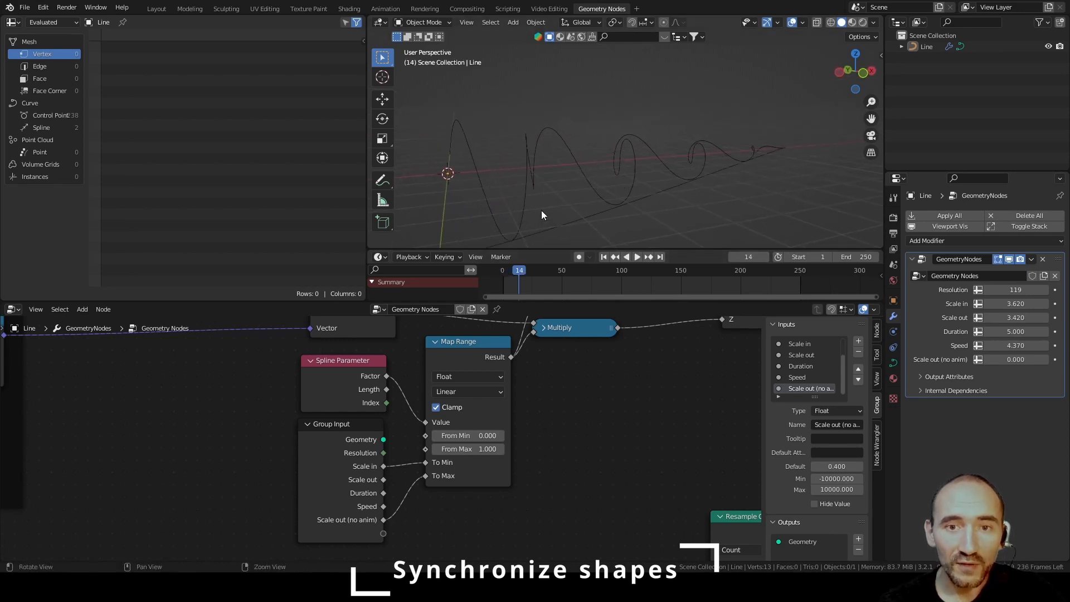
middle_drag(540, 209, 603, 186)
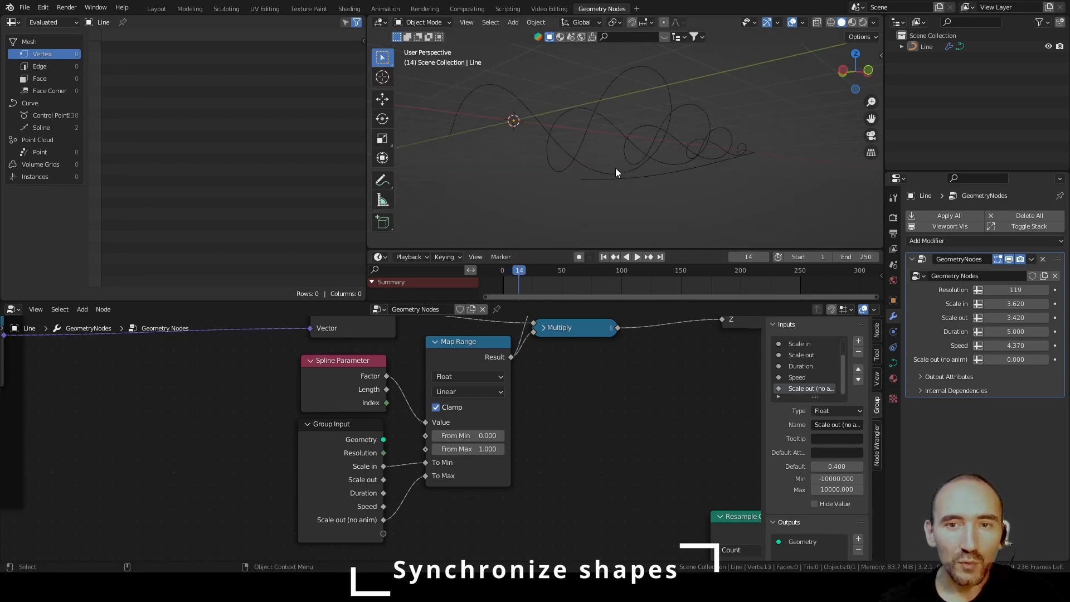
middle_drag(614, 175, 542, 199)
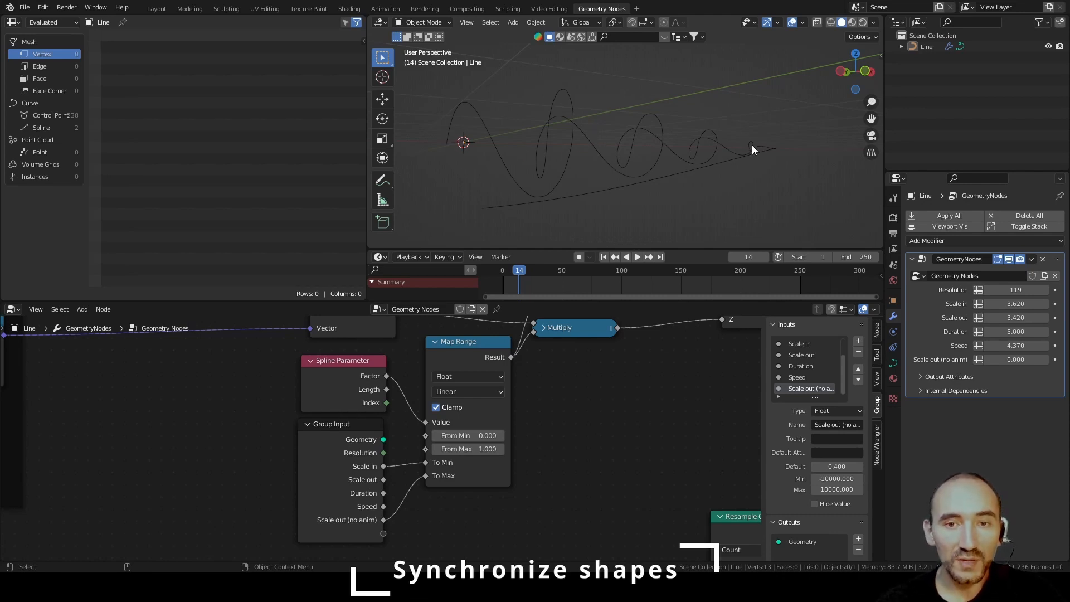
Frame the Separate XYZ, Spline Parameter, Group Input, Map Range, Multiply and Combine XYZ nodes, labelling the frame "Scale infinity equation to 0".
scroll(293, 487, down, 8)
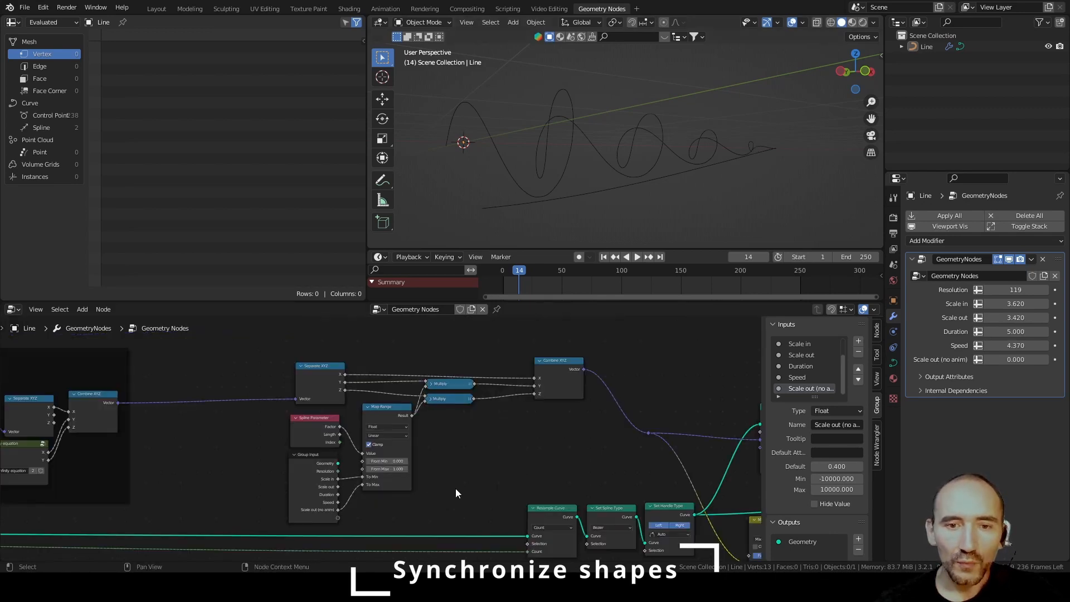
drag(539, 382, 490, 379)
drag(258, 362, 505, 486)
key(ctrl+j)
key(F2)
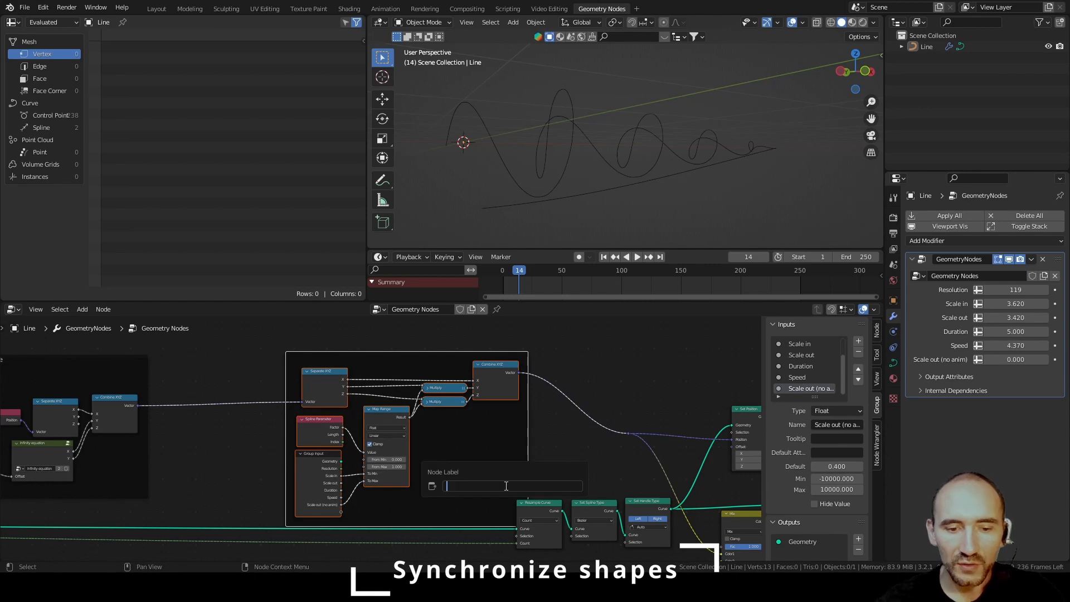
text(Scale infini)
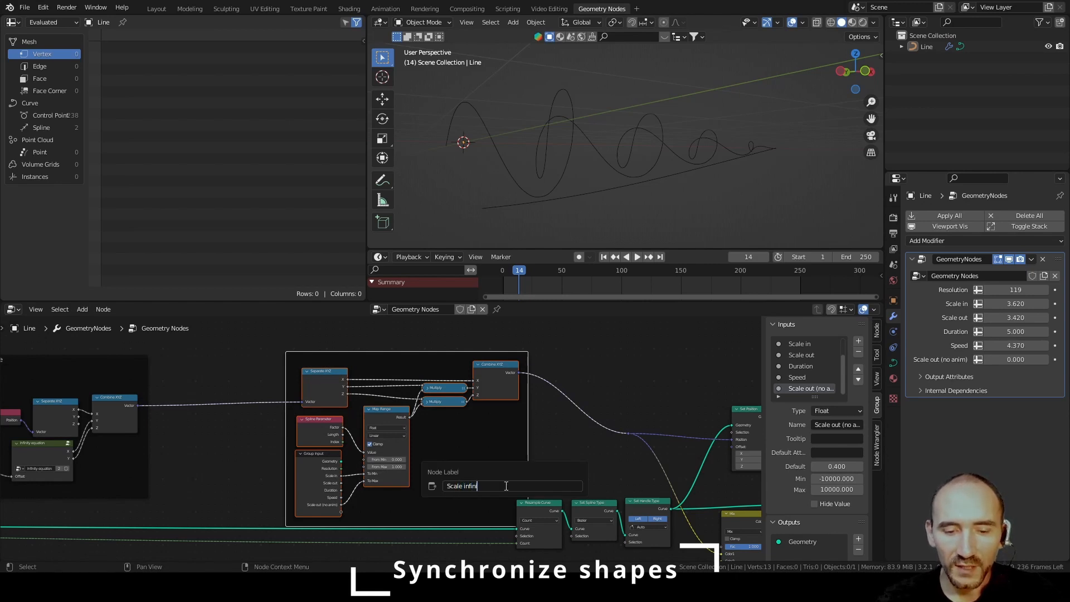
text(ty equation to 0)
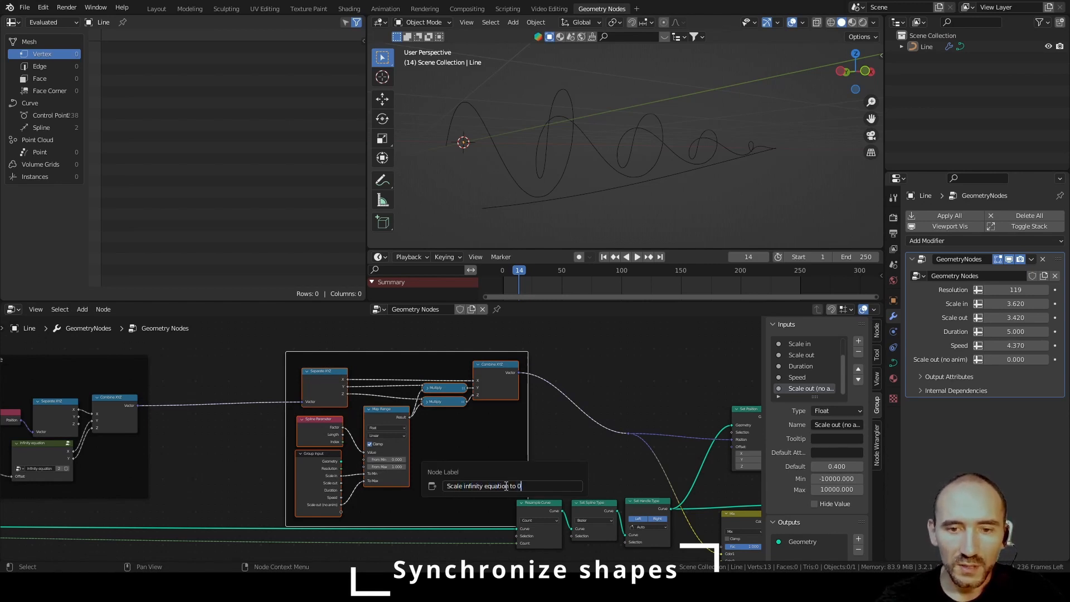
key(Return)
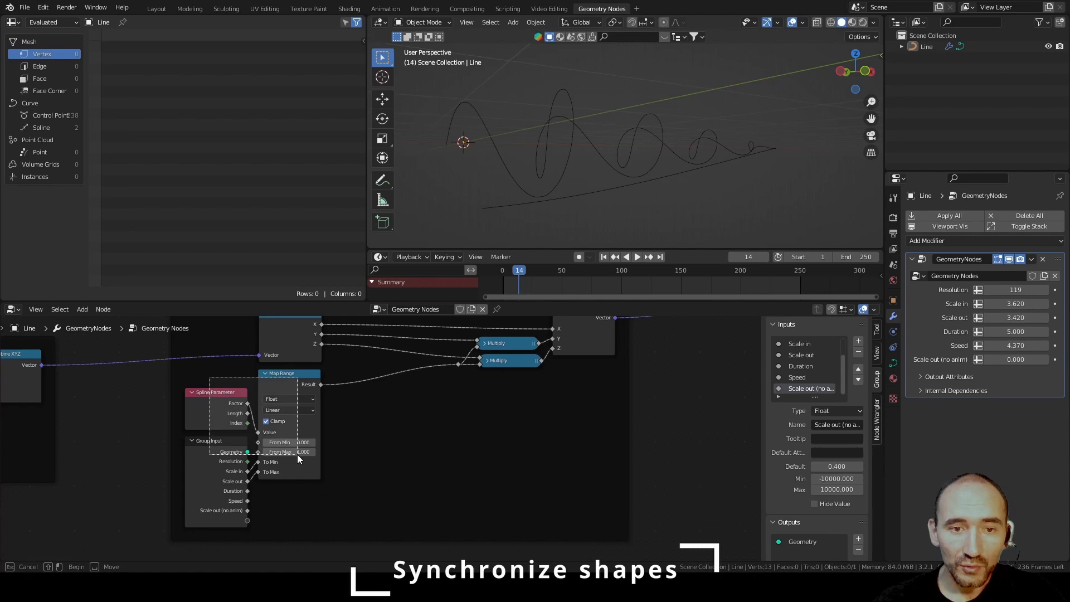
drag(297, 453, 304, 472)
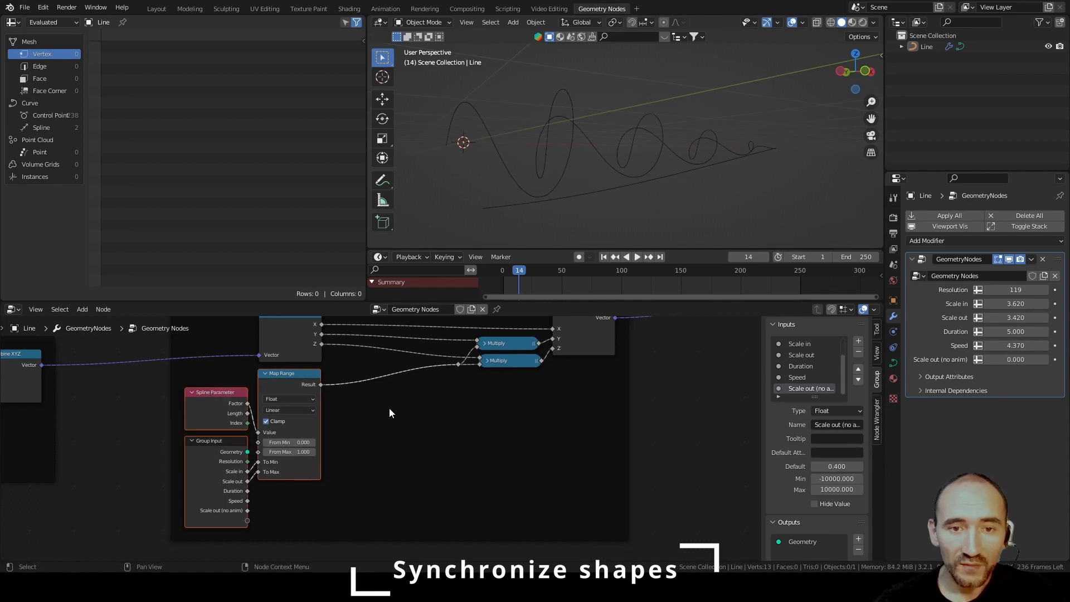
click(412, 406)
scroll(443, 403, up, 2)
scroll(410, 440, down, 2)
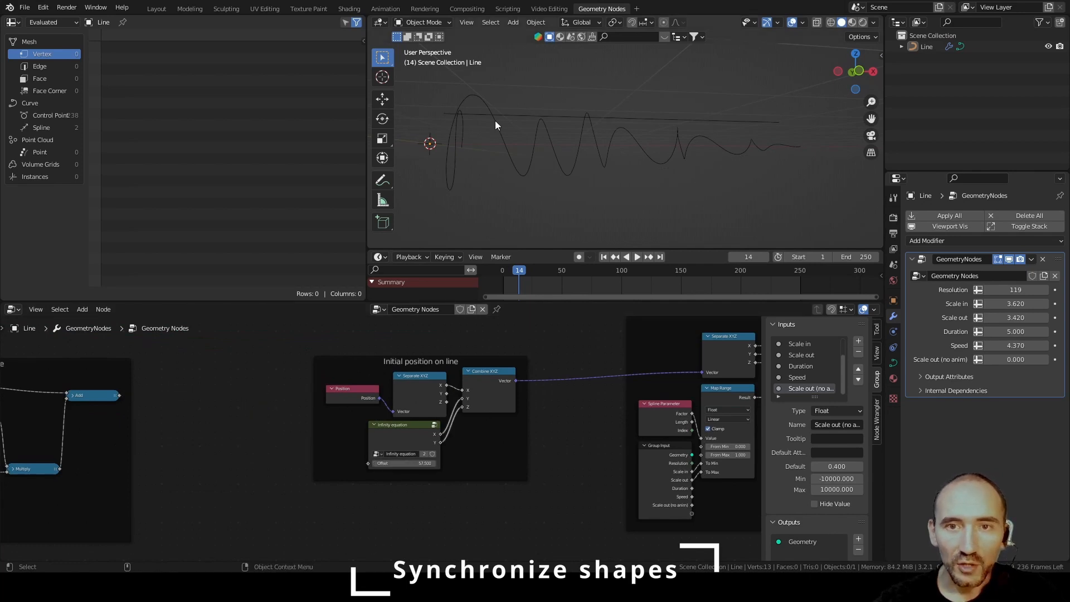
Set the Geometry Nodes modifier's Scale in to 3 and Scale out to 7.
middle_drag(568, 129, 533, 118)
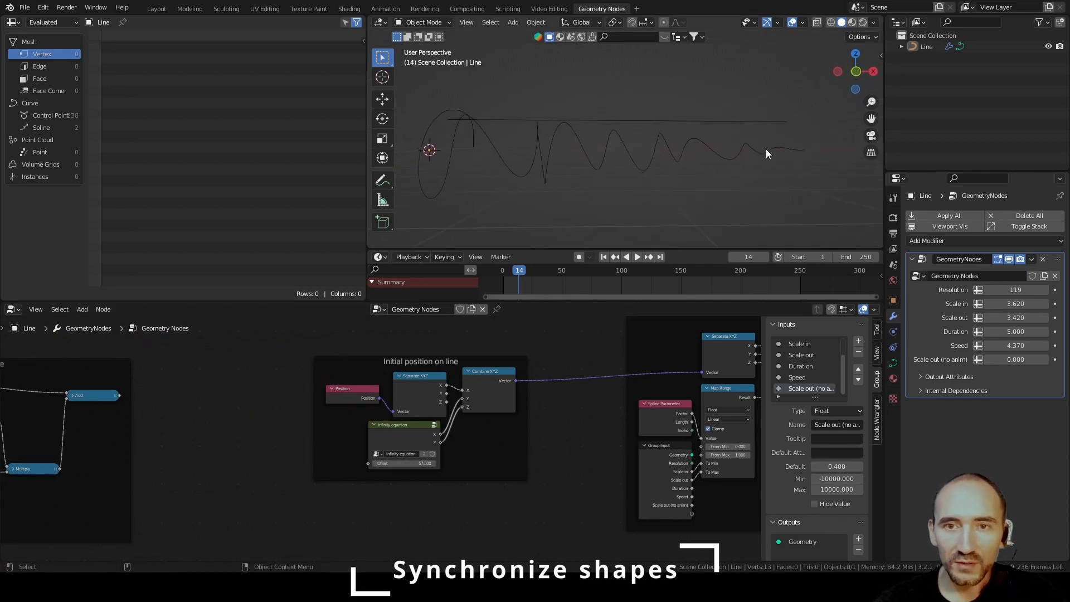
click(1023, 304)
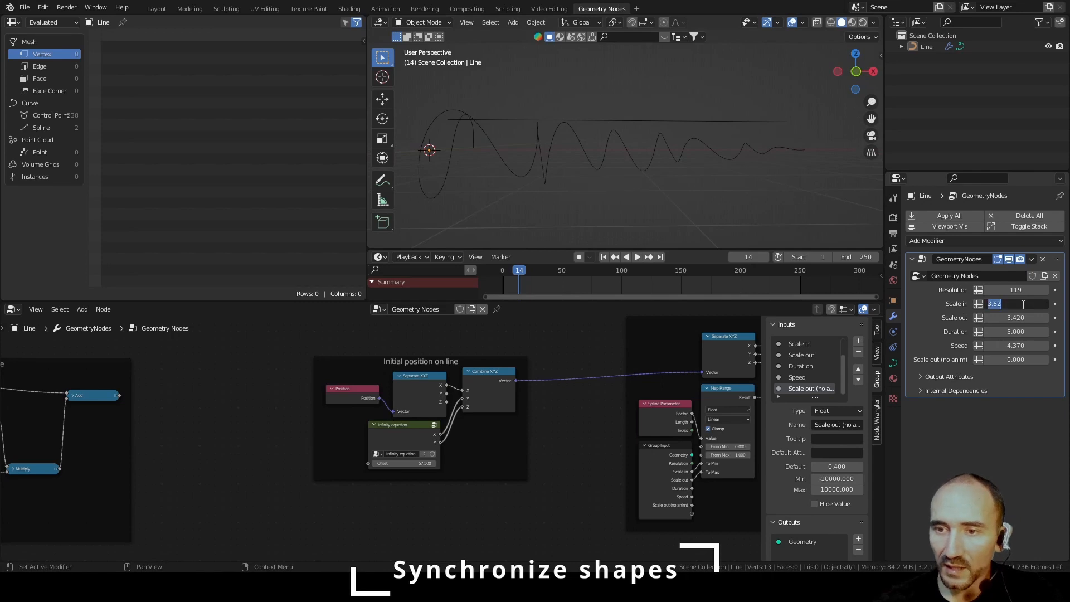
text(3)
key(Tab)
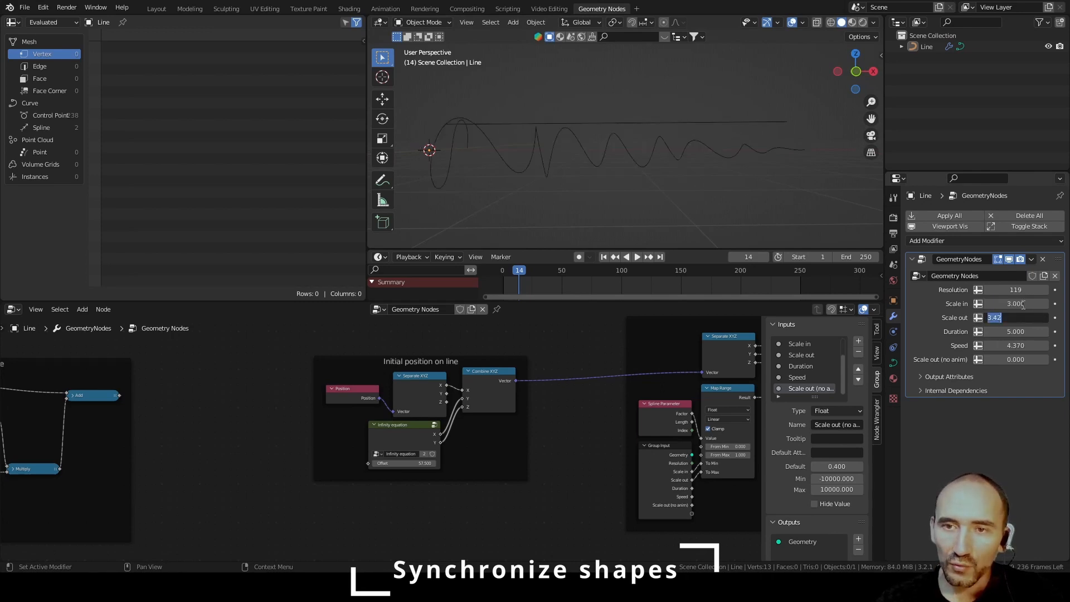
text(7)
key(Return)
Annotate the front view with downward arrows along the sloped line and a descending guide line to the wavy curve's far end.
key(KP_1)
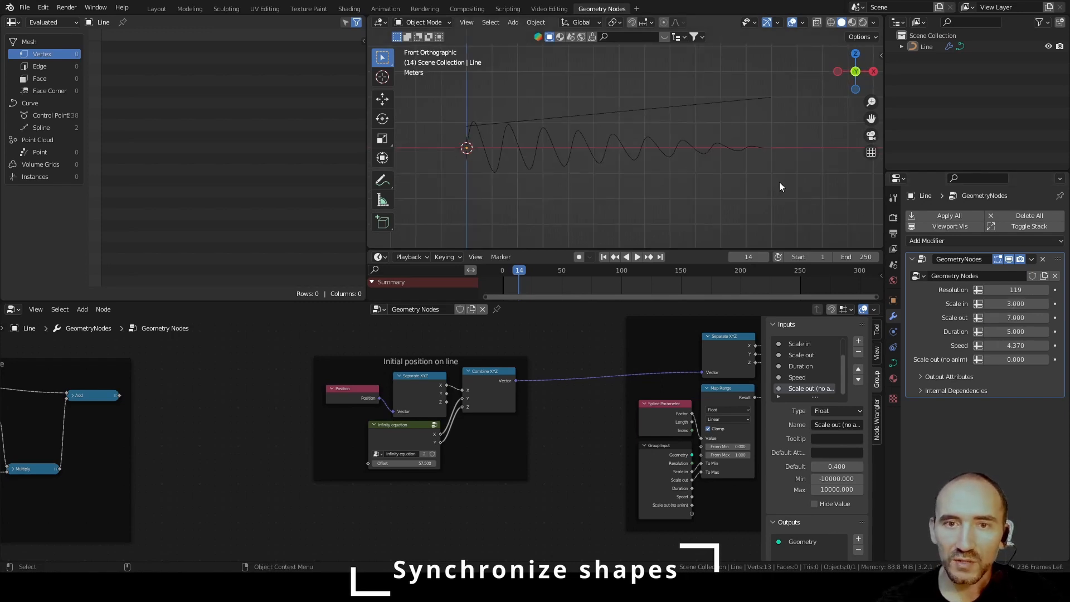
scroll(534, 106, up, 1)
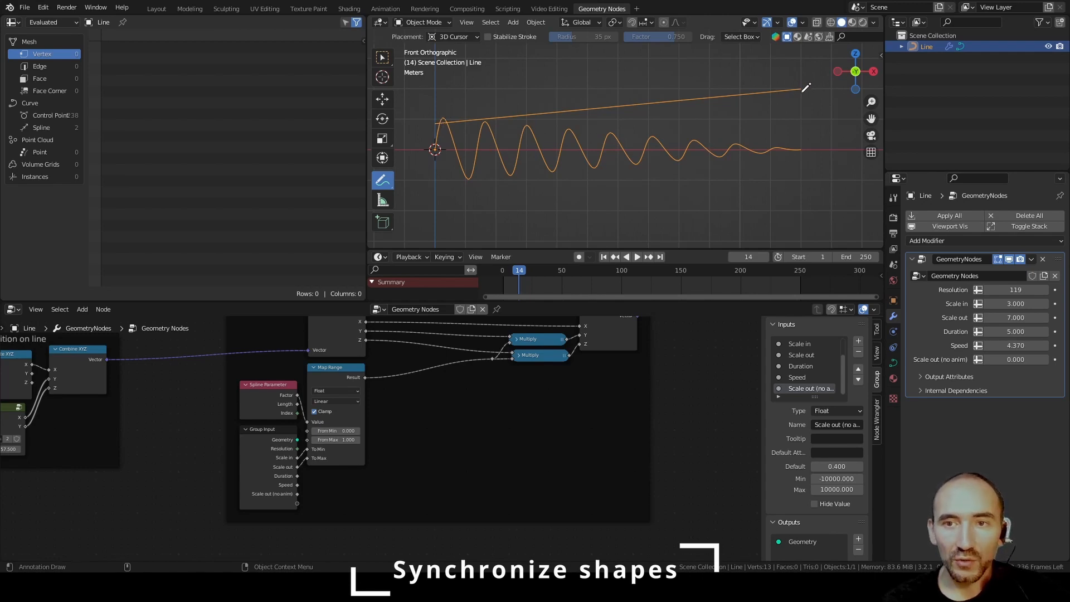
drag(800, 89, 802, 149)
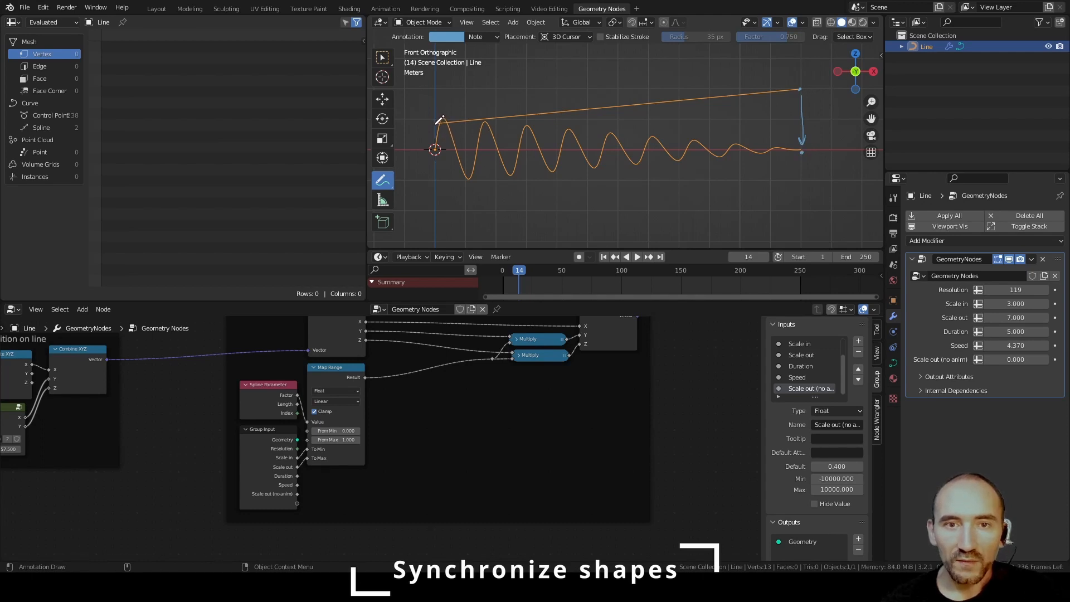
drag(433, 131, 428, 180)
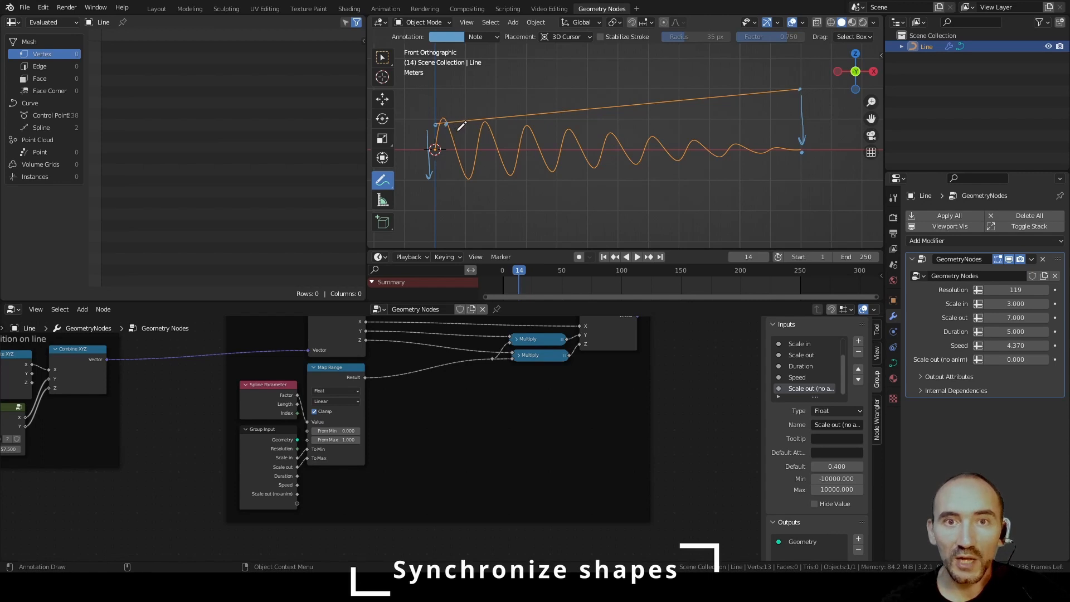
drag(452, 116, 801, 149)
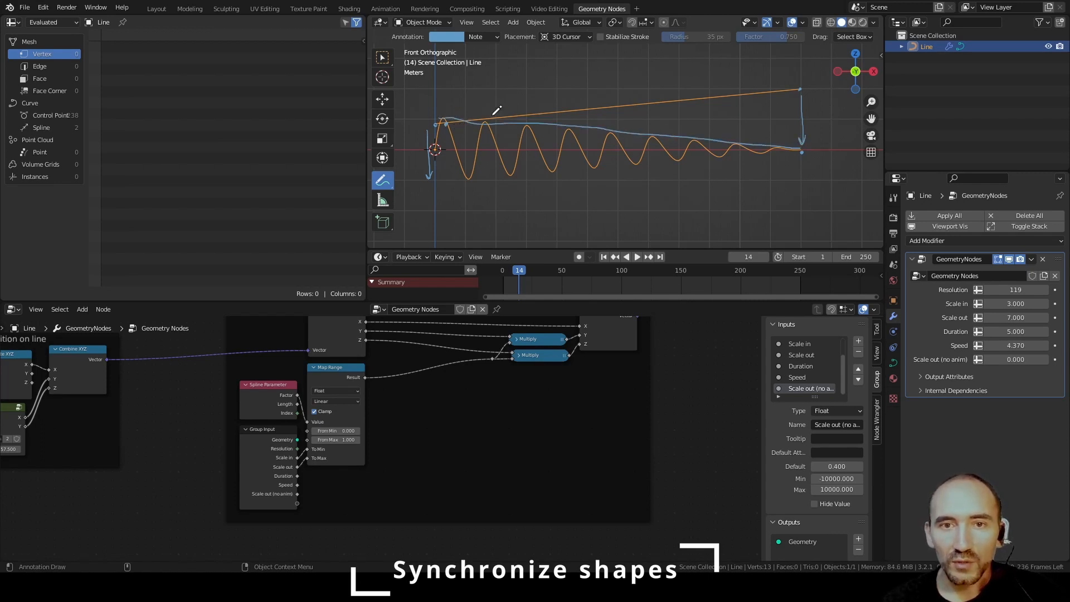
drag(618, 71, 618, 100)
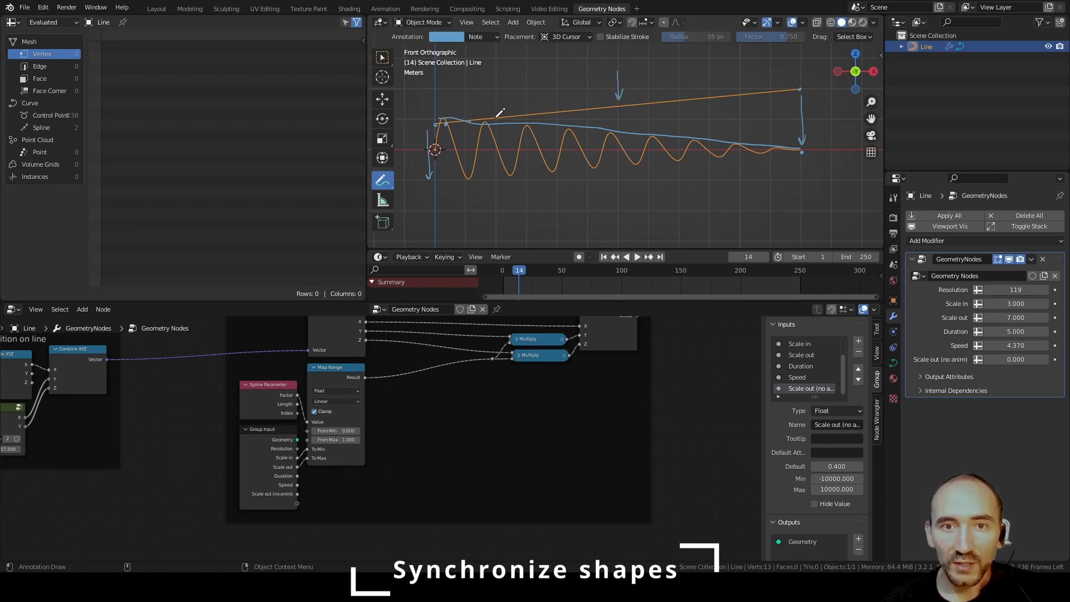
drag(495, 119, 494, 139)
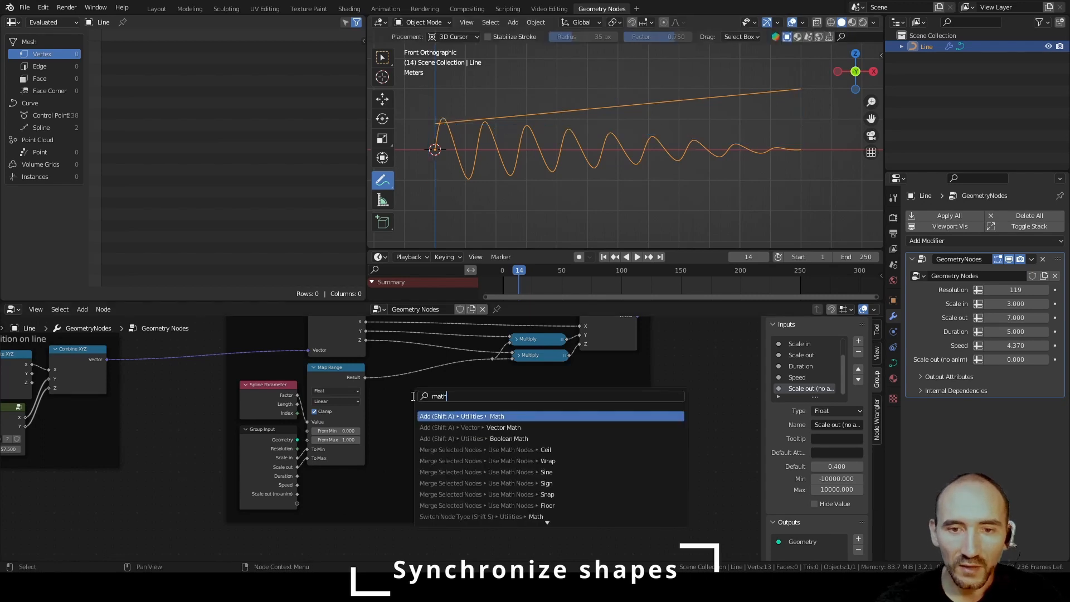
Insert a Math node set to Subtract after the Map Range result, with a subtracted value of 0.4.
key(Return)
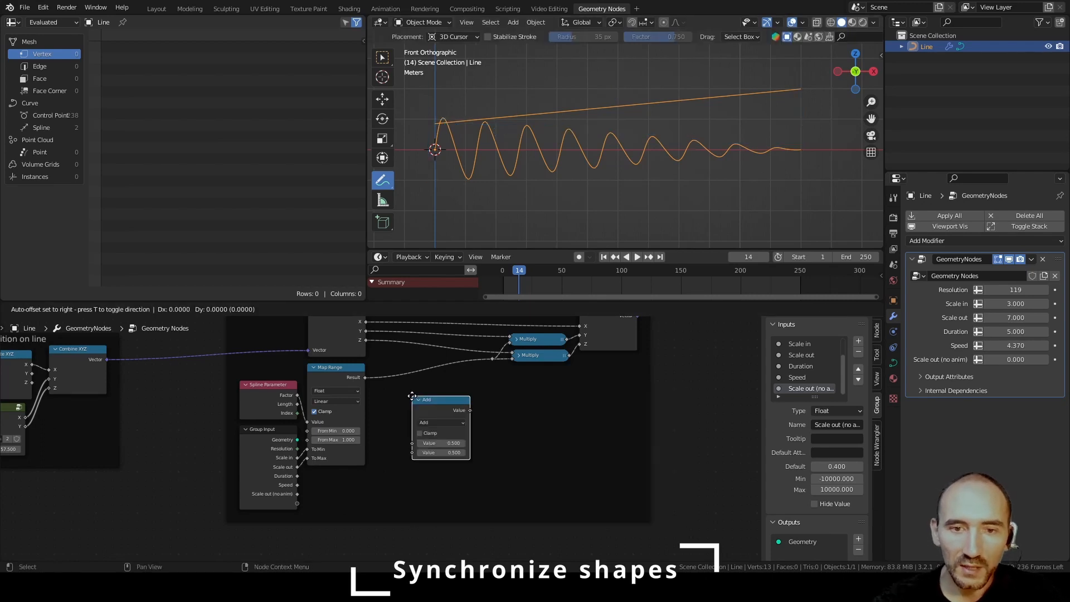
click(397, 360)
click(419, 386)
click(432, 423)
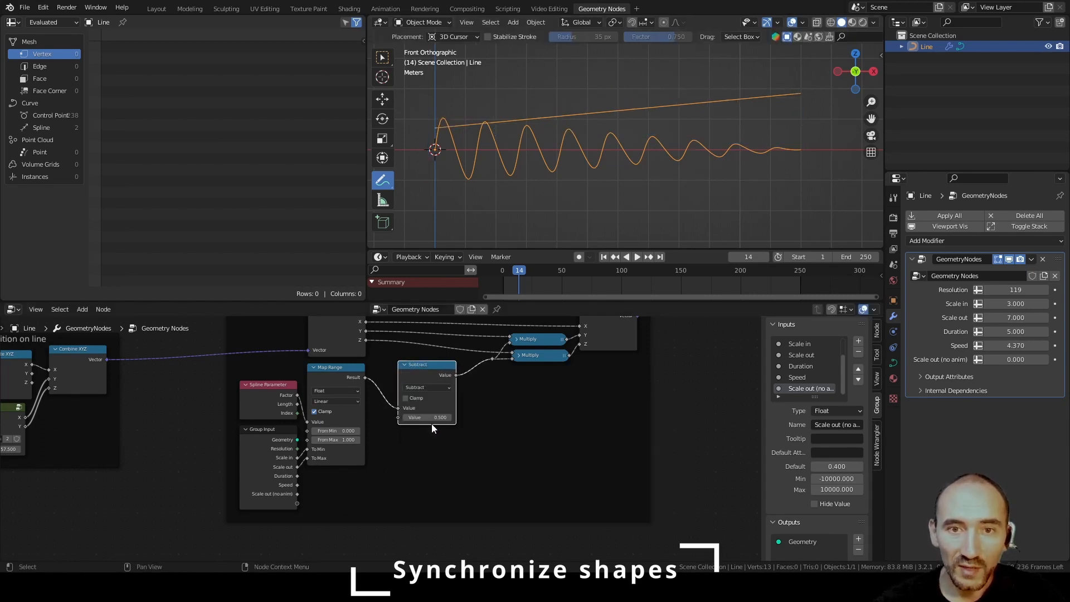
mouse_move(431, 418)
mouse_down()
mouse_move(395, 417)
mouse_move(485, 418)
mouse_move(434, 418)
mouse_up()
Duplicate the Map Range node below the original and link the Group Input's Scale out to the copy's To Max.
mouse_move(384, 473)
middle_down()
mouse_move(419, 411)
mouse_move(384, 467)
middle_up()
scroll(418, 414, up, 2)
click(343, 403)
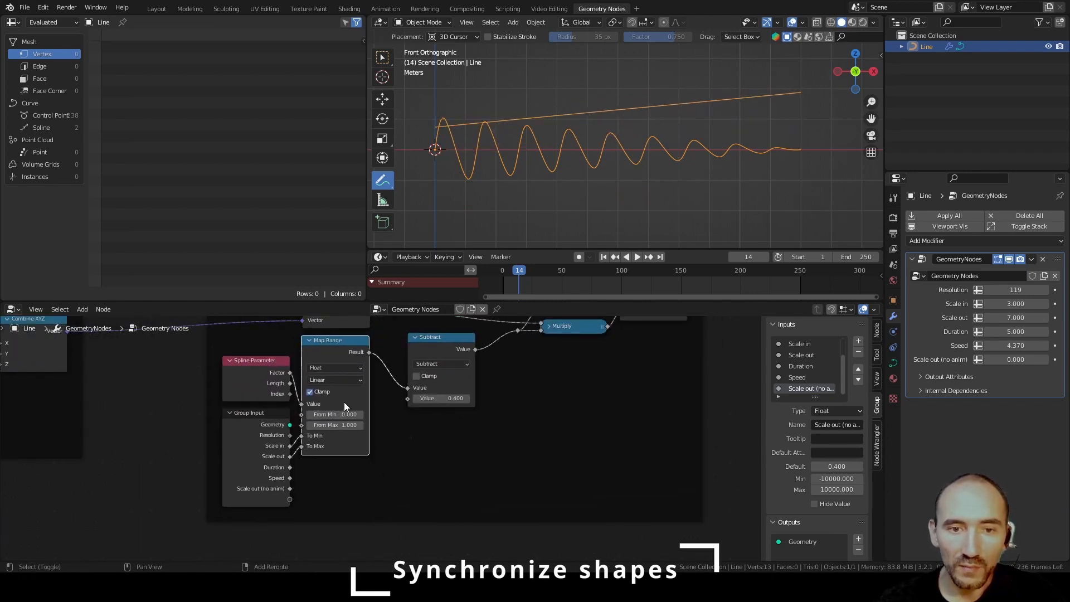
key(shift+d)
click(351, 525)
middle_drag(454, 486, 499, 422)
scroll(459, 448, up, 1)
scroll(460, 448, down, 1)
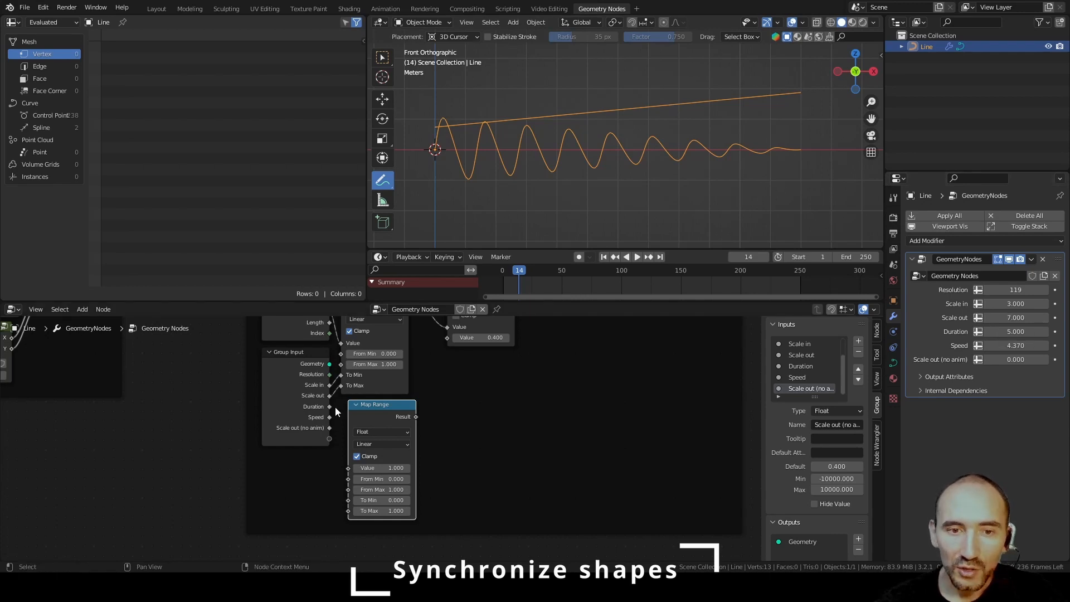
drag(329, 395, 349, 511)
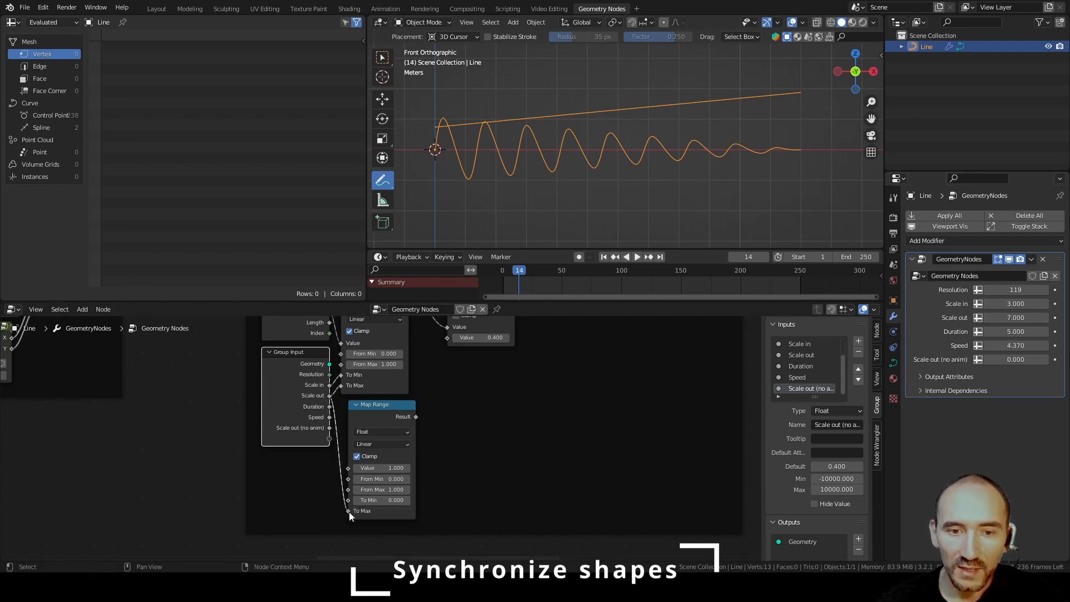
Move the Group Input node down and add a Scene Time node above it, beside the duplicated Map Range.
middle_drag(423, 411, 424, 427)
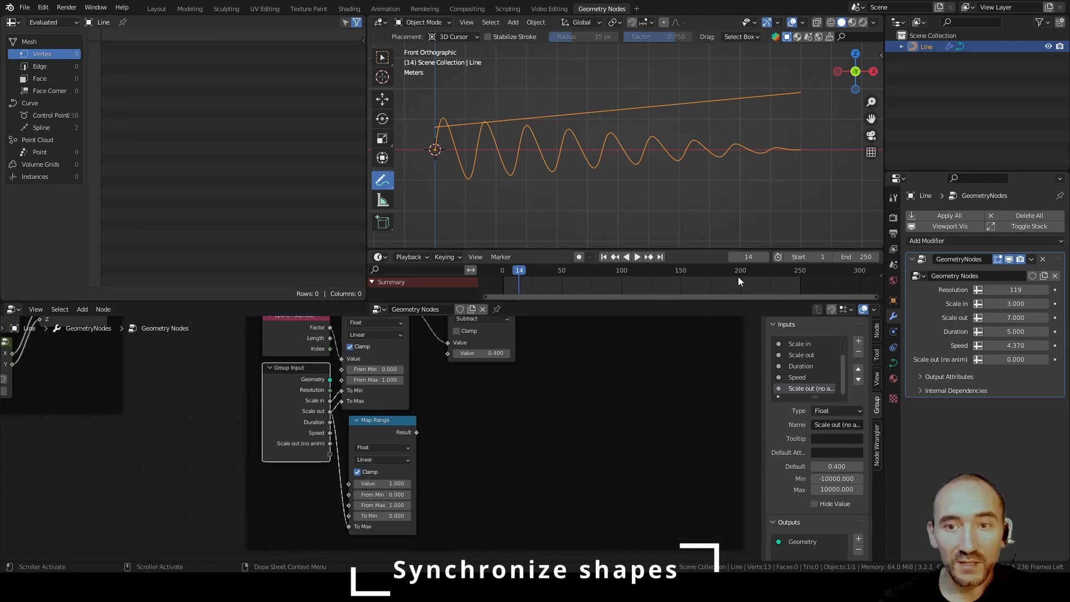
drag(286, 380, 271, 446)
key(F3)
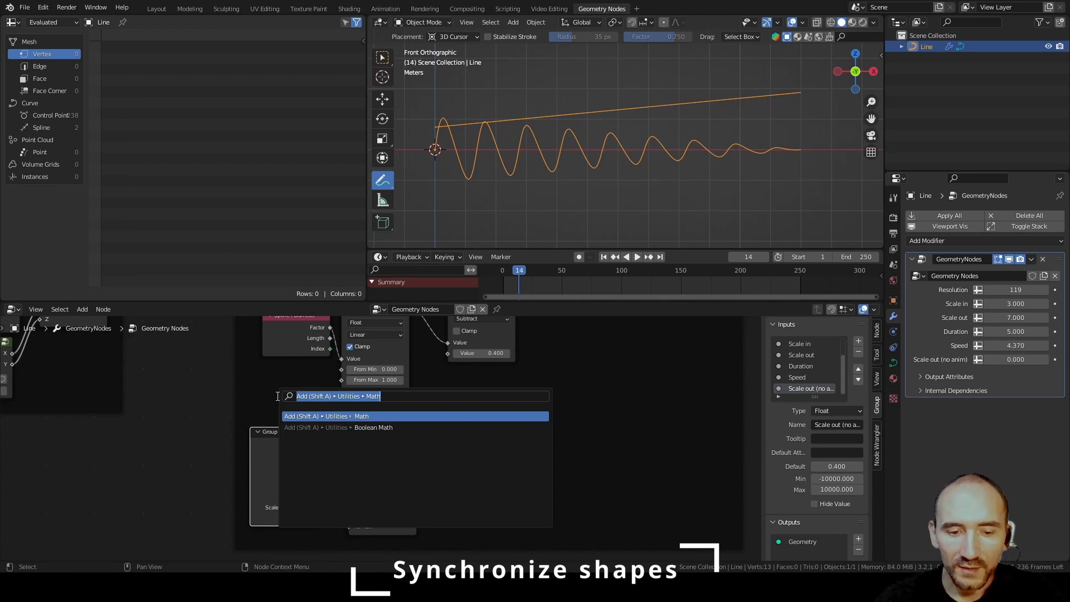
text(time)
key(Return)
click(247, 377)
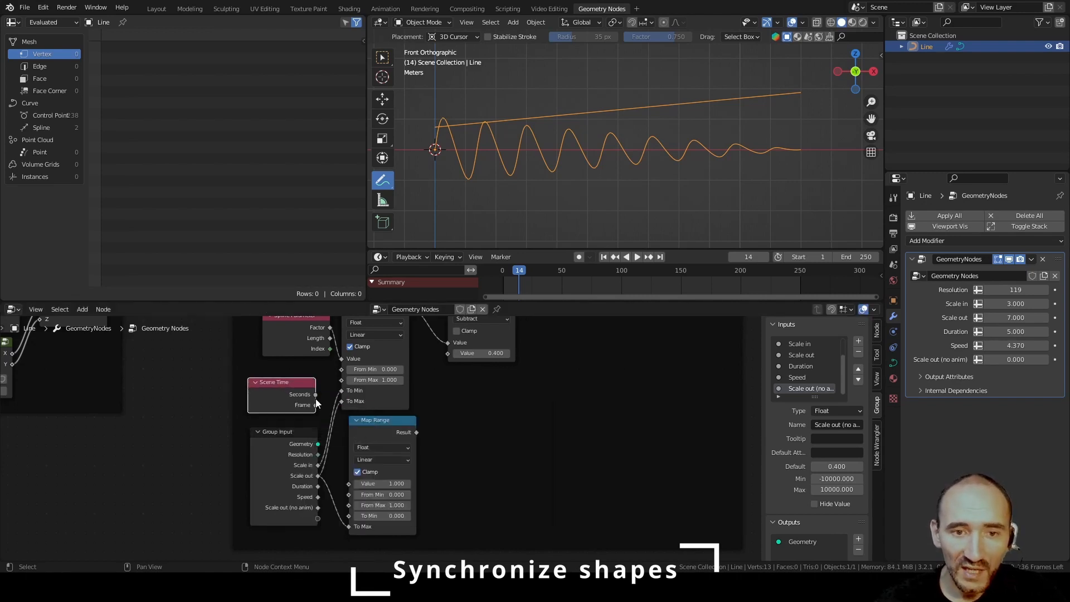
Link Scene Time's Seconds to the lower Map Range's Value, Duration to From Max, and its Result to Subtract's second value.
drag(315, 395, 348, 505)
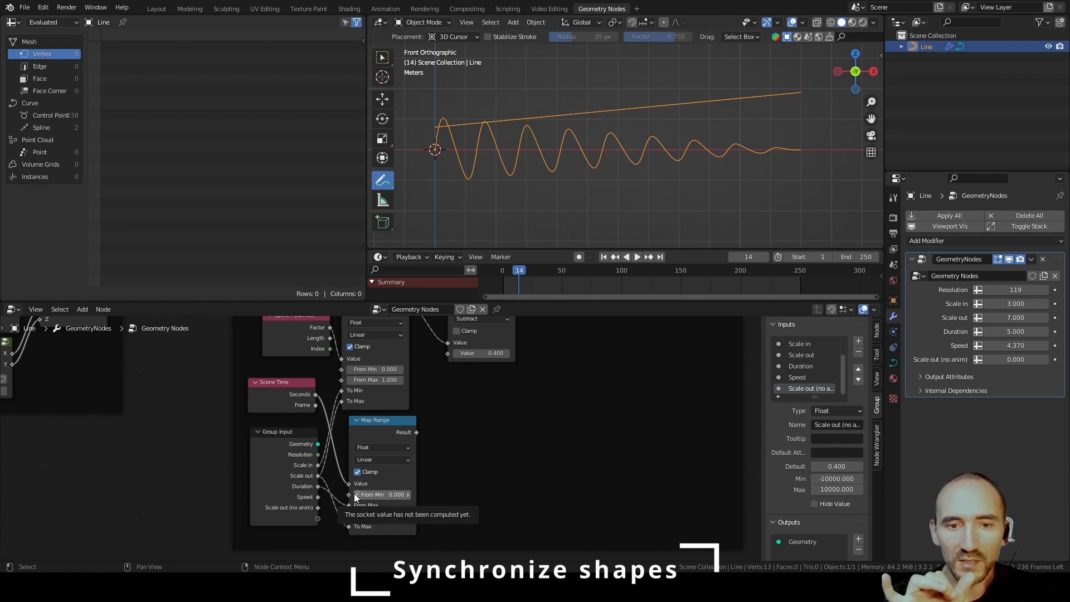
drag(416, 432, 447, 353)
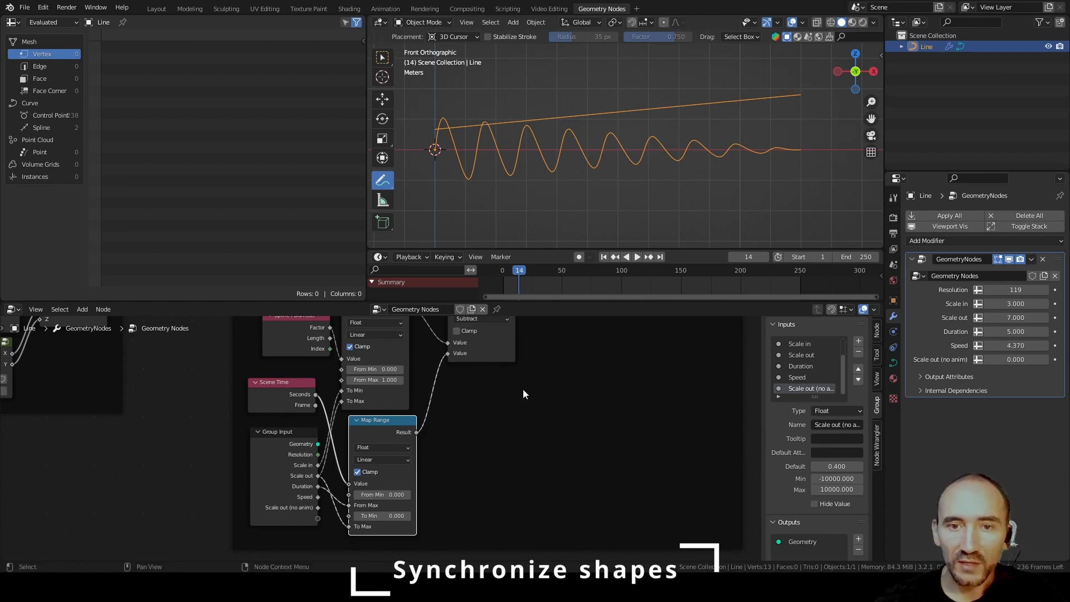
drag(516, 273, 502, 274)
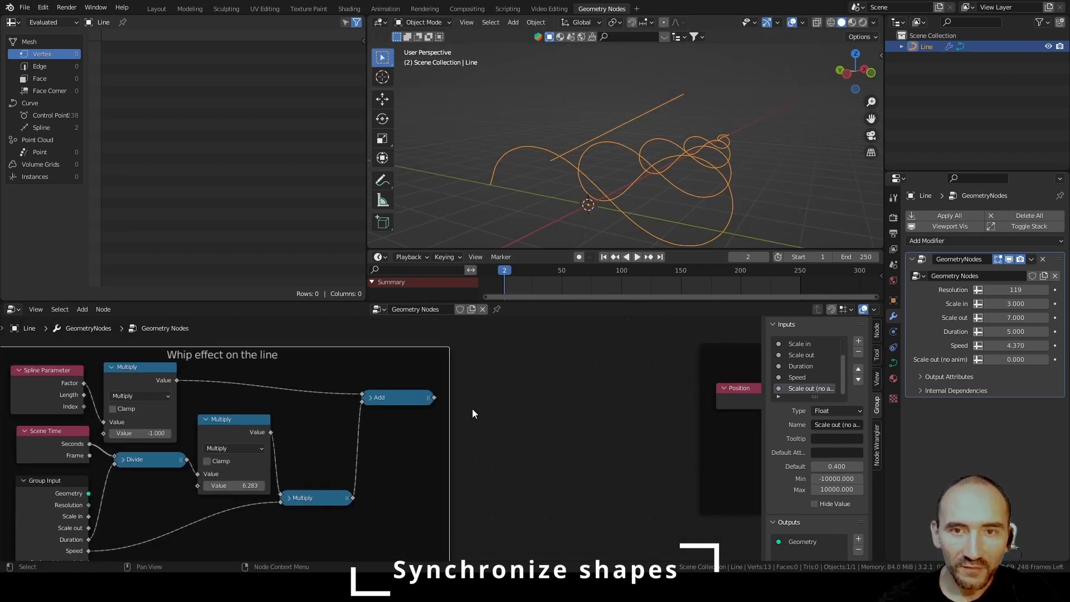
Link the Whip effect frame's Add output to the Infinity equation's Offset, and mute the link from the upper Multiply to Add.
drag(371, 369, 685, 454)
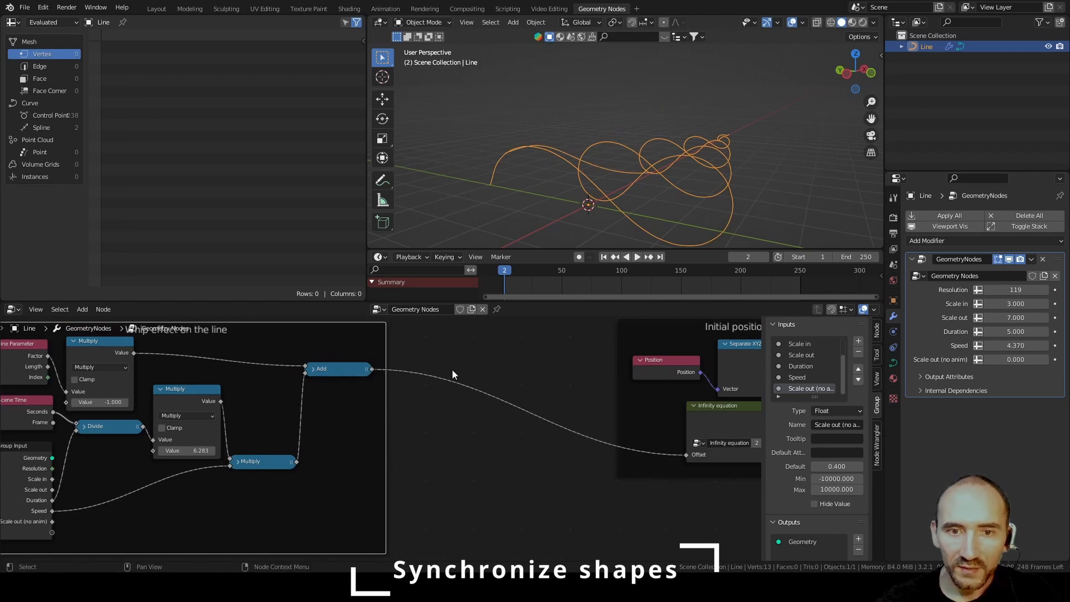
middle_drag(168, 381, 392, 406)
scroll(393, 407, up, 2)
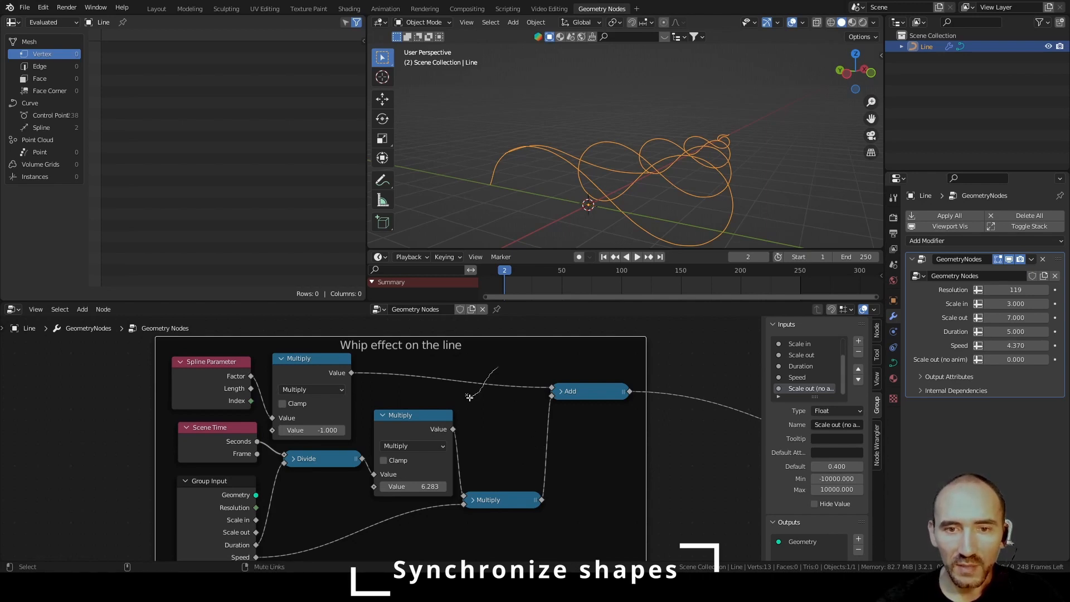
ctrl+alt+right_drag(469, 396, 470, 401)
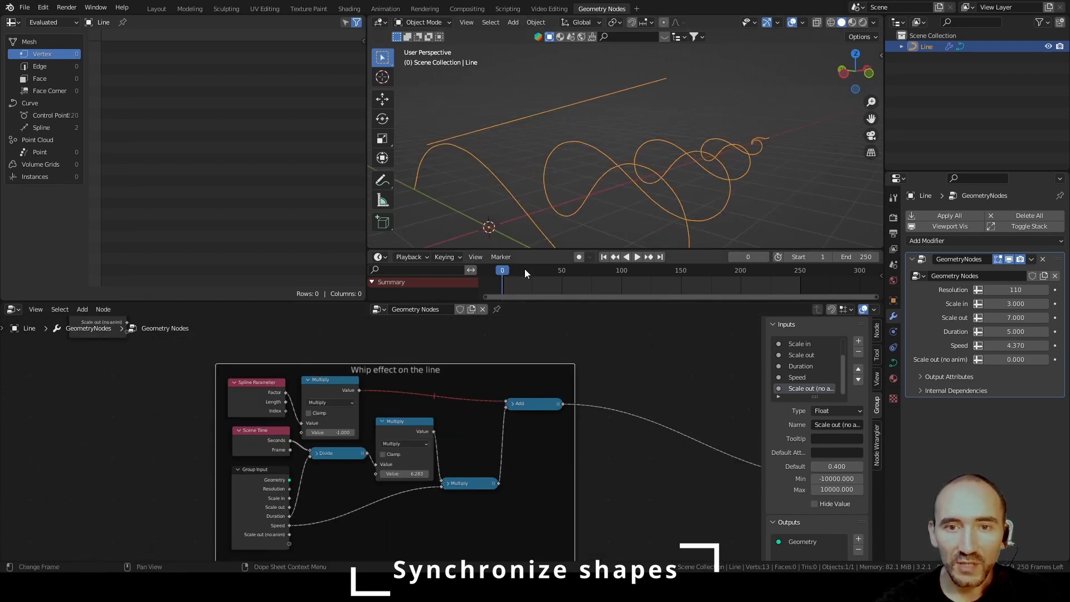
Step through the animation to frame 17 and examine the line's motion against the infinity curve from several angles.
middle_drag(592, 89, 493, 113)
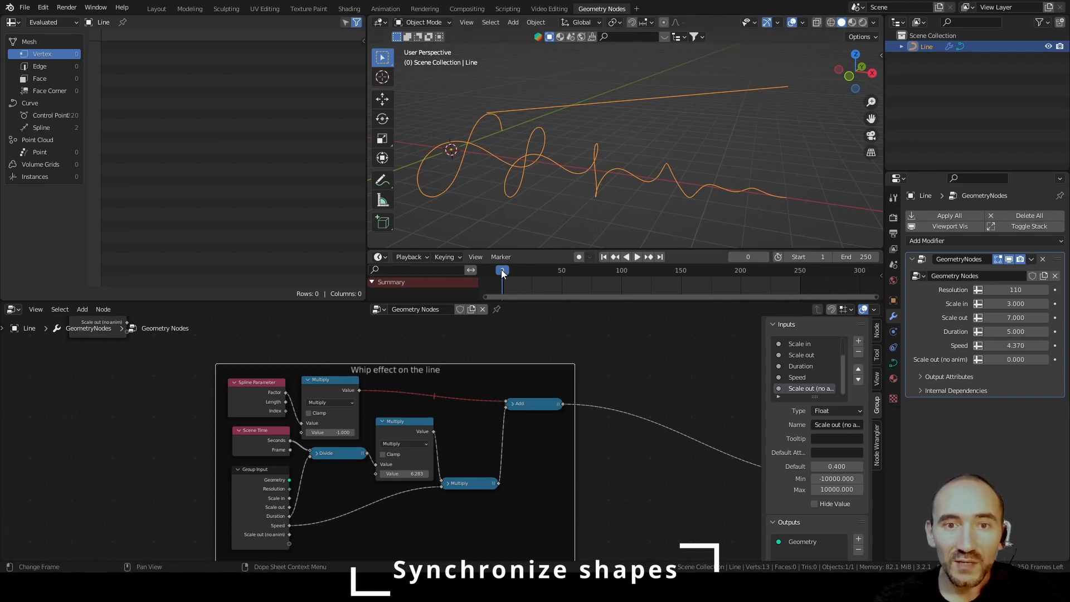
middle_drag(576, 199, 624, 115)
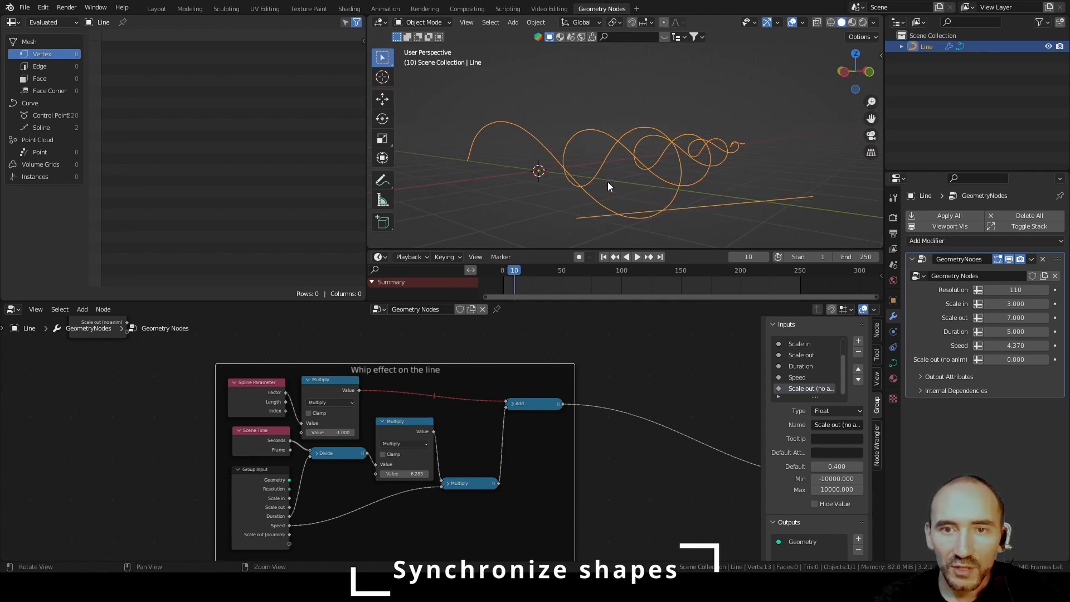
key(Right)
key(Right)
key(Right)
key(Right)
key(Right)
key(Right)
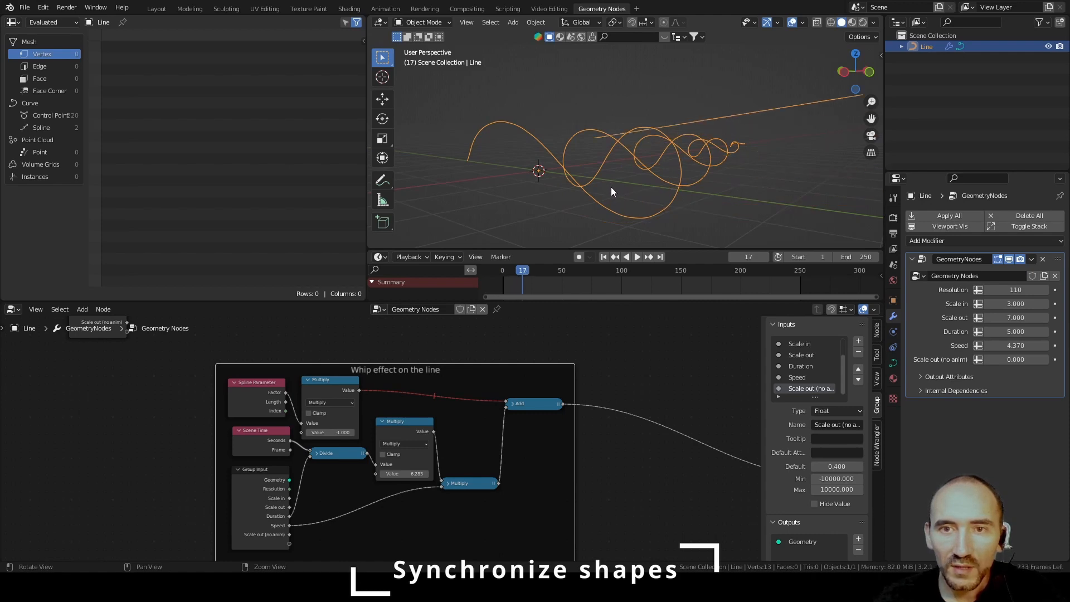
middle_drag(693, 149, 577, 162)
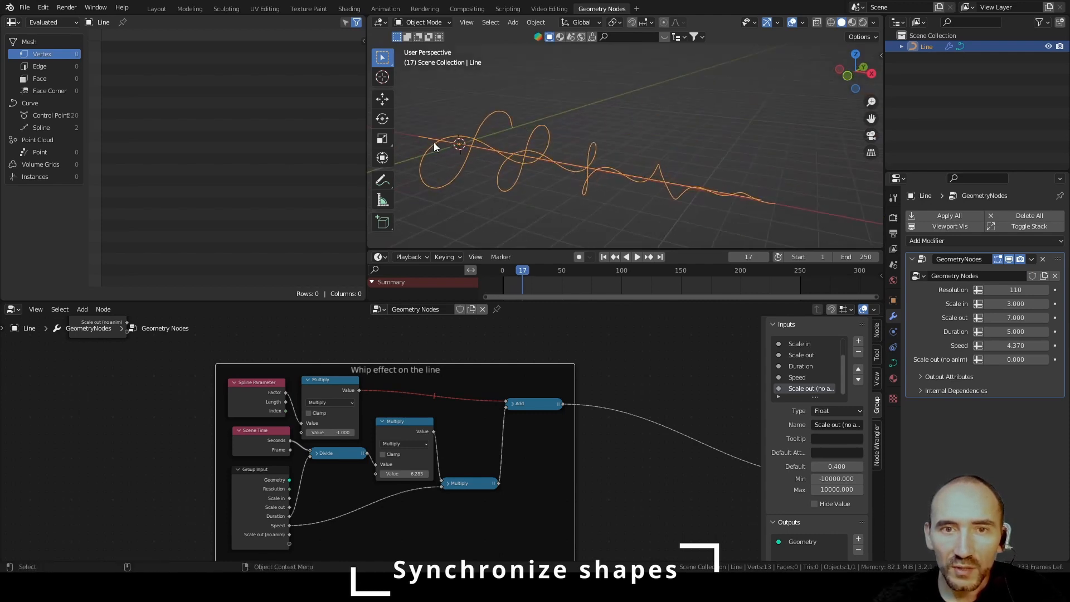
Play the animation and inspect the line's convergence with the curve from other angles, ending near frame 153.
key(space)
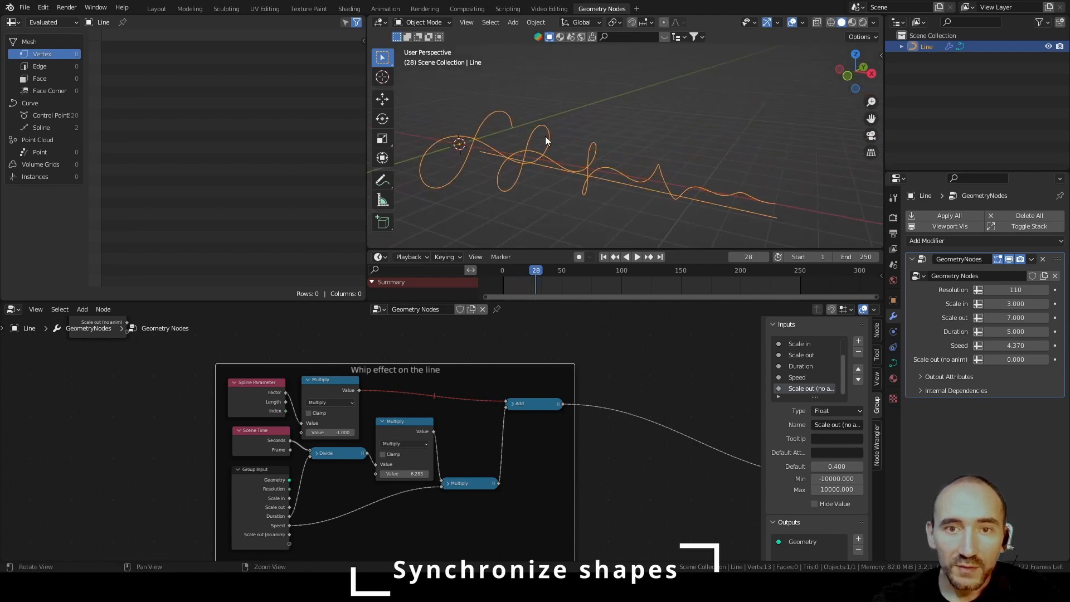
middle_drag(545, 138, 436, 146)
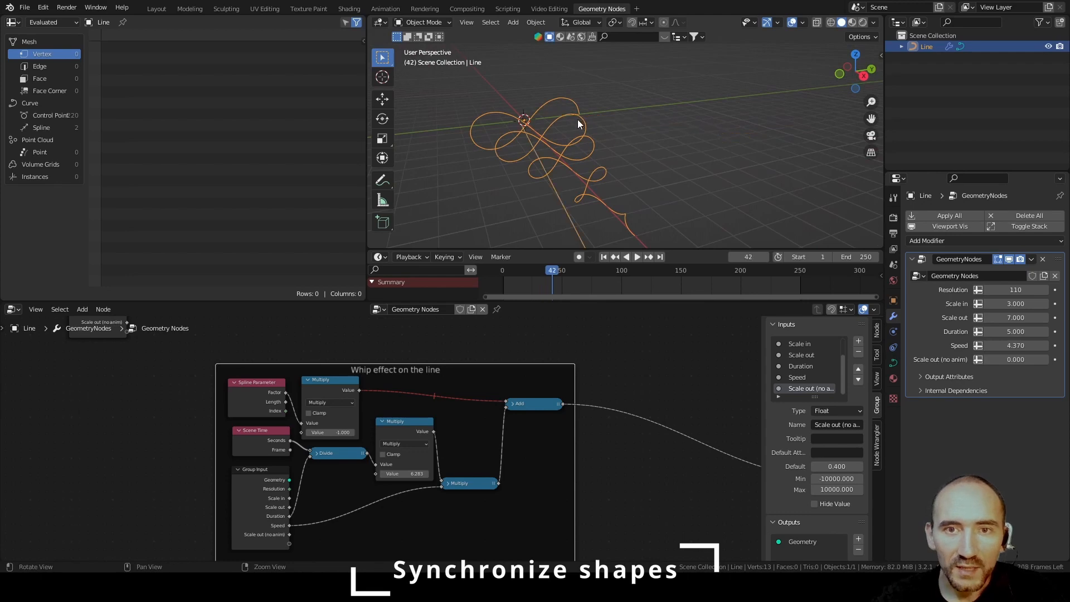
middle_drag(522, 135, 600, 122)
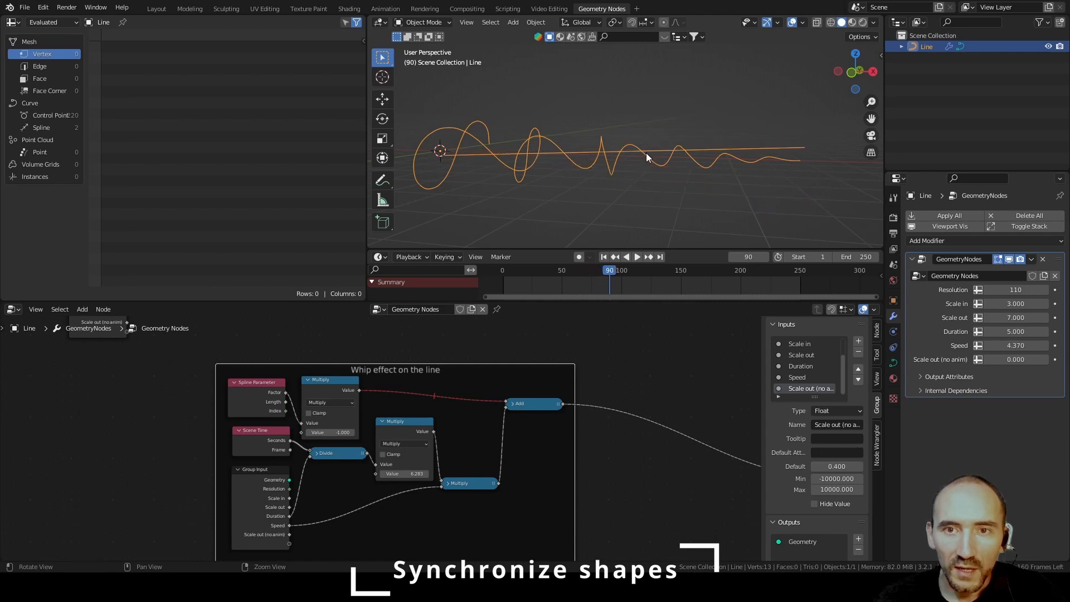
alt+scroll(646, 158, down, 12)
alt+drag(673, 163, 679, 170)
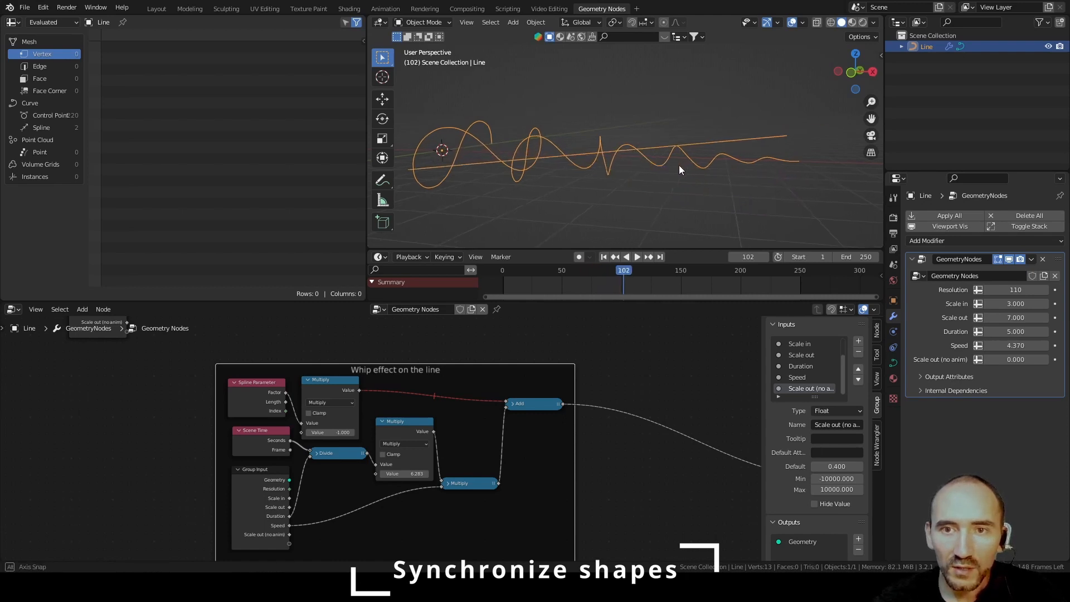
middle_drag(679, 165, 622, 177)
drag(678, 273, 685, 273)
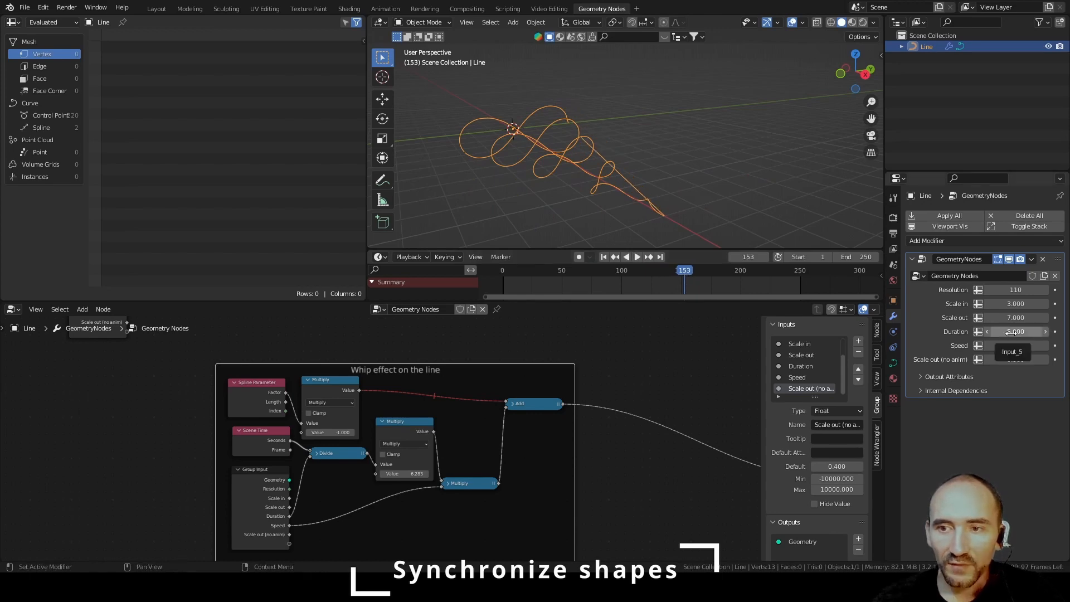
Check the scene's frame rate in the output settings, return to the modifier, and examine the line at frame 150.
click(893, 233)
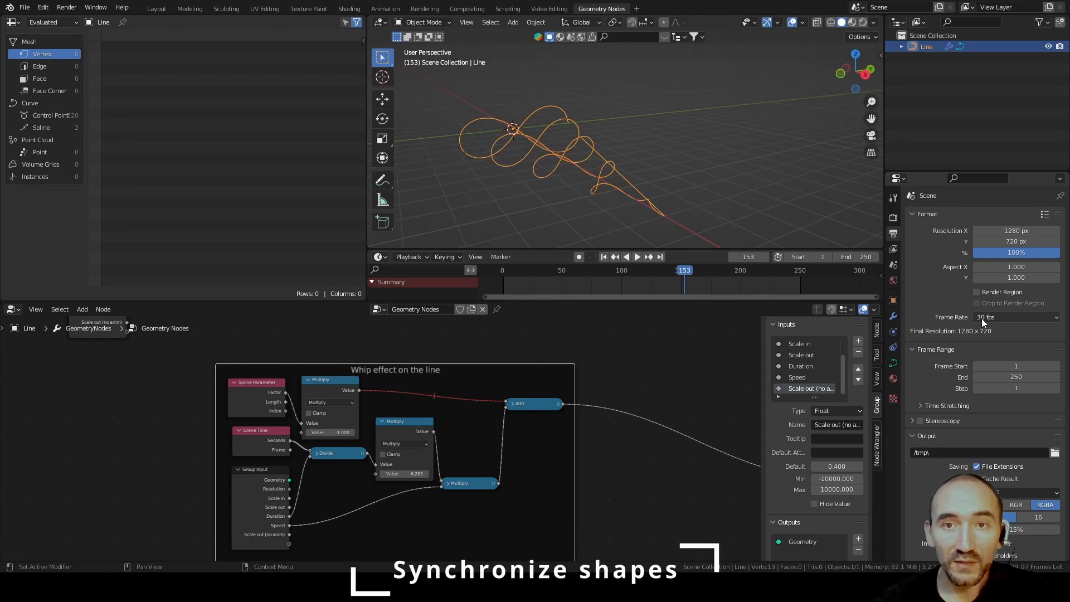
click(893, 218)
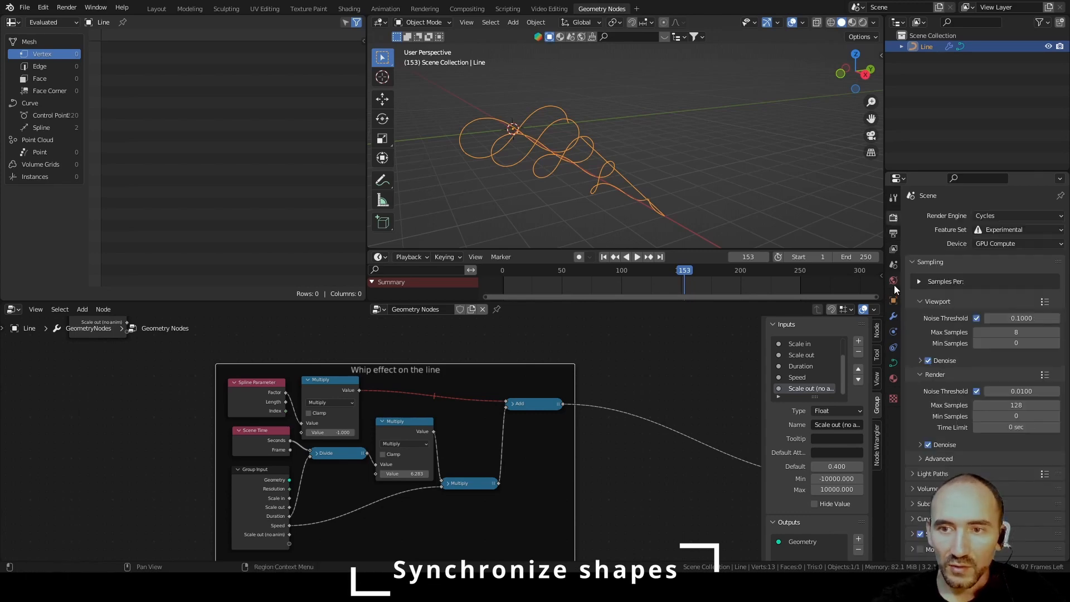
click(893, 316)
click(676, 270)
key(space)
key(space)
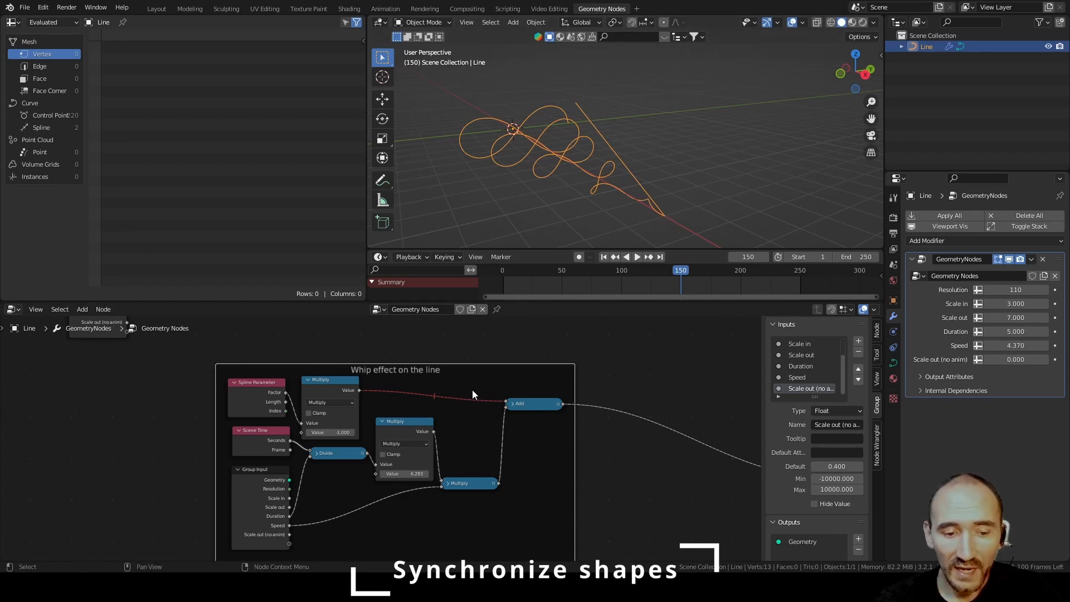
Unmute the link between the upper Multiply and Add nodes, and review the line's whip motion in top view up to frame 150.
ctrl+shift+right_drag(475, 385, 439, 415)
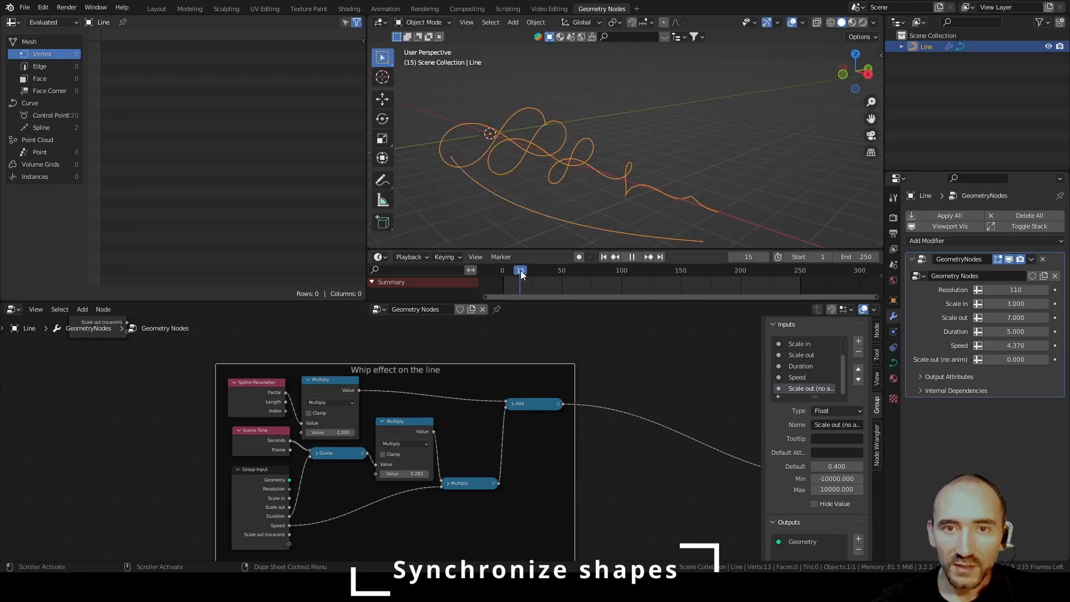
drag(521, 270, 577, 270)
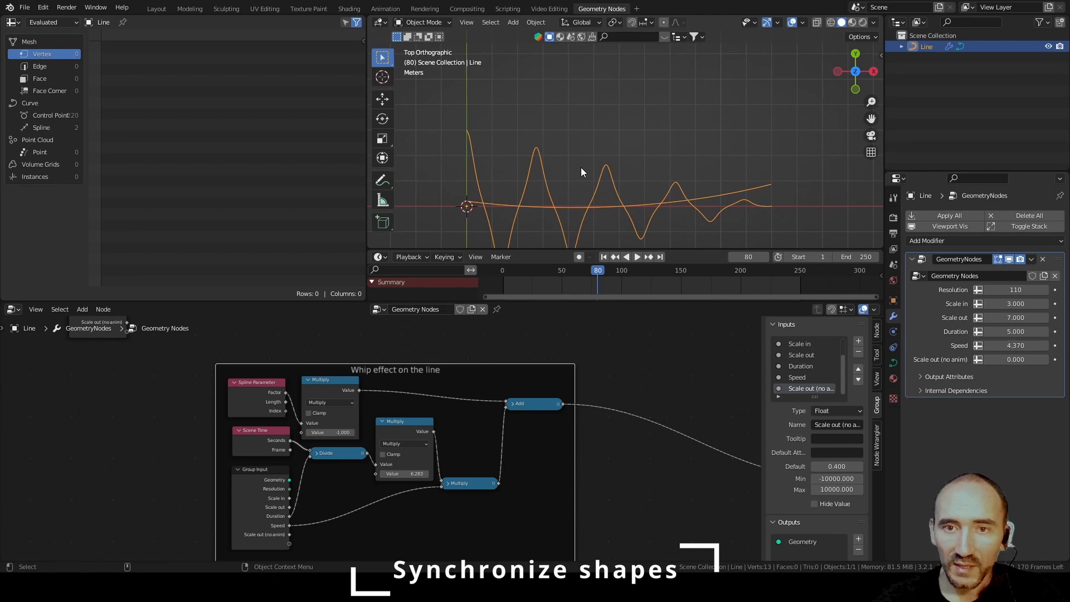
alt+middle_drag(584, 159, 563, 109)
drag(563, 272, 684, 272)
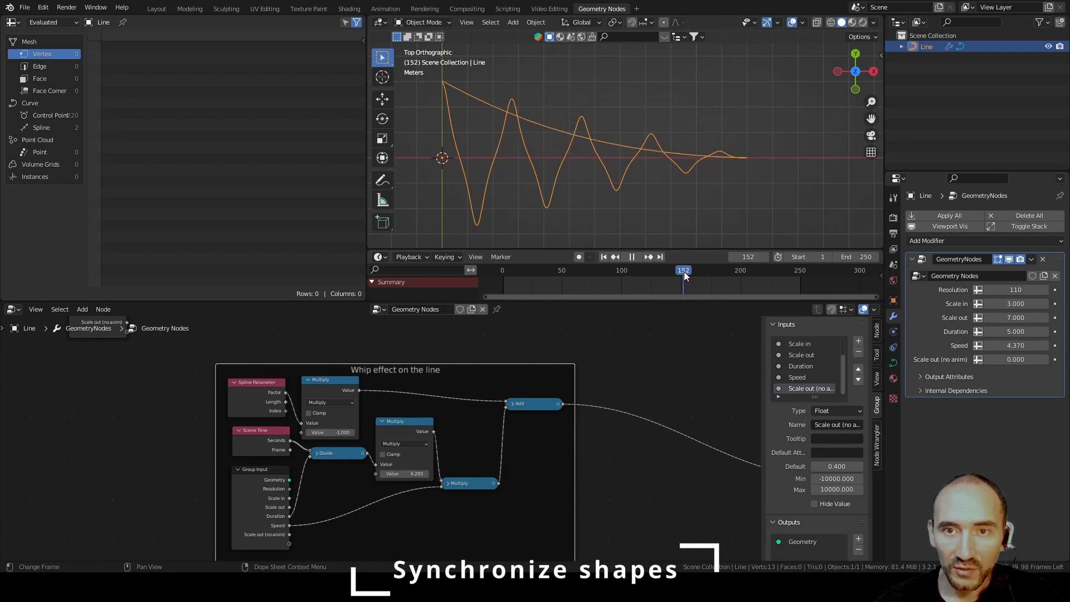
key(Escape)
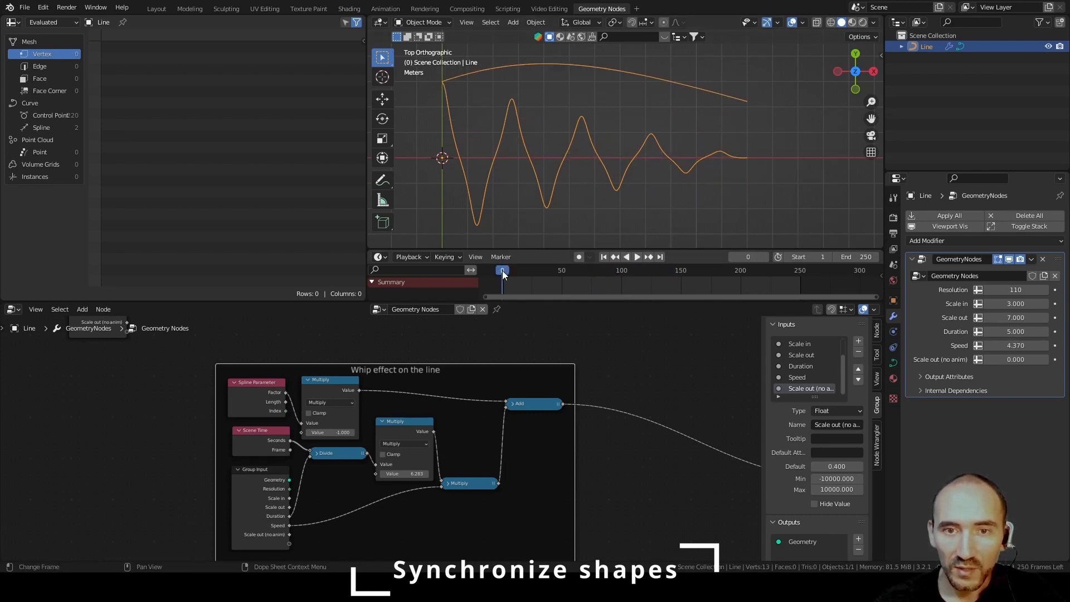
key(space)
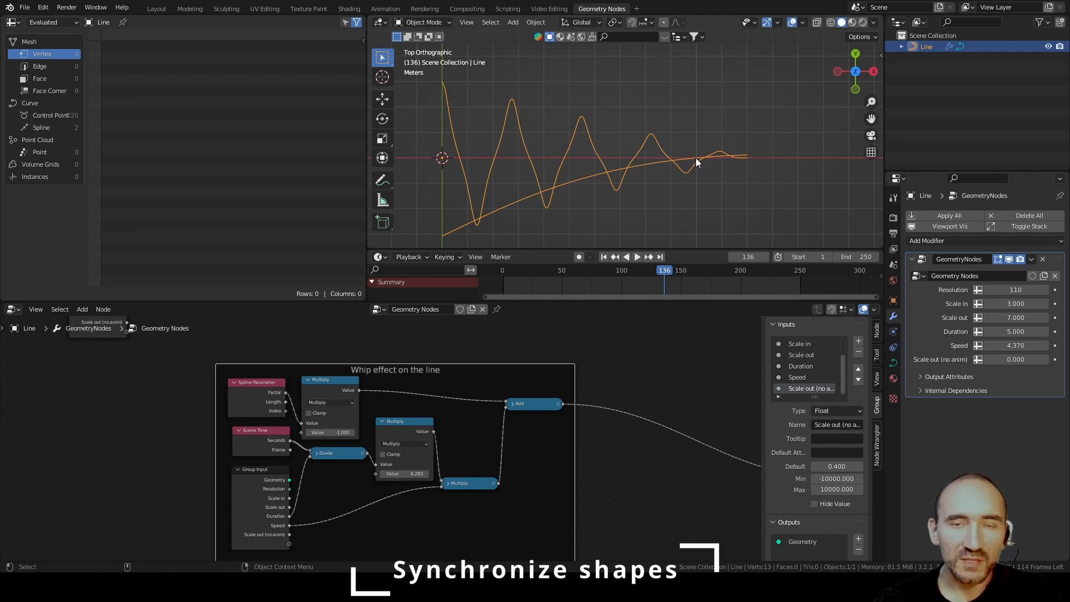
key(space)
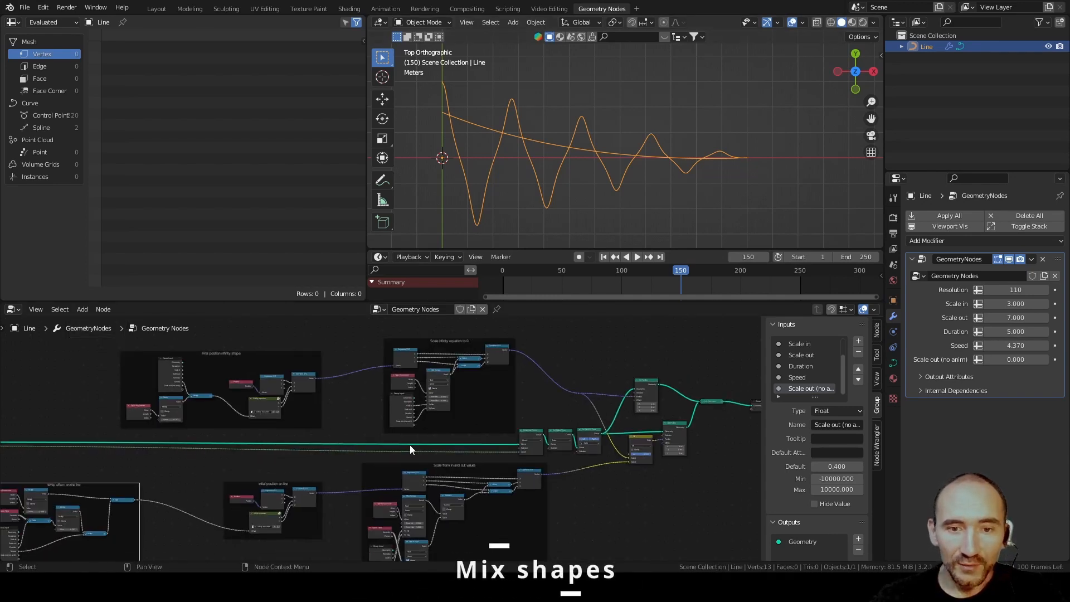
Remove the upper Set Position and the Join Geometry nodes, and link the remaining Set Position's Geometry to the Group Output.
scroll(303, 408, down, 2)
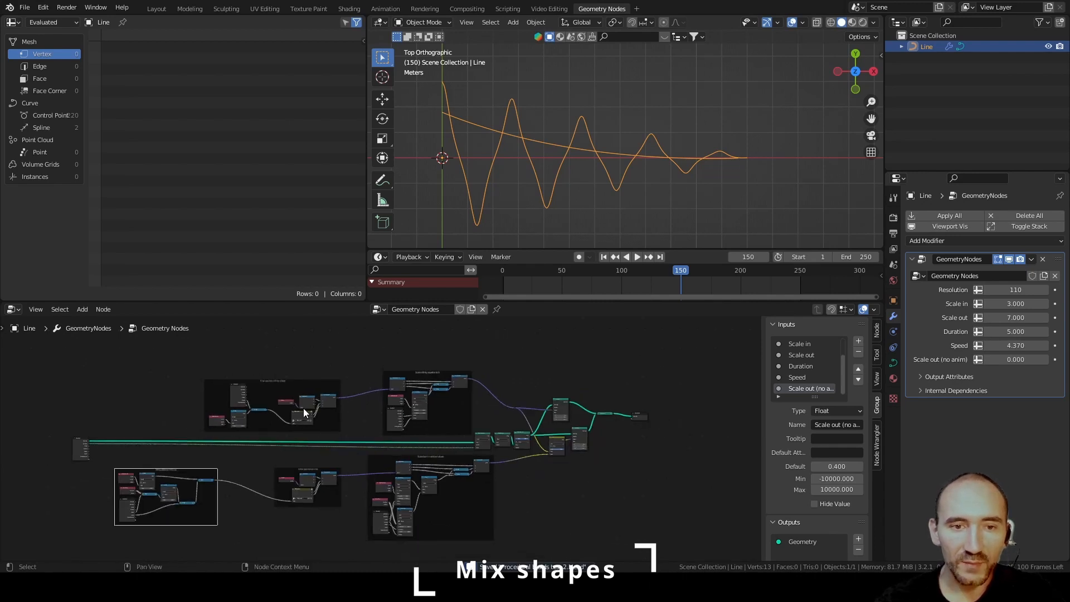
middle_drag(303, 408, 437, 388)
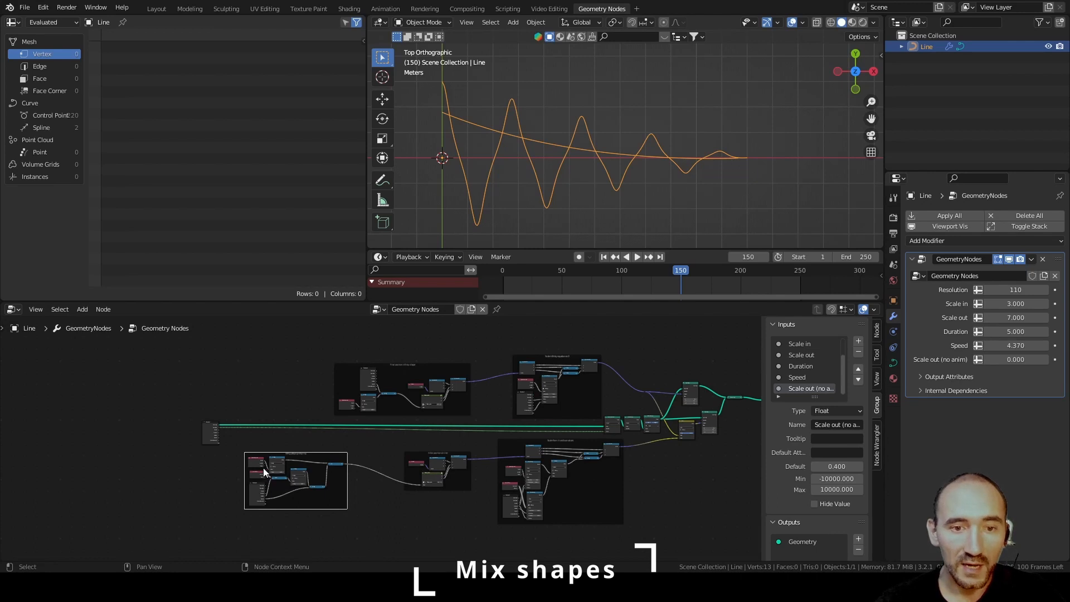
scroll(263, 467, up, 4)
middle_drag(550, 418, 263, 419)
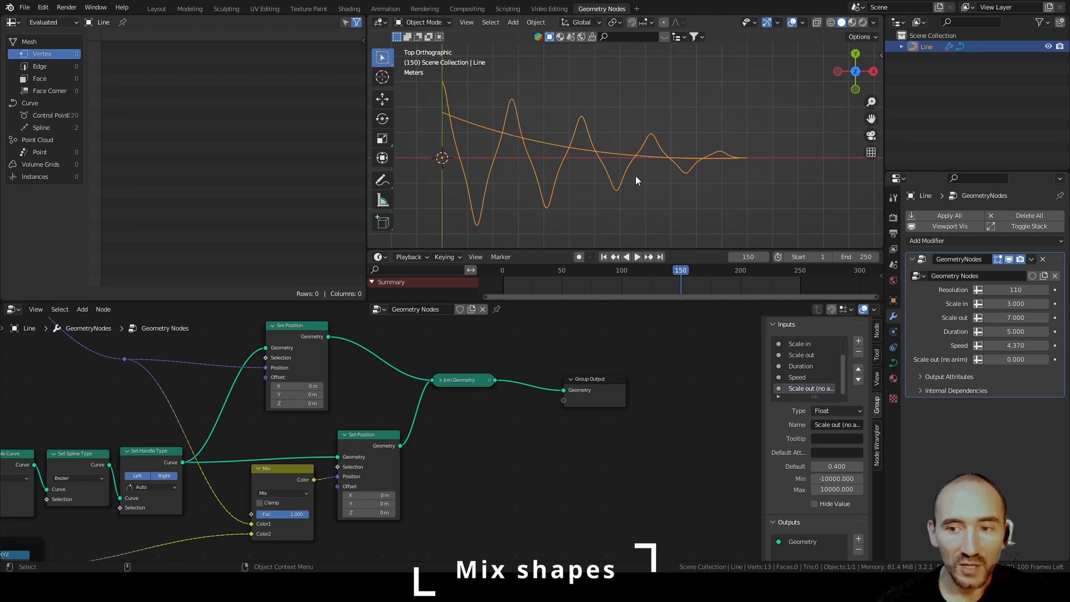
click(293, 327)
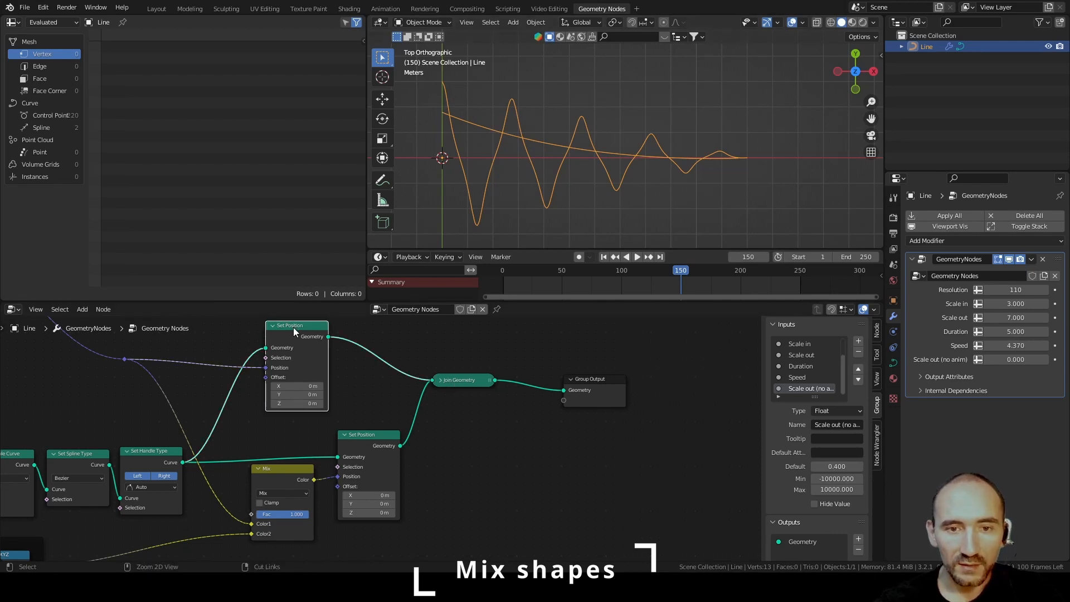
key(ctrl+x)
click(457, 382)
key(ctrl+x)
drag(400, 445, 563, 390)
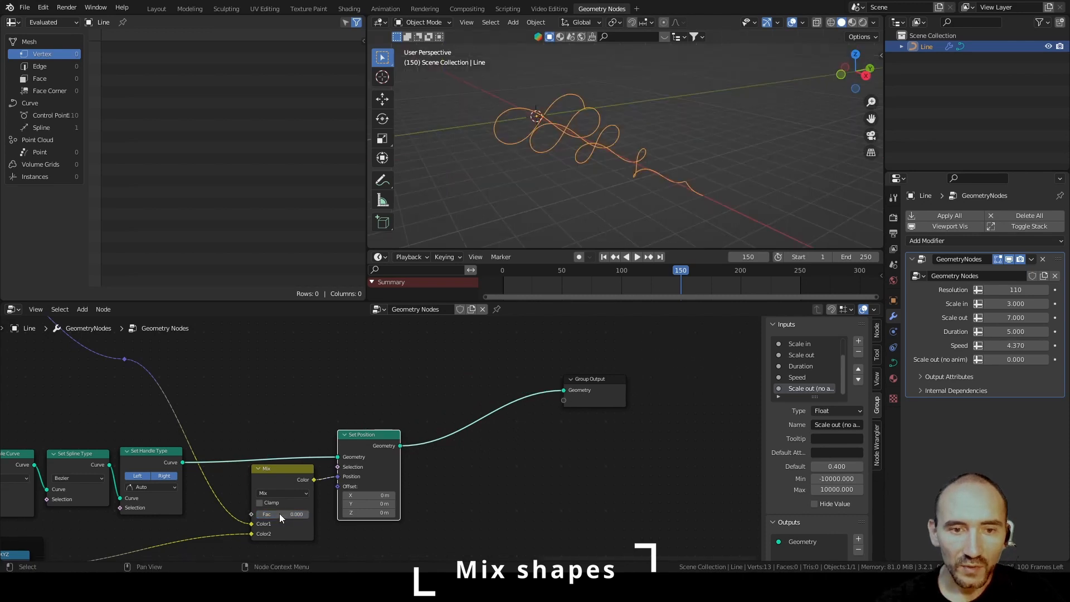
Compare both shapes by raising the Mix node's factor to 1, returning to frame 0, and lowering the factor to 0.
drag(279, 514, 309, 514)
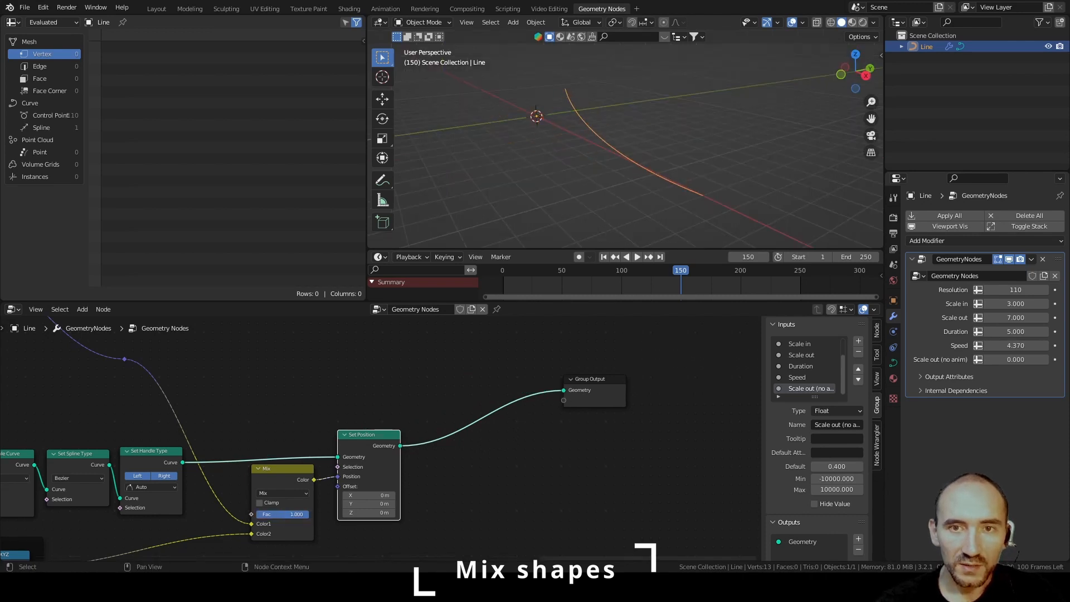
drag(591, 272, 630, 272)
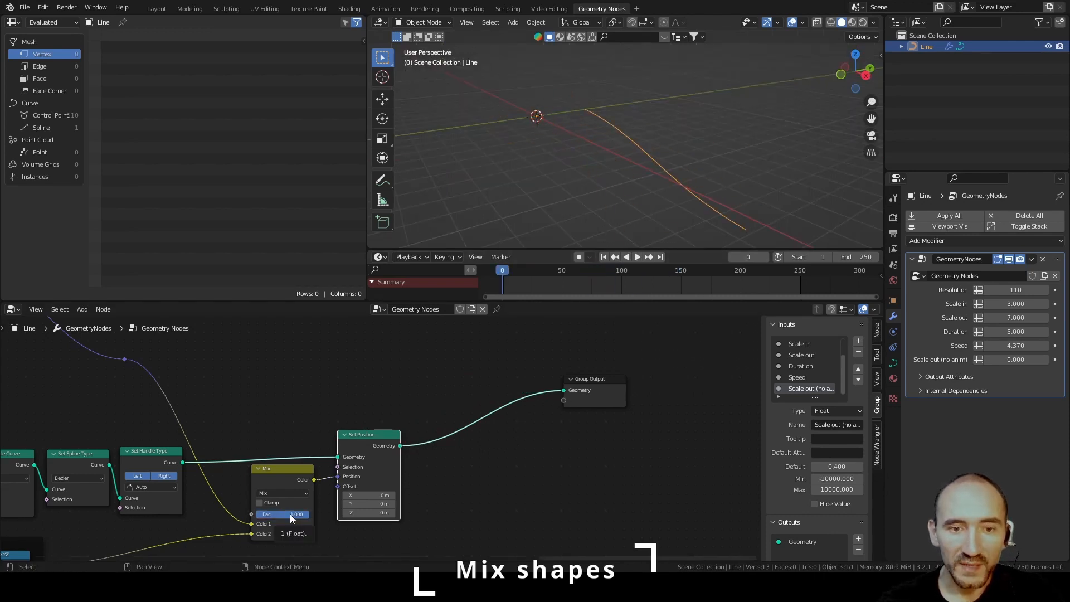
drag(290, 514, 238, 514)
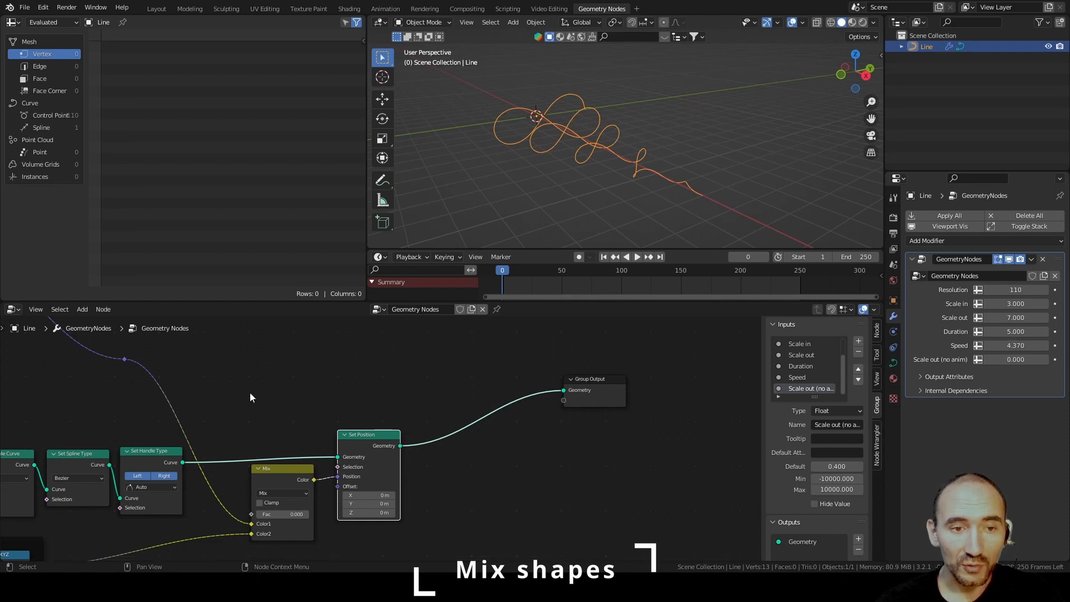
Dissolve the reroute point on the link into the Mix node's Color1 input, and save the file.
middle_drag(249, 393, 442, 409)
click(311, 372)
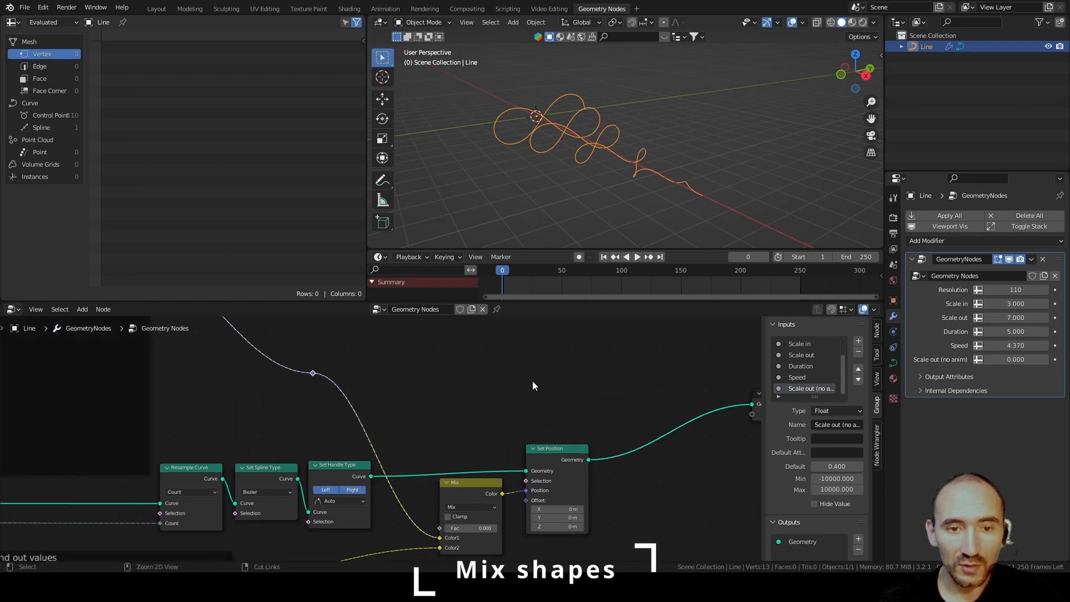
key(ctrl+x)
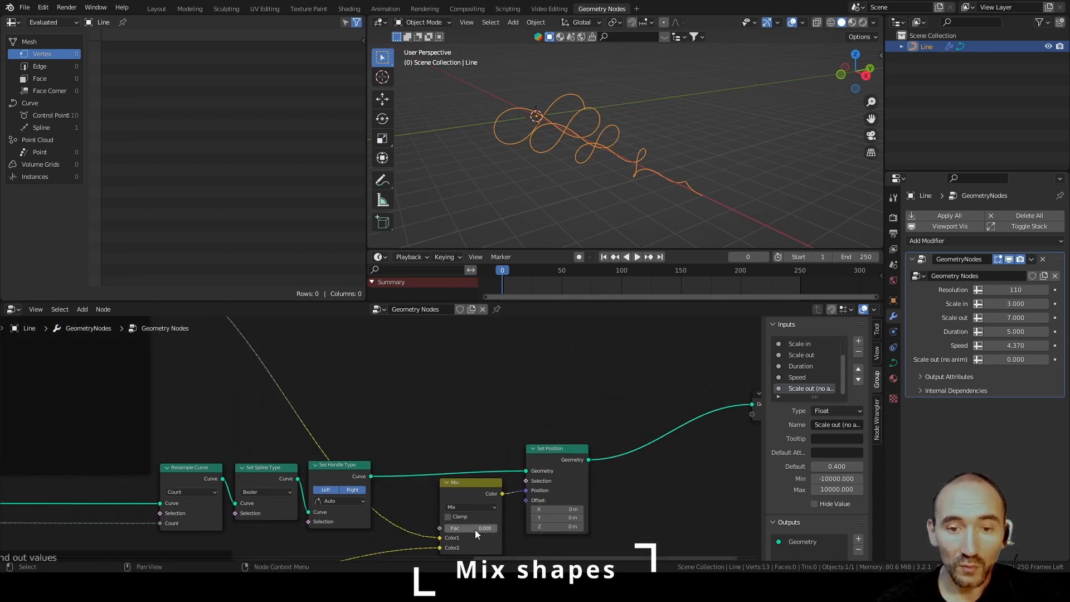
key(ctrl+s)
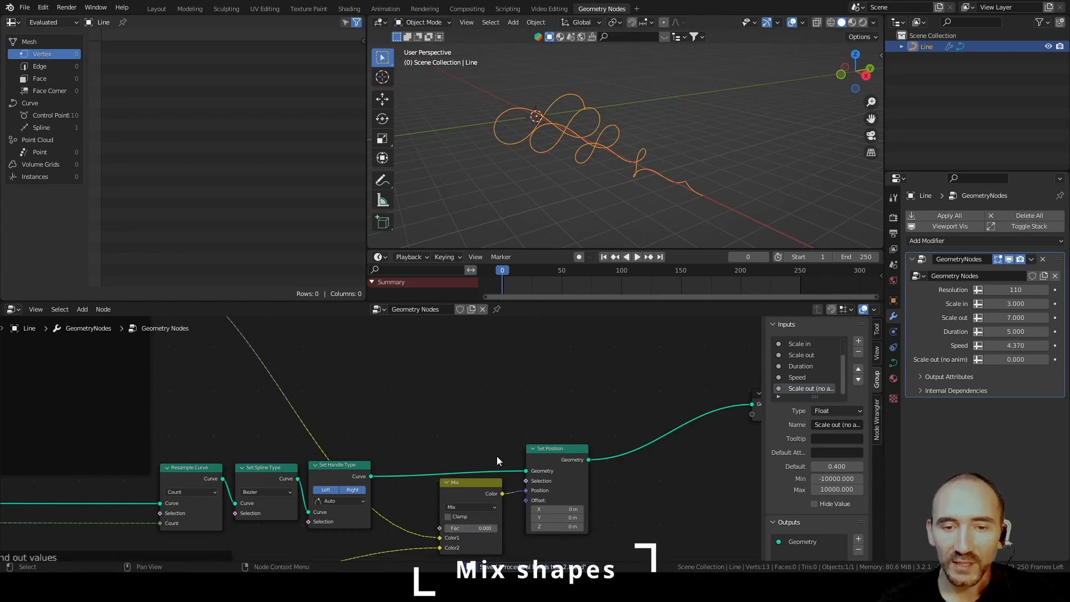
Annotate the empty node area with a pair of axes, an S-shaped arctangent curve, and arrows pointing both ways from the origin.
scroll(483, 397, down, 5)
middle_drag(463, 395, 378, 471)
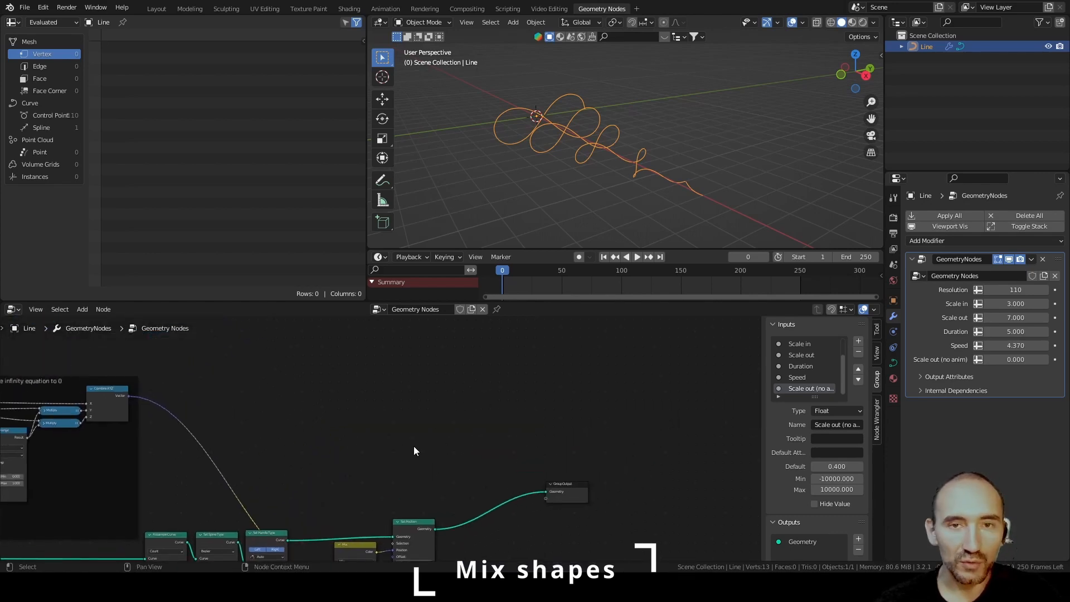
key(t)
mouse_move(623, 327)
mouse_down()
mouse_move(624, 415)
mouse_move(628, 340)
mouse_up()
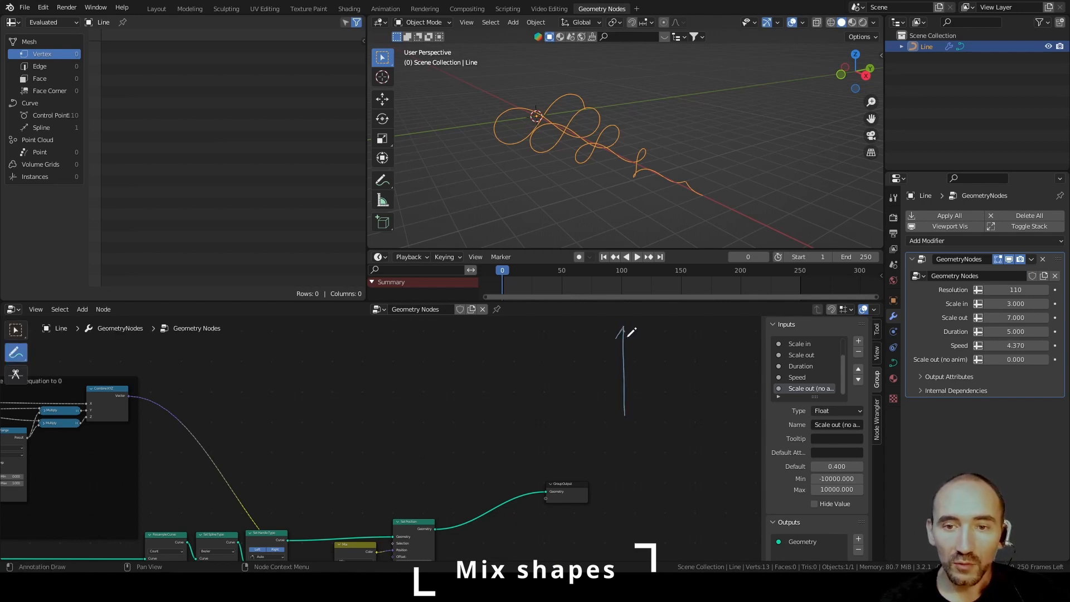
mouse_move(535, 375)
mouse_down()
mouse_move(733, 376)
mouse_move(640, 355)
mouse_move(610, 395)
mouse_move(541, 400)
mouse_up()
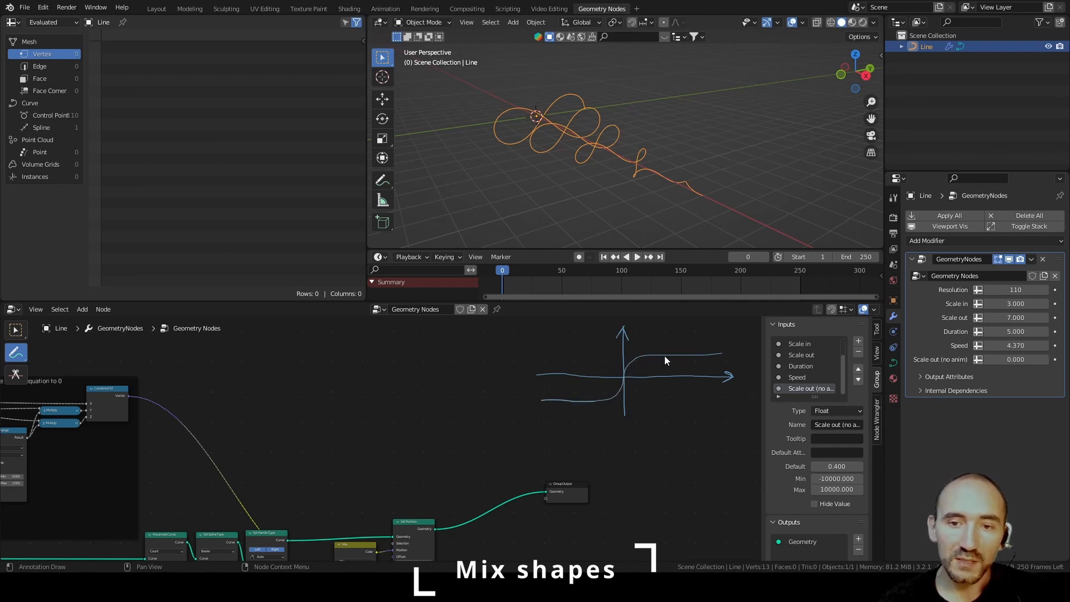
drag(633, 386, 656, 390)
drag(615, 386, 585, 386)
drag(592, 382, 592, 390)
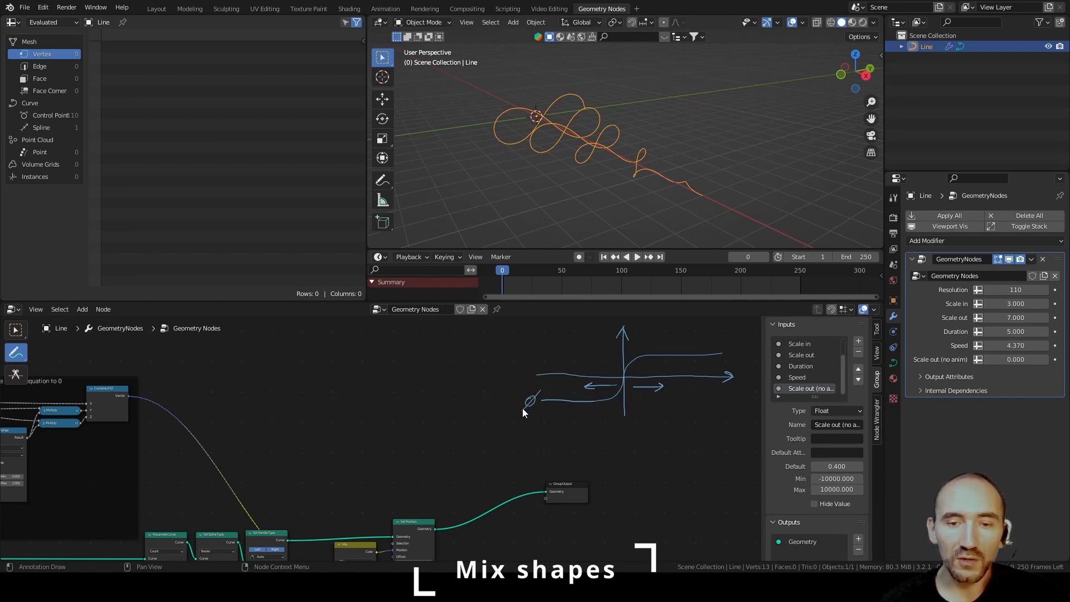
Label the ends of the sketched curve 0 and 1, circle its two bends, and clear the annotations.
drag(523, 408, 535, 394)
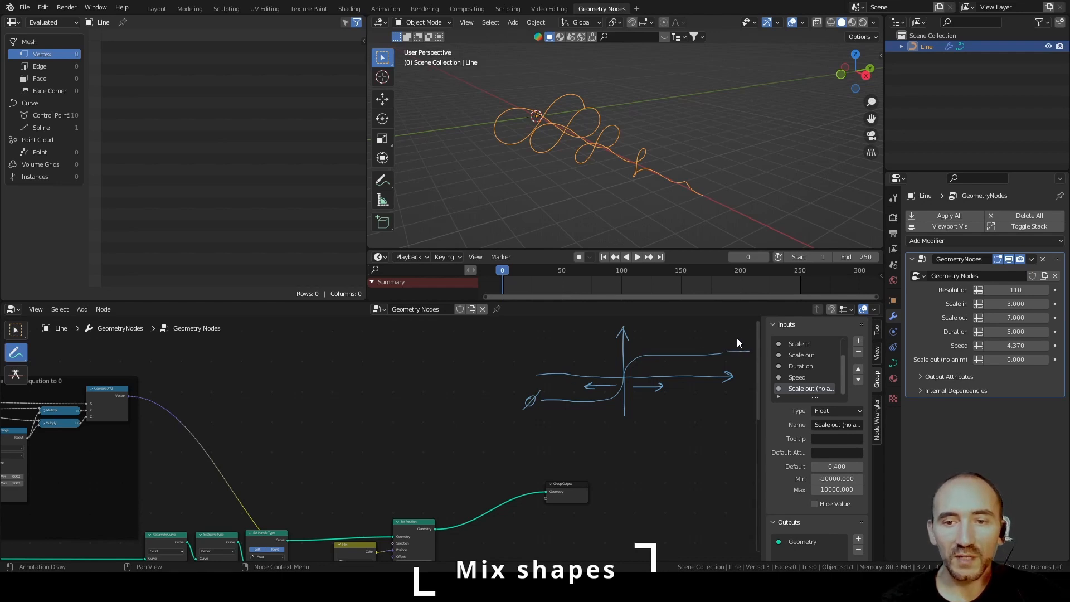
drag(730, 341, 739, 344)
drag(727, 351, 749, 351)
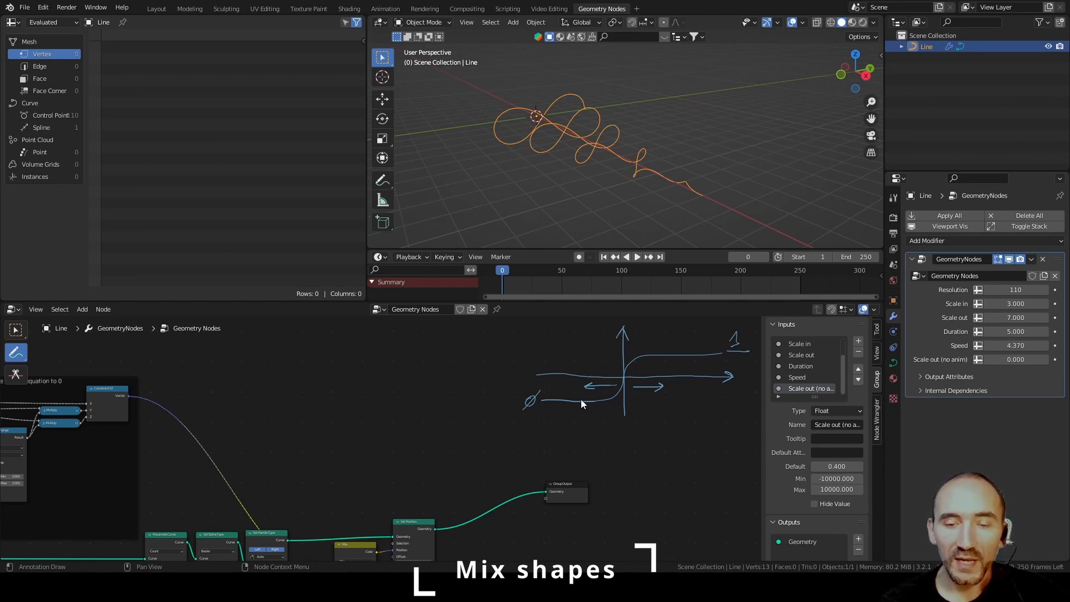
mouse_move(580, 397)
mouse_down()
mouse_move(610, 406)
mouse_move(604, 390)
mouse_move(577, 393)
mouse_up()
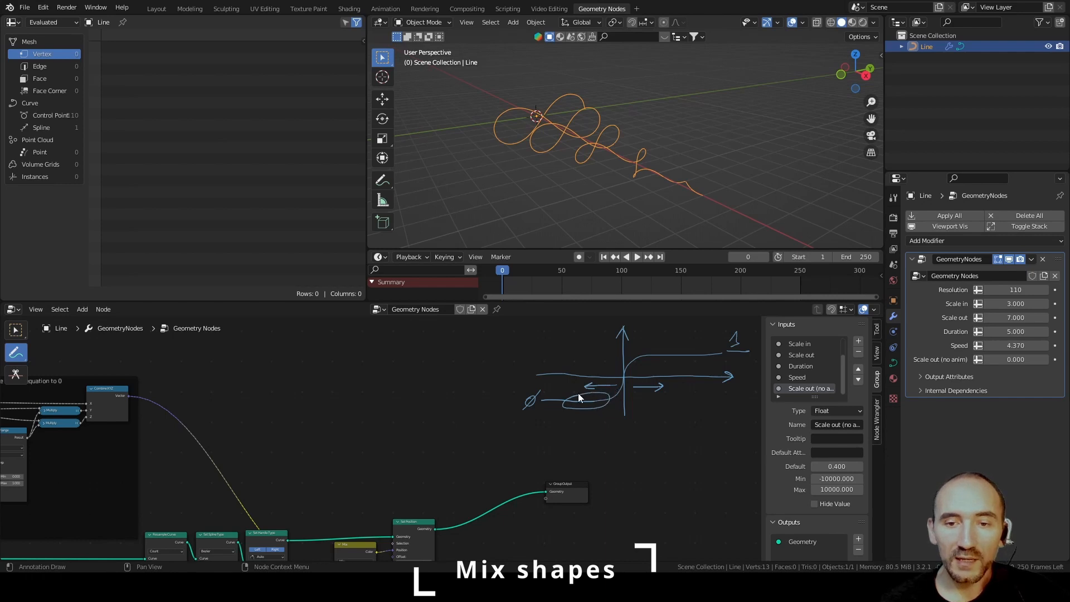
drag(680, 344, 676, 356)
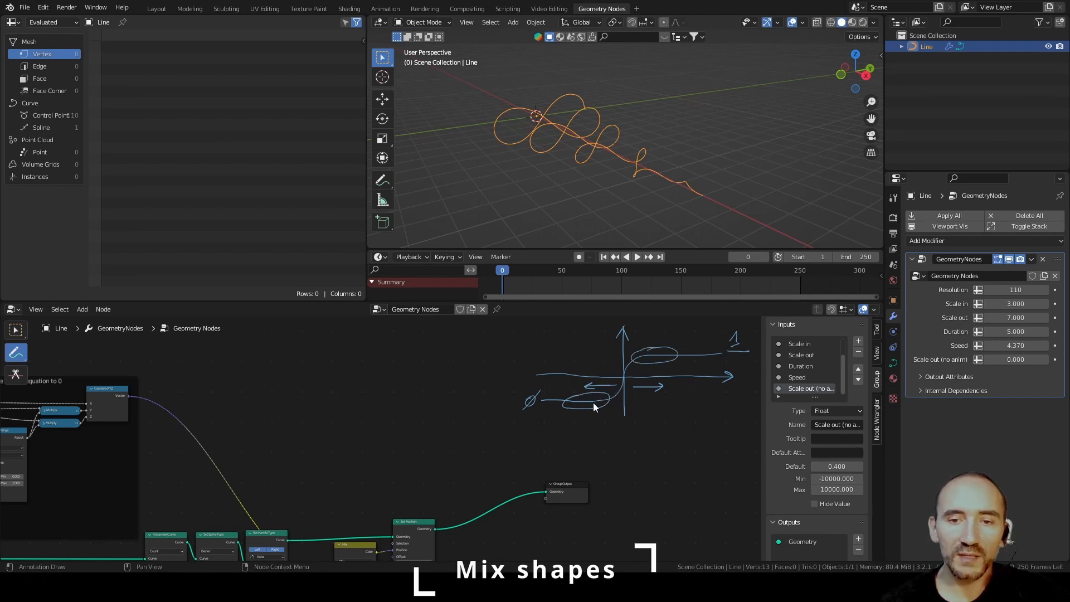
mouse_move(719, 427)
mouse_down()
mouse_move(648, 430)
mouse_move(619, 460)
mouse_move(596, 458)
mouse_up()
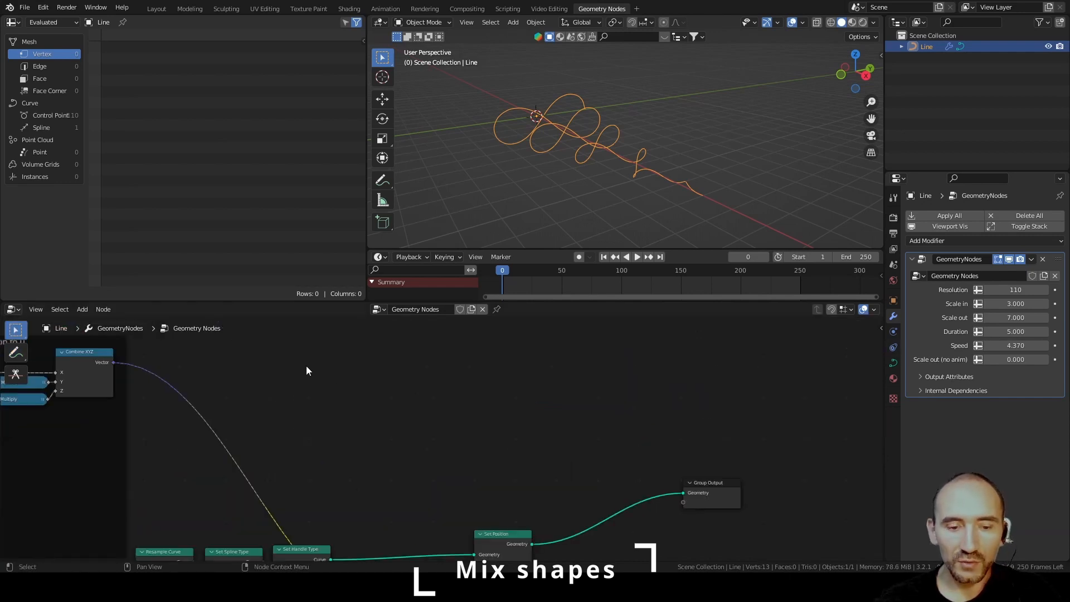
Save the file, and add a Math node set to Arctangent above the Mix node.
key(ctrl+s)
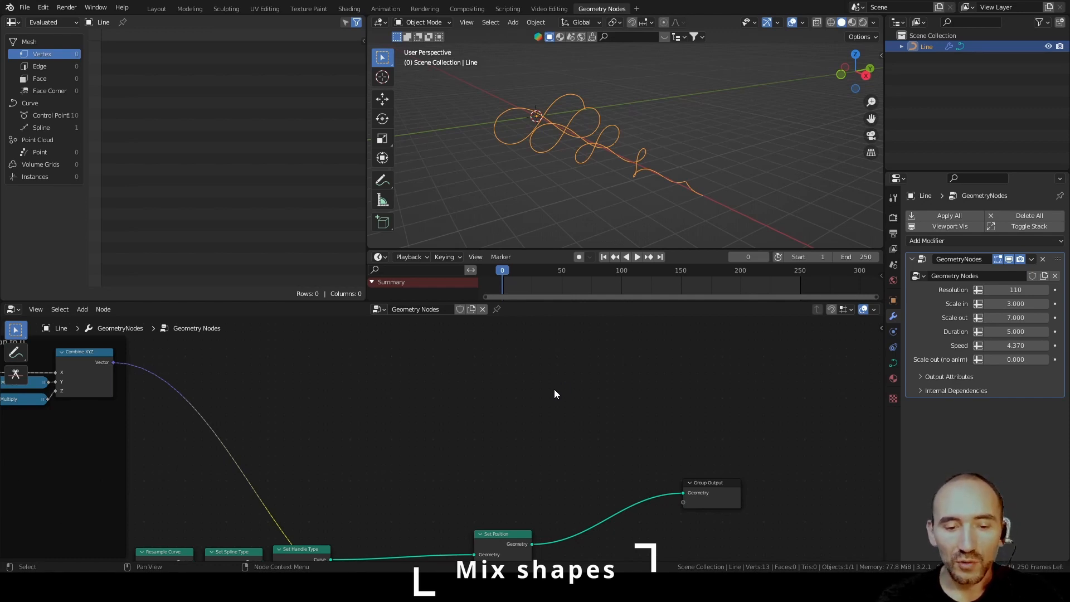
key(shift+a)
text(add)
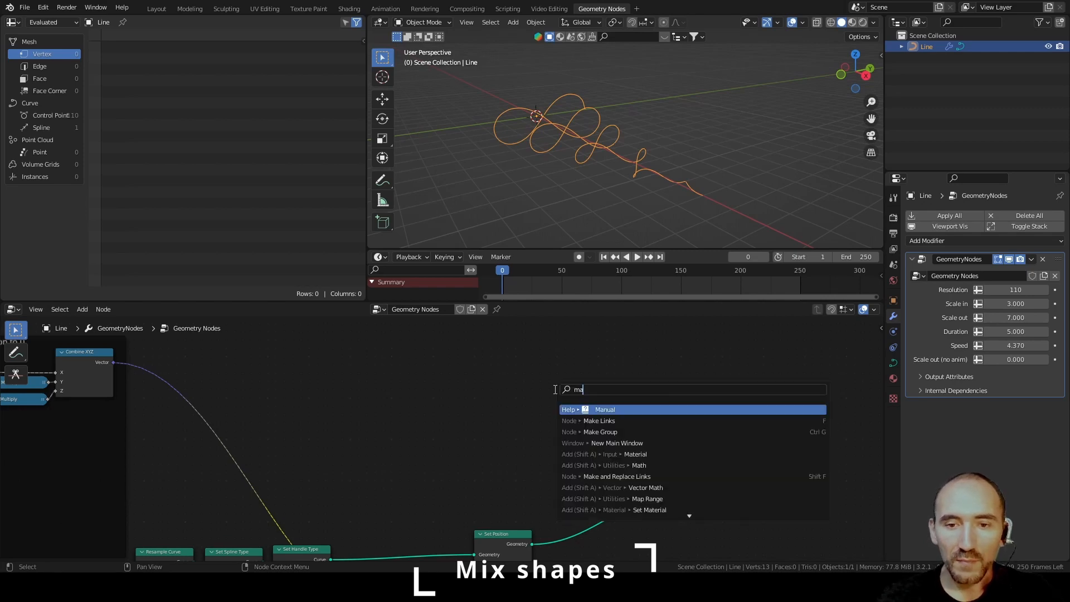
key(Return)
click(467, 416)
click(460, 404)
click(624, 480)
Add a Map Range node with its Value input linked from the Arctangent output.
scroll(505, 420, up, 4)
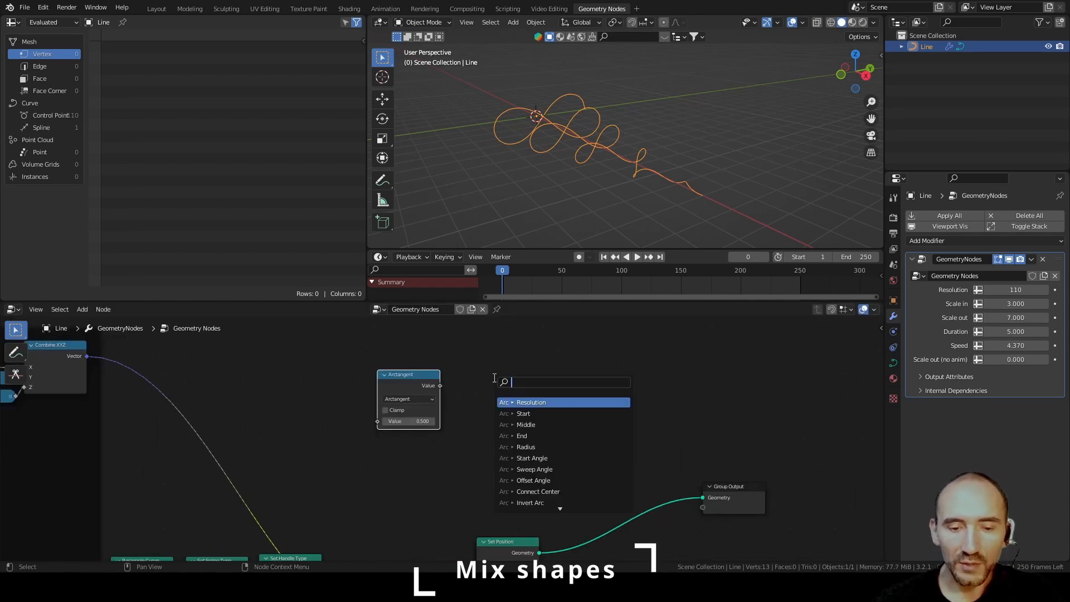
text(mapra)
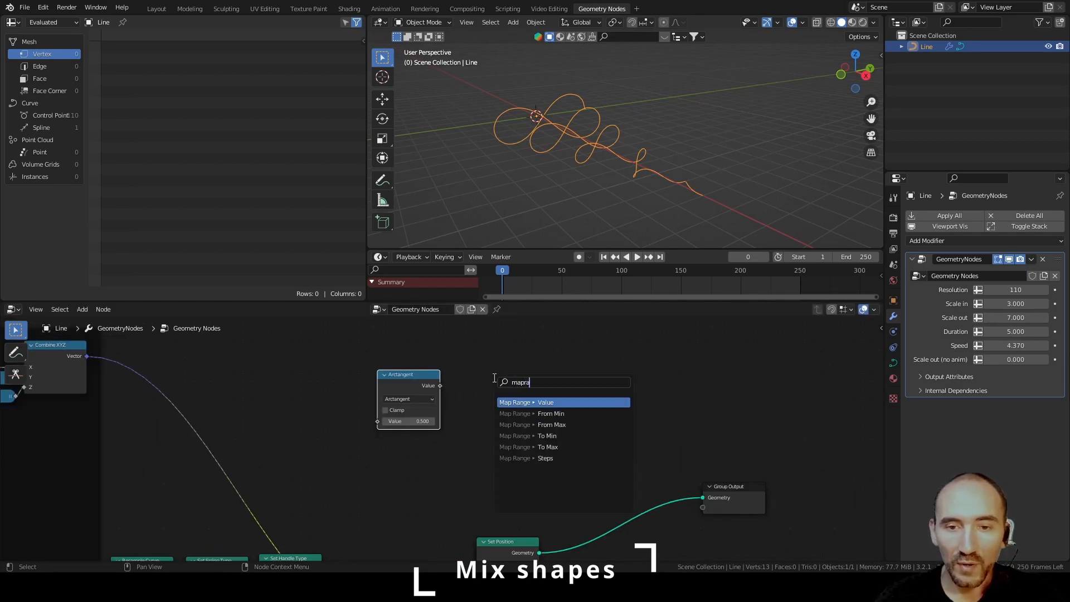
key(Return)
click(469, 354)
Move the Group Output and Set Position nodes farther right to make room in the node tree.
scroll(573, 425, down, 3)
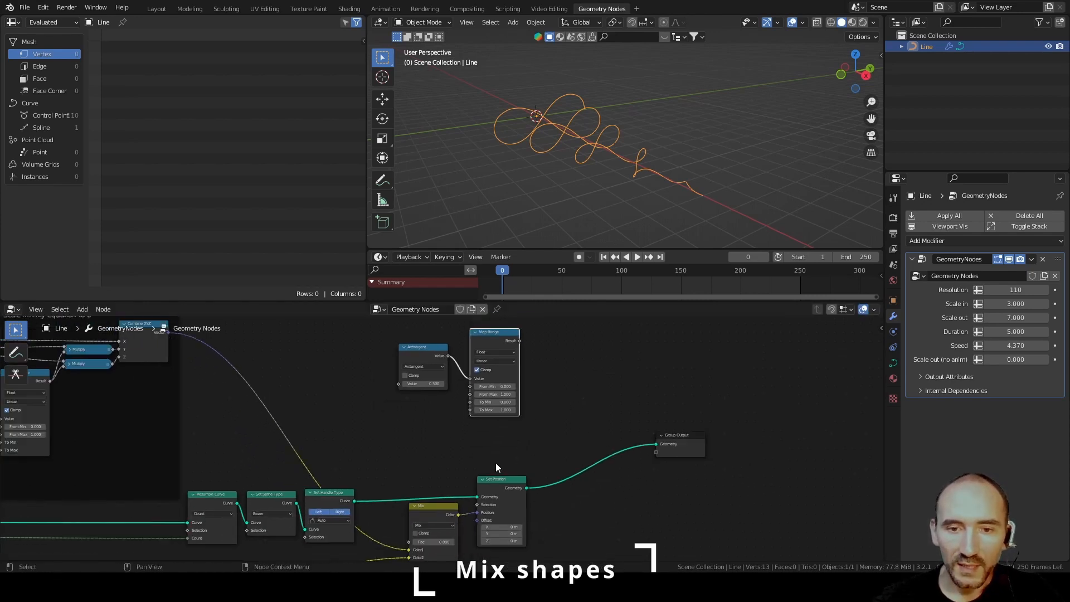
drag(485, 450, 662, 511)
click(479, 444)
middle_drag(612, 363, 450, 387)
drag(480, 442, 557, 489)
key(g)
click(737, 500)
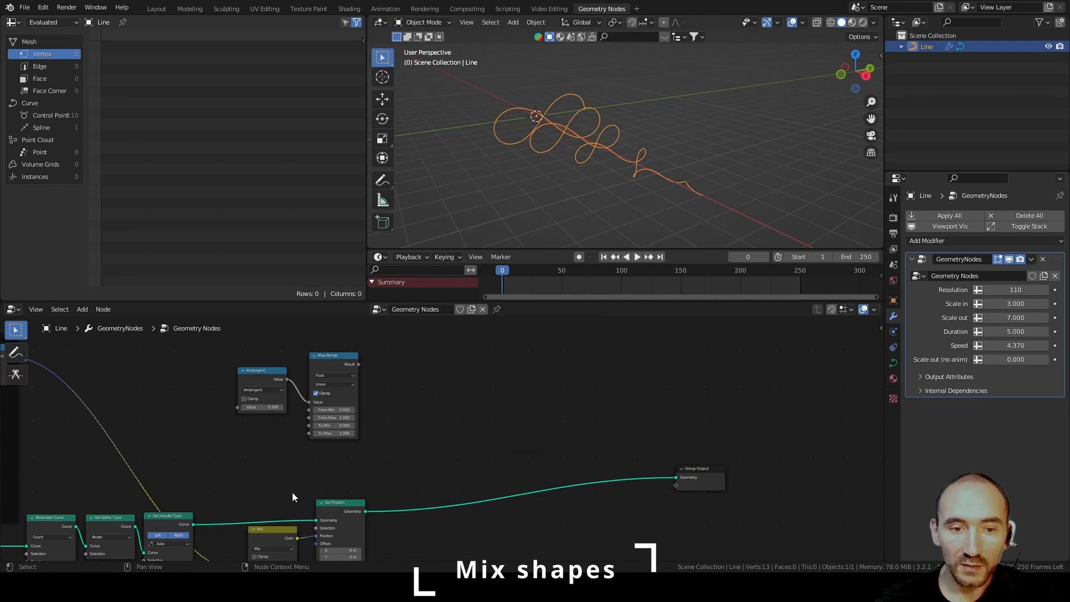
drag(338, 503, 624, 486)
click(531, 460)
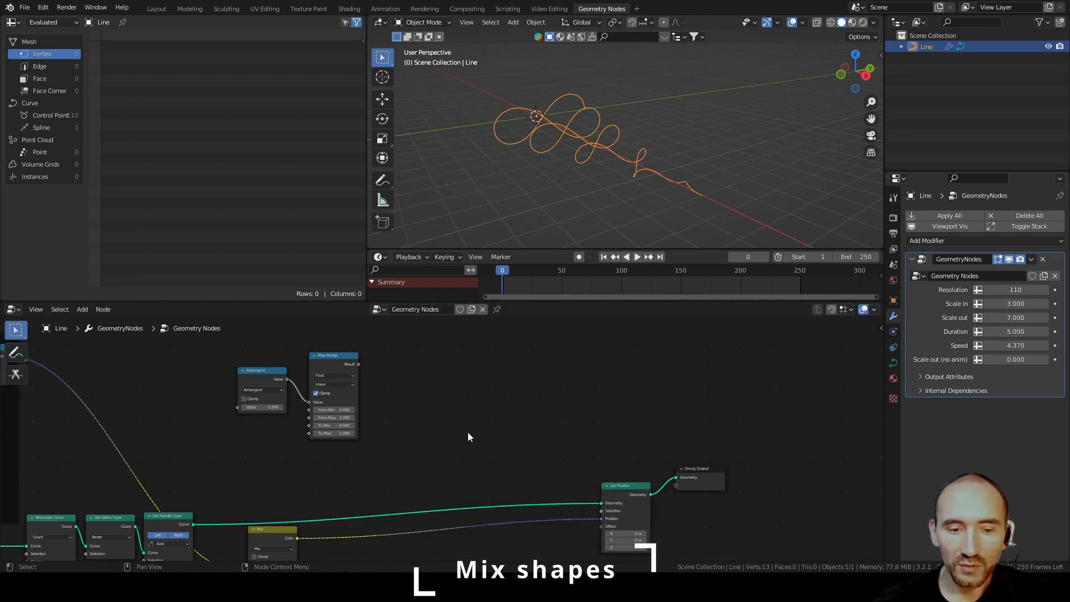
Add a Combine XYZ node and a Separate XYZ node side by side above the main geometry link.
key(F3)
text(com)
key(Return)
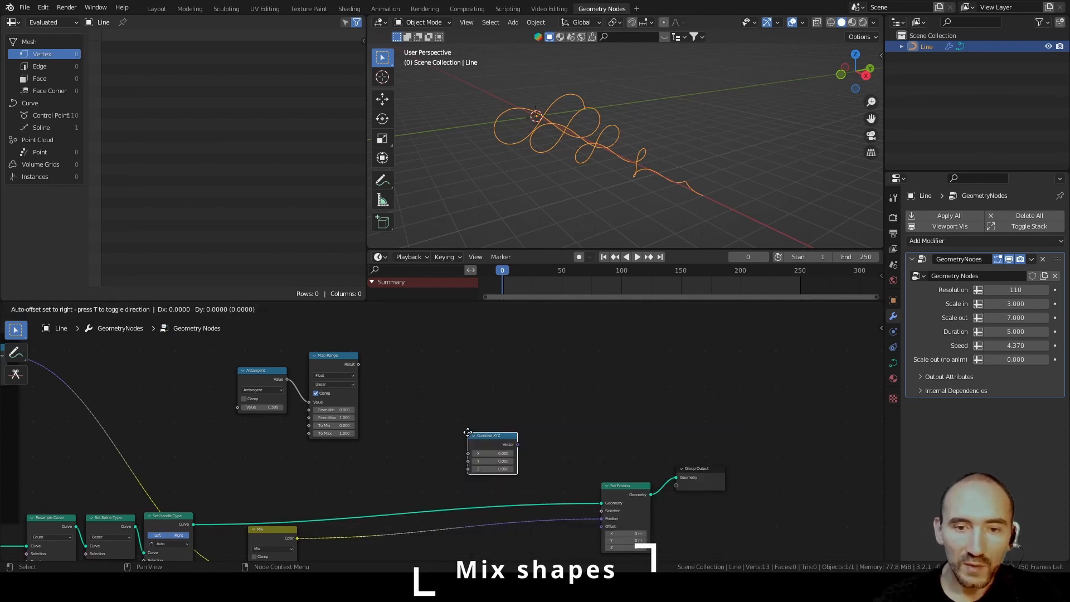
click(466, 429)
key(F3)
text(separ)
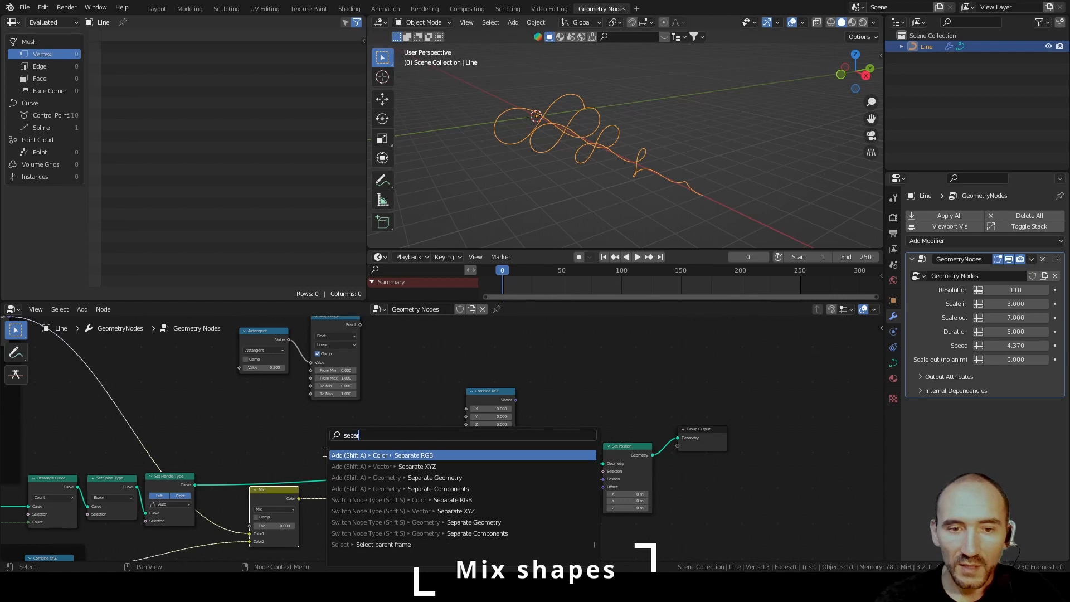
text(a)
key(Down)
key(Return)
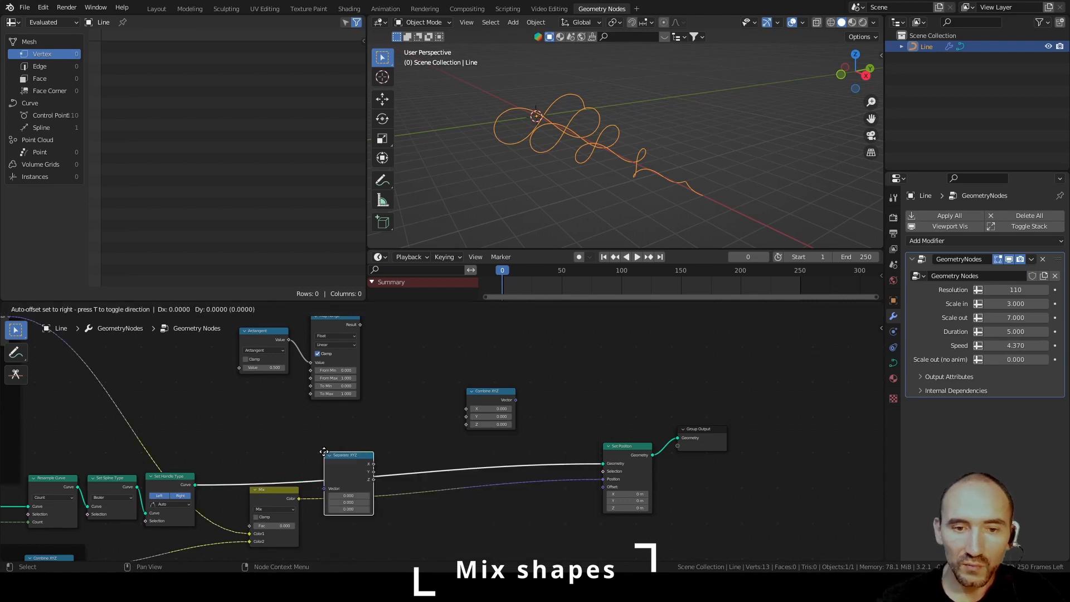
click(389, 387)
Add a Position node and link it through Separate XYZ and Combine XYZ, all three components, into Set Position's Position input.
key(F3)
text(po)
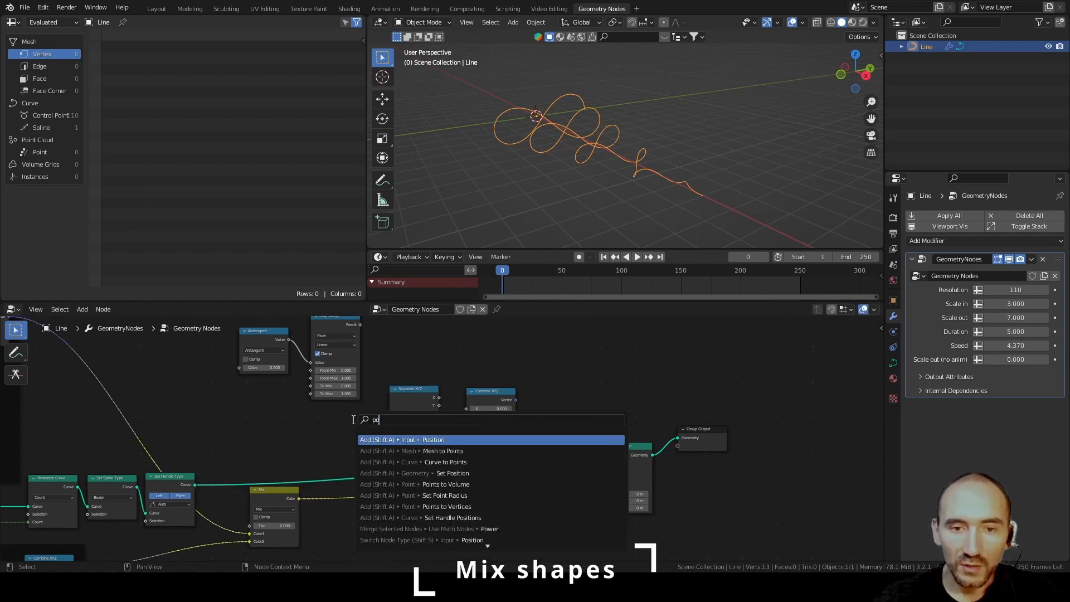
text(s)
key(Return)
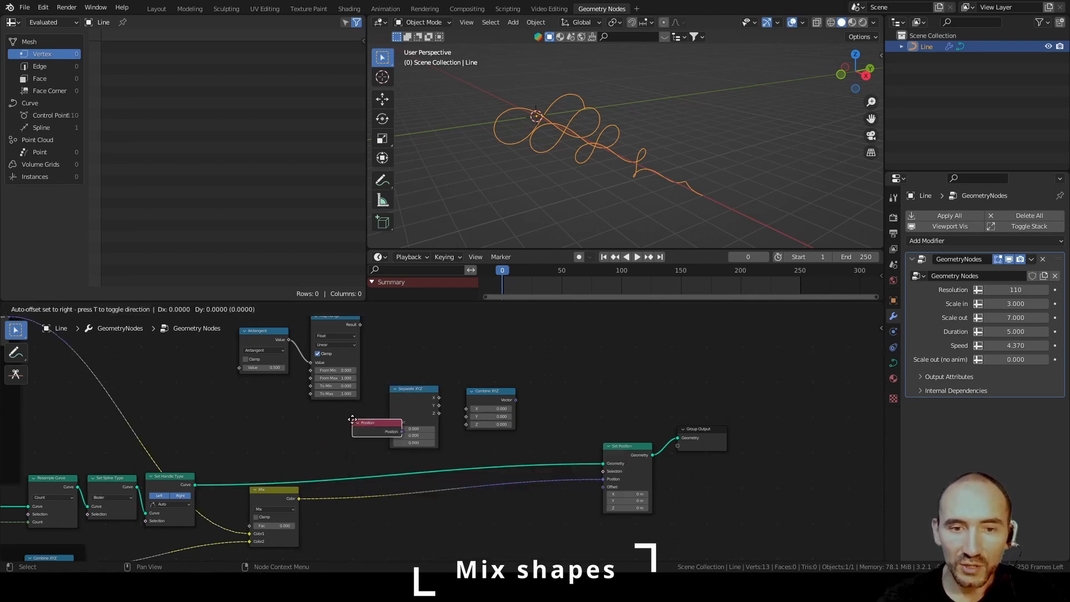
click(324, 412)
scroll(382, 430, up, 1)
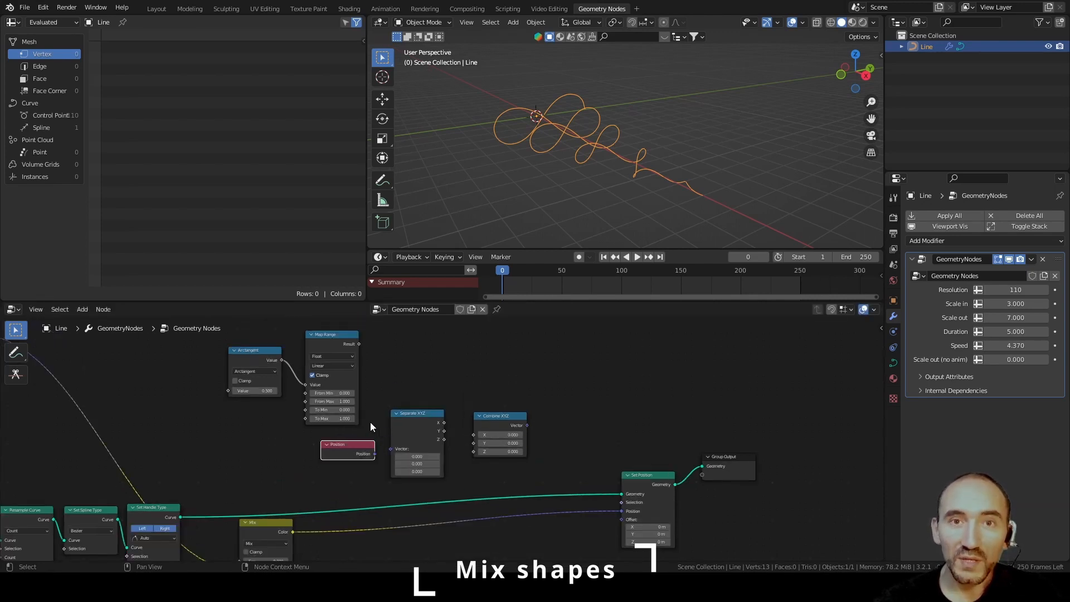
drag(375, 454, 390, 449)
drag(444, 422, 474, 451)
drag(526, 425, 622, 511)
Link the Map Range Result to Combine XYZ's Z input, and try an Arctangent value of -2.7.
middle_drag(554, 182, 522, 169)
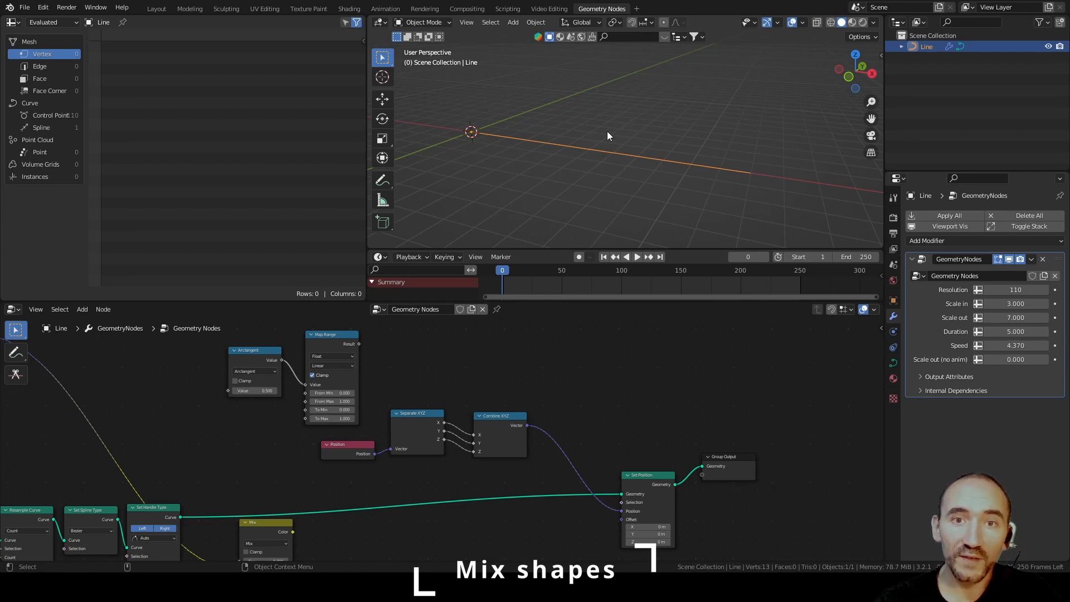
middle_drag(227, 480, 268, 452)
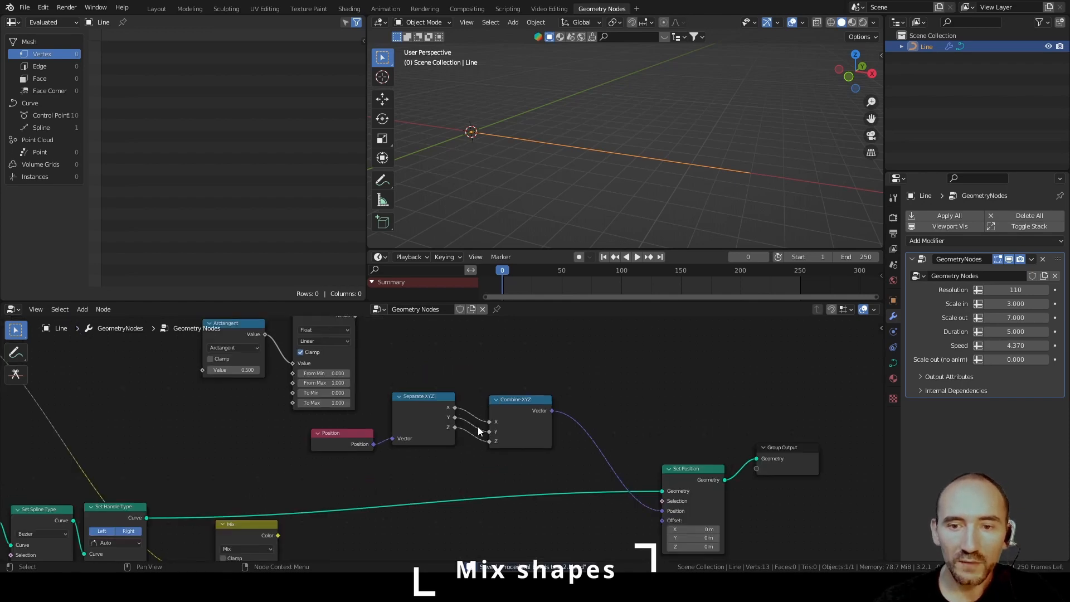
middle_drag(355, 325, 387, 357)
drag(387, 348, 521, 472)
drag(265, 403, 238, 402)
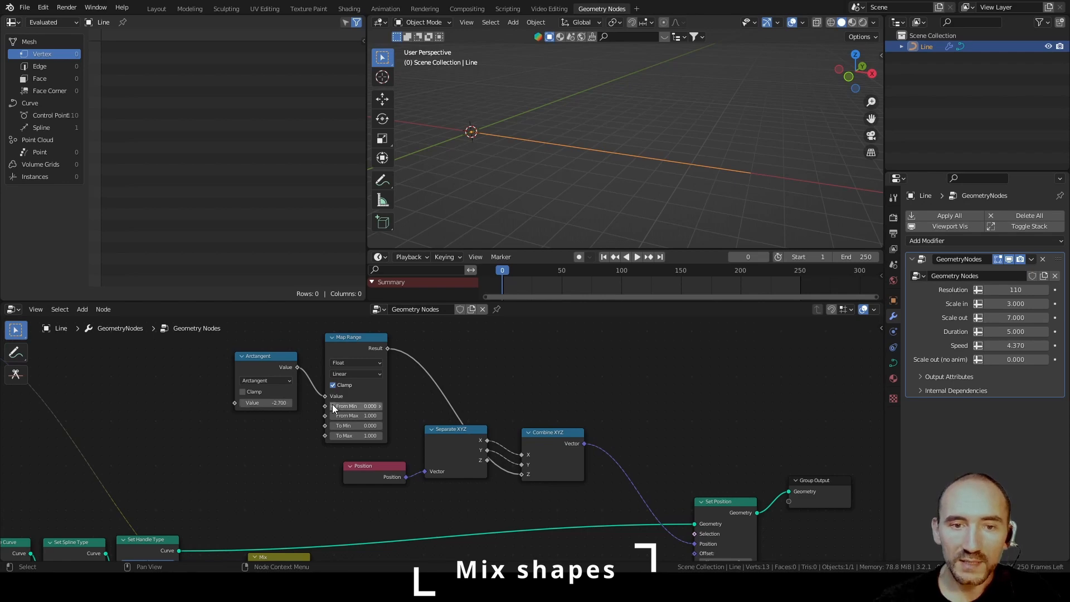
scroll(329, 435, up, 2)
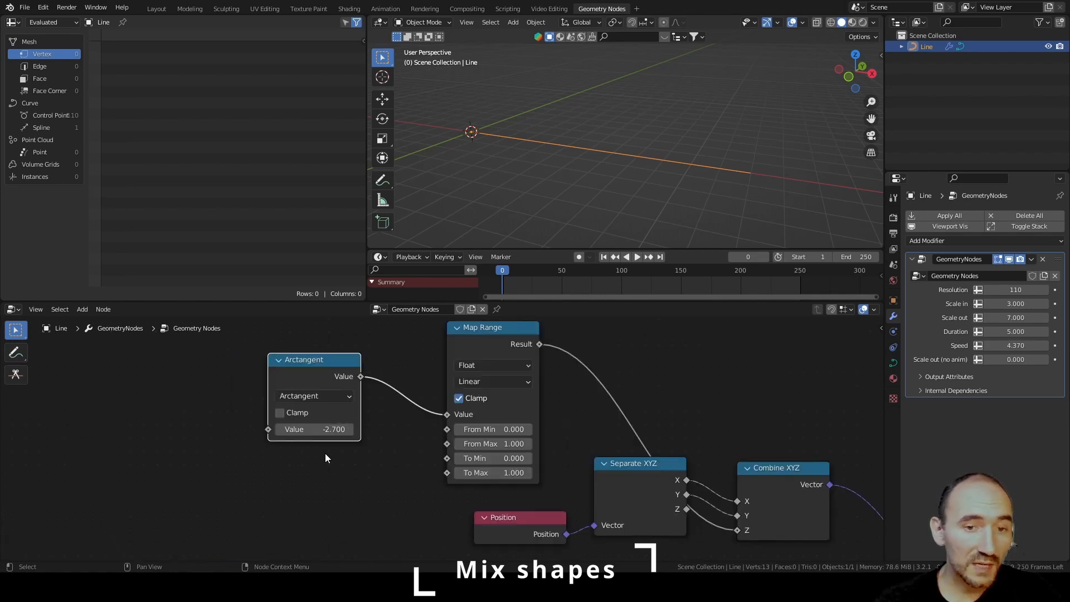
Move the Arctangent node closer to Map Range, and place a Spline Parameter node ahead of it.
drag(316, 373, 370, 373)
click(270, 376)
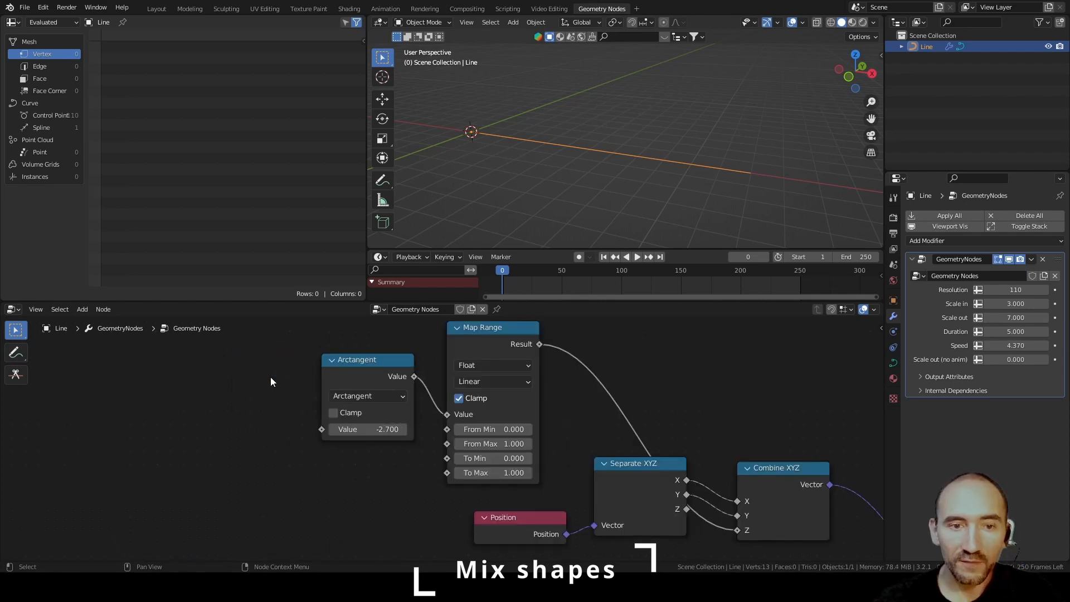
key(F3)
text(spline p)
key(Return)
click(216, 389)
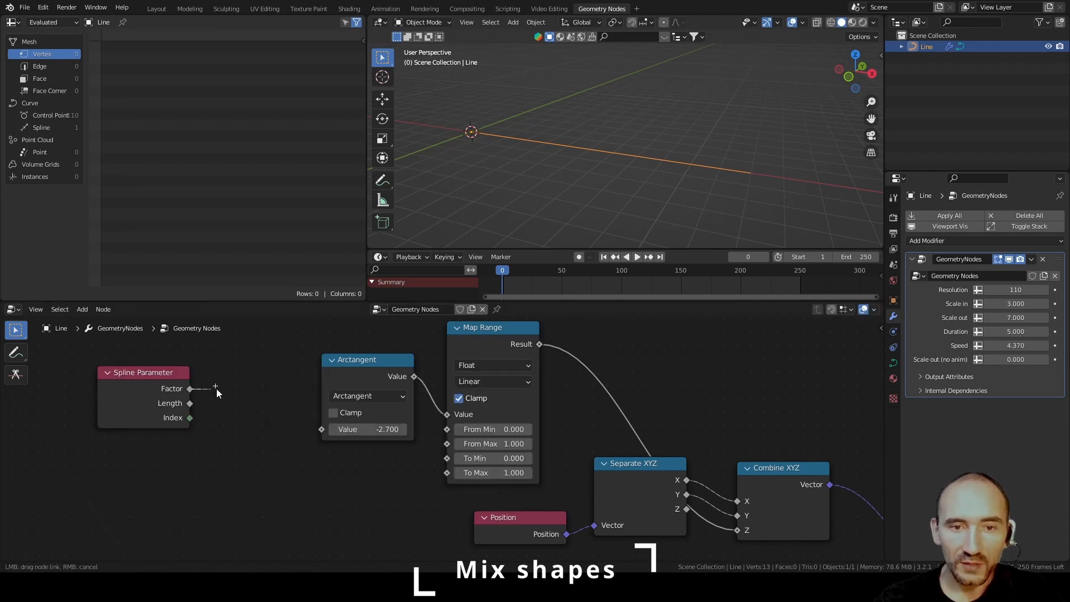
Feed the Spline Parameter's Factor through a new Multiply node into the Arctangent Value, and set the multiplier to 13.9.
drag(190, 388, 249, 383)
text(mul)
key(Return)
click(208, 368)
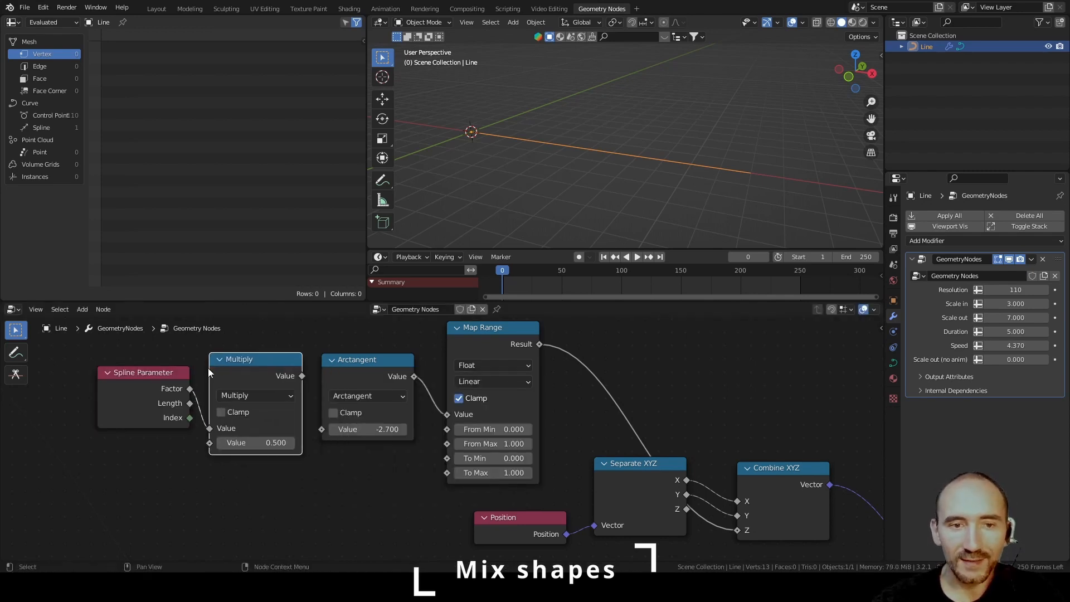
drag(153, 375, 143, 374)
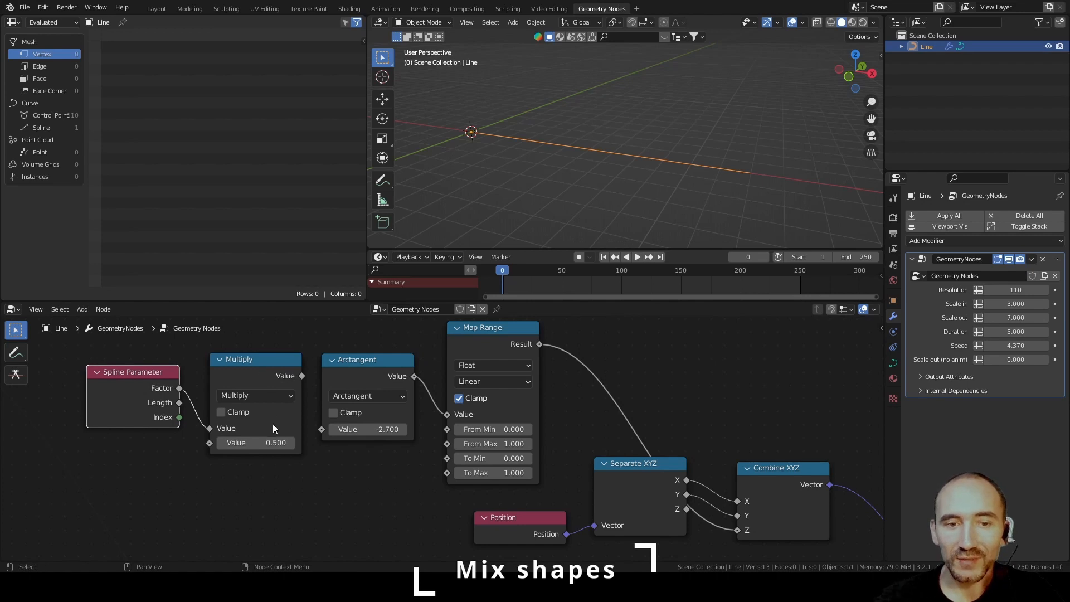
drag(302, 375, 322, 429)
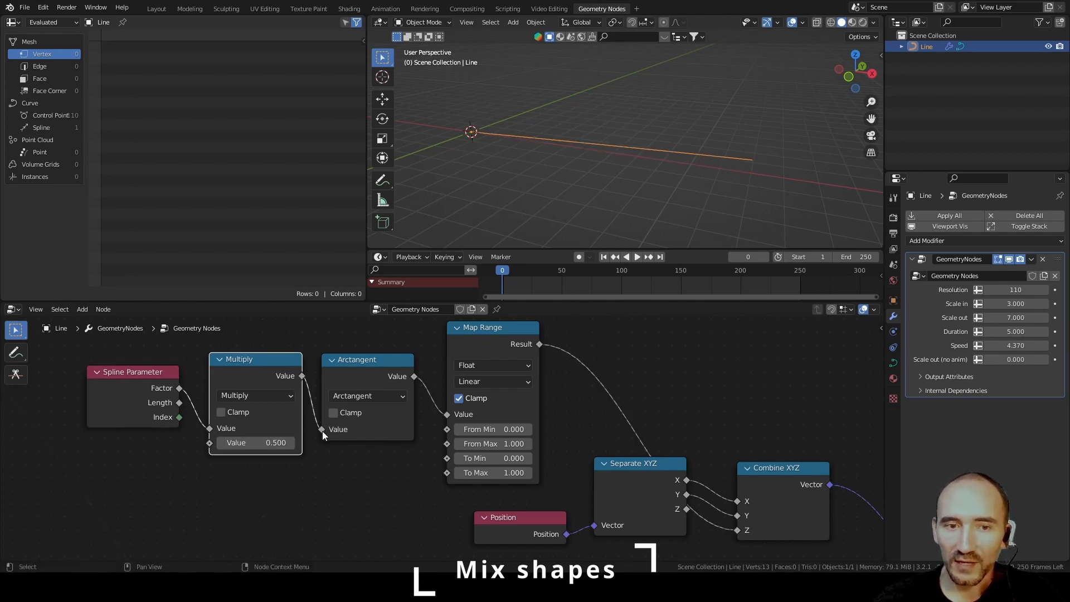
drag(257, 443, 307, 443)
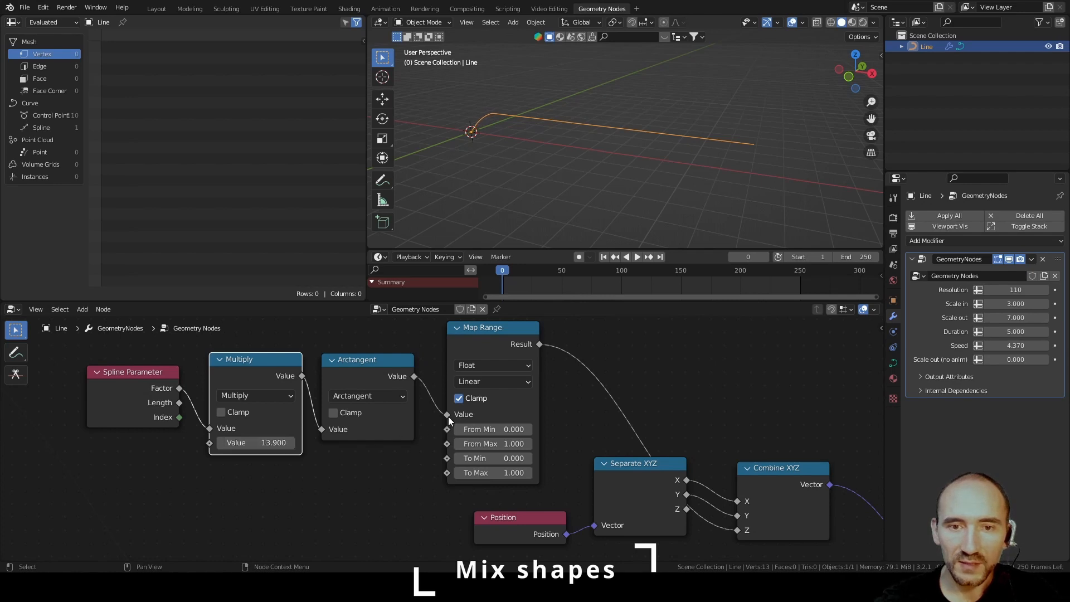
Turn off clamping on the Map Range node after the Arctangent and switch its interpolation to Smooth Step.
click(477, 398)
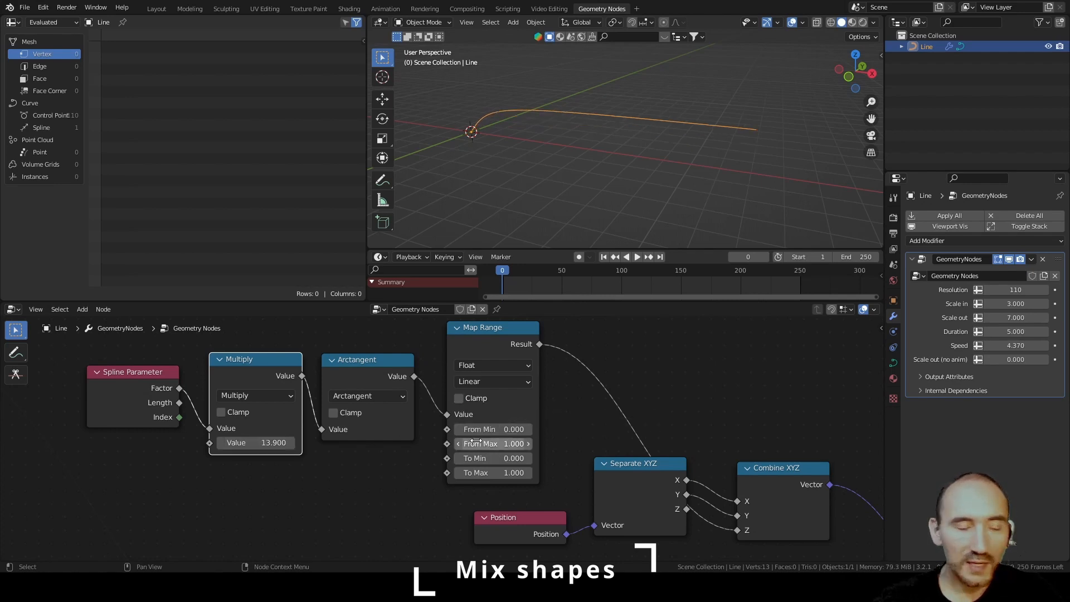
click(494, 382)
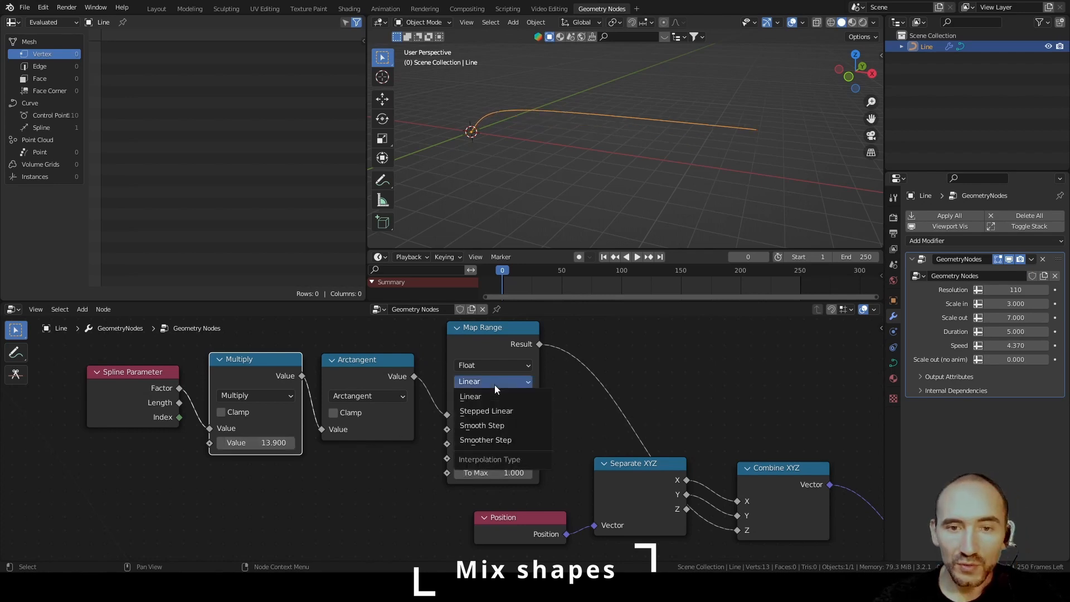
click(511, 425)
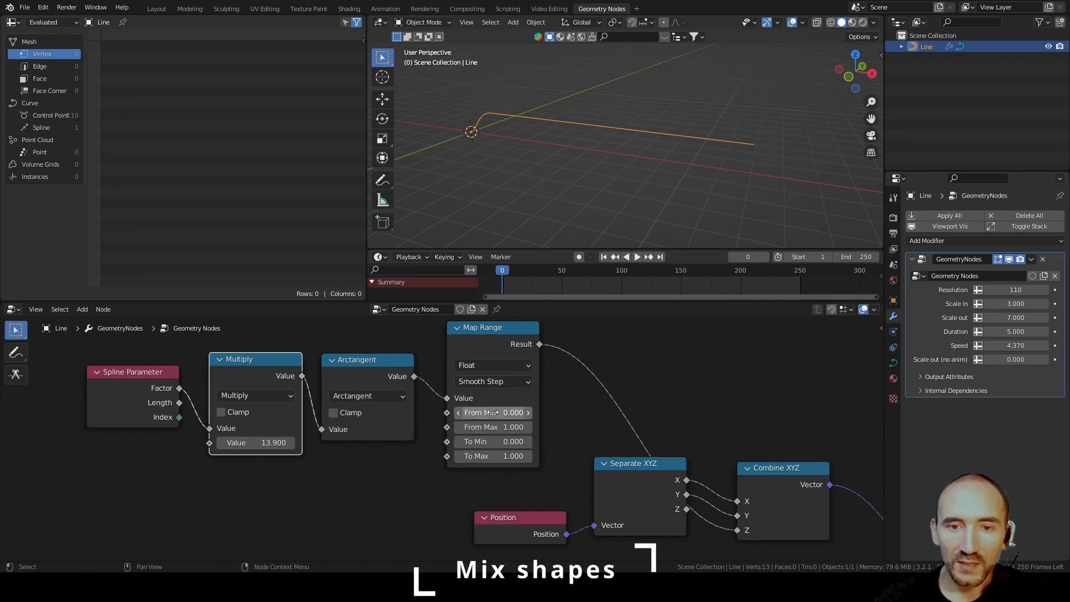
Set the Map Range's From Min to -2 and From Max to 2, and the Multiply value to 41.
mouse_move(490, 413)
mouse_down()
mouse_move(526, 412)
mouse_move(489, 427)
mouse_up()
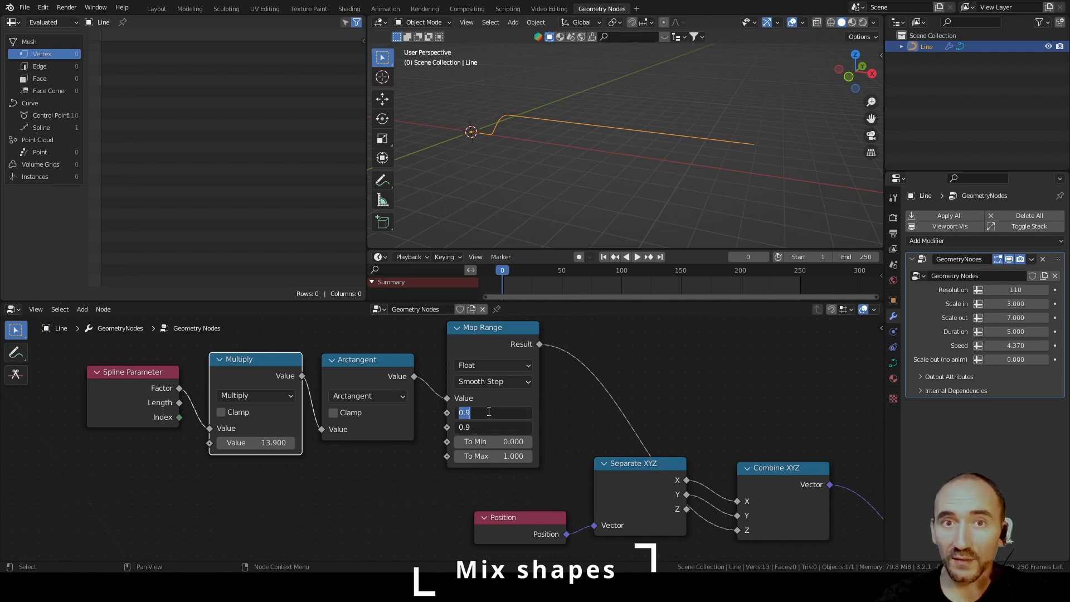
text(-2)
key(Return)
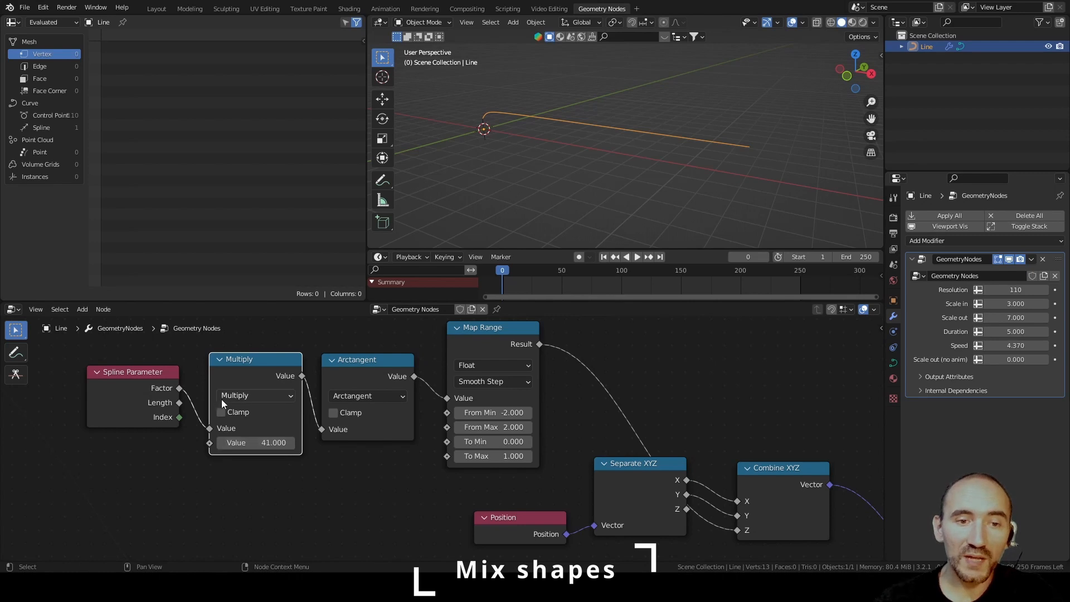
Make room after the Spline Parameter and insert a copy of the Multiply node between it and the existing Multiply.
mouse_move(179, 389)
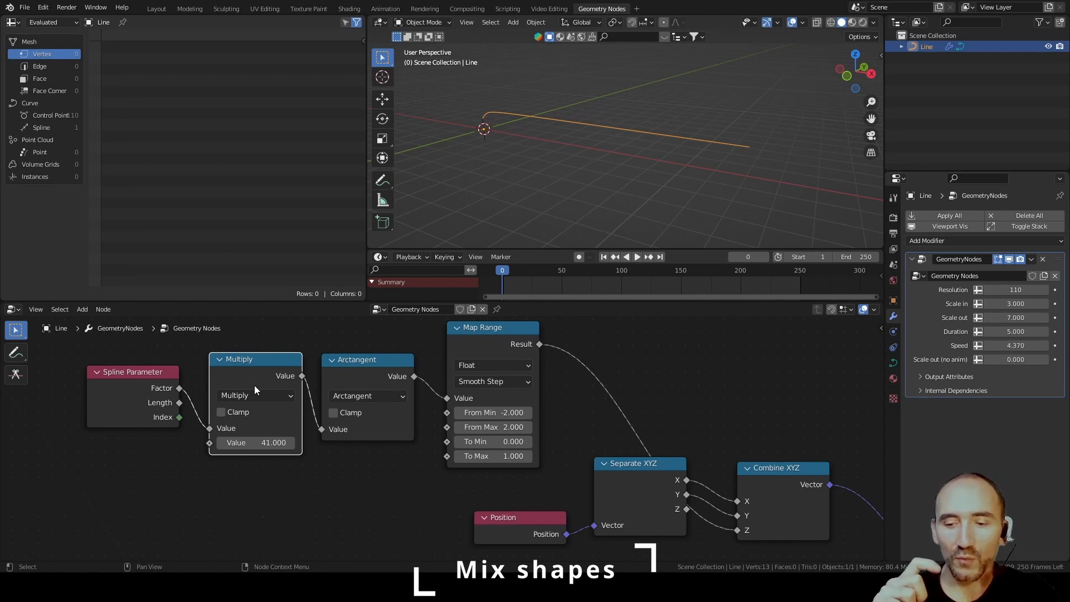
middle_drag(149, 442, 341, 442)
drag(361, 372, 258, 362)
click(454, 372)
key(shift+d)
click(353, 362)
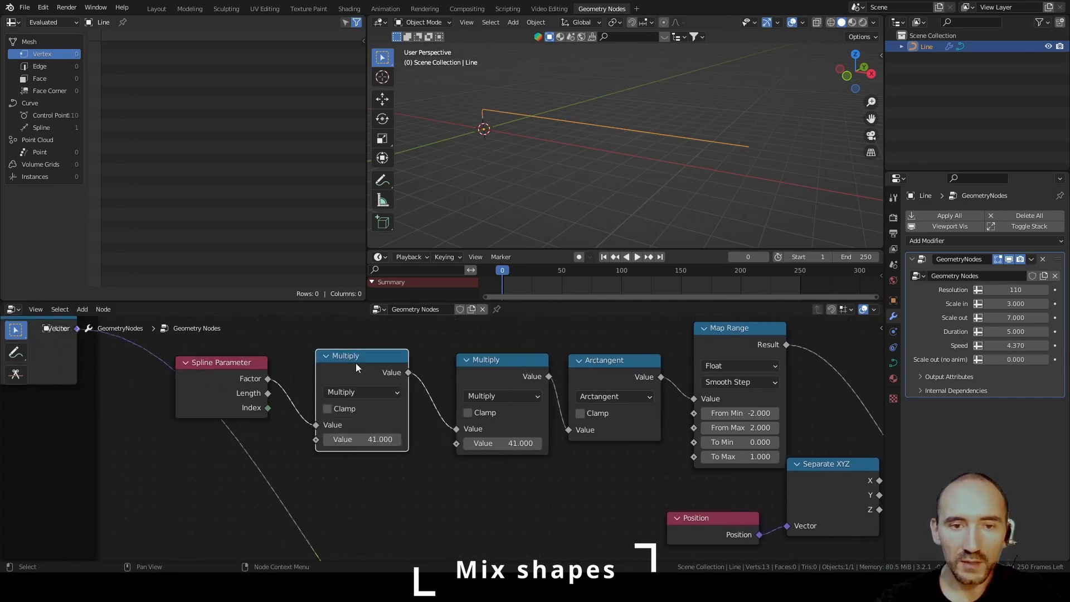
Change the copied math node's operation to Add and set its value to -0.53.
click(371, 391)
click(376, 224)
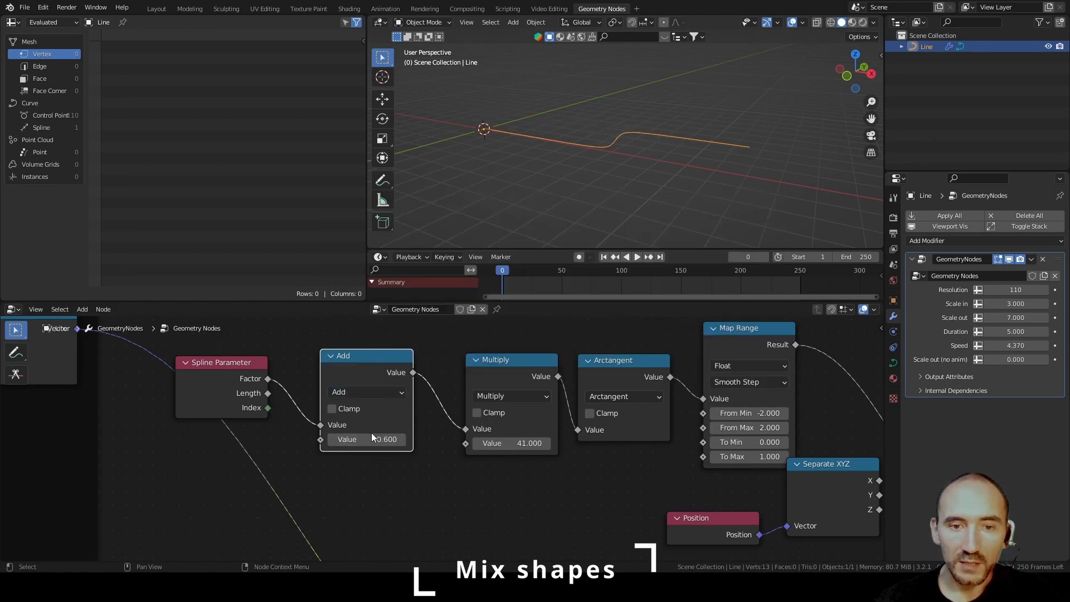
shift+drag(369, 439, 383, 439)
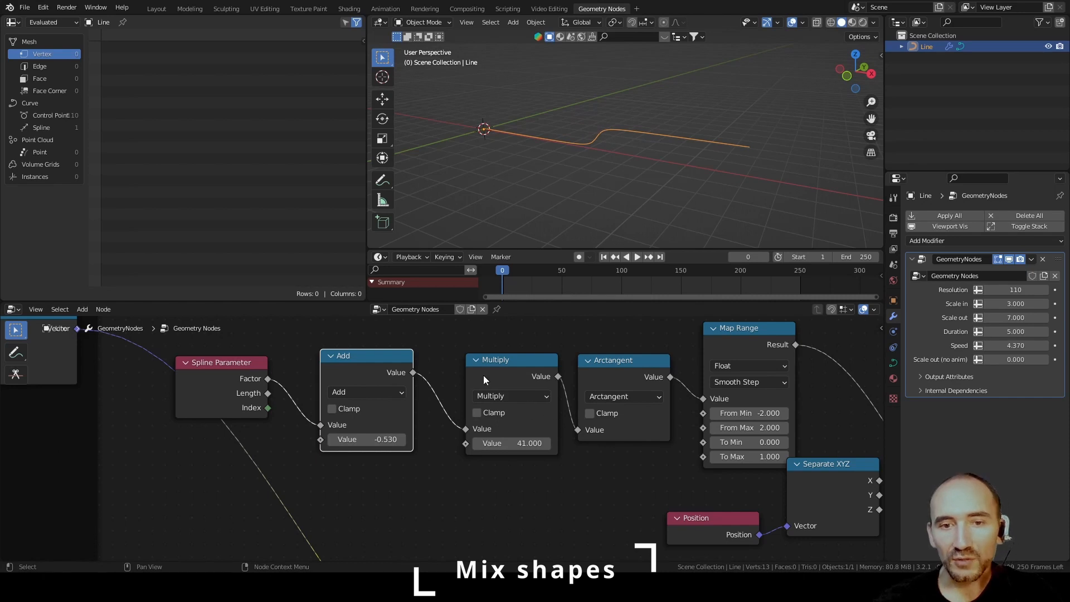
Set the Multiply value to 136.6 and the Map Range's From Min and From Max to -1.5 and 1.5.
mouse_move(504, 443)
mouse_down()
mouse_move(494, 443)
mouse_move(513, 443)
mouse_up()
middle_drag(579, 373, 272, 389)
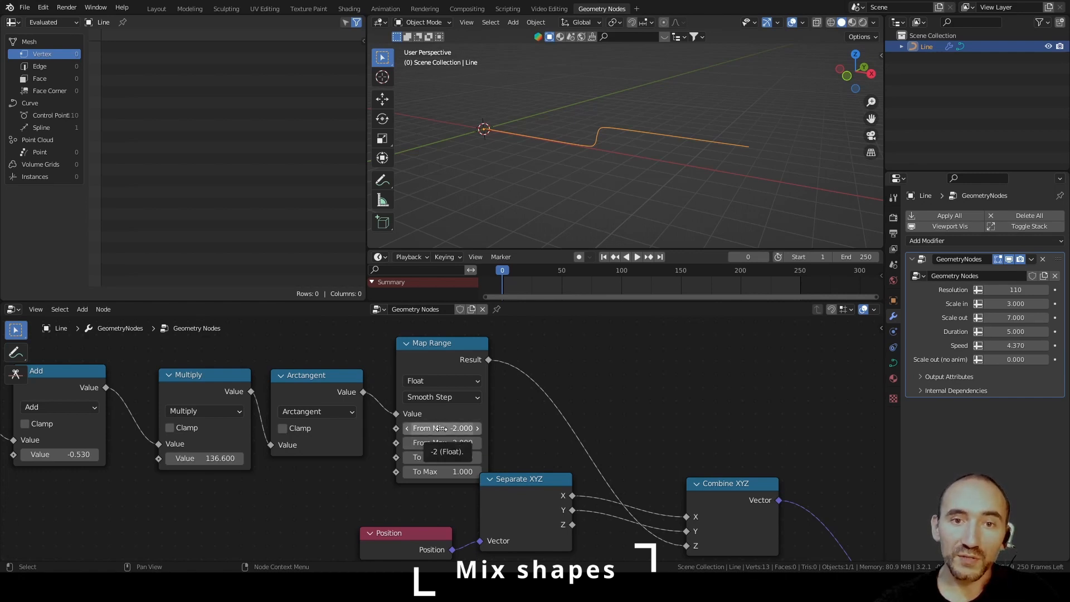
click(613, 416)
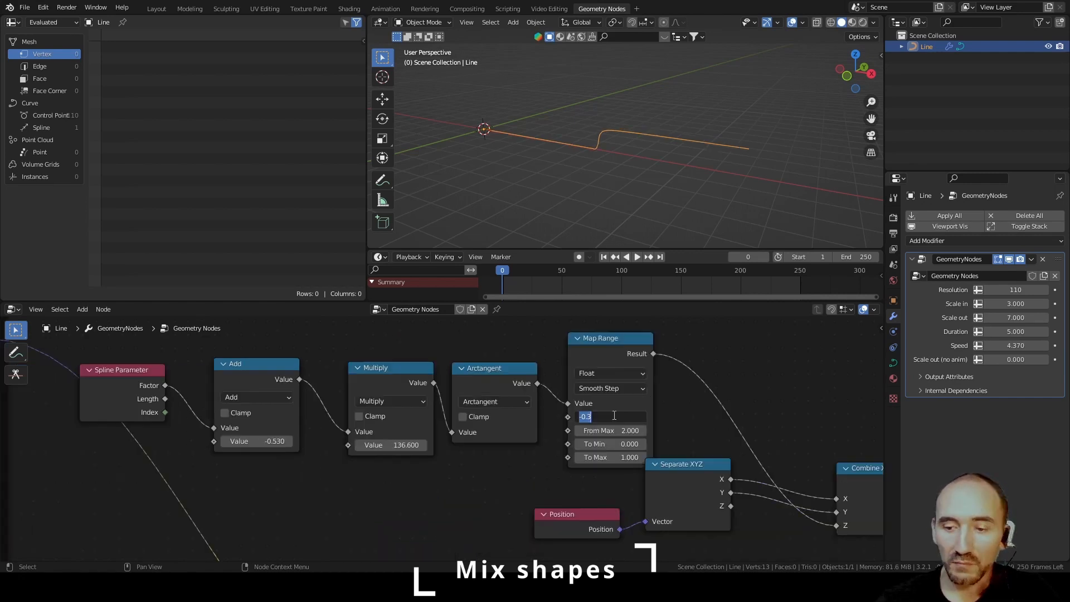
text(-)
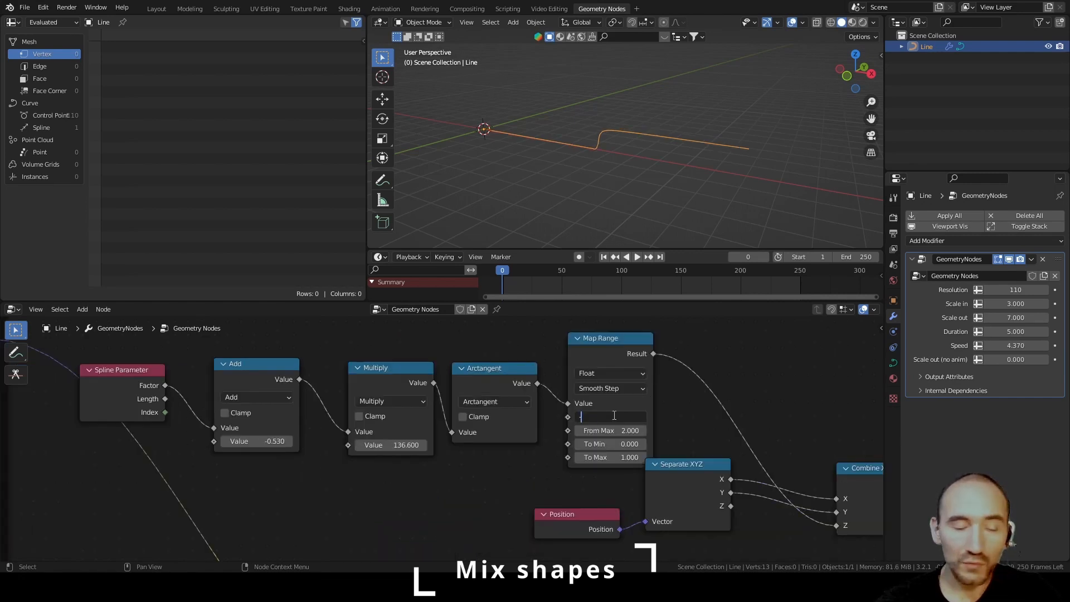
text(1.5)
key(Tab)
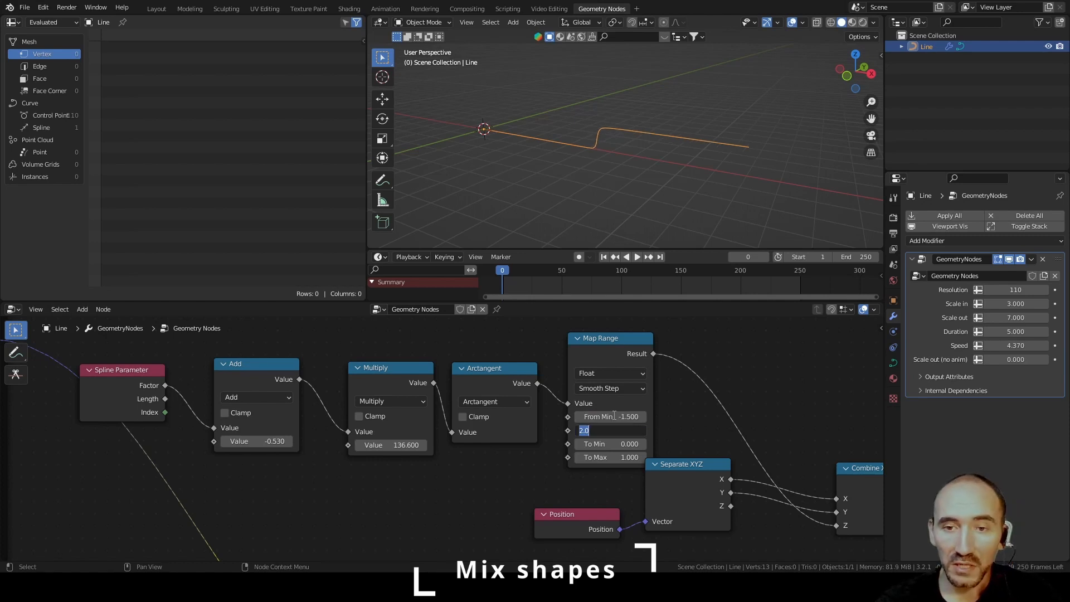
text(1.5)
key(Return)
Set the Add node's value to -0.52 and check the curve's step in front view.
mouse_move(256, 441)
shift+mouse_down()
mouse_move(279, 441)
mouse_move(263, 441)
shift+mouse_up()
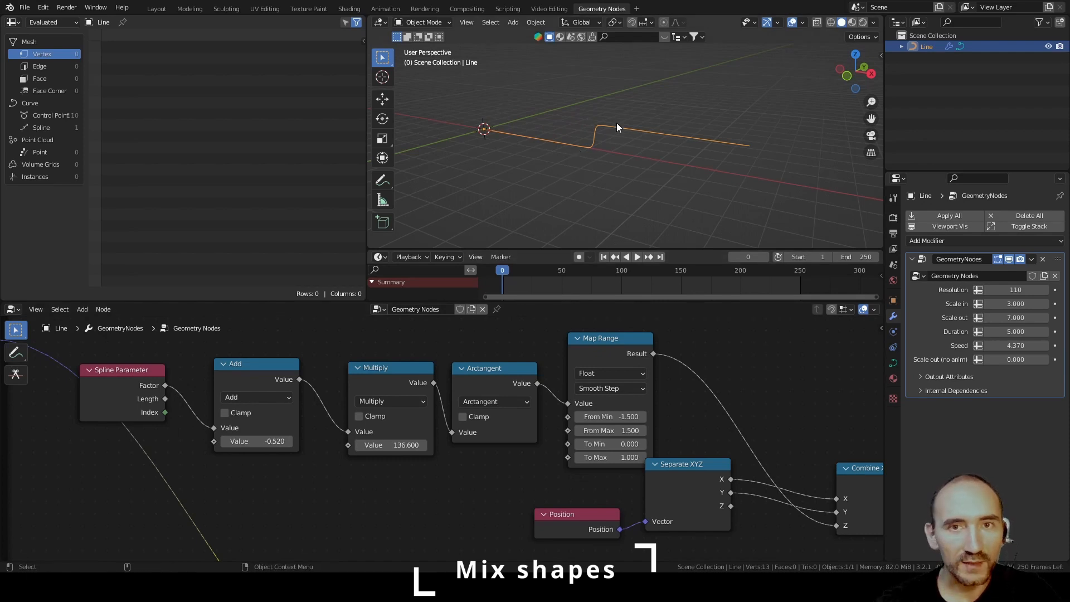
scroll(598, 137, up, 2)
middle_drag(597, 137, 598, 115)
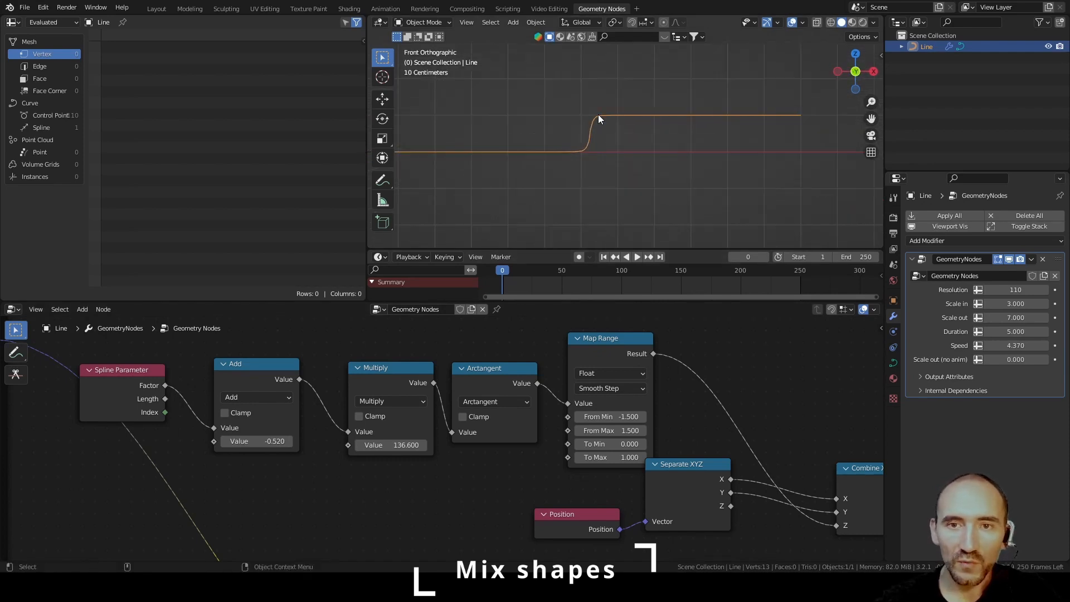
scroll(547, 167, down, 1)
shift+middle_drag(538, 151, 582, 159)
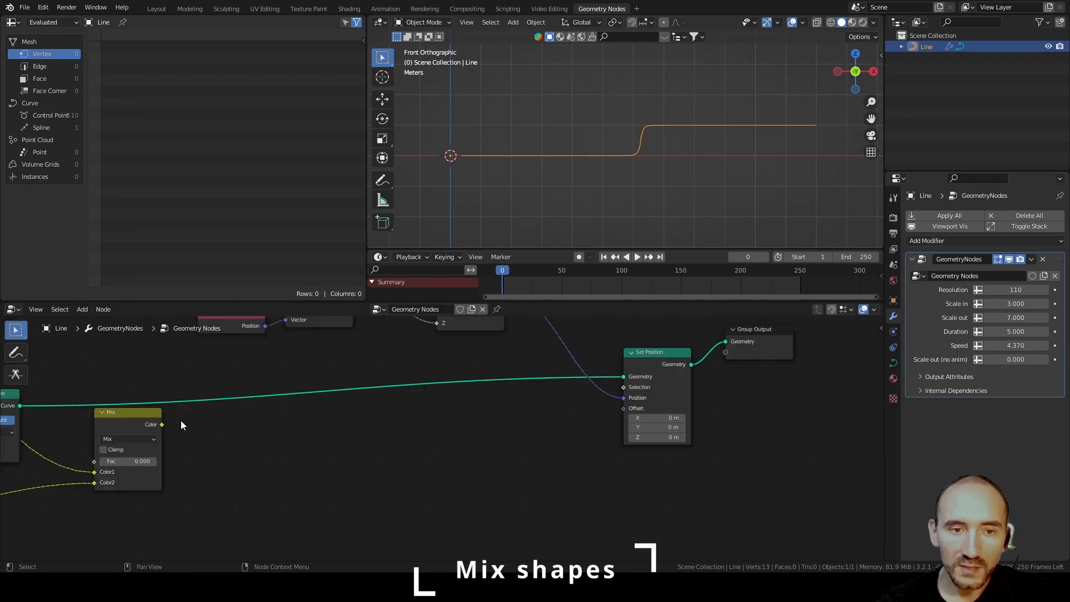
Link the Mix node's Color output into Set Position's Position input.
drag(161, 424, 624, 397)
scroll(315, 468, up, 1)
middle_drag(312, 468, 561, 495)
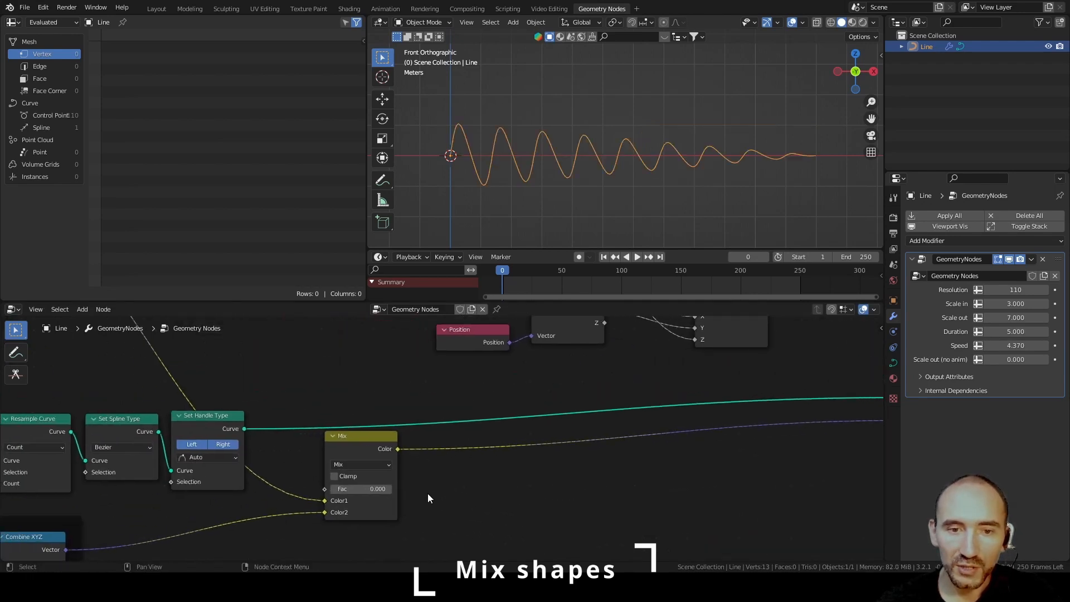
Save the file with the Mix node's Fac set to 1, and undo a trial Fac value of 0.
drag(357, 489, 392, 490)
key(ctrl+s)
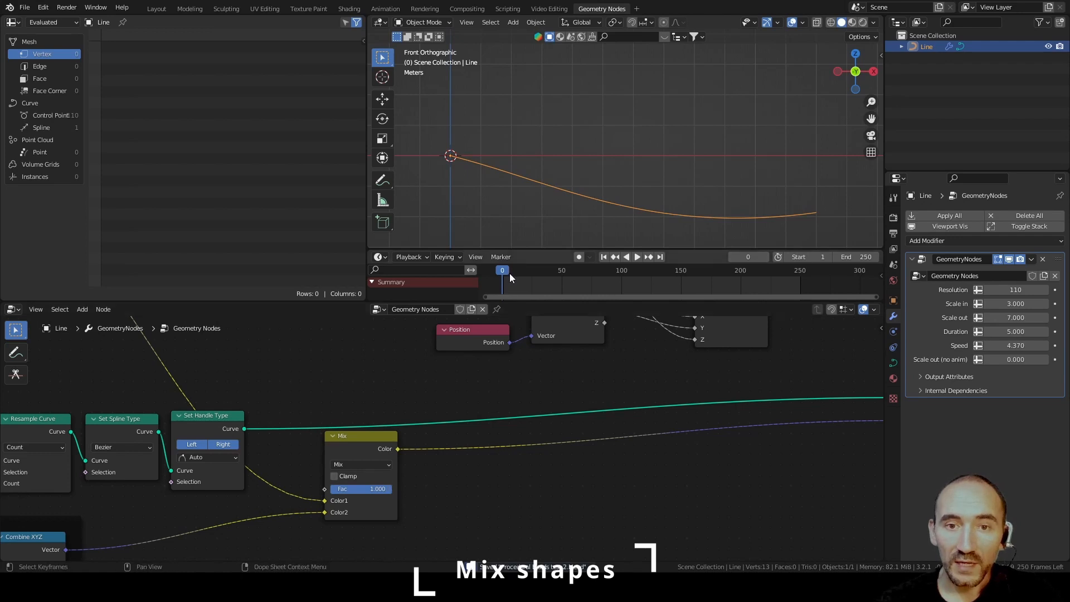
drag(382, 489, 326, 488)
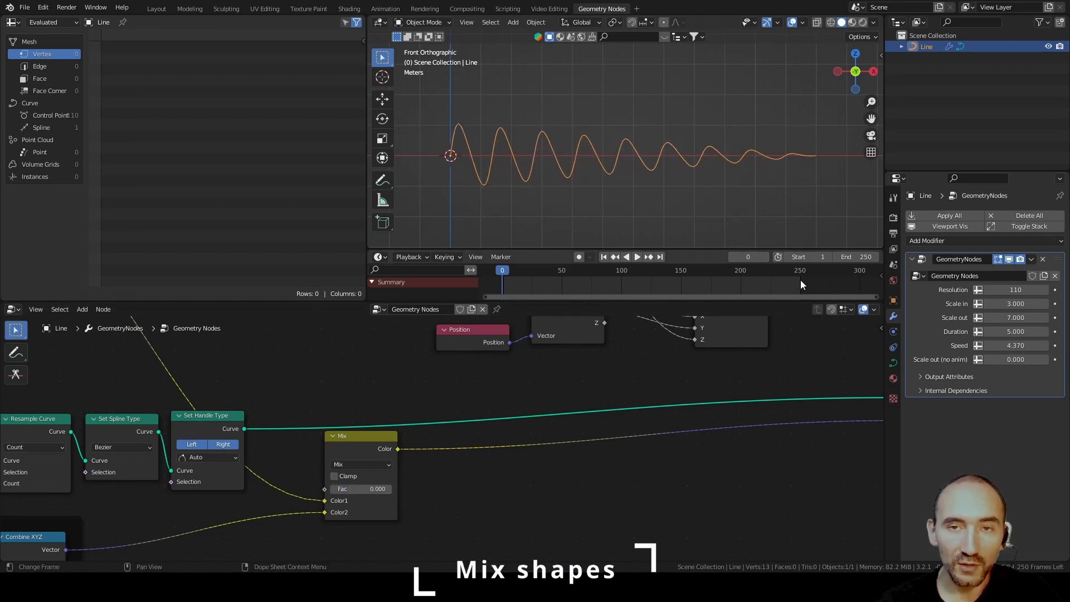
key(ctrl+z)
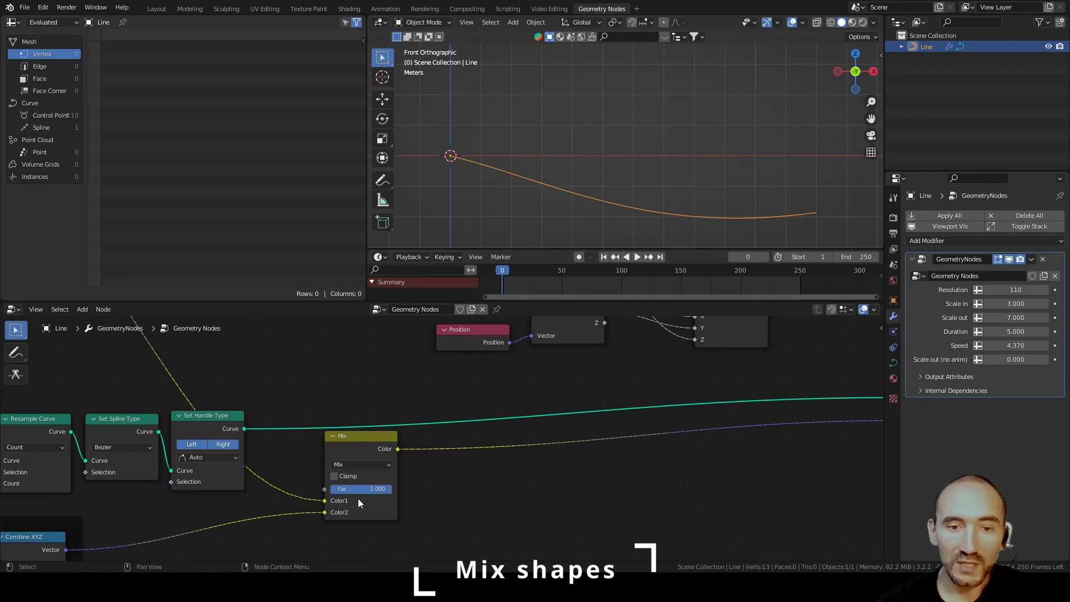
Duplicate the falloff's Map Range node and place the copy before the Spline Parameter, below the chain.
middle_drag(438, 444, 474, 477)
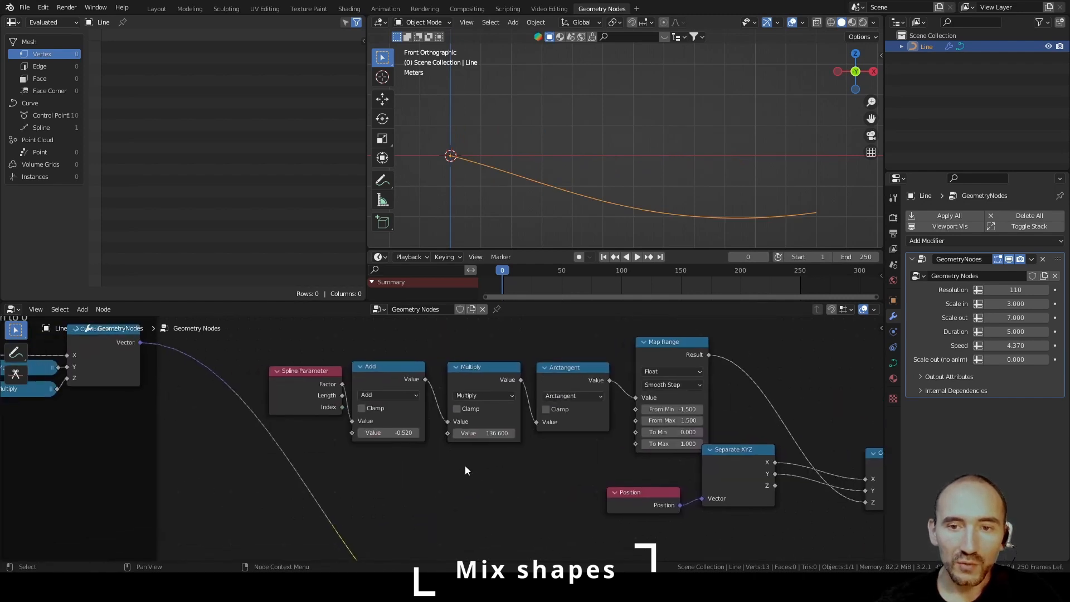
key(shift+d)
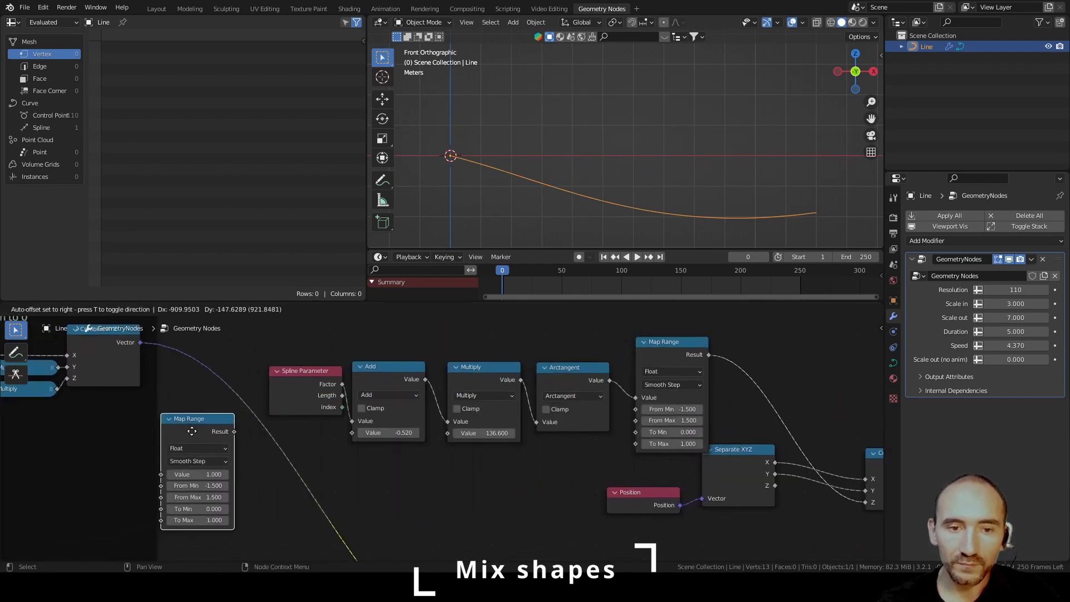
click(201, 447)
middle_drag(446, 473, 545, 463)
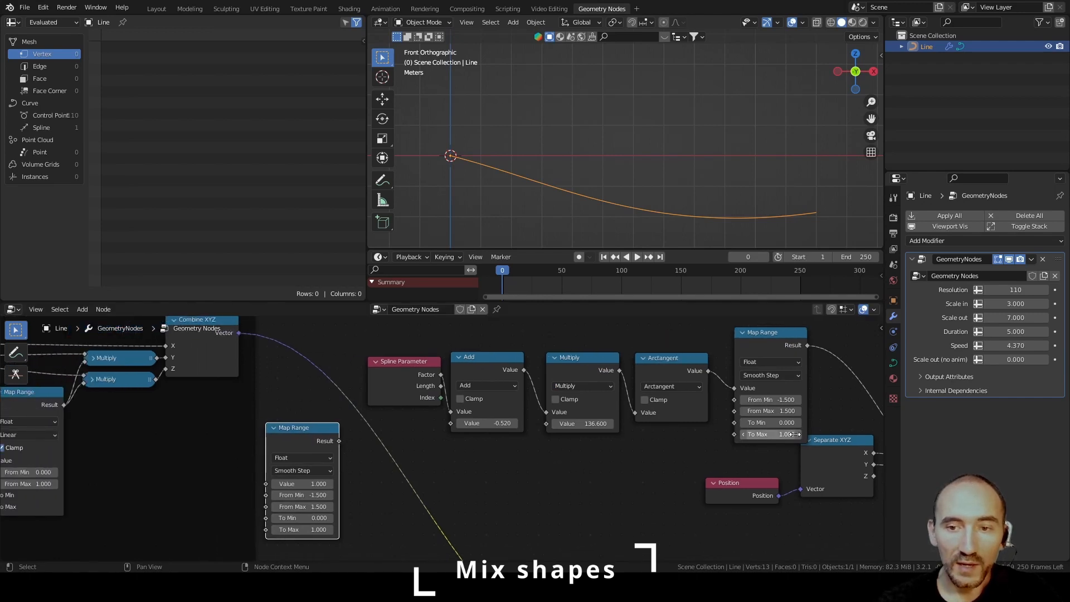
click(306, 518)
key(Escape)
Move the whole falloff node chain to the right and link its Combine XYZ Vector into Set Position's Position input.
scroll(647, 485, down, 3)
middle_drag(646, 486, 369, 434)
drag(227, 343, 567, 418)
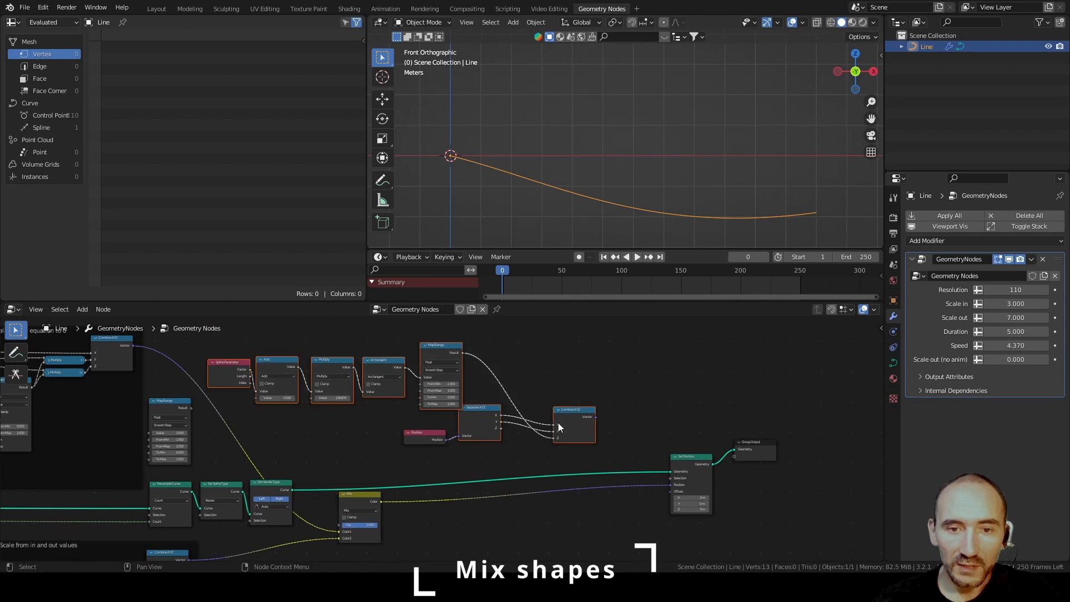
shift+click(413, 437)
key(g)
click(352, 363)
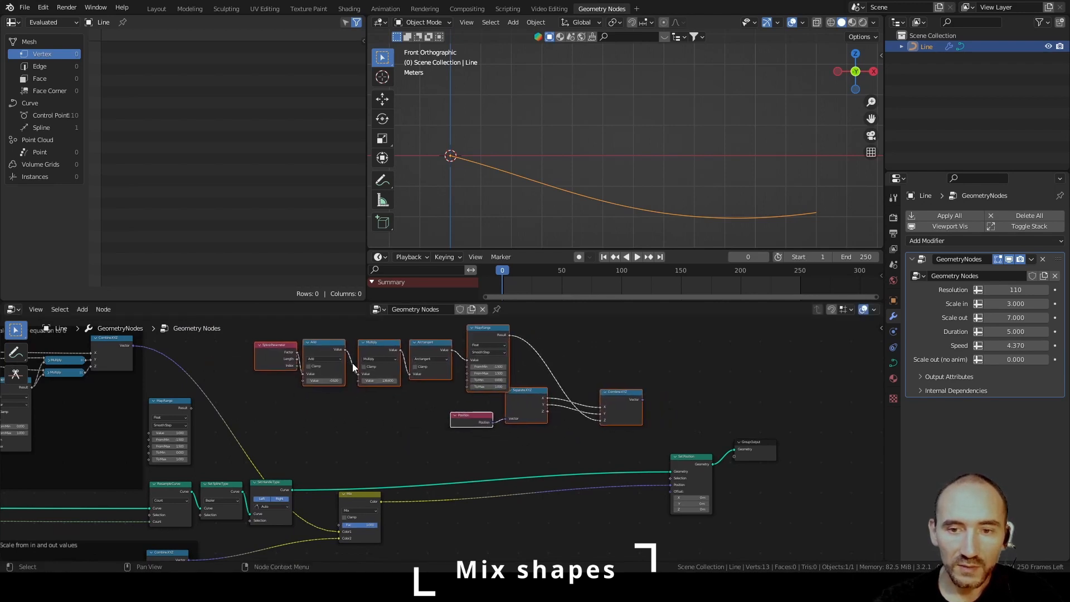
drag(643, 399, 671, 484)
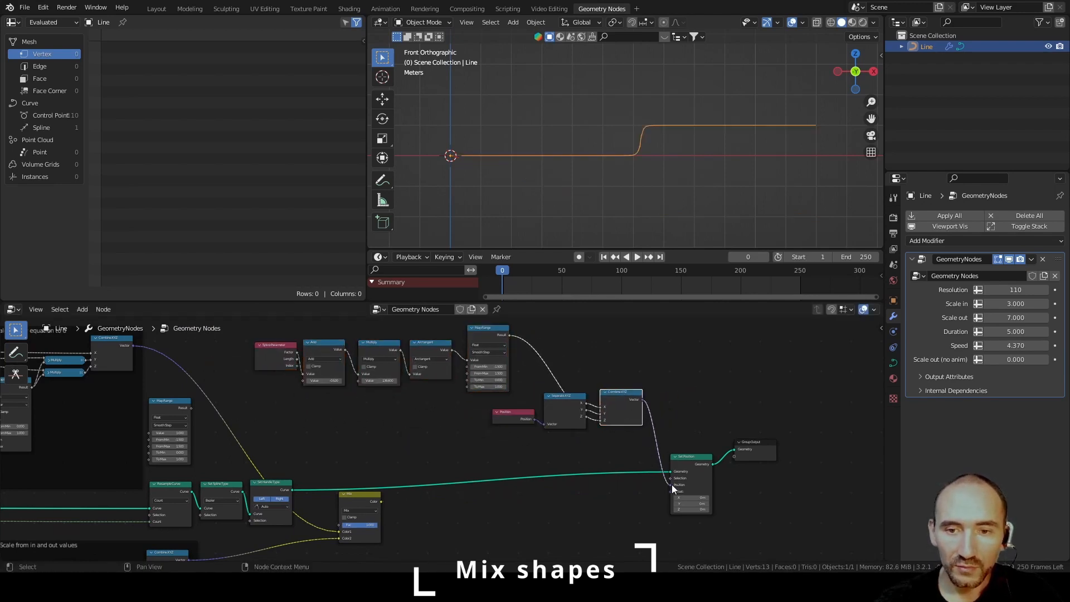
Add a reroute to the link feeding the Mix node's Color1 and move it beside the Resample Curve node.
scroll(424, 436, up, 3)
middle_drag(261, 438, 429, 418)
shift+right_drag(379, 390, 329, 436)
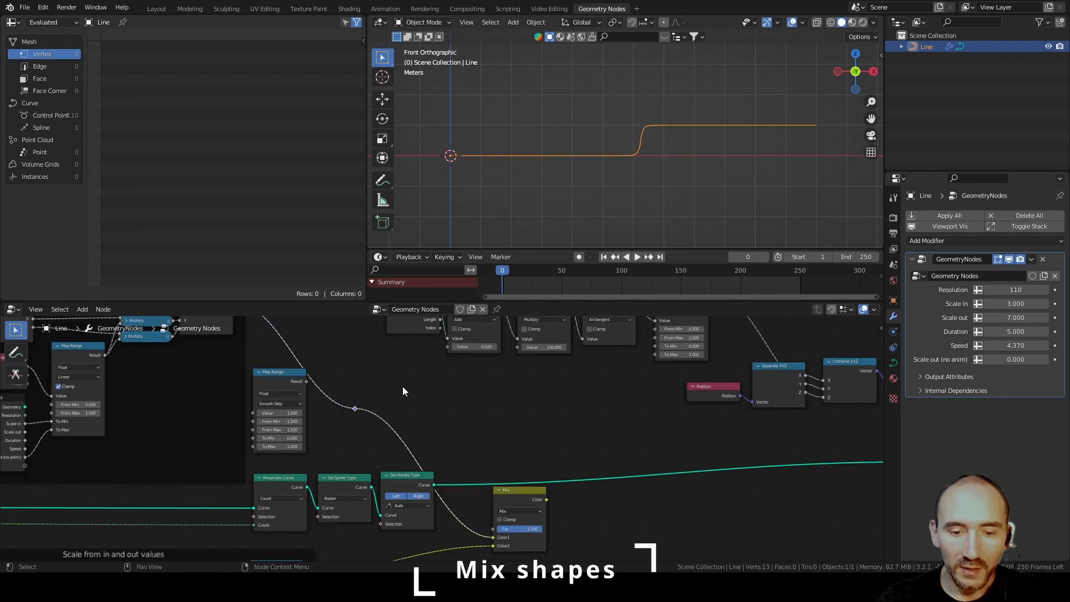
key(g)
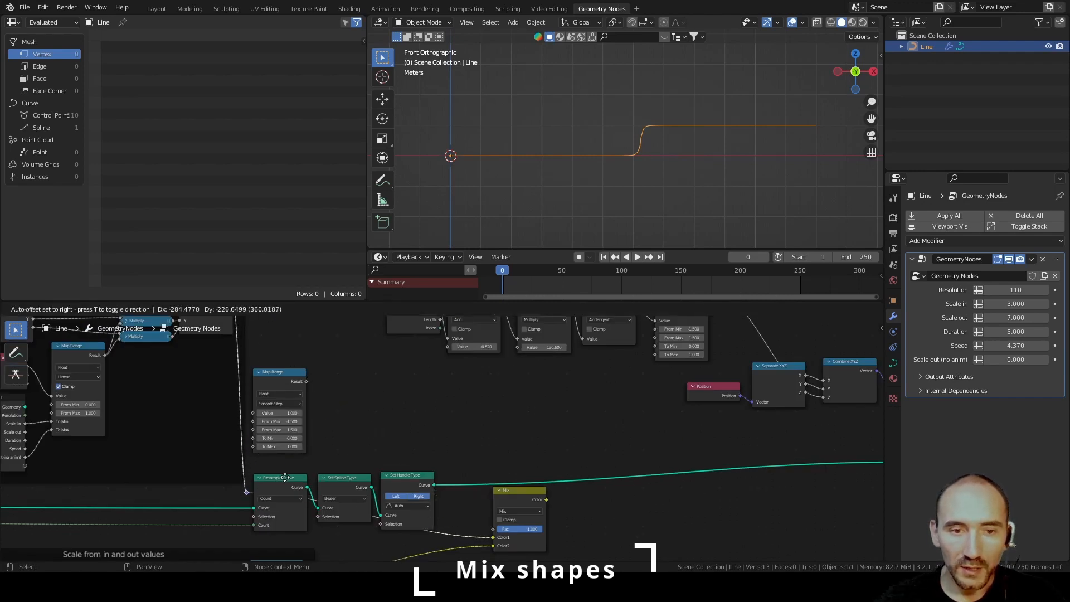
click(278, 528)
Move the copied Map Range node directly beneath the Spline Parameter node.
middle_drag(325, 502, 238, 555)
drag(206, 457, 352, 445)
scroll(360, 429, up, 4)
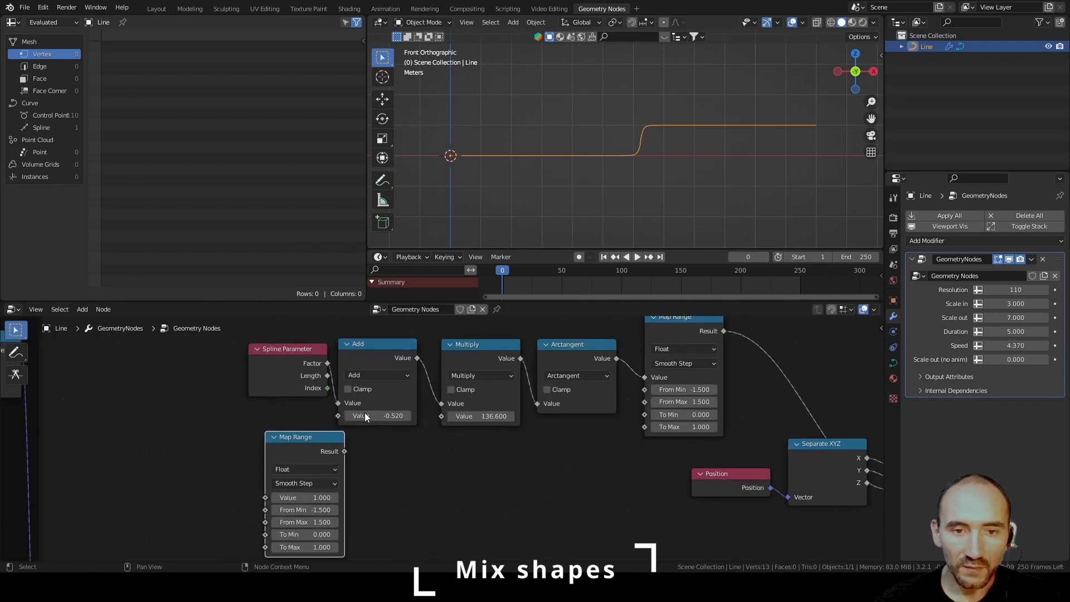
key(g)
click(349, 407)
Add a Group Input node and a Scene Time node to the left of the copied Map Range.
middle_drag(348, 440, 262, 413)
scroll(262, 413, down, 1)
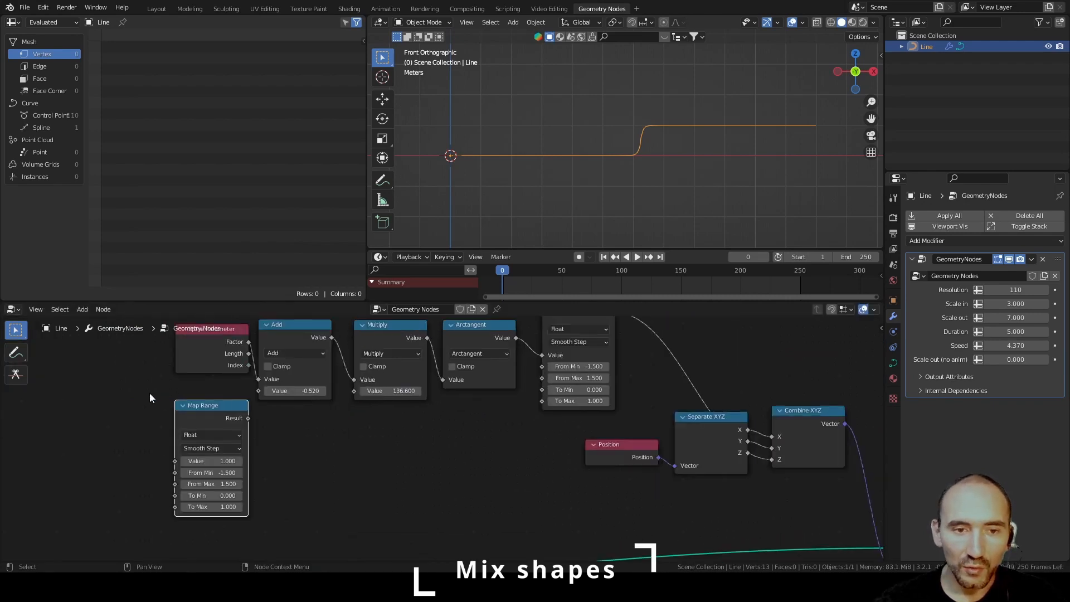
middle_drag(149, 398, 292, 415)
key(F3)
text(group in)
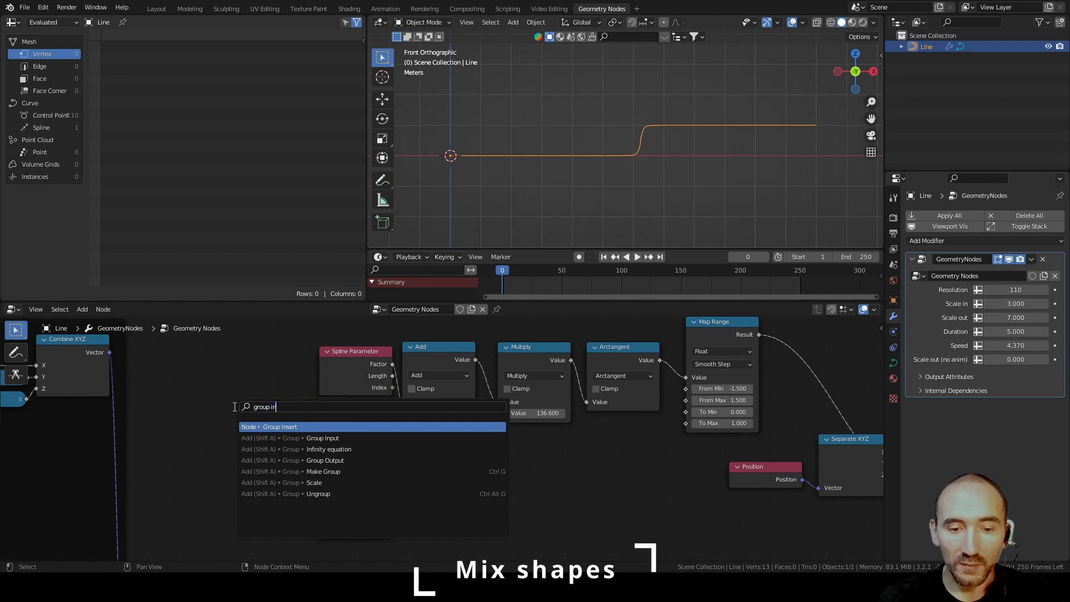
text(pu)
key(Return)
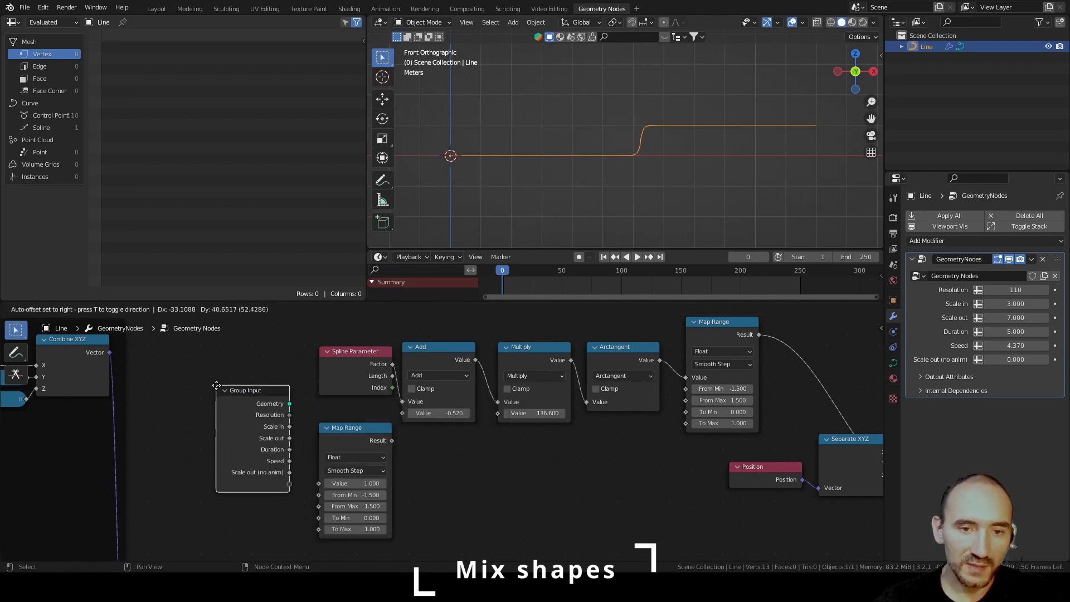
click(207, 379)
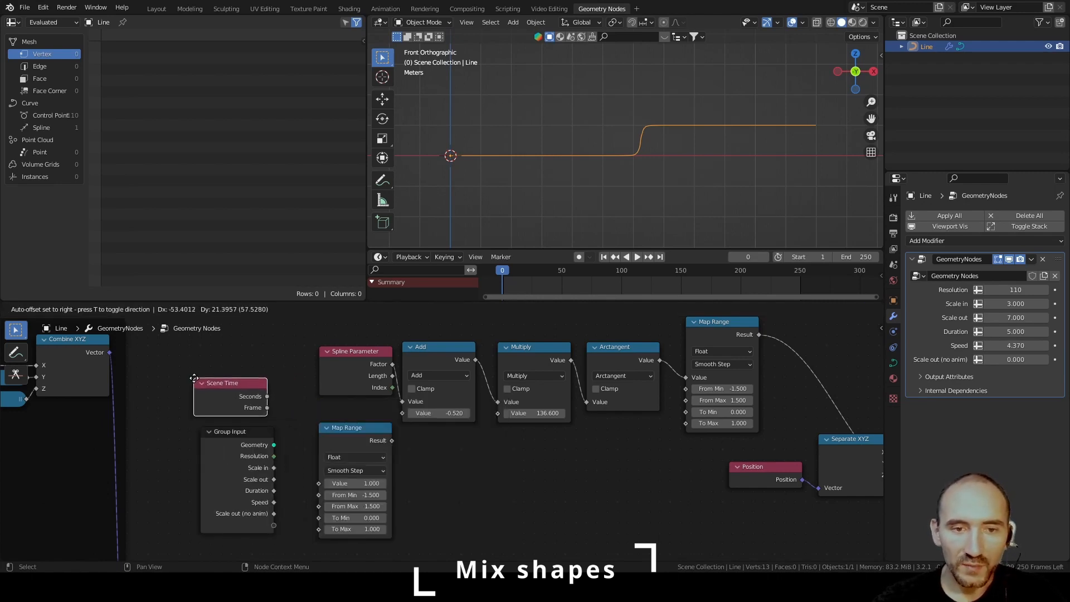
click(194, 375)
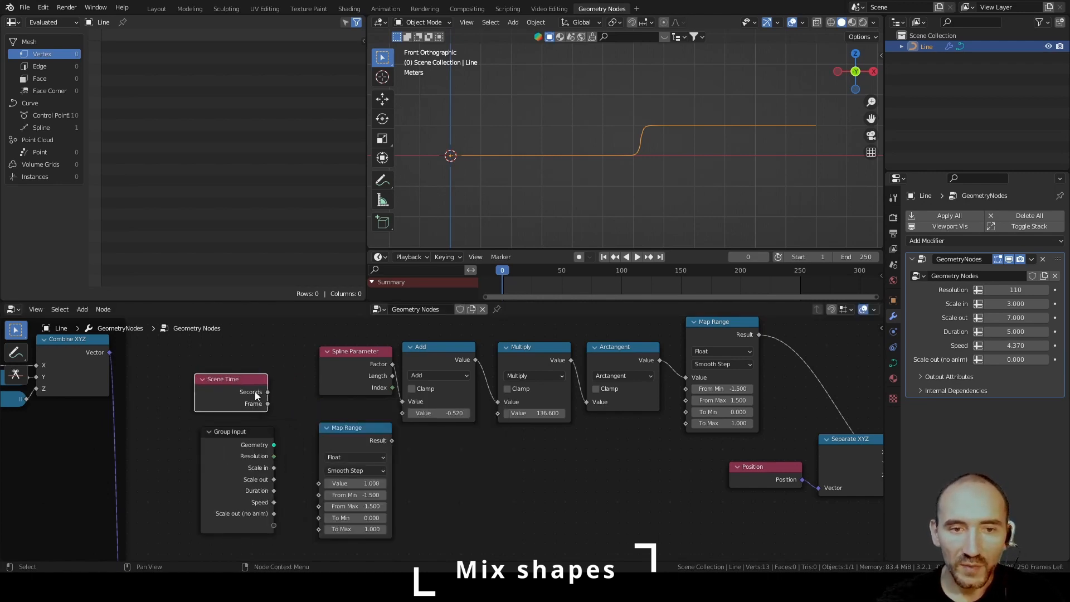
Feed Scene Time Seconds into the copied Map Range's Value and Duration into From Max, with From Min 0, Linear interpolation and Clamp enabled.
drag(268, 392, 319, 506)
key(BackSpace)
click(355, 471)
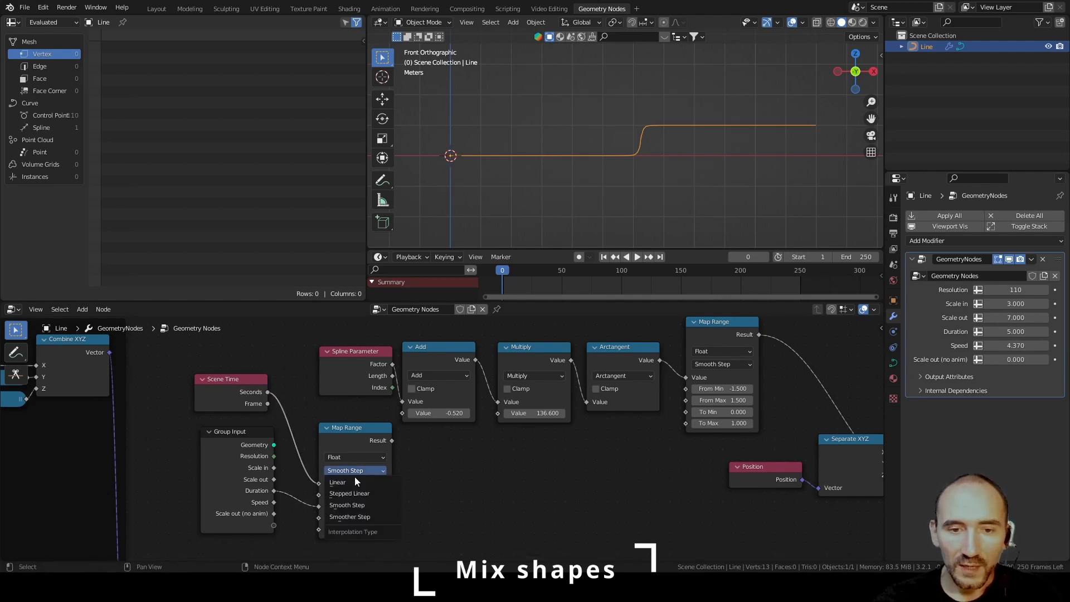
click(355, 481)
drag(353, 444, 353, 426)
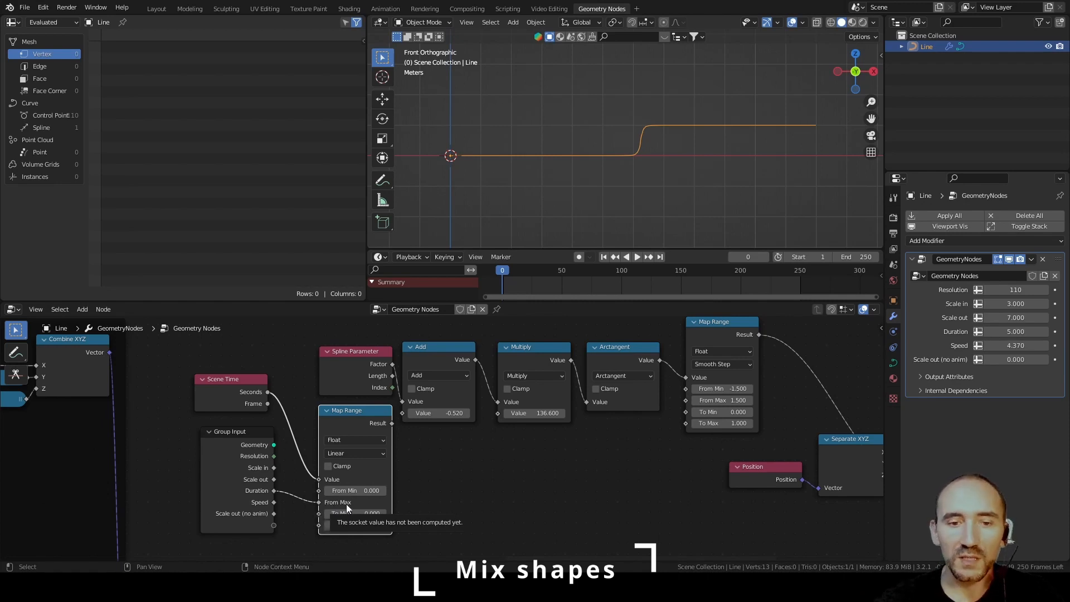
click(341, 467)
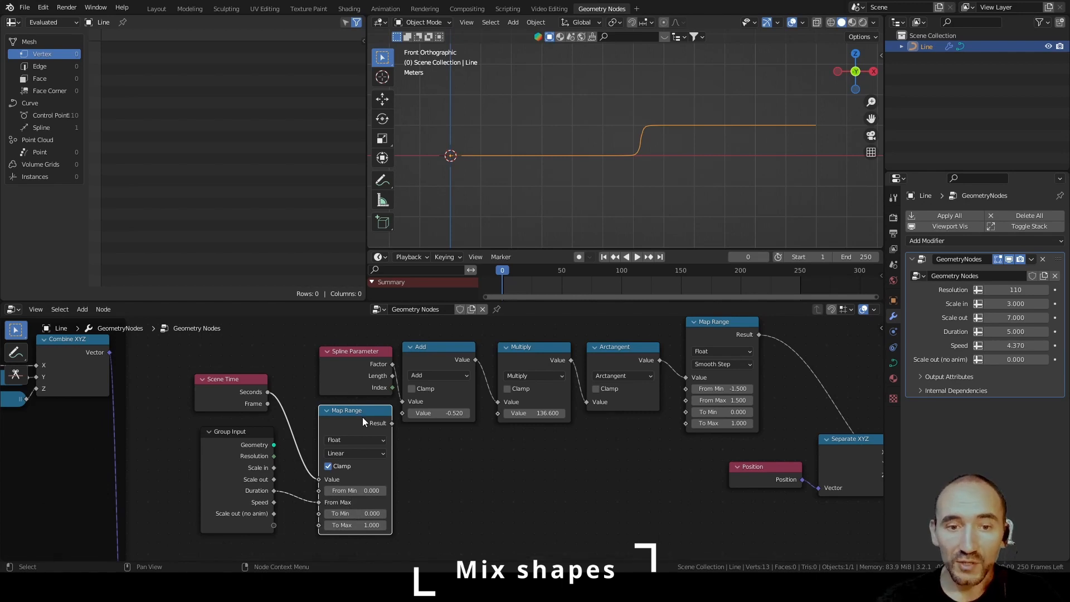
Link the clamped Map Range's Result into the Add node's second Value and scrub the timeline to check the animation.
drag(359, 415, 404, 412)
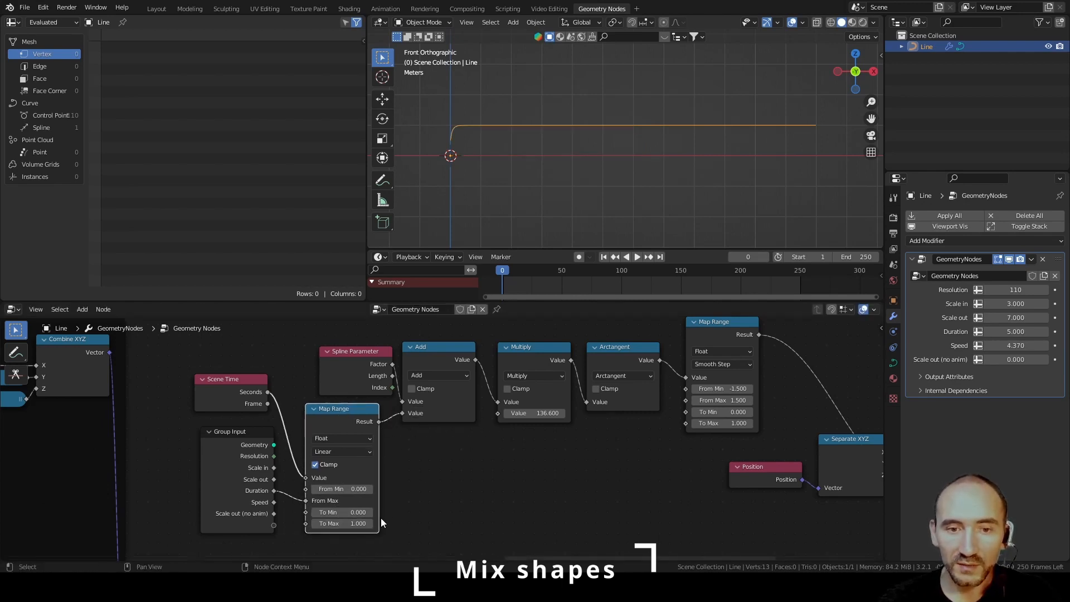
key(space)
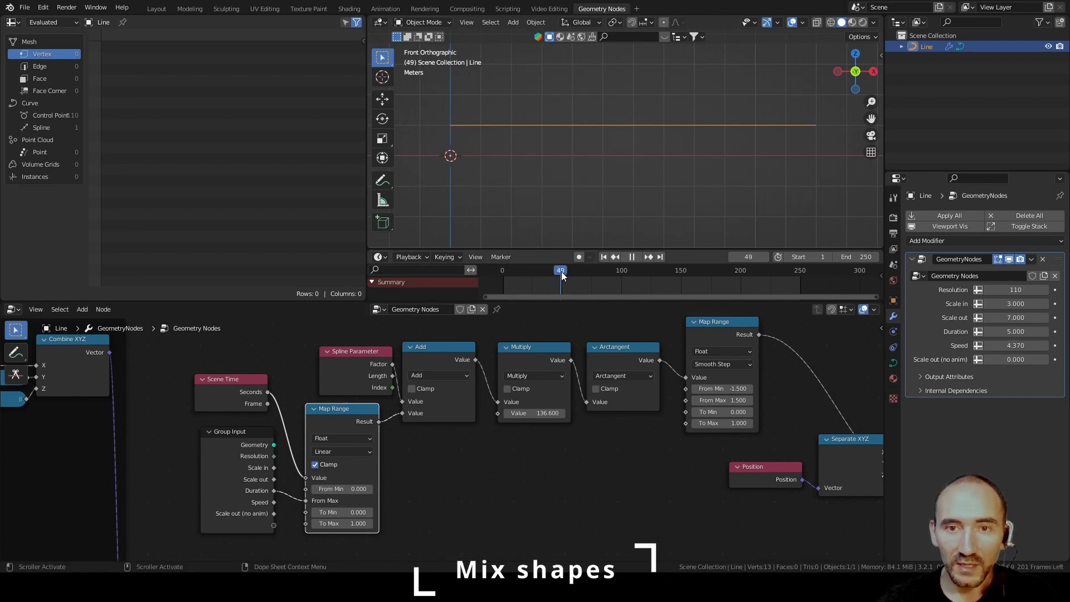
drag(560, 272, 505, 269)
key(Escape)
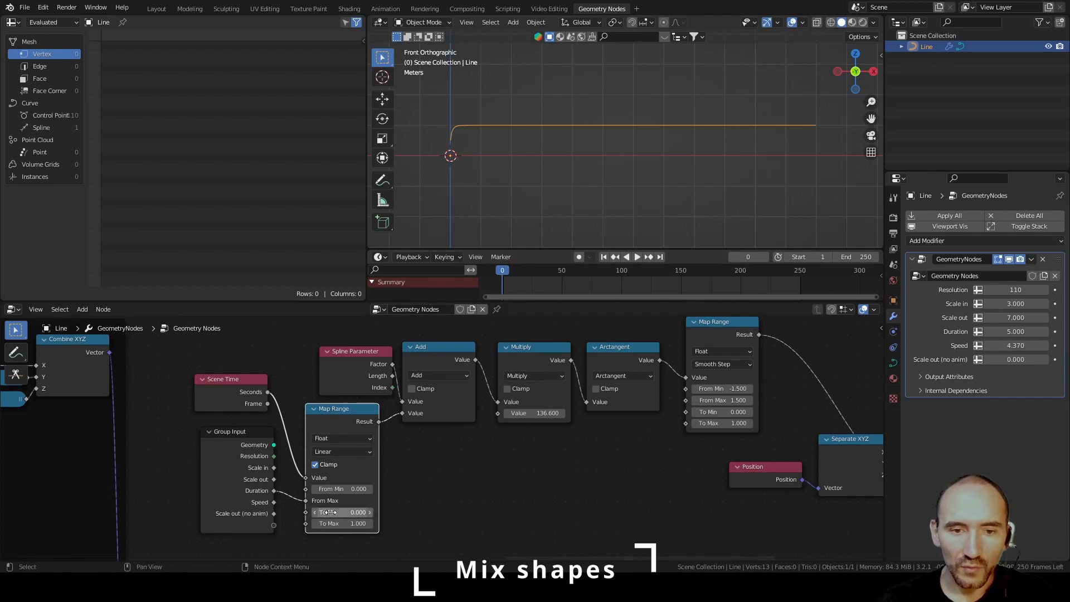
Set the time-driven Map Range's To Max to -1 and scrub the timeline up to frame 154 to check the falloff's travel.
double_click(336, 523)
text(-1)
key(Return)
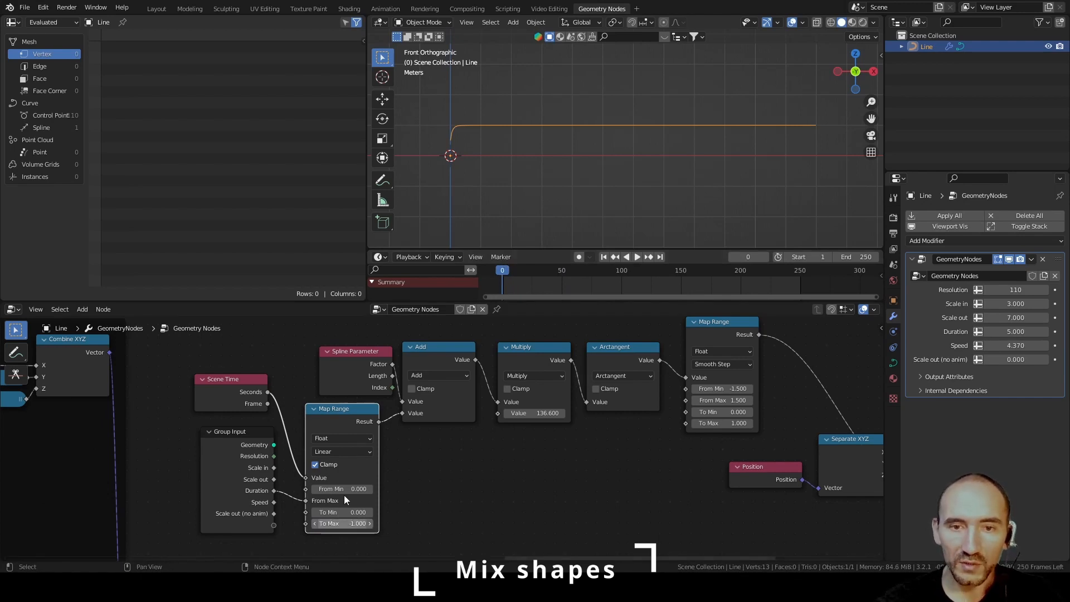
drag(502, 270, 559, 271)
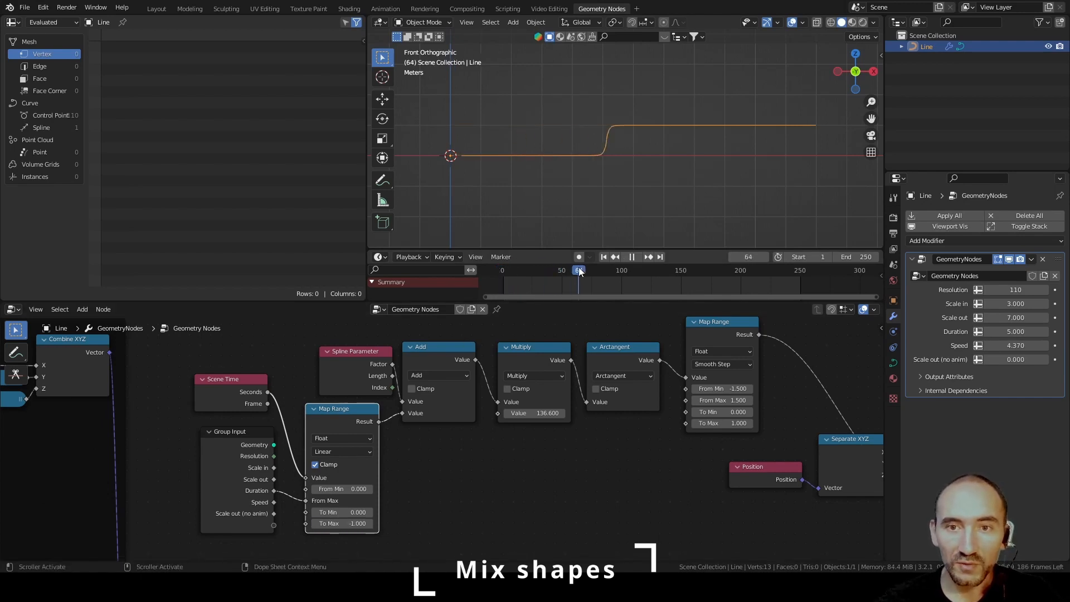
key(Escape)
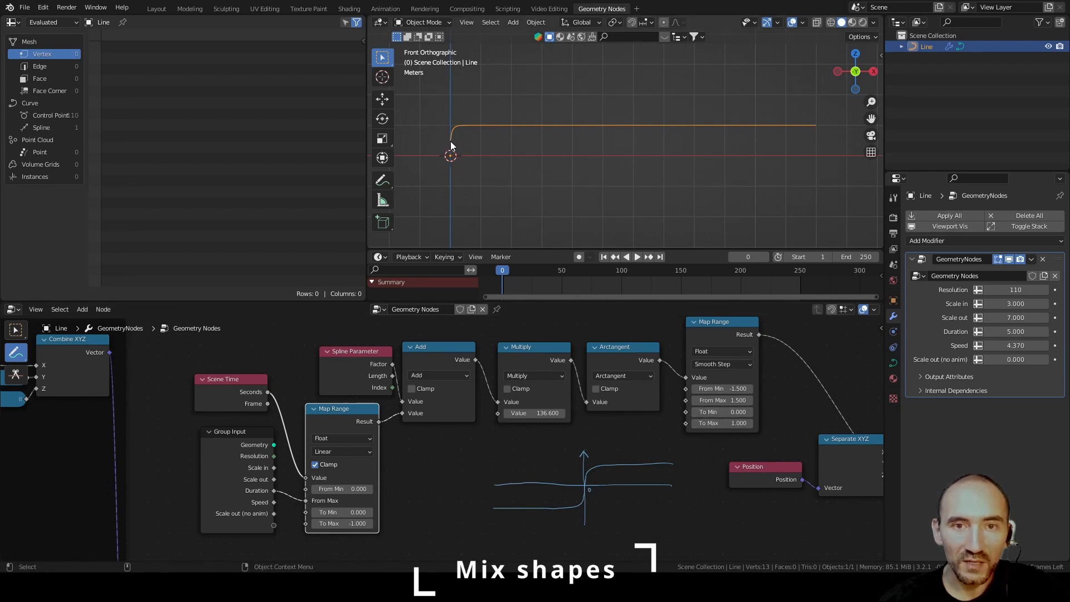
drag(503, 271, 590, 271)
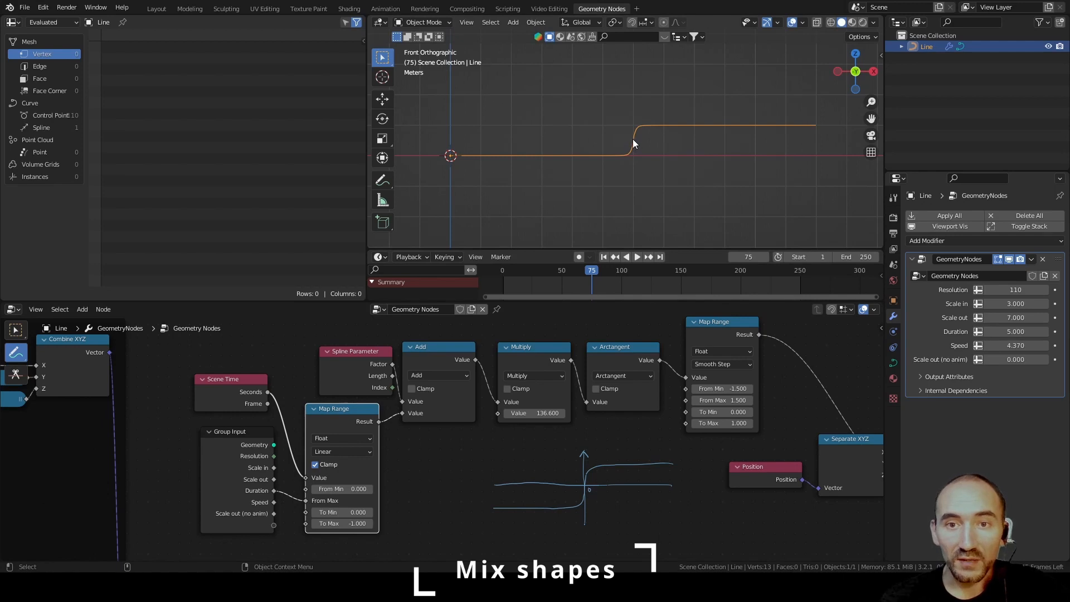
drag(616, 285, 674, 286)
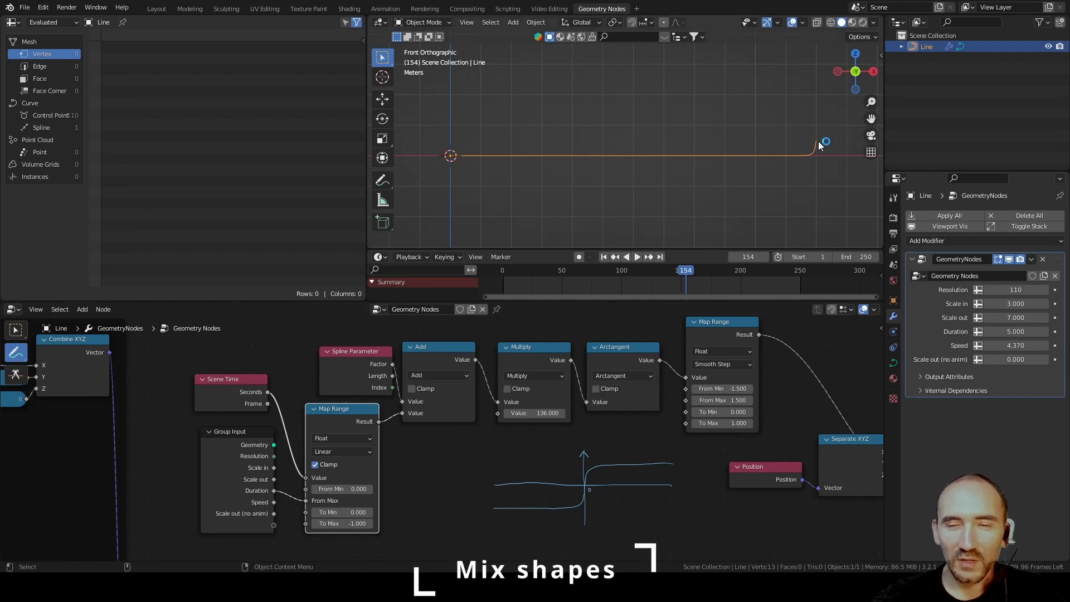
Set the value of the Multiply node before the Arctangent to 40.
double_click(532, 412)
text(40)
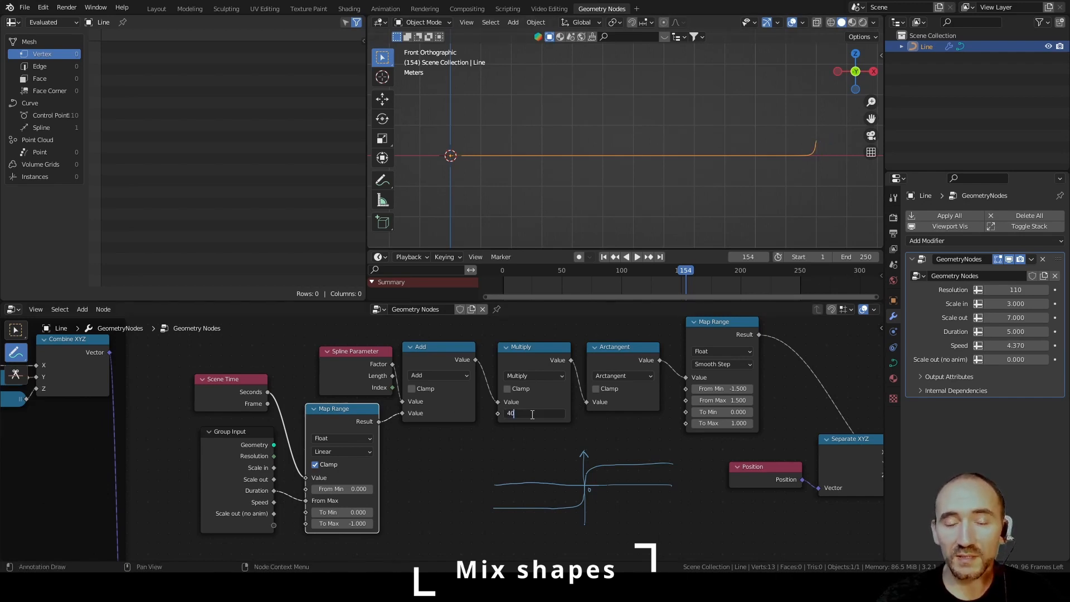
key(Return)
Delete the hand-drawn graph annotation from the node editor and return to the selection tool.
scroll(510, 437, down, 5)
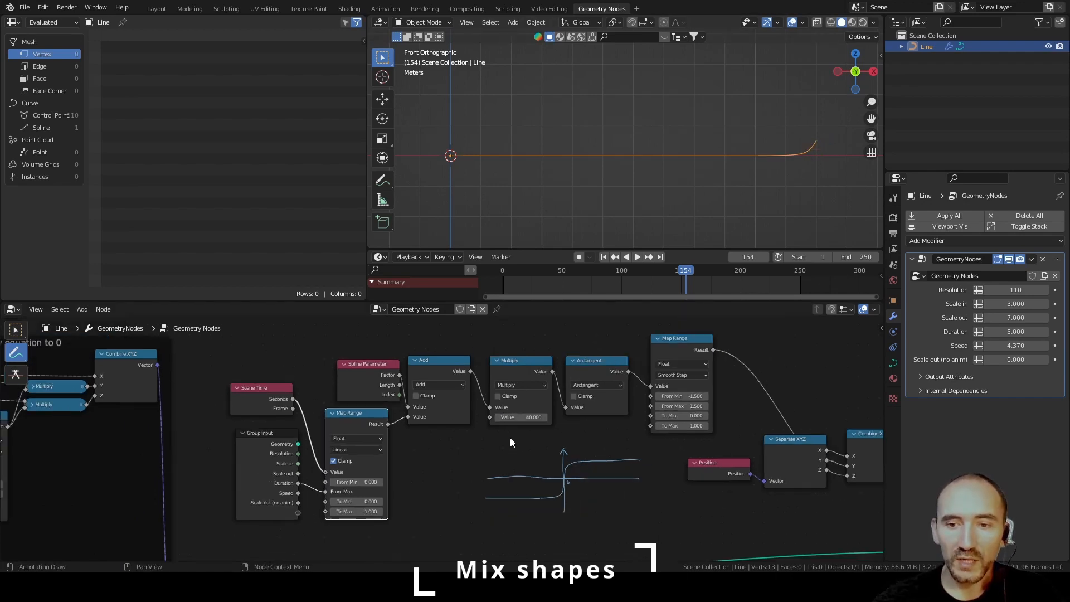
middle_drag(561, 436, 490, 397)
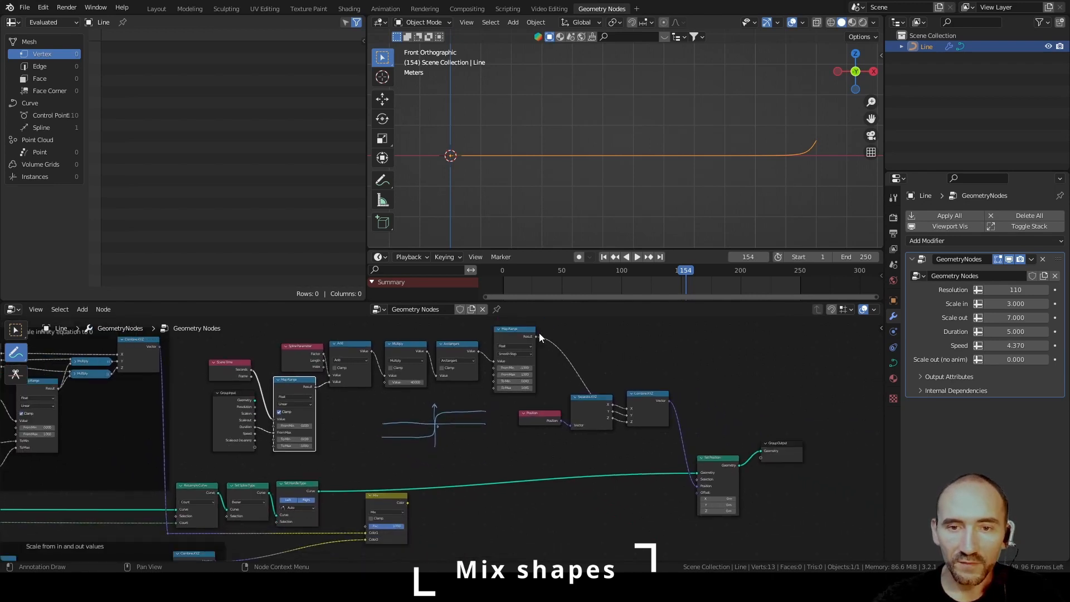
key(w)
key(n)
click(841, 355)
key(n)
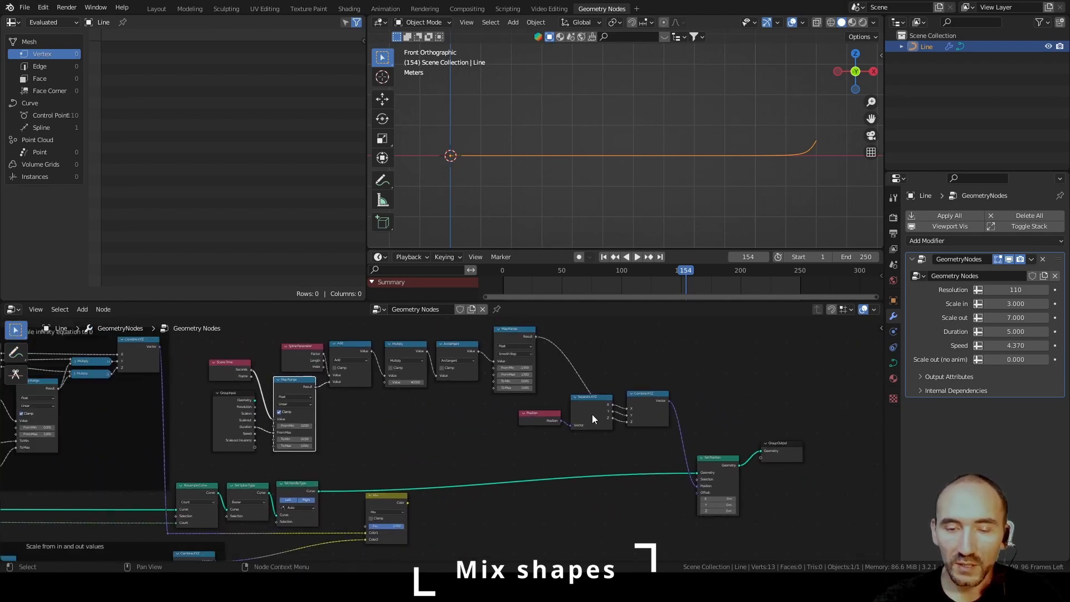
Link the falloff Map Range's Result to the Mix factor and Mix's Color to Set Position's Position, and play back the blend.
drag(536, 336, 697, 486)
drag(667, 272, 500, 273)
middle_drag(673, 143, 642, 171)
key(space)
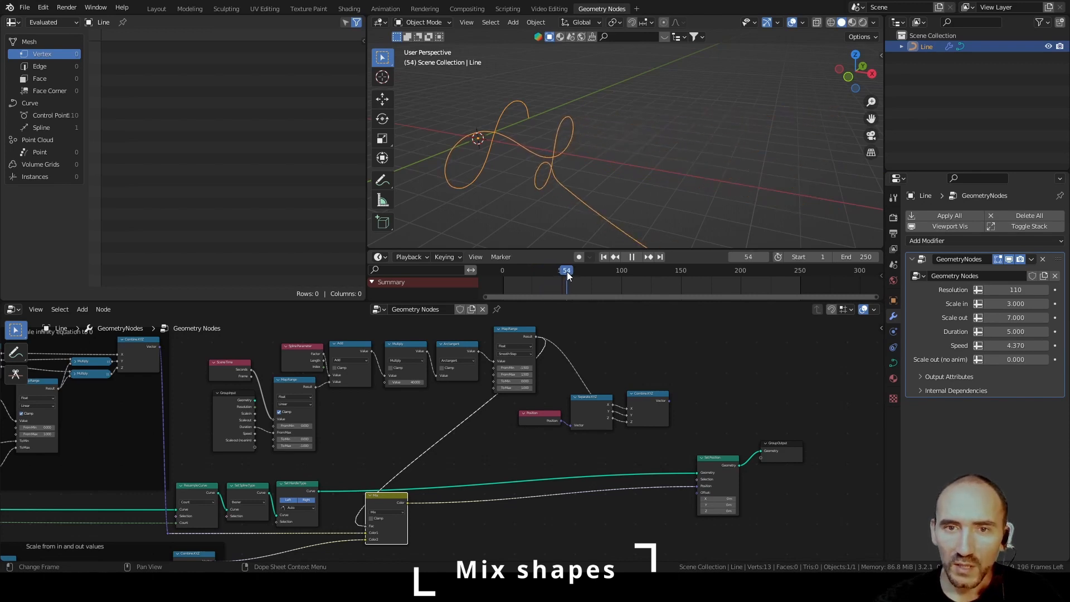
key(space)
Examine the transition between the two blended shapes in top view, stepping the timeline to frame 66.
middle_drag(602, 228, 615, 150)
scroll(612, 147, up, 2)
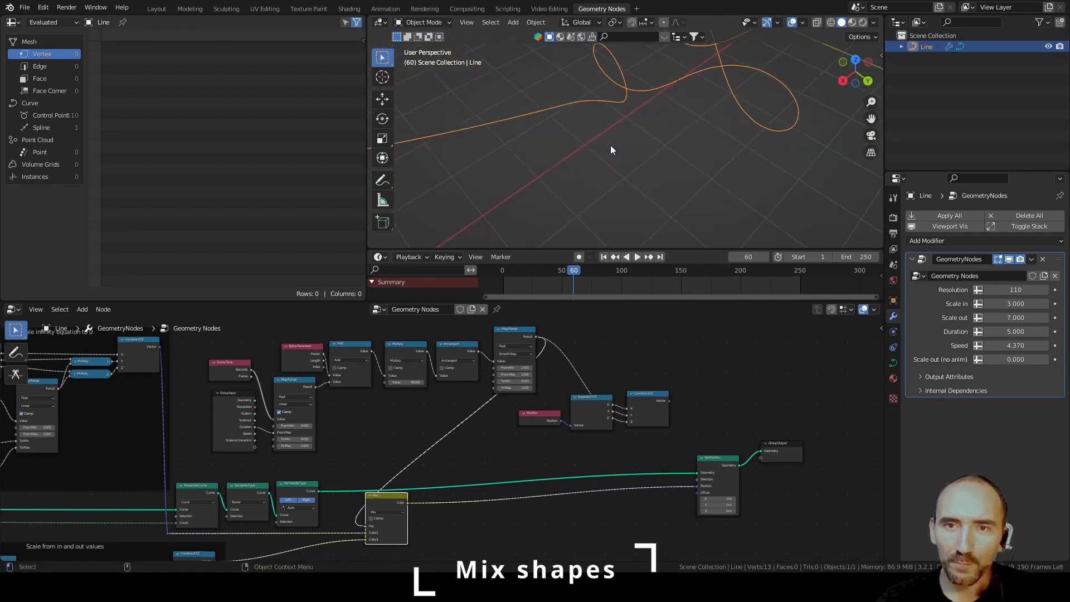
key(KP_7)
scroll(610, 144, down, 4)
shift+middle_drag(590, 185, 539, 144)
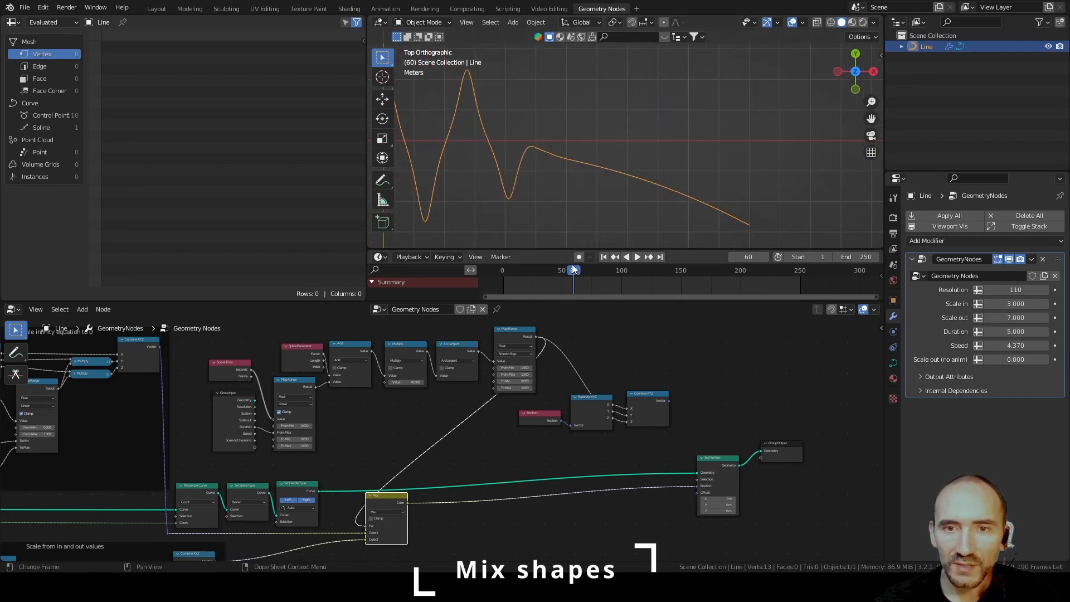
drag(574, 268, 580, 269)
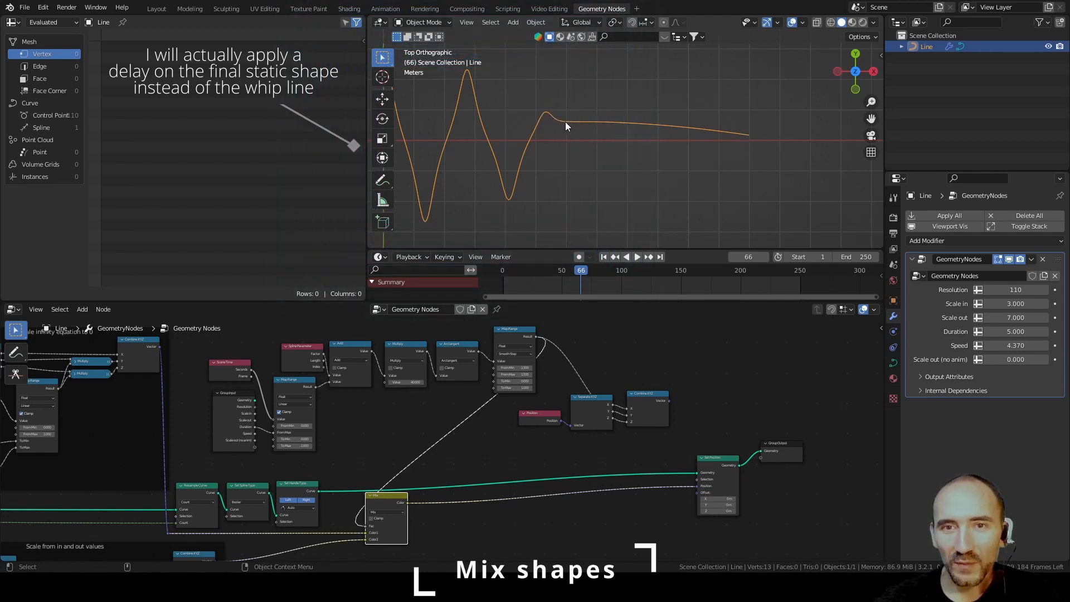
Duplicate a Multiply node in the Final position infinity shape frame, switch it to Add, and insert it before the Infinity equation's Offset.
middle_drag(145, 414, 594, 401)
middle_drag(231, 409, 501, 420)
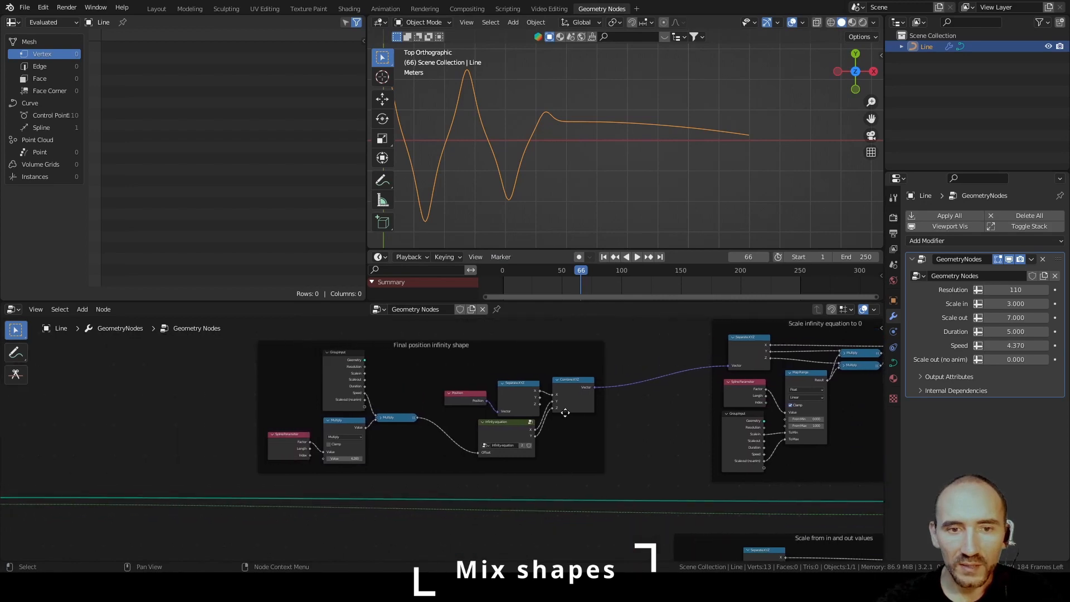
scroll(504, 422, up, 1)
scroll(503, 423, up, 2)
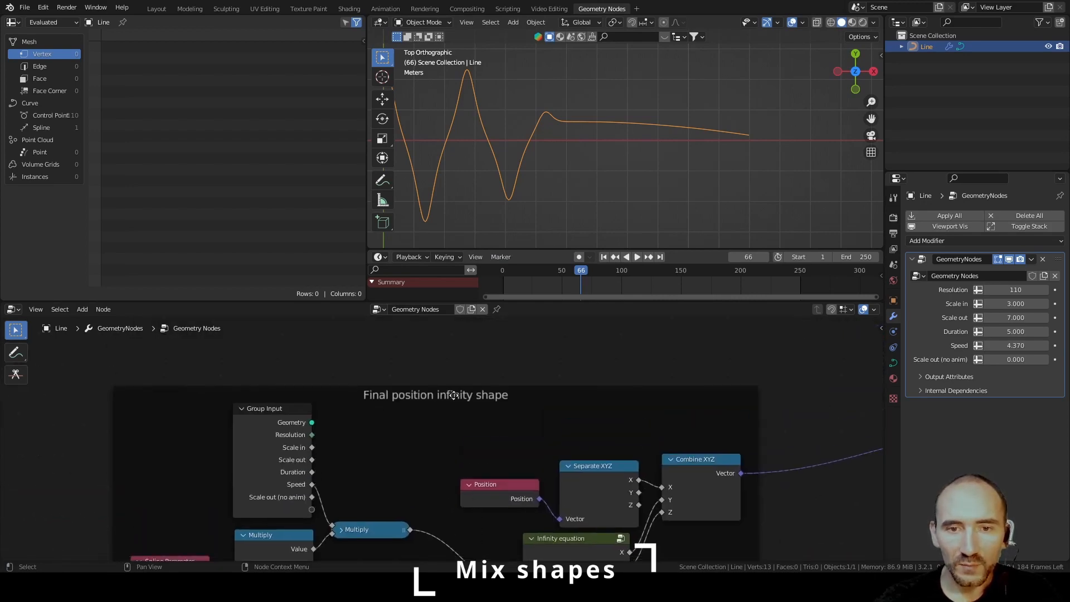
scroll(537, 409, down, 3)
scroll(529, 419, down, 4)
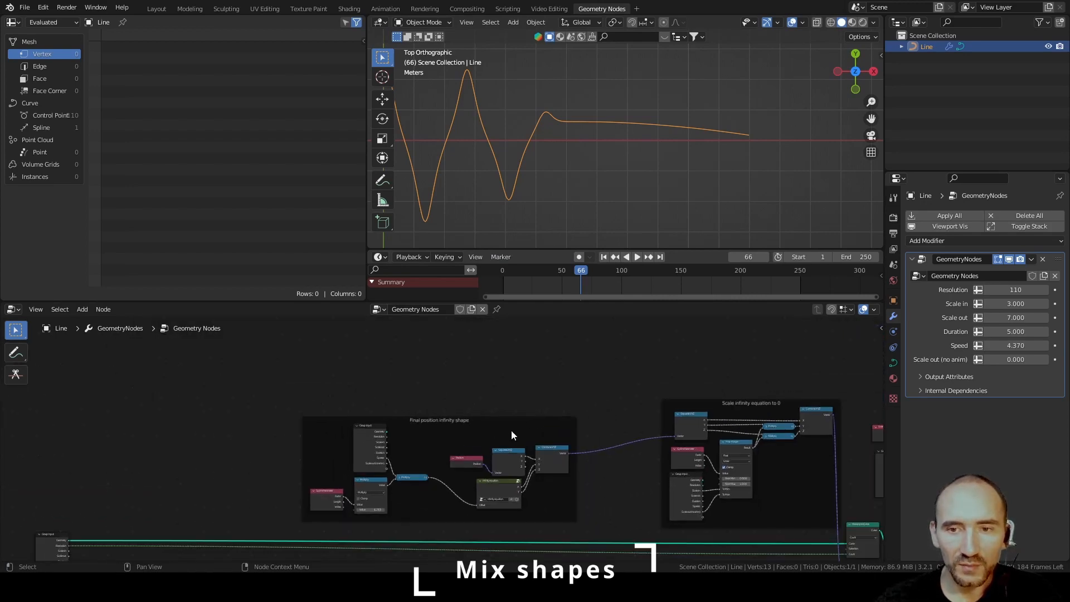
click(364, 442)
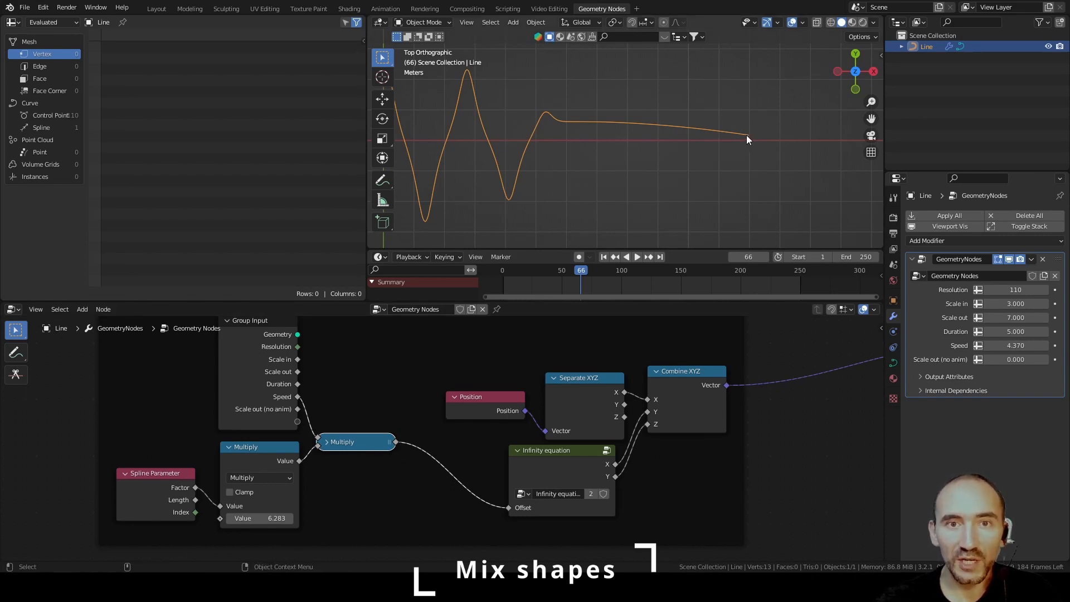
shift+middle_drag(479, 159, 551, 179)
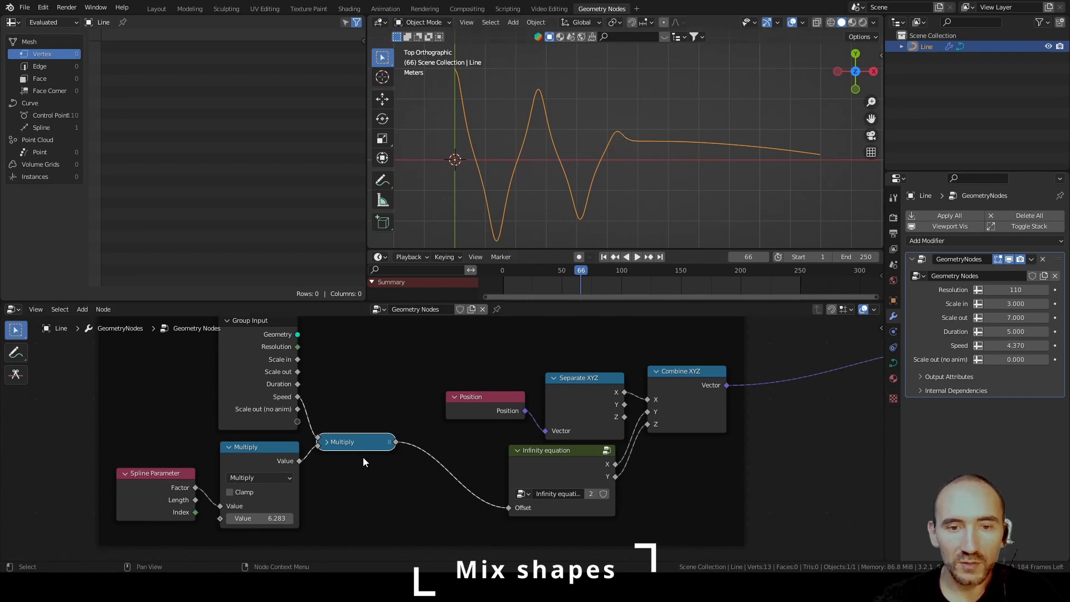
key(shift+d)
click(339, 500)
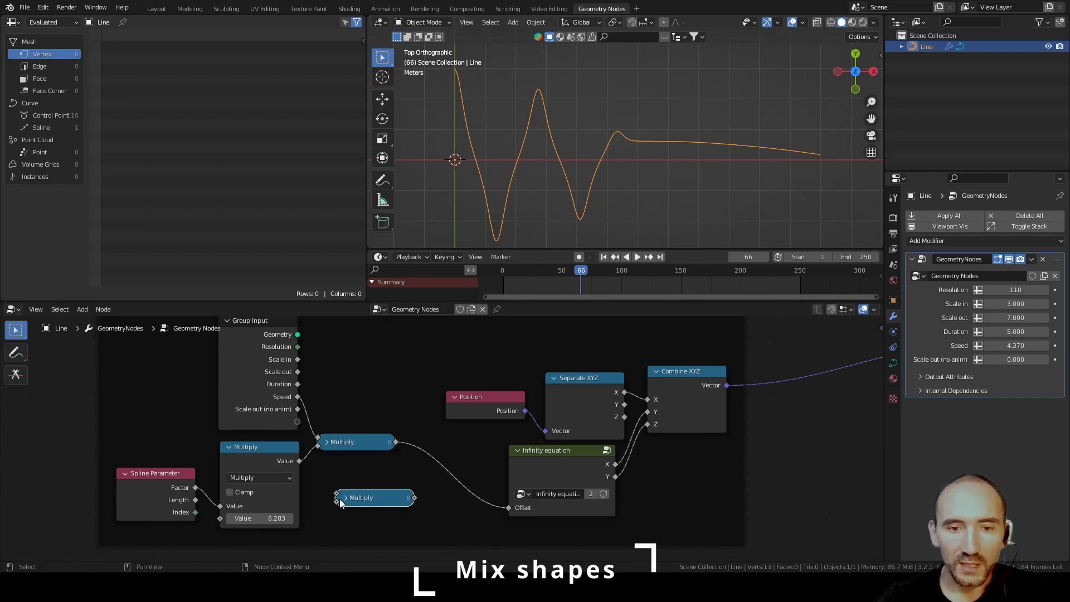
click(342, 499)
click(367, 532)
click(372, 386)
Reset the new Add node's value to 0 and lower it to -1.060 while scrubbing the timeline to judge the delay.
click(477, 510)
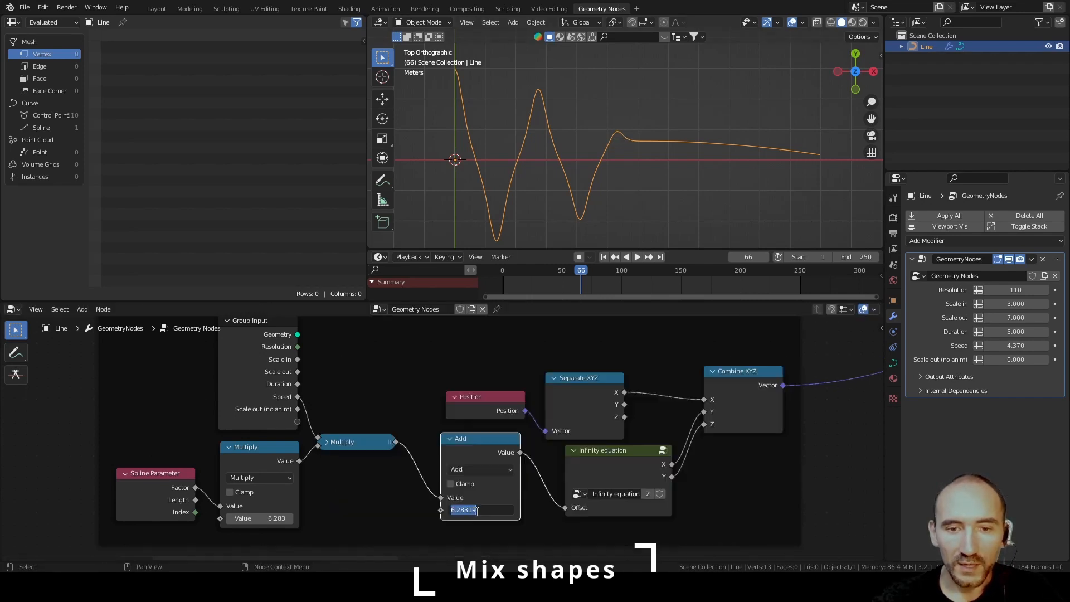
text(0)
key(Return)
mouse_move(477, 510)
mouse_down()
mouse_move(522, 510)
mouse_move(266, 511)
mouse_move(583, 511)
mouse_move(449, 511)
mouse_move(471, 511)
mouse_up()
drag(563, 270, 523, 271)
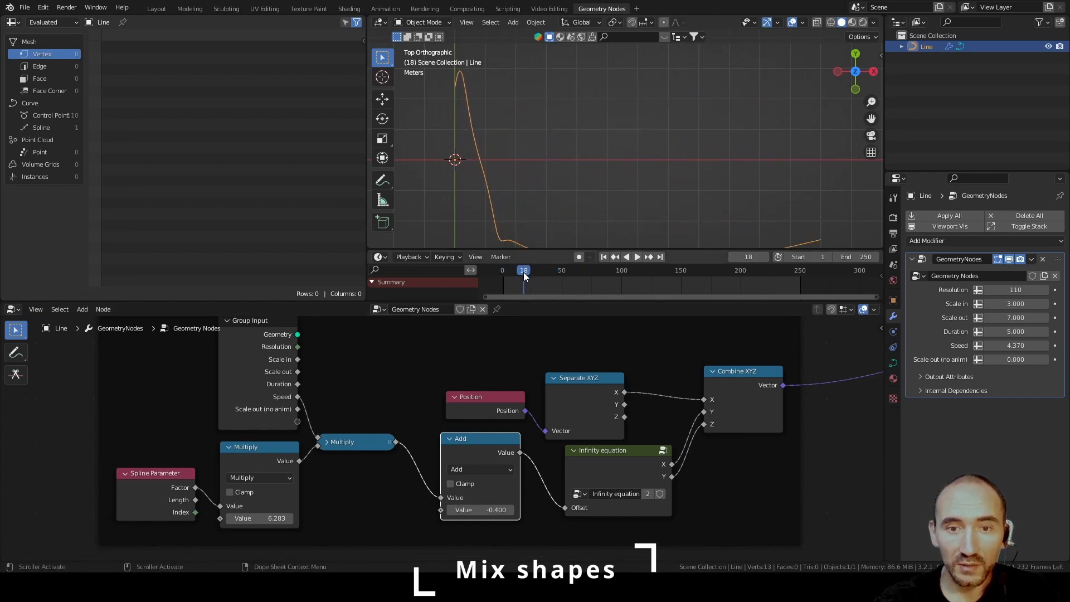
mouse_move(488, 509)
mouse_down()
mouse_move(454, 509)
mouse_move(476, 510)
mouse_up()
key(space)
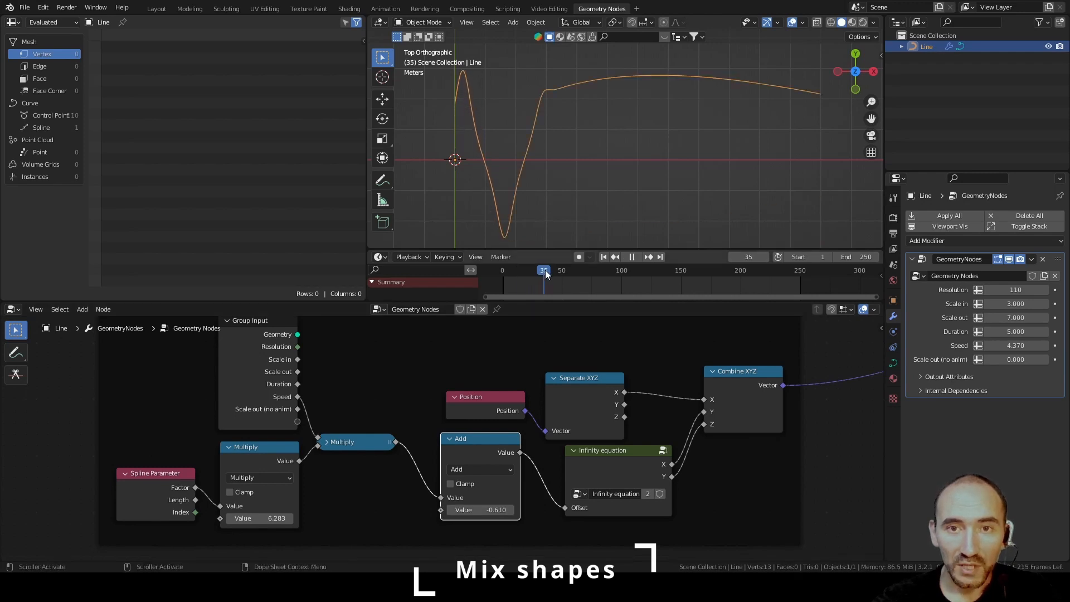
mouse_move(547, 270)
mouse_down()
mouse_move(566, 270)
mouse_move(552, 257)
mouse_move(563, 255)
mouse_move(545, 254)
mouse_move(556, 252)
mouse_up()
key(space)
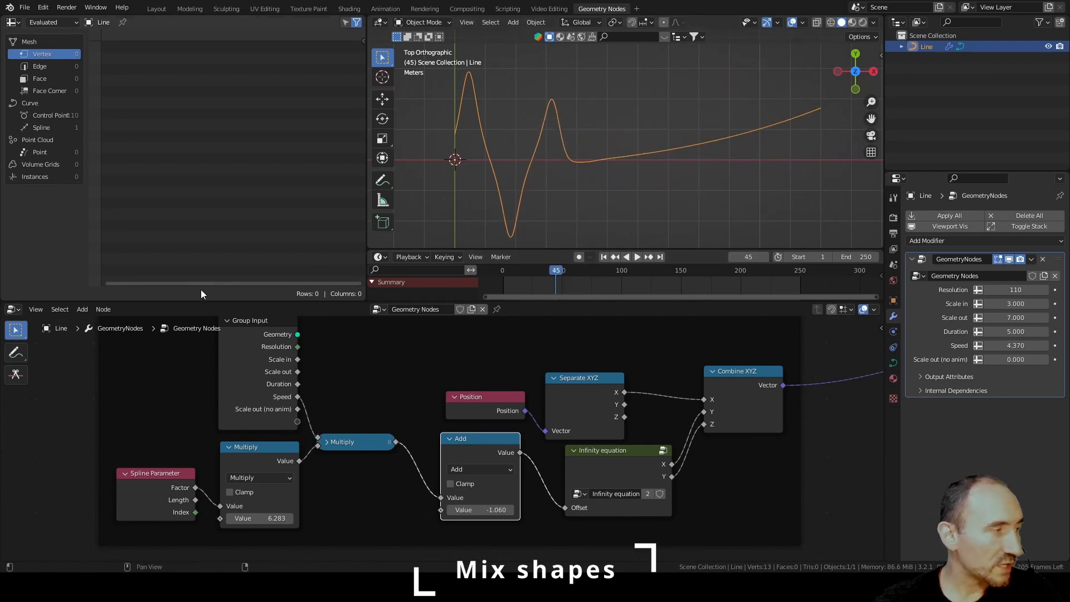
Scrub the timeline to frame 150 and examine the delayed, blended curve in perspective.
scroll(566, 413, down, 12)
middle_drag(649, 431, 480, 404)
scroll(446, 424, up, 10)
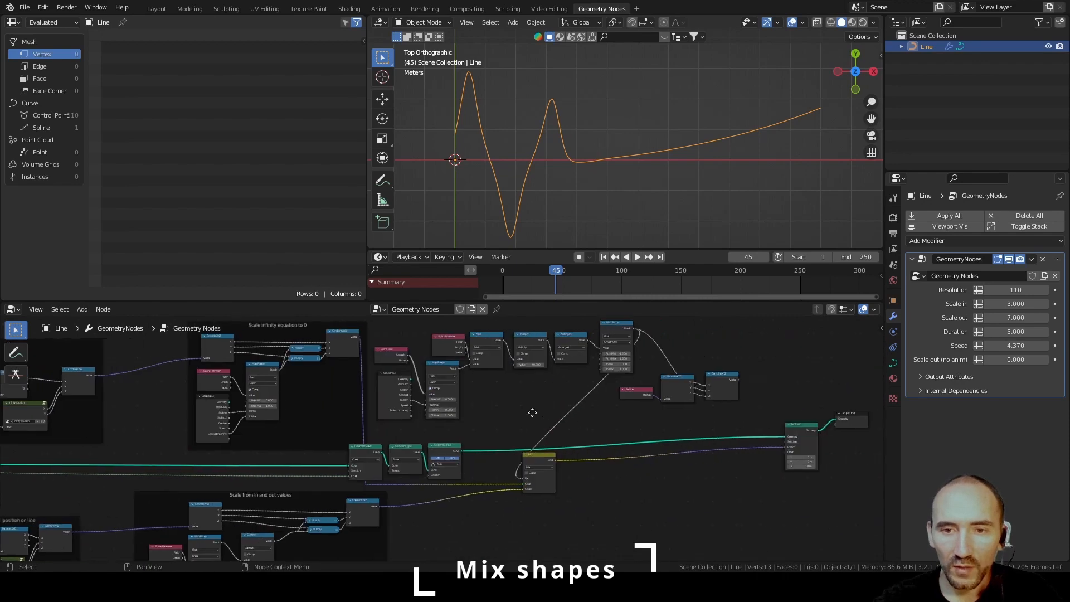
drag(446, 394, 492, 394)
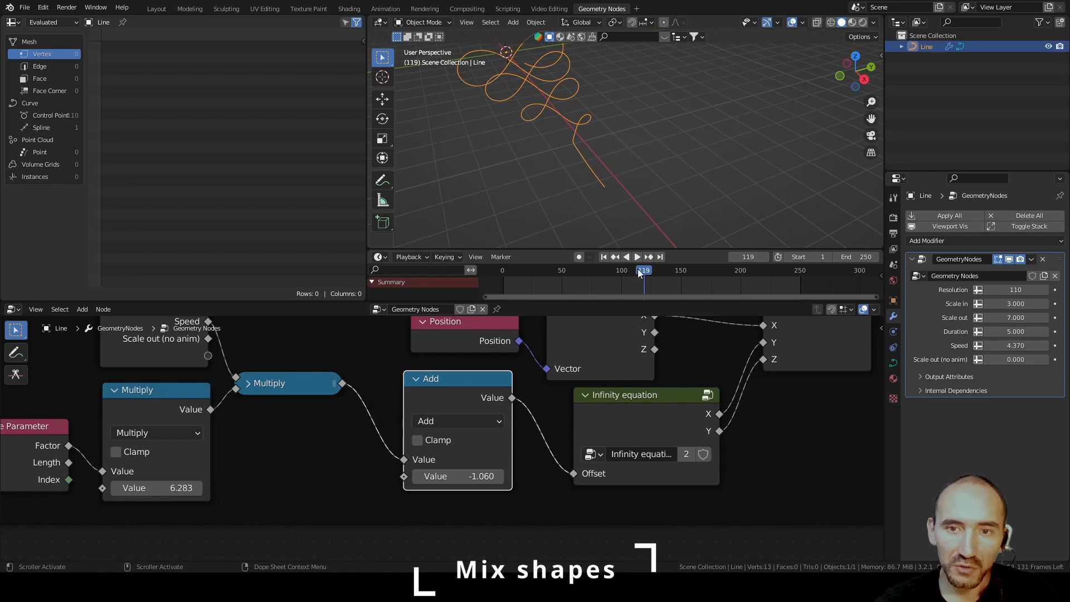
drag(638, 270, 647, 271)
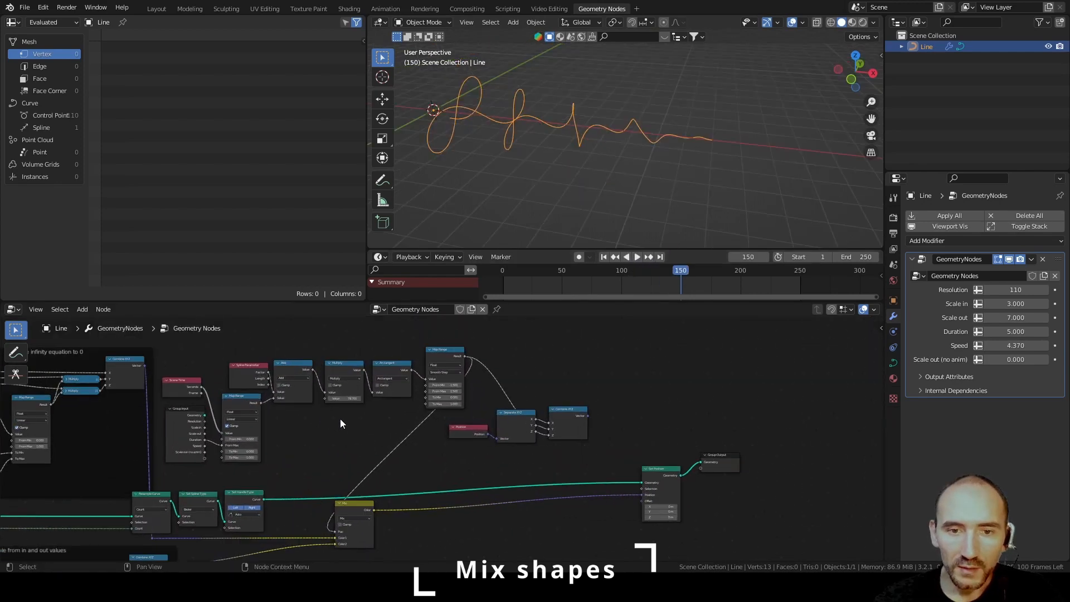
Move the Mix node beside Set Position and shift the unused Position, Separate XYZ and Combine XYZ nodes further right.
drag(351, 504, 617, 507)
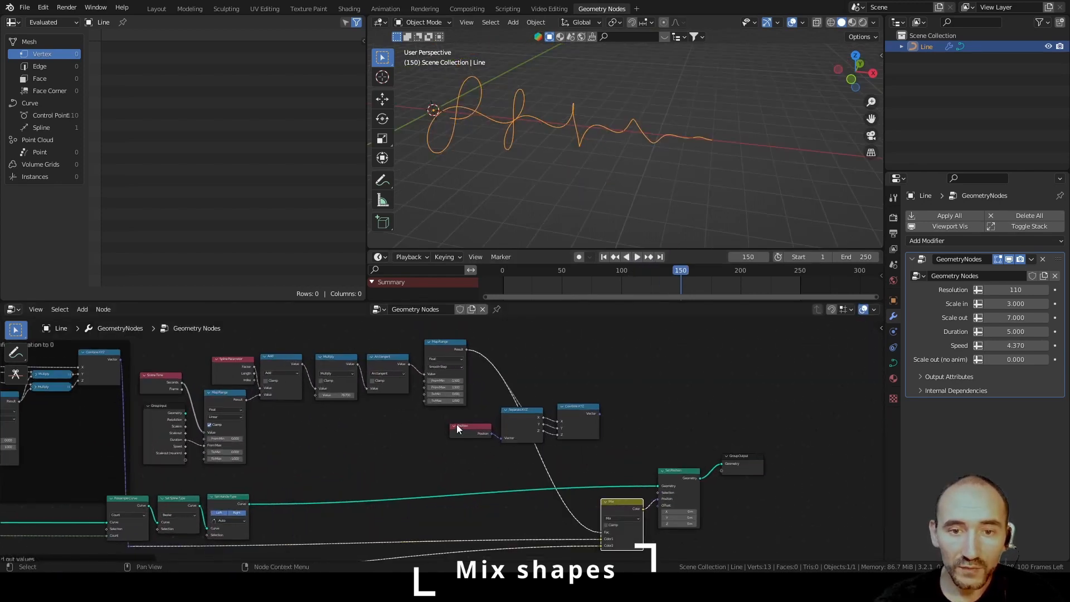
click(476, 424)
shift+click(522, 415)
shift+click(580, 411)
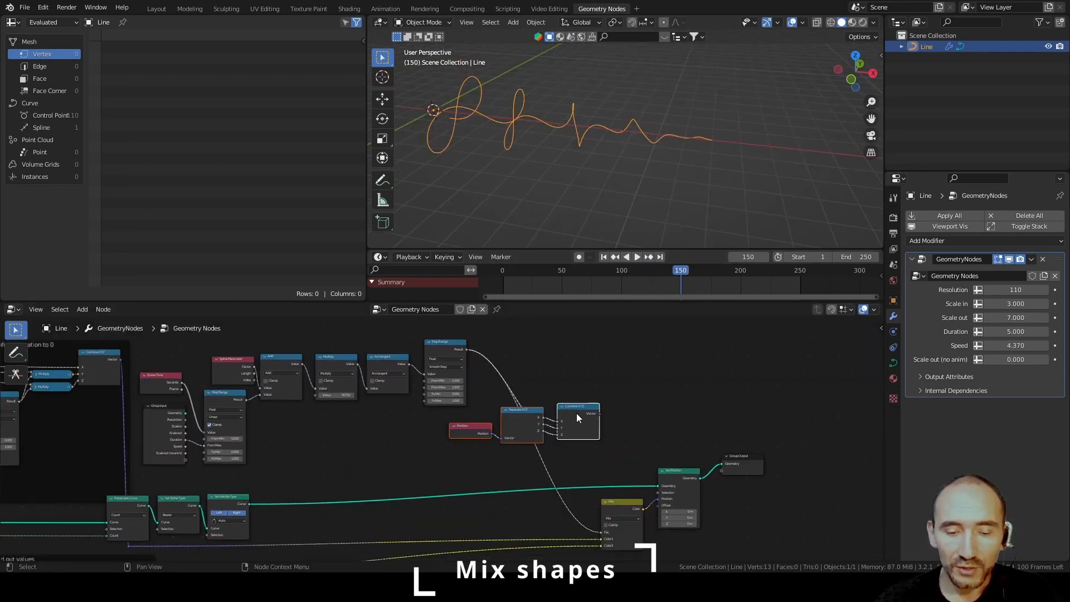
key(g)
click(664, 387)
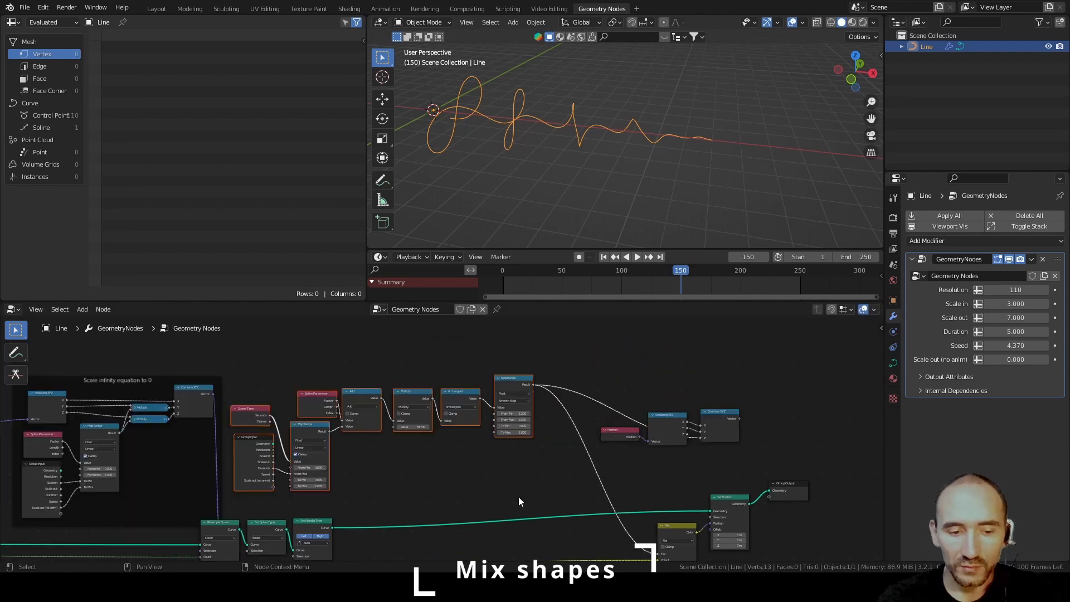
Join the selected arctangent falloff nodes into a frame labelled "Mixing factor using arctangent".
key(ctrl+j)
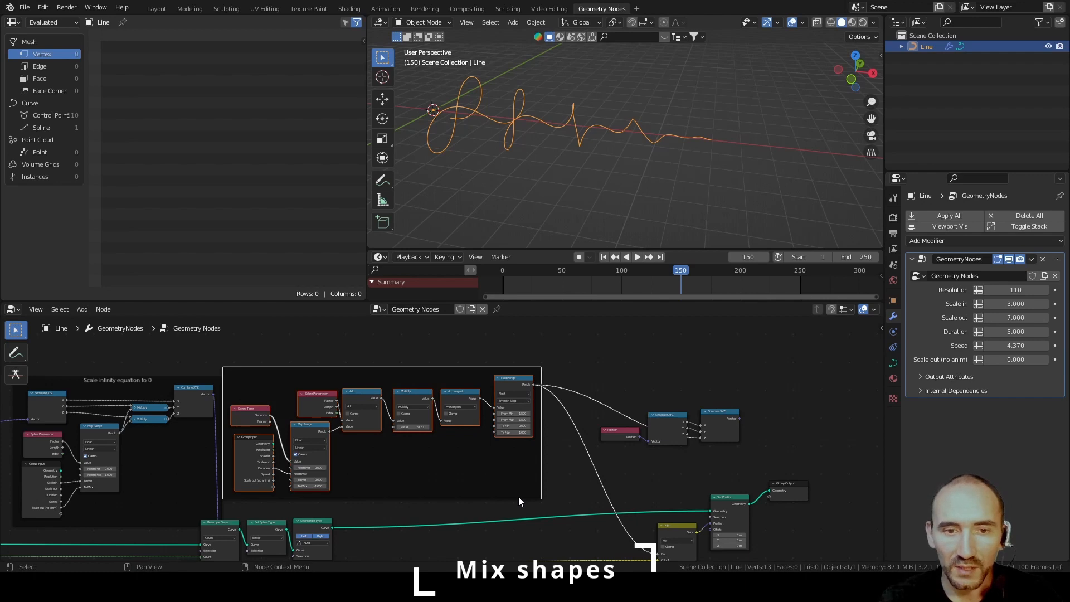
key(F2)
text(Mixing factor u)
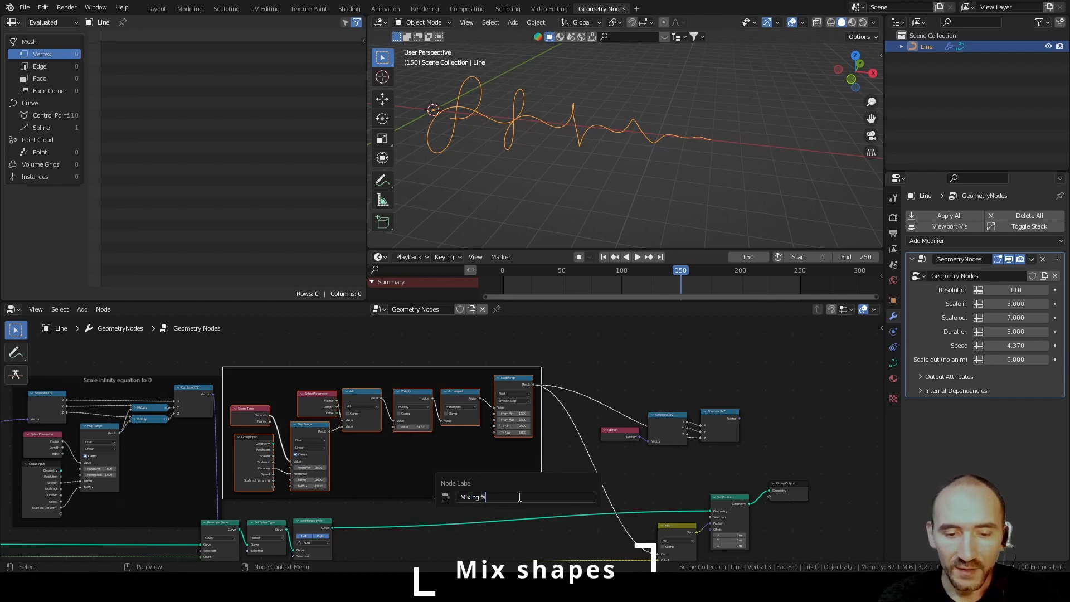
text(sing arctang)
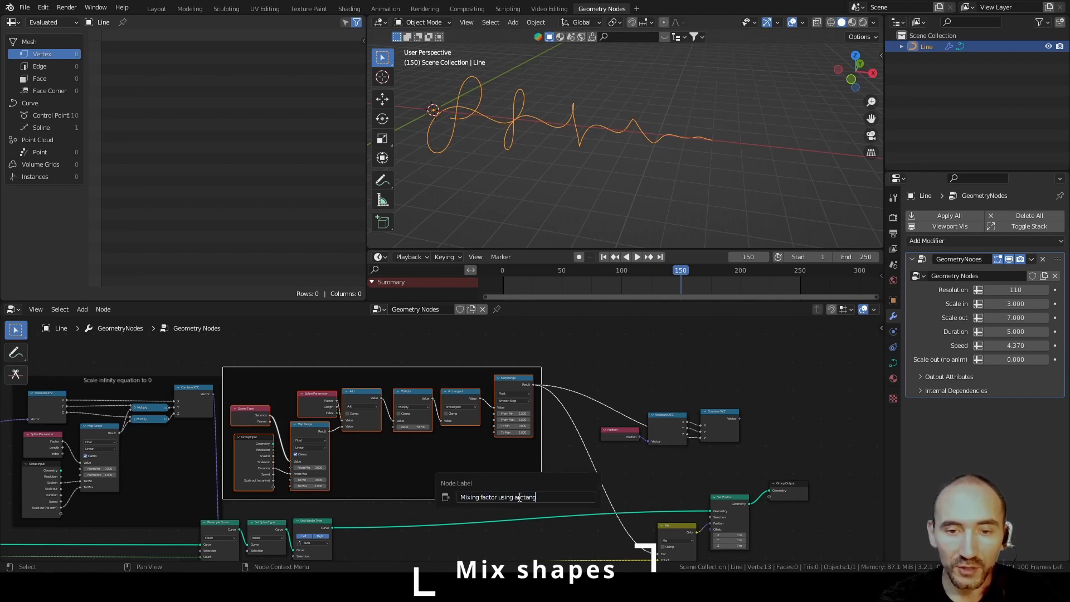
text(ent)
key(Return)
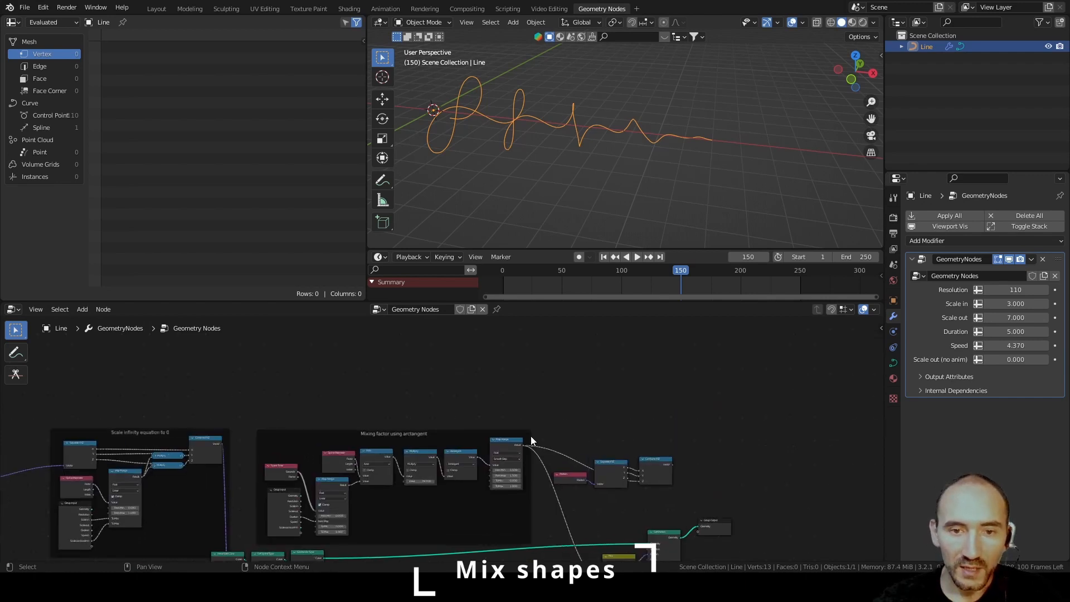
Wire the spare Position, Separate XYZ and Combine XYZ chain into Set Position, move it above the new frame, and save the file.
scroll(527, 433, up, 6)
scroll(433, 402, down, 4)
middle_drag(436, 399, 564, 455)
scroll(564, 454, up, 2)
drag(450, 363, 634, 500)
drag(634, 499, 634, 501)
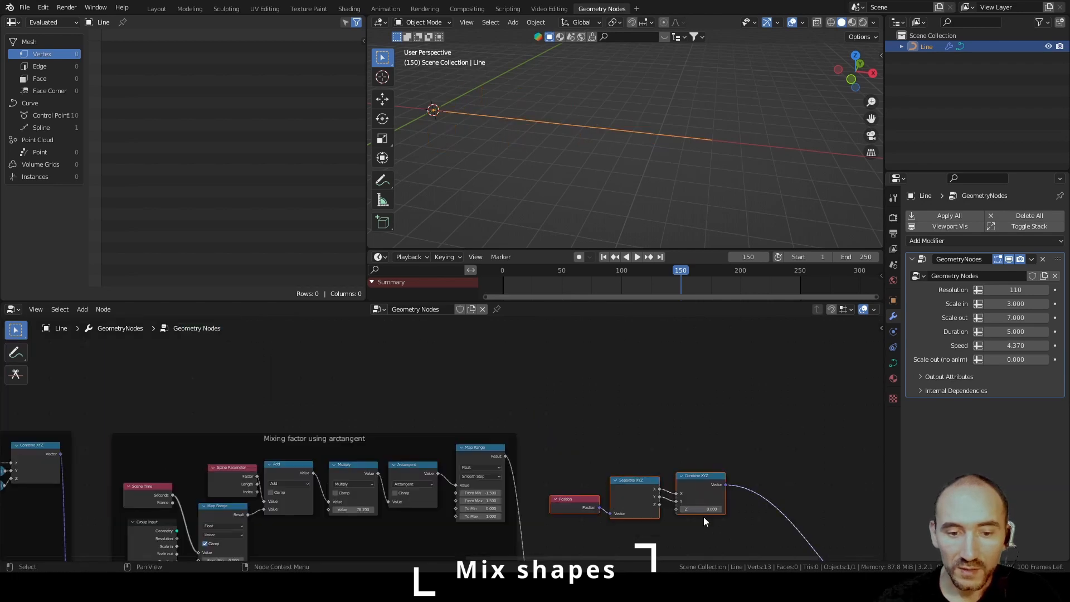
drag(703, 513, 696, 365)
middle_drag(695, 365, 690, 465)
click(314, 415)
key(ctrl+s)
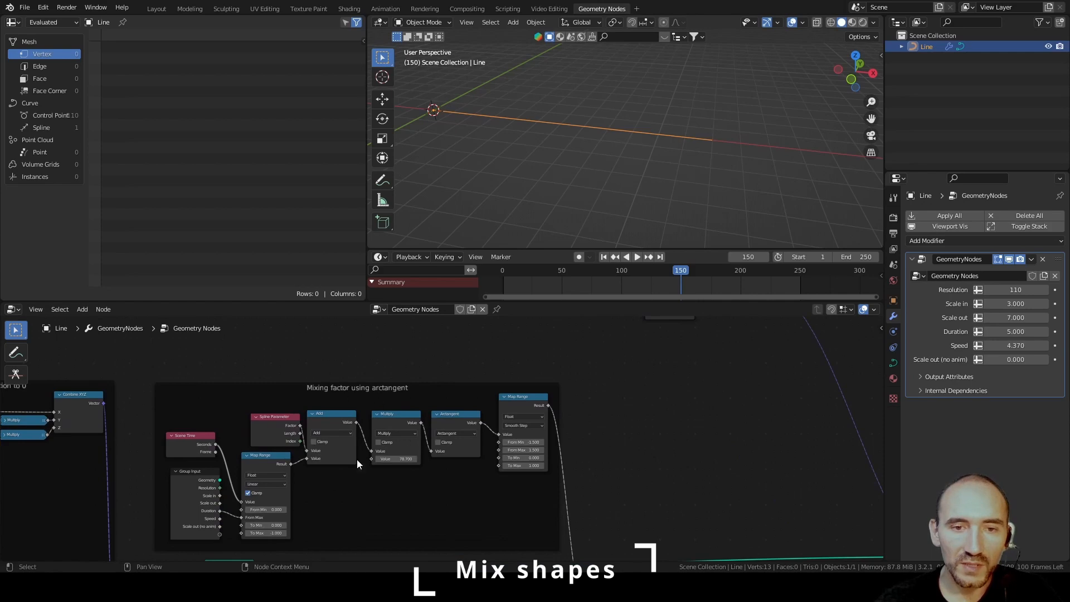
Add a Spline Parameter node above the frame and multiply its Factor by a Value node set to 136.
scroll(371, 367, up, 3)
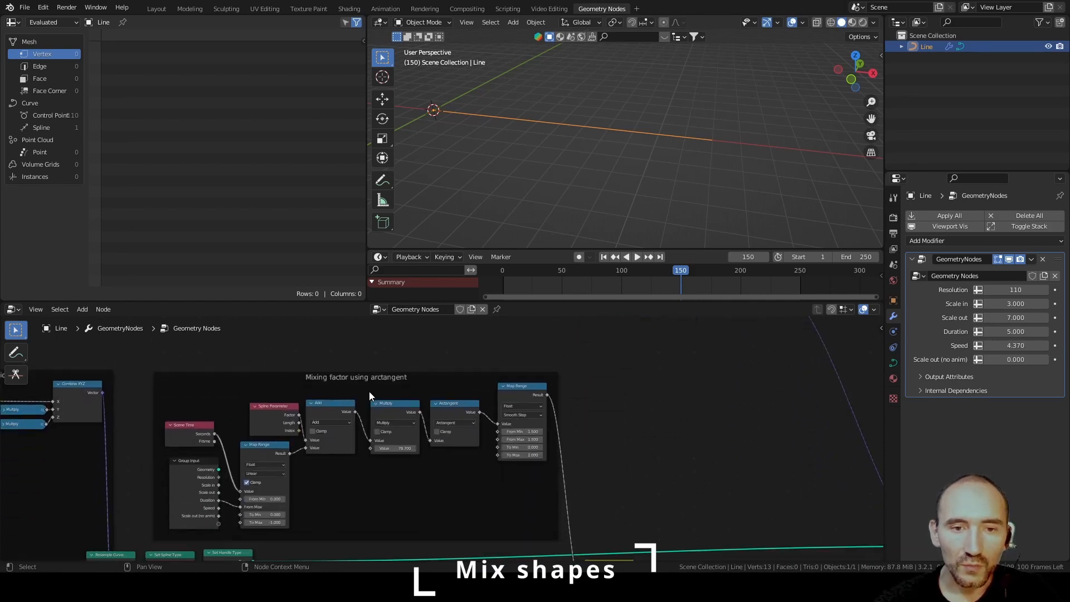
scroll(371, 430, up, 1)
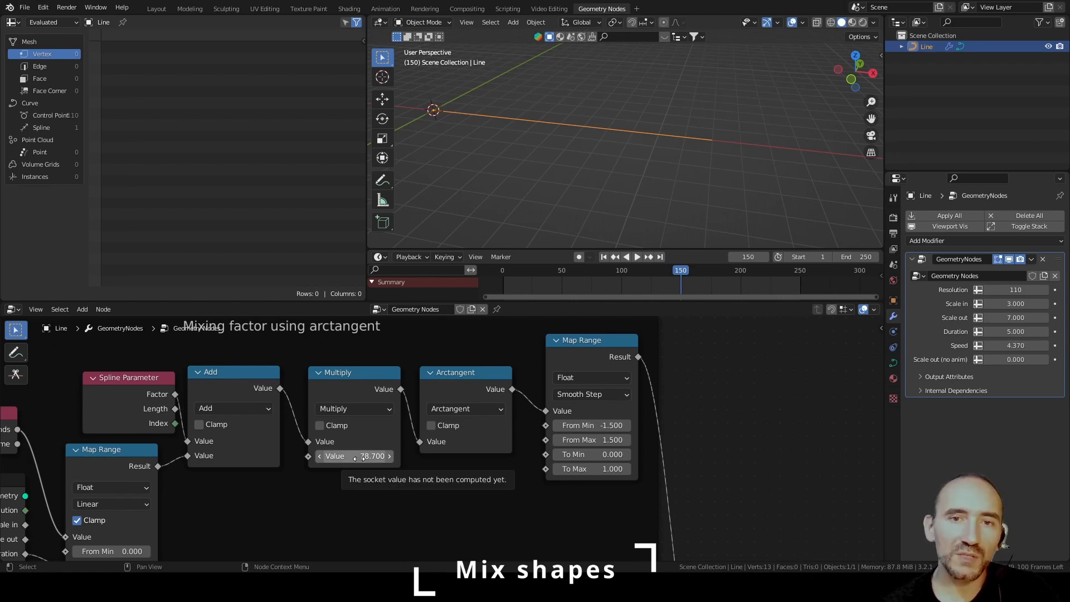
shift+scroll(410, 389, up, 3)
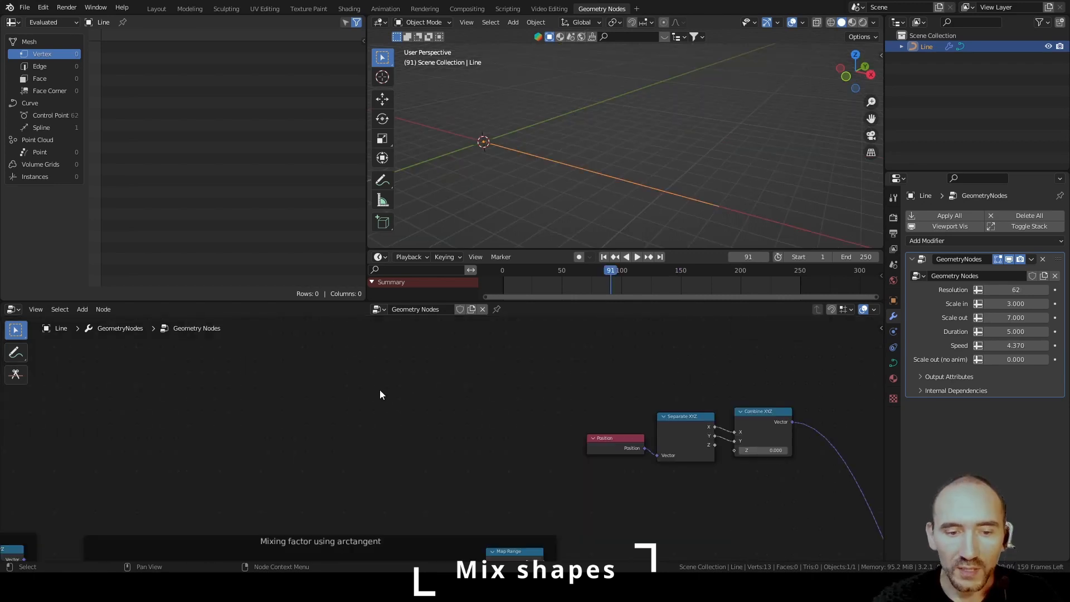
key(F3)
text(spline para)
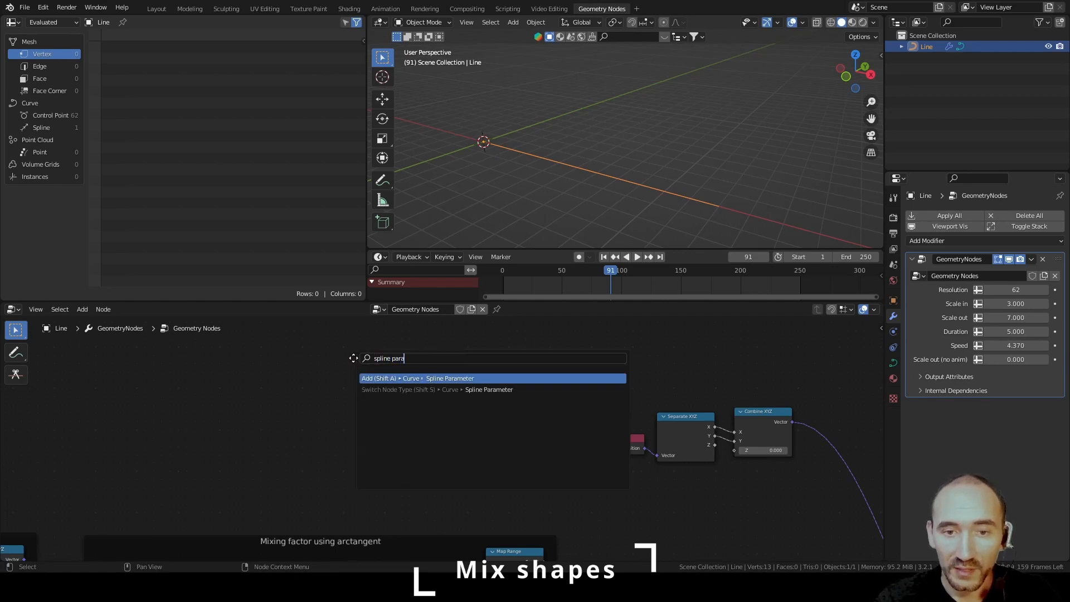
key(Return)
drag(244, 365, 311, 378)
text(mul)
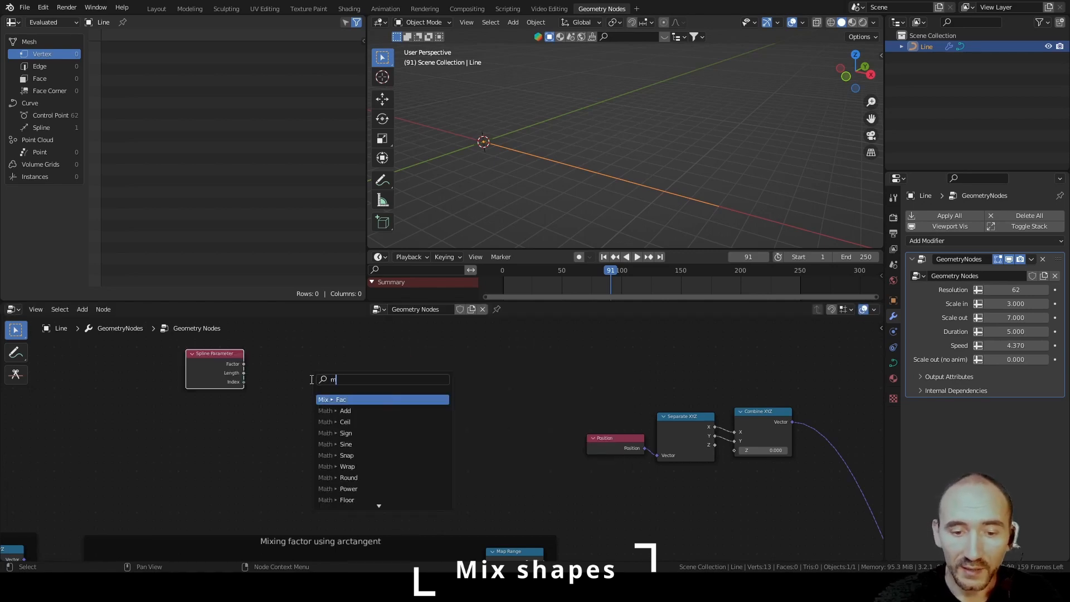
key(Return)
click(279, 363)
click(244, 423)
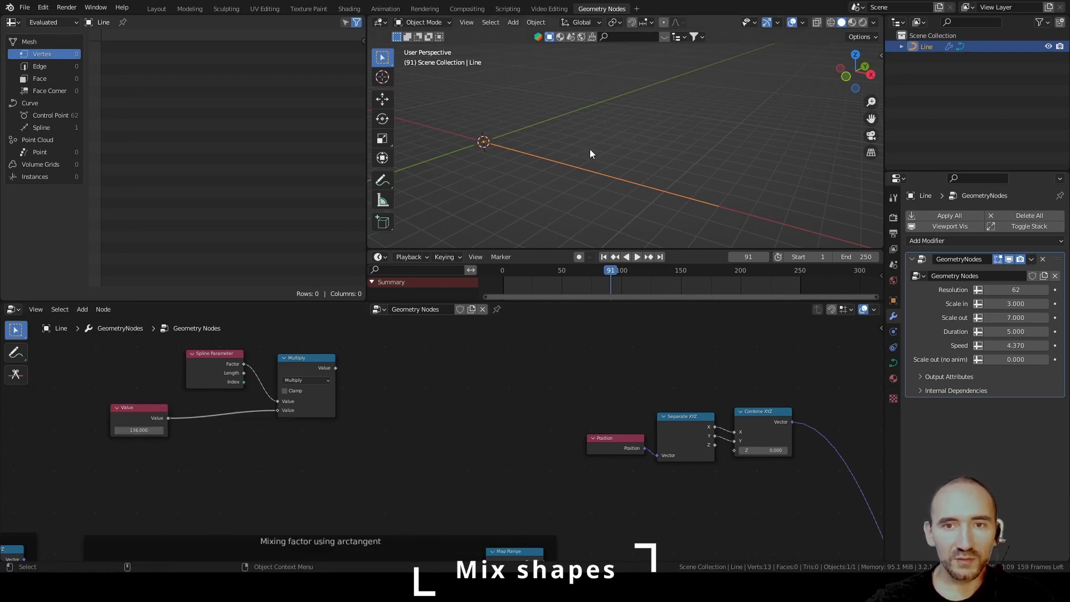
Add a Map Range node fed by the new Multiply node's output.
drag(335, 368, 386, 367)
text(ma)
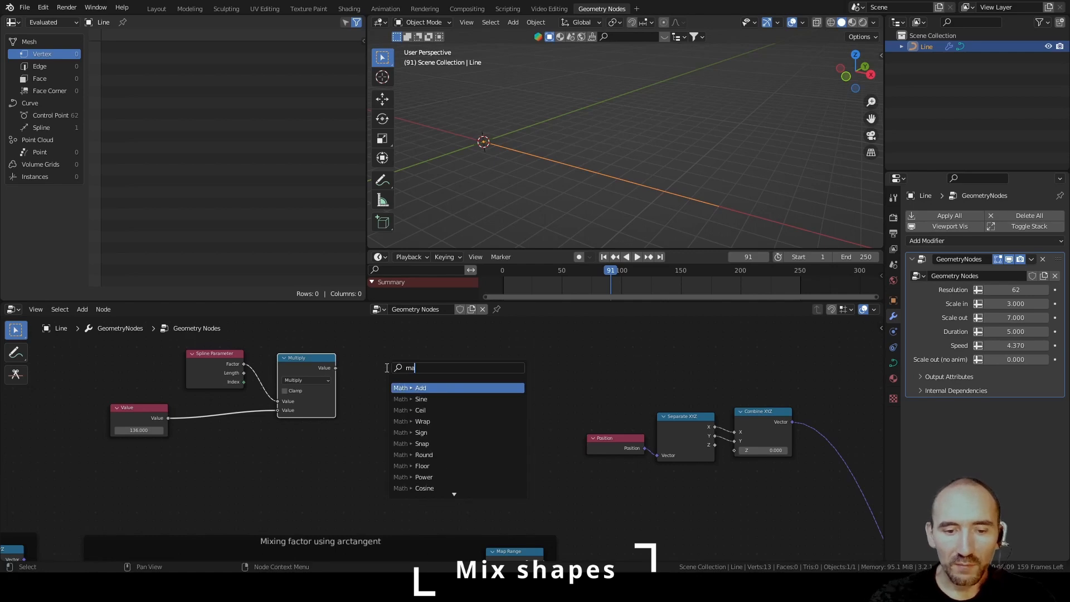
text(p)
key(Return)
click(387, 368)
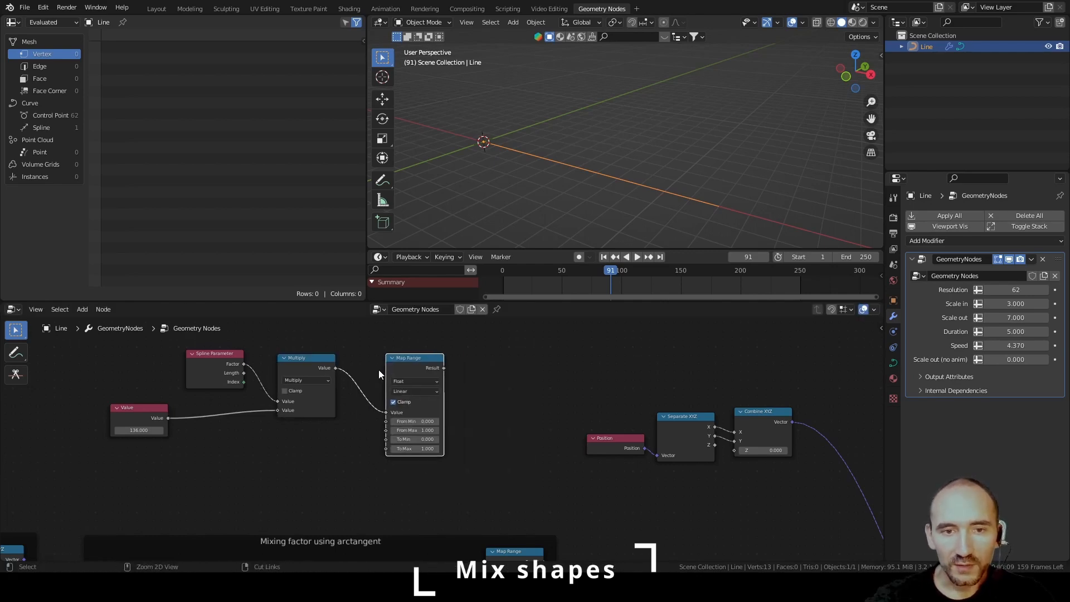
Cut the link into Map Range's Value, rearrange the two nodes, and connect Multiply's output to From Min instead.
ctrl+right_drag(379, 370, 374, 411)
middle_drag(479, 386, 504, 449)
scroll(473, 420, up, 1)
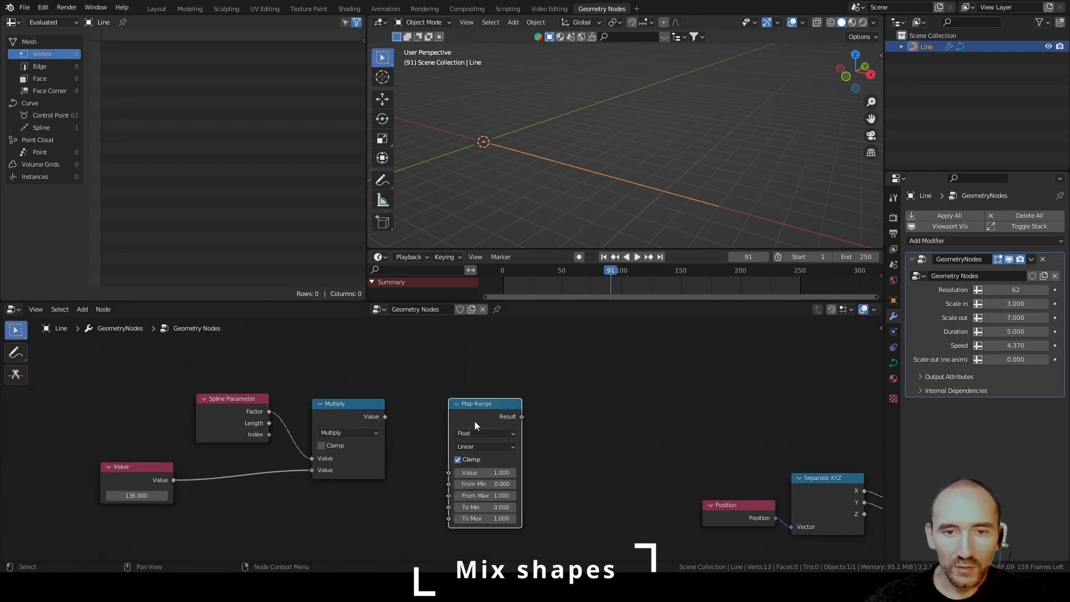
key(g)
click(487, 337)
drag(344, 404, 454, 406)
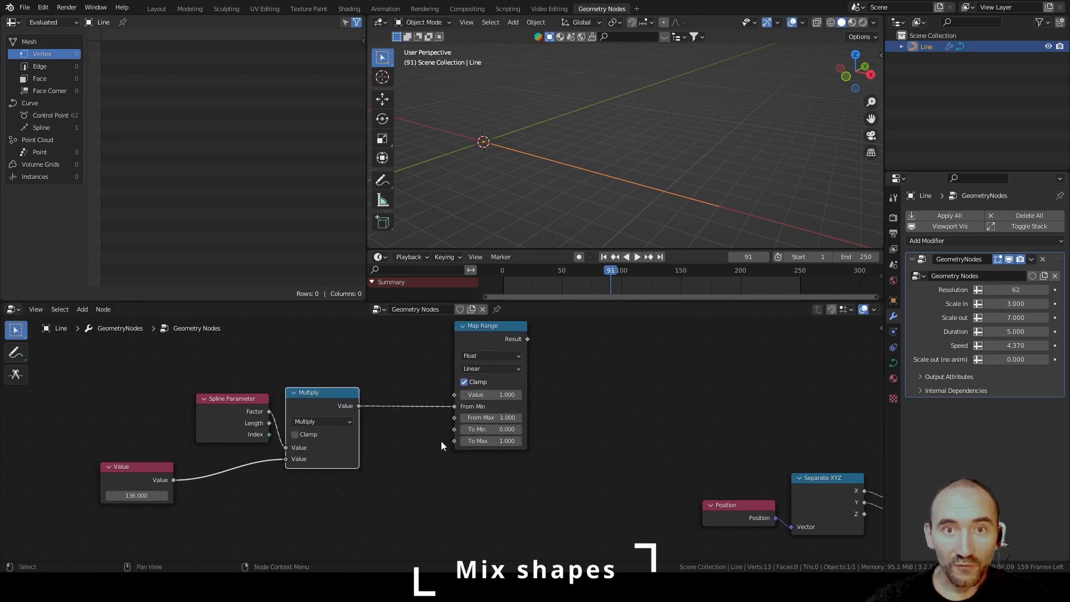
Add an Add node with value 1.2 after Multiply and connect its output to Map Range's From Max.
drag(359, 406, 383, 443)
text(add)
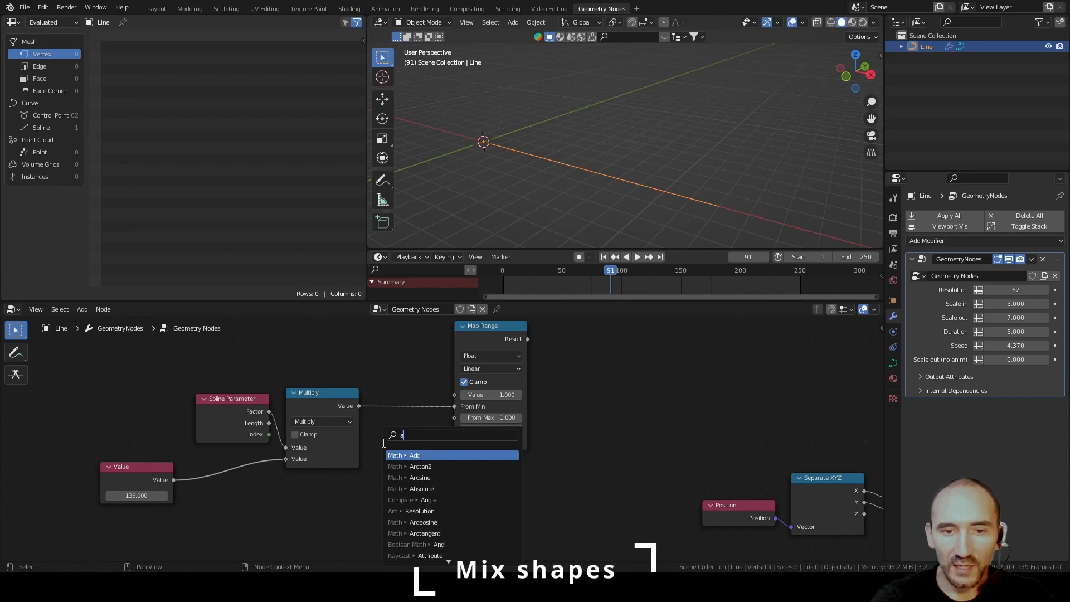
key(Return)
click(372, 437)
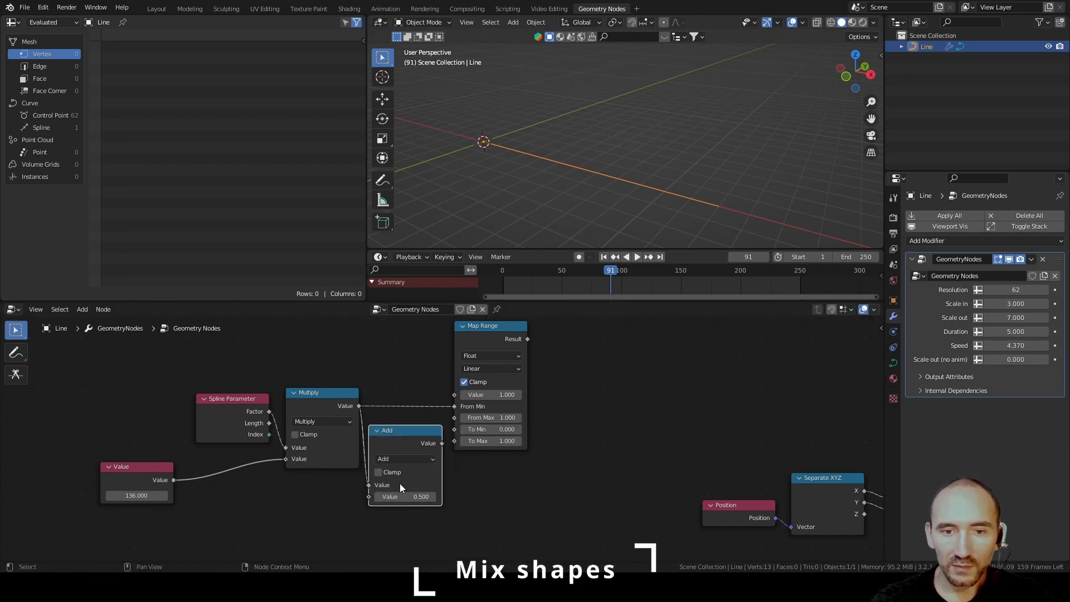
drag(406, 496, 423, 497)
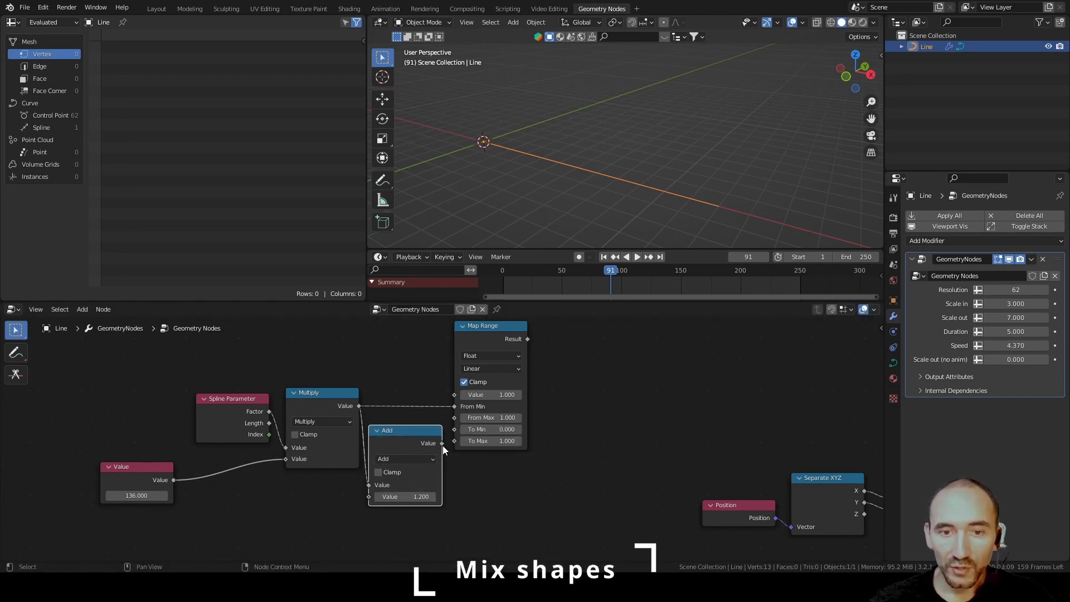
drag(442, 443, 458, 420)
drag(488, 348, 522, 350)
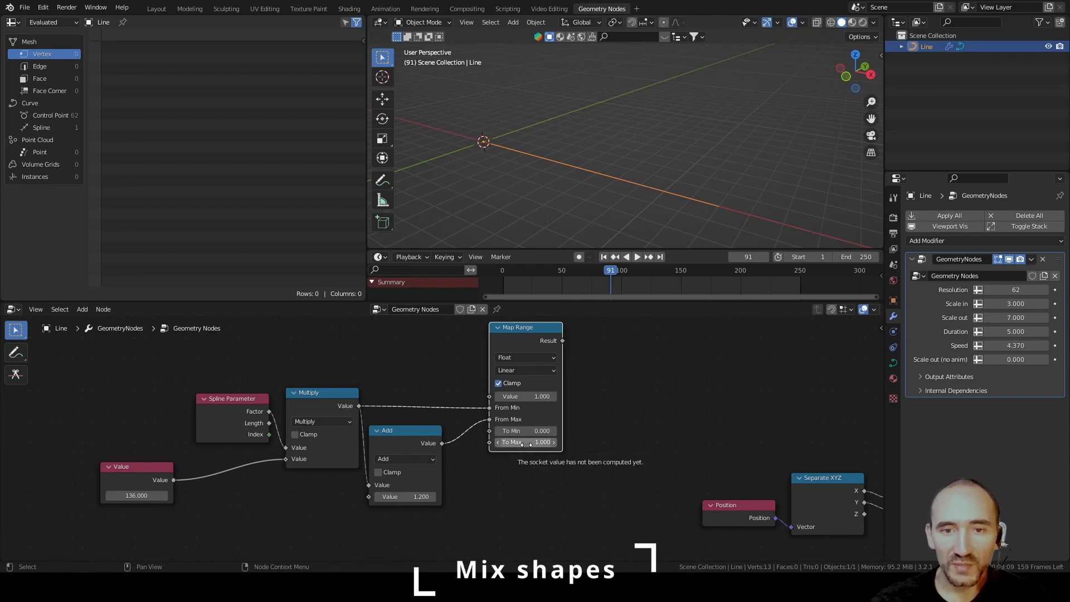
Connect Map Range's Result to Combine XYZ's Z and raise Map Range's Value to 62.7, viewing the line from the front.
middle_drag(654, 413, 378, 430)
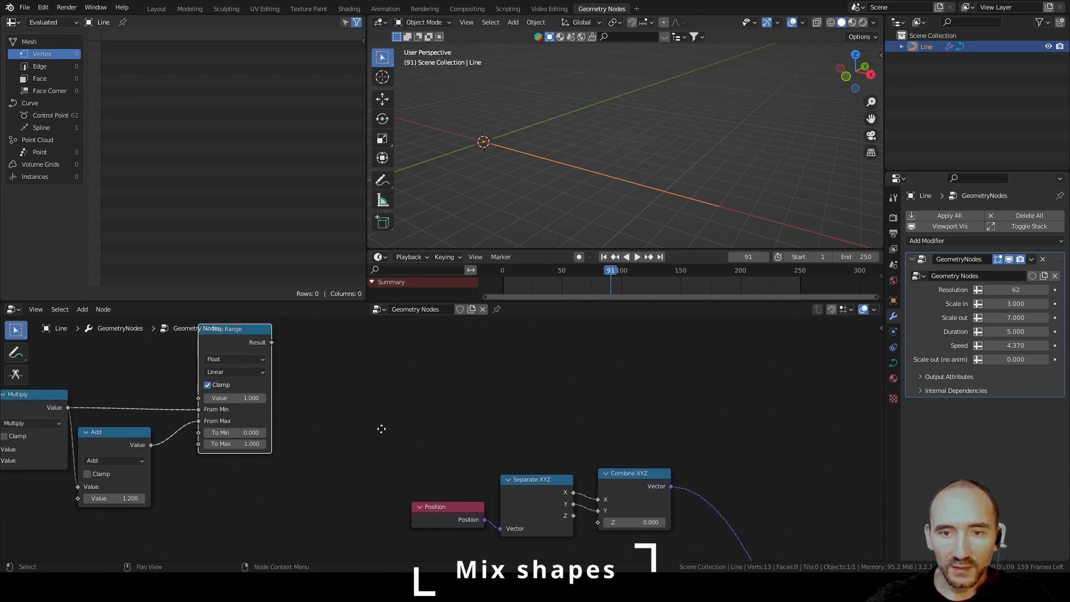
drag(270, 340, 606, 516)
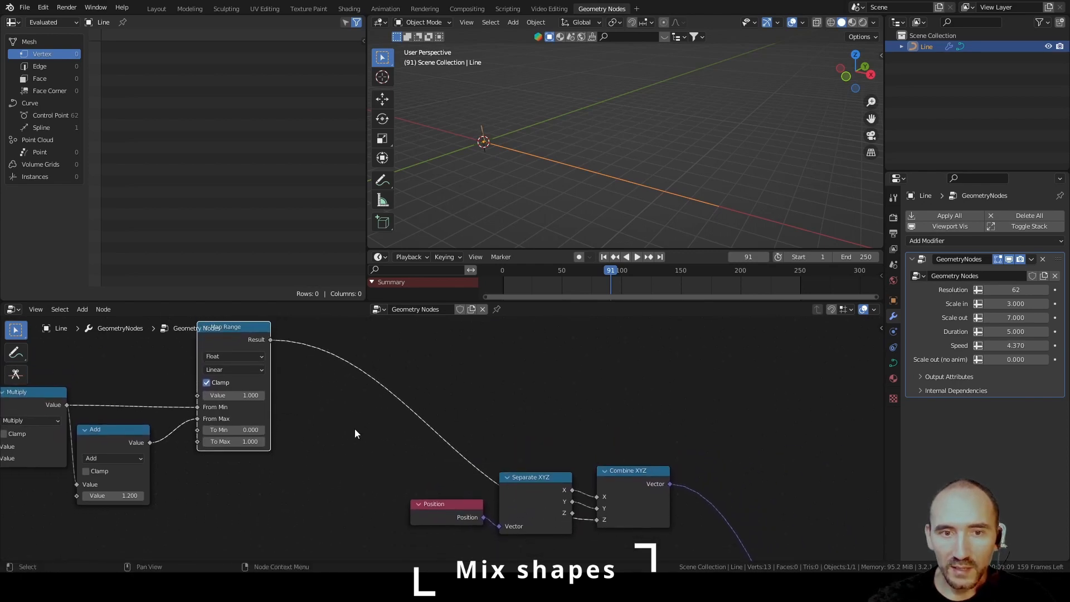
middle_drag(354, 429, 679, 461)
drag(558, 427, 610, 427)
key(KP_1)
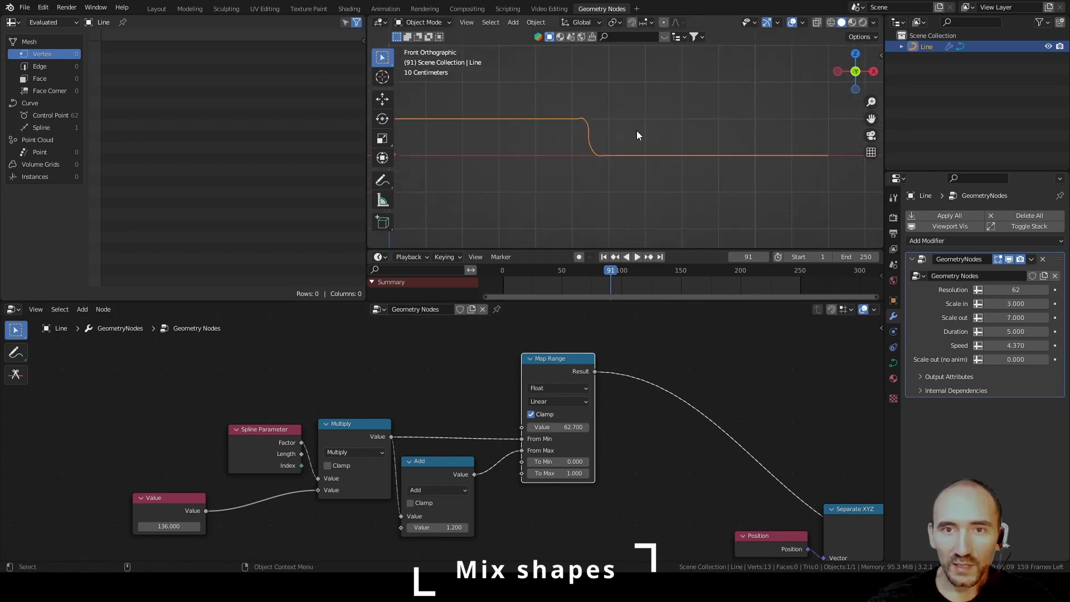
shift+middle_drag(558, 157, 609, 158)
scroll(609, 159, up, 2)
shift+middle_drag(525, 158, 616, 165)
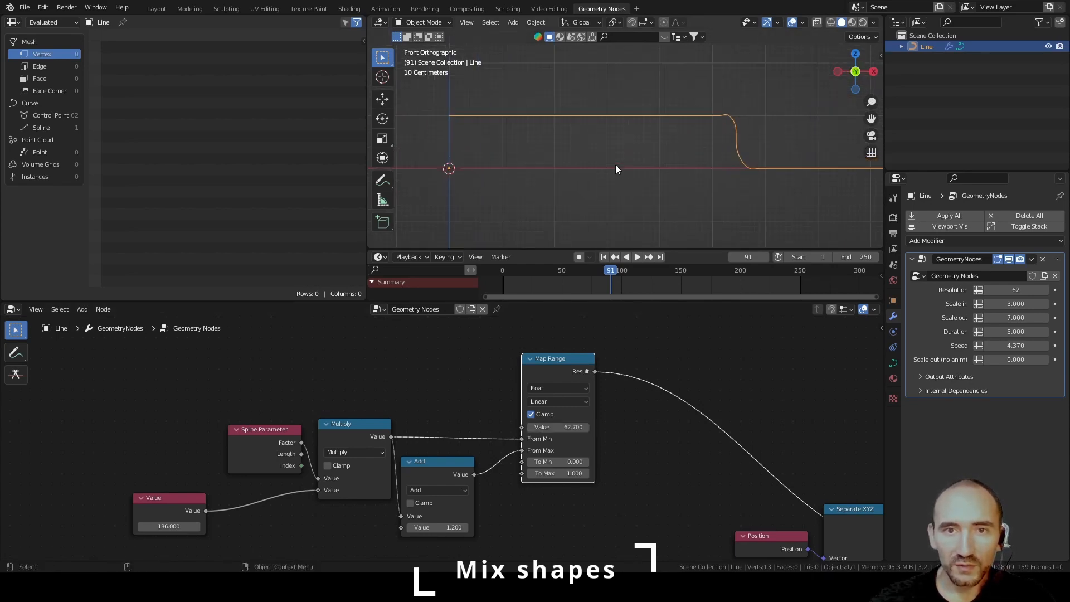
Set Map Range's Value to 0 and the Add node's value to 1, saving the file along the way.
click(552, 428)
text(0)
key(Return)
scroll(453, 193, up, 2)
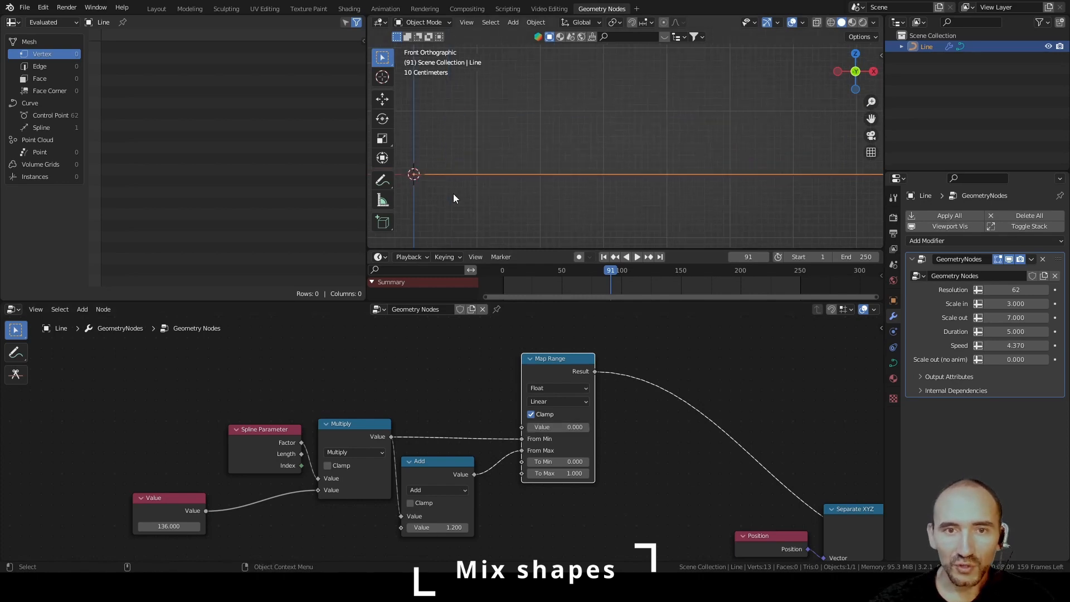
shift+middle_drag(453, 193, 631, 188)
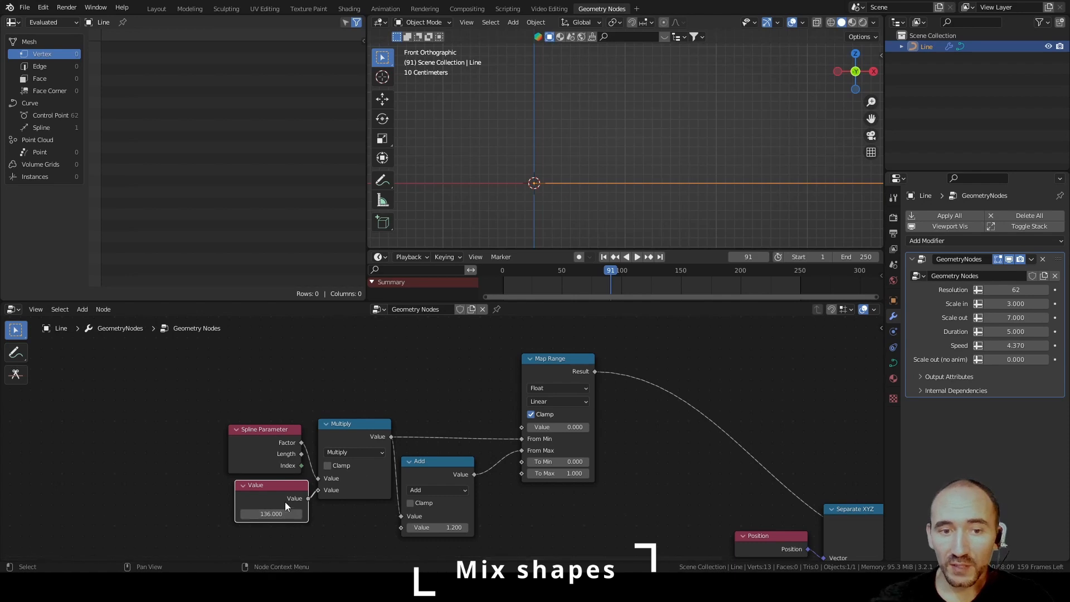
key(ctrl+s)
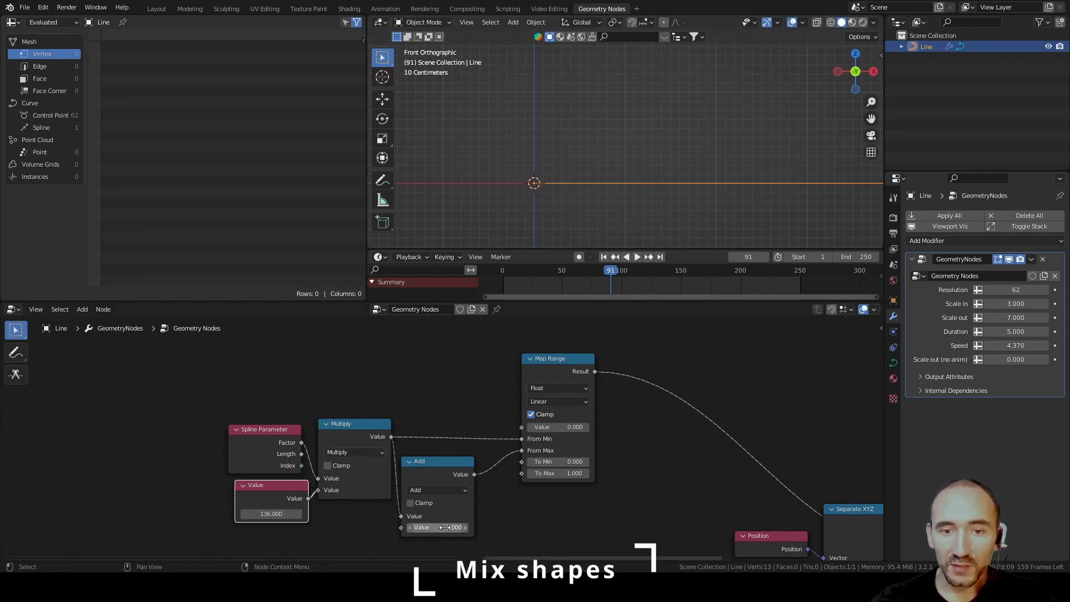
ctrl+drag(437, 527, 426, 527)
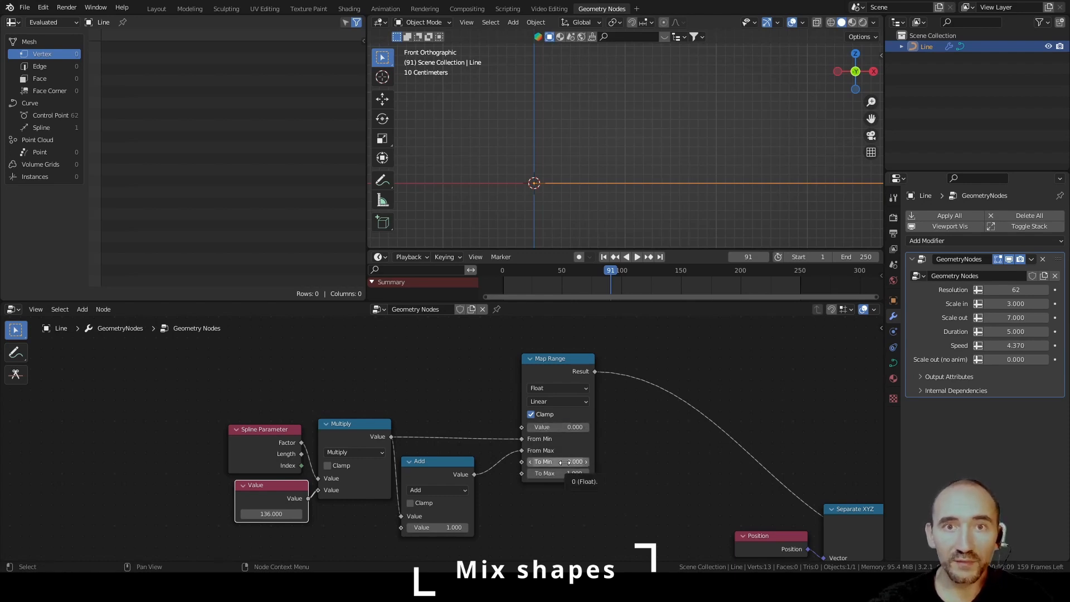
Try Map Range Values of 1, 2 and 5 to see how the step shifts along the line.
click(549, 427)
text(1)
key(Return)
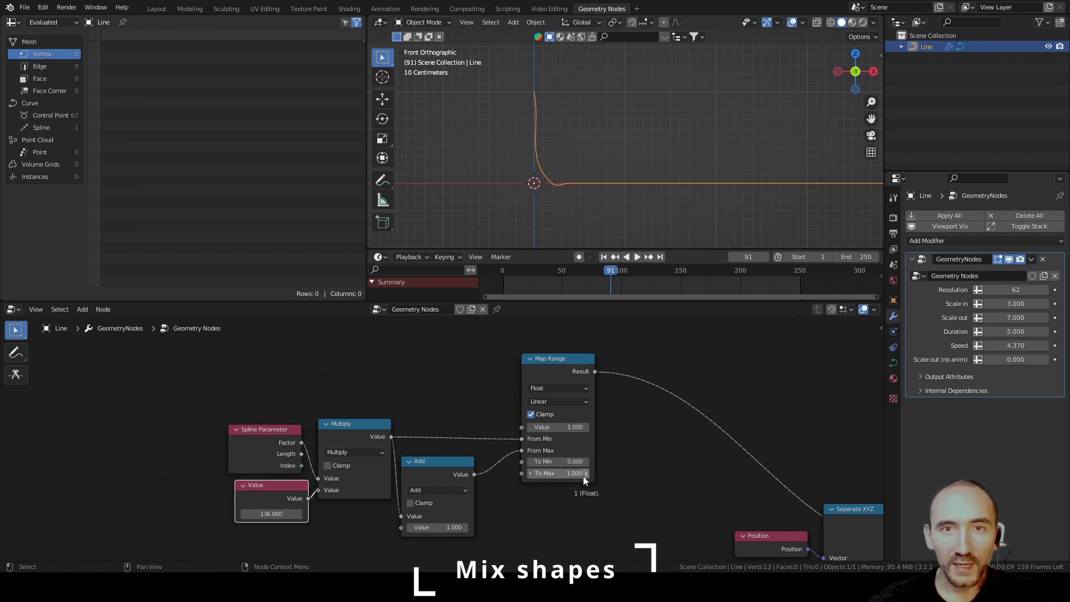
click(563, 429)
text(2)
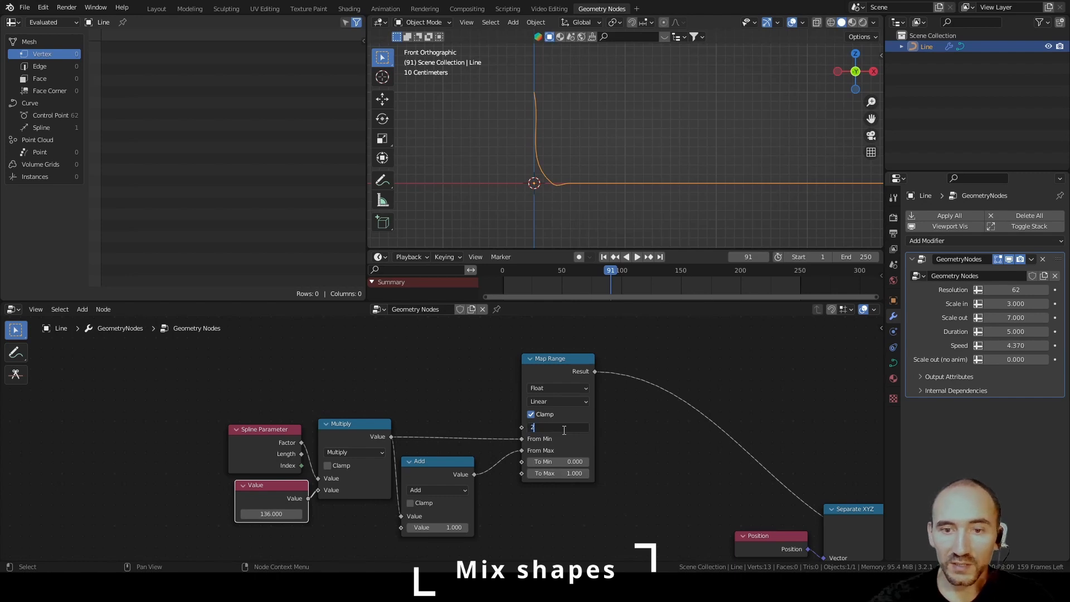
key(Return)
click(563, 429)
text(5)
key(Return)
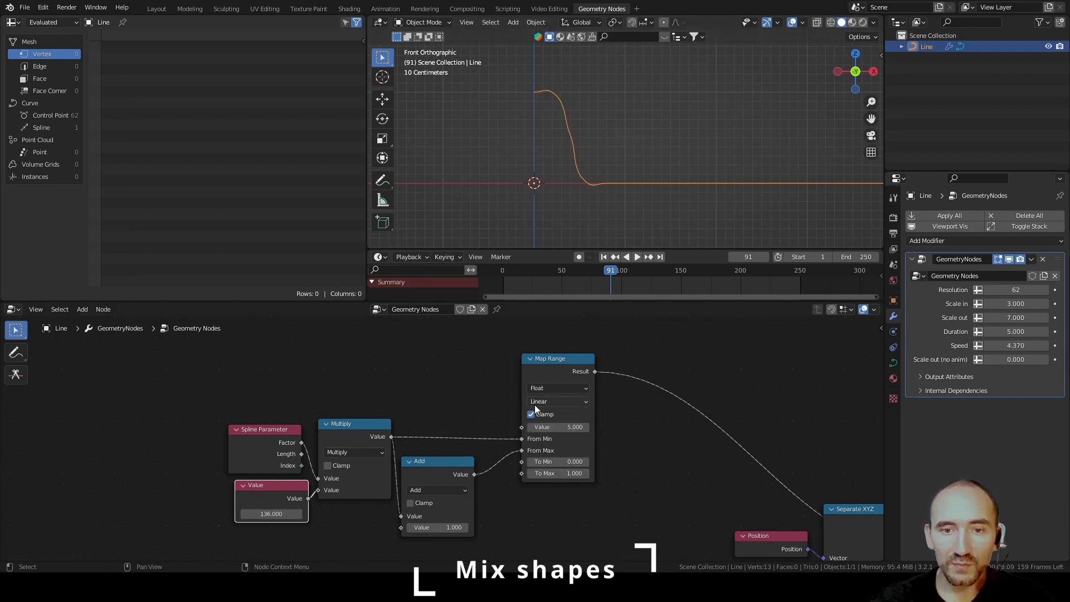
Increase Map Range's Value to 9.3 to push the step further along the line.
click(574, 427)
text(7.5)
key(Return)
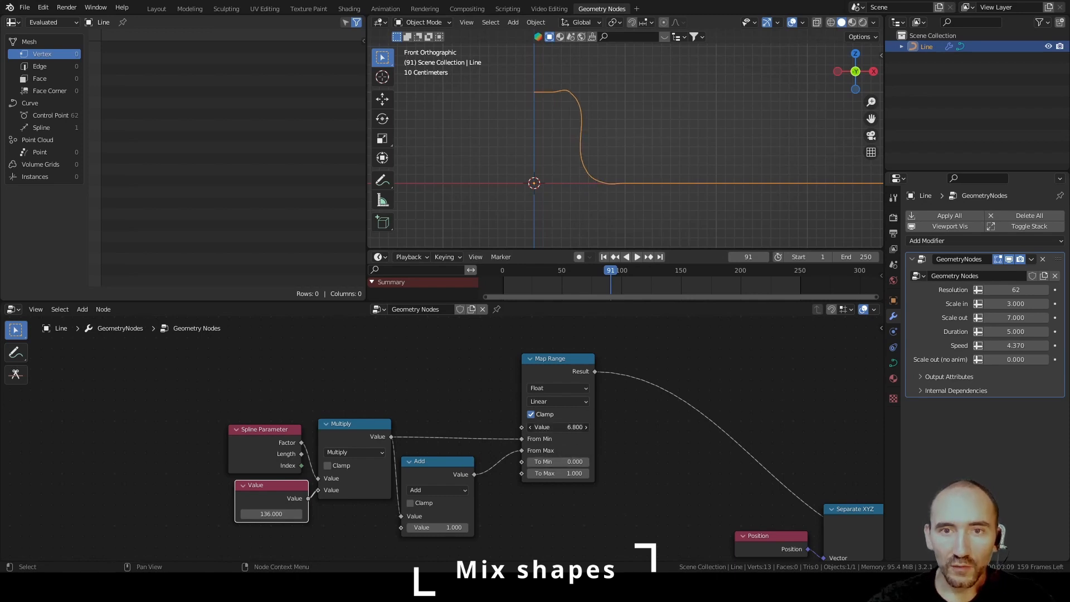
drag(558, 427, 569, 426)
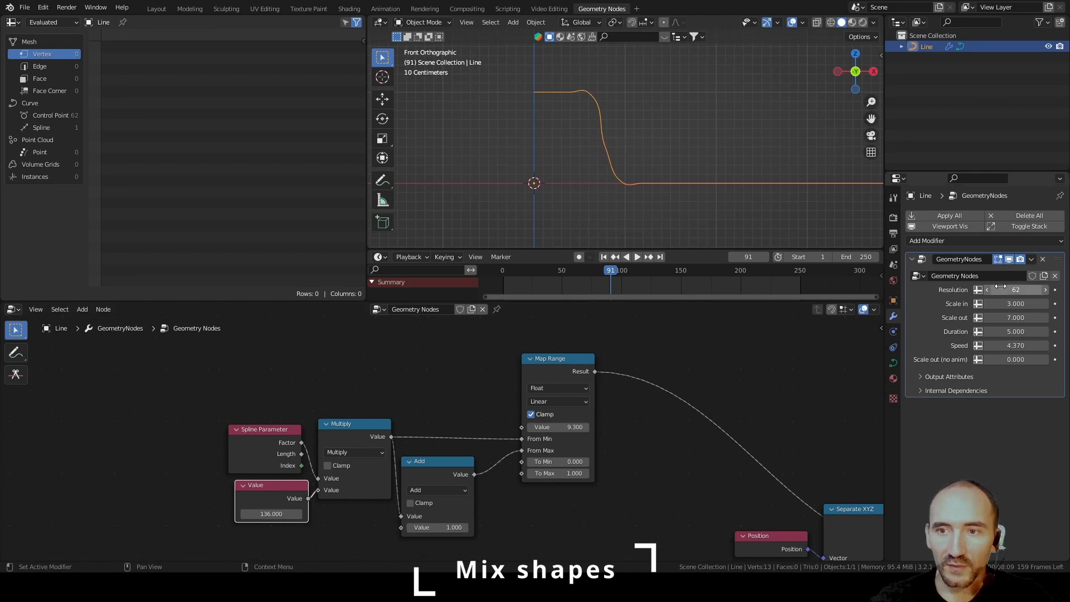
Raise the modifier's Resolution to 172 and the Add node's value to 5.7 to widen the falloff slope.
drag(1015, 290, 1055, 290)
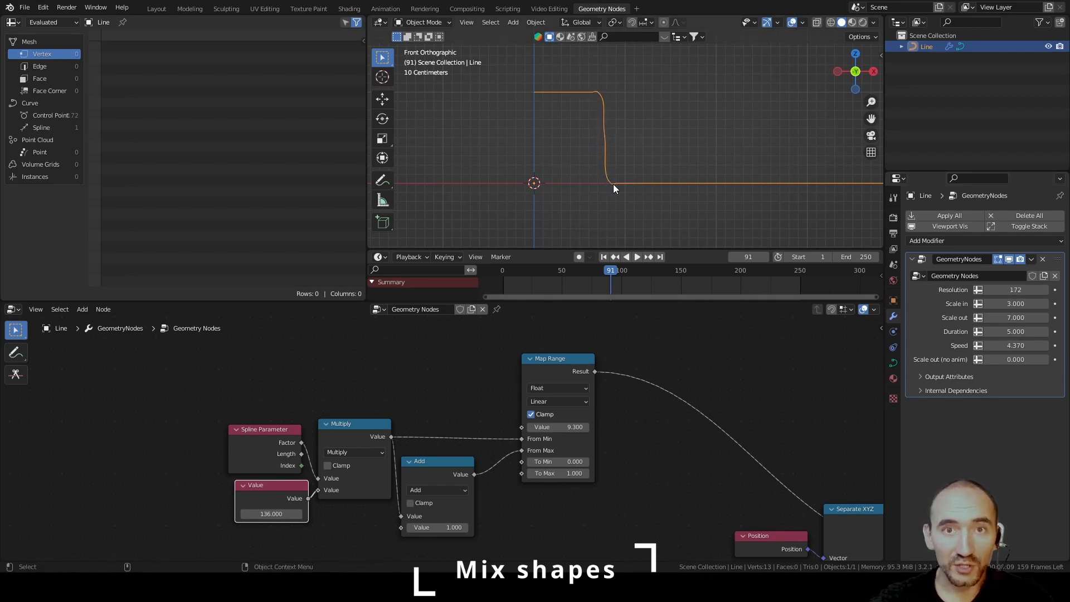
mouse_move(440, 527)
mouse_down()
mouse_move(462, 527)
mouse_move(445, 518)
mouse_up()
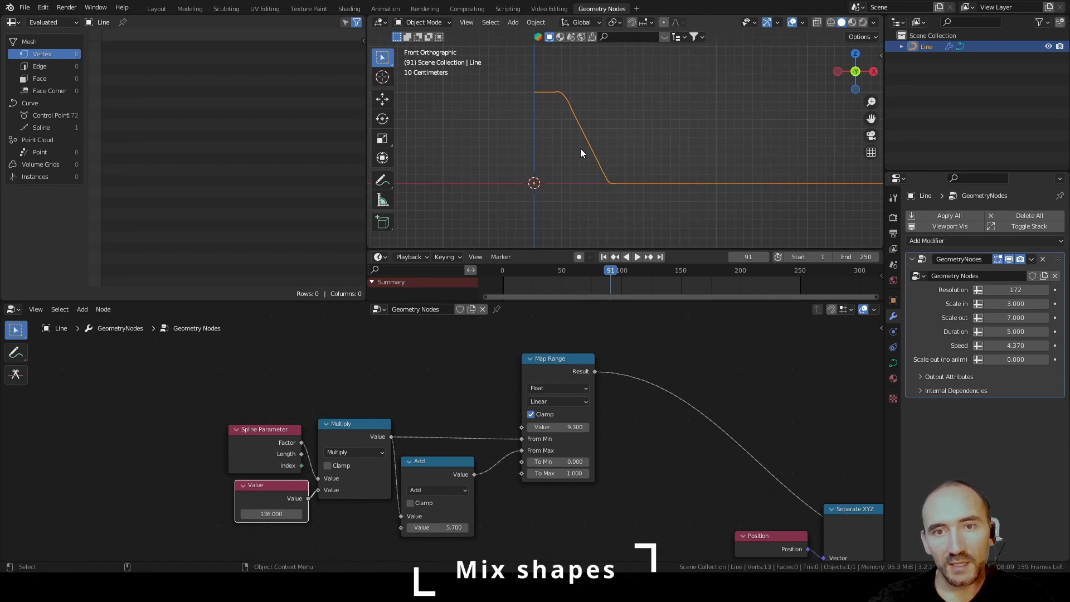
Increase Map Range's Value to 27.5 to move the step further along the line.
scroll(691, 175, down, 2)
shift+middle_drag(694, 161, 611, 166)
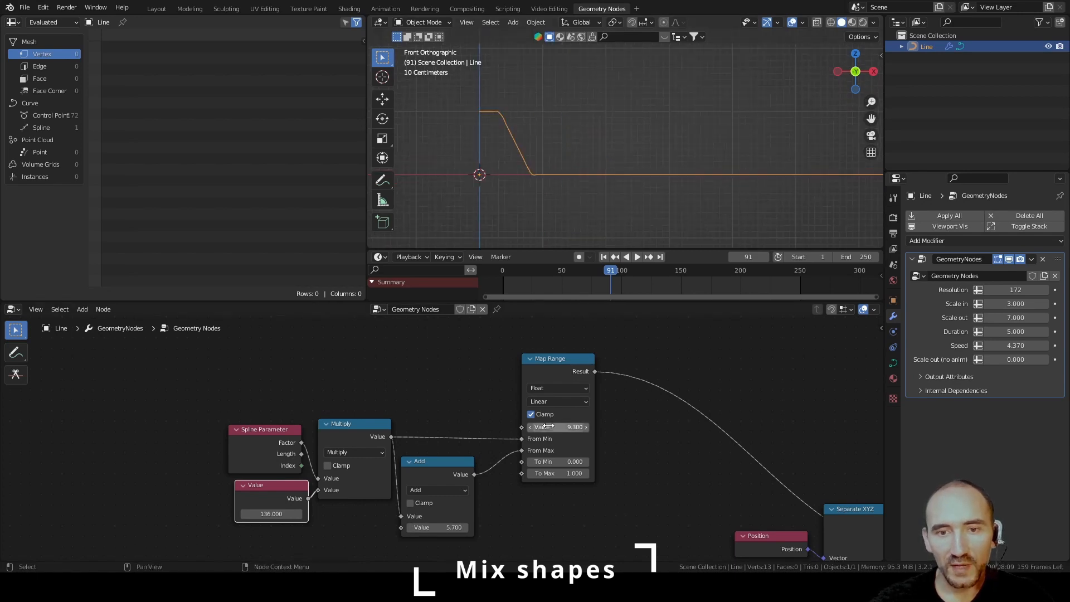
drag(551, 427, 640, 427)
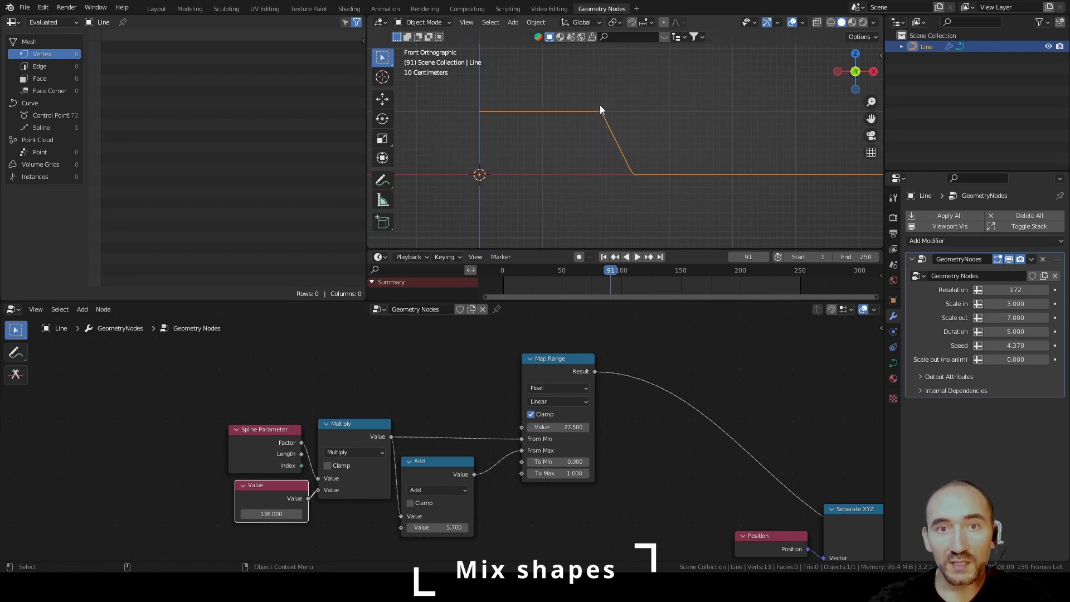
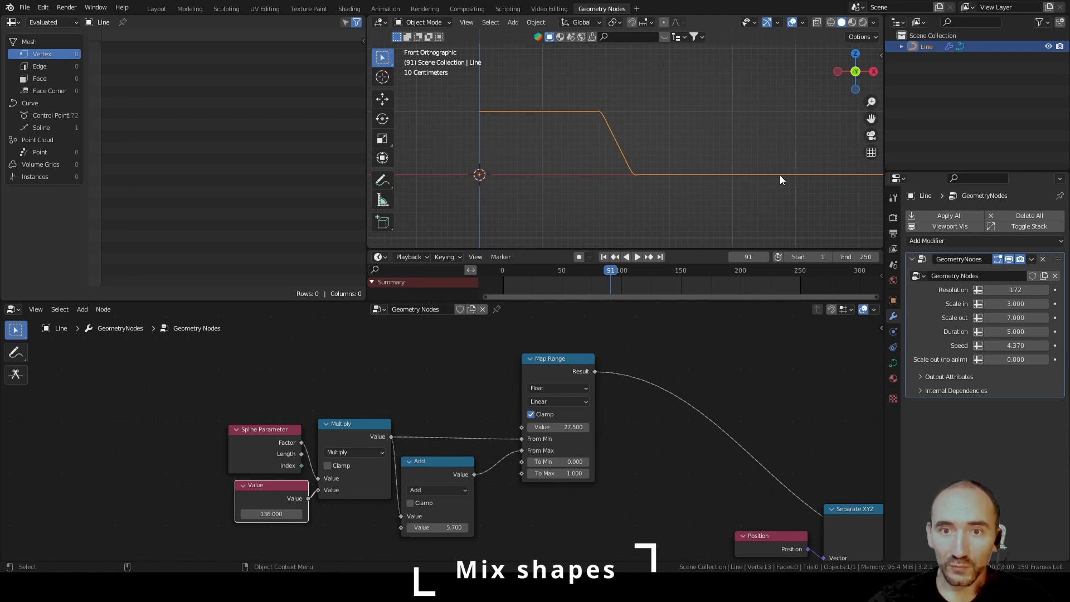
Shift the Add node aside, then set the Value node to 171.8 and Map Range's Value to 27.8.
drag(437, 461, 461, 455)
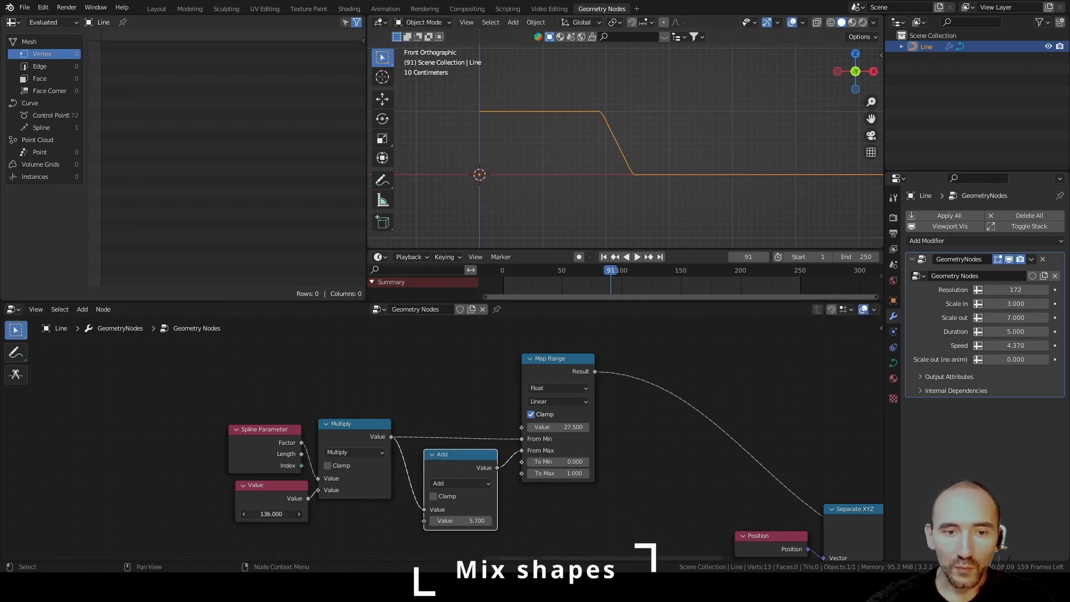
drag(270, 514, 340, 514)
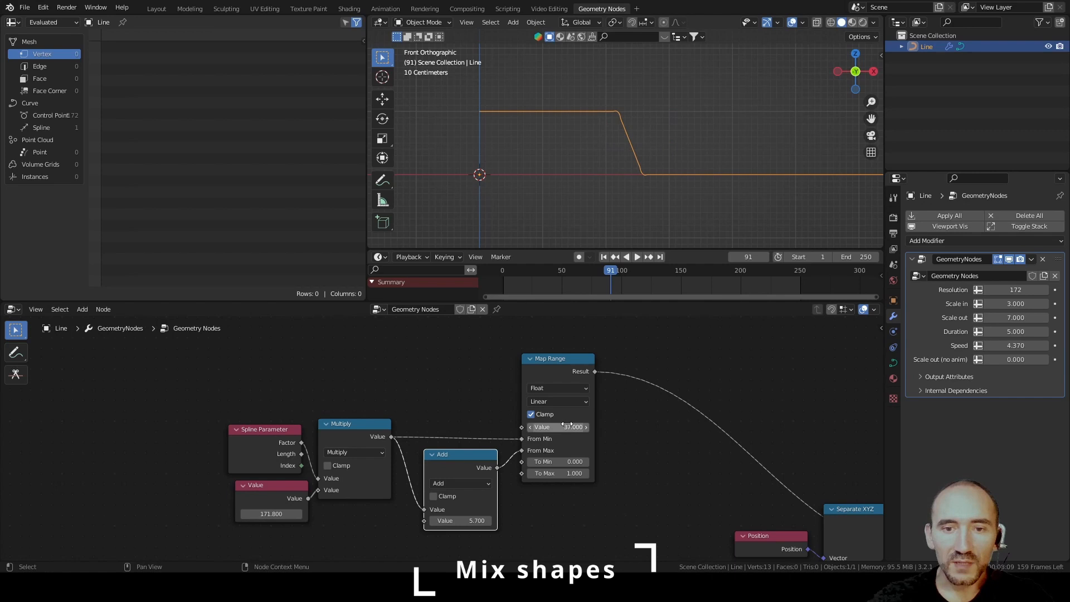
mouse_move(565, 426)
mouse_down()
mouse_move(542, 427)
mouse_move(575, 426)
mouse_move(547, 427)
mouse_move(574, 427)
mouse_move(557, 427)
mouse_up()
Switch Map Range's interpolation to Smooth Step and save the file.
click(560, 402)
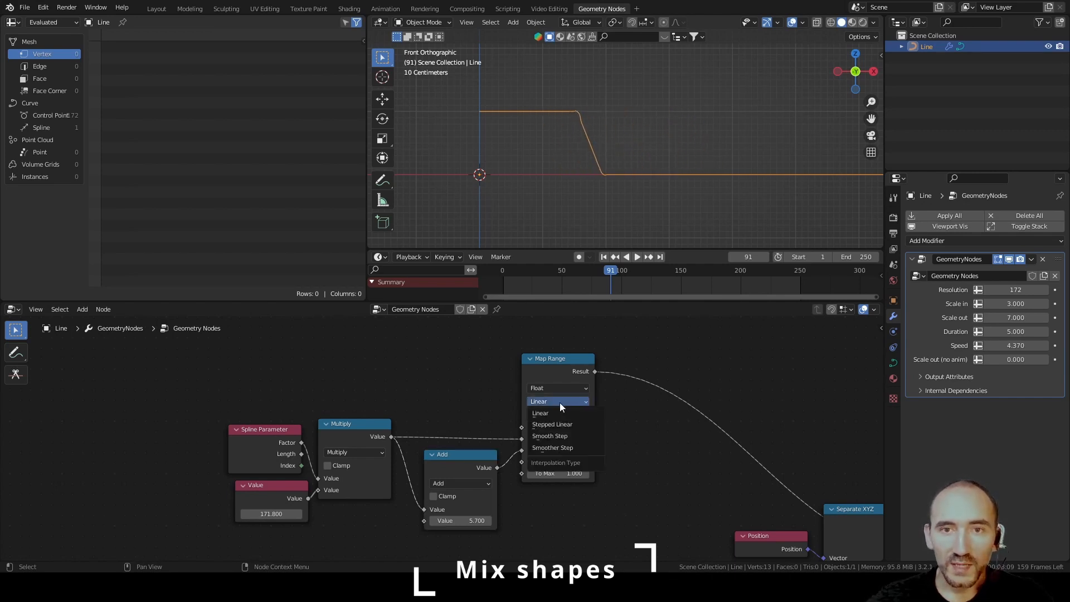
click(560, 439)
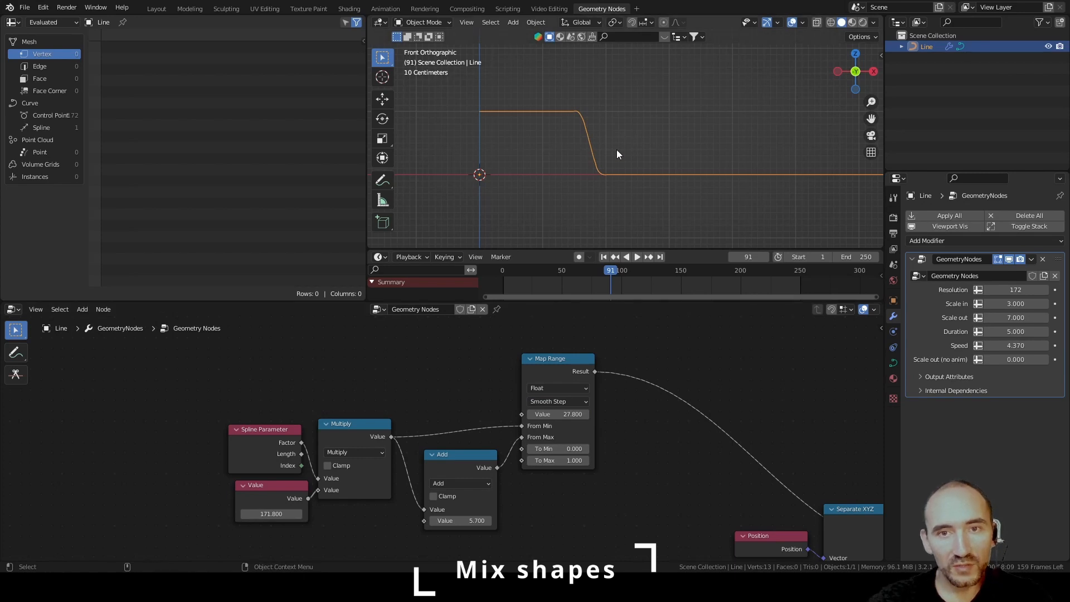
key(ctrl+s)
Add a Group Input node above the Spline Parameter node.
scroll(382, 373, down, 2)
middle_drag(383, 373, 386, 403)
key(F3)
text(grou in)
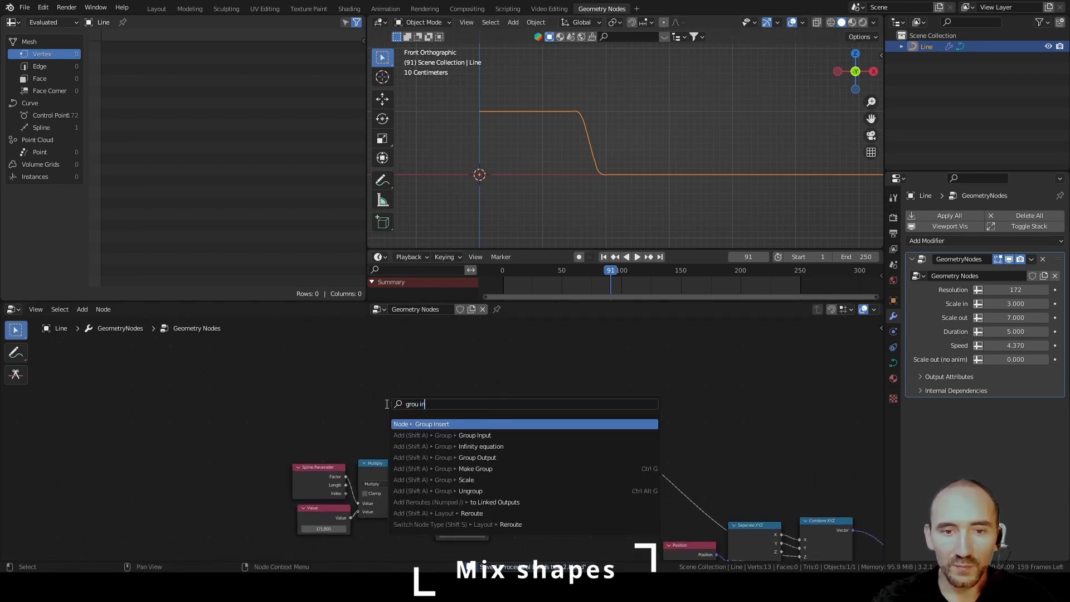
click(438, 435)
click(291, 372)
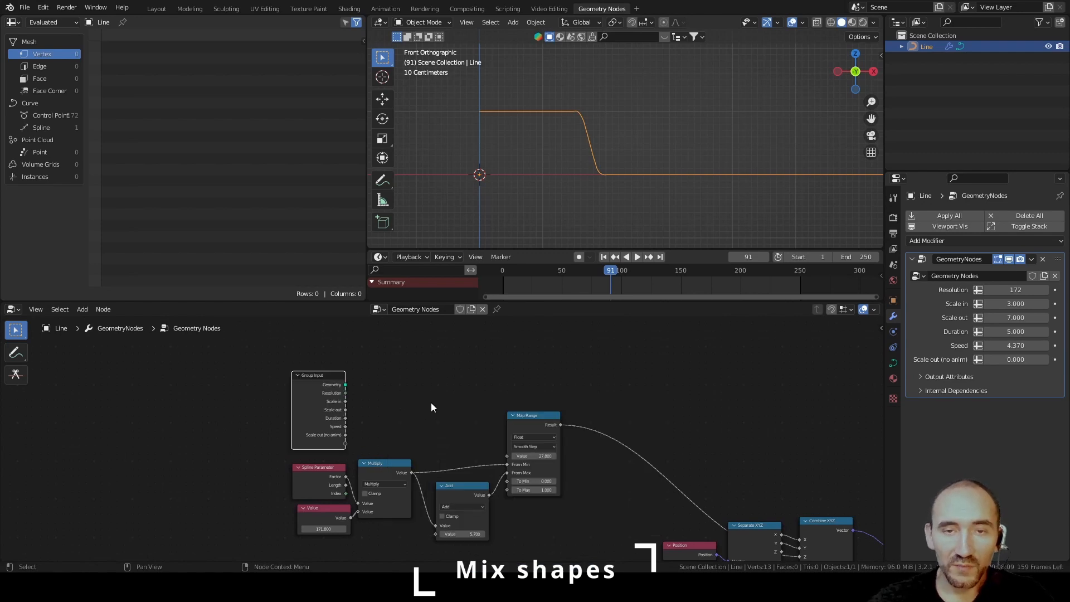
Duplicate the Map Range node beside Group Input and set the copy's interpolation to Linear.
scroll(431, 407, up, 1)
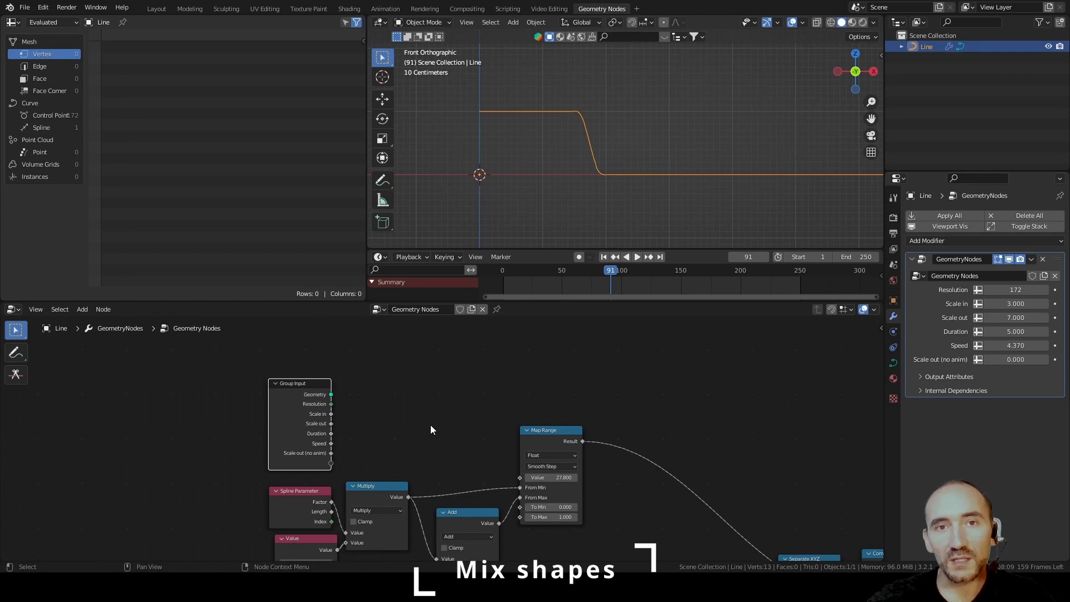
click(539, 437)
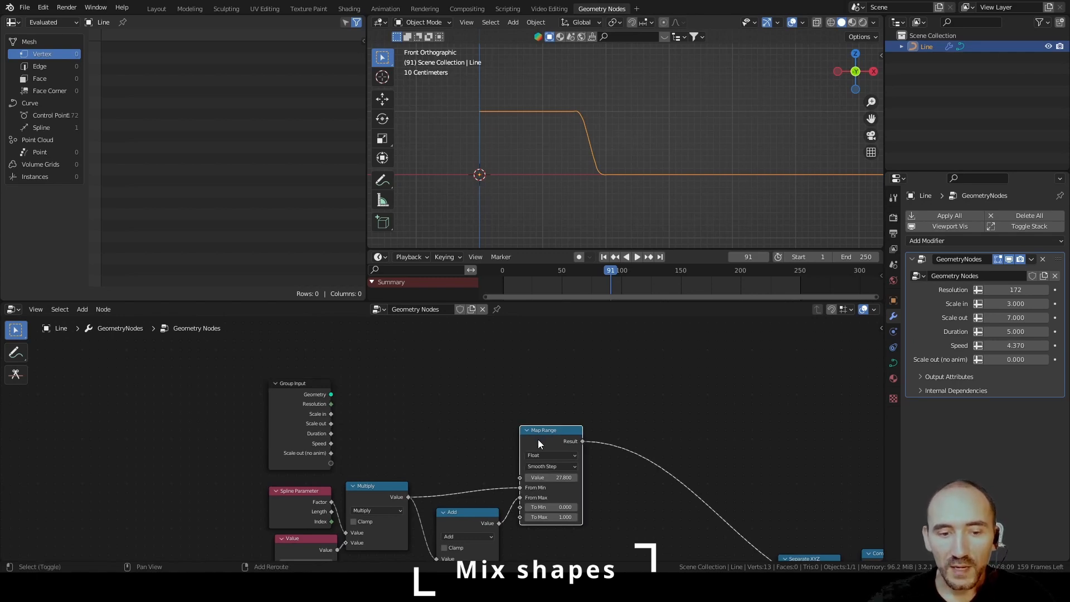
key(shift+d)
click(420, 374)
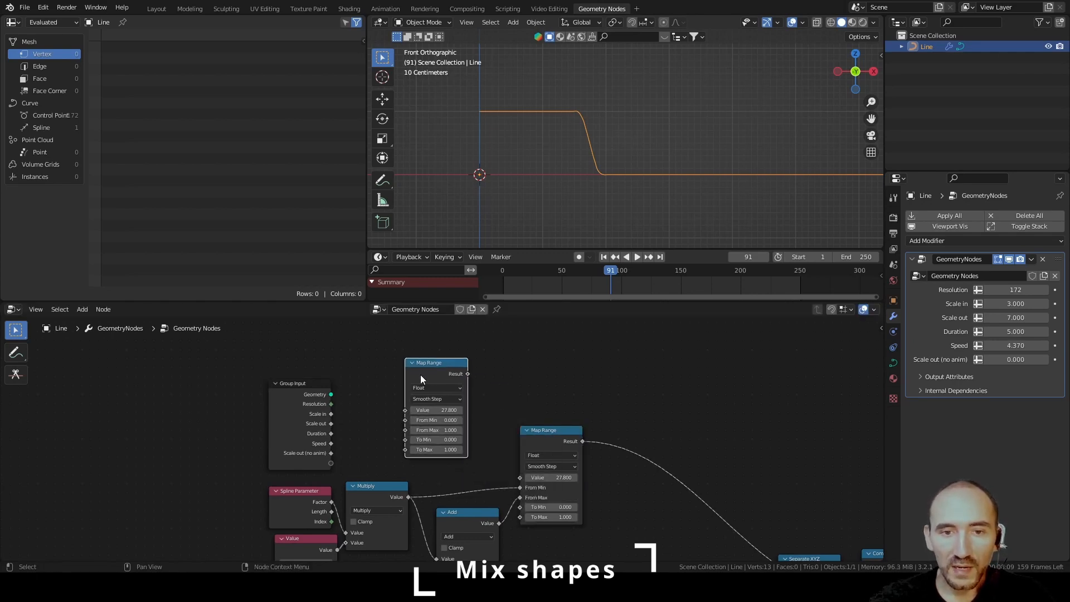
click(440, 398)
click(440, 413)
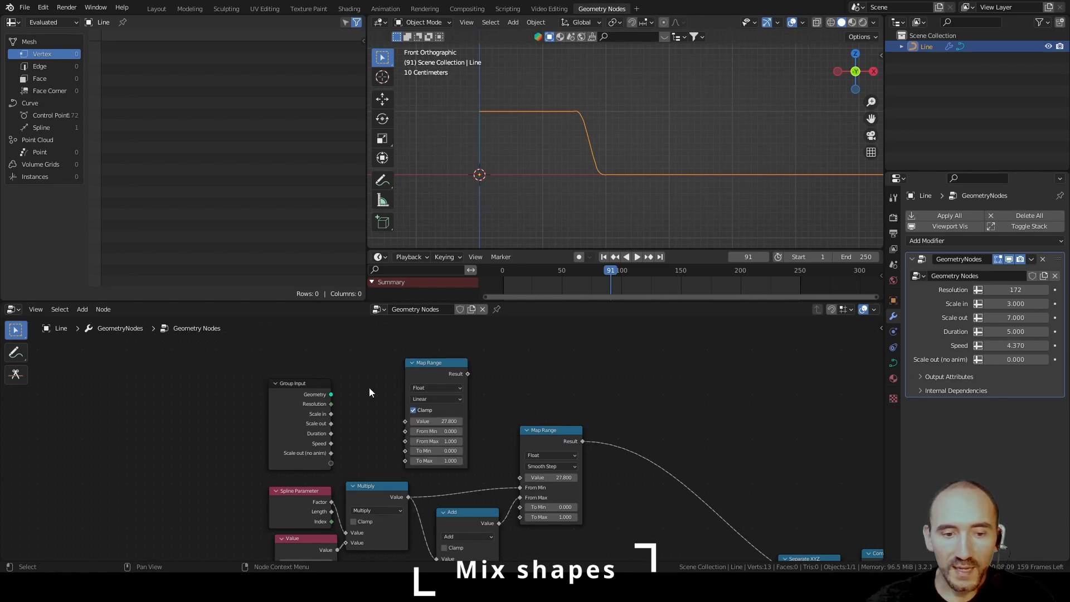
Add a Scene Time node above Group Input and connect its Seconds to the Linear Map Range's Value.
key(F3)
text(time)
key(Return)
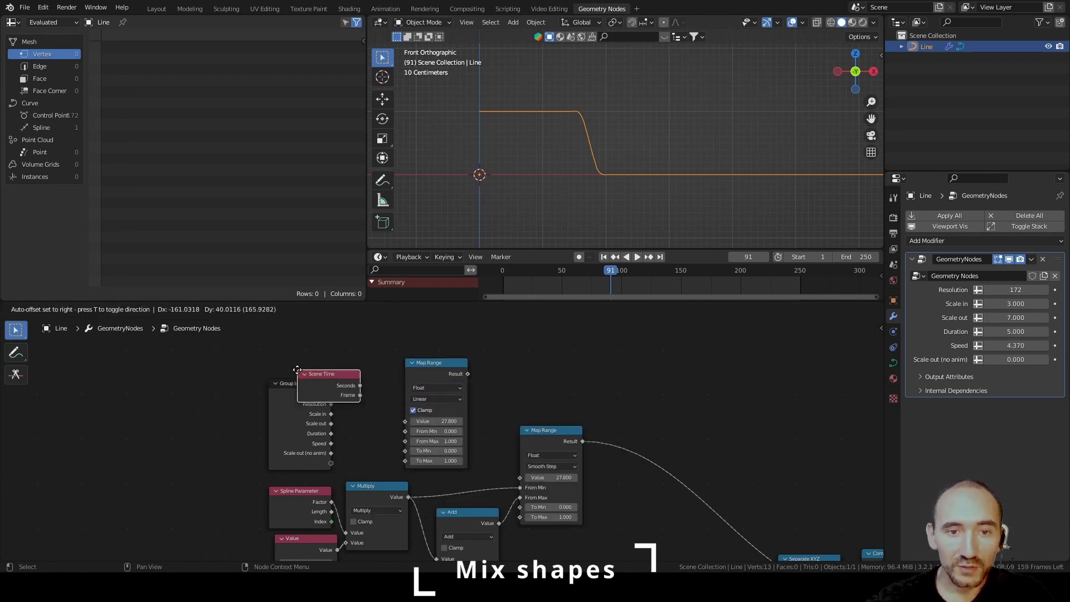
click(271, 369)
drag(333, 381, 406, 449)
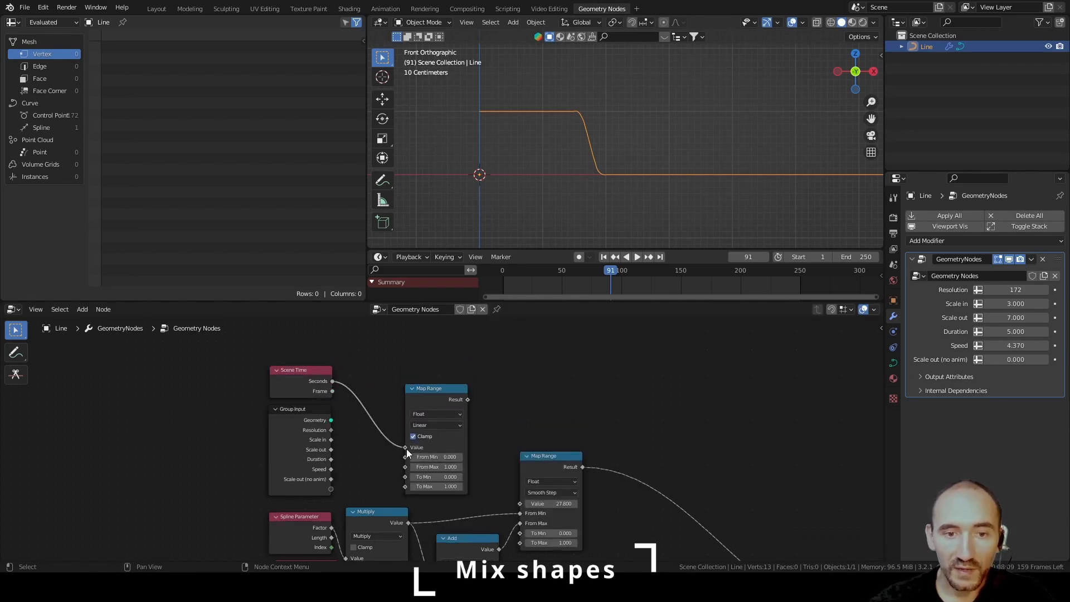
Connect Group Input's Duration to the Linear Map Range's From Max and the Value node to its To Max.
scroll(407, 450, up, 2)
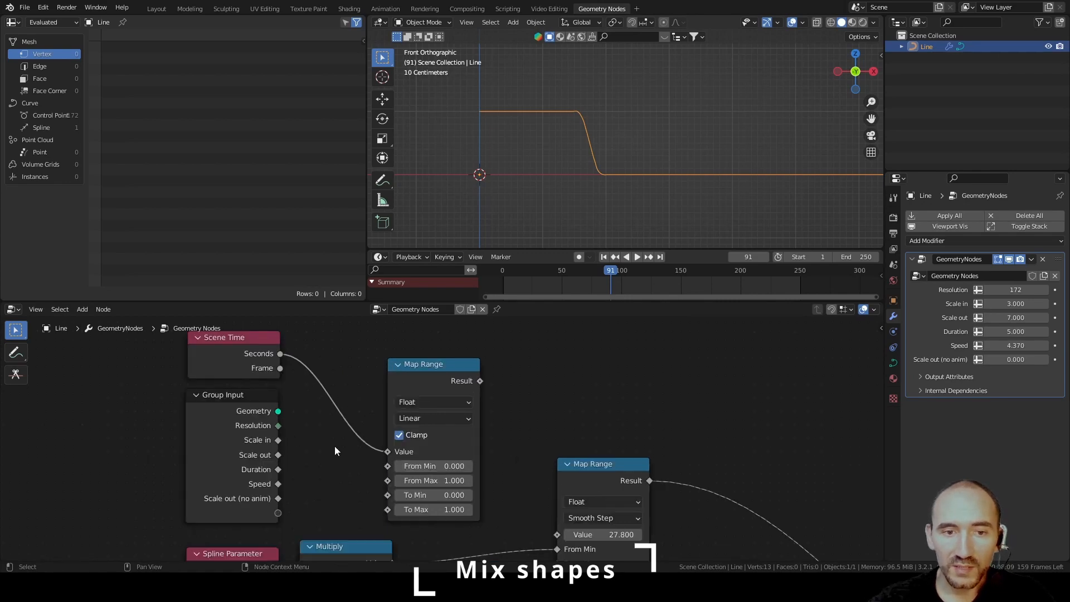
drag(278, 469, 388, 480)
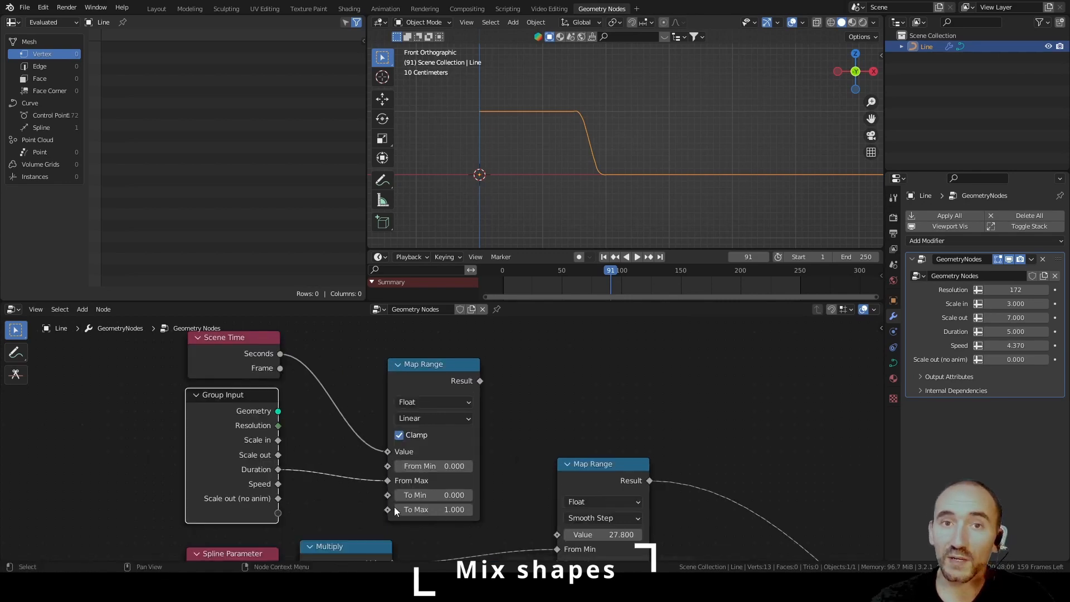
scroll(442, 443, down, 1)
middle_drag(473, 477, 445, 423)
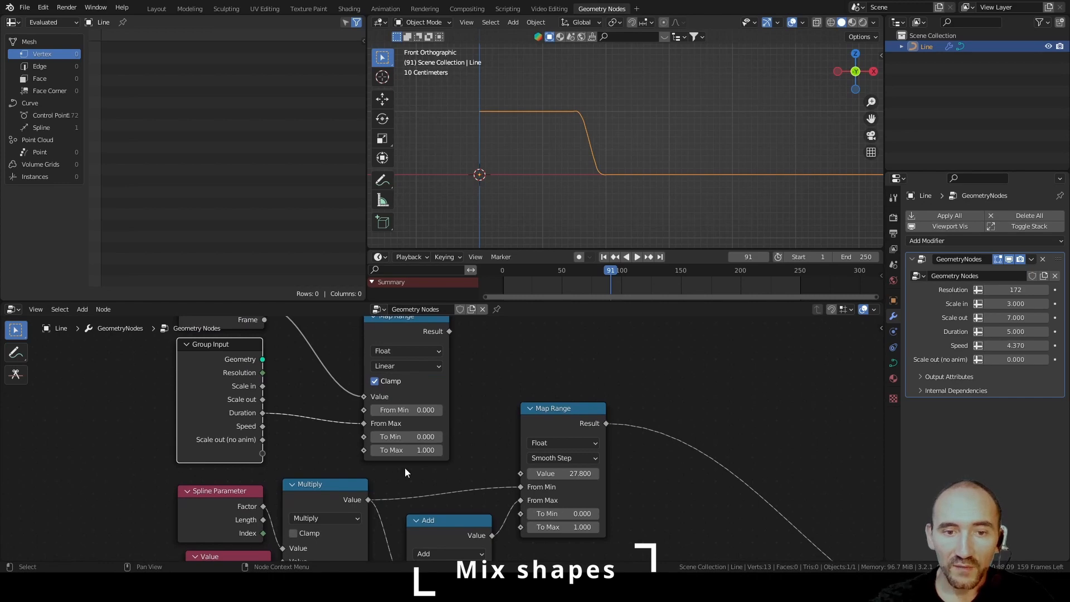
scroll(397, 454, down, 1)
middle_drag(259, 479, 359, 413)
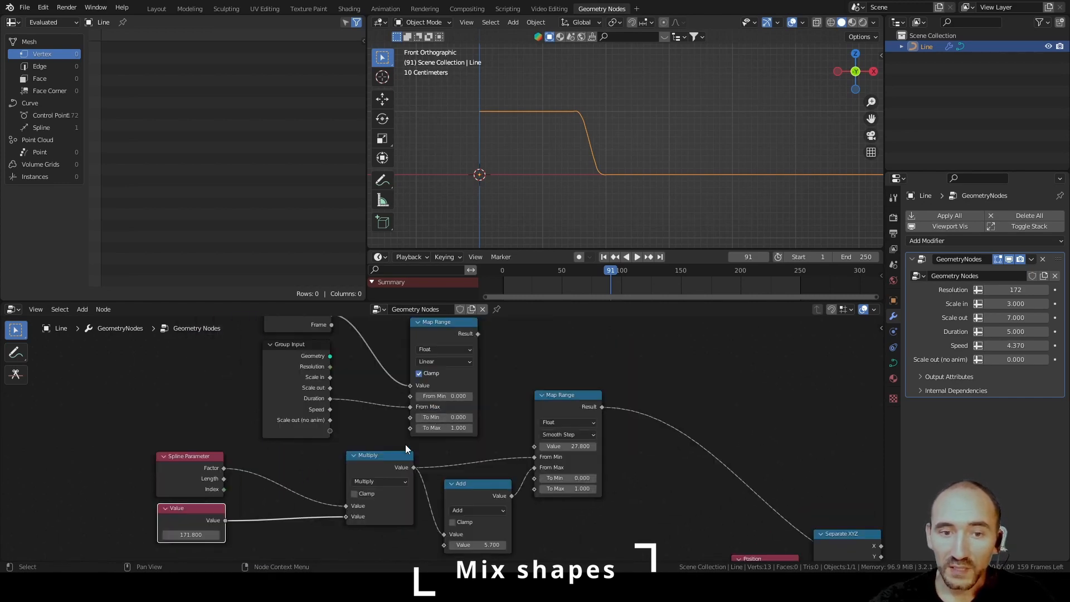
mouse_move(390, 443)
mouse_down()
mouse_move(286, 449)
mouse_move(387, 454)
mouse_up()
drag(225, 519, 408, 426)
drag(410, 427, 410, 428)
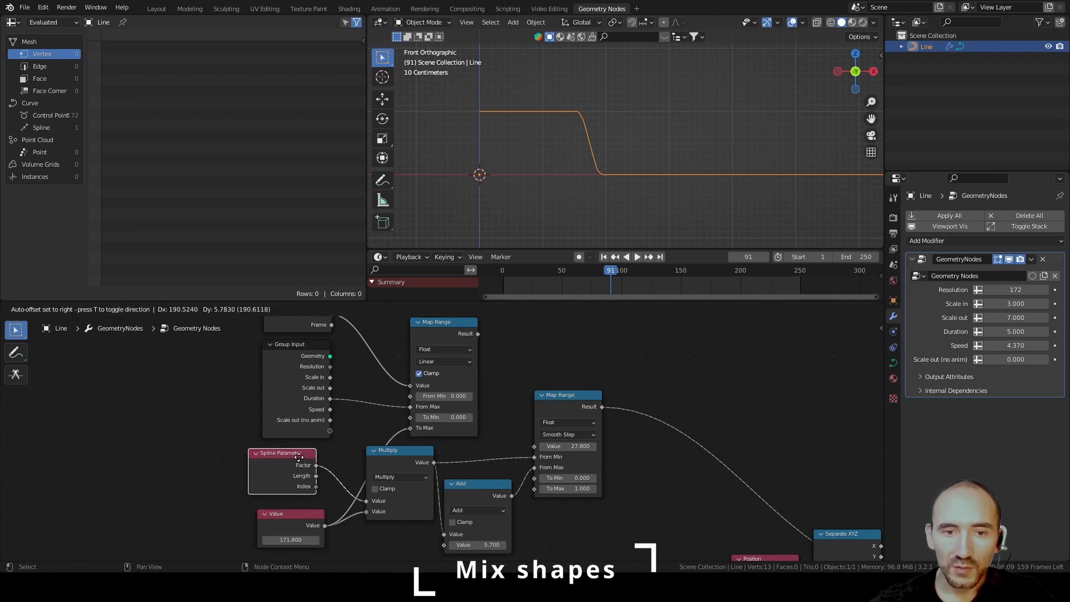
Collapse the Multiply node and tidy it with the Spline Parameter and Value nodes below Group Input.
drag(295, 456, 301, 454)
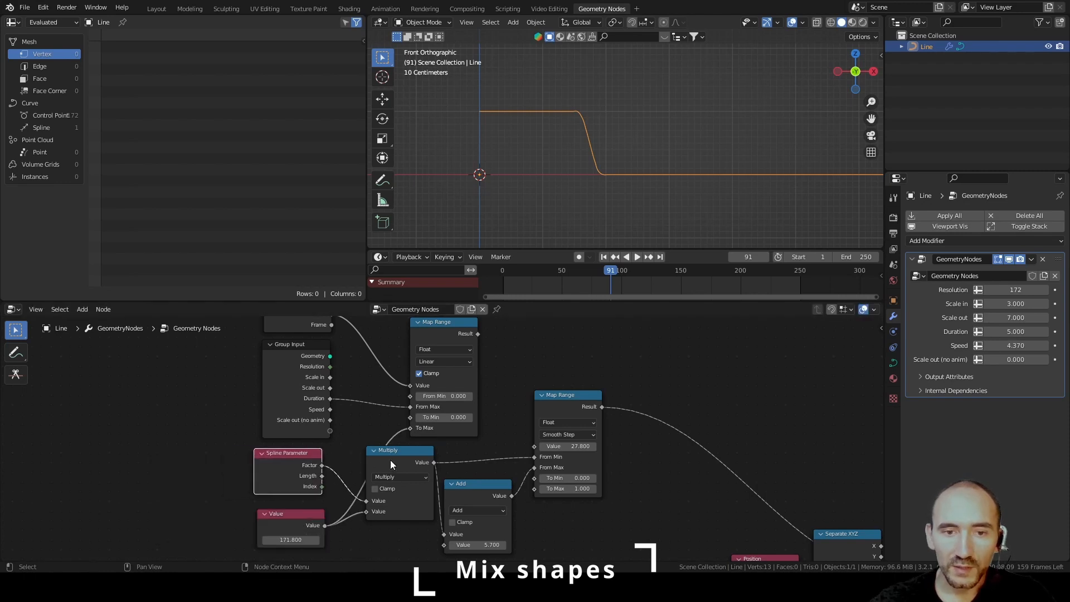
click(378, 452)
click(373, 450)
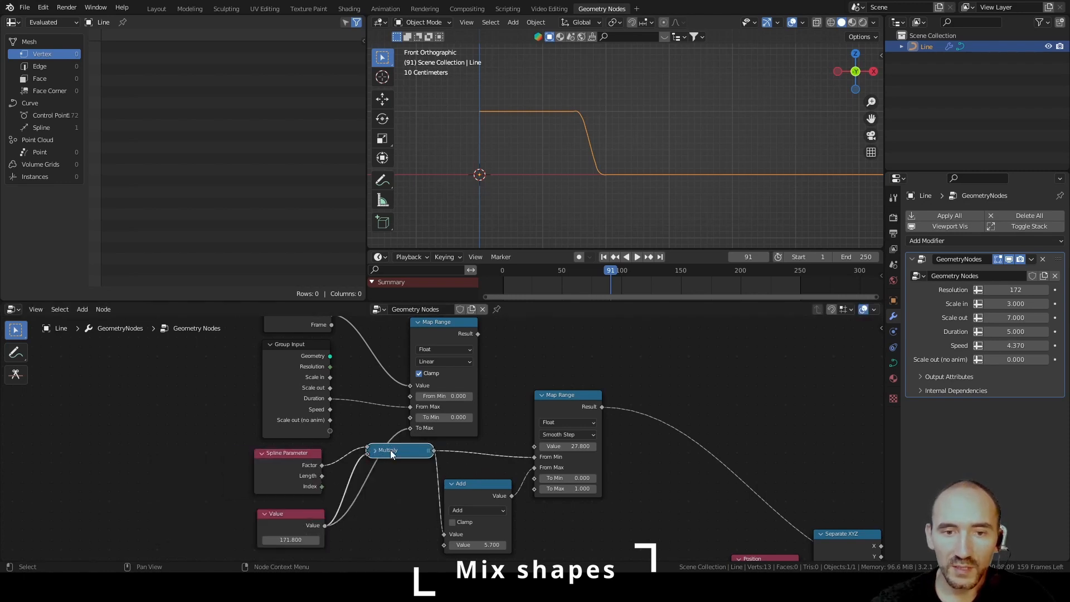
drag(390, 452, 395, 477)
drag(288, 520, 290, 502)
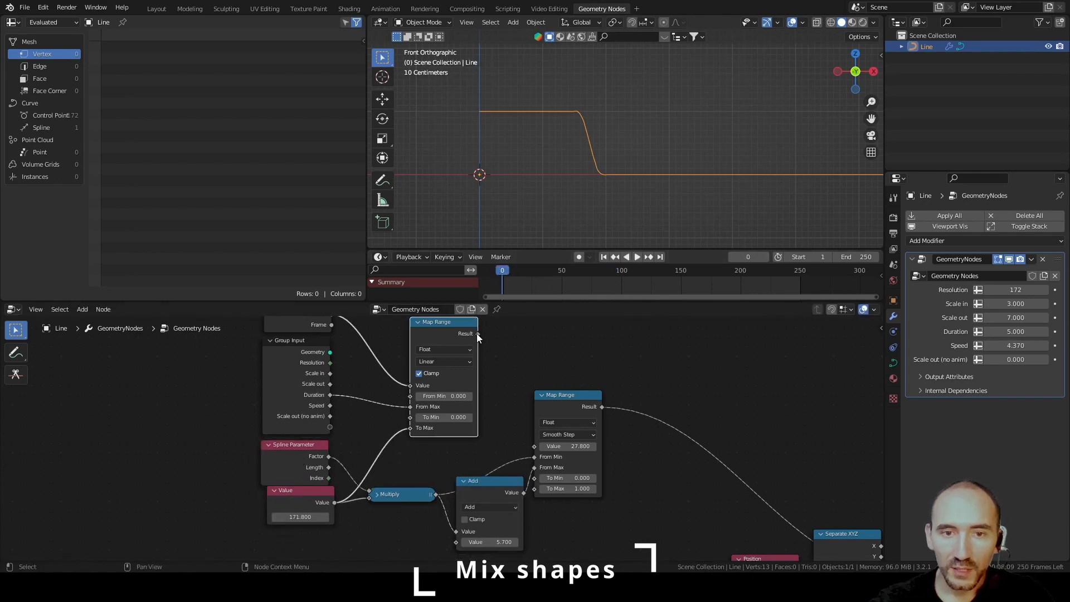
Feed the Linear Map Range's Result into the Smooth Step Map Range's Value and preview the animation, returning to frame 0.
drag(477, 333, 533, 446)
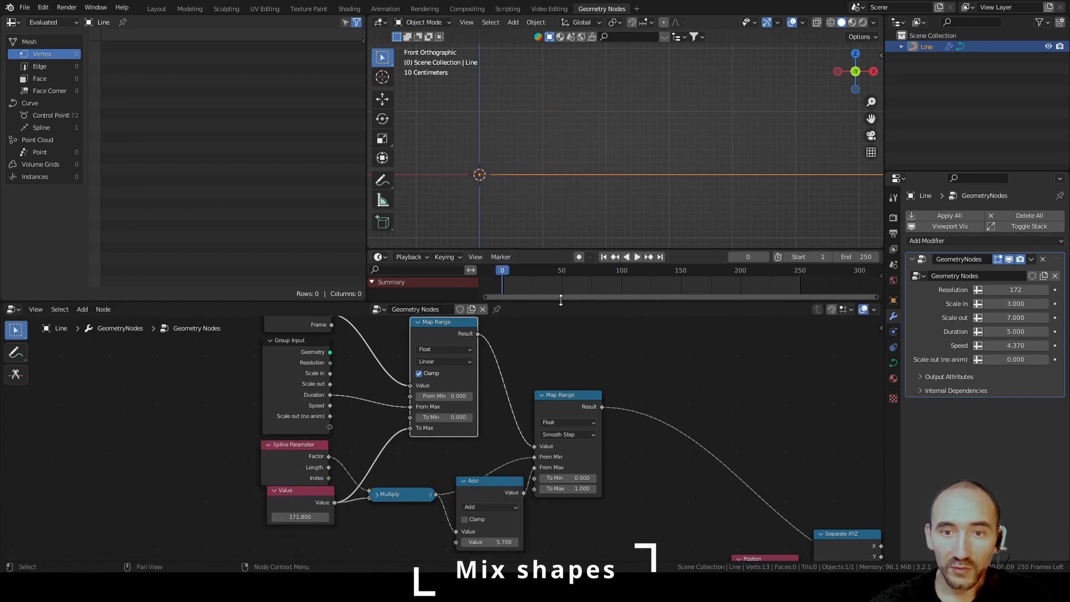
key(space)
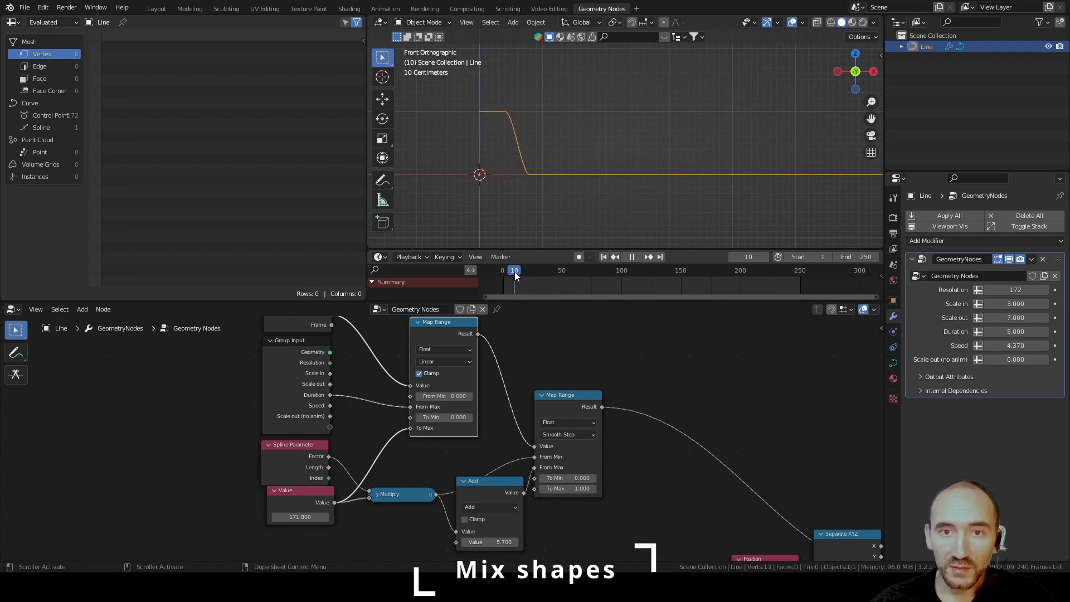
drag(514, 271, 681, 272)
scroll(737, 163, down, 2)
key(Home)
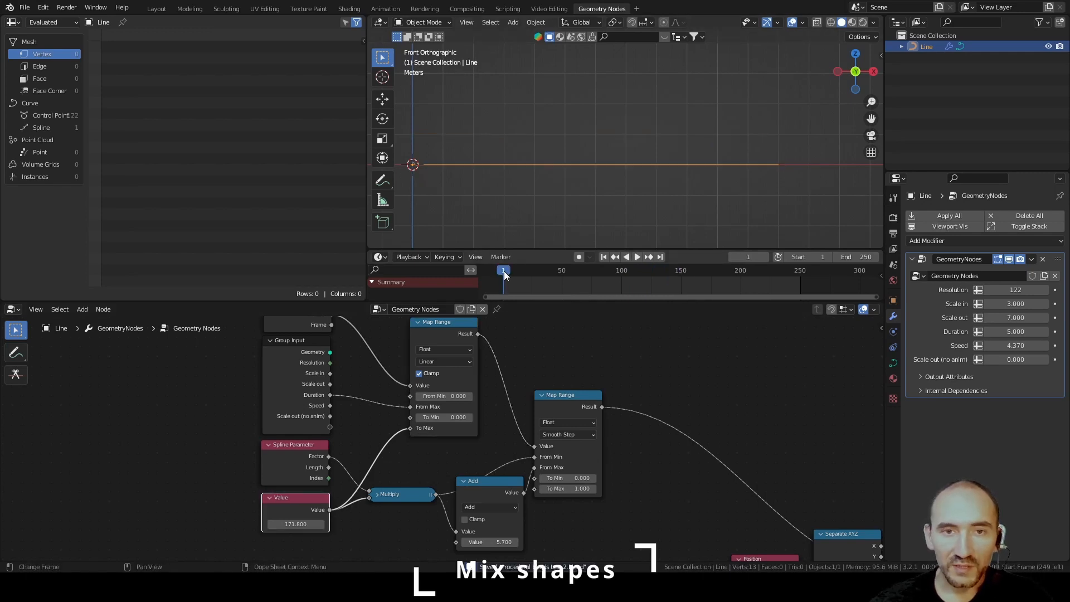
drag(503, 271, 503, 271)
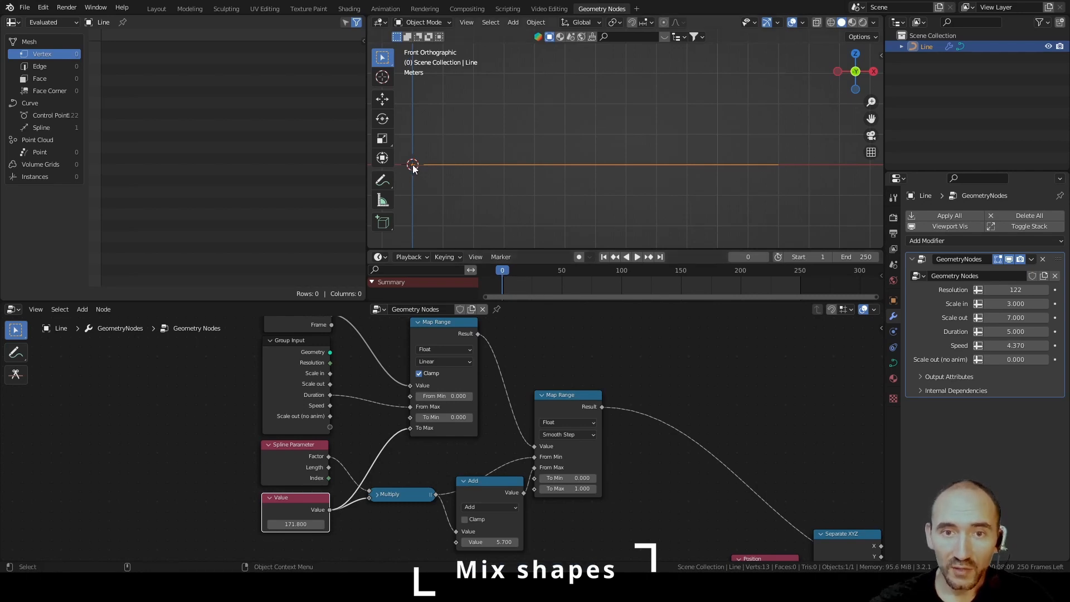
Invert the Smooth Step Map Range by setting To Min to 1 and To Max to 0.
click(568, 478)
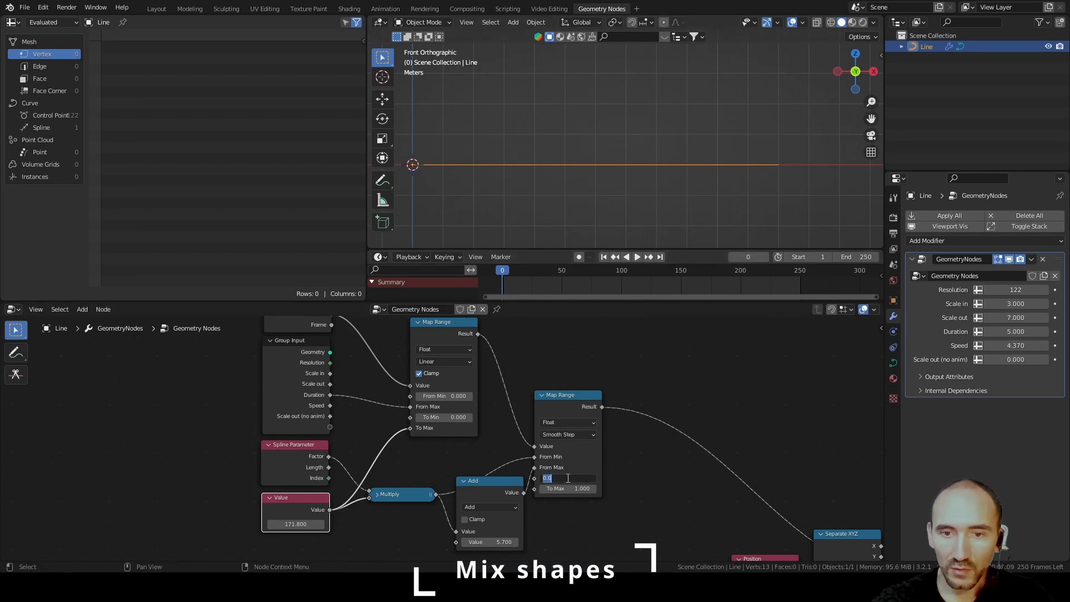
text(1)
key(Tab)
text(0)
key(Return)
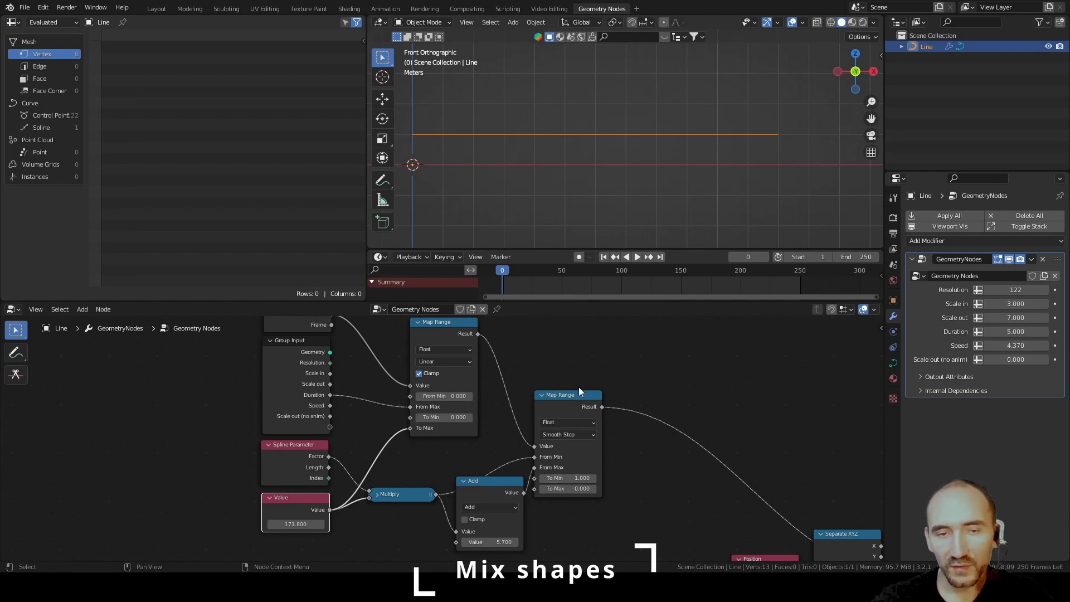
Scrub the timeline to frame 150 and lower the Value node to 31, saving the file along the way.
drag(501, 272, 681, 269)
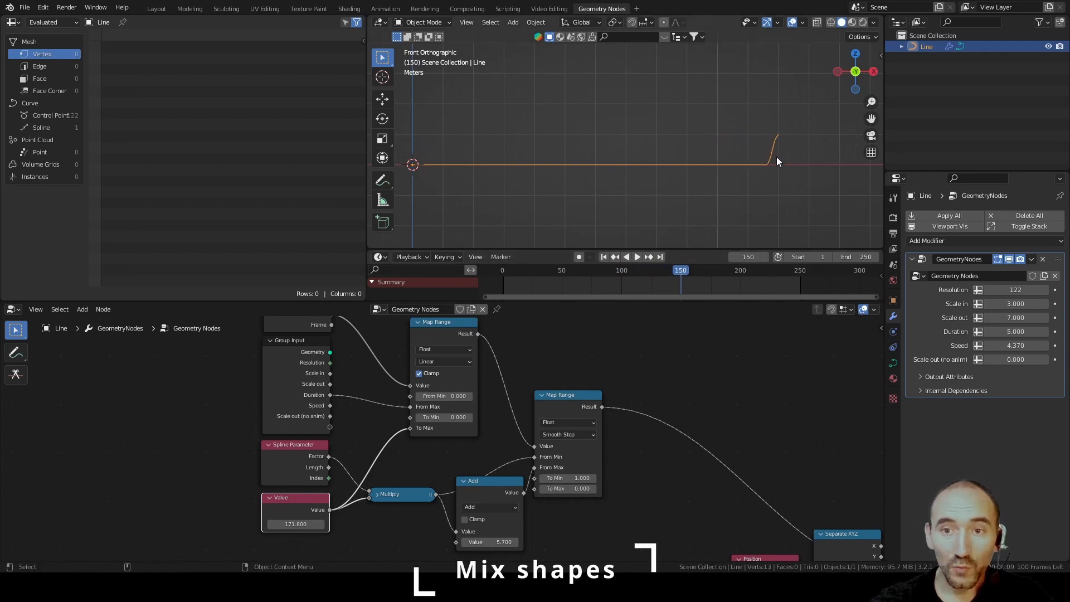
key(ctrl+s)
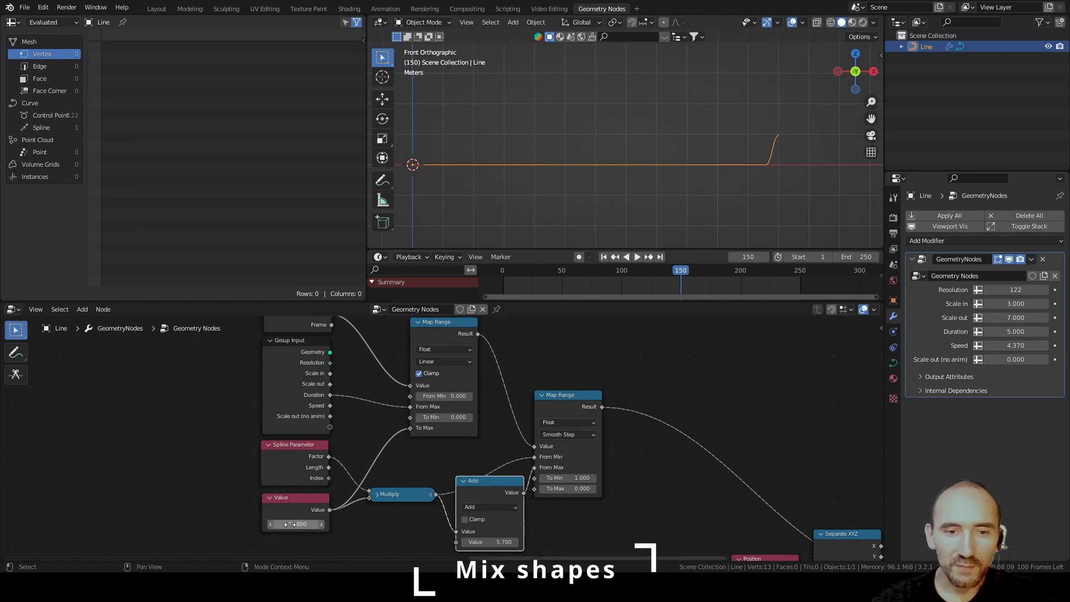
drag(295, 524, 220, 524)
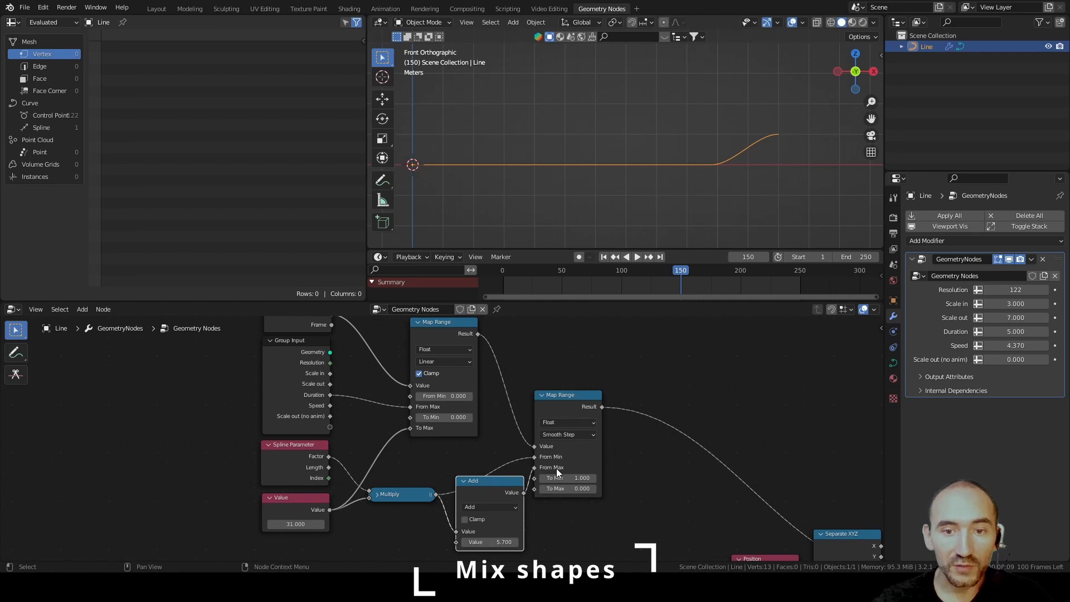
Move Multiply up, then duplicate the Value node below the original and copy the Add node's 5.7 into it.
drag(411, 493, 421, 465)
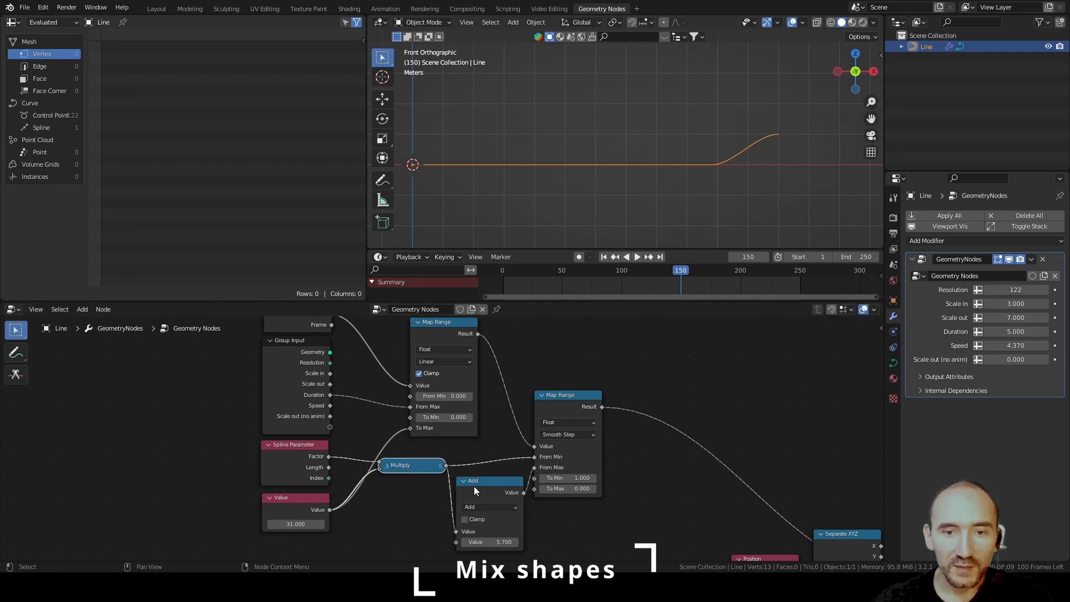
middle_drag(474, 487, 467, 439)
click(314, 465)
key(shift+d)
click(315, 508)
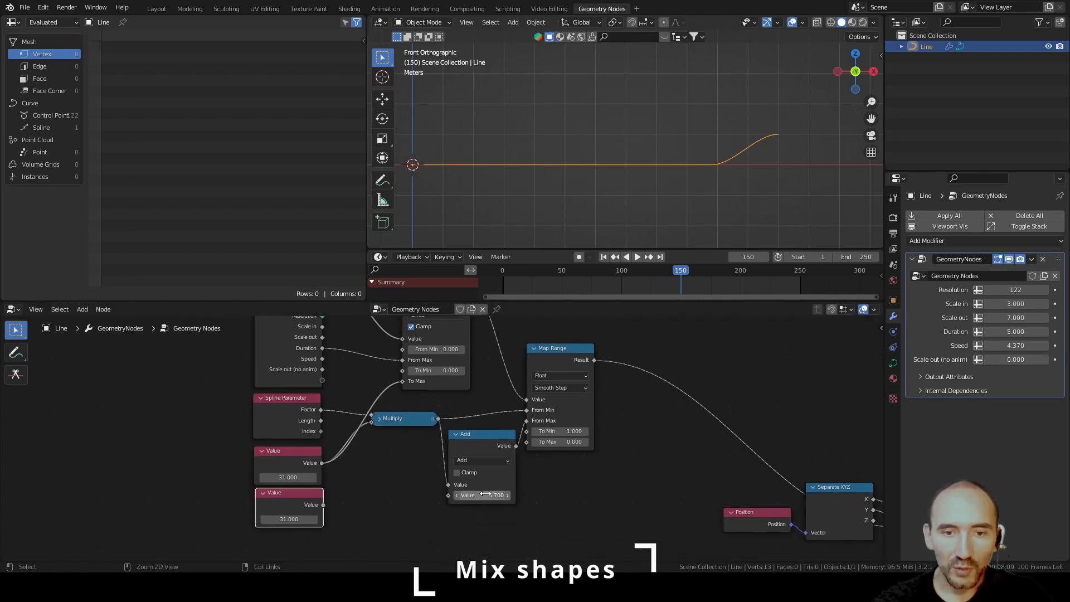
key(ctrl+c)
key(ctrl+v)
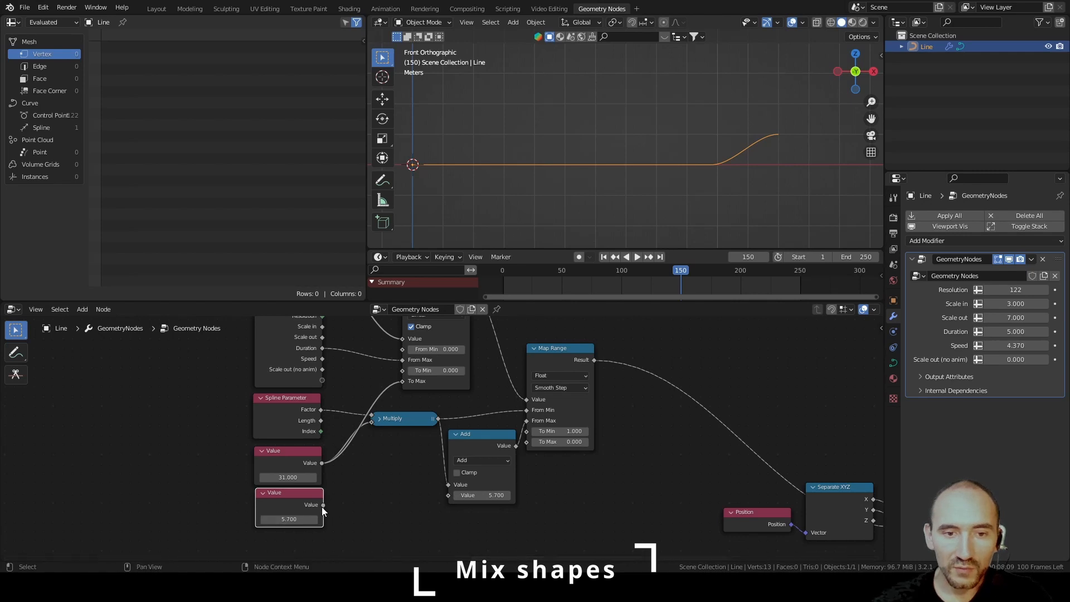
Connect the 5.7 Value node to the Add node's second input, collapse Add and move it slightly down.
drag(322, 504, 448, 495)
click(455, 434)
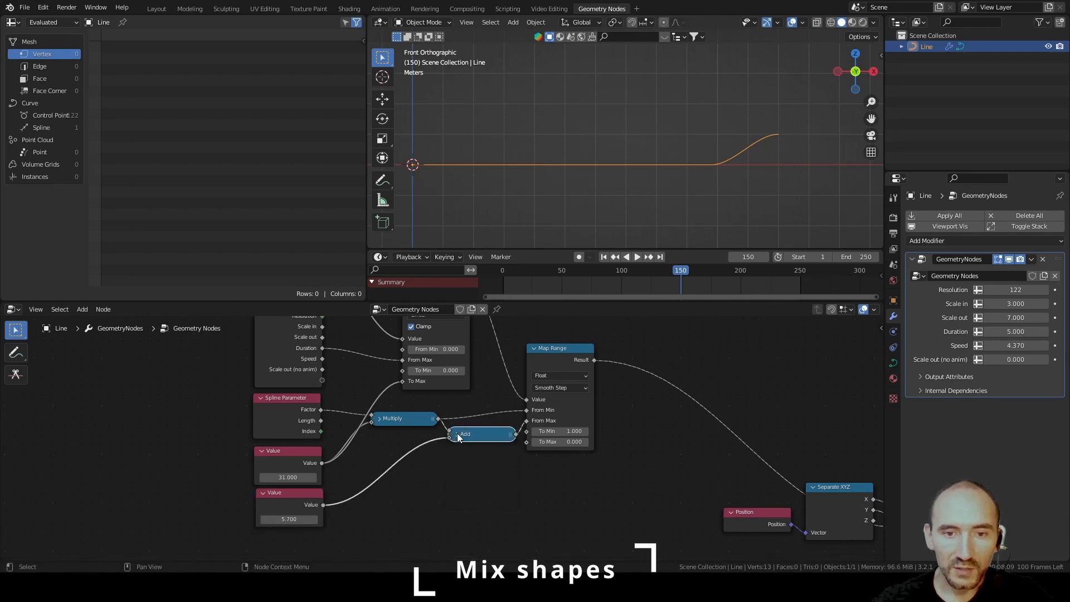
drag(478, 435, 480, 447)
Duplicate the collapsed Add node and insert it between the 31 Value node and the Linear Map Range's To Max.
key(shift+d)
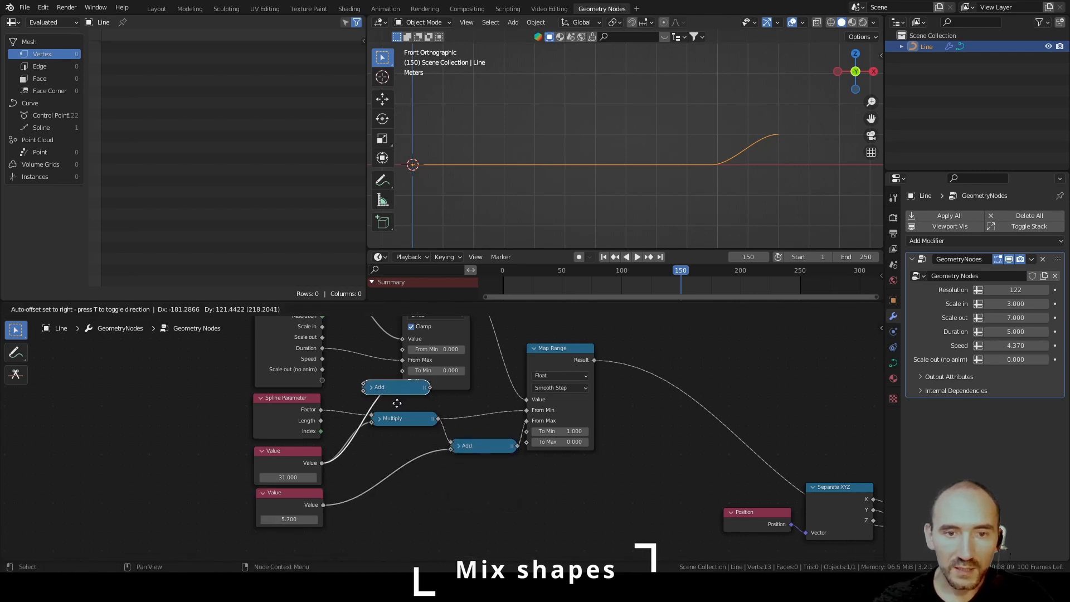
click(381, 408)
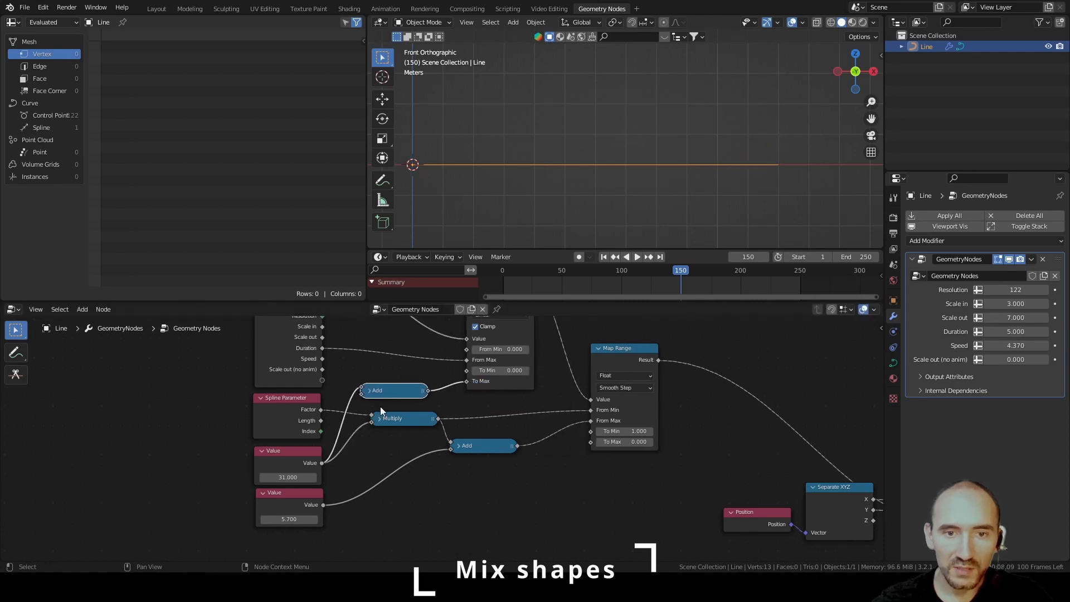
drag(421, 418, 439, 417)
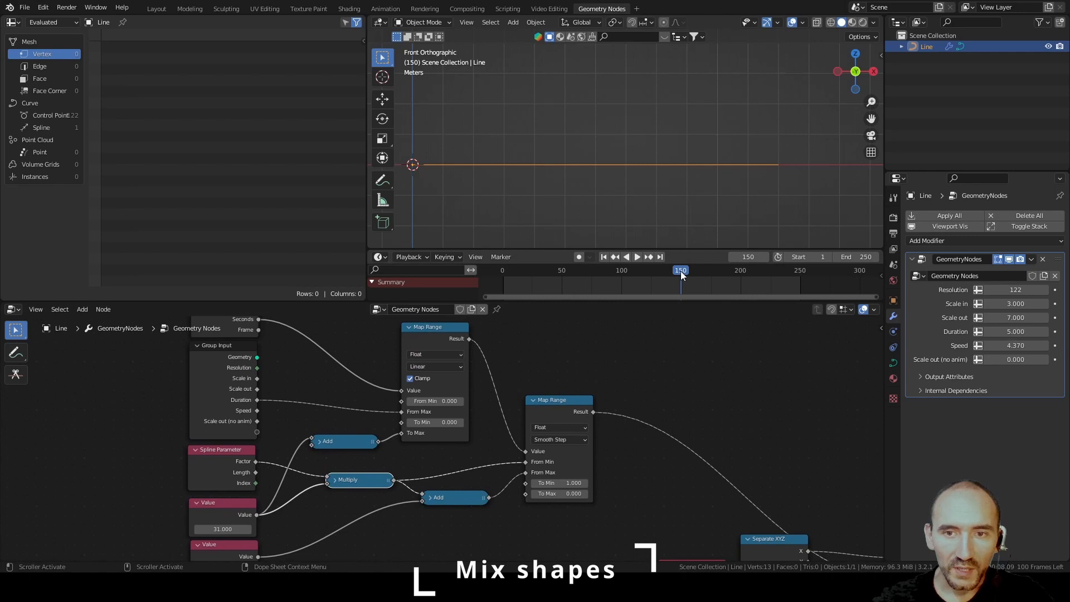
mouse_move(680, 271)
mouse_down()
mouse_move(500, 279)
mouse_move(681, 272)
mouse_up()
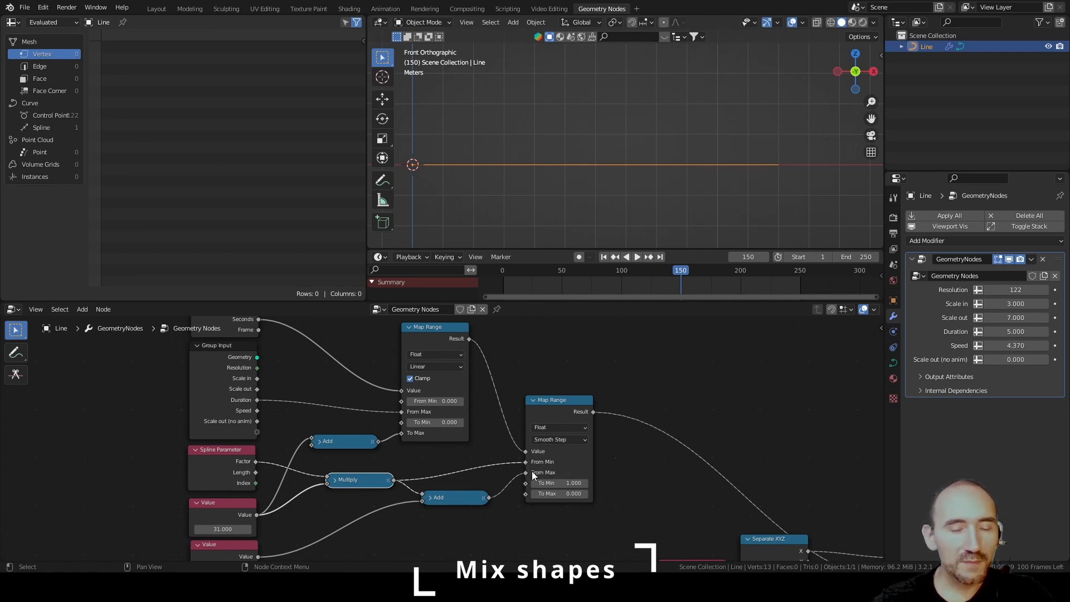
mouse_move(533, 470)
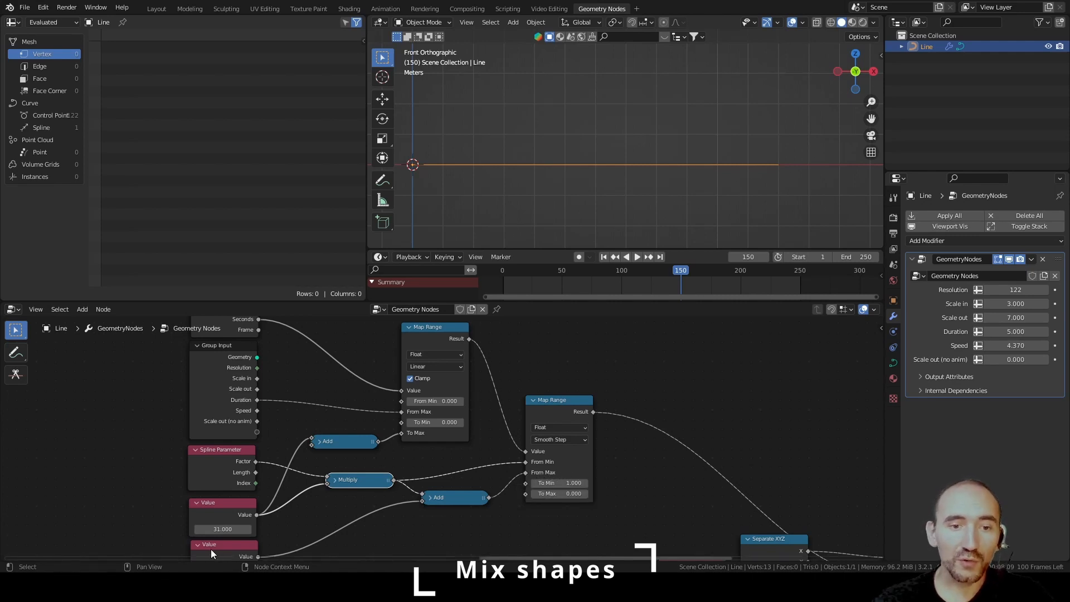
middle_drag(210, 549, 216, 506)
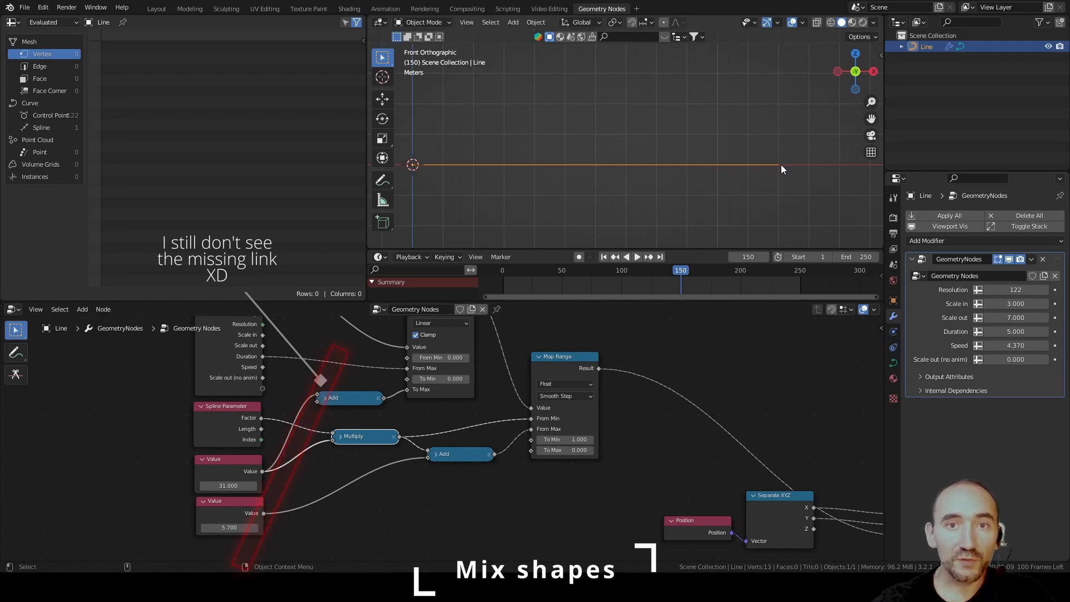
Connect the Smooth Step Map Range's Result from the new falloff setup to the Mix node's Fac.
scroll(554, 459, down, 3)
middle_drag(554, 459, 377, 435)
scroll(378, 435, down, 2)
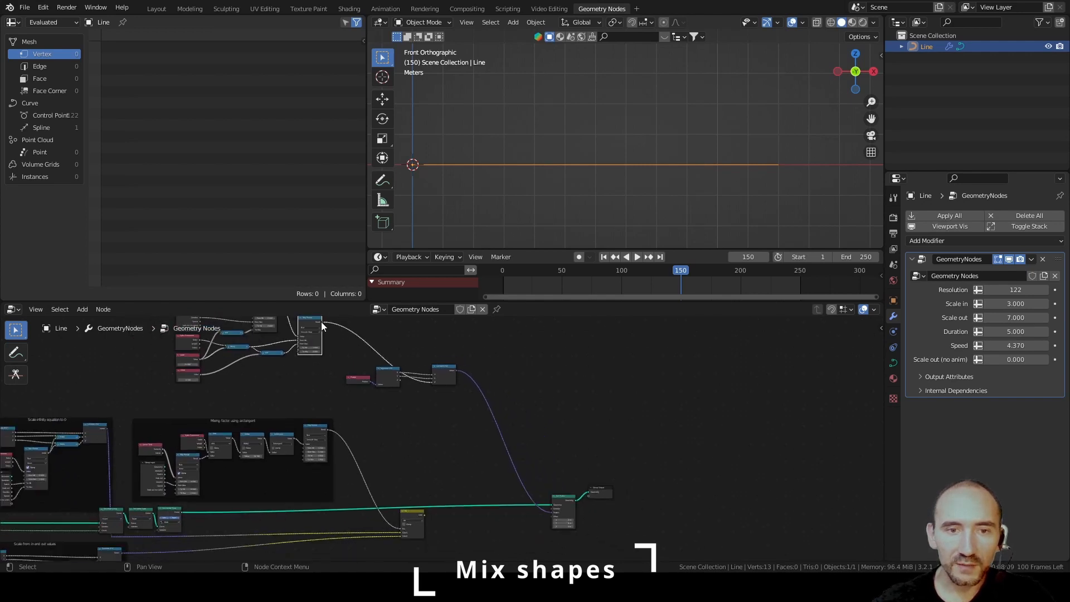
mouse_move(321, 322)
mouse_down()
mouse_move(392, 524)
mouse_move(477, 512)
mouse_up()
Delete the leftover Position, Separate XYZ and Combine XYZ test nodes.
mouse_move(510, 418)
mouse_down()
mouse_move(459, 353)
mouse_move(426, 352)
mouse_up()
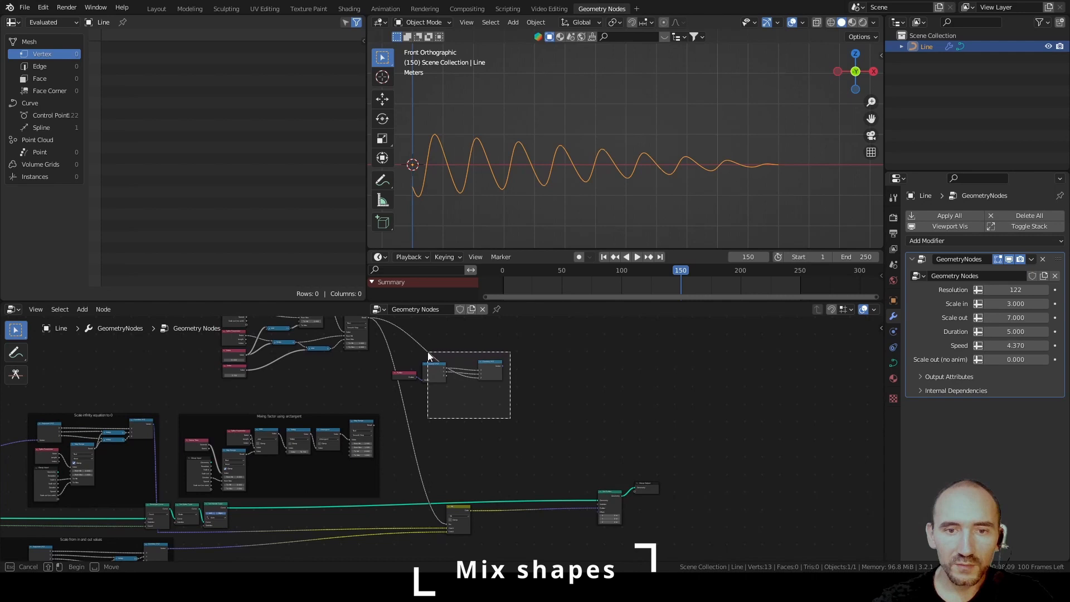
key(x)
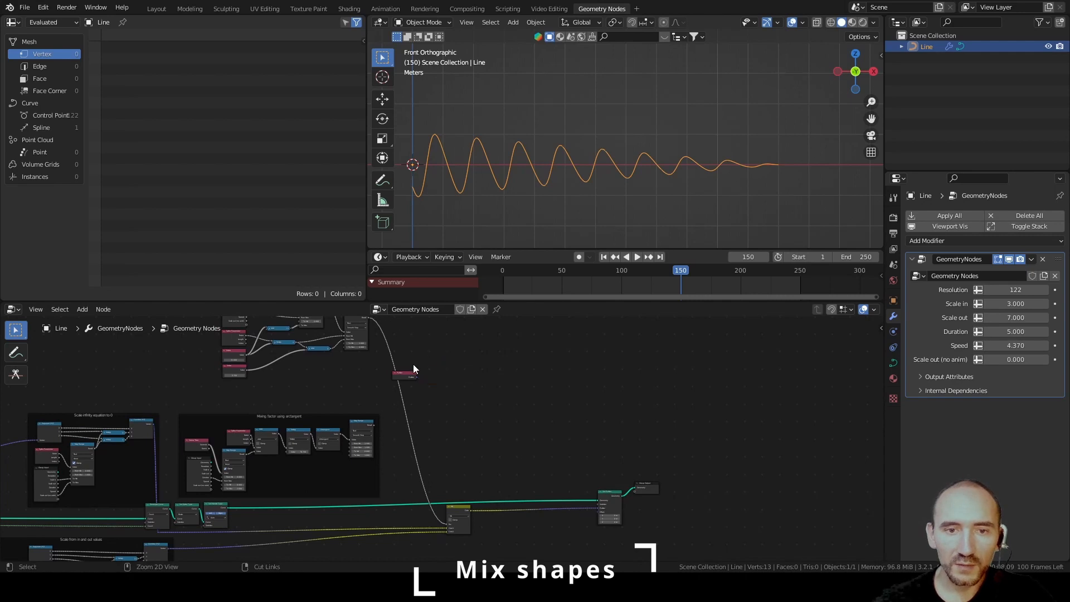
click(411, 373)
key(x)
Enclose all nodes of the new Map Range falloff in a frame and open the frame's label for editing.
middle_drag(440, 380, 607, 436)
scroll(607, 436, up, 2)
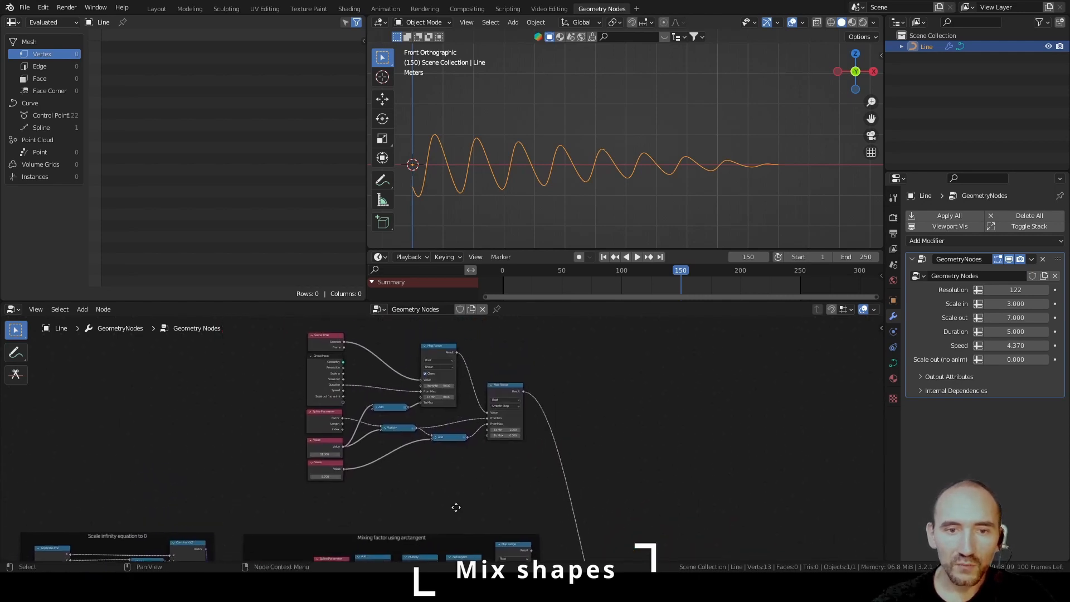
drag(282, 490, 535, 364)
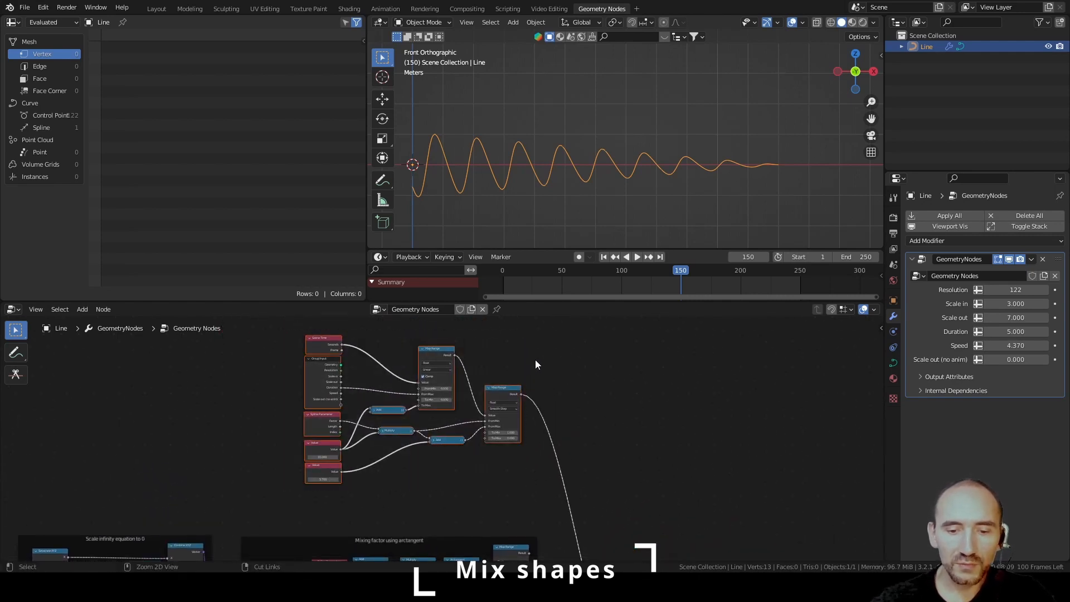
key(ctrl+j)
key(F2)
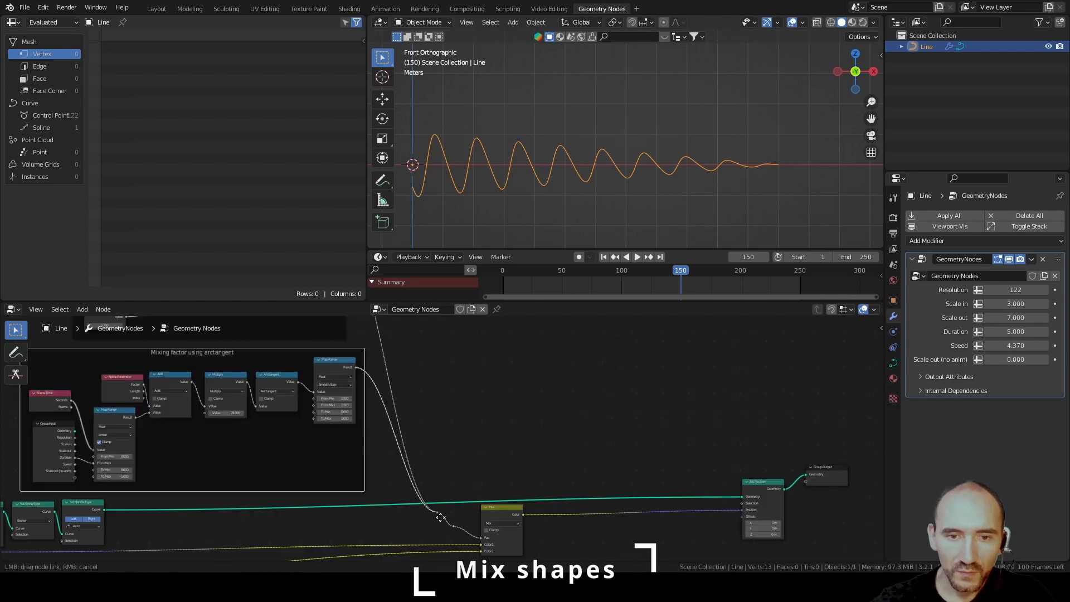
Add reroute points on both falloff links and in front of the Mix node's Fac as a manual switch.
drag(437, 511, 452, 526)
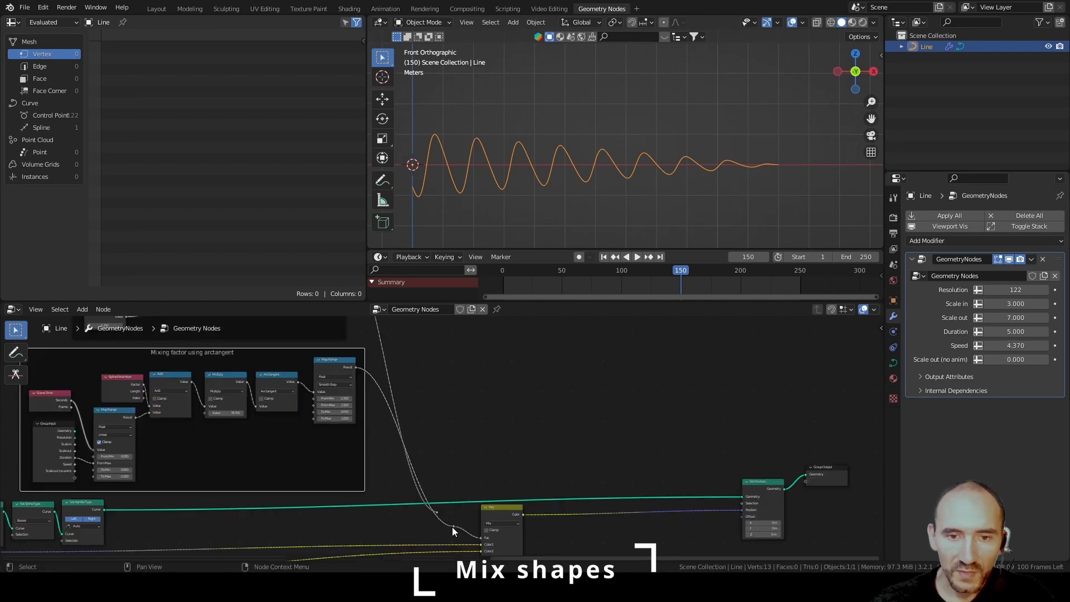
shift+right_drag(370, 372, 379, 423)
key(g)
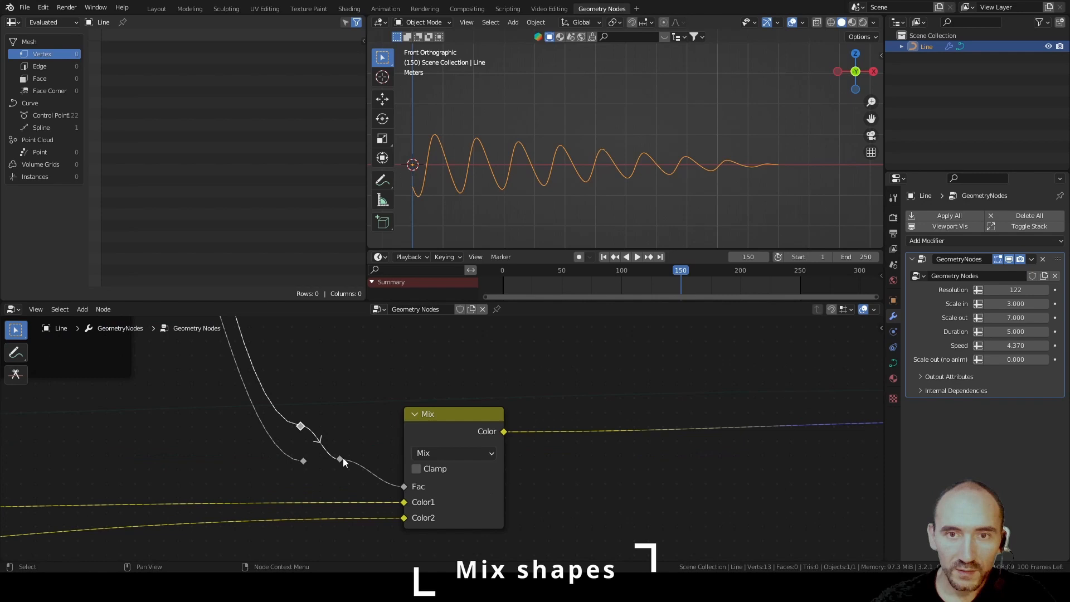
key(ctrl+z)
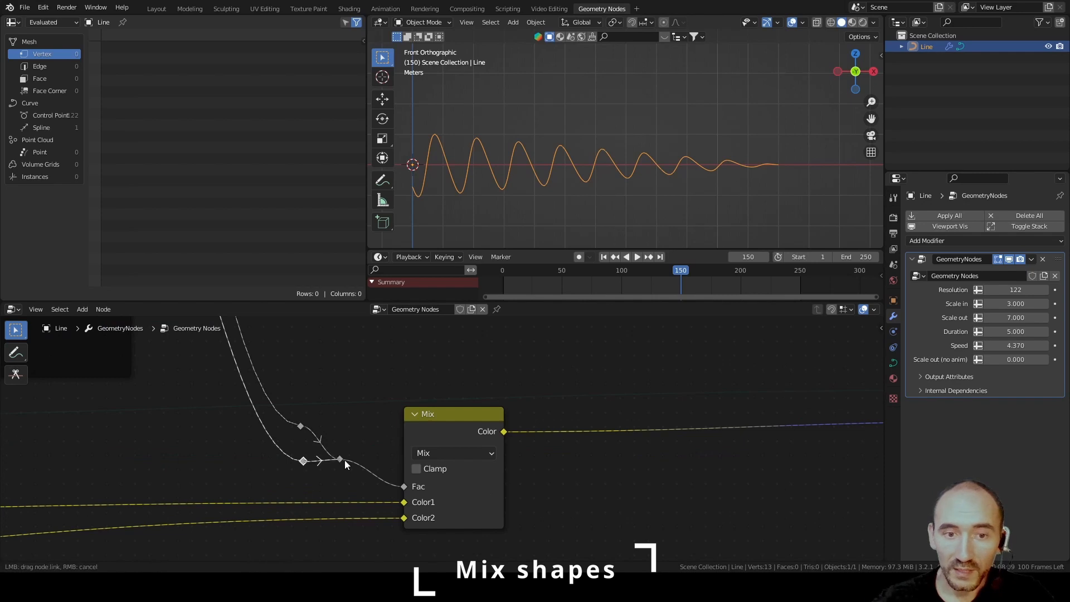
Link the Map Range falloff, then the arctangent falloff to the Fac reroute, comparing the curve in perspective up to frame 59.
drag(302, 426, 338, 457)
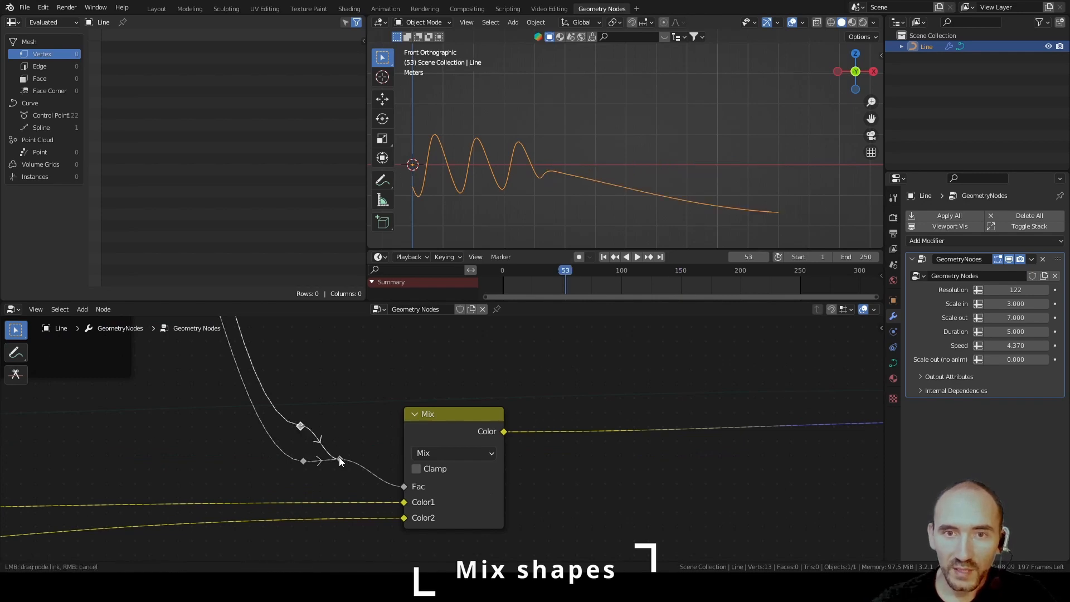
middle_drag(665, 168, 589, 149)
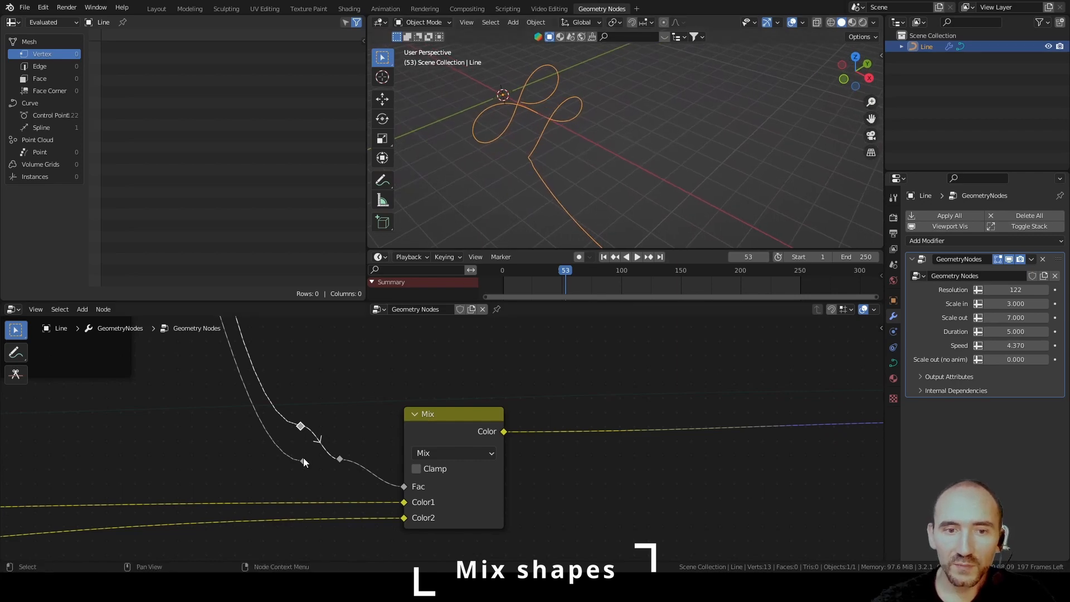
drag(303, 462, 338, 457)
click(518, 272)
key(space)
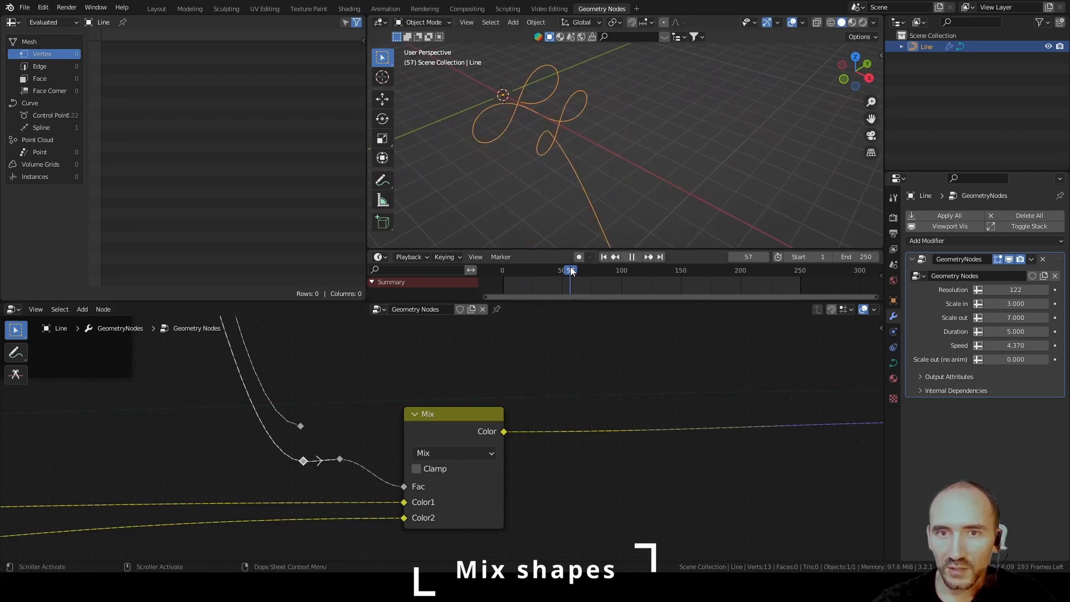
drag(571, 268, 572, 268)
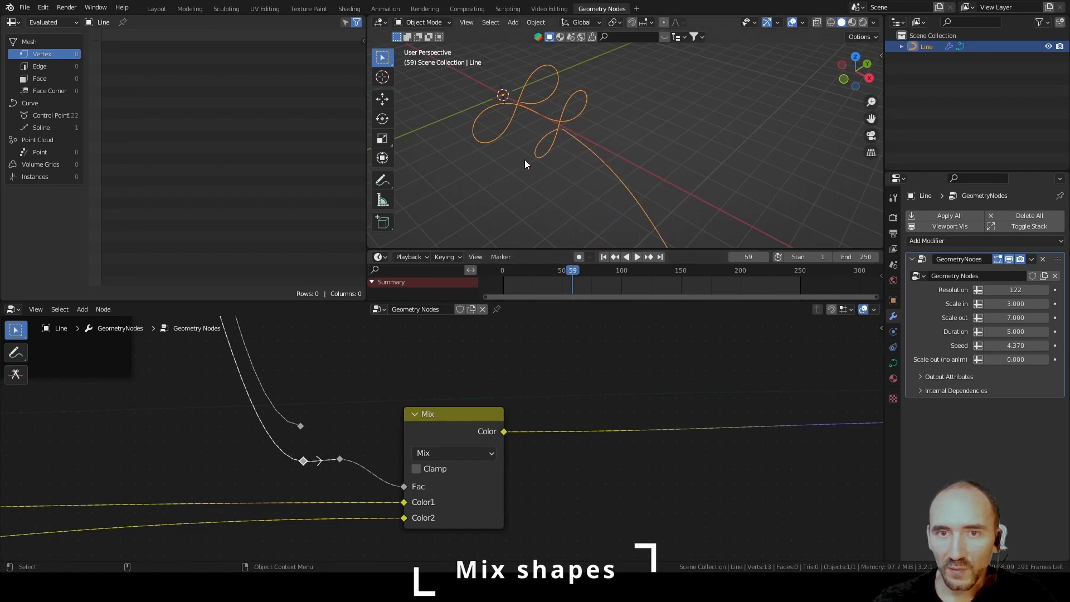
Set the Multiply node's value to 170.9 in the arctangent mixing factor frame.
scroll(279, 393, down, 6)
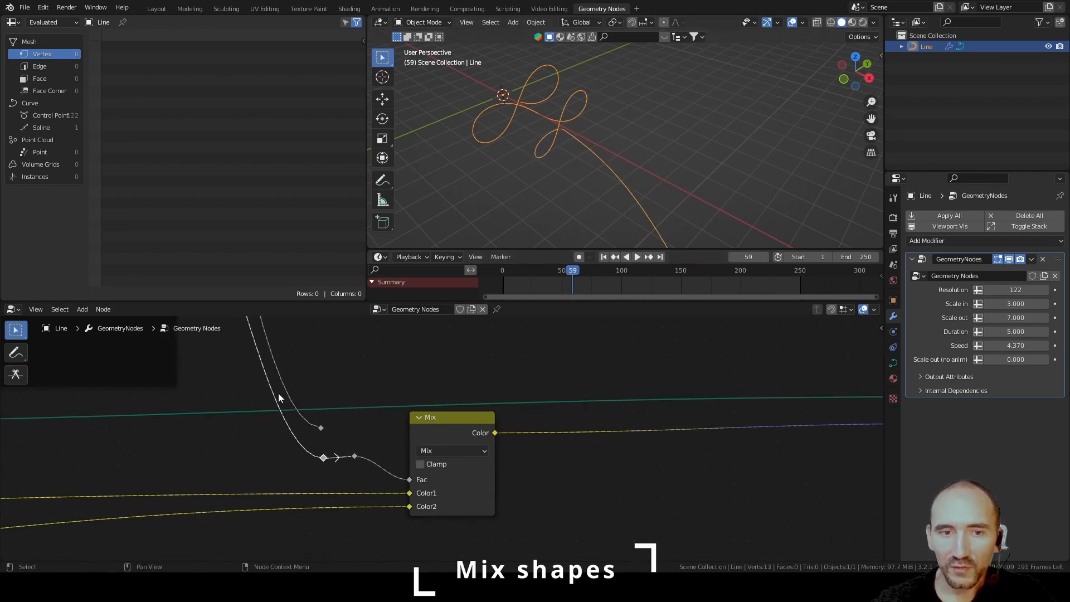
middle_drag(182, 368, 551, 485)
scroll(412, 397, up, 3)
drag(405, 390, 440, 390)
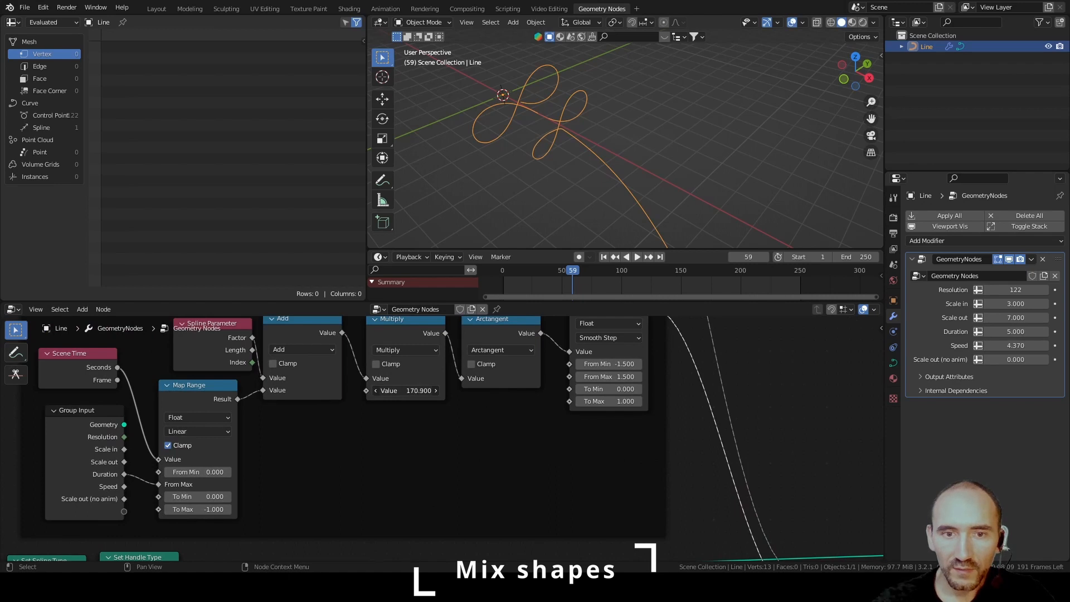
Scrub to frame 105, link the Map Range falloff to the Fac reroute and preview the animation up to frame 57.
middle_drag(723, 428, 301, 332)
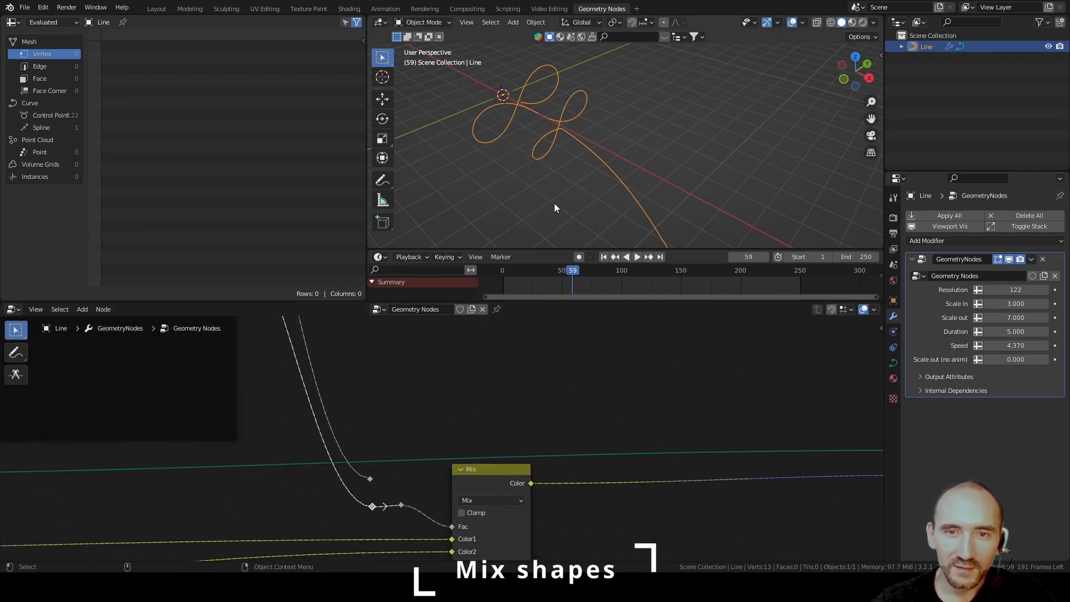
drag(567, 272, 627, 272)
drag(370, 479, 399, 505)
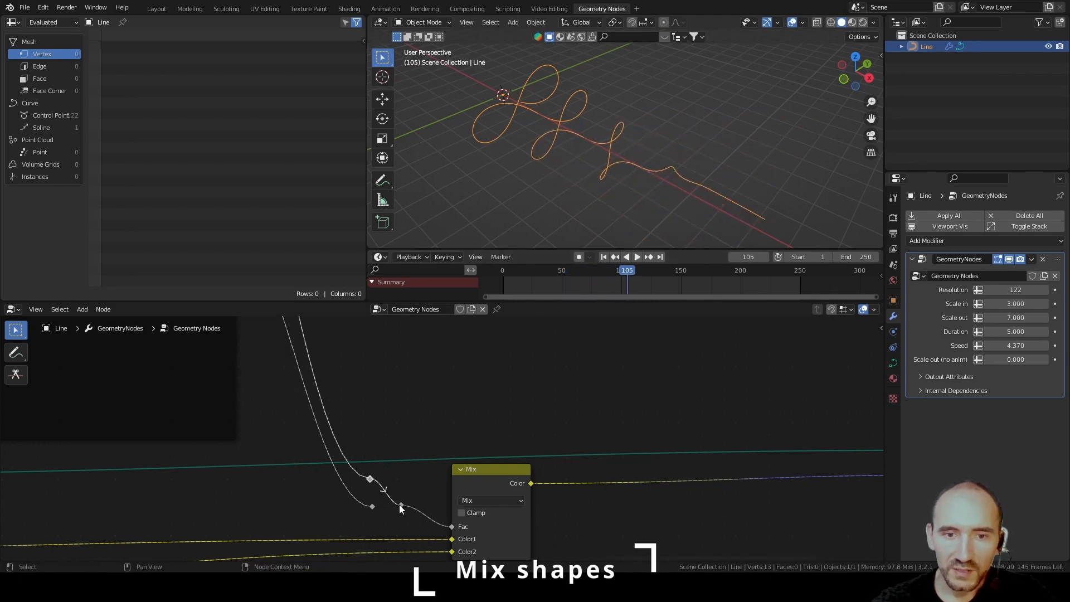
drag(517, 269, 571, 258)
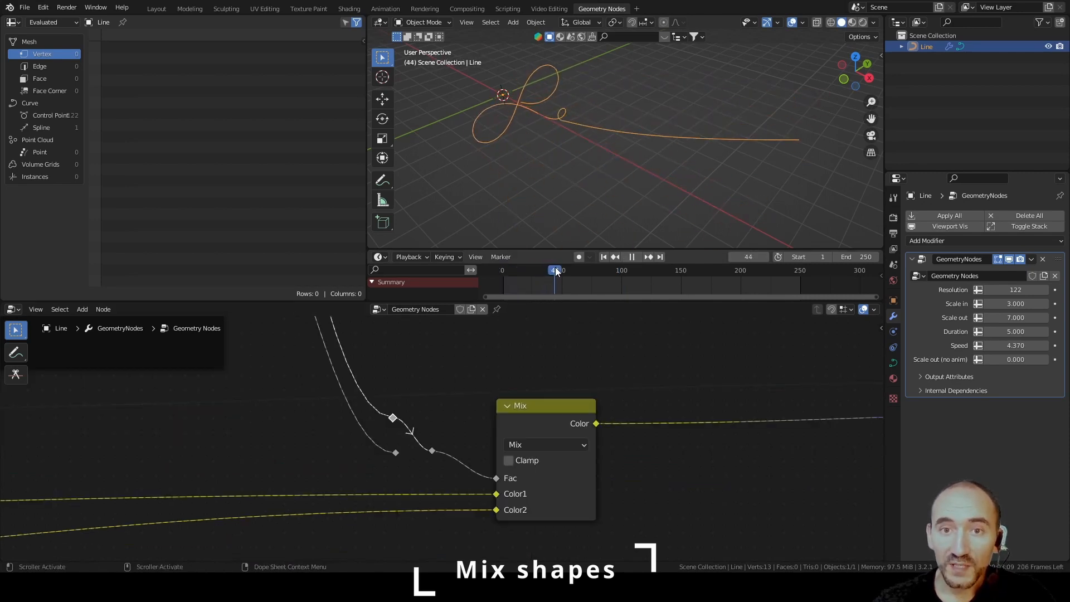
Link the arctangent falloff's reroute back to the reroute feeding the Mix node's Fac.
scroll(505, 439, down, 4)
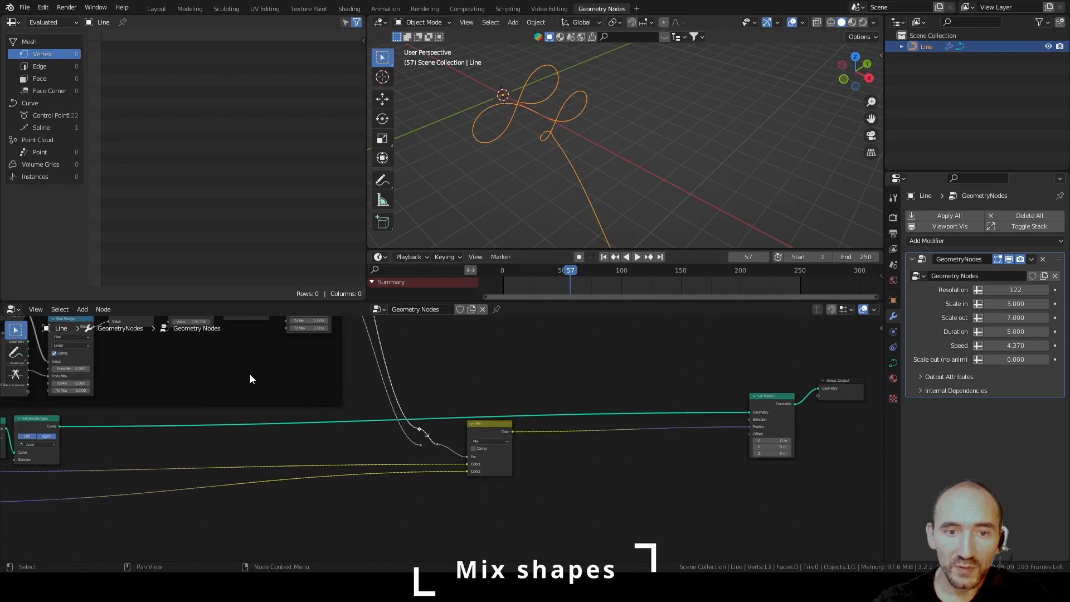
scroll(316, 411, up, 6)
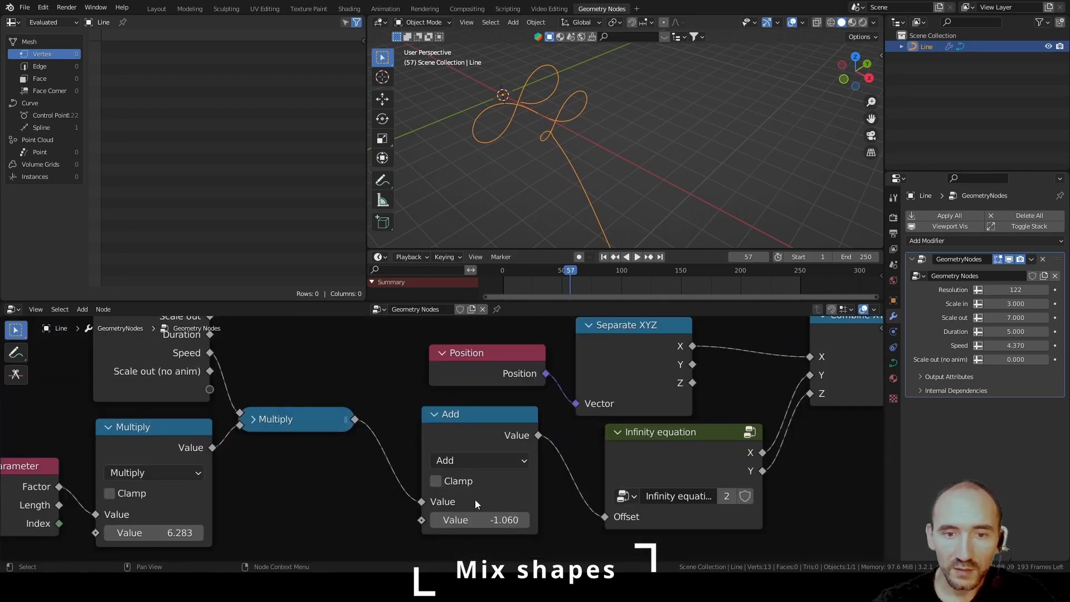
scroll(475, 499, down, 5)
middle_drag(567, 437, 200, 436)
scroll(300, 420, up, 9)
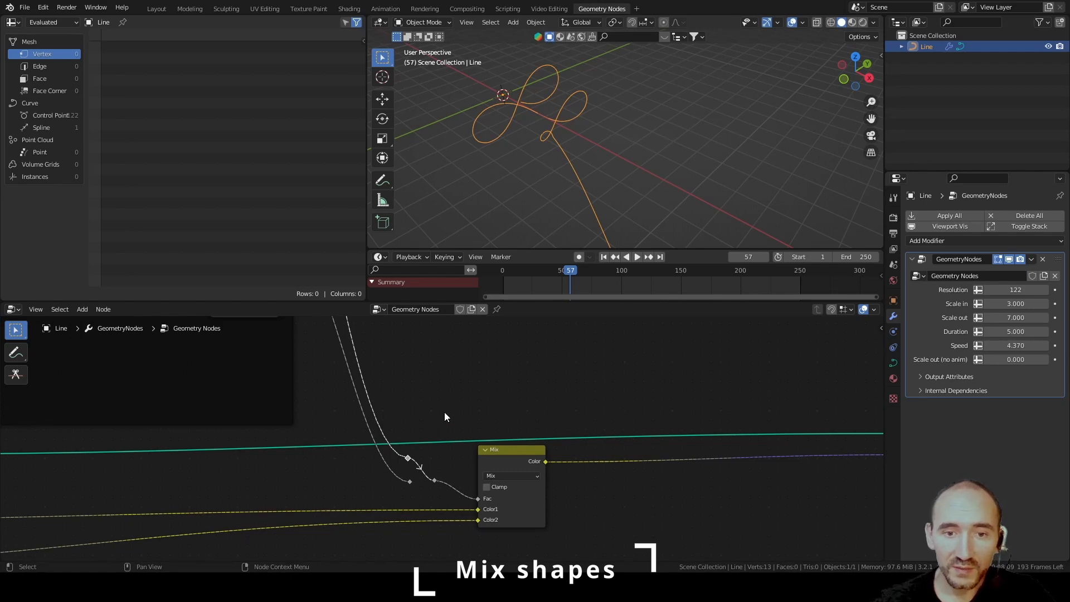
drag(409, 481, 434, 479)
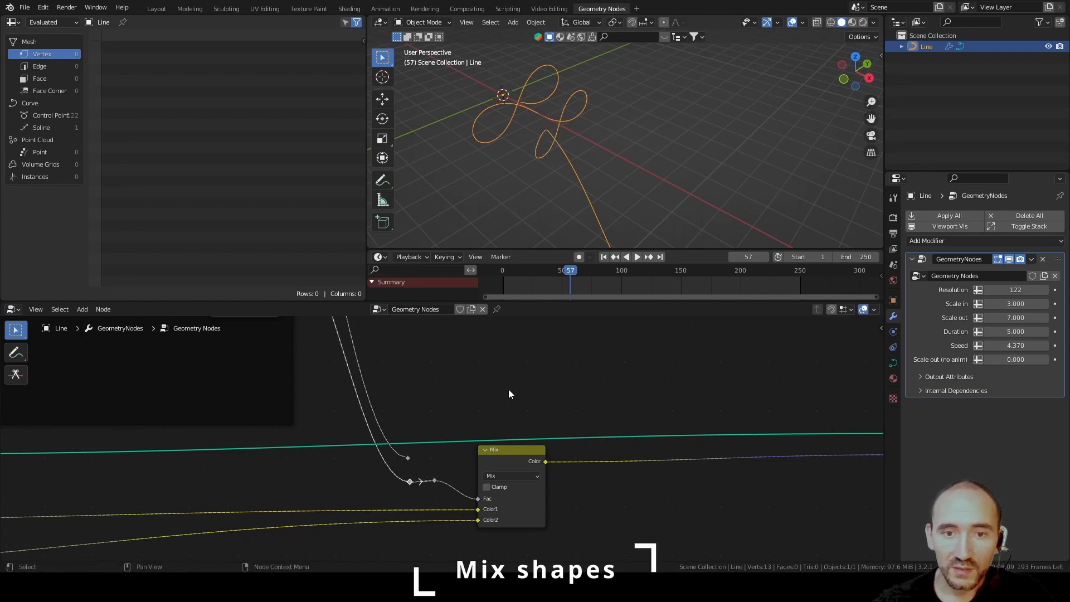
Move the three curve nodes ending in Set Handle Type toward the start of the geometry link, and Set Position beside Mix.
scroll(509, 390, down, 2)
middle_drag(432, 370, 575, 400)
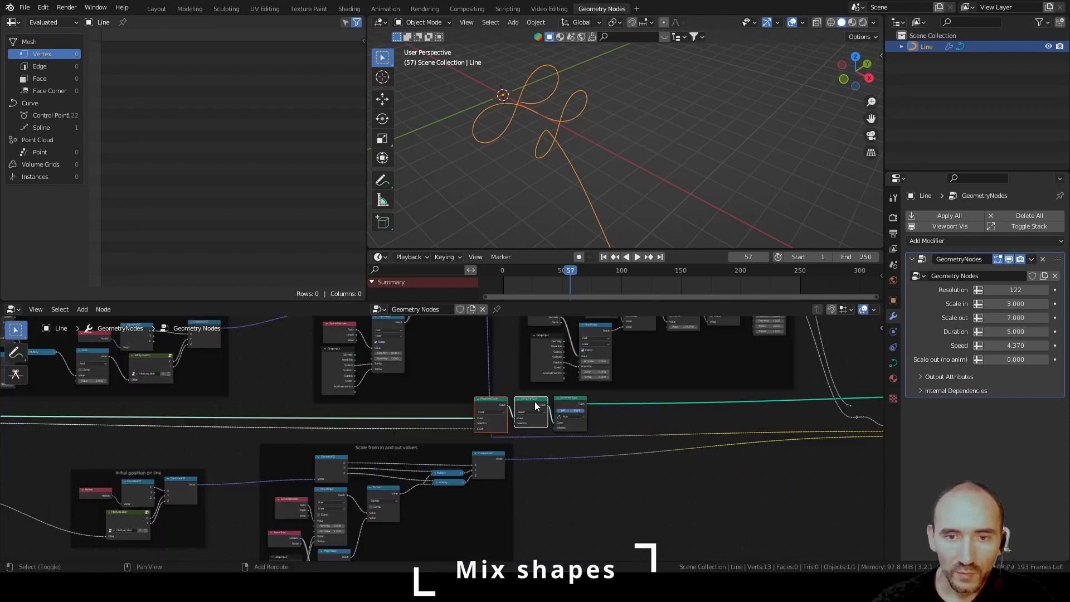
shift+click(561, 399)
key(g)
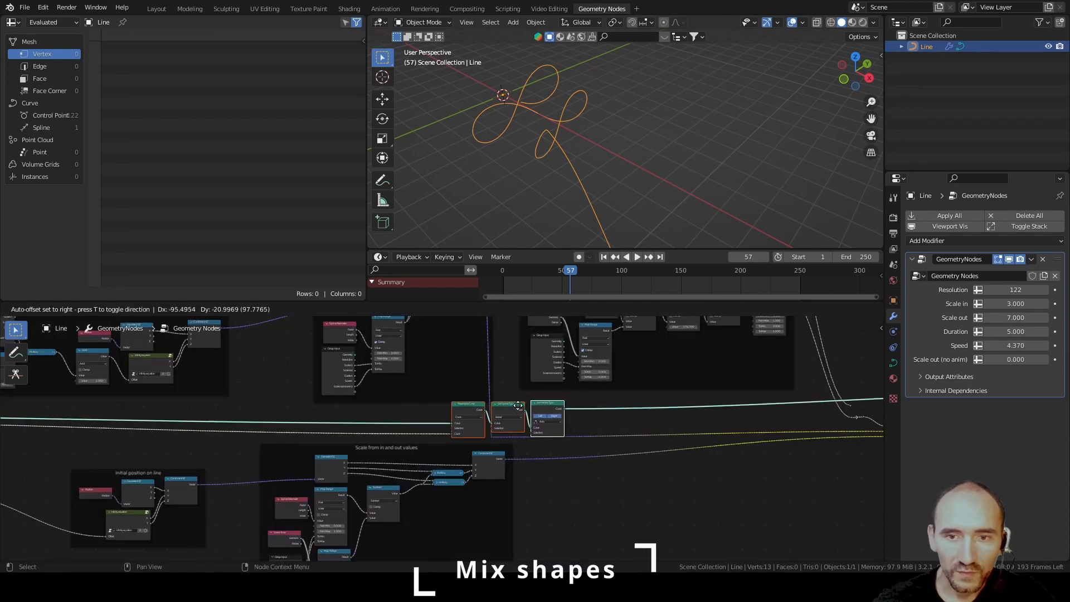
click(169, 411)
scroll(170, 411, down, 3)
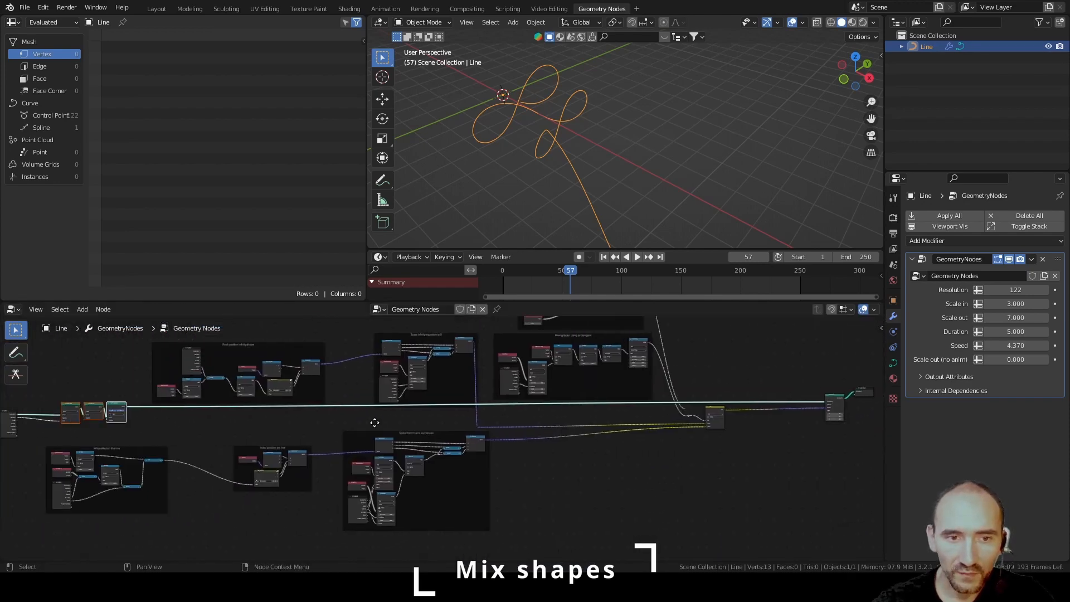
middle_drag(375, 423, 454, 435)
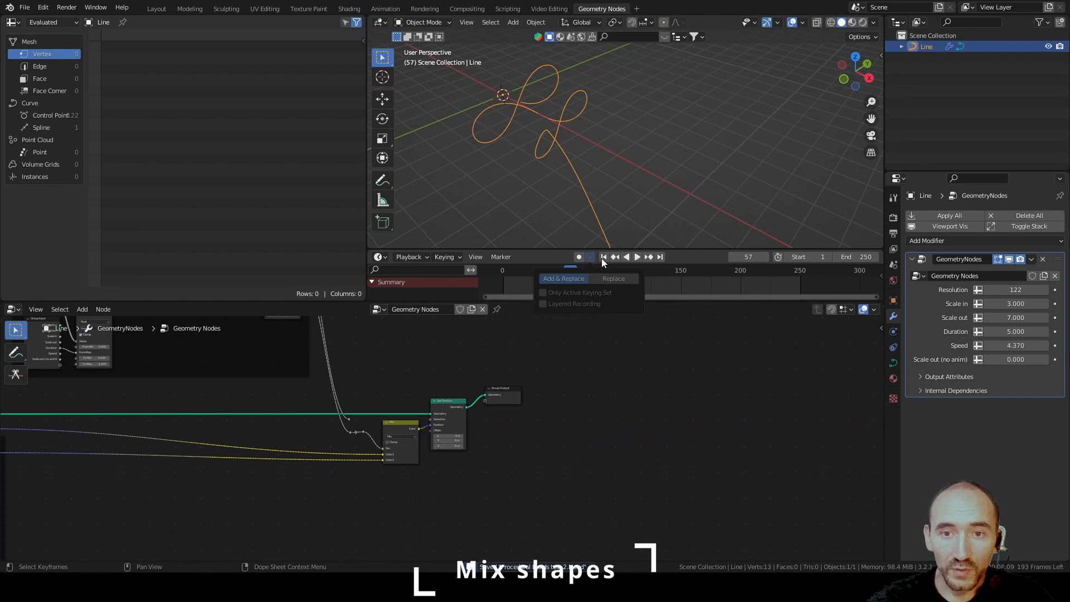
Orbit around the curve and scrub the timeline from the start to frame 52 to check the mixed animation.
key(space)
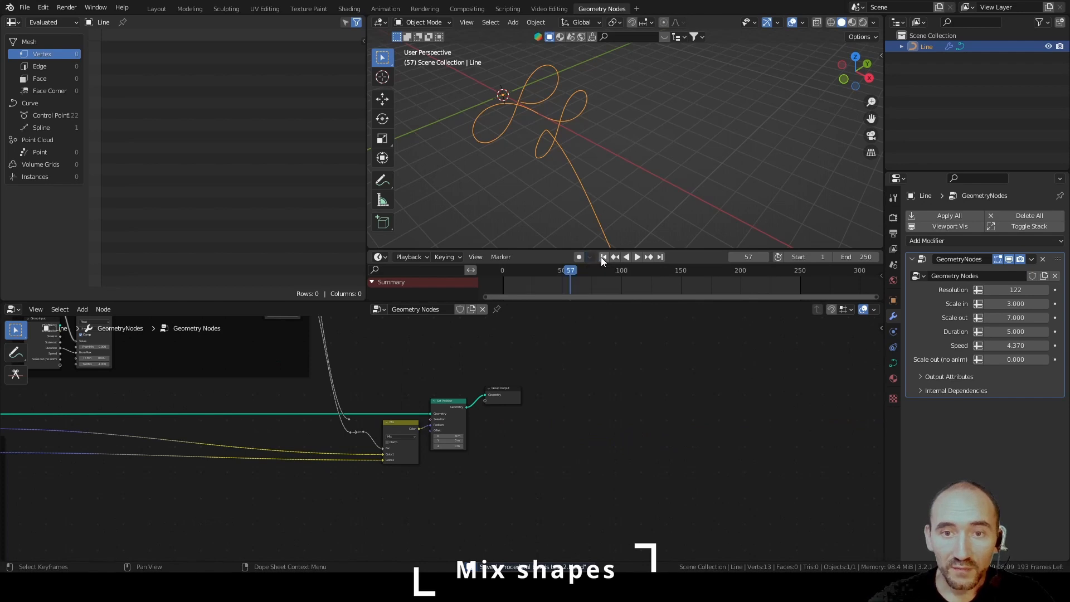
middle_drag(612, 184, 691, 176)
drag(505, 270, 564, 272)
key(space)
scroll(506, 381, up, 2)
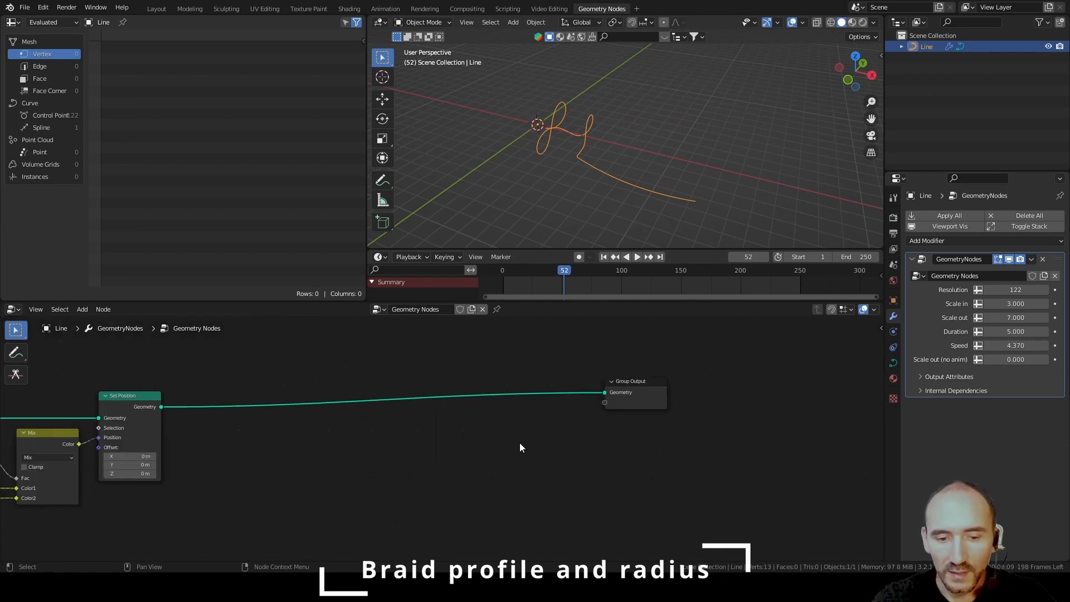
Insert a Curve to Mesh node on the geometry link between Set Position and Group Output.
key(F3)
text(cur)
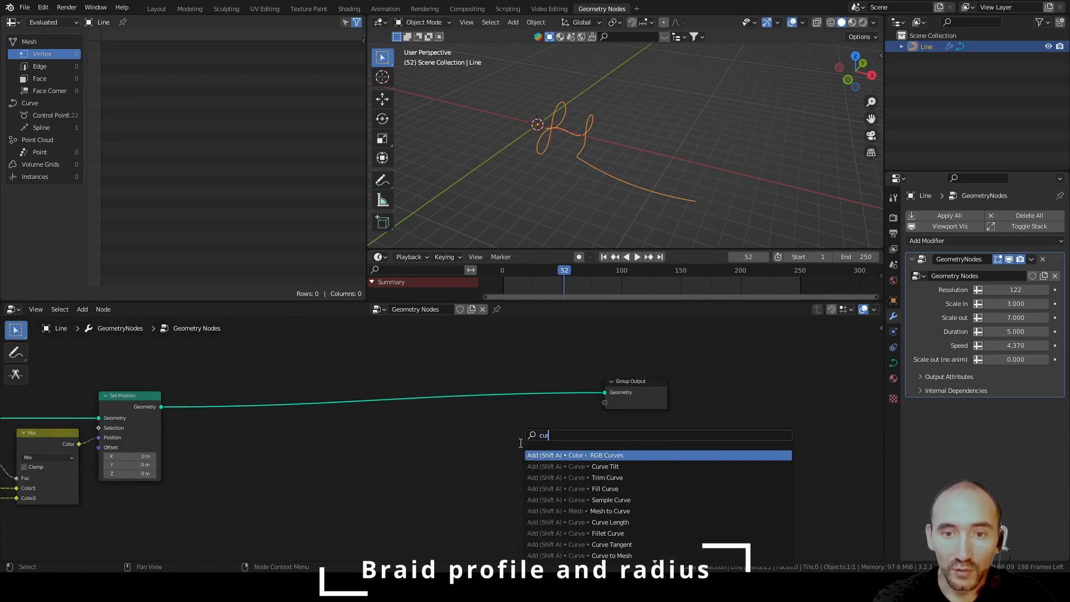
text(ve to me)
key(Return)
click(482, 374)
Add a Curve Circle node as the Profile Curve of Curve to Mesh, and move the end nodes further from Set Position.
key(F3)
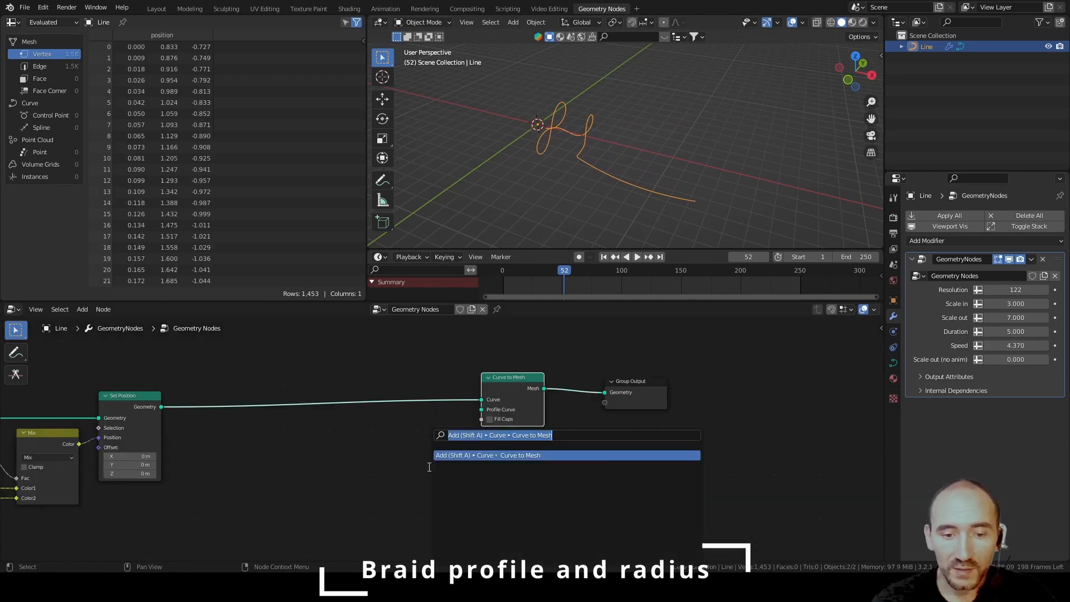
text(cir cu)
key(Return)
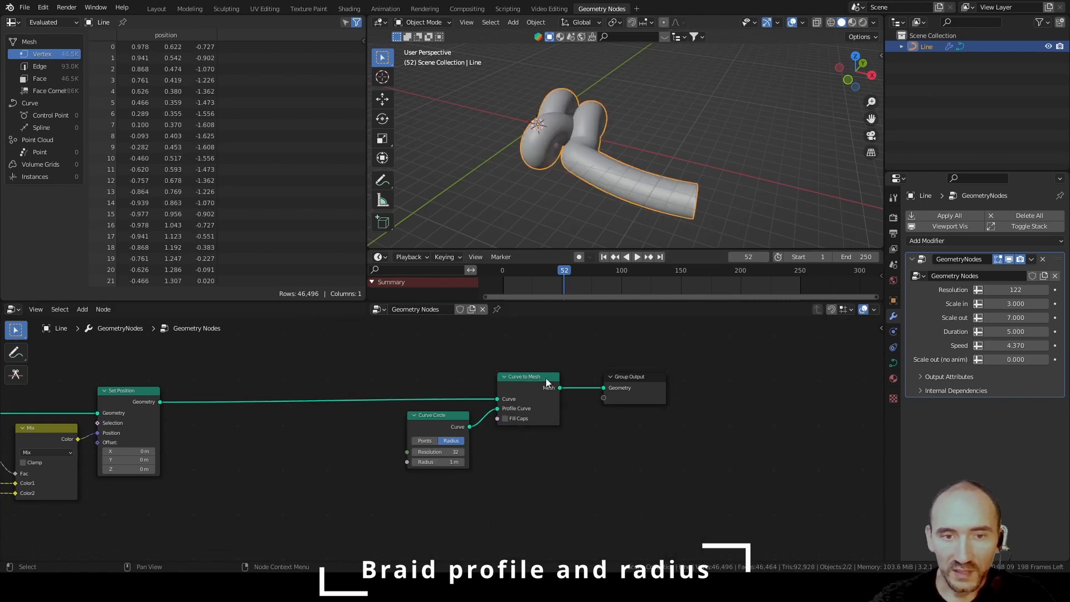
drag(402, 363, 654, 470)
key(g)
click(826, 470)
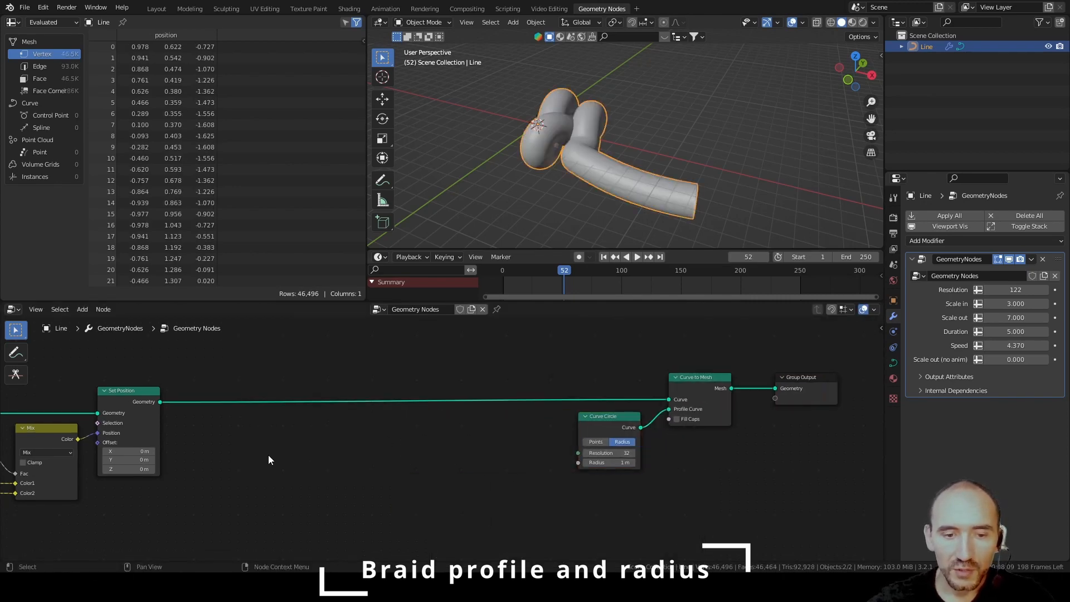
Insert a Set Curve Radius node with a 0.26 m radius between Set Position and Curve to Mesh, and save the file.
key(F3)
text(set rad)
key(Return)
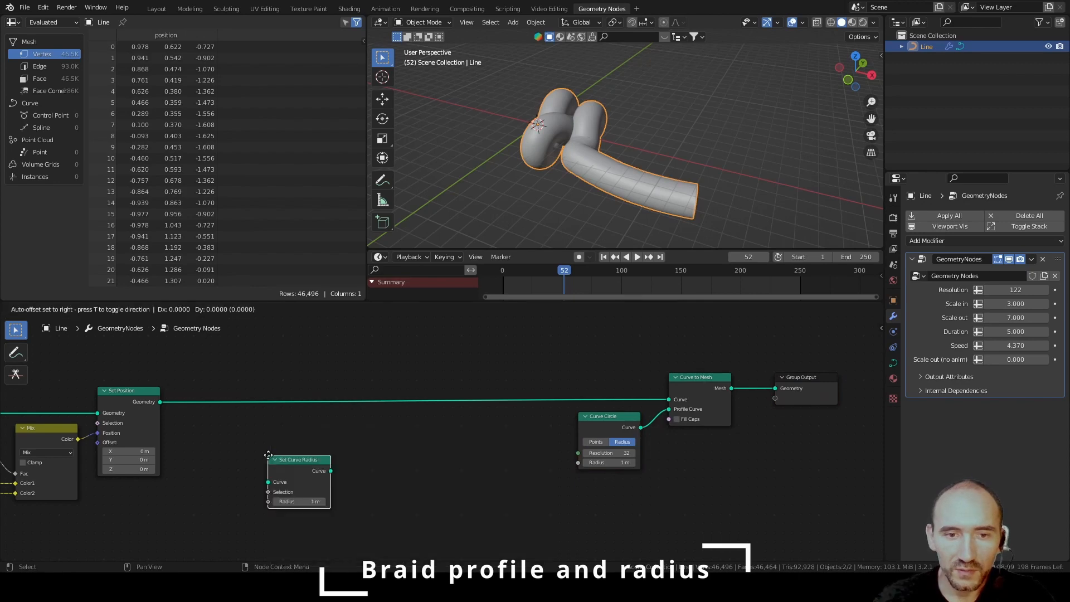
click(399, 385)
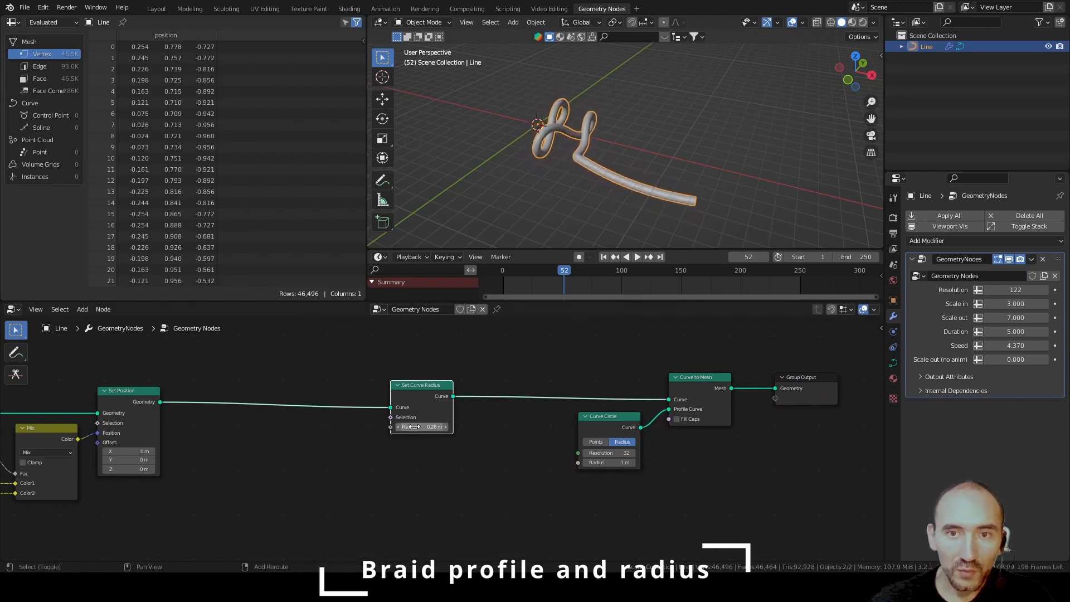
key(ctrl+s)
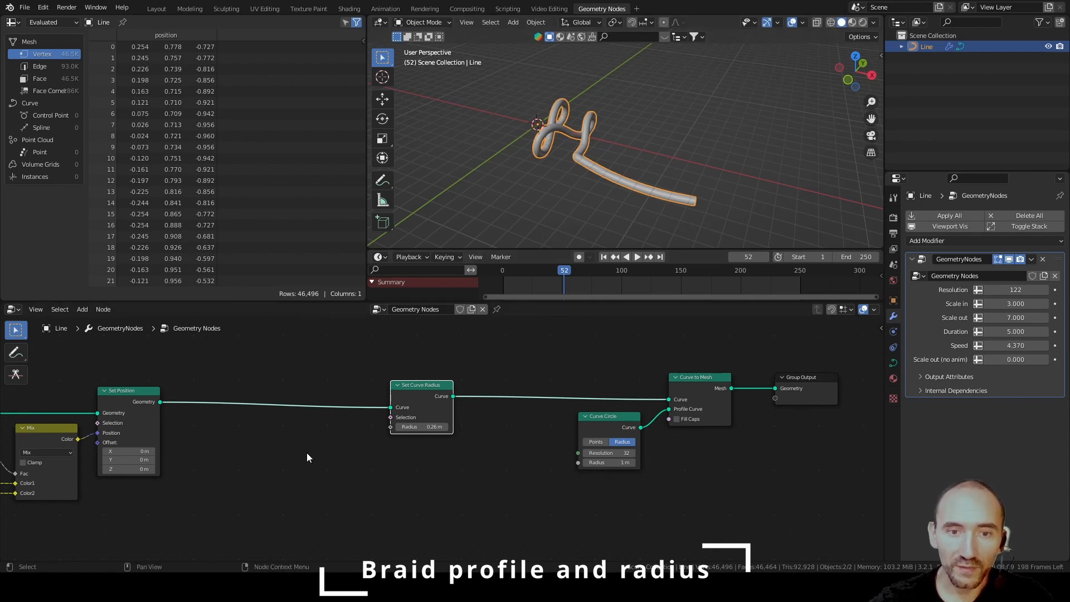
Add a Spline Parameter node before Set Curve Radius and feed its Factor into a Multiply math node set to 0.5.
key(F3)
text(spline para)
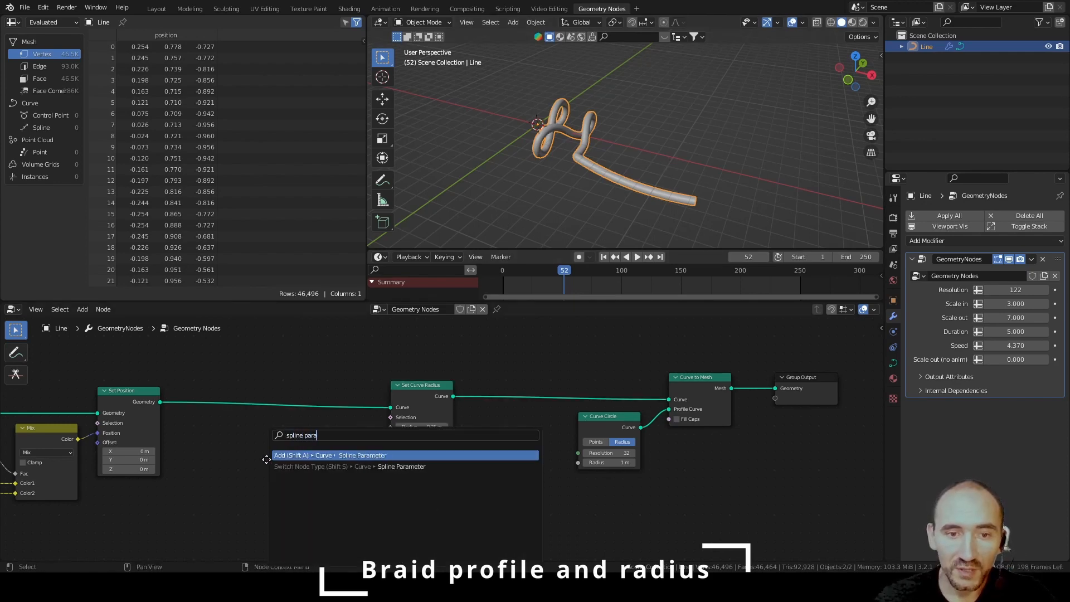
key(Return)
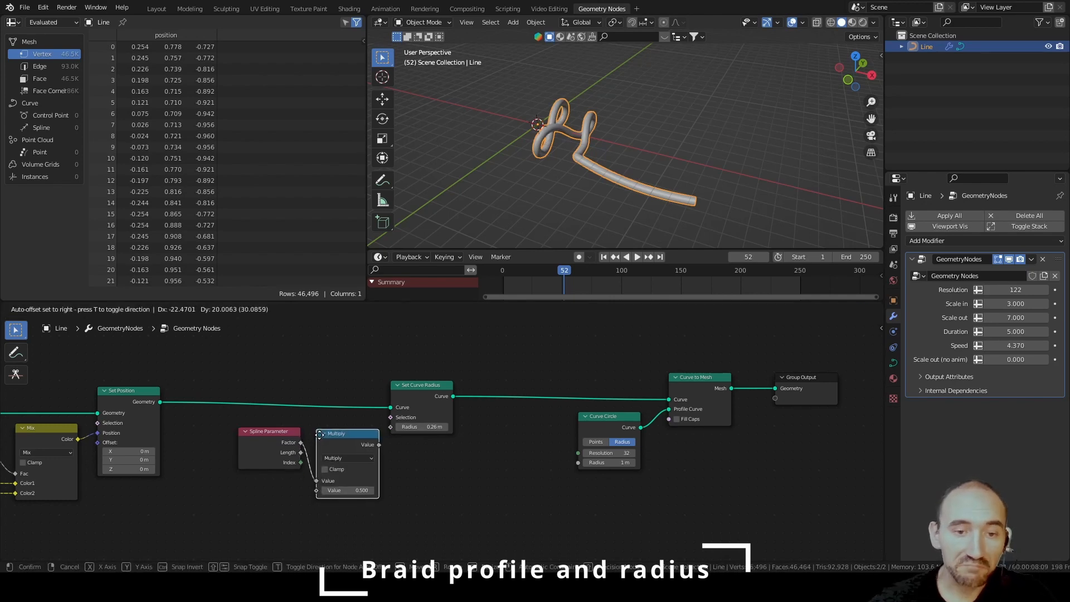
click(317, 439)
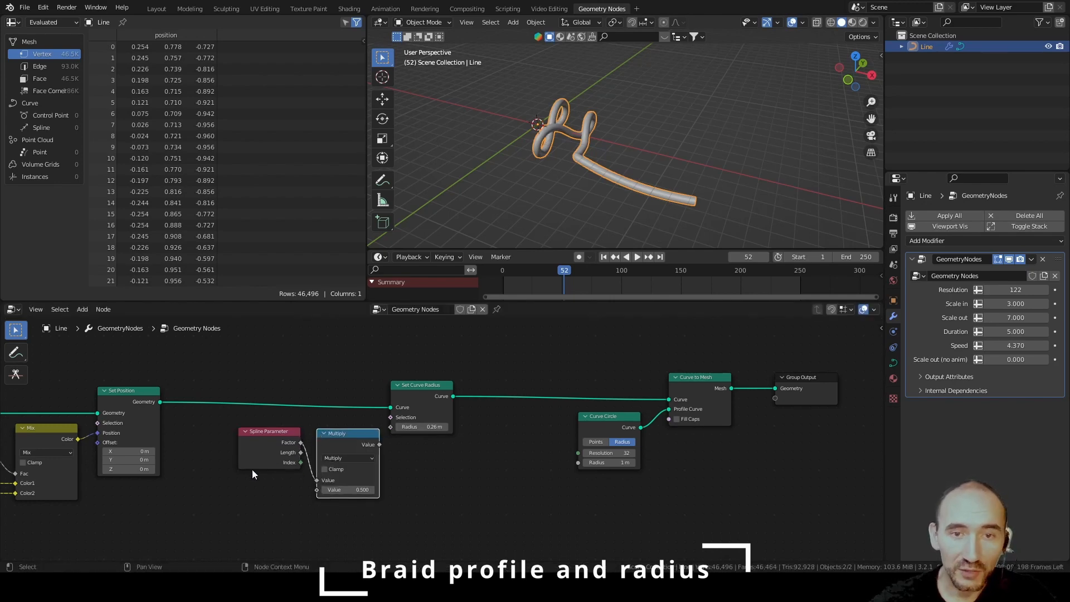
Add a Group Input node below Spline Parameter and expose the Multiply node's second Value as a new group input.
click(196, 514)
scroll(197, 514, down, 1)
key(F3)
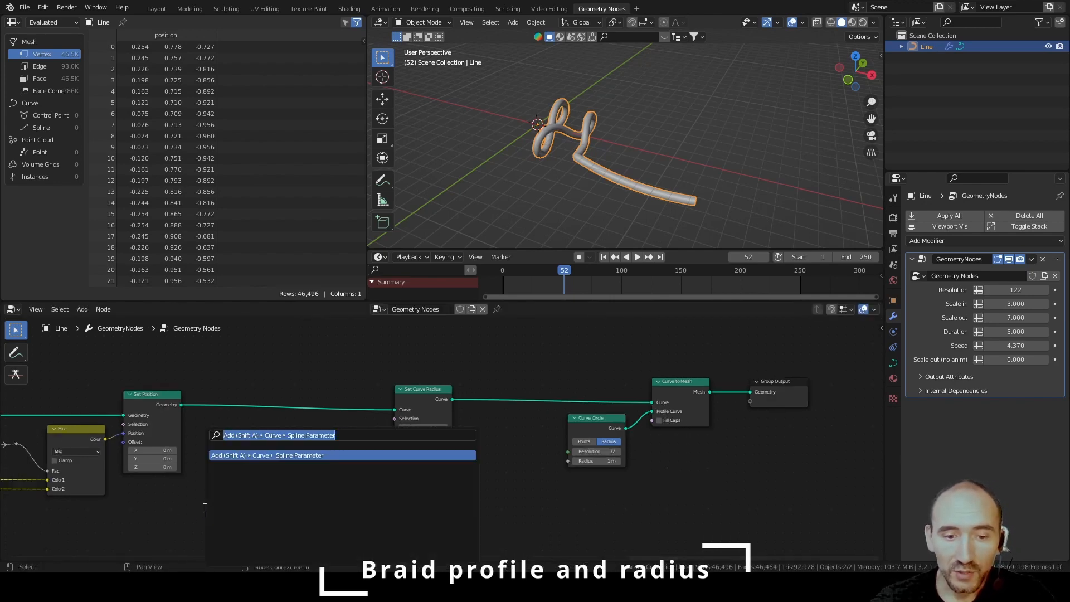
text(group in)
key(Return)
click(222, 475)
scroll(353, 466, up, 2)
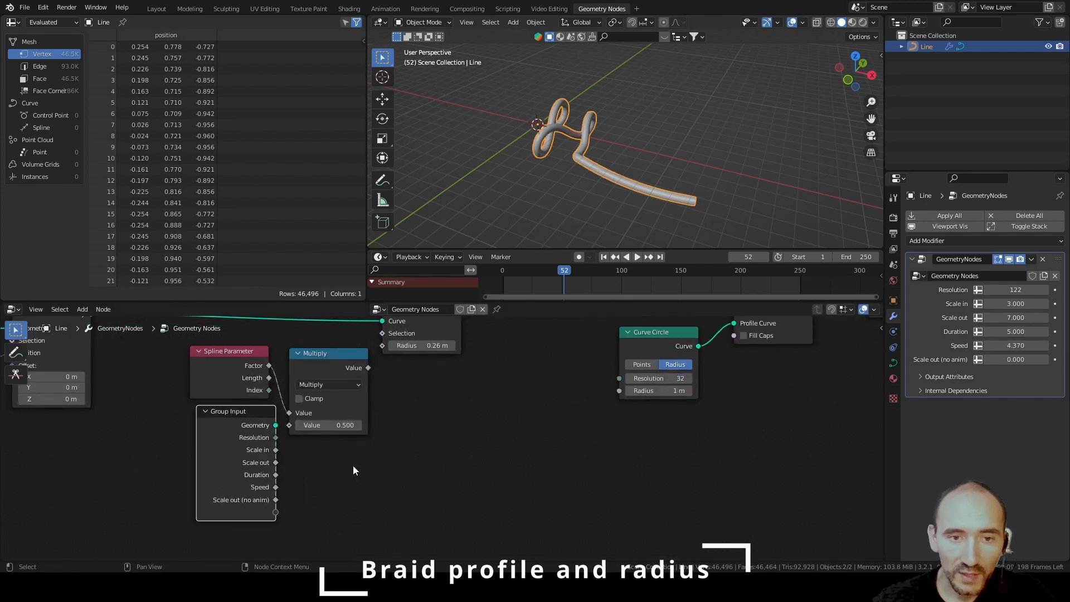
drag(320, 433, 292, 520)
Rename the new Value group input as "Radius cale in".
key(n)
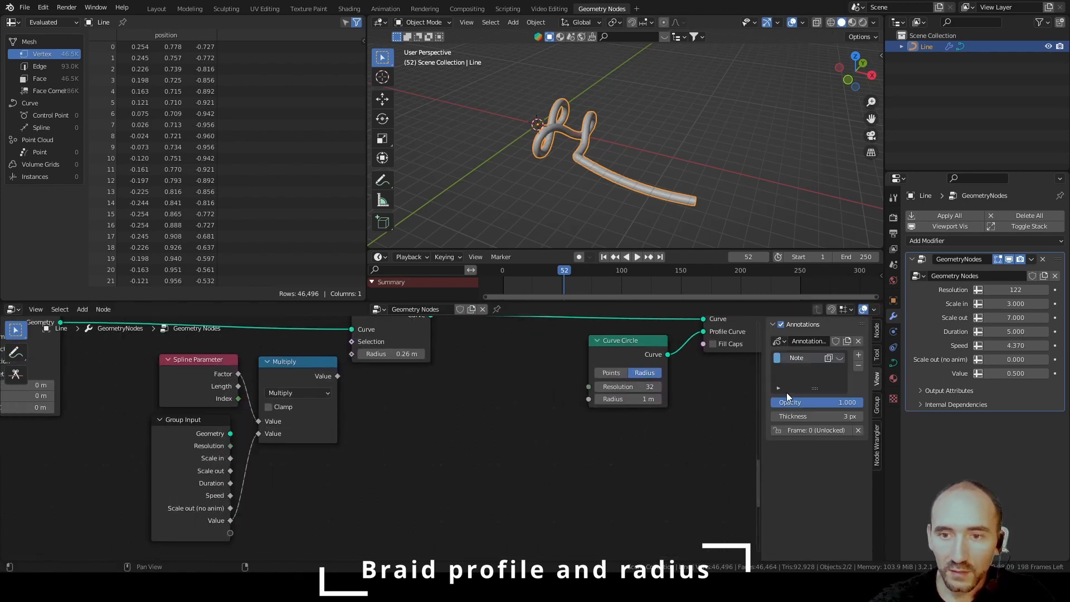
click(877, 404)
click(809, 387)
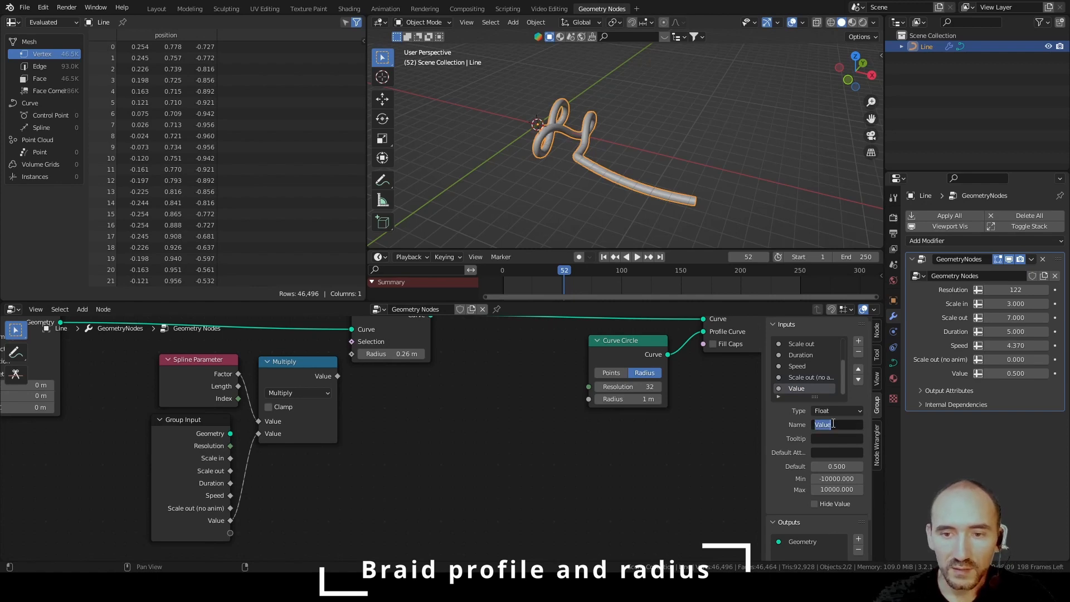
text(Radius sc)
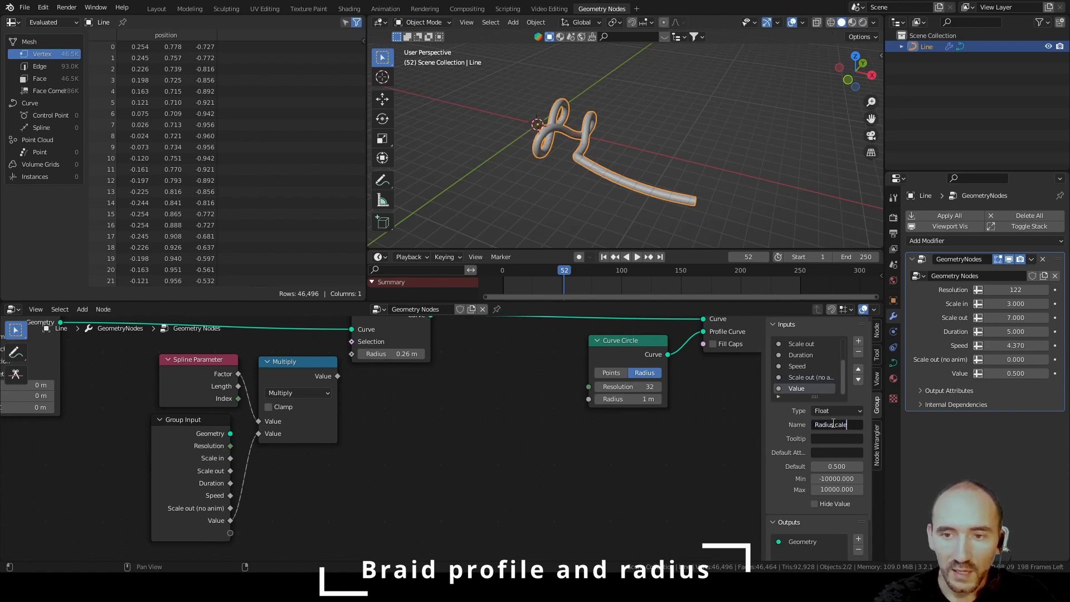
key(Return)
Add a Map Range node between the Multiply node and Set Curve Radius, leaving it unlinked.
scroll(379, 410, down, 1)
key(F3)
text(mapr)
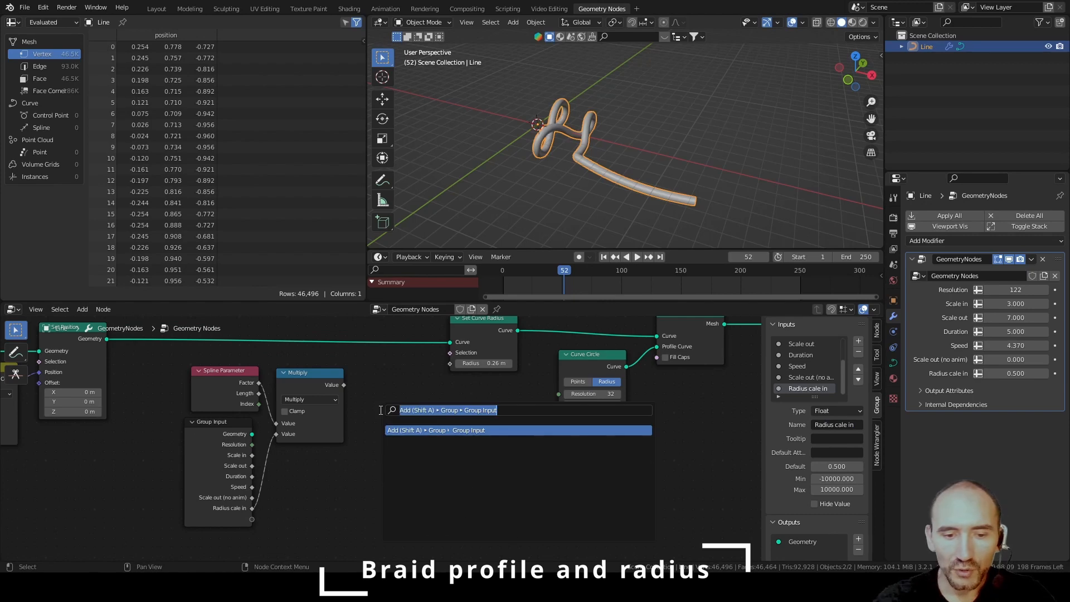
key(Return)
click(368, 396)
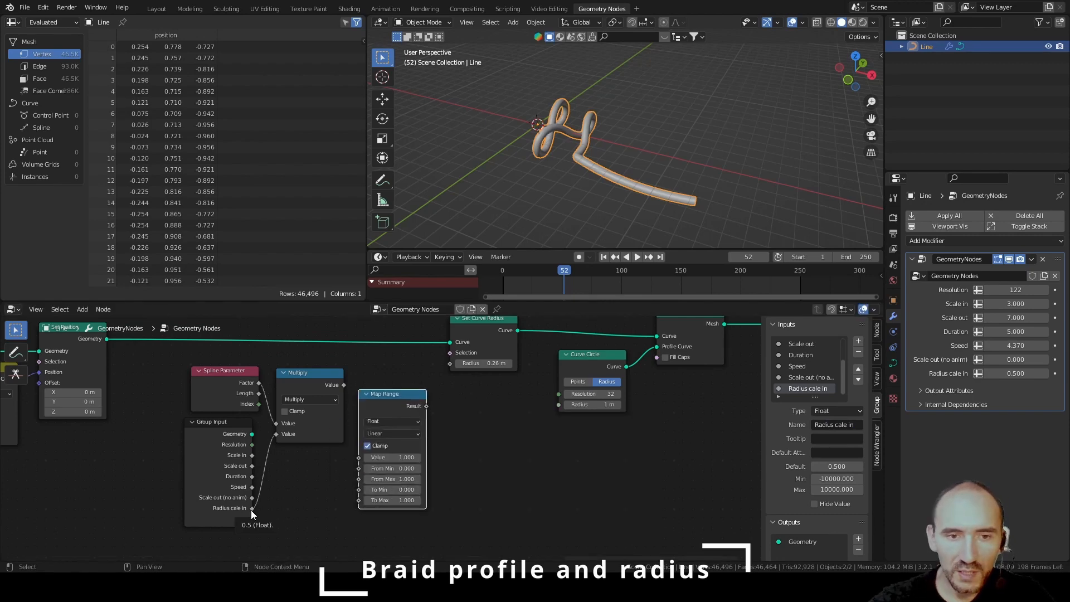
Correct the radius input's name to "Radius scale in" and link it to the Map Range node's To Min.
click(837, 424)
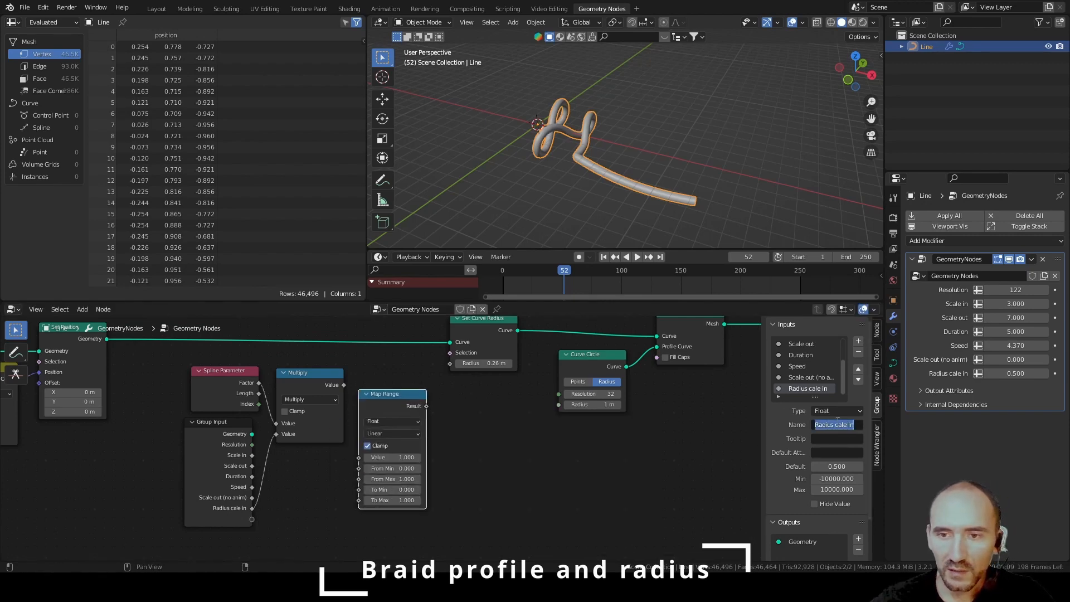
click(837, 424)
text(s)
key(Return)
drag(253, 508, 358, 490)
Expose the Map Range node's To Max as a new group input named "Radius scale out".
drag(251, 519, 359, 500)
click(834, 424)
text(Radiu)
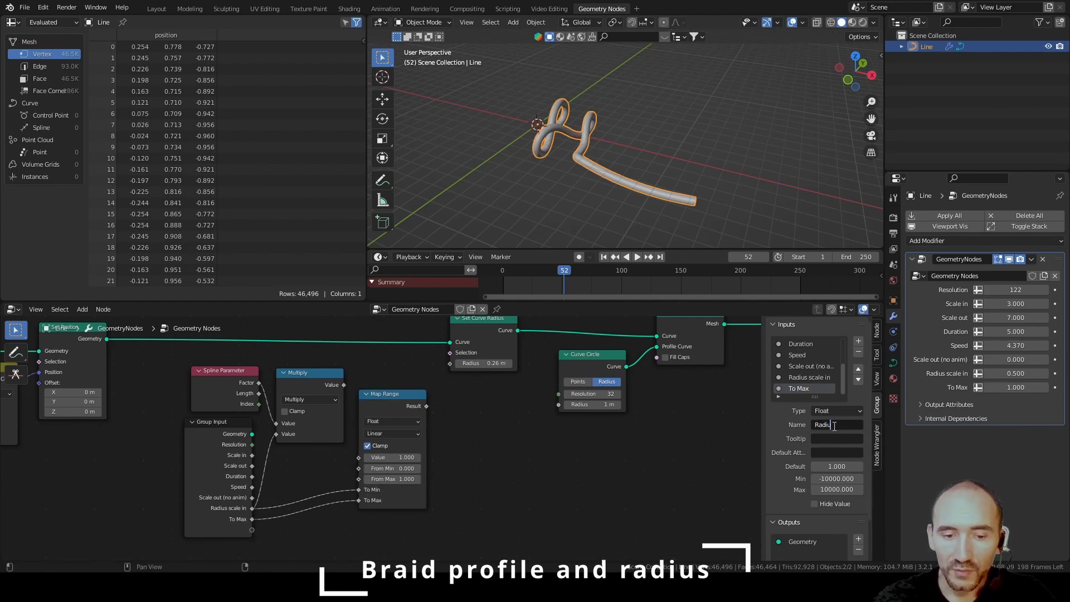
text(s scale out)
key(Return)
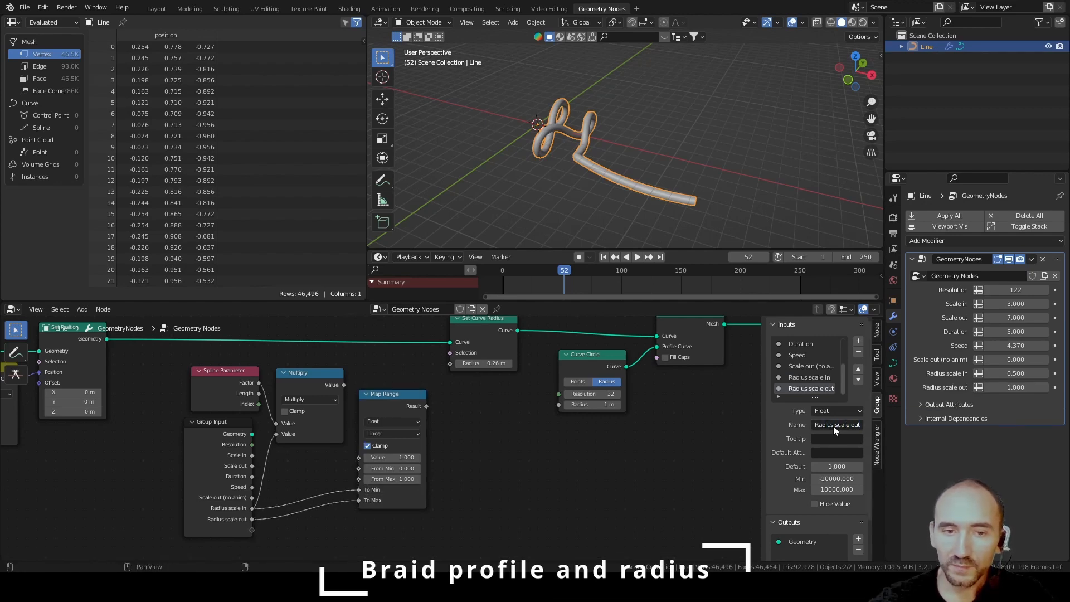
Cut the group input's link to Multiply, then chain Multiply through Map Range's Value and Result into Set Curve Radius's Radius.
ctrl+right_drag(260, 446, 279, 461)
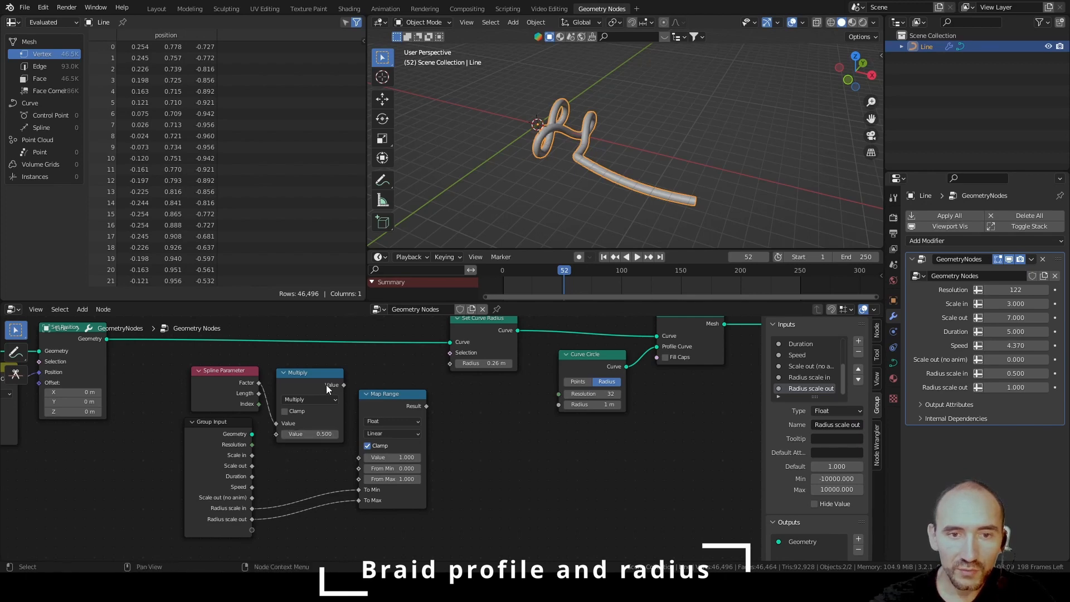
drag(344, 384, 357, 457)
drag(427, 406, 448, 364)
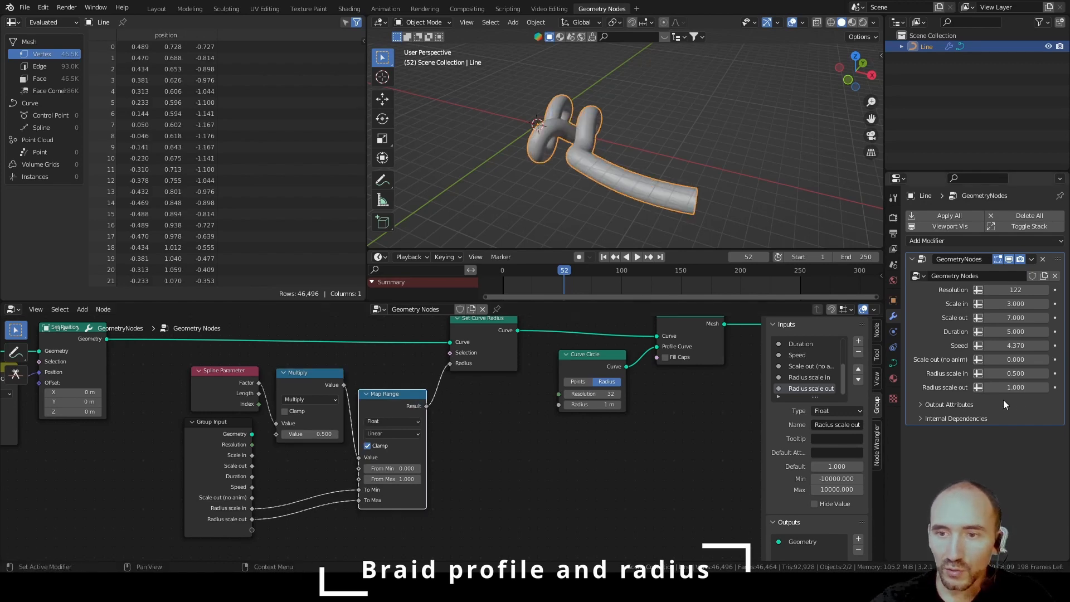
Set the modifier's Radius scale out to 0 and Radius scale in to 1.
drag(1024, 385, 1021, 385)
click(1025, 385)
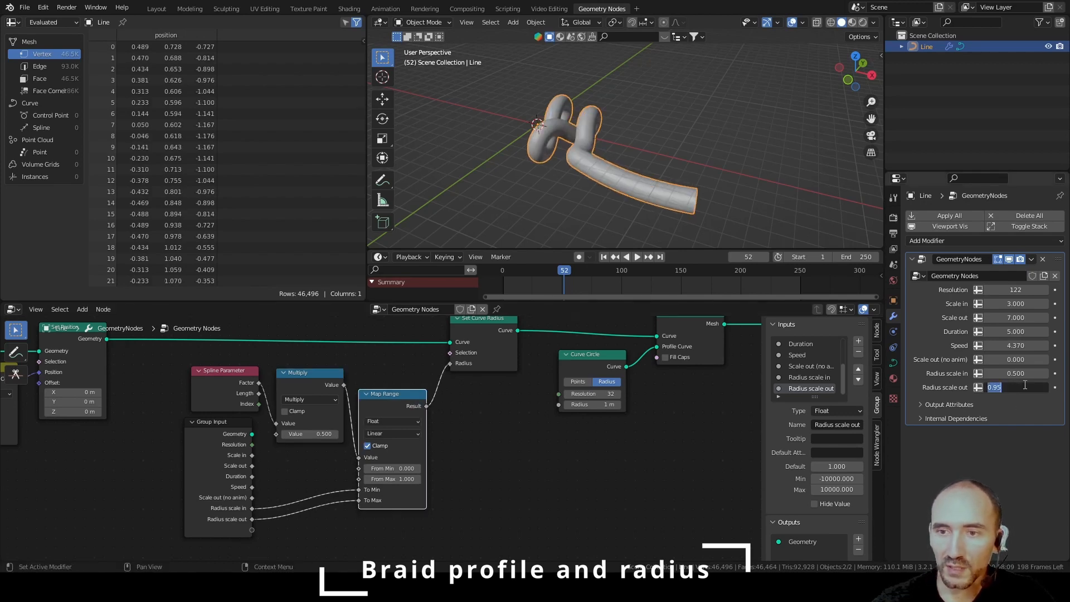
text(0)
key(shift+Tab)
text(1)
key(Return)
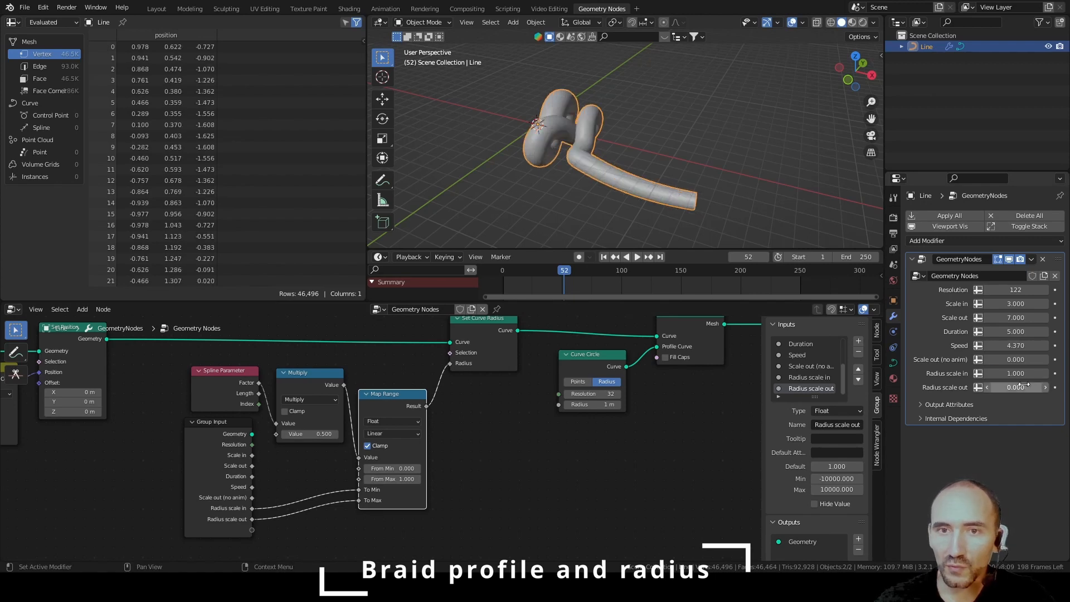
scroll(625, 162, up, 1)
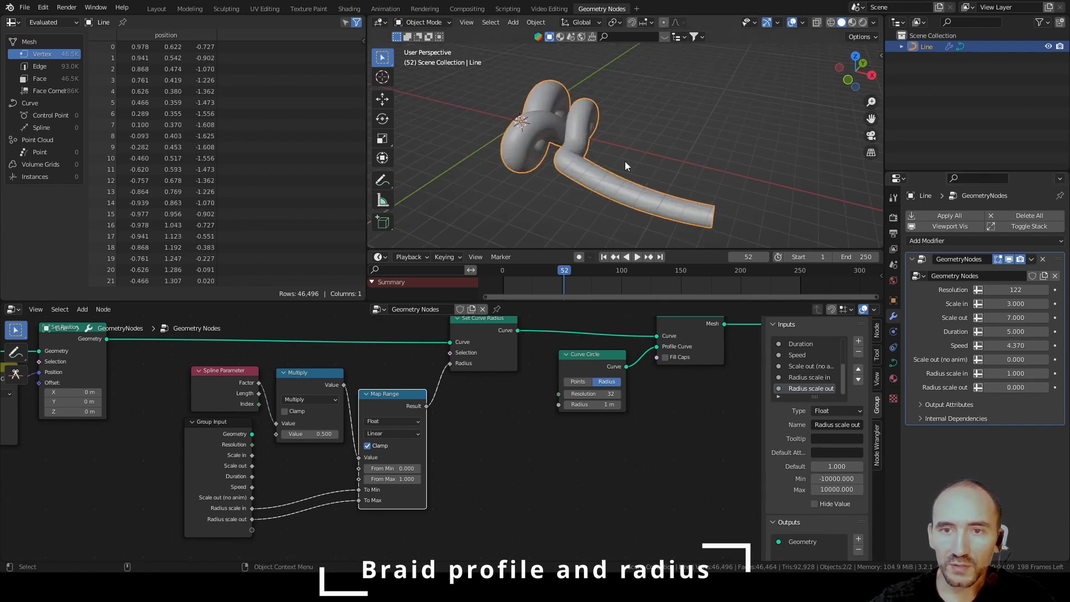
Replace the Multiply node with a Float Curve node between Spline Parameter and Map Range.
click(311, 384)
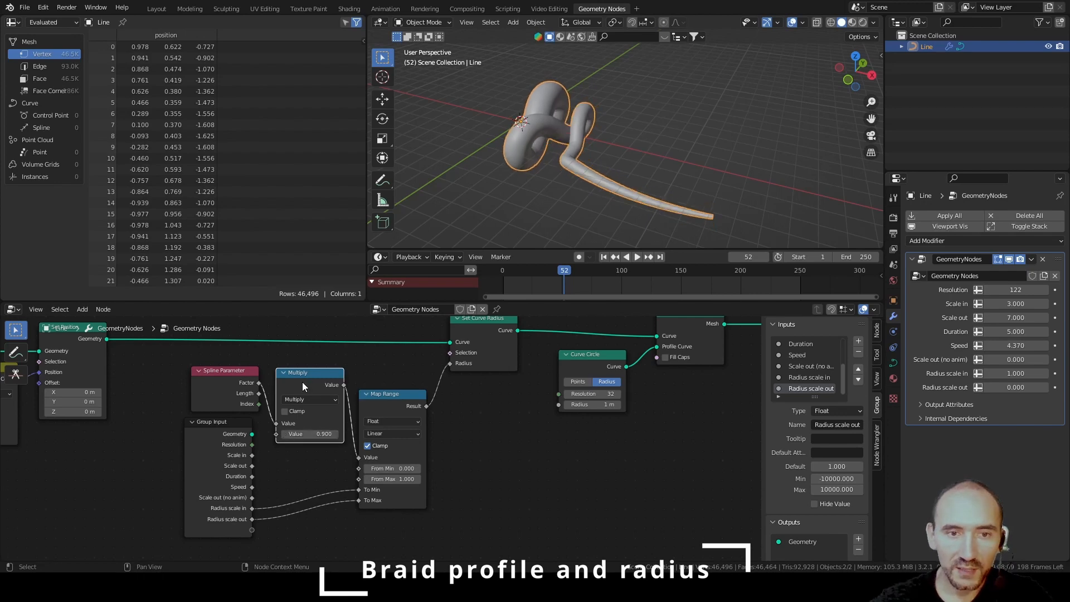
key(ctrl+x)
key(F3)
text(cu)
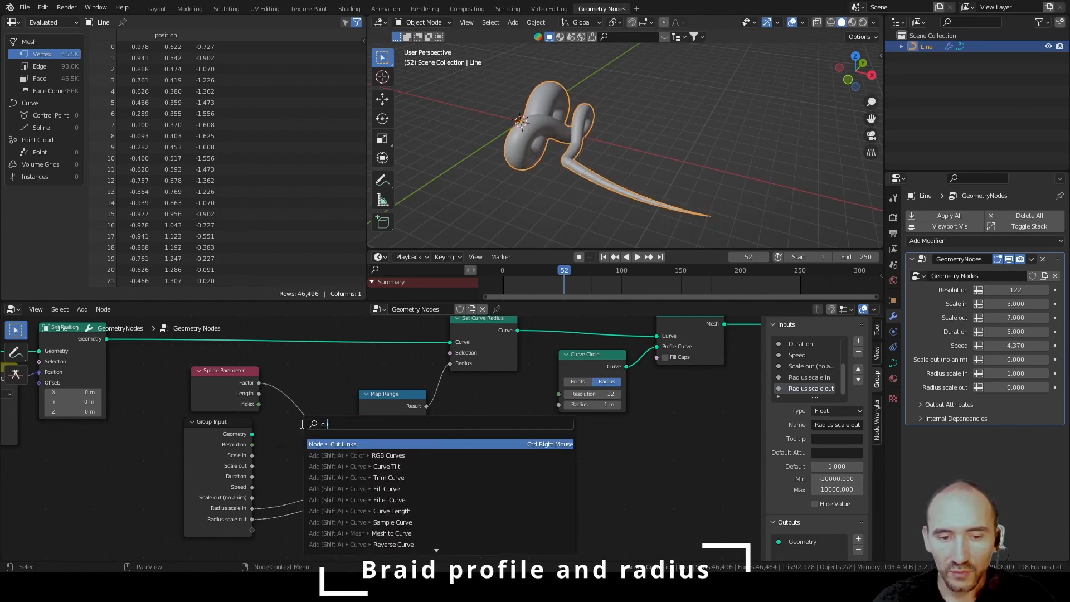
text(rve fl)
key(Return)
click(296, 352)
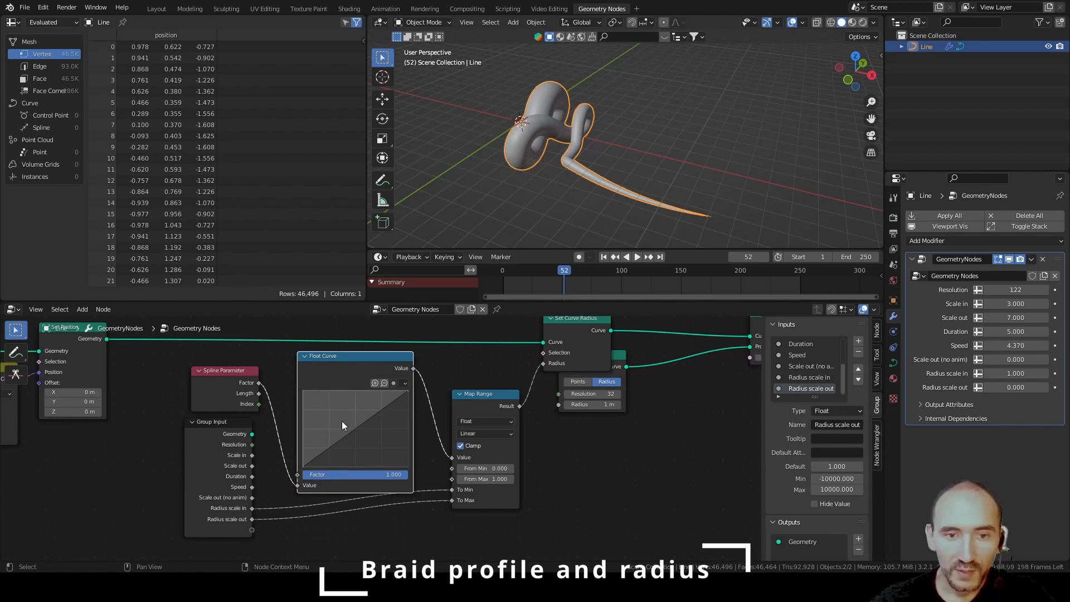
Bend the Float Curve through a point at 0.2545, 0.75, and expose its Factor as a modifier input set to 0.39.
drag(356, 427, 329, 410)
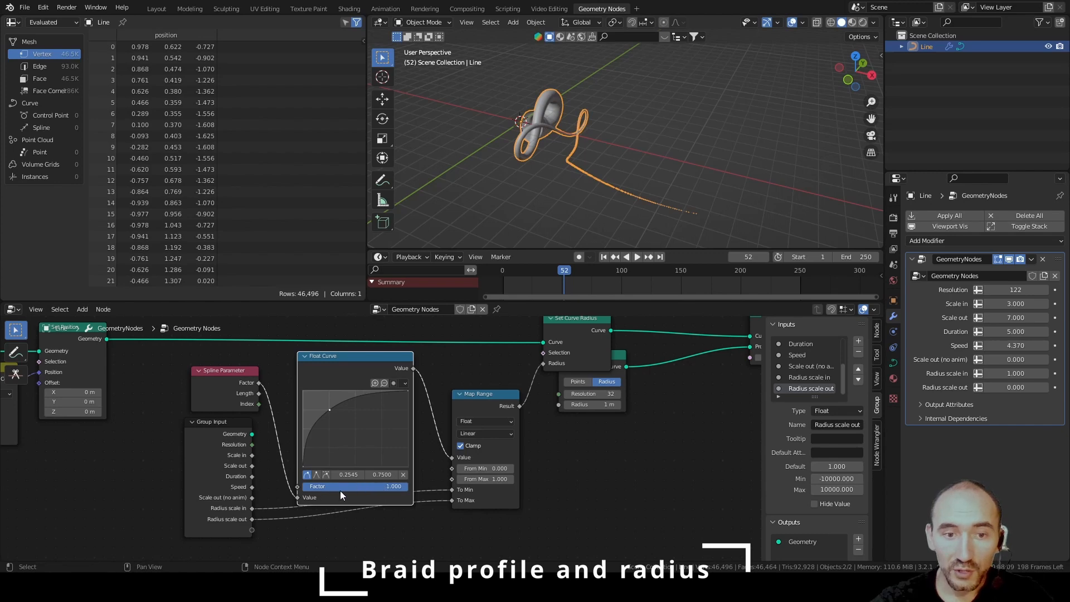
drag(298, 487, 252, 530)
mouse_move(1015, 401)
mouse_down()
mouse_move(953, 401)
mouse_move(1015, 401)
mouse_move(958, 400)
mouse_move(1015, 401)
mouse_move(997, 400)
mouse_up()
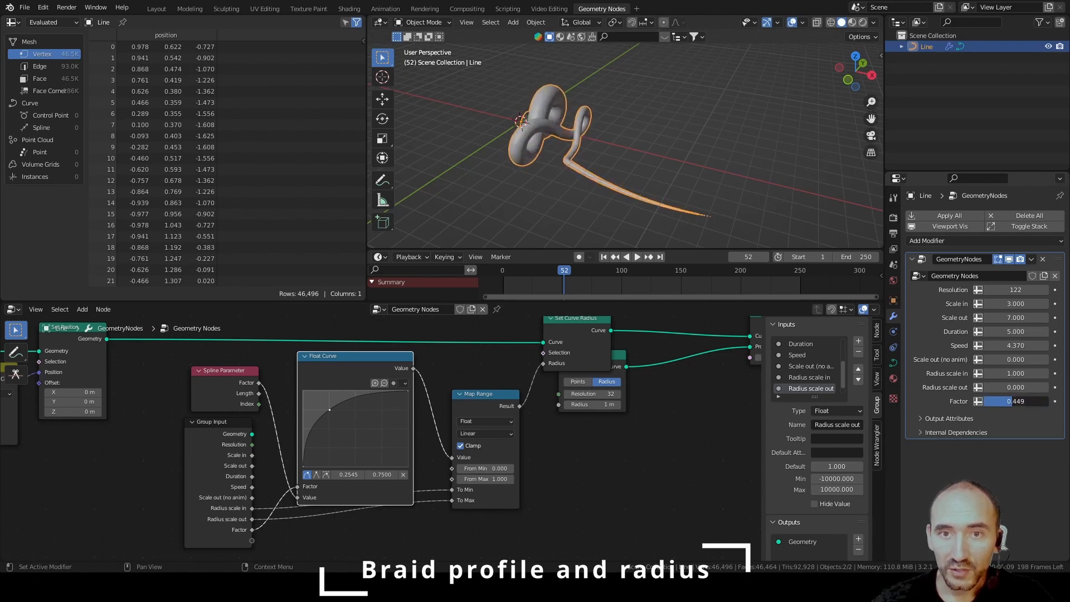
Go to frame 149, raise the modifier's Speed to 8.7 and look closely at the coiled tube.
drag(564, 270, 680, 270)
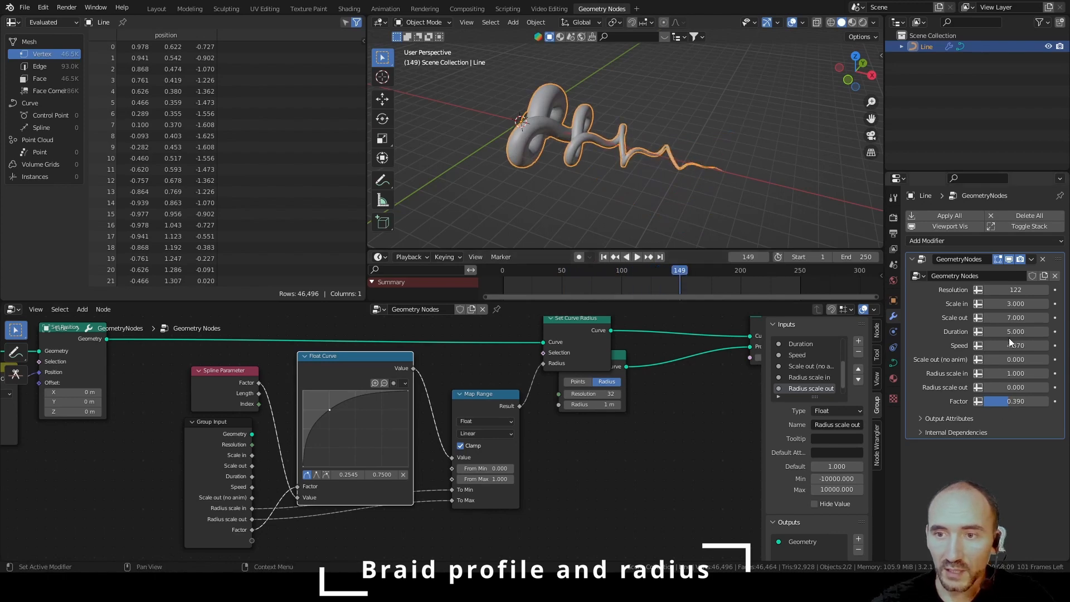
mouse_move(1009, 344)
mouse_down()
mouse_move(1067, 345)
mouse_move(1042, 346)
mouse_up()
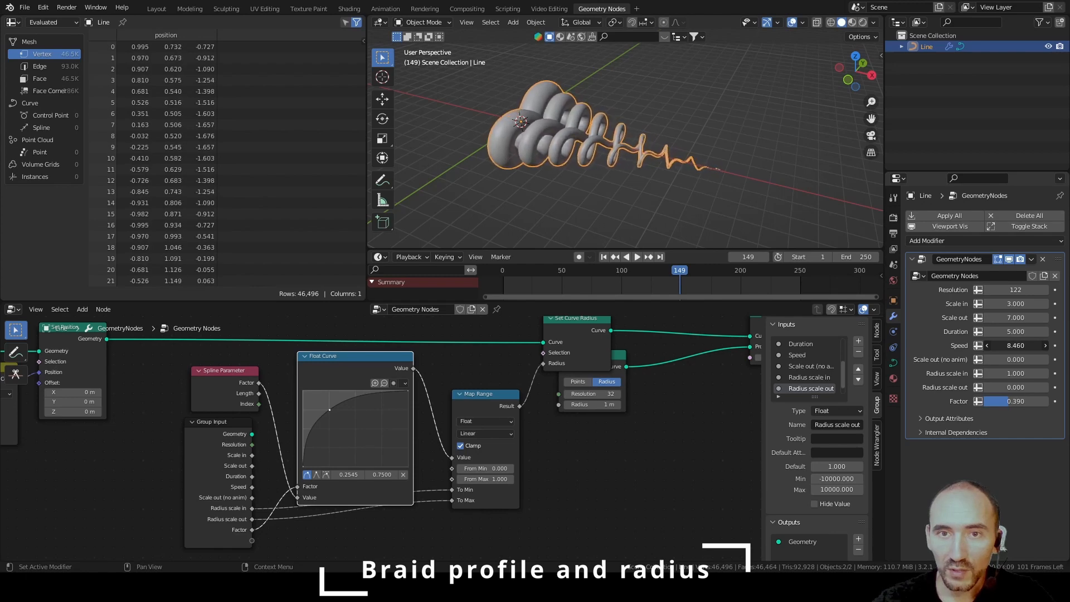
scroll(566, 139, up, 3)
middle_drag(564, 136, 585, 143)
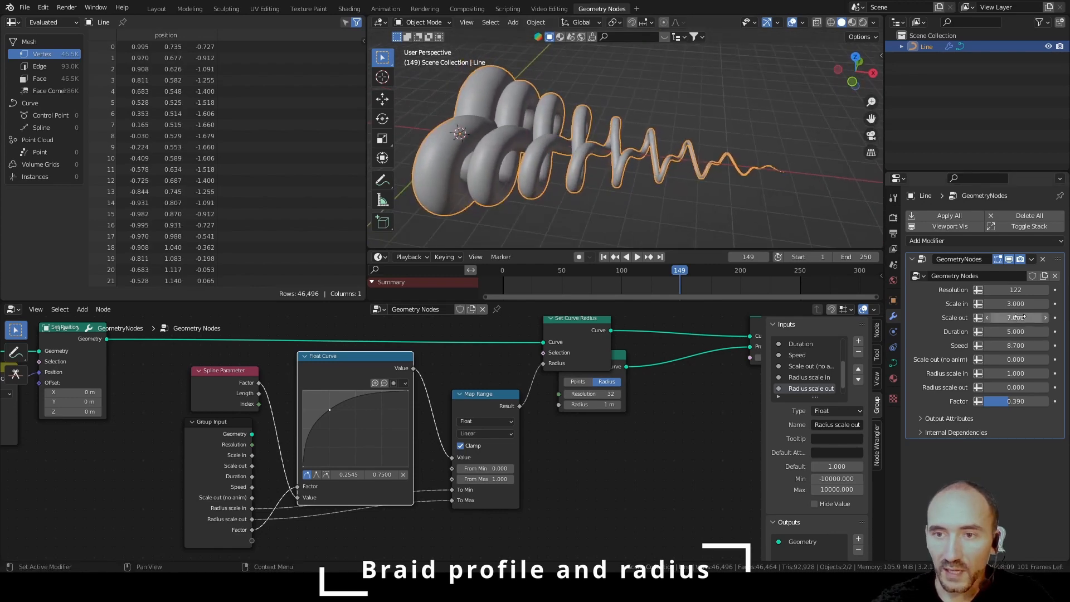
Set the modifier's Scale in to 1.39, Radius scale in to 0.65 and Speed to 4.14, and save the file.
drag(1015, 303, 954, 303)
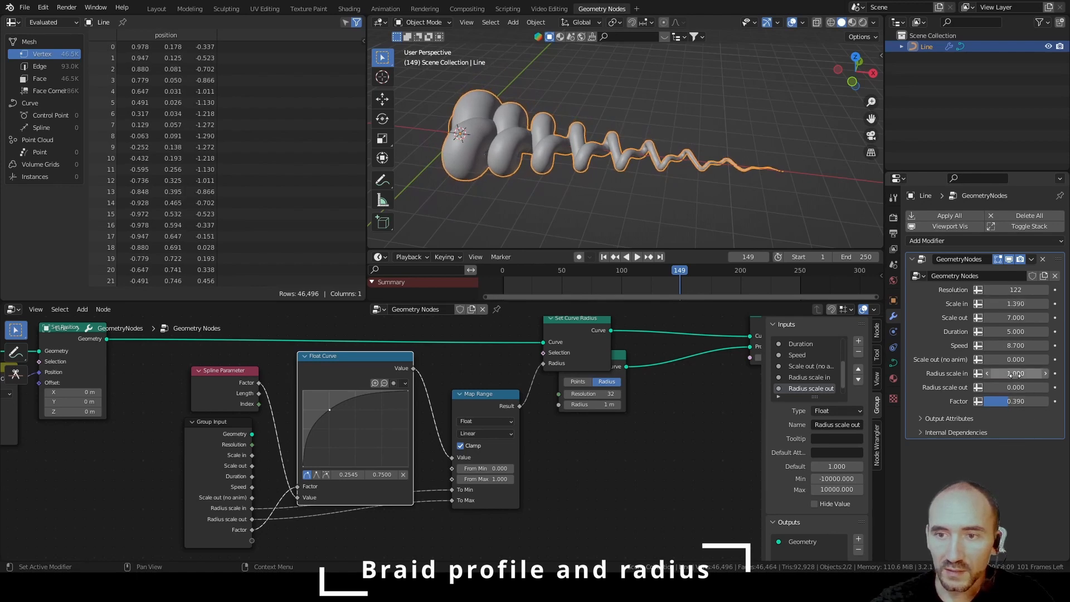
drag(1013, 372, 964, 345)
key(ctrl+s)
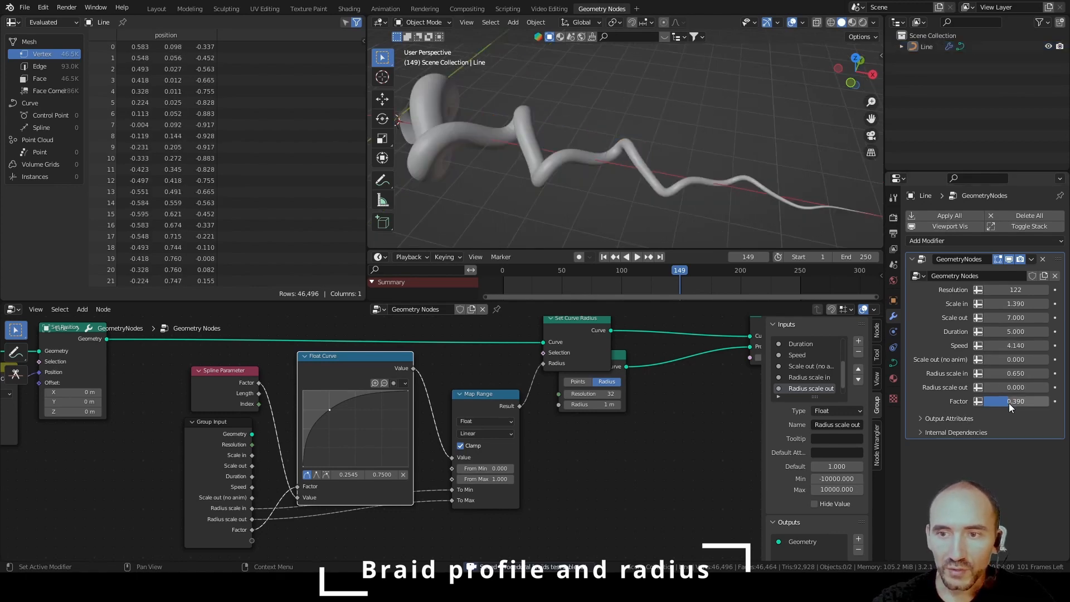
Set the modifier's Factor to 0 and space out the Map Range, Curve Circle, Curve to Mesh and Set Curve Radius nodes.
drag(1009, 401, 984, 402)
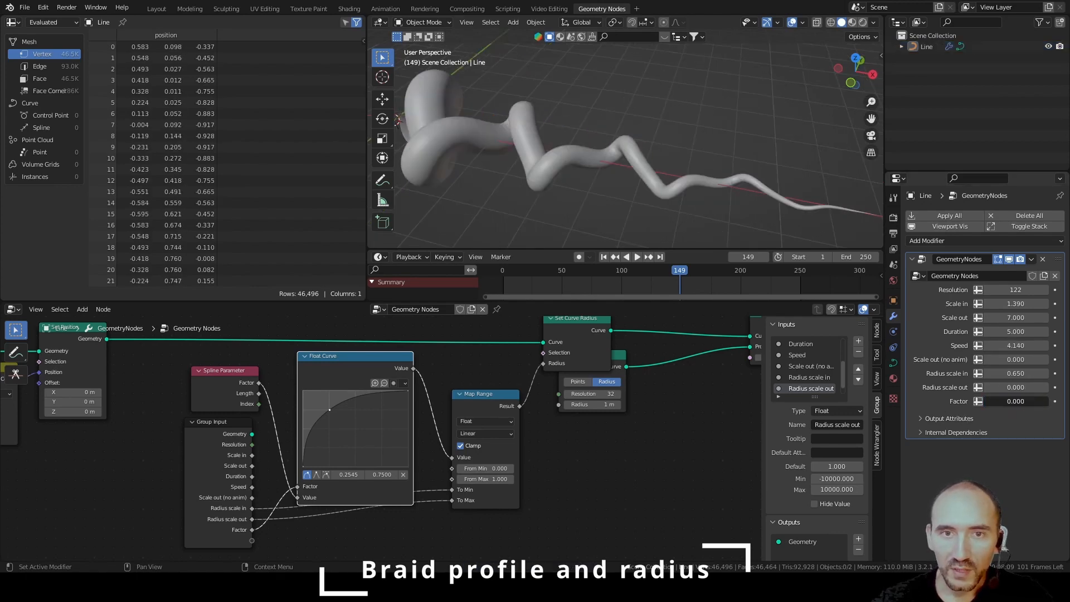
drag(479, 397, 457, 420)
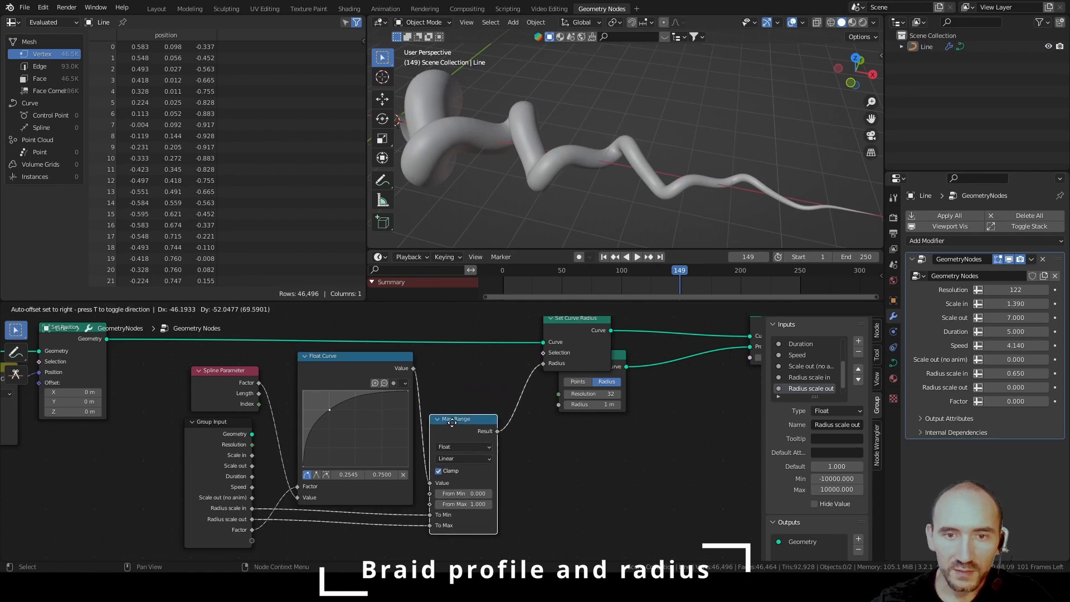
drag(538, 384, 615, 385)
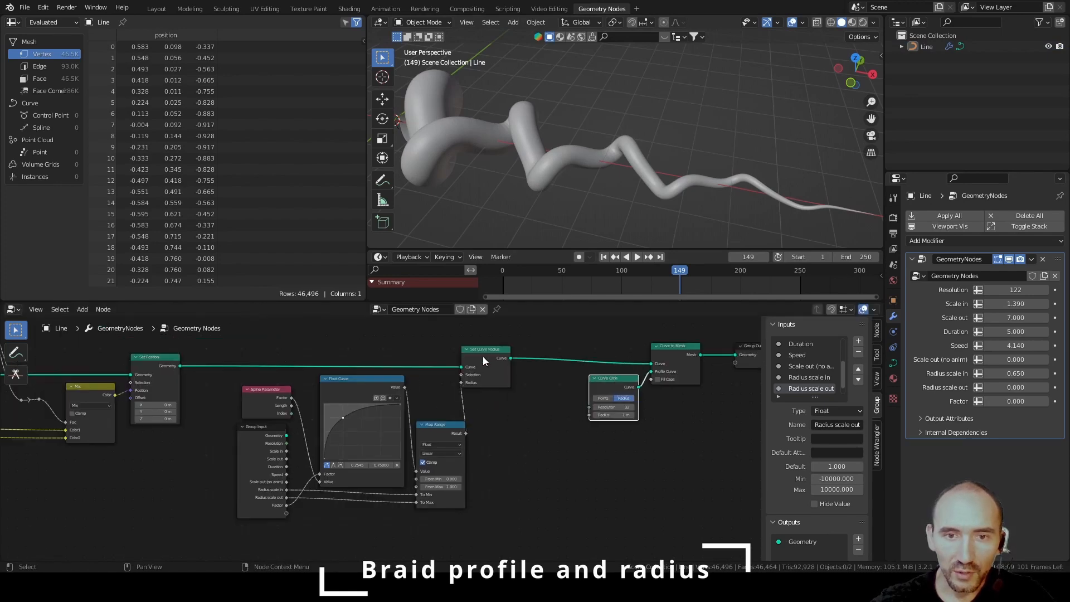
drag(492, 361, 515, 360)
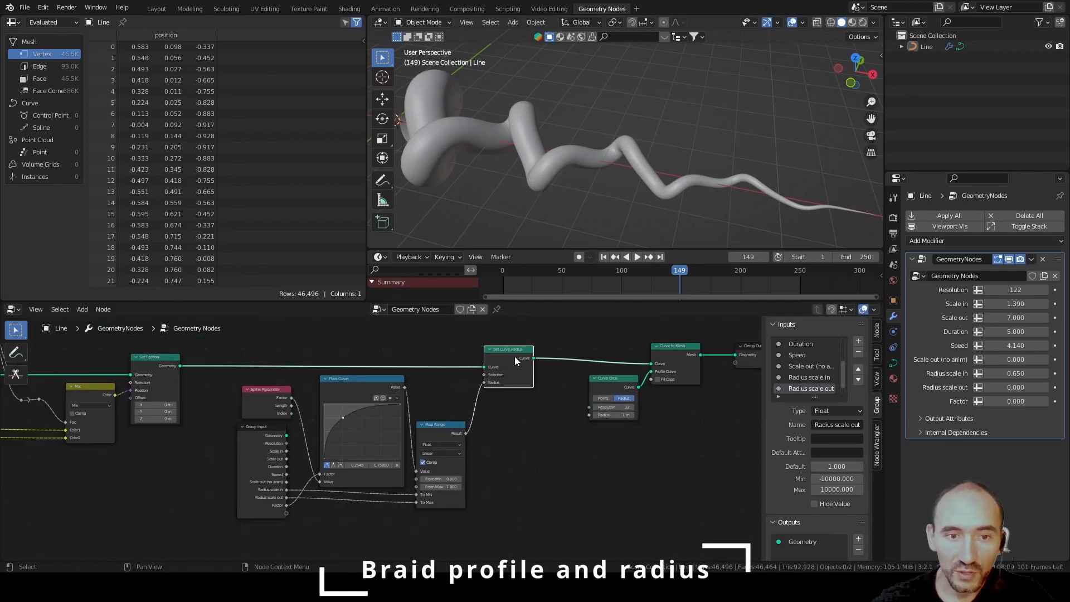
Group Spline Parameter, Group Input, Float Curve, Map Range and Set Curve Radius in a frame labelled "Set radius".
drag(192, 346, 474, 510)
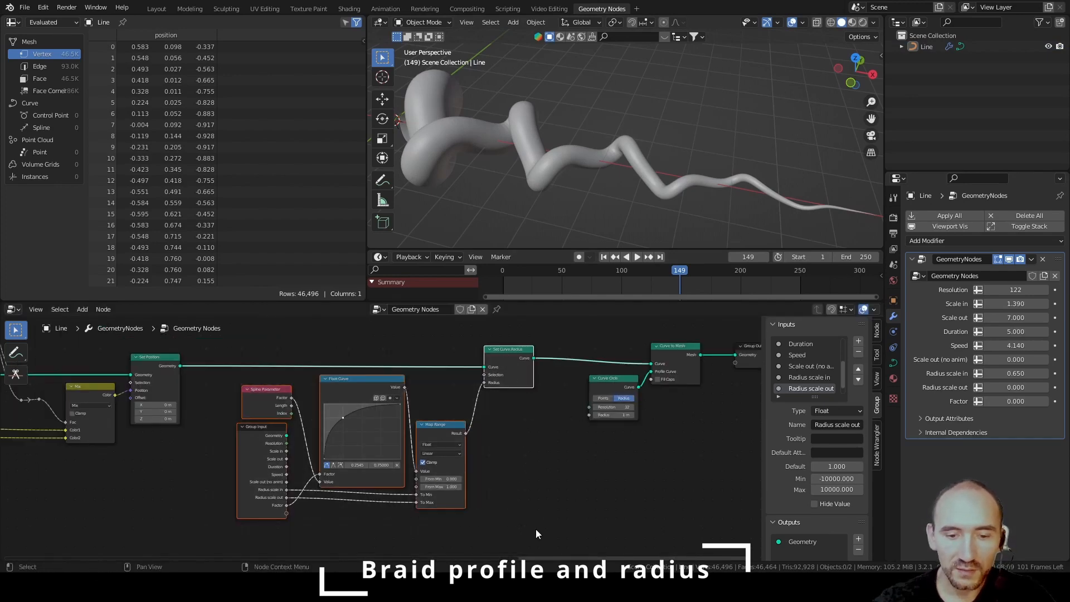
key(ctrl+j)
key(F2)
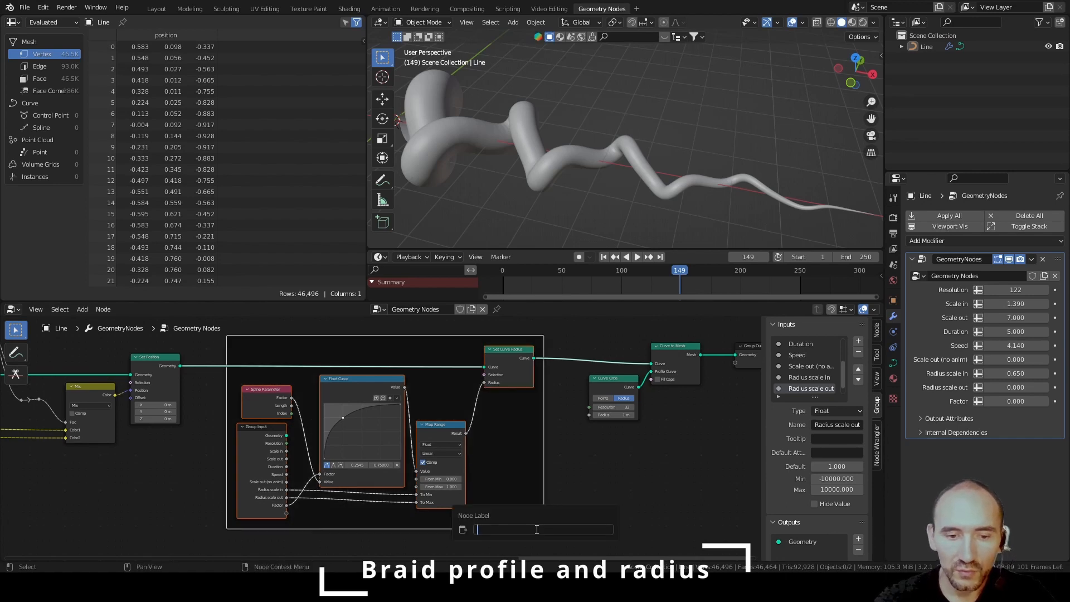
text(Set radius)
key(Return)
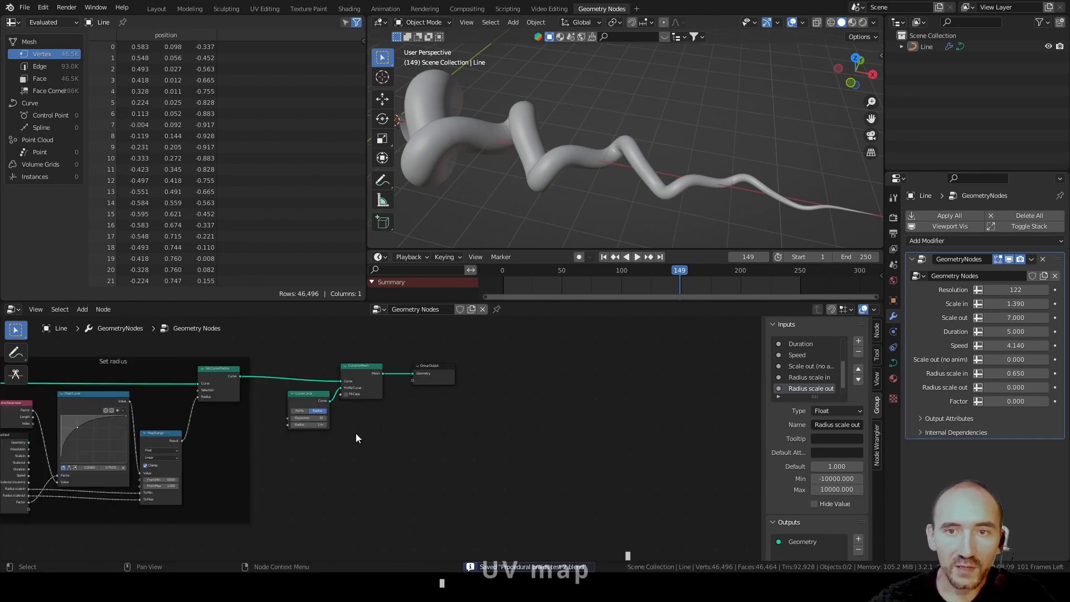
Move Curve Circle, Curve to Mesh and Group Output away from the Set radius frame, leaving space between the nodes.
middle_drag(606, 407, 521, 455)
scroll(354, 428, up, 2)
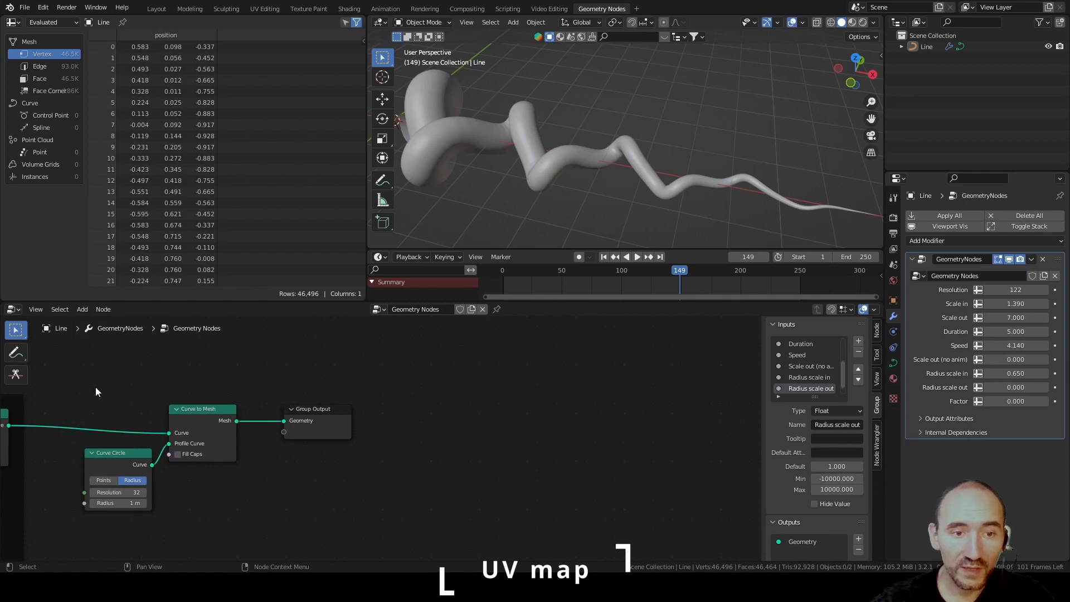
key(g)
click(697, 485)
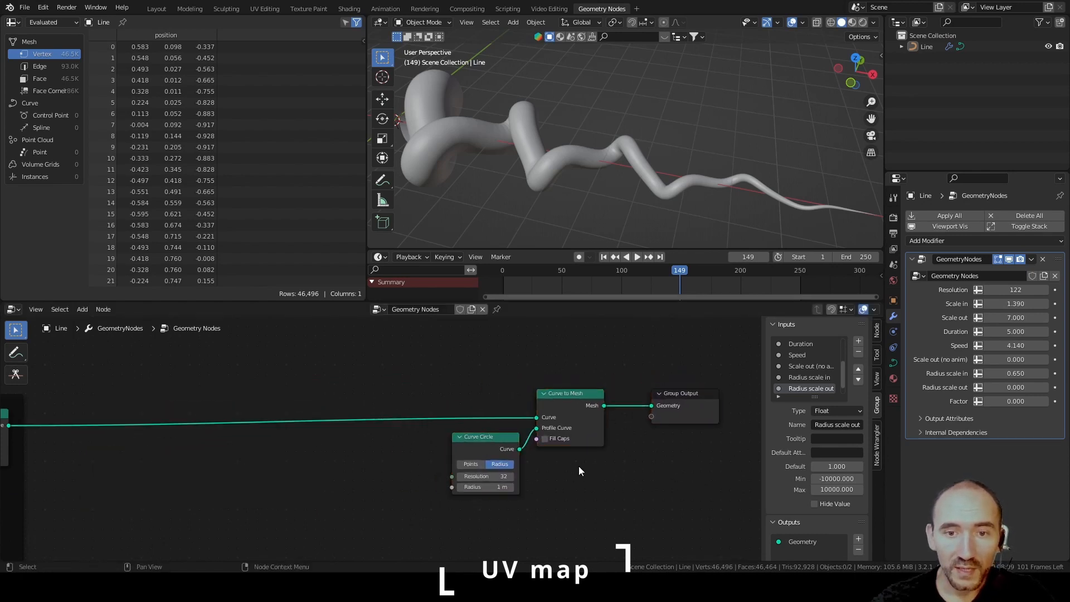
scroll(579, 465, down, 3)
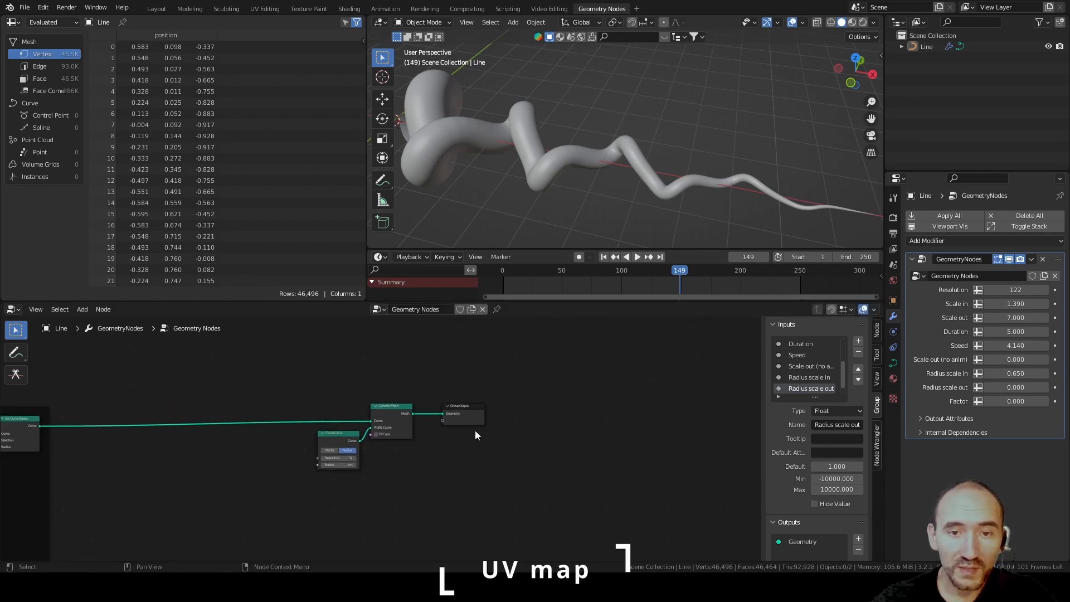
drag(456, 409, 668, 412)
Insert a Capture Attribute node before Curve to Mesh's Curve input and a duplicate between Curve Circle and Profile Curve.
key(F3)
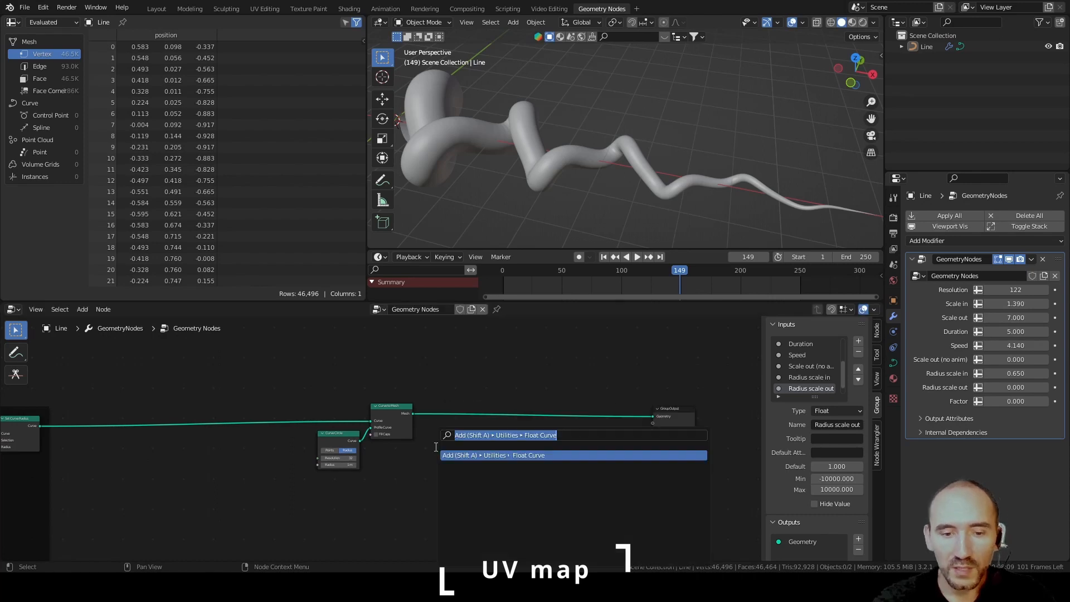
text(capture)
key(Return)
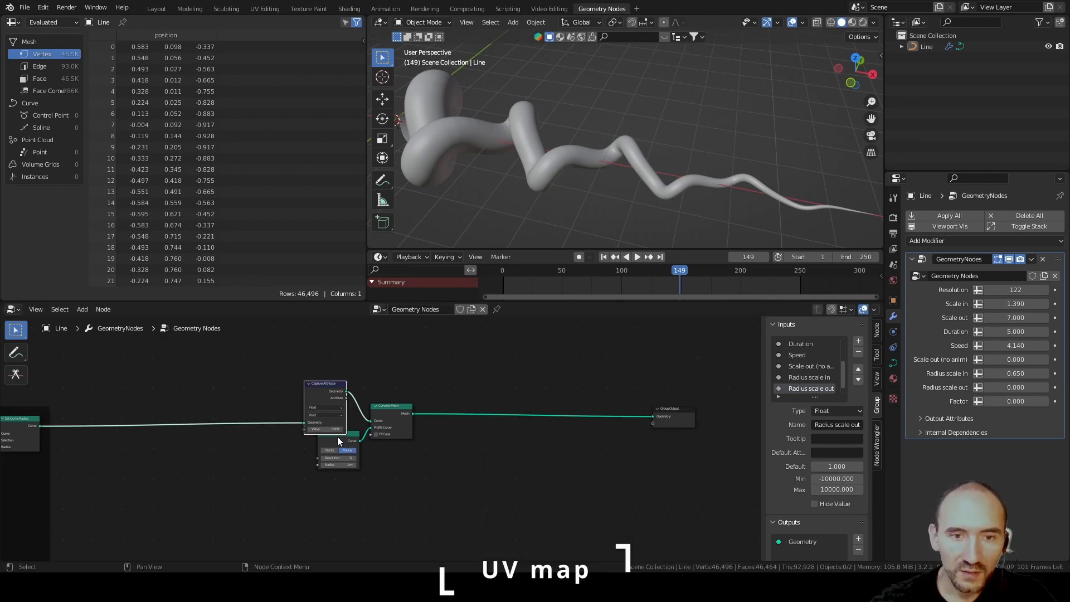
click(337, 436)
scroll(337, 437, up, 2)
drag(420, 378, 411, 366)
key(shift+d)
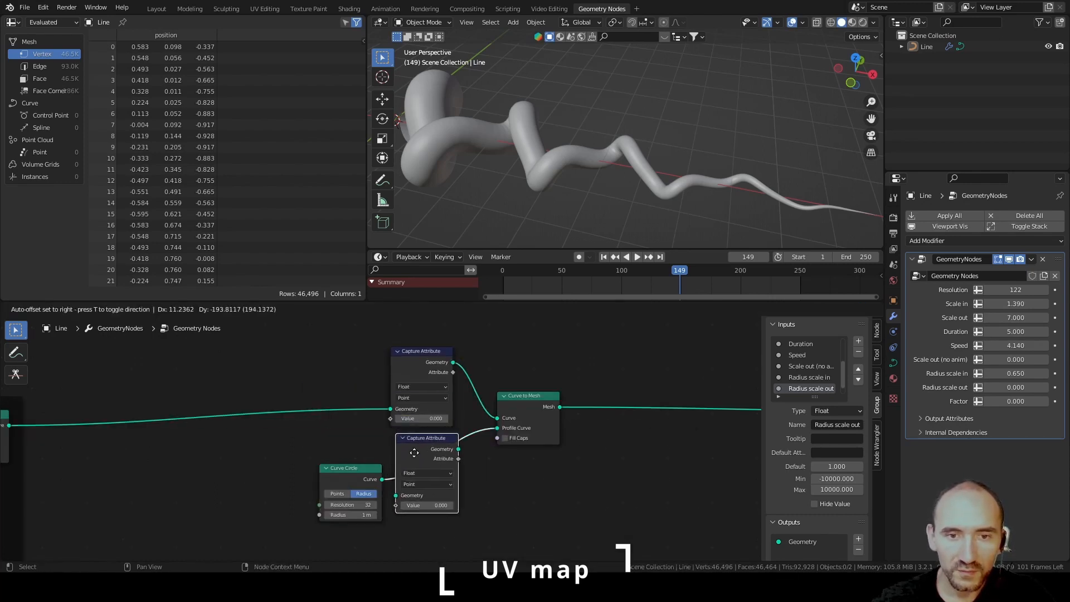
click(413, 453)
Add a Spline Parameter node and connect its Factor to the Value input of both Capture Attribute nodes.
key(F3)
text(spline para)
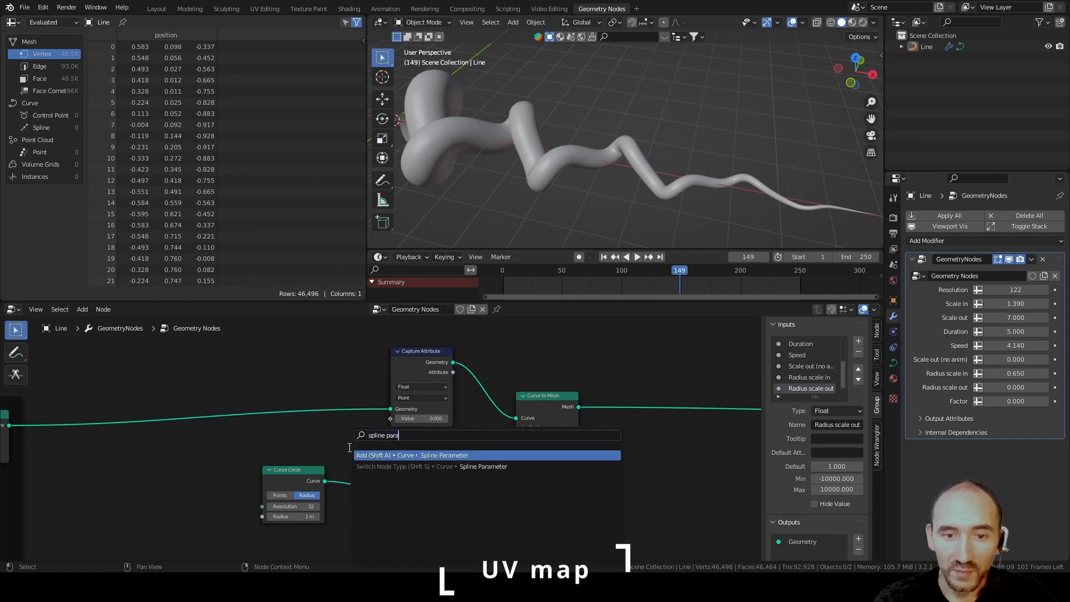
key(Return)
click(258, 417)
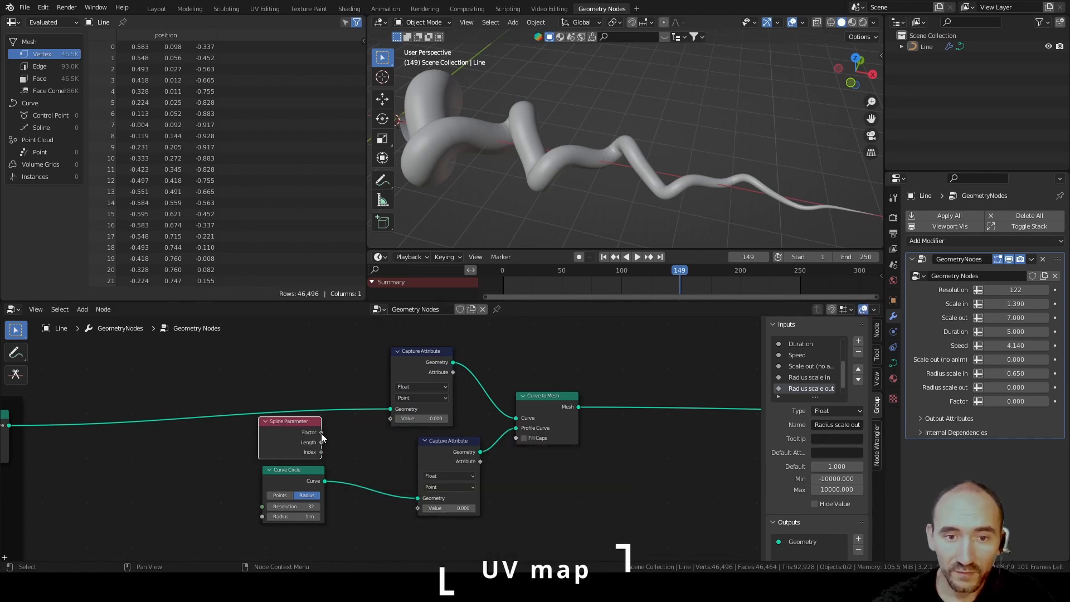
drag(321, 433, 390, 418)
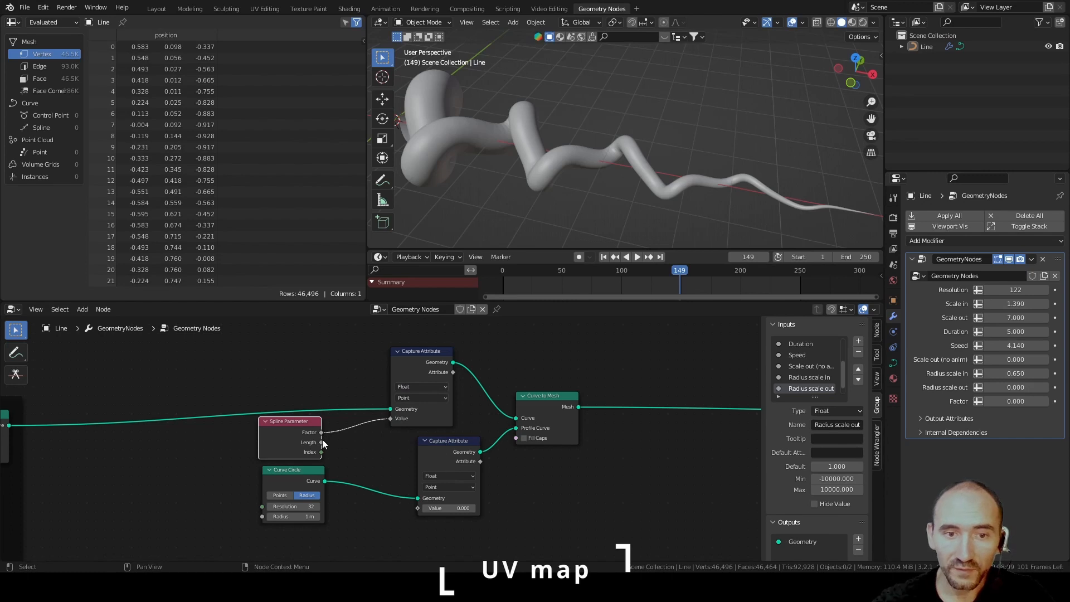
drag(321, 432, 418, 507)
drag(449, 441, 413, 439)
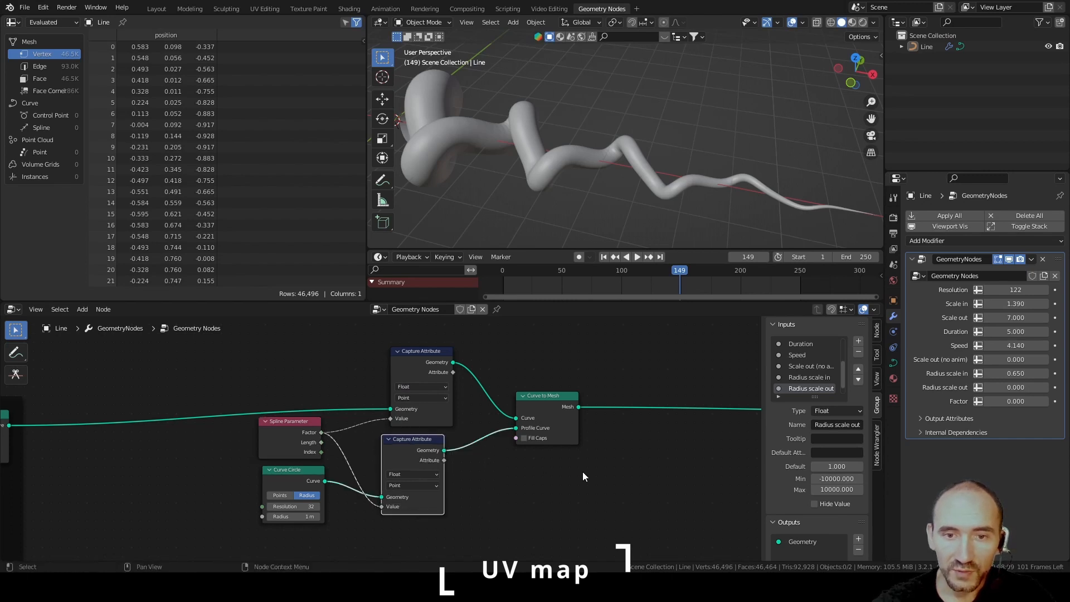
Rearrange Curve to Mesh and Group Output, add a Combine XYZ node and connect its Vector to a new Group Output socket.
middle_drag(583, 472, 336, 457)
scroll(413, 439, down, 2)
drag(305, 395, 337, 373)
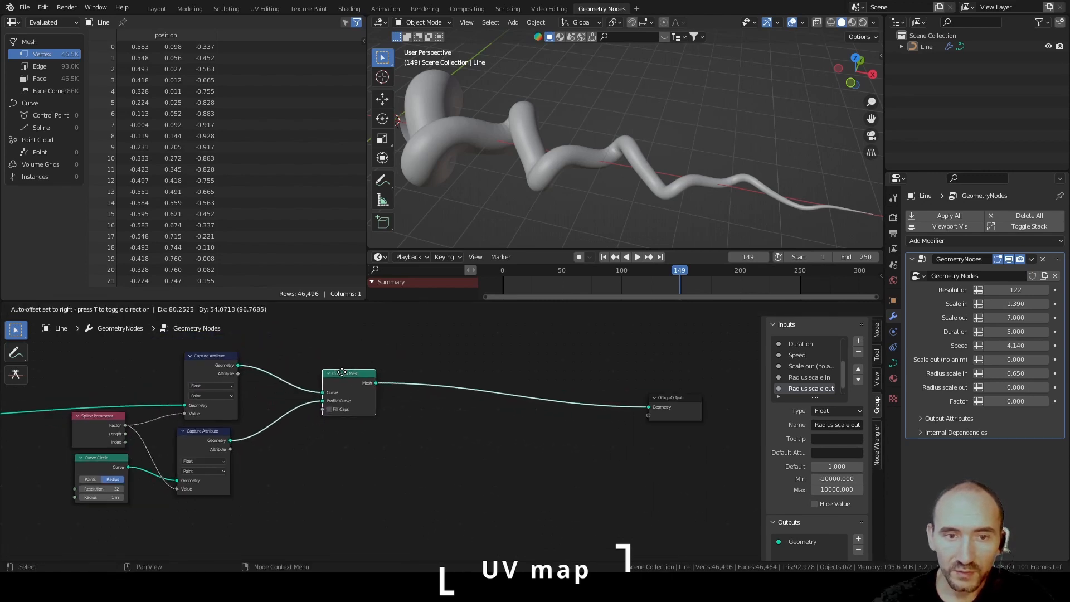
middle_drag(332, 451, 379, 469)
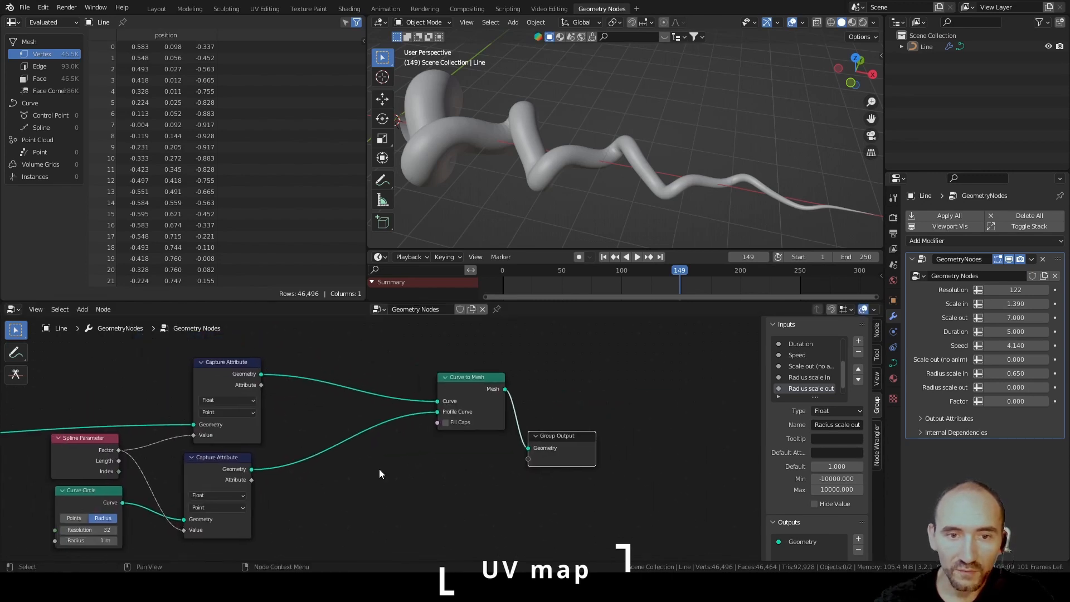
click(379, 469)
key(F3)
text(combine xyz)
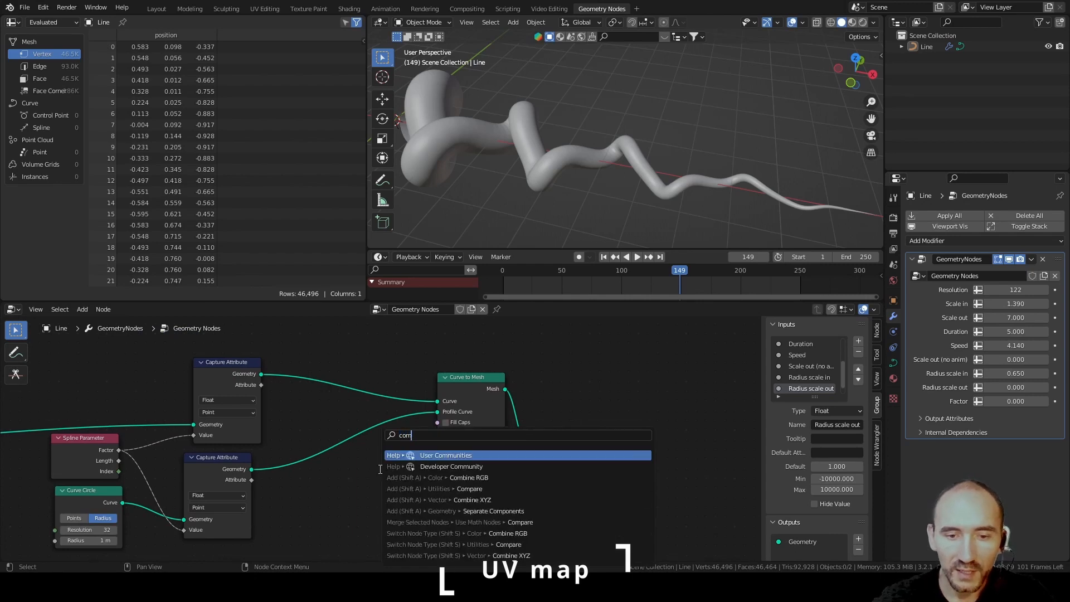
key(Return)
click(491, 469)
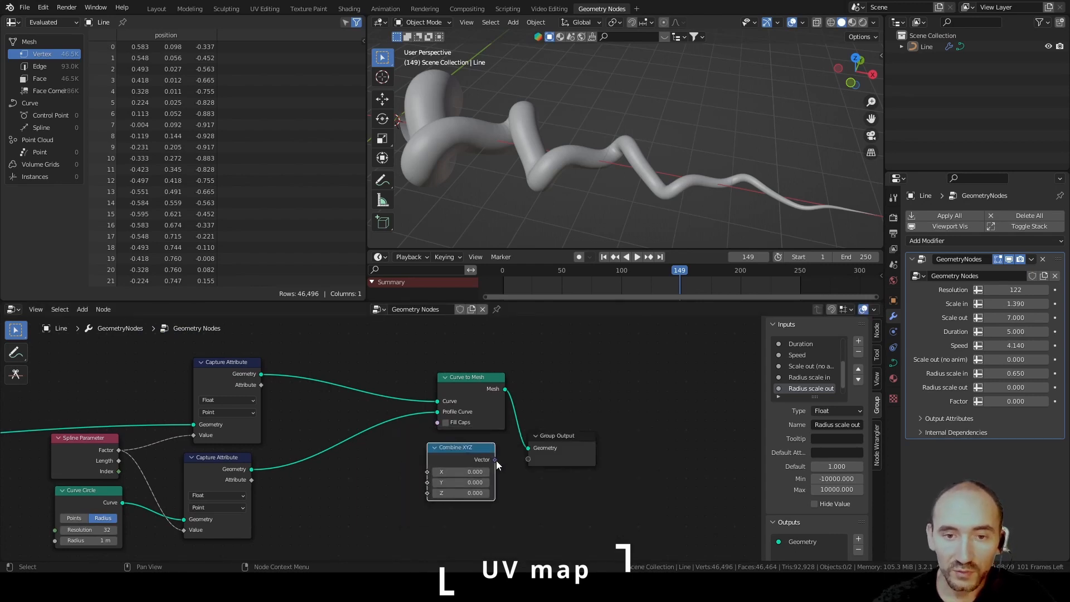
drag(495, 460, 527, 458)
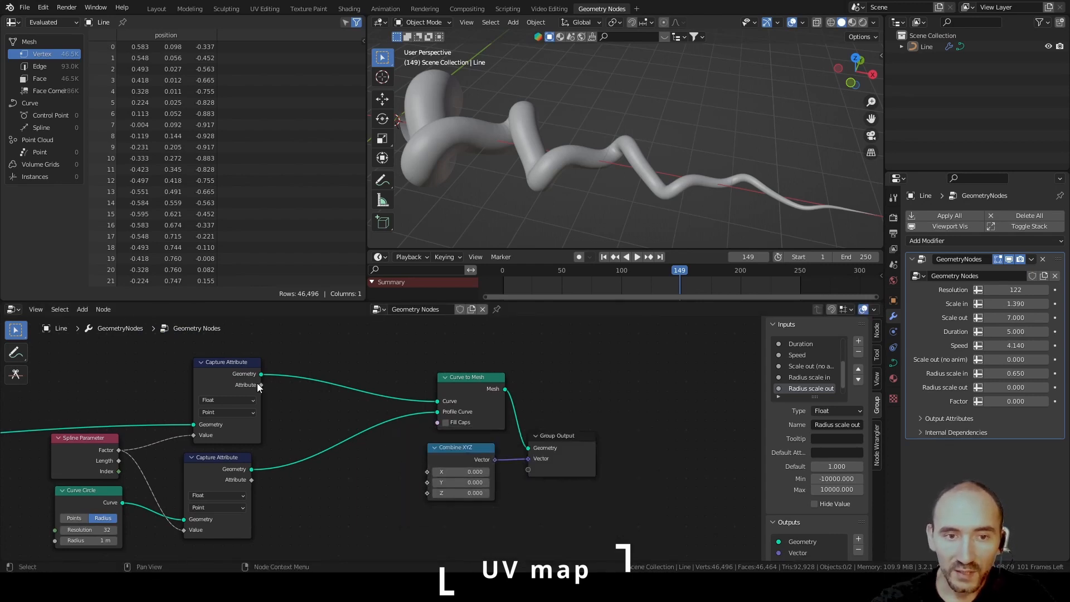
Connect the main curve's captured Attribute to Combine XYZ's X and the circle's captured Attribute to Y, and save the file.
drag(259, 385, 427, 471)
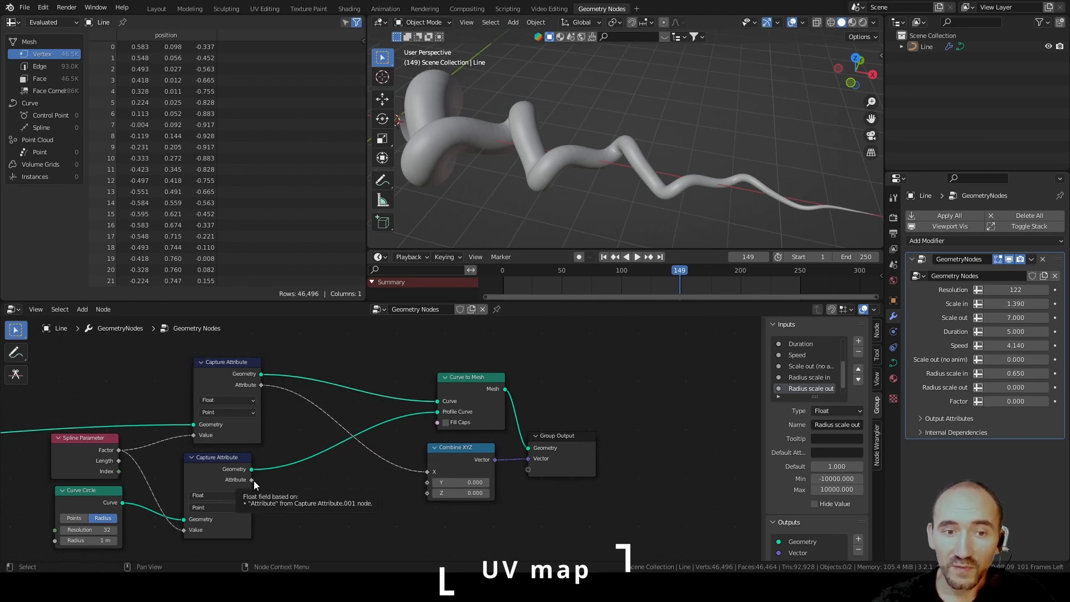
drag(253, 480, 463, 473)
key(ctrl+s)
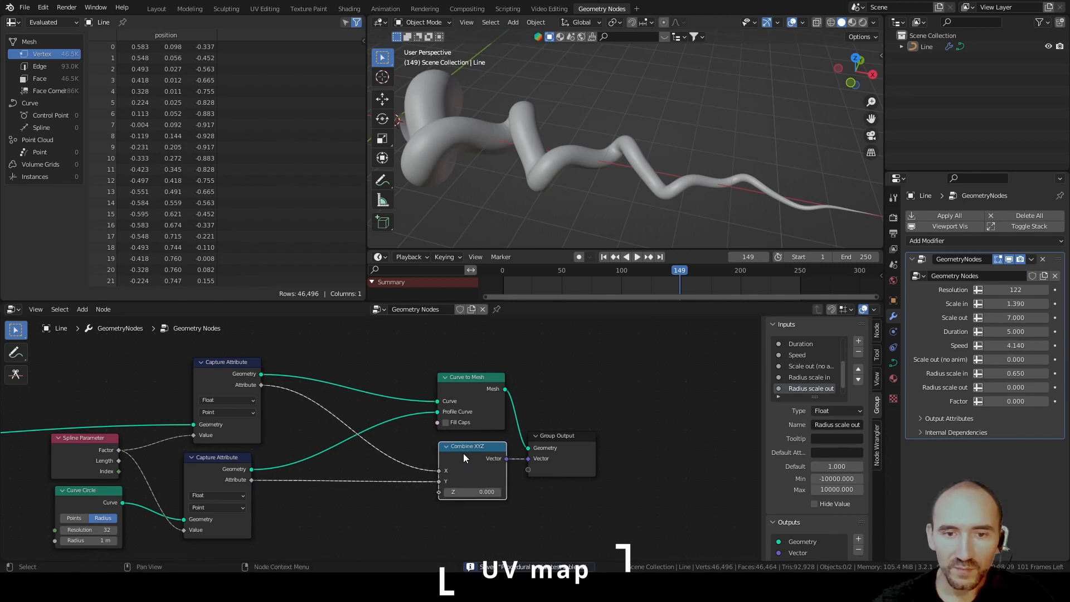
Set the Curve Circle node's radius to 1 m.
drag(86, 544, 87, 540)
click(87, 540)
text(1)
key(Return)
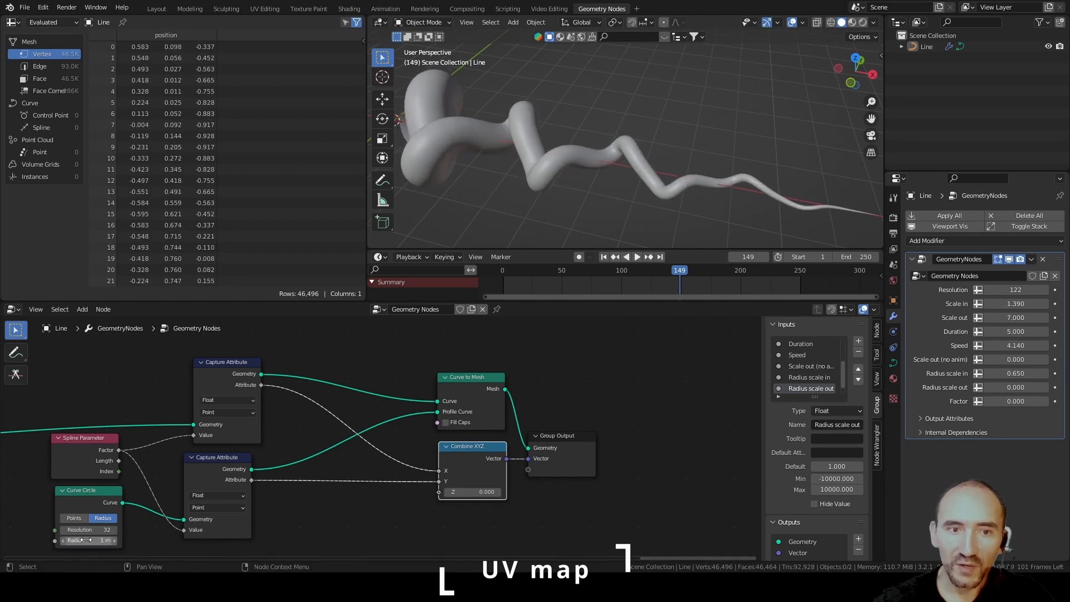
Rename the node tree's Vector output as UVmap.
middle_drag(162, 449, 599, 405)
middle_drag(273, 423, 548, 373)
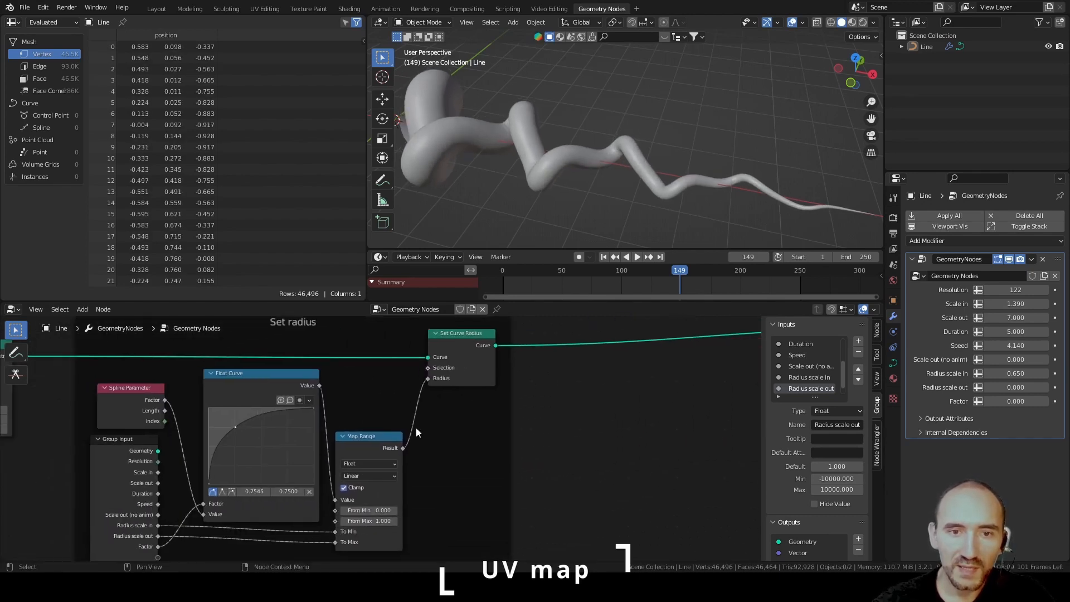
scroll(390, 424, down, 1)
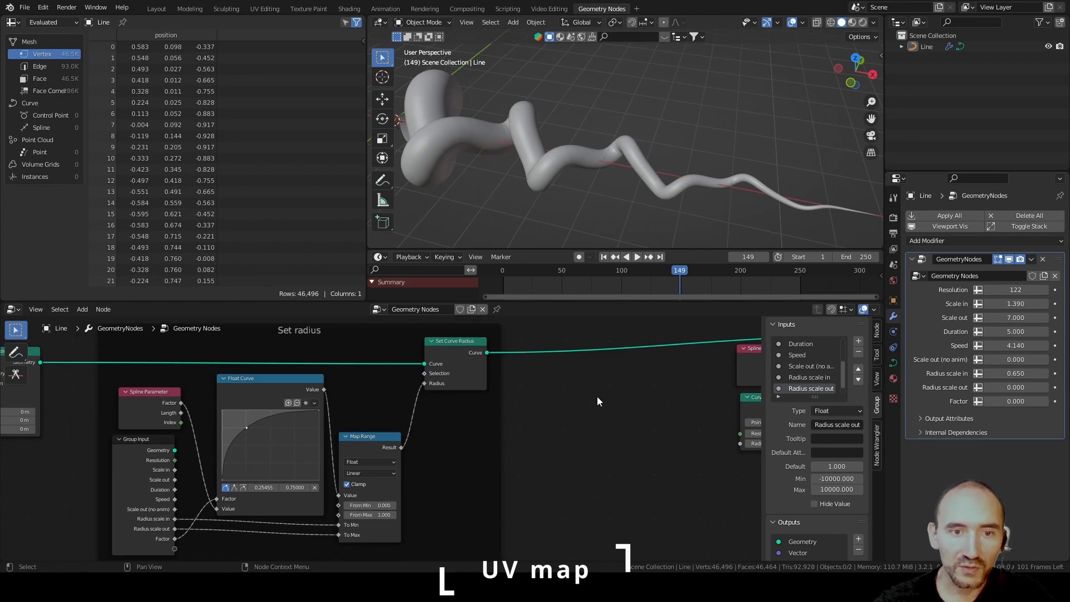
middle_drag(596, 401, 158, 459)
scroll(158, 459, up, 3)
scroll(801, 509, down, 2)
click(802, 509)
scroll(801, 510, down, 4)
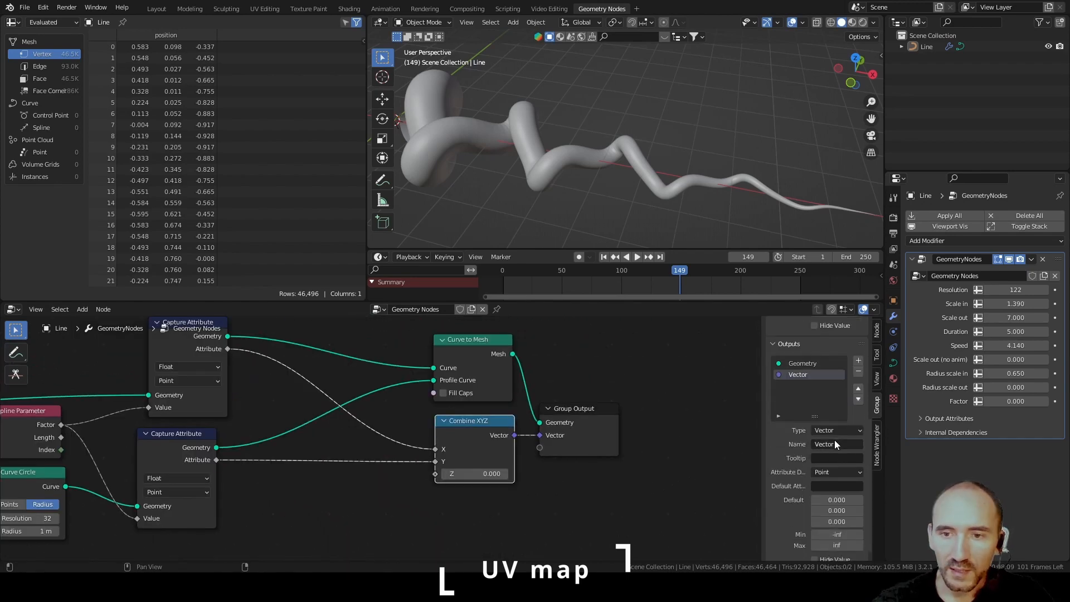
click(836, 444)
text(UV)
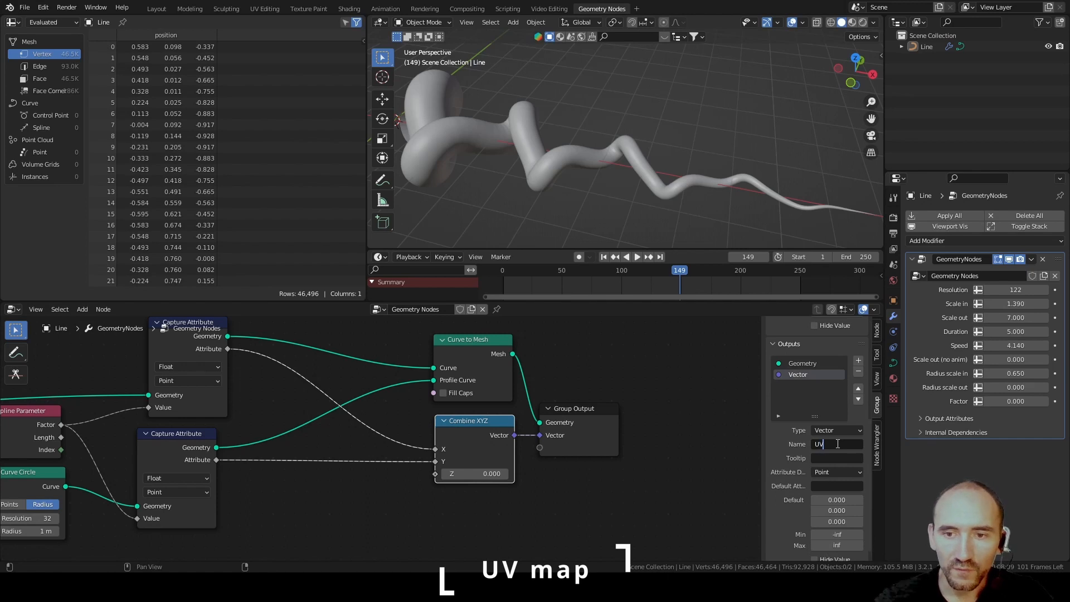
key(Return)
Gather the UV nodes in a frame labelled "UV make creation" and move it with the output nodes beside the Set radius frame.
scroll(405, 400, down, 3)
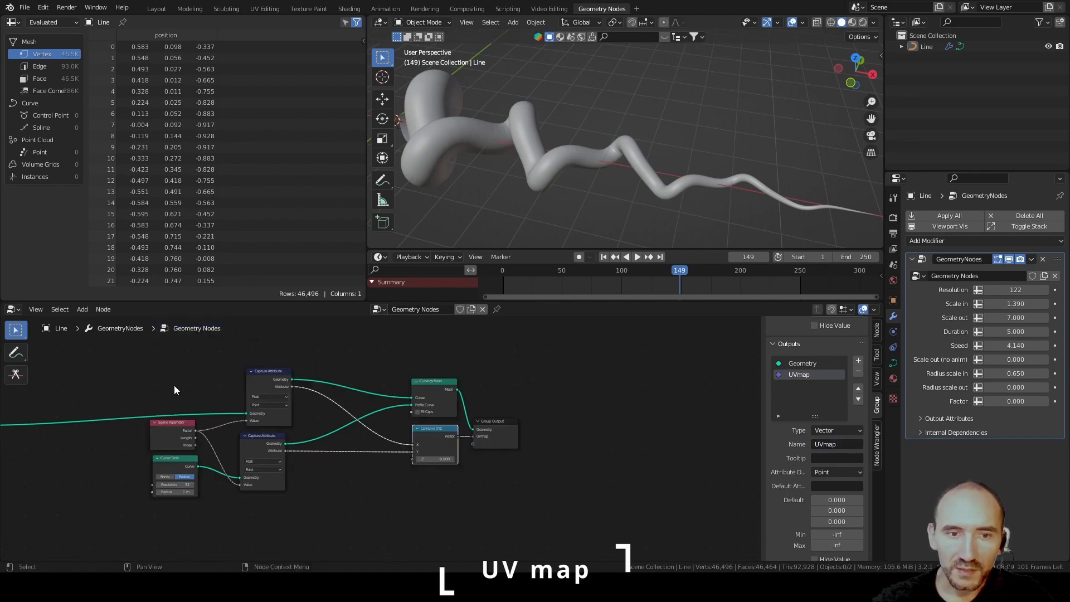
drag(435, 438, 338, 436)
drag(155, 366, 366, 514)
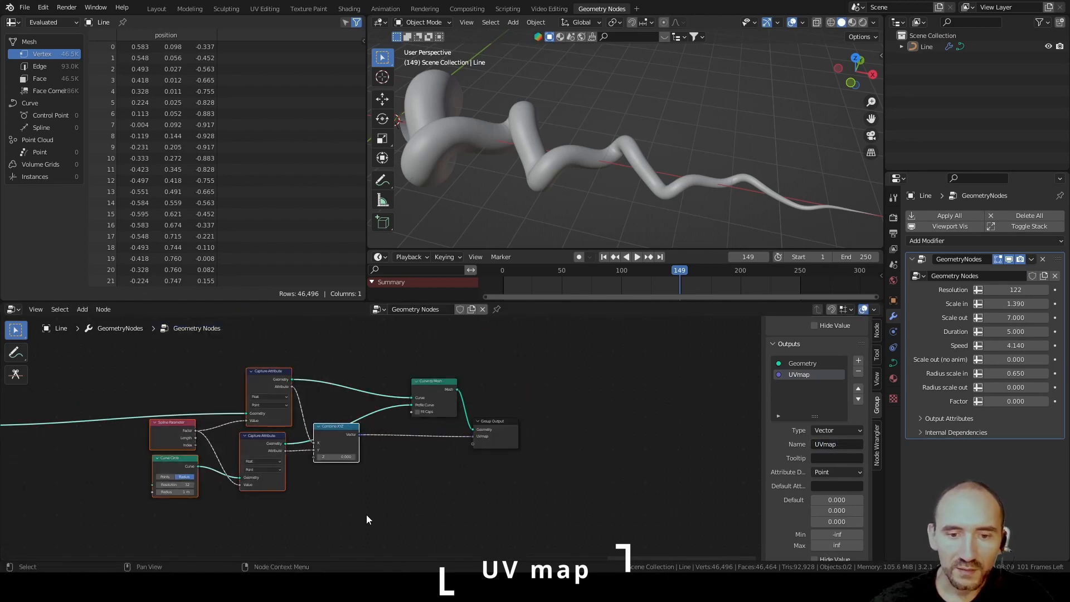
key(ctrl+j)
key(F2)
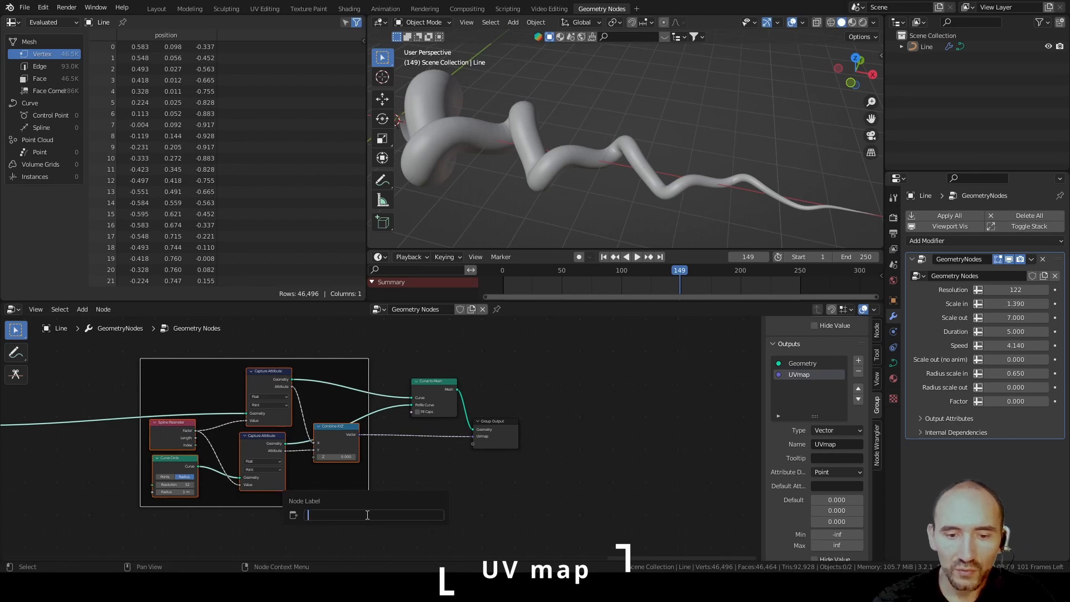
text(UV map creation)
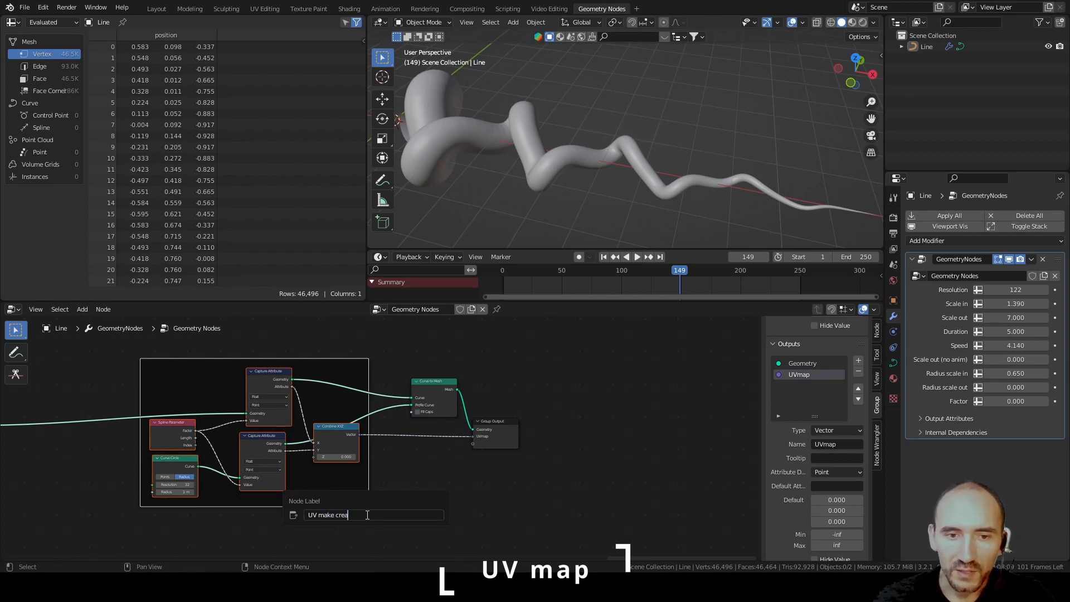
key(Return)
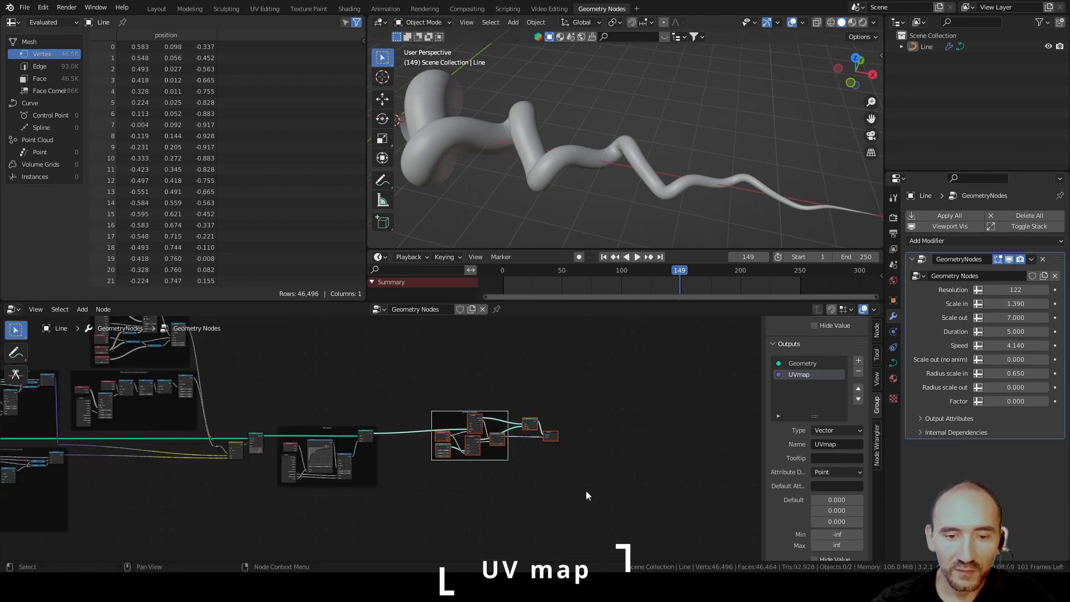
key(g)
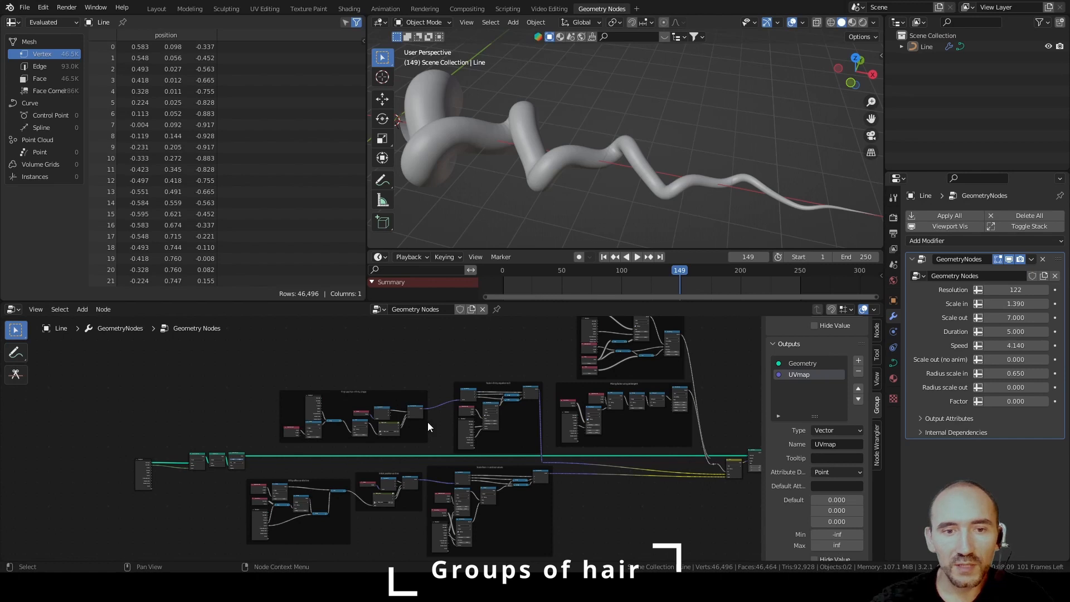
Examine the framed sections of the whole node tree, including the initial curve nodes and the Final position infinity shape frame.
scroll(403, 380, down, 7)
middle_drag(462, 389, 376, 388)
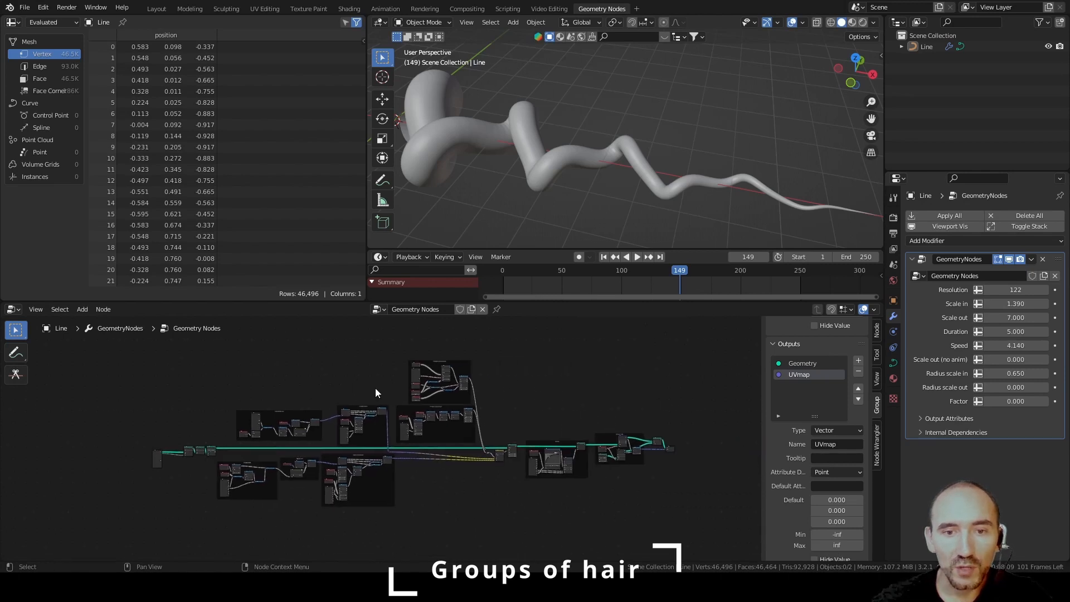
scroll(375, 388, up, 2)
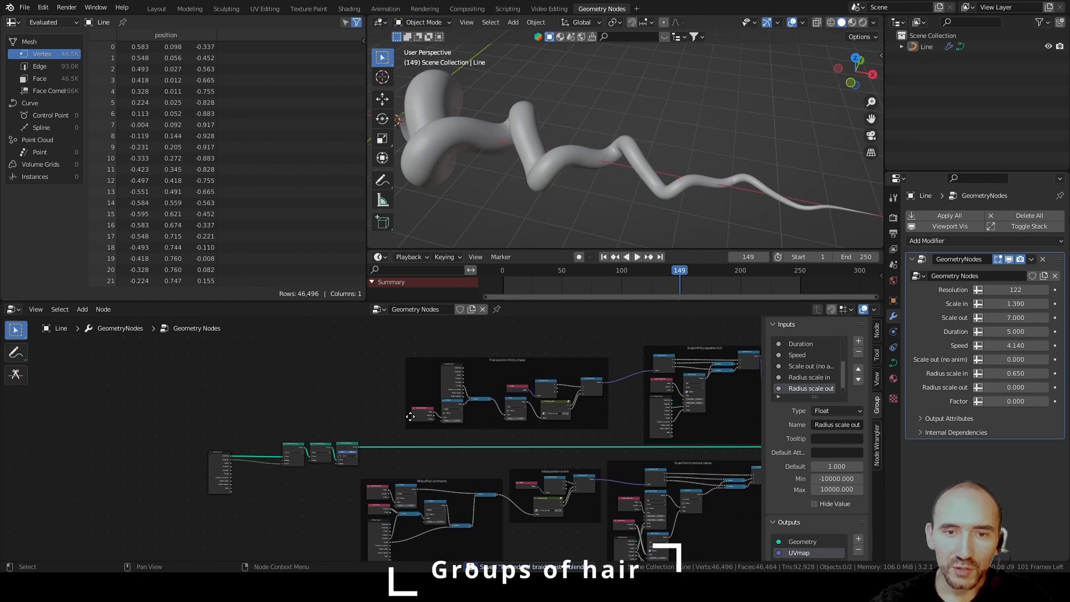
scroll(524, 443, down, 3)
middle_drag(567, 441, 405, 446)
scroll(405, 447, down, 4)
middle_drag(477, 448, 385, 432)
key(a)
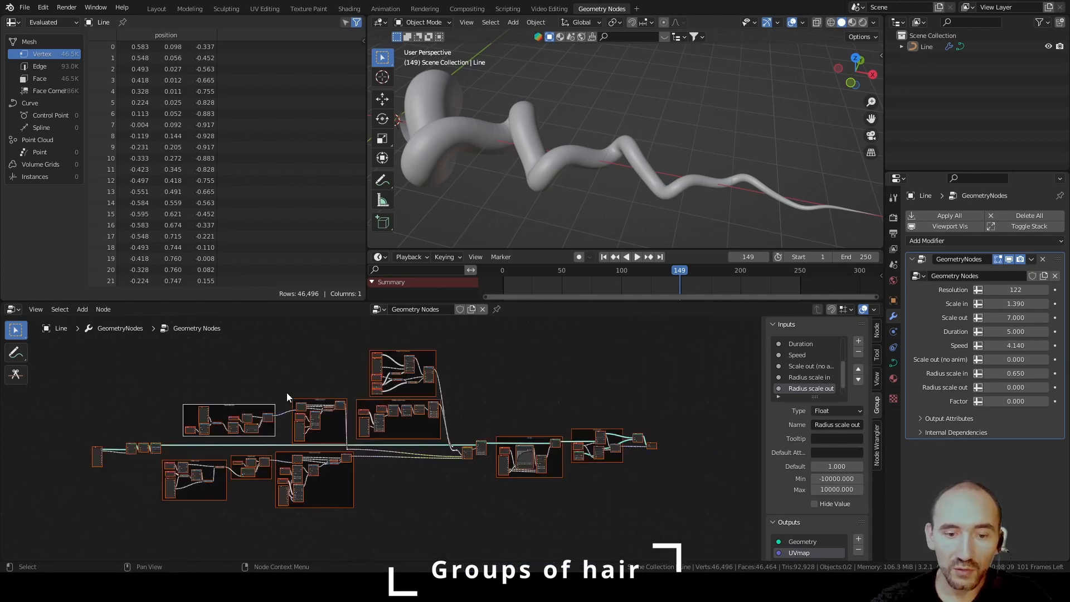
click(203, 375)
scroll(219, 406, up, 6)
middle_drag(281, 377, 444, 410)
scroll(444, 410, up, 4)
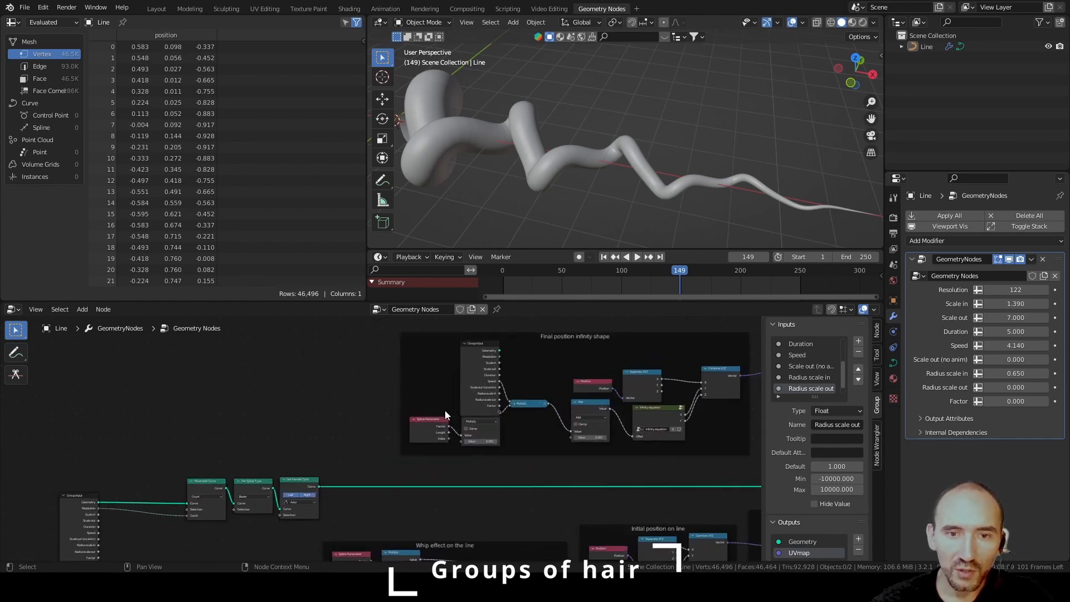
middle_drag(515, 387, 457, 433)
scroll(468, 422, down, 4)
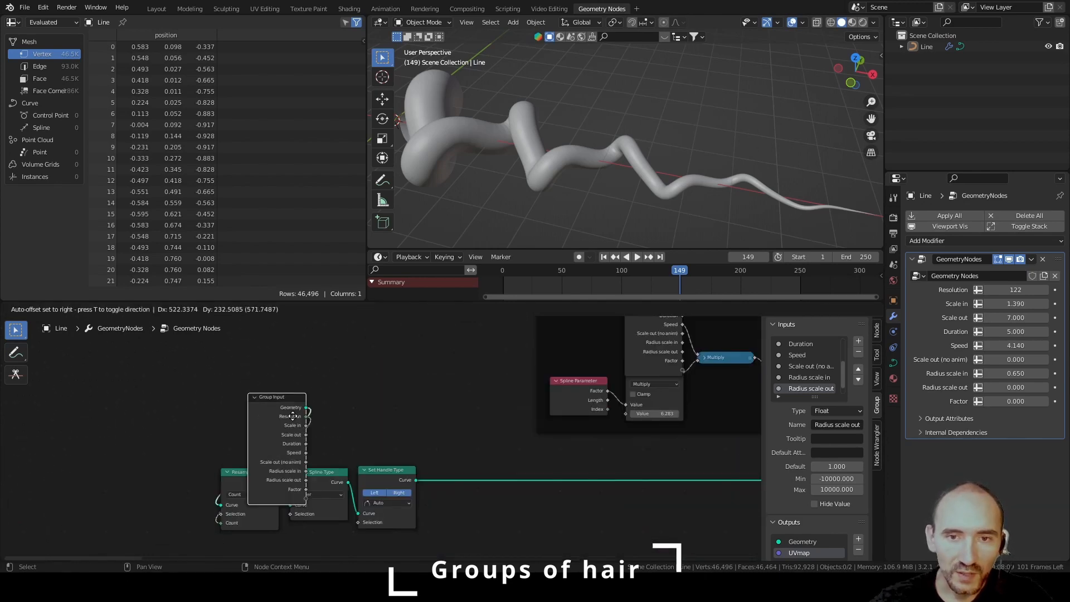
Move the main Group Input node beside the Final position infinity shape frame and feed the frame's Multiply node from its Speed output.
drag(293, 416, 491, 325)
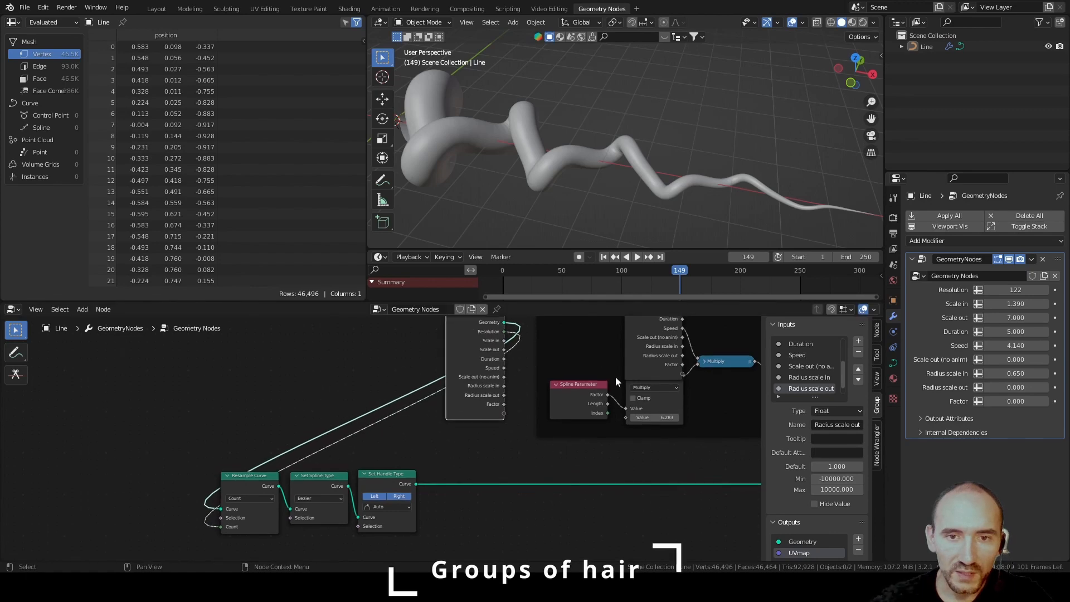
middle_drag(615, 376, 383, 406)
scroll(383, 405, up, 3)
scroll(340, 369, down, 1)
middle_drag(335, 362, 336, 432)
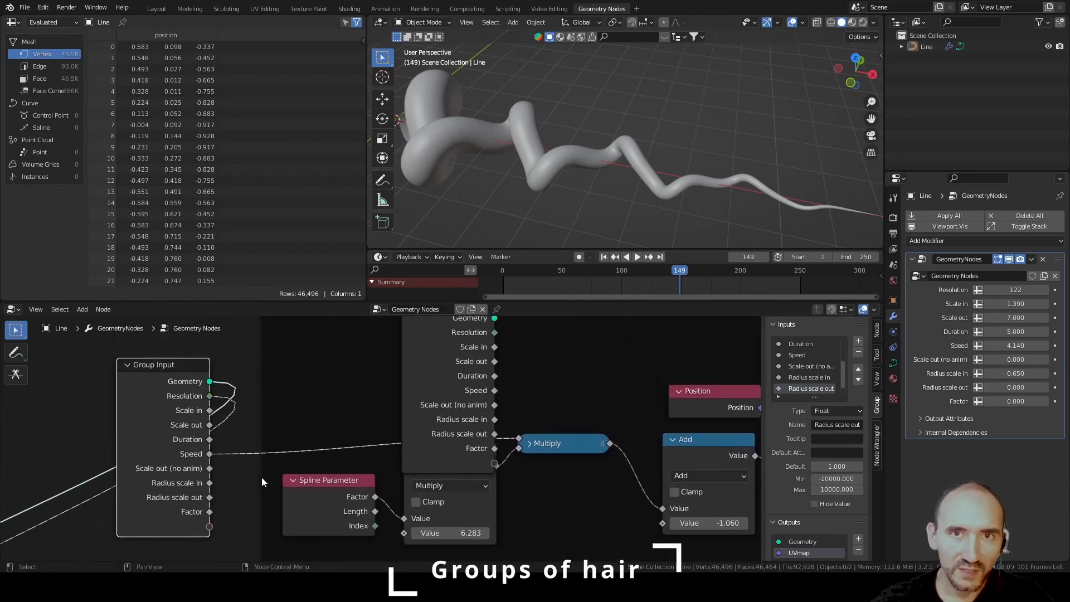
Drive the remaining frames from the same Group Input node and move it back in front of Resample Curve.
key(Home)
scroll(353, 454, down, 2)
middle_drag(354, 453, 546, 507)
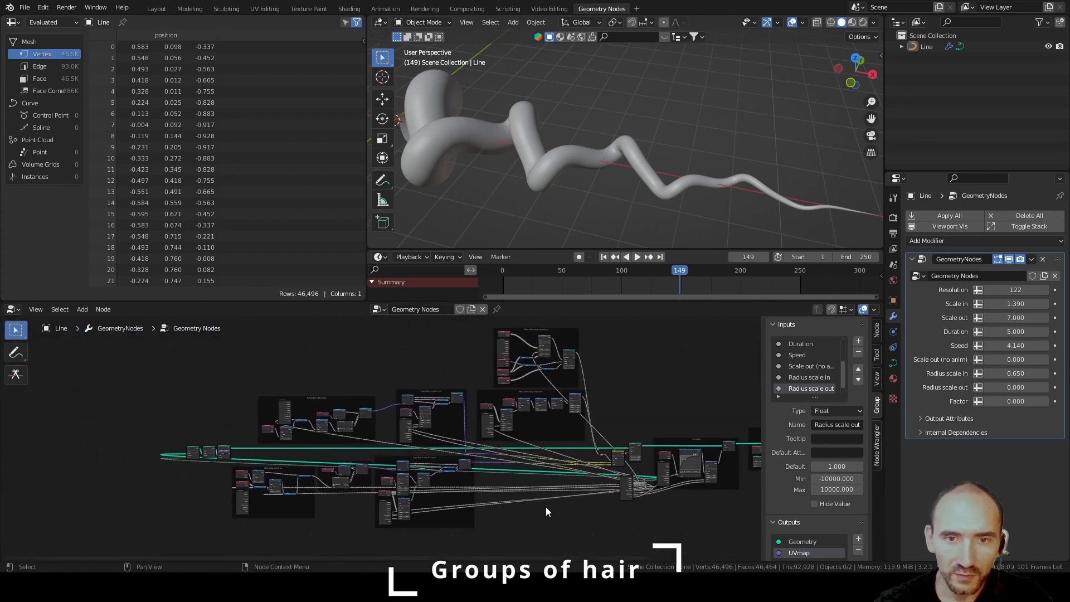
drag(534, 486, 195, 395)
scroll(134, 456, up, 12)
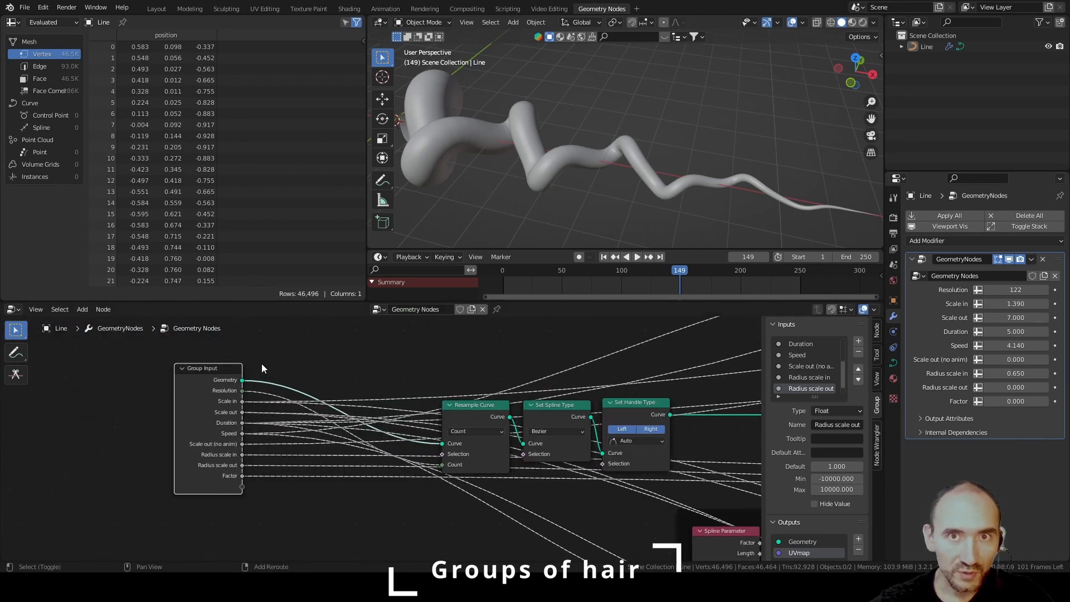
Add reroute points to all the Group Input links and shift them away from the node, towards Resample Curve.
shift+right_drag(260, 370, 253, 509)
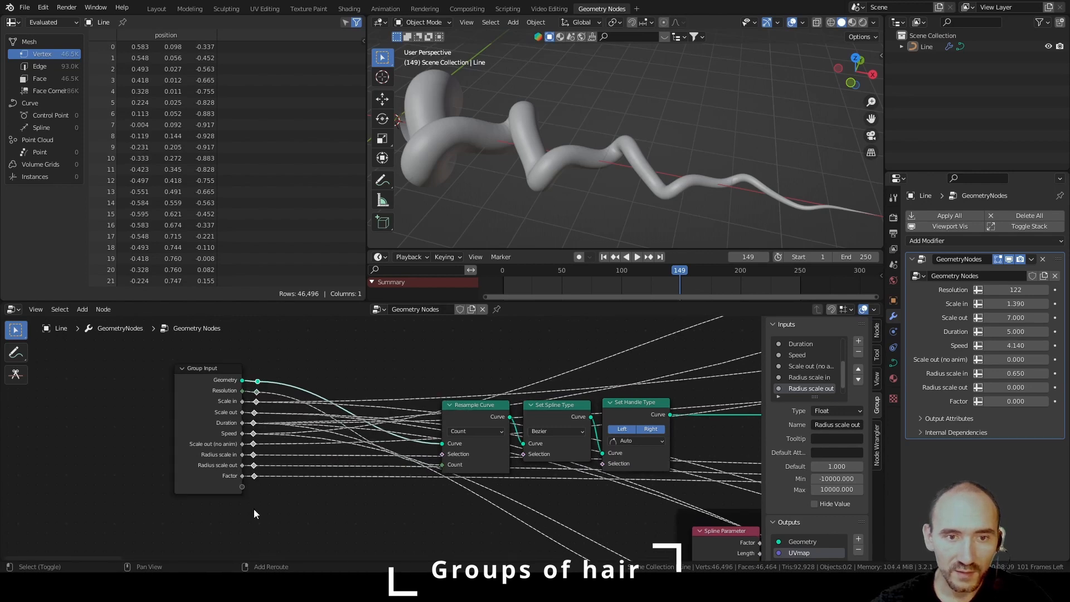
key(g)
click(393, 485)
Combine all nodes except the main Group Input and Group Output into one node group, and return to the parent tree.
key(a)
scroll(356, 481, down, 3)
scroll(334, 478, up, 4)
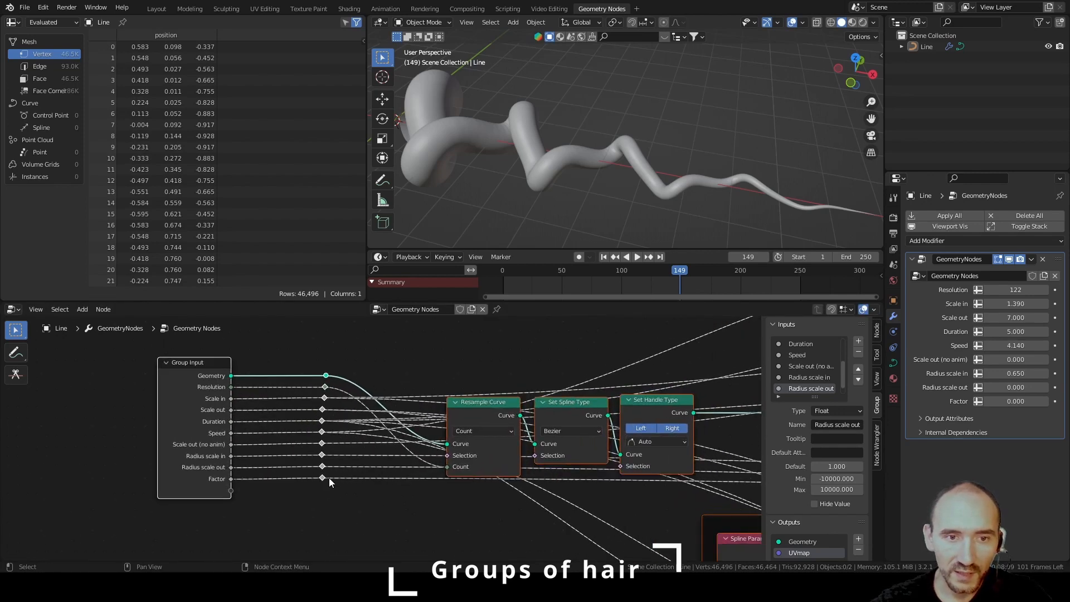
shift+click(192, 392)
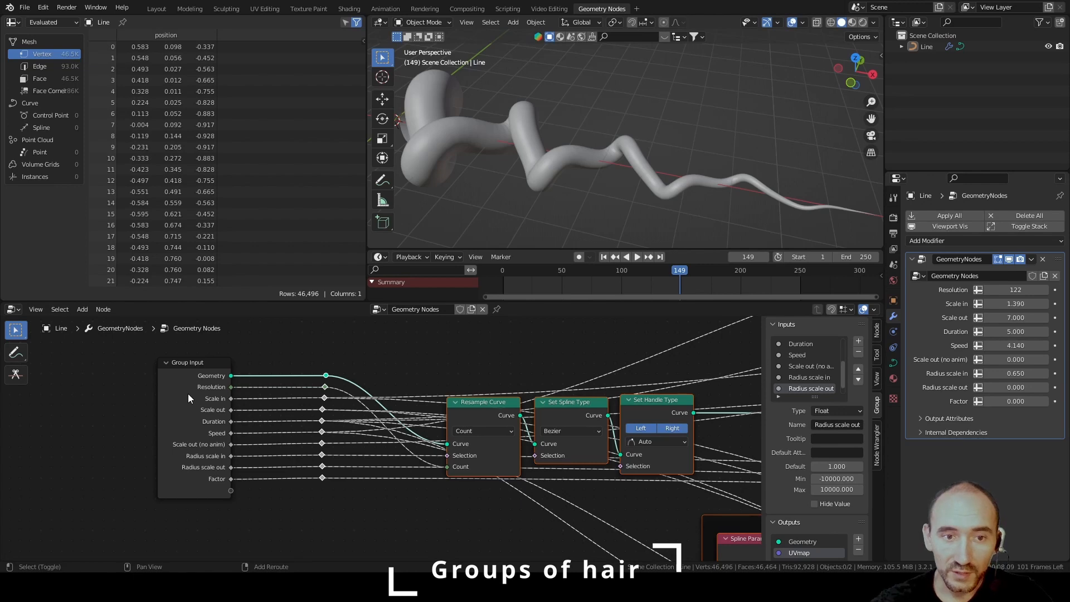
key(ctrl+g)
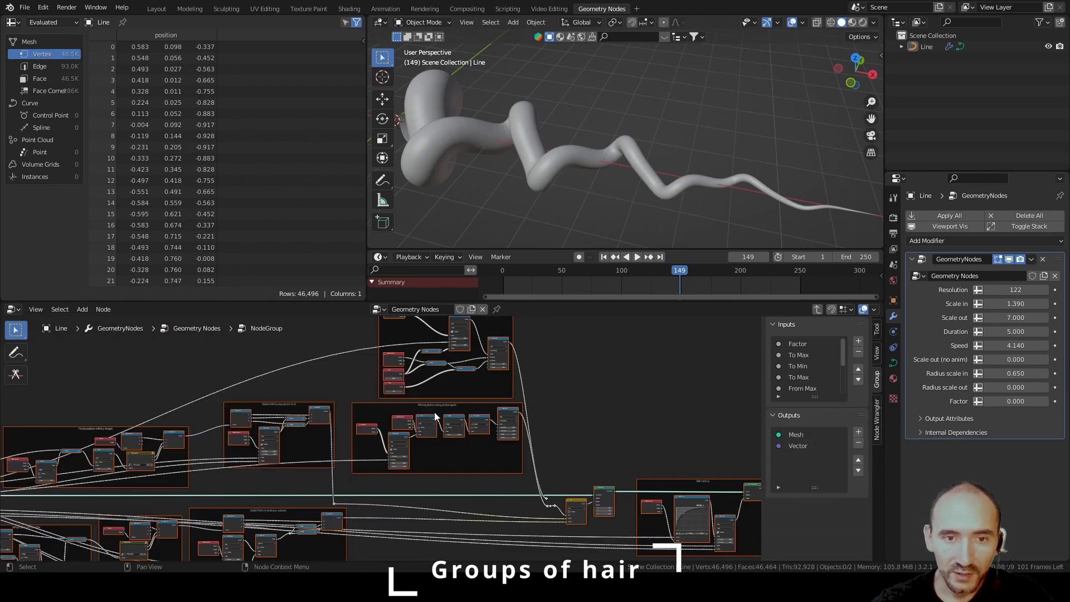
key(Tab)
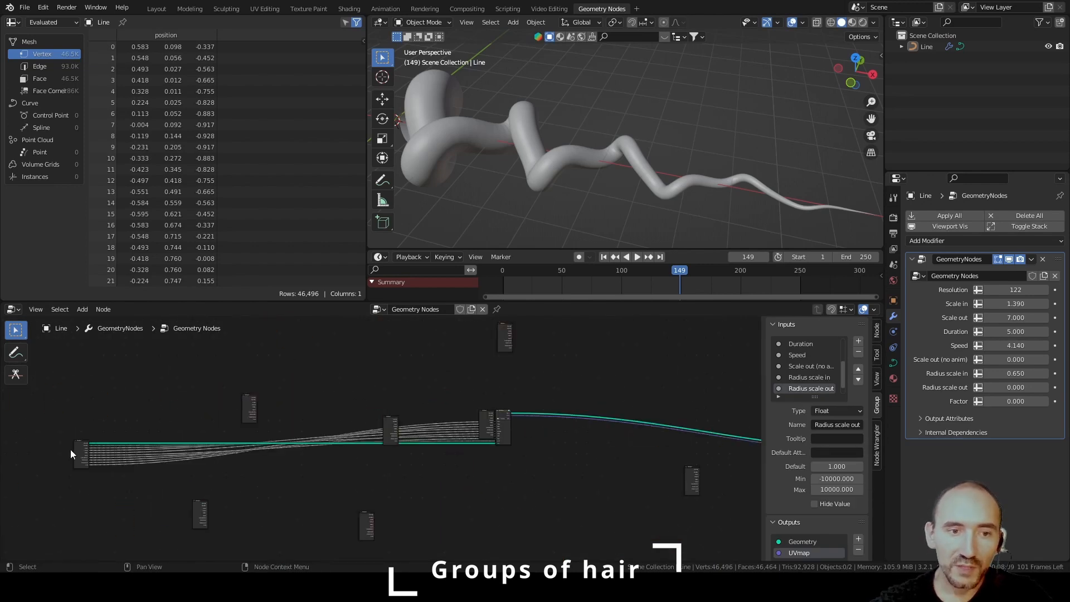
Open the new node group and move its first To Min input up to directly below Count.
click(84, 450)
key(Tab)
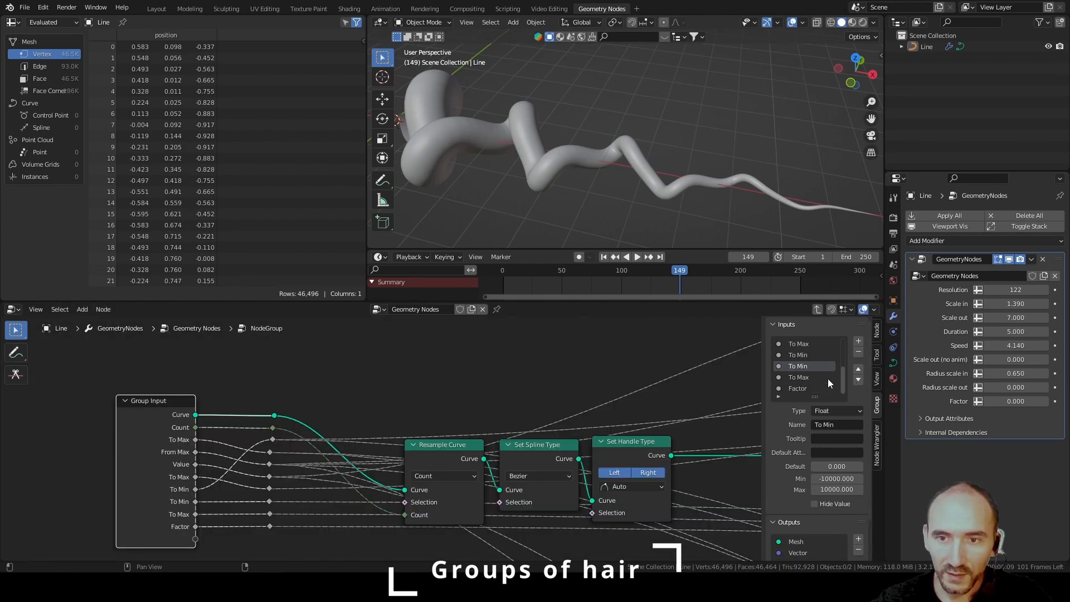
click(858, 369)
click(859, 369)
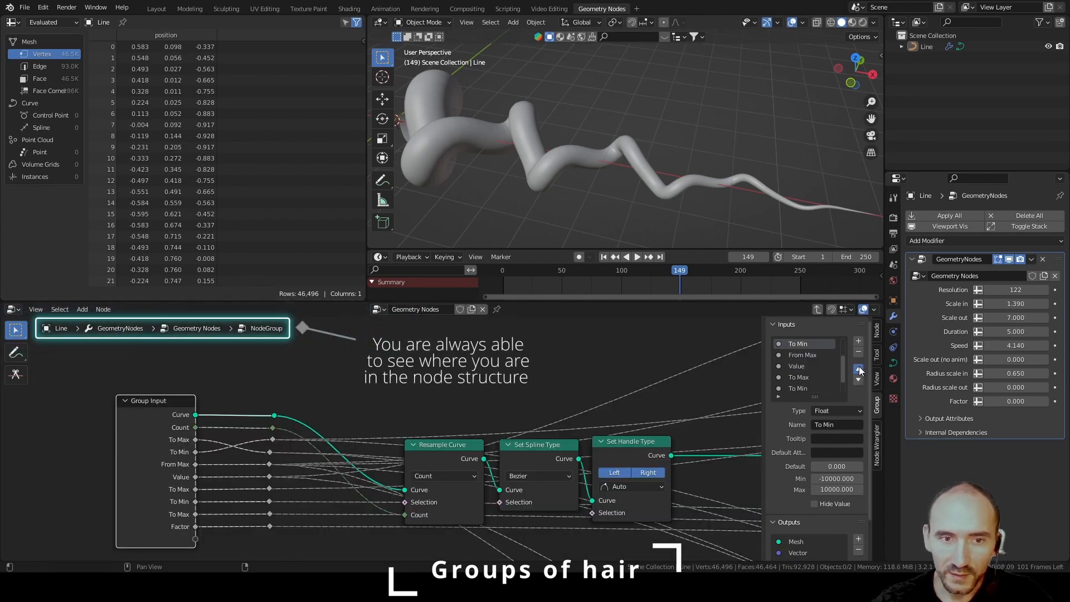
click(858, 369)
click(858, 369)
click(858, 369)
Rename the group's Count input as Resolution and the To Min input below it as Scale in.
scroll(804, 357, up, 2)
click(802, 355)
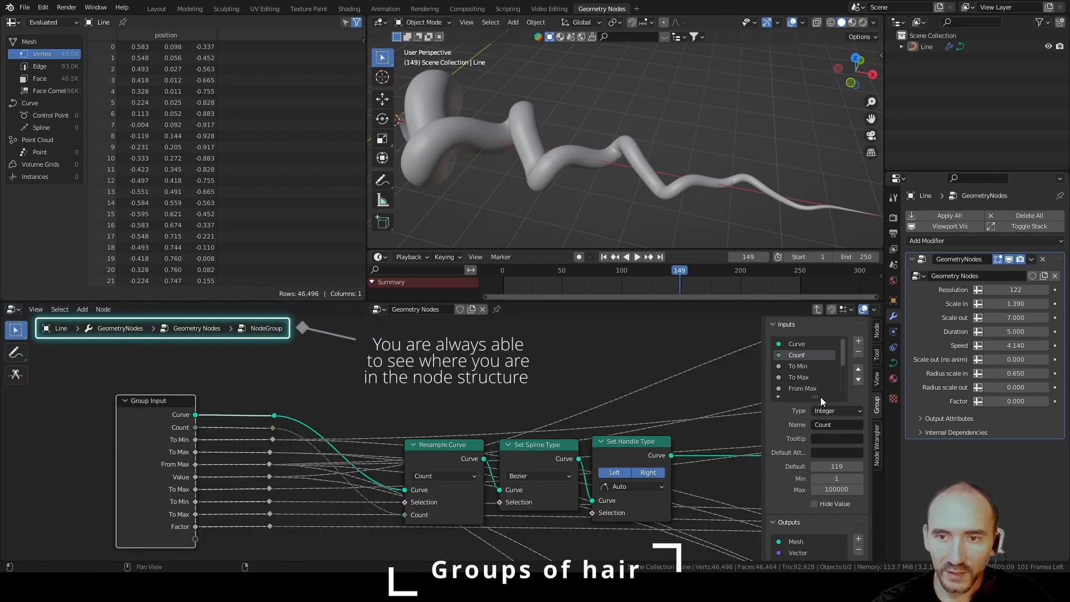
click(830, 424)
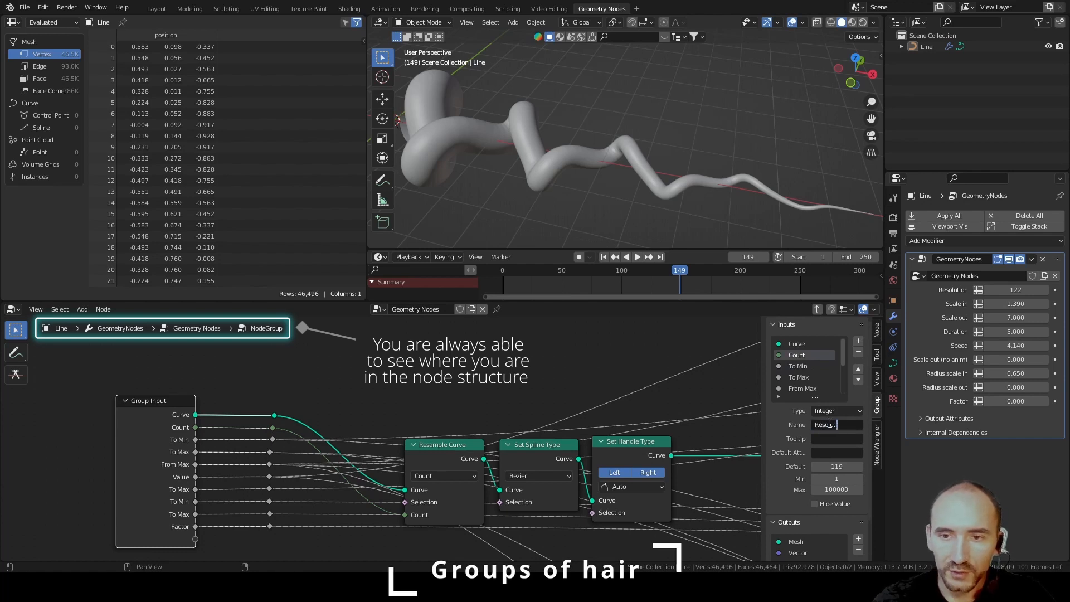
click(803, 366)
click(837, 424)
text(Scale in)
key(Return)
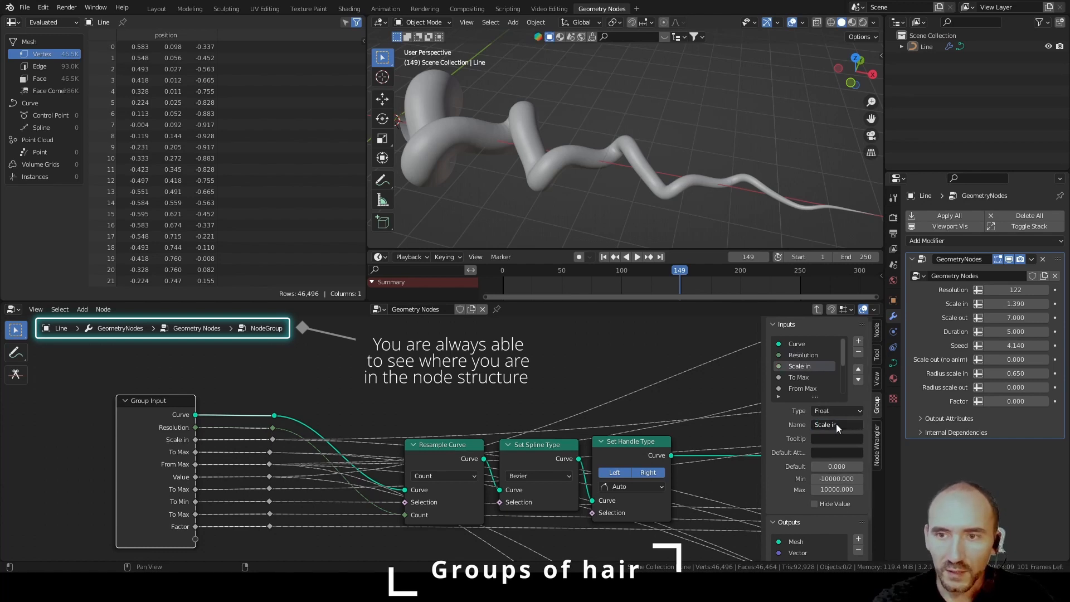
Rename the group's first To Max input as Scale out and the From Max input as Duration.
click(802, 377)
click(836, 424)
text(Scale out)
key(Return)
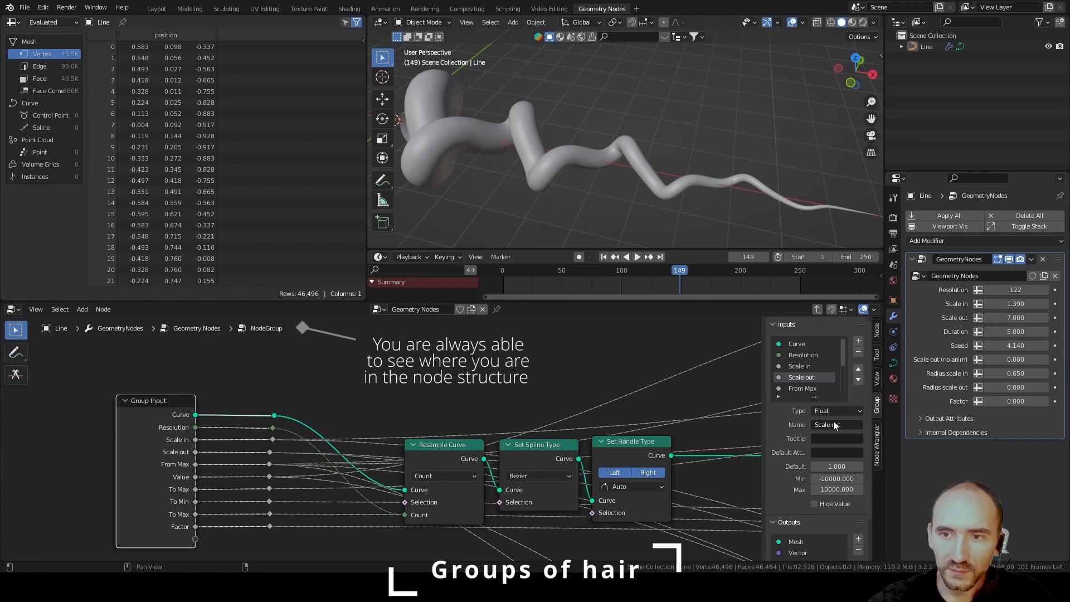
scroll(803, 366, down, 4)
click(802, 344)
click(837, 426)
text(Duration)
key(Return)
Rename the group's Value input as Speed and the To Max input below it as Scale out (no anim).
click(802, 355)
click(836, 425)
text(S)
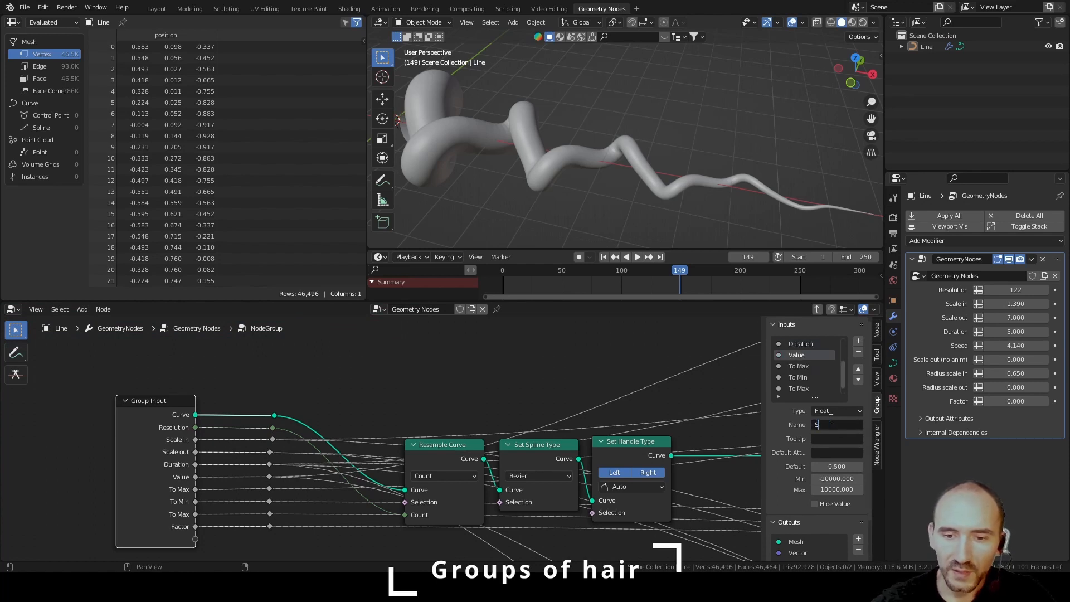
text(peed)
key(Return)
click(798, 366)
click(828, 424)
text(Scale out)
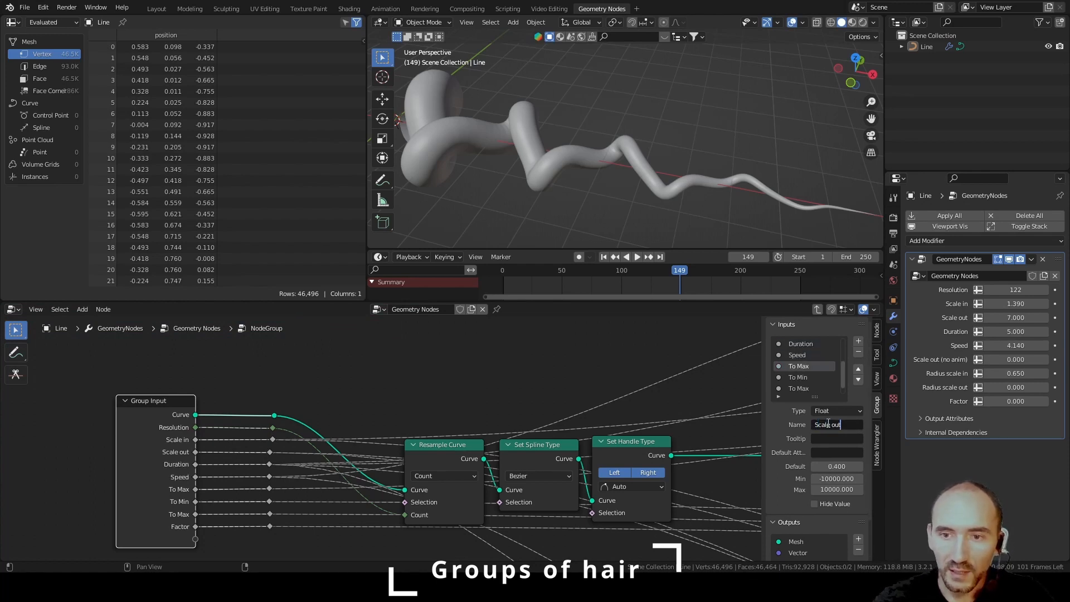
text( (no anim))
key(Return)
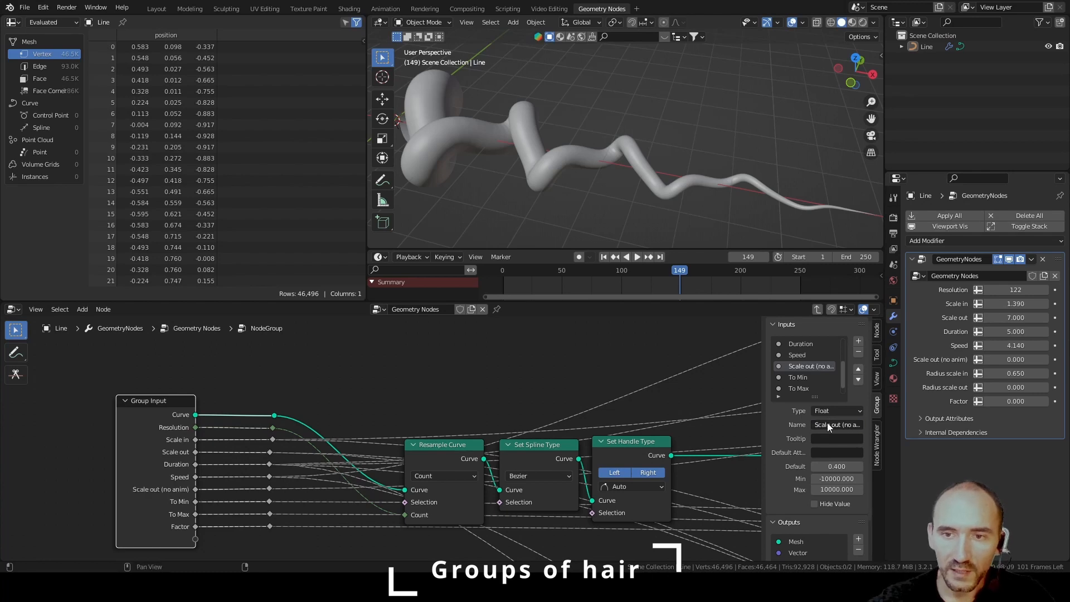
Rename the group's remaining To Min input as Radius scale in and the remaining To Max input as Radius scale out.
click(798, 377)
click(834, 424)
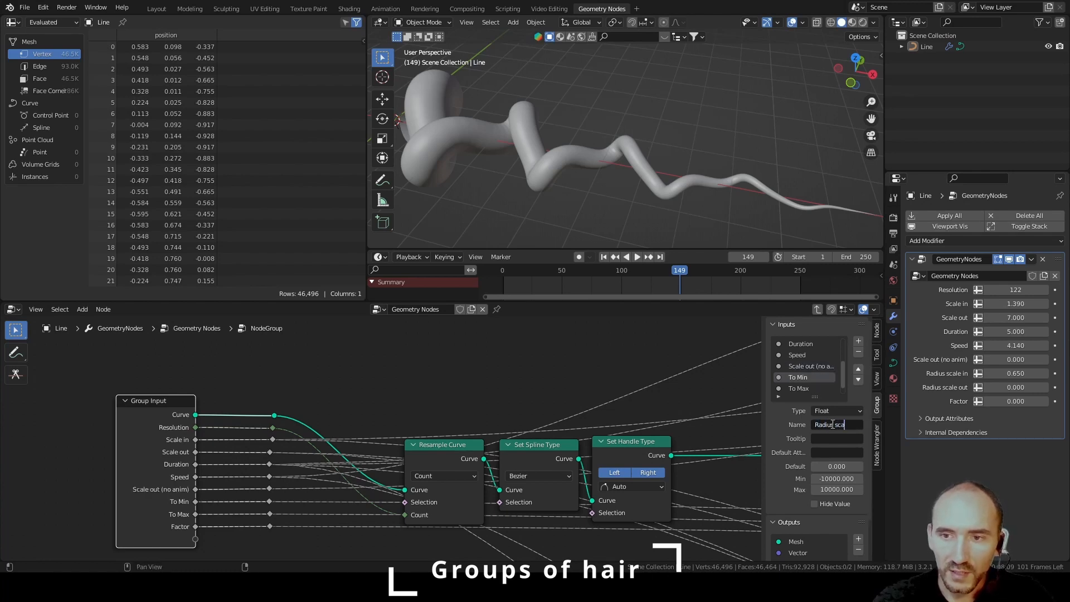
key(Return)
click(798, 388)
click(828, 425)
text(Radius)
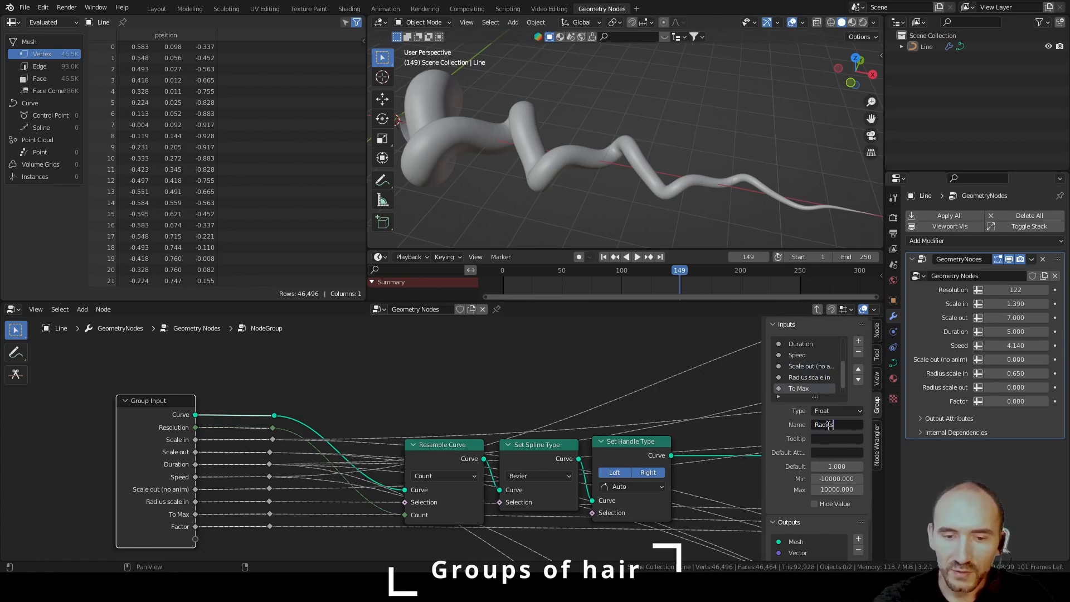
text( scale out)
key(Return)
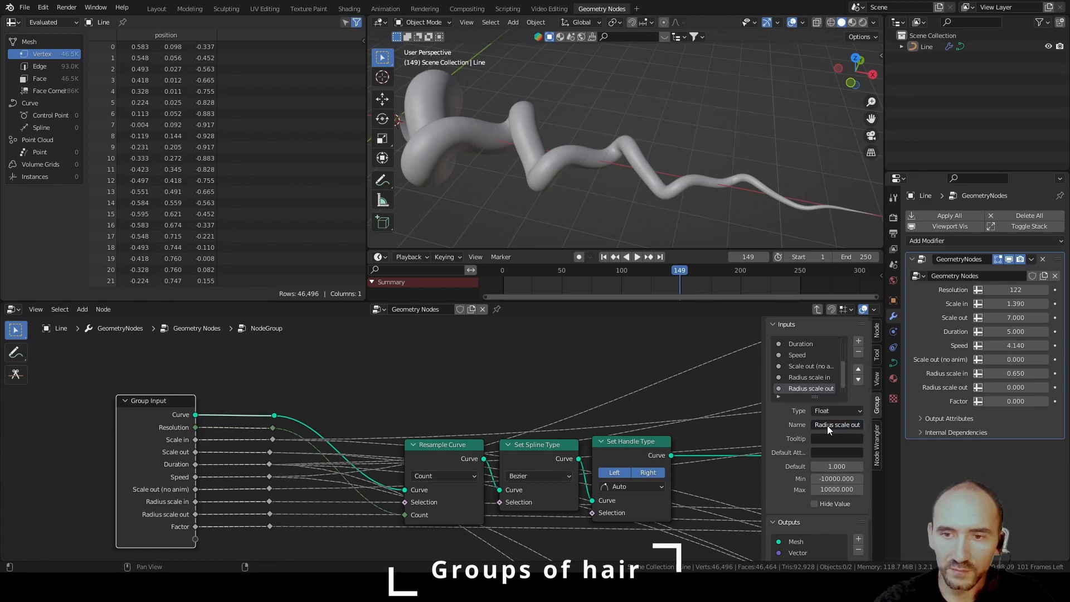
Leave the node group and delete the unconnected leftover nodes scattered around it in the parent tree.
click(802, 390)
click(833, 425)
key(Tab)
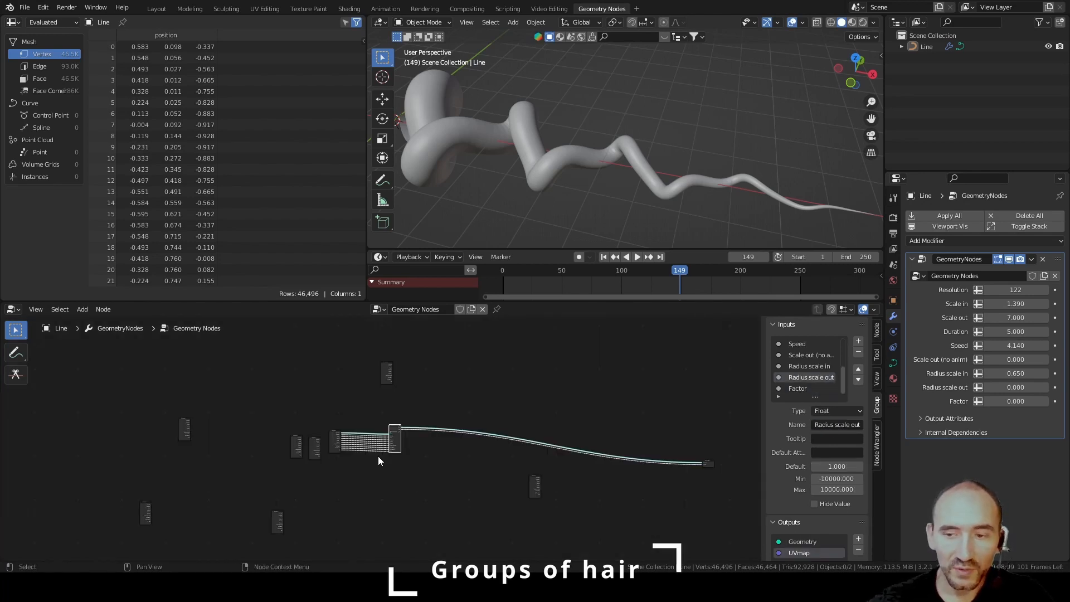
drag(160, 384, 336, 458)
key(x)
drag(118, 471, 280, 533)
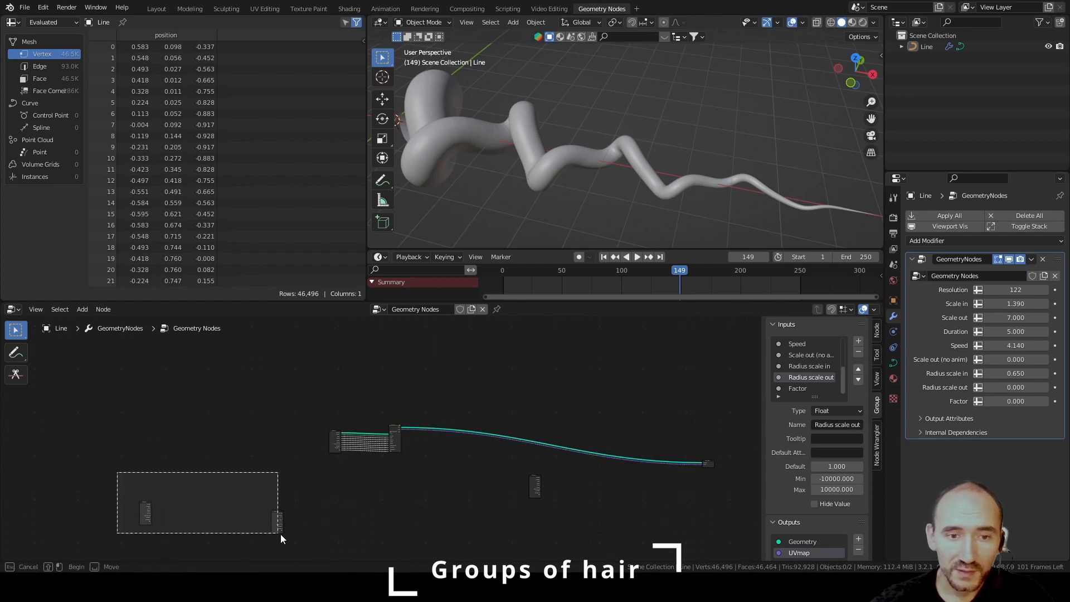
key(x)
key(Home)
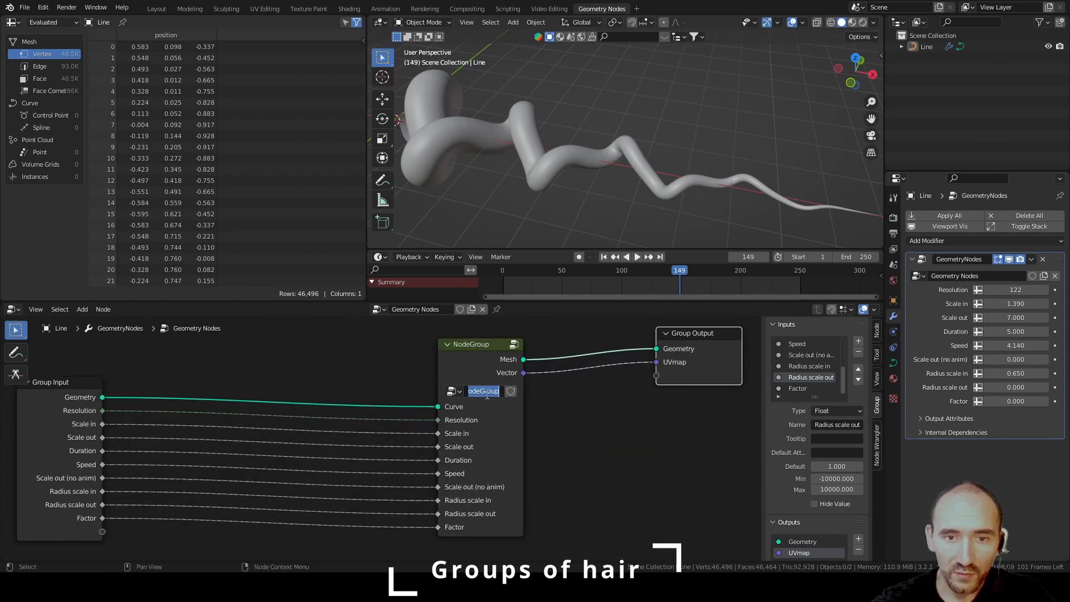
Rename the node group as Group hair and save the file.
text(Grouphair)
key(Return)
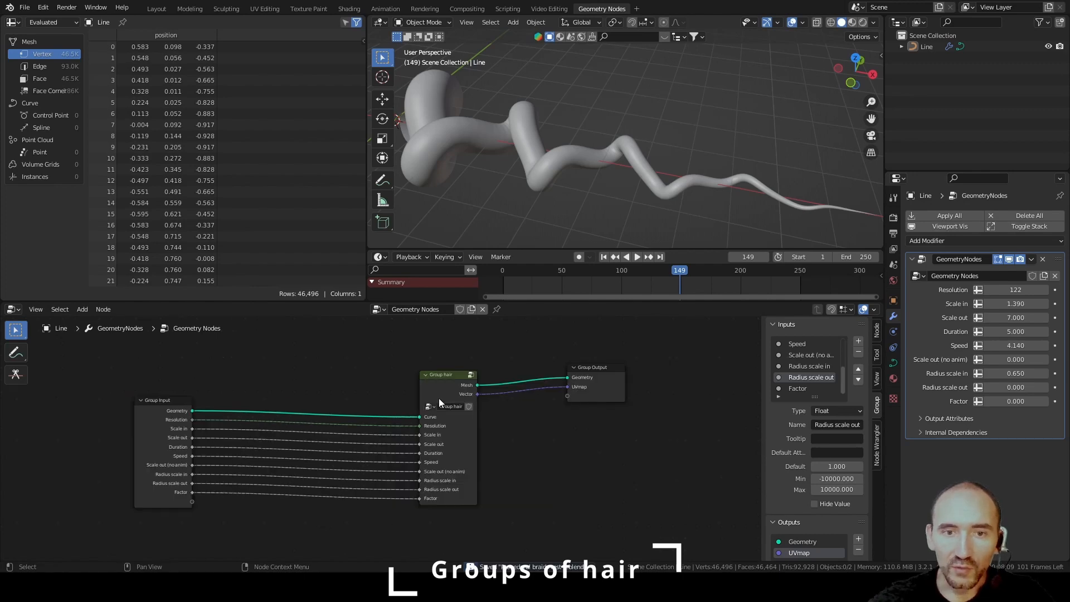
key(ctrl+s)
Duplicate the Group hair node twice, placing one copy above and one copy below the original.
scroll(436, 389, down, 4)
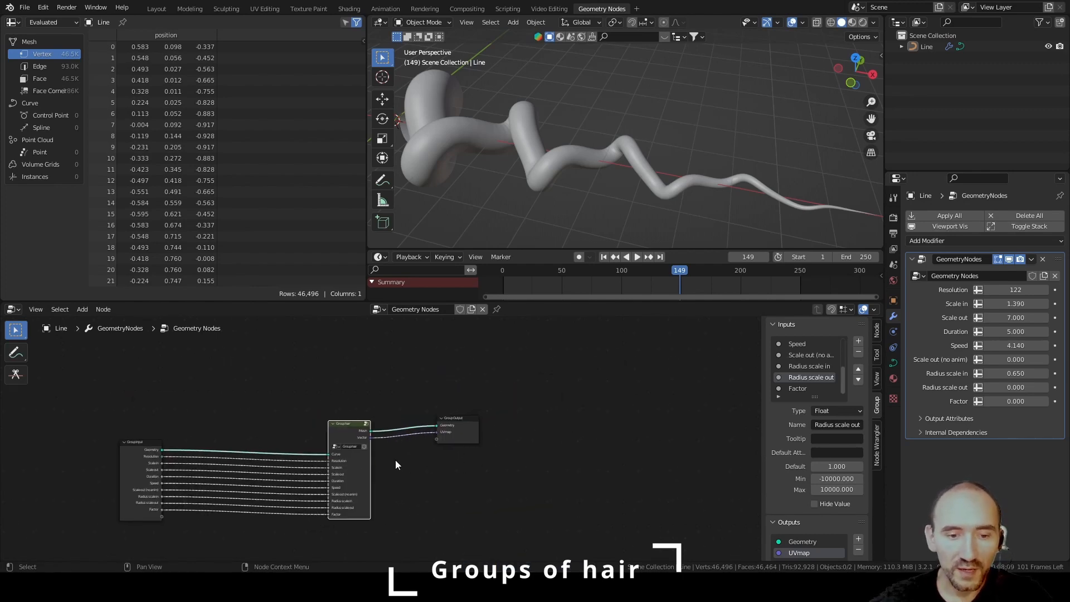
scroll(395, 464, down, 1)
key(shift+d)
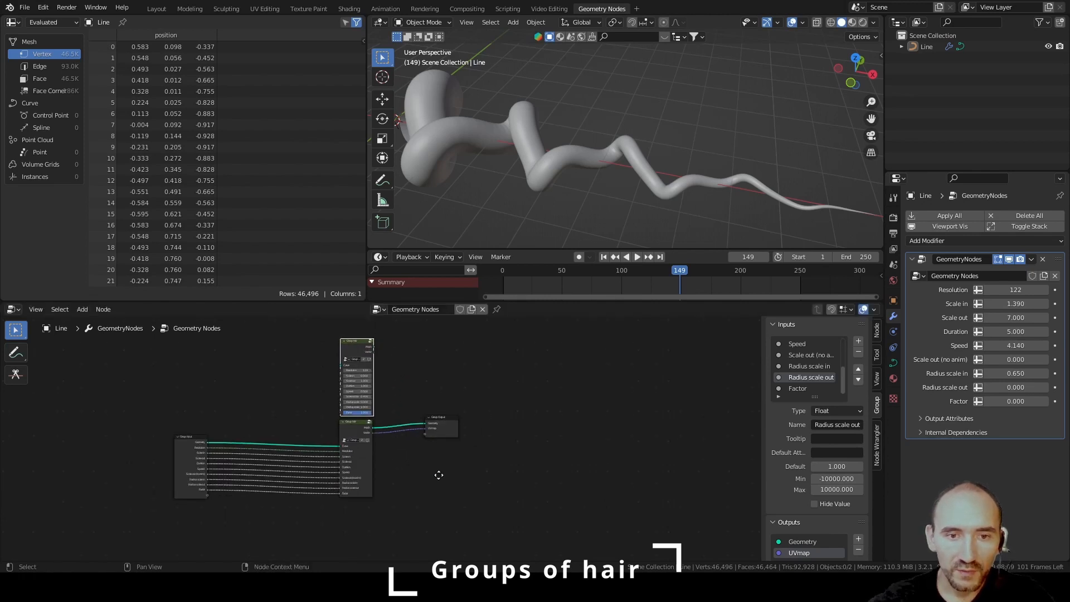
middle_drag(439, 475, 433, 454)
key(shift+d)
click(357, 541)
Move the Group Output node farther away from the three Group hair nodes and save the file.
drag(443, 395, 573, 394)
middle_drag(441, 440, 523, 479)
scroll(510, 479, up, 4)
middle_drag(546, 401, 542, 453)
scroll(542, 453, up, 3)
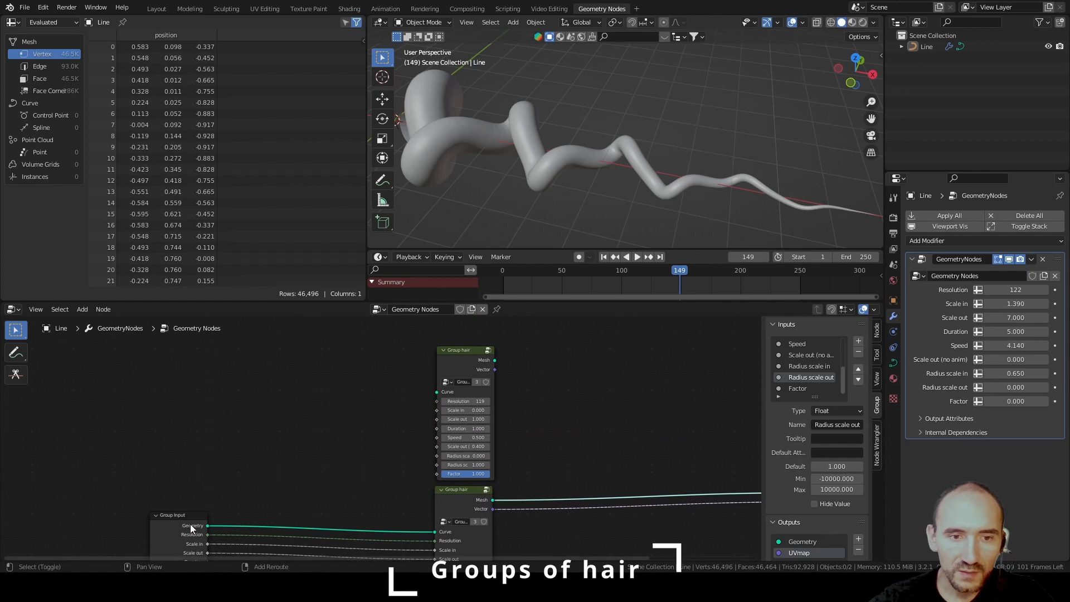
key(ctrl+s)
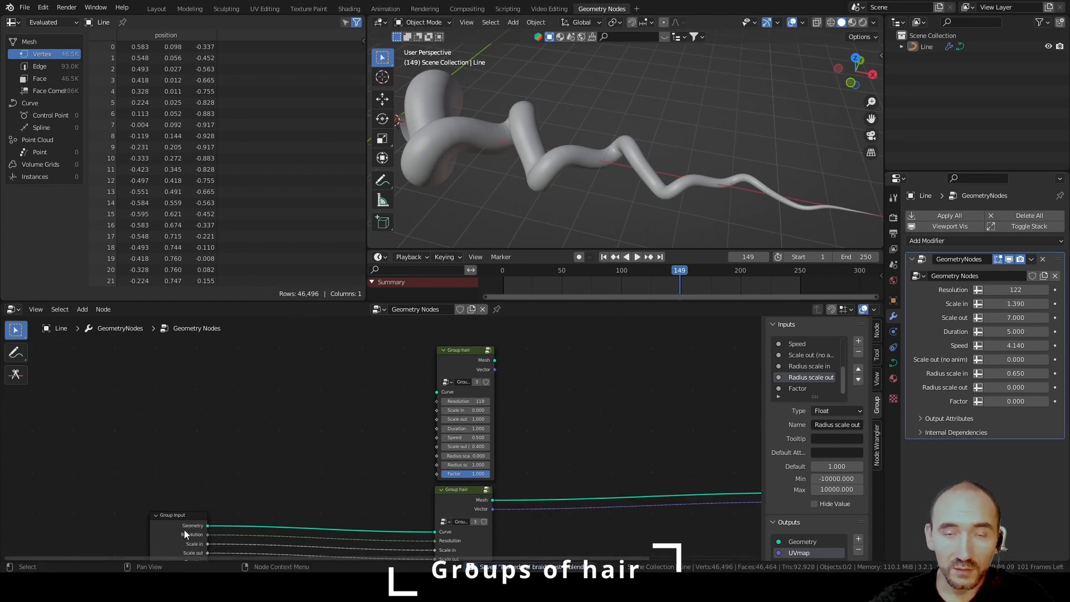
Connect the Group Input's Geometry to the upper Group hair copy's Curve, and Resolution through Factor to its matching inputs.
alt+right_drag(183, 530, 458, 365)
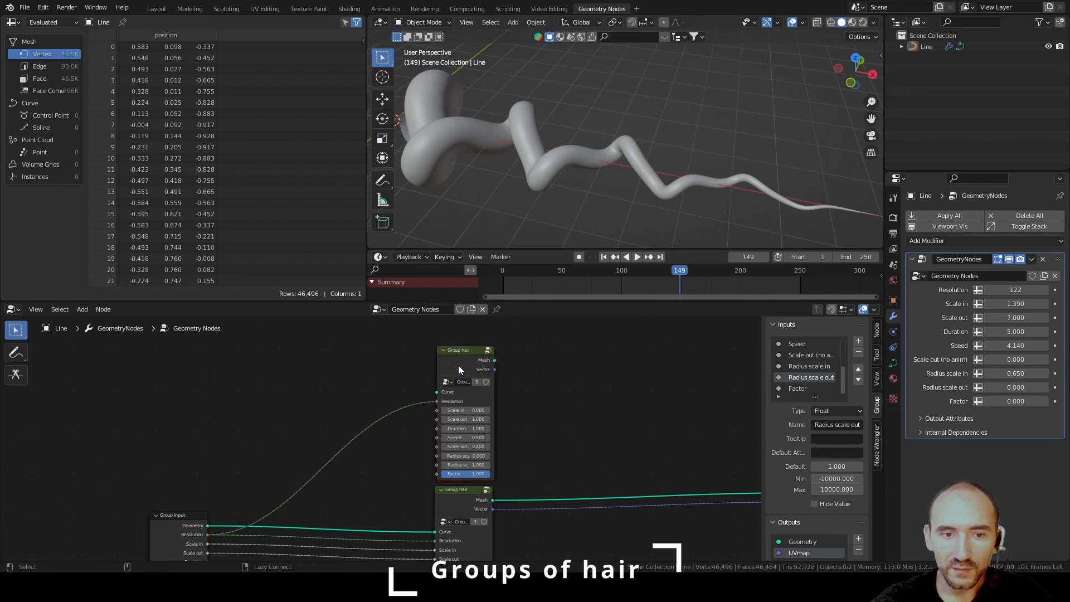
drag(208, 525, 436, 391)
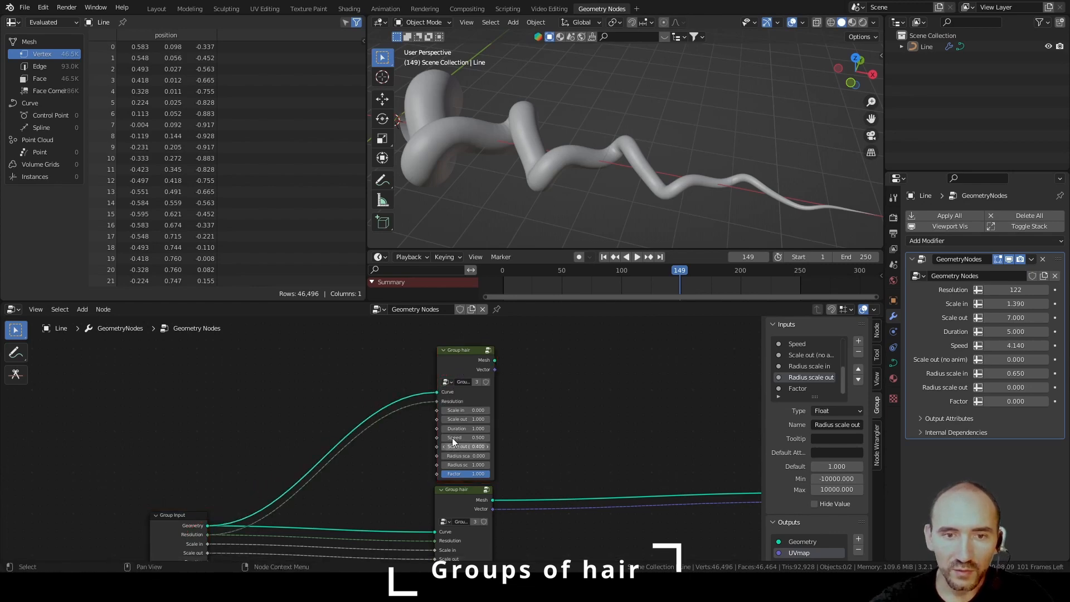
middle_drag(178, 534, 172, 511)
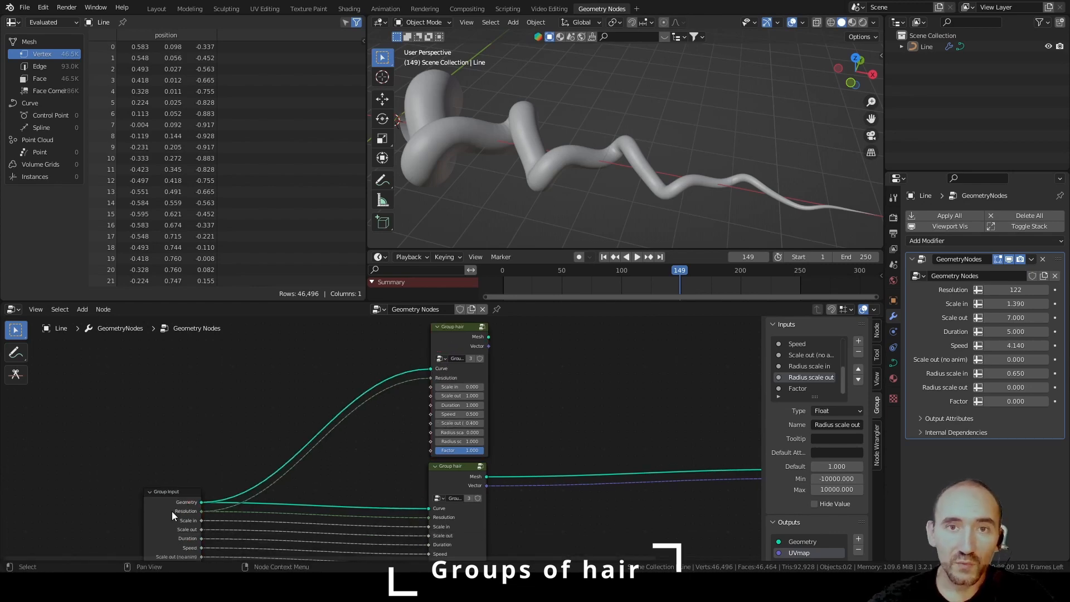
click(171, 510)
shift+click(453, 346)
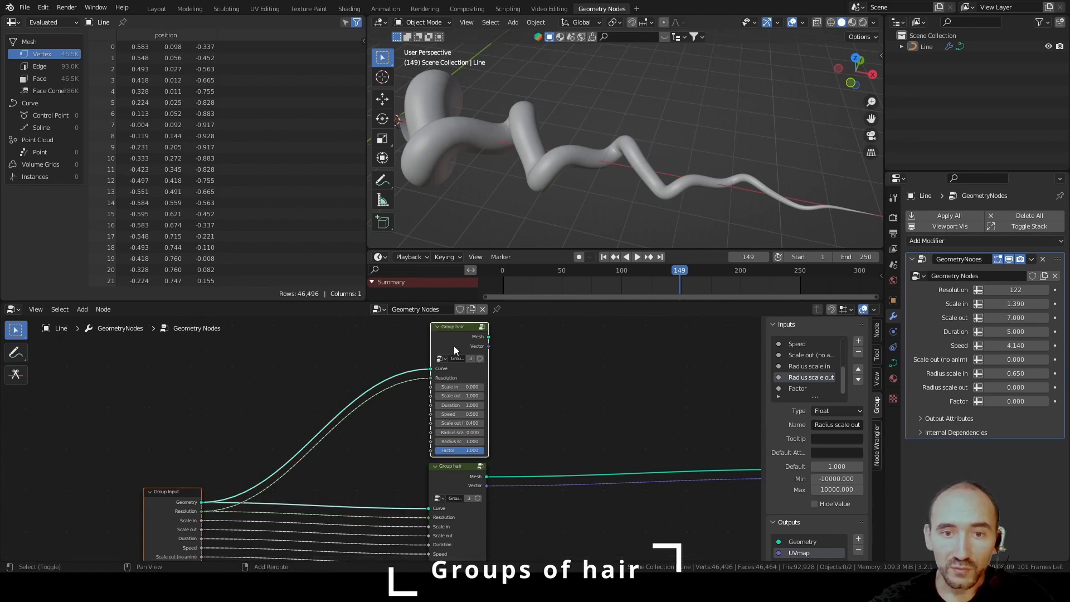
key(f)
key(f)
key(f)
key(f)
key(f)
key(f)
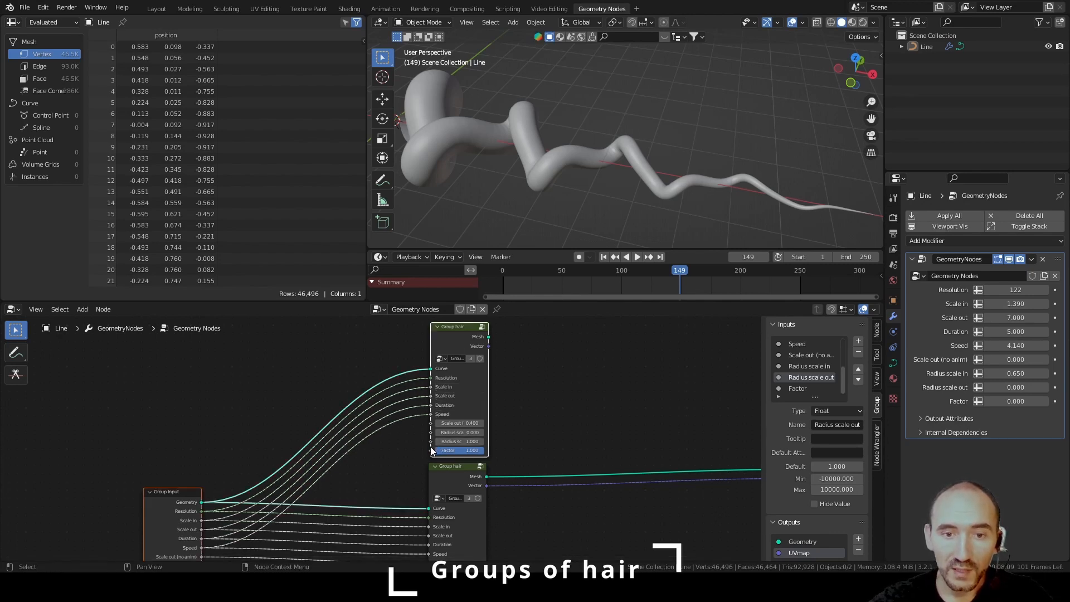
key(f)
key(f)
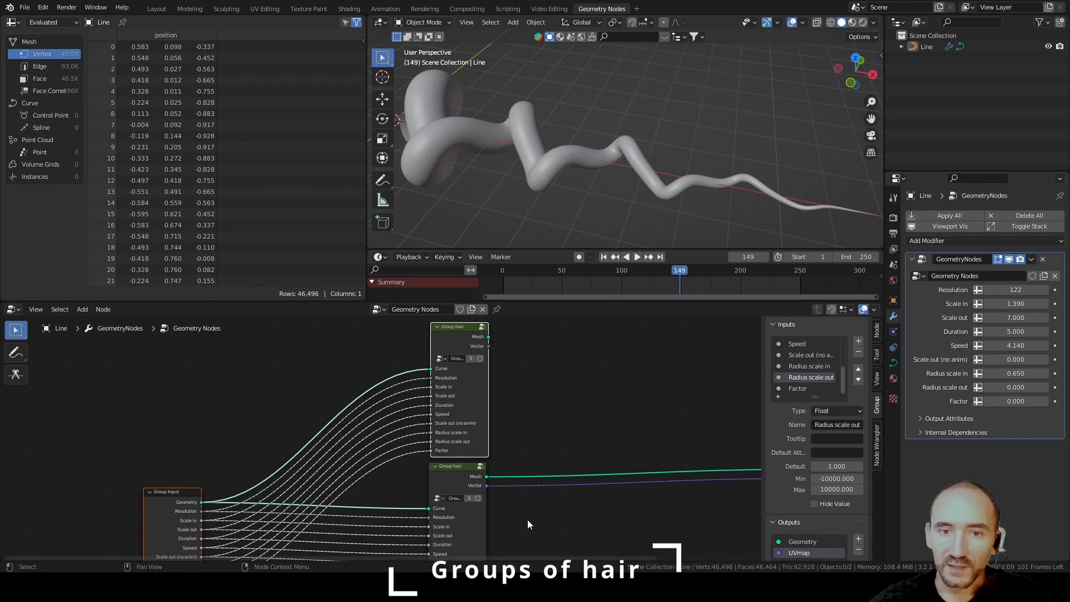
Connect the Group Input's Geometry to the lower Group hair copy's Curve, and all other parameters to its matching inputs.
middle_drag(527, 520, 531, 326)
middle_drag(251, 461, 270, 516)
drag(225, 363, 455, 511)
click(196, 396)
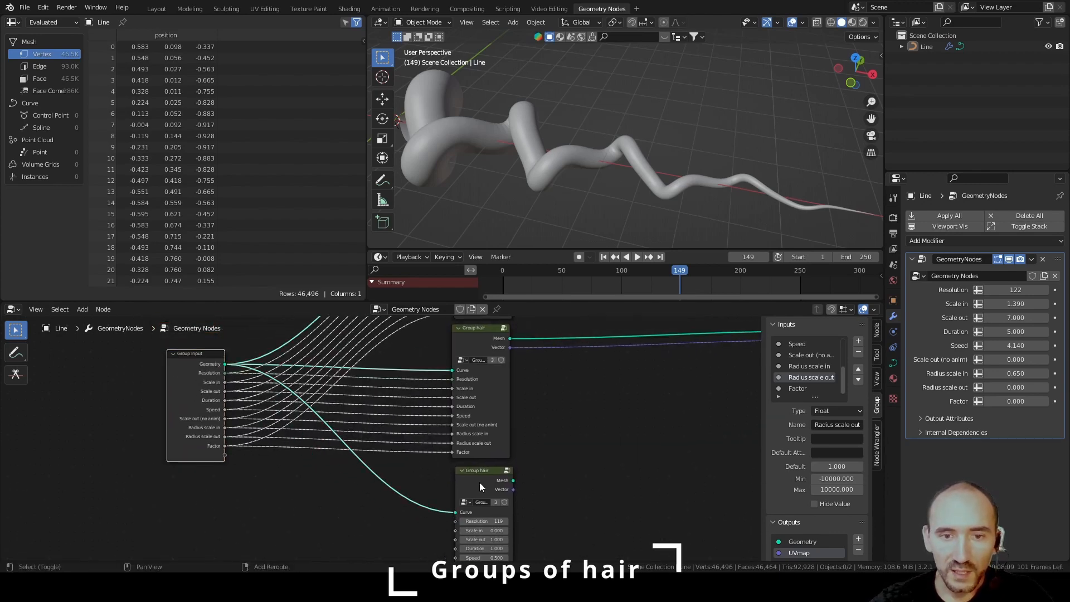
shift+click(479, 482)
key(f)
key(f)
key(f)
key(f)
key(f)
key(f)
key(f)
key(f)
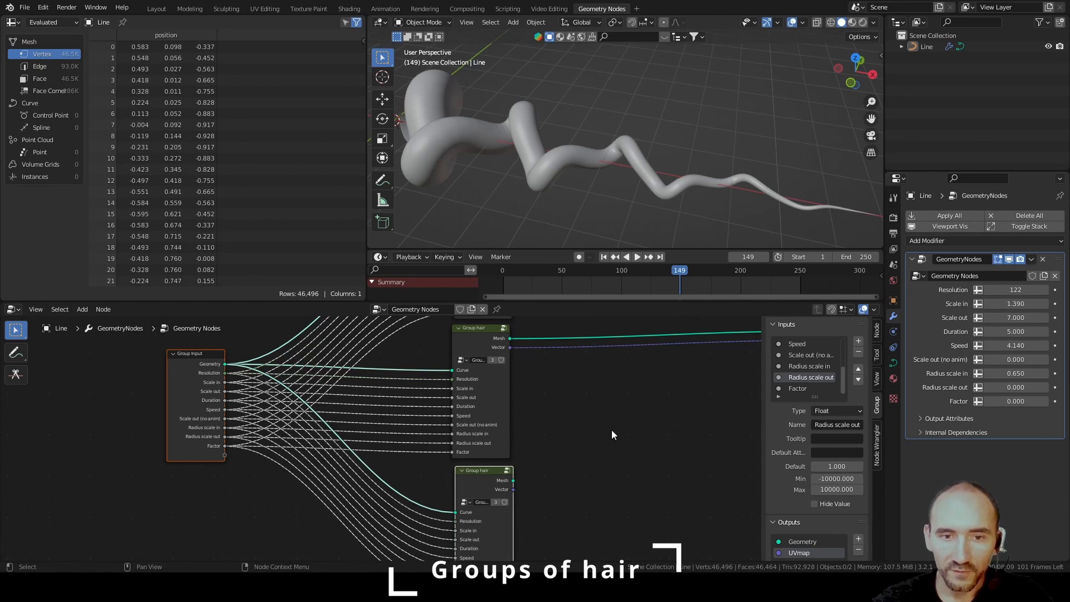
Merge the Mesh outputs of all three Group hair nodes with a Join Geometry node placed before the Group Output.
scroll(610, 430, down, 1)
middle_drag(611, 430, 400, 469)
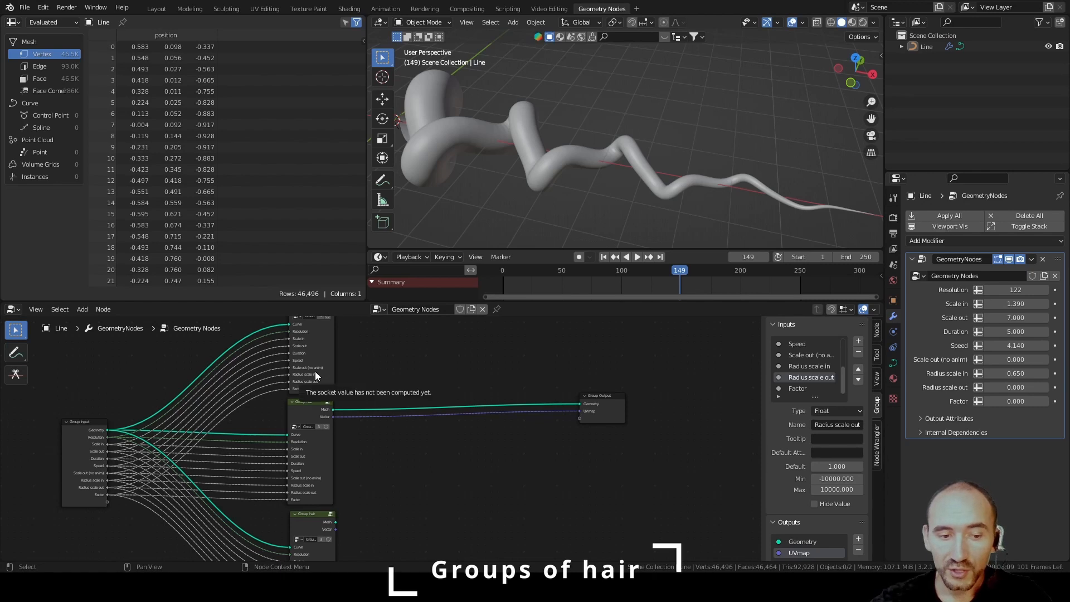
ctrl+shift+right_drag(315, 371, 310, 423)
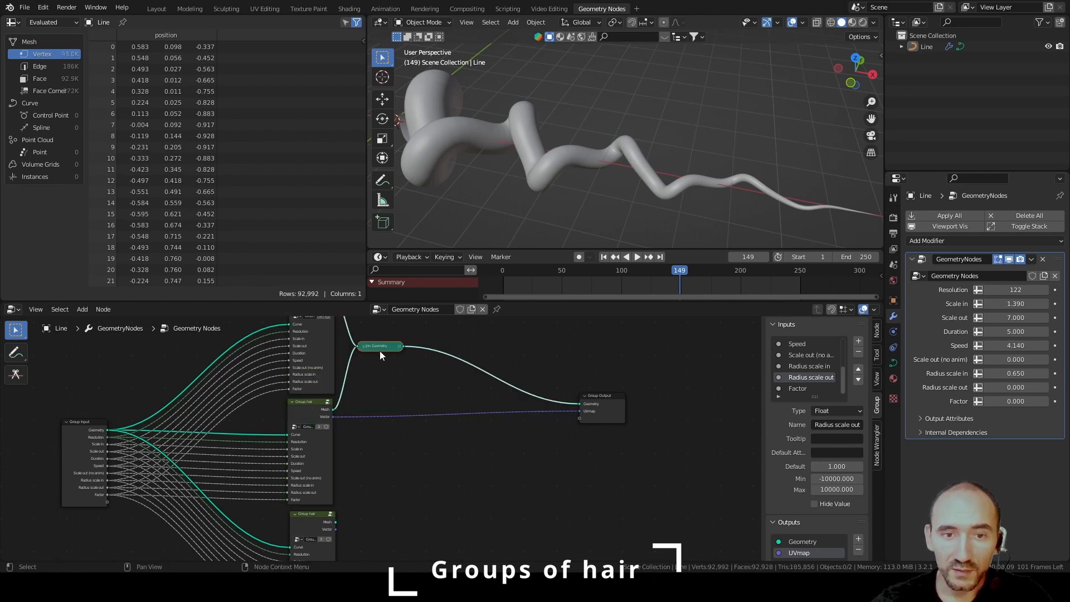
drag(380, 350, 448, 402)
alt+right_drag(309, 522, 435, 399)
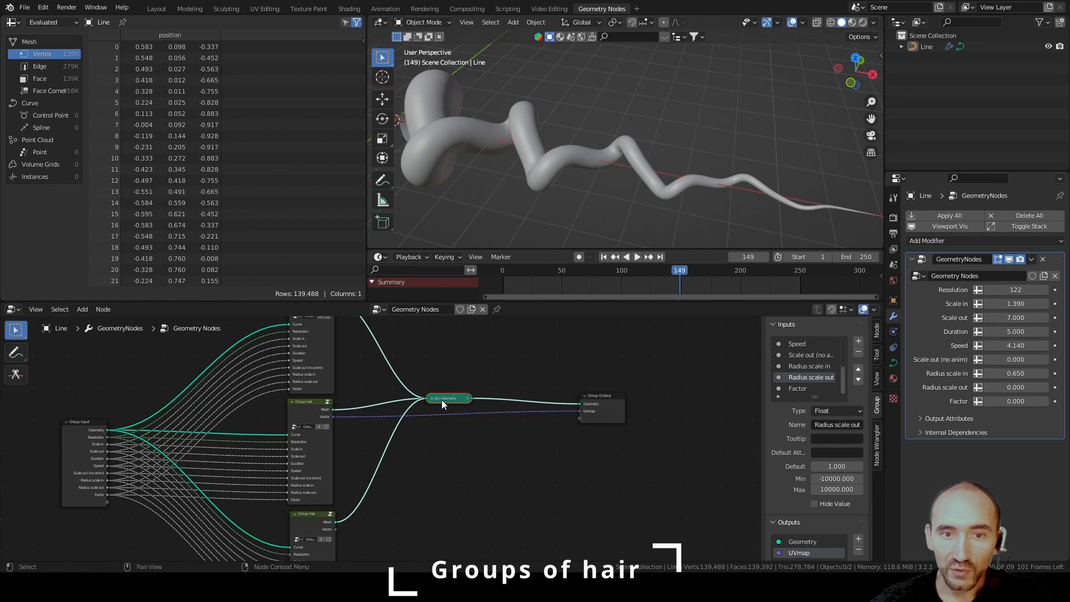
Widen the three Group hair nodes so that their full group name fits.
scroll(468, 415, up, 2)
middle_drag(482, 415, 397, 430)
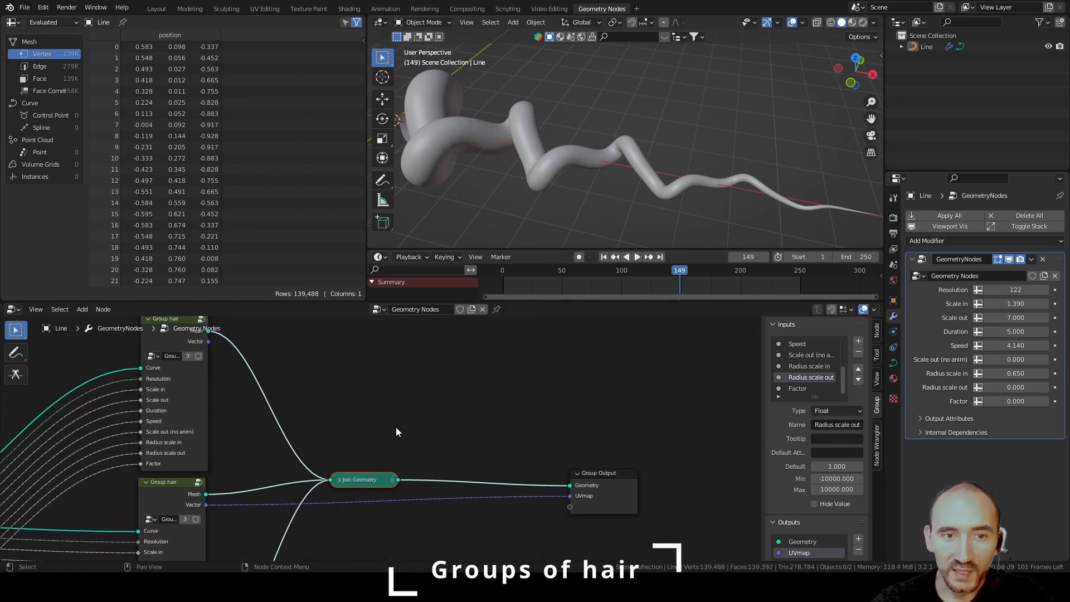
drag(207, 362, 220, 362)
click(204, 529)
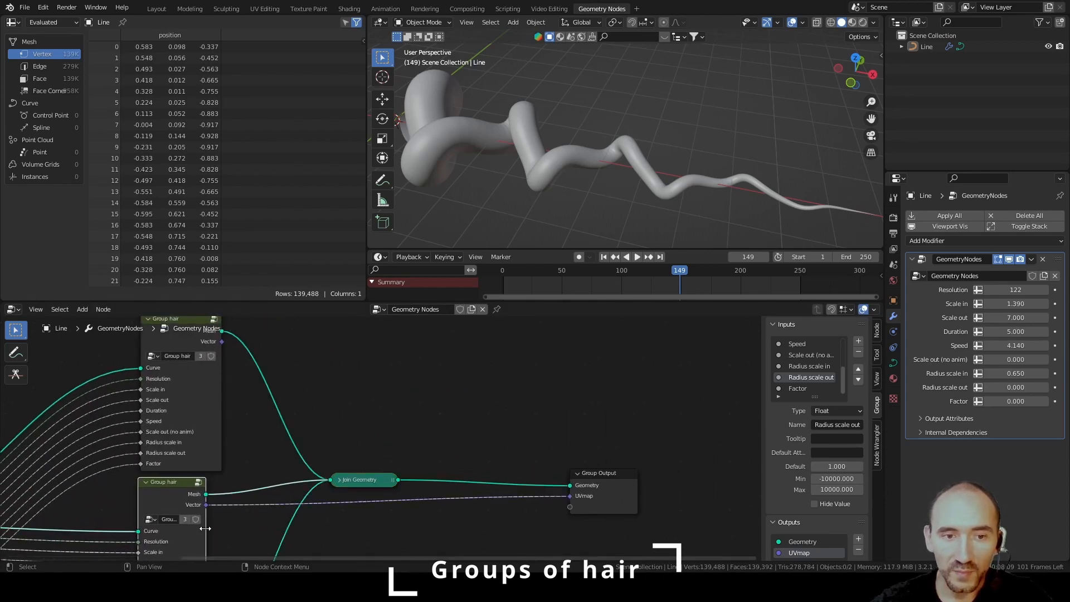
drag(205, 528, 223, 528)
middle_drag(252, 539, 309, 332)
click(268, 500)
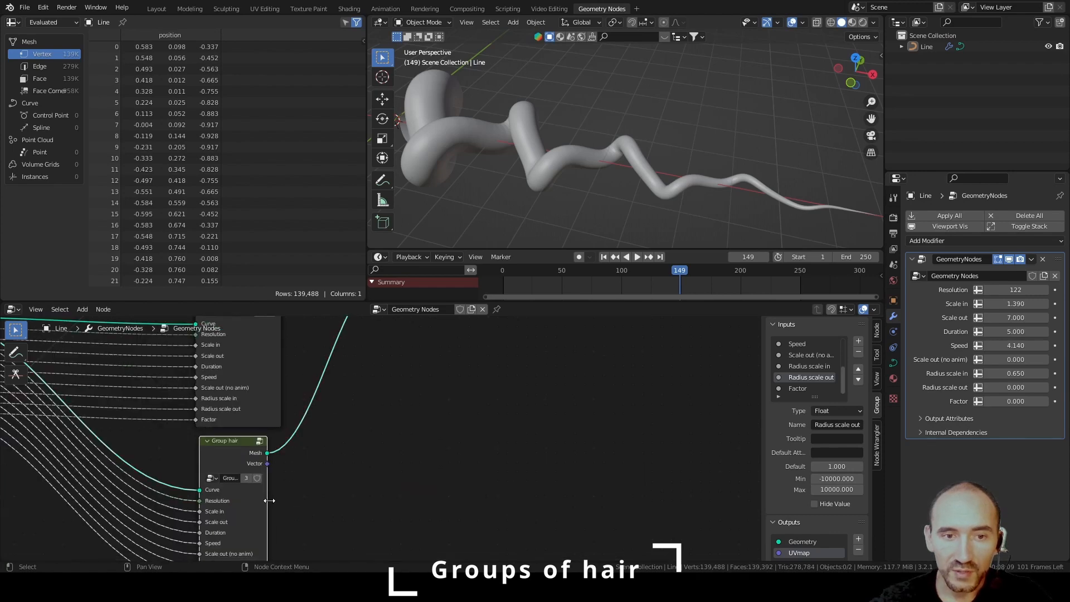
drag(269, 500, 281, 498)
Connect the upper hair group's Vector to the UVmap output and the middle and lower groups' Vectors to new Group Output sockets.
middle_drag(446, 427, 432, 531)
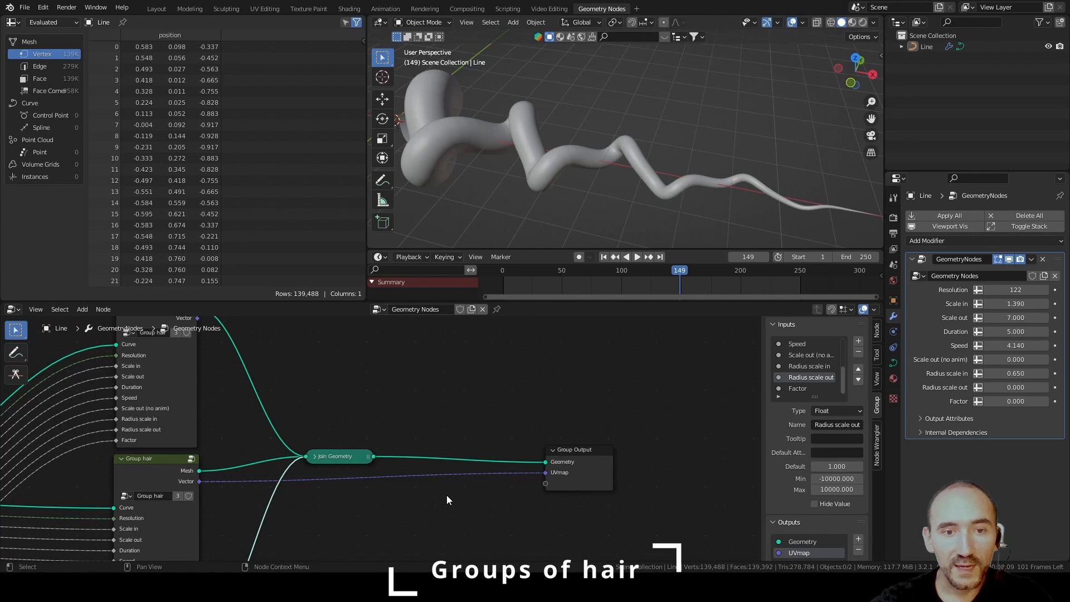
scroll(357, 407, down, 1)
drag(215, 356, 513, 490)
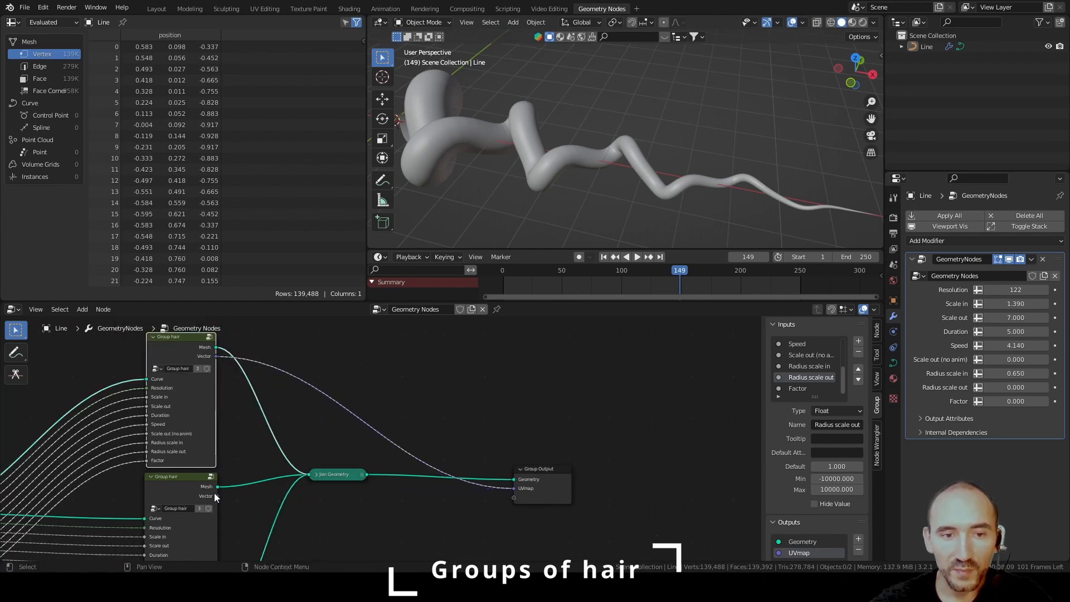
drag(216, 496, 516, 496)
middle_drag(515, 497, 429, 376)
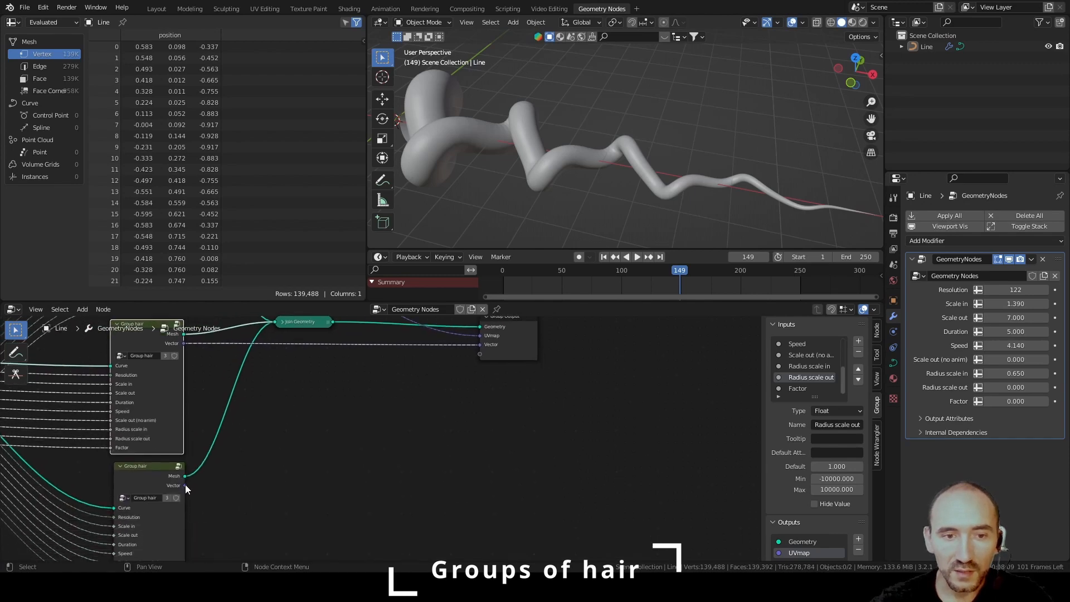
drag(185, 485, 489, 353)
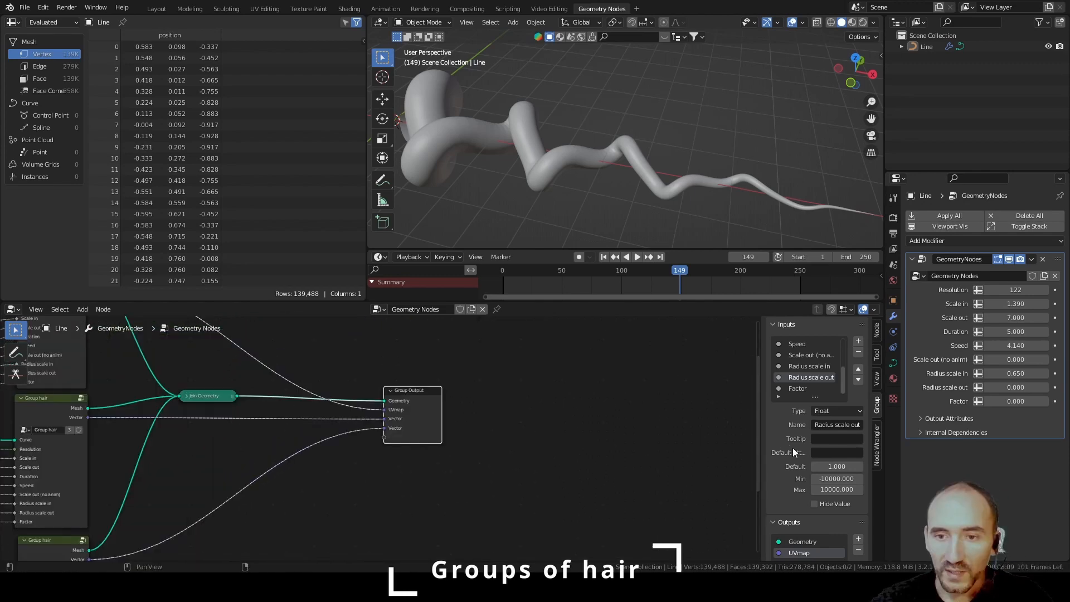
Rename the tree's three vector outputs as UVmap1, UVmap2 and UVmap3.
scroll(795, 453, down, 5)
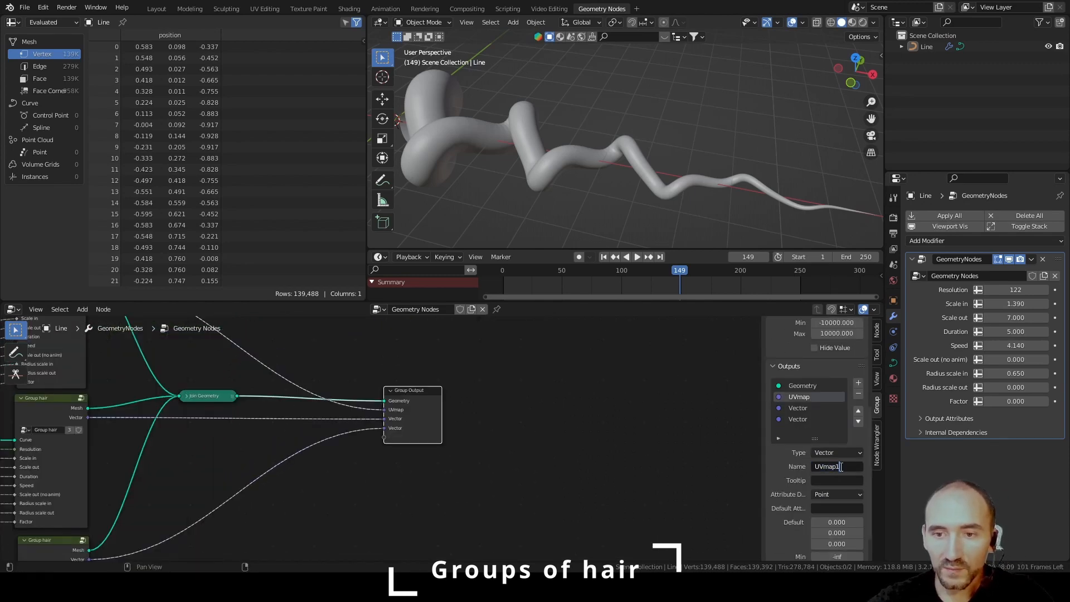
key(Return)
click(801, 408)
click(841, 464)
text(UVmap2)
key(Return)
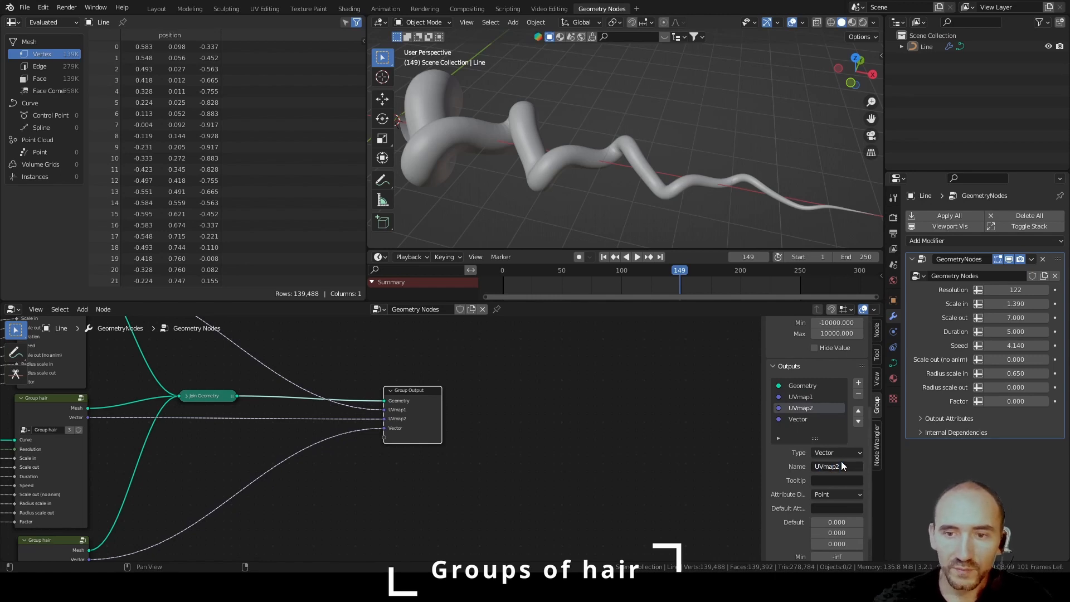
click(797, 419)
click(837, 467)
text(UVmap3)
key(Return)
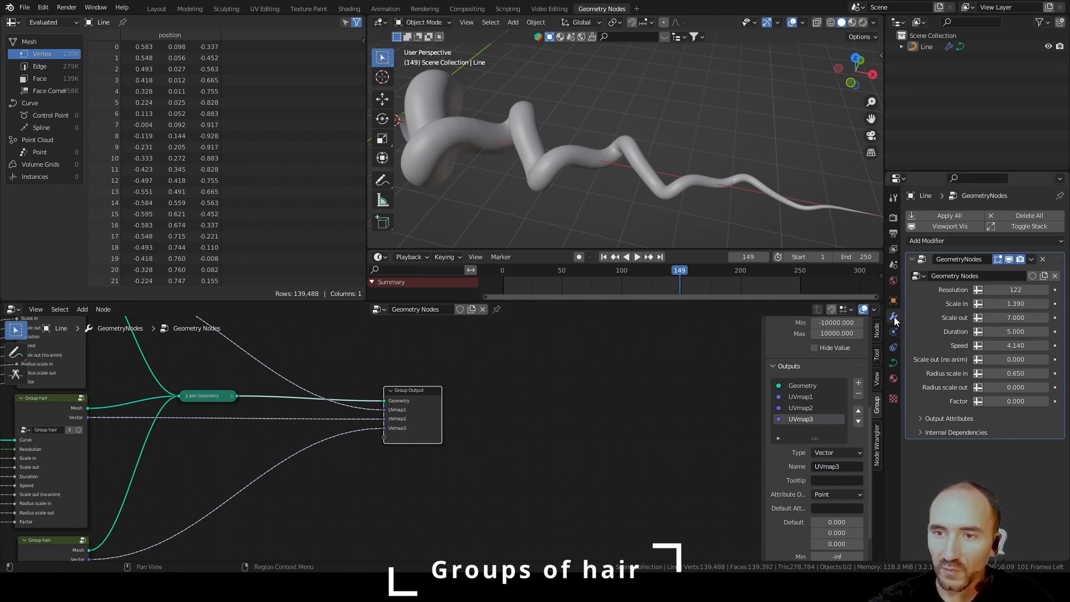
Name the modifier's output attributes for UVmap1, UVmap2 and UVmap3 as curveParam1, curveParam2 and curveParam3, and save the file.
click(943, 418)
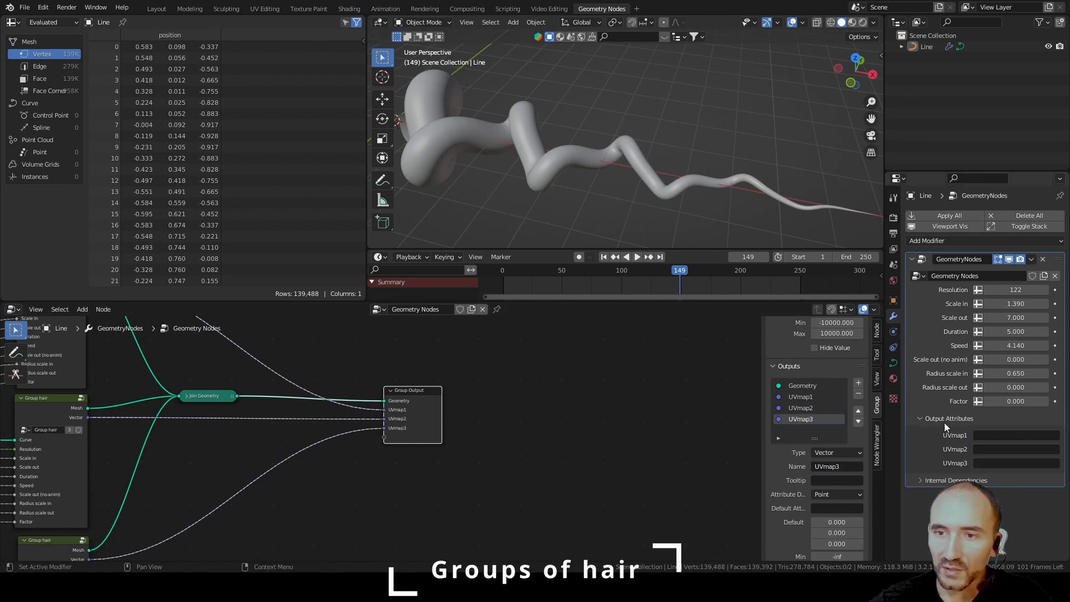
click(985, 435)
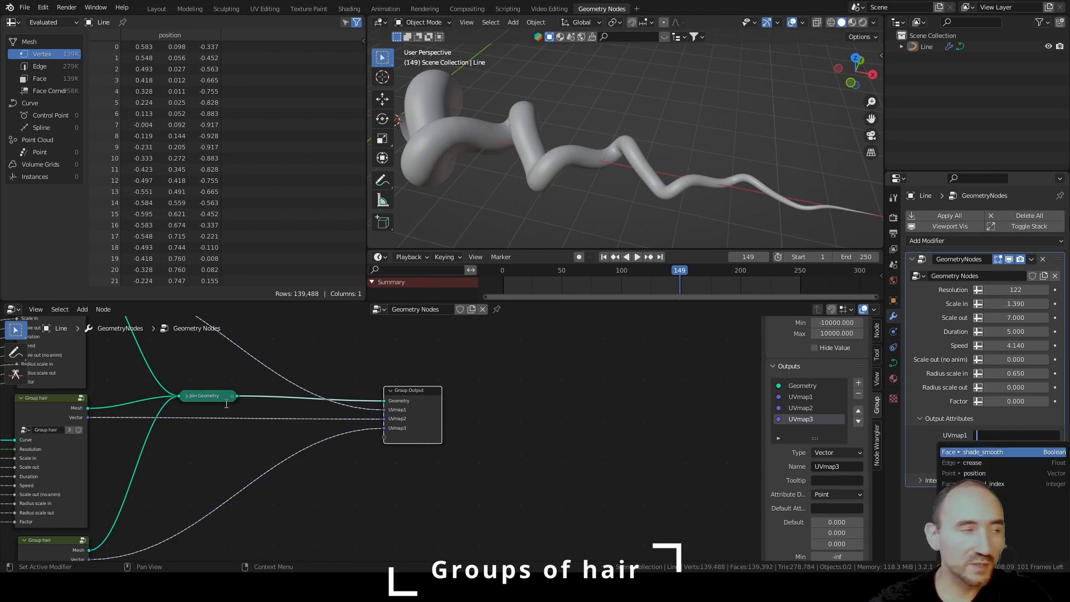
text(curveParam1)
key(Return)
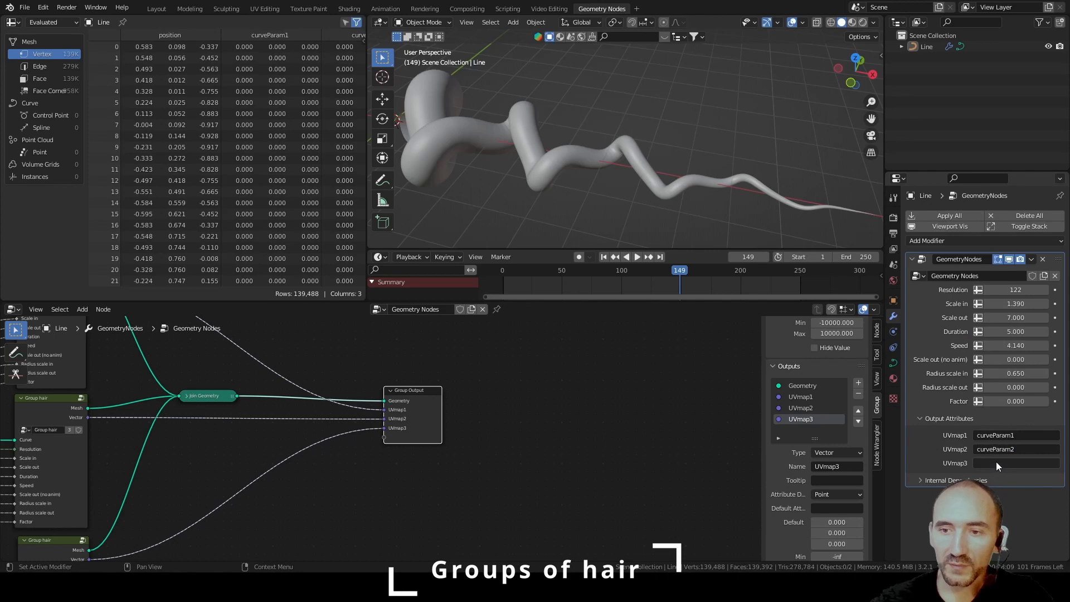
click(995, 462)
text(curveParam1)
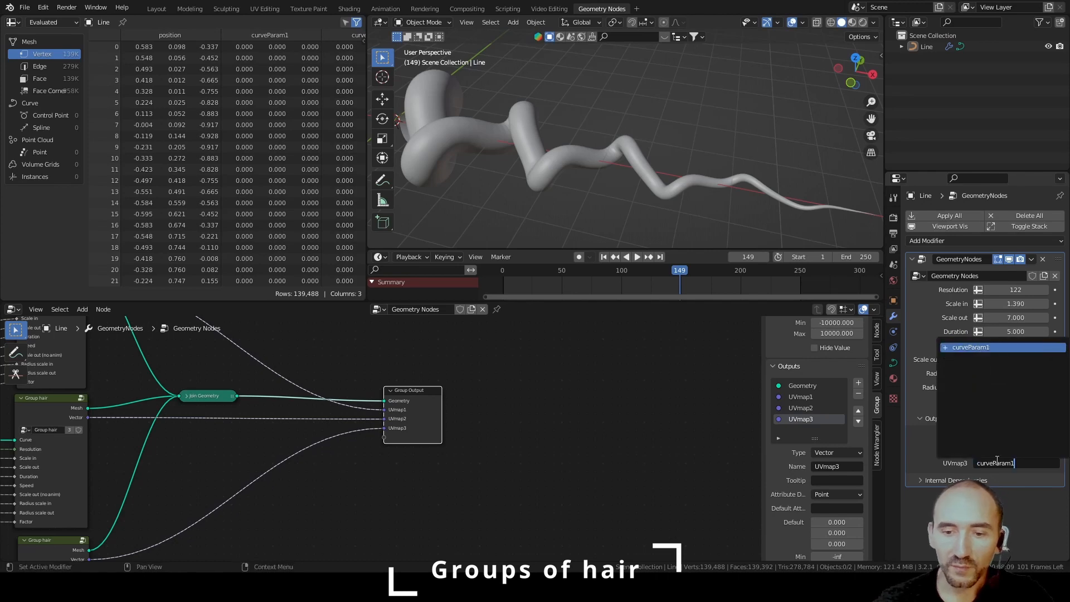
key(BackSpace)
text(3)
key(Return)
middle_drag(68, 423, 436, 423)
scroll(436, 423, down, 8)
key(ctrl+s)
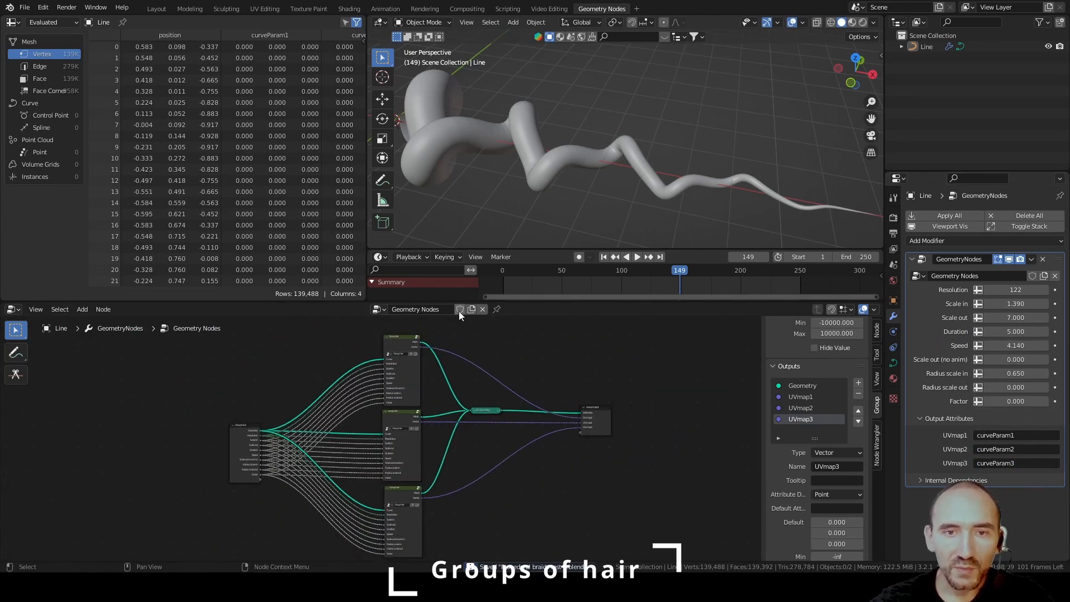
Enter the Group hair node group and add a float group input named Hair offset.
click(475, 144)
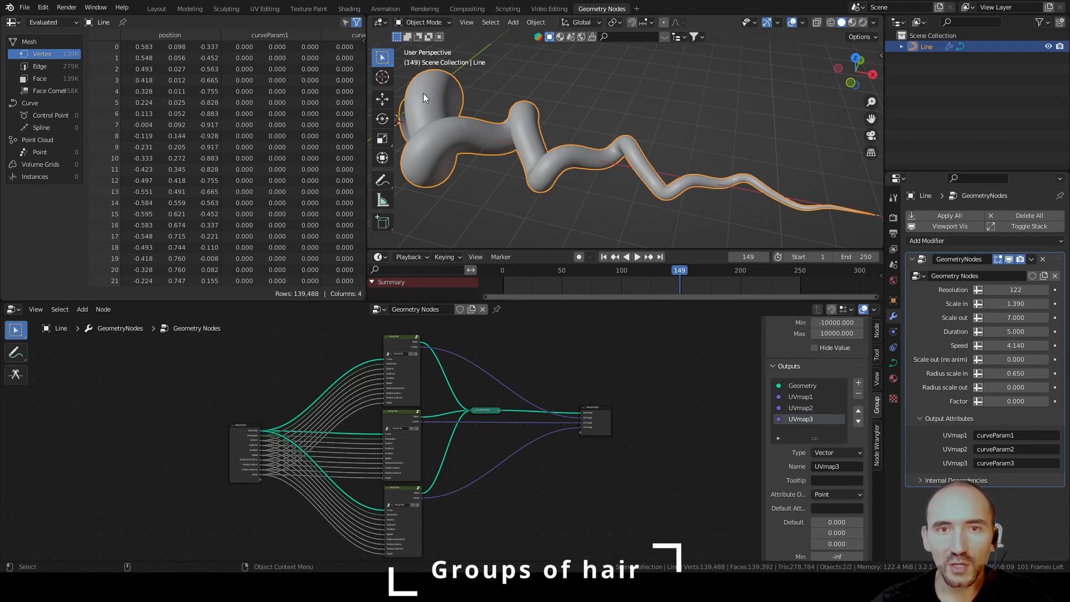
scroll(533, 136, down, 1)
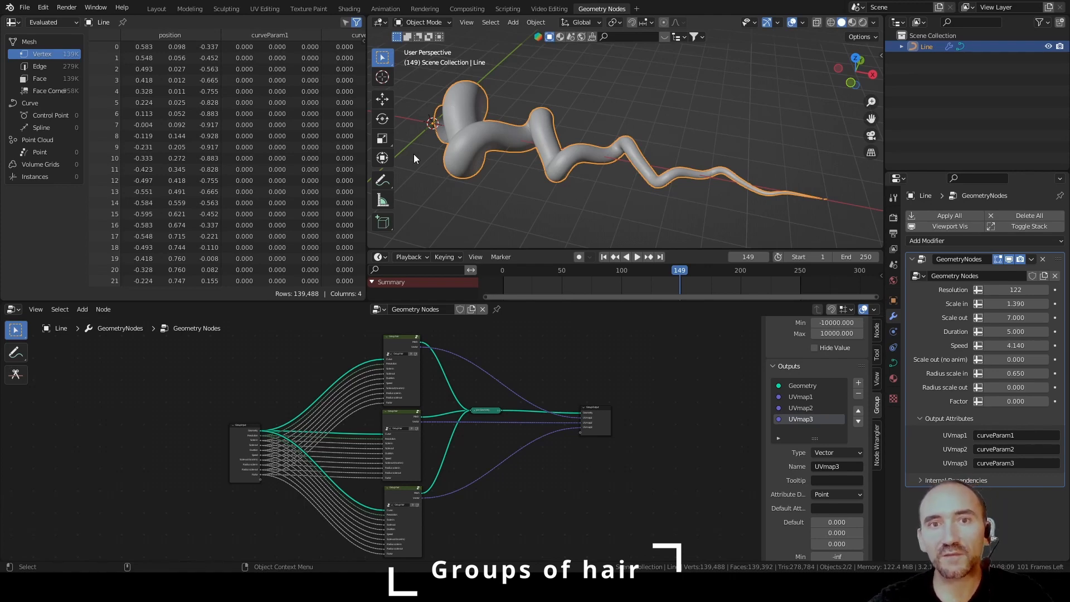
scroll(397, 356, up, 4)
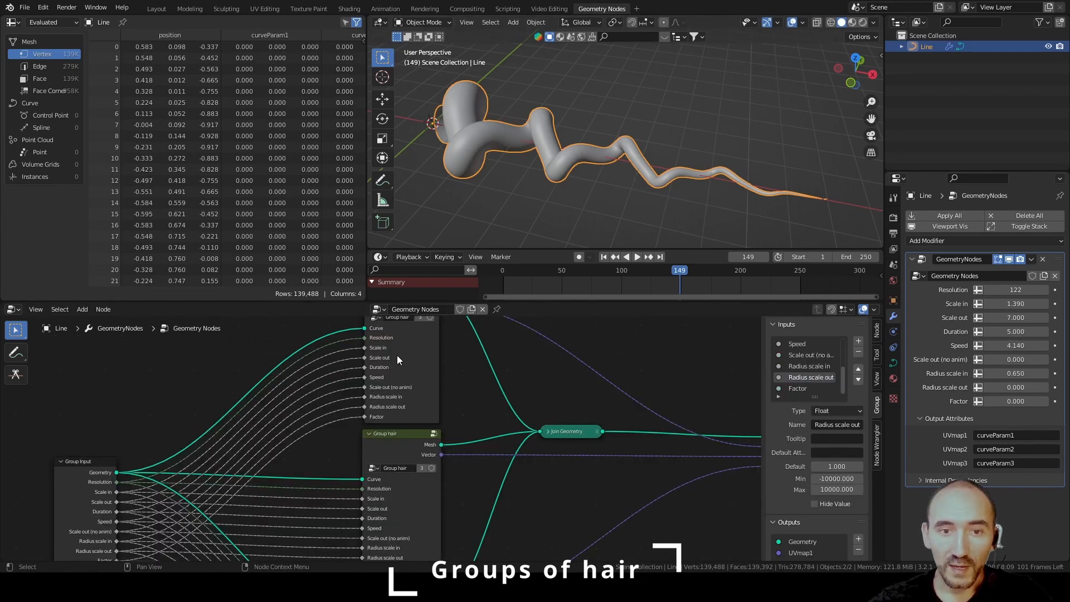
key(Tab)
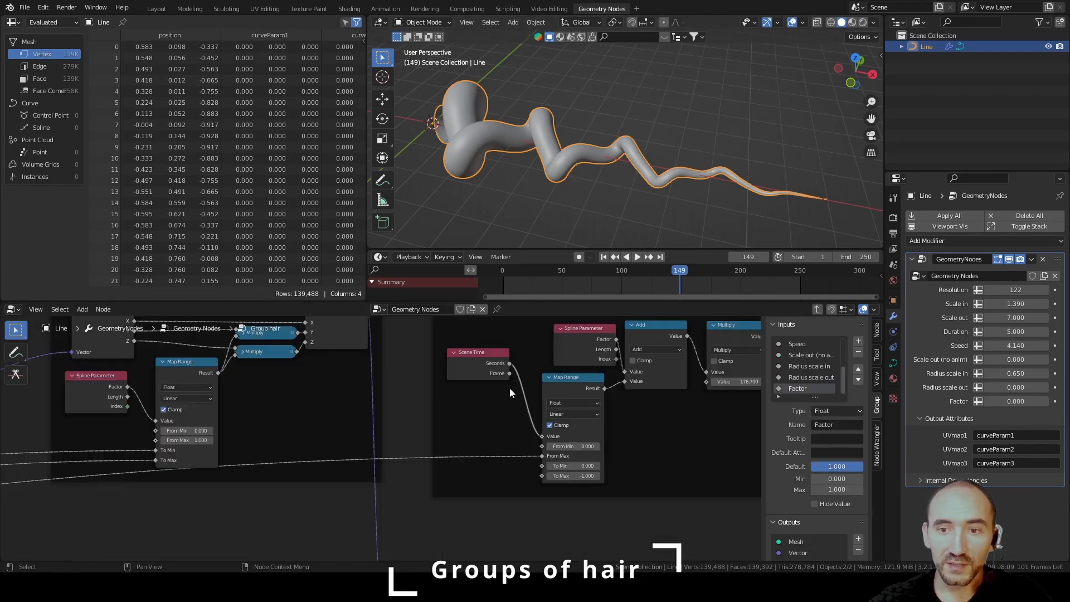
click(858, 341)
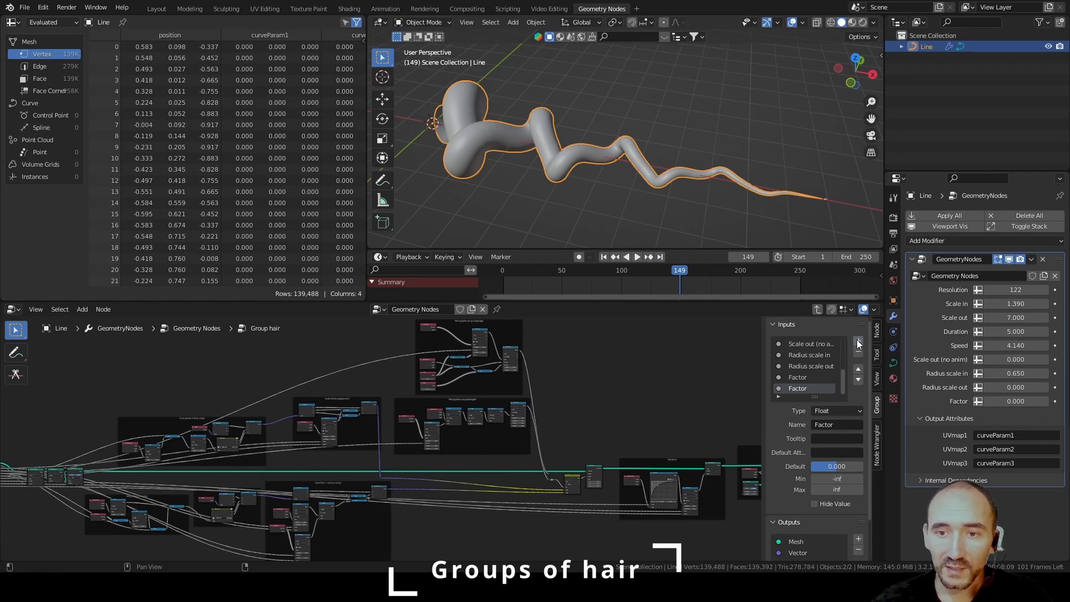
click(842, 424)
text(Hair offse)
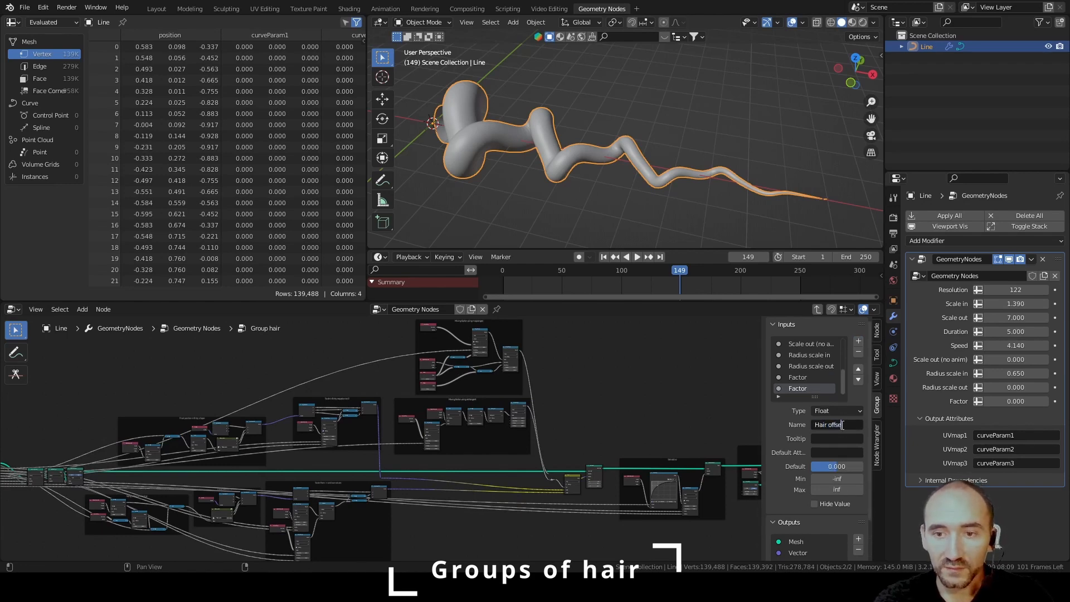
text(t)
key(Return)
Duplicate the Add node in the Final position infinity shape frame and insert the copy before the Infinity equation node.
middle_drag(223, 462, 443, 412)
scroll(504, 404, up, 8)
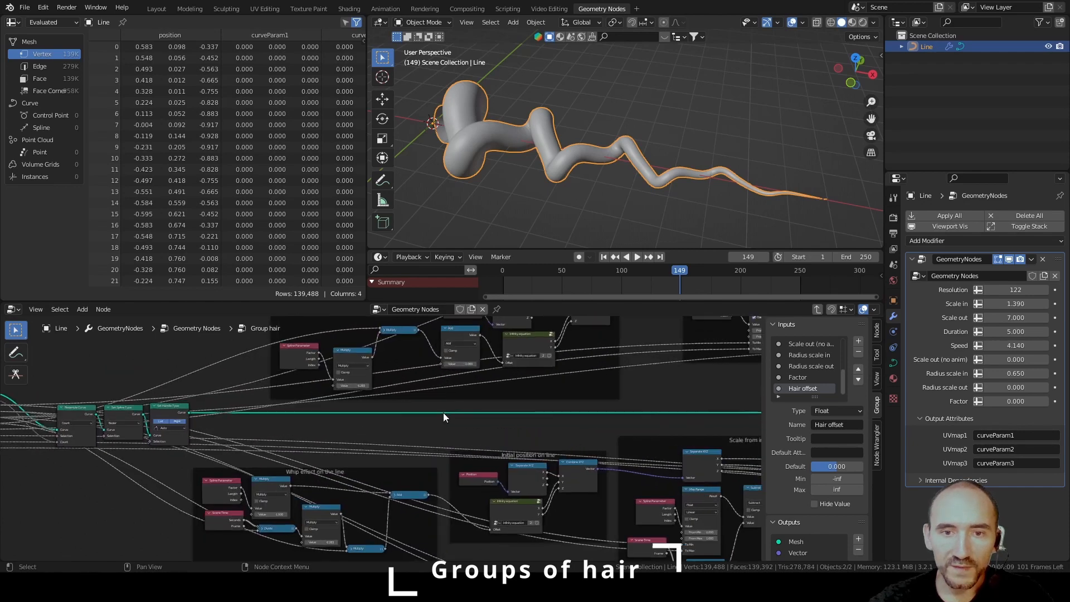
scroll(443, 412, up, 4)
scroll(453, 410, down, 4)
middle_drag(552, 409, 435, 440)
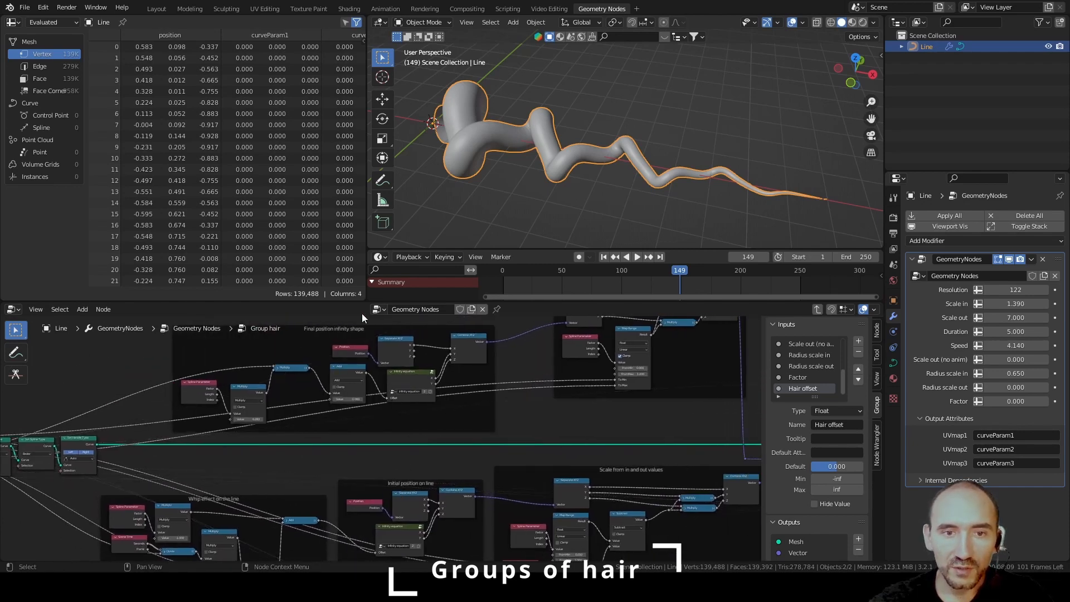
middle_drag(392, 443, 393, 377)
scroll(407, 404, up, 1)
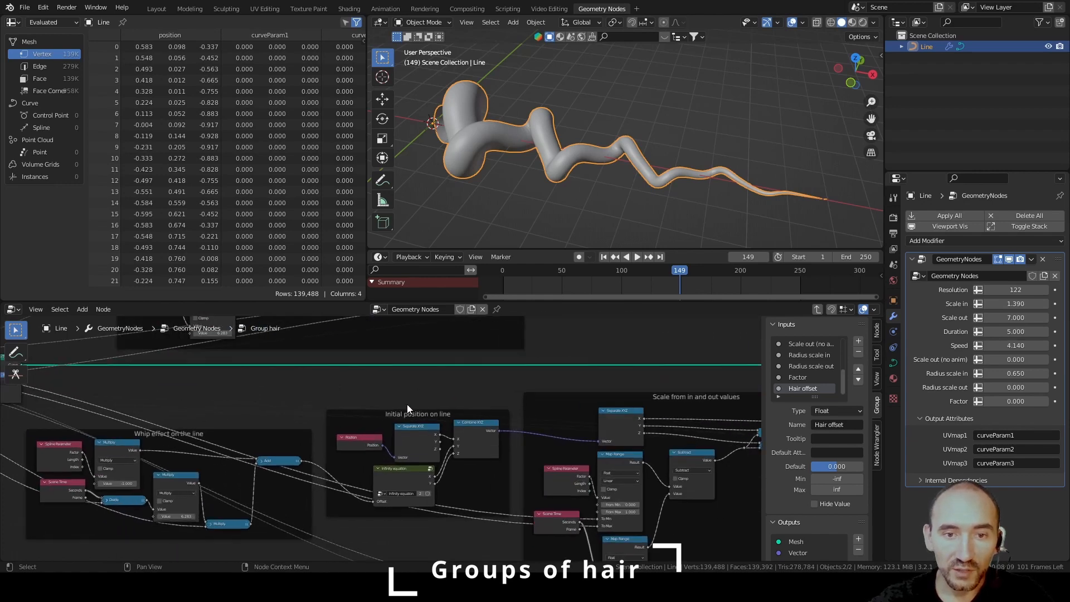
middle_drag(426, 413, 587, 416)
scroll(587, 417, down, 1)
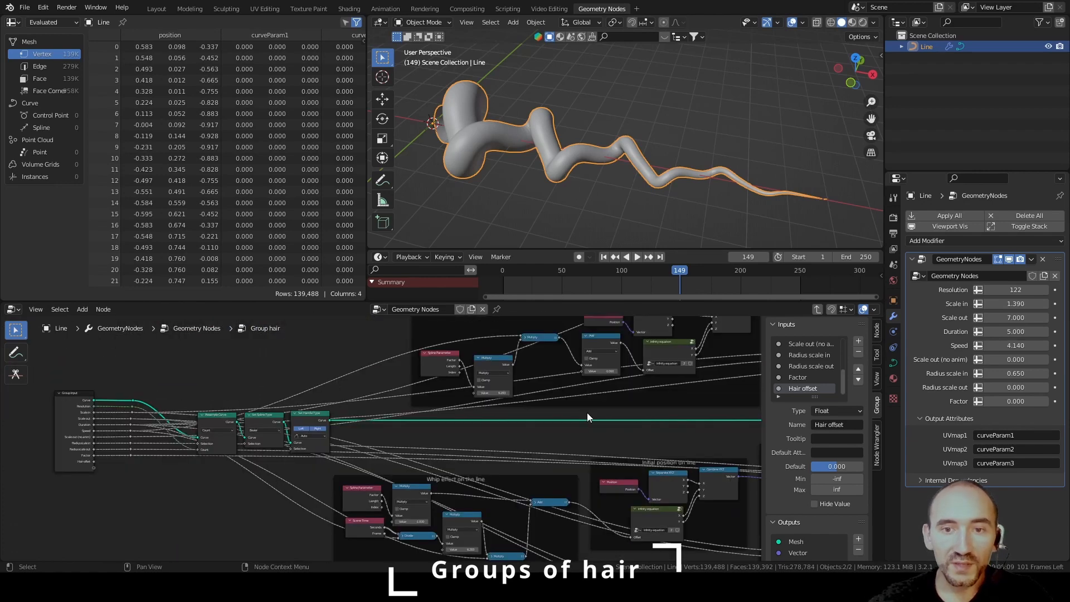
scroll(604, 380, up, 10)
middle_drag(603, 380, 395, 483)
drag(364, 372, 303, 372)
drag(220, 372, 195, 372)
click(315, 372)
key(shift+d)
click(423, 399)
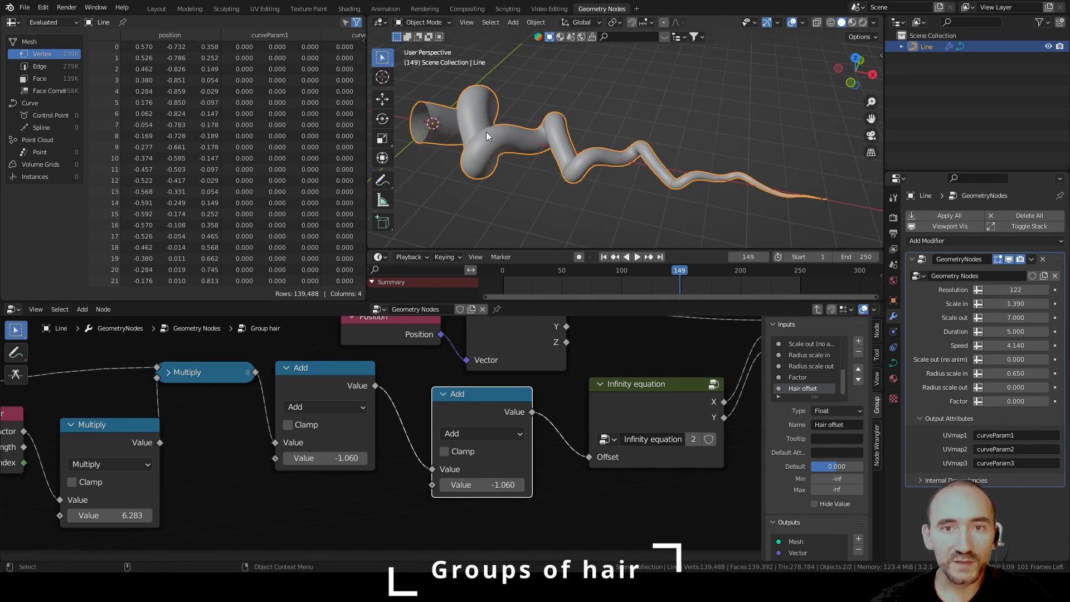
click(472, 485)
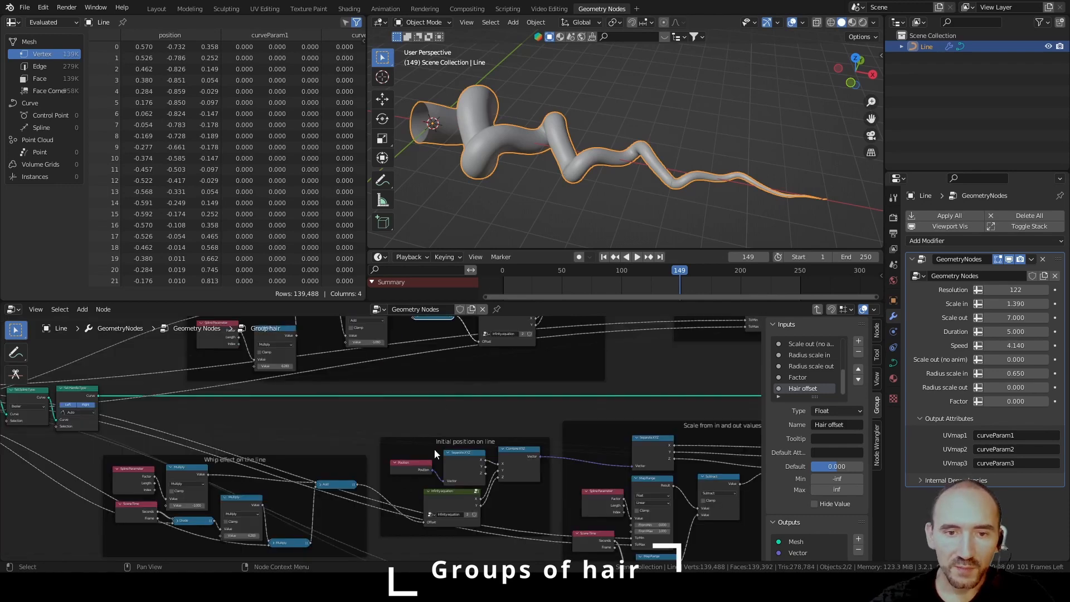
Duplicate the Whip effect frame's Add node and insert the copy before the Infinity equation in the Initial position on line frame.
middle_drag(435, 451, 471, 373)
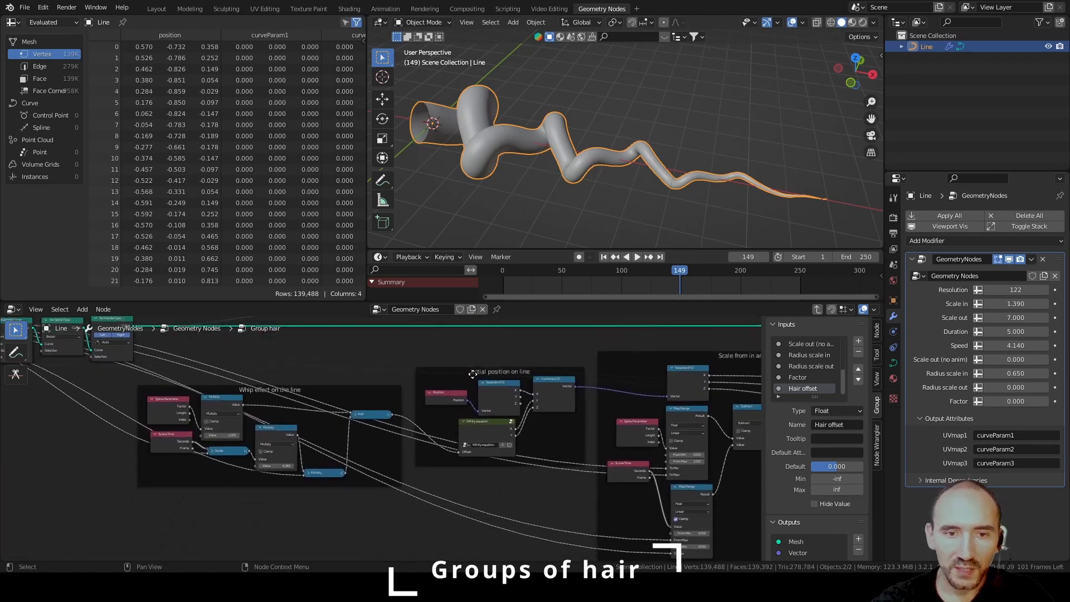
scroll(471, 374, up, 10)
click(364, 384)
key(shift+d)
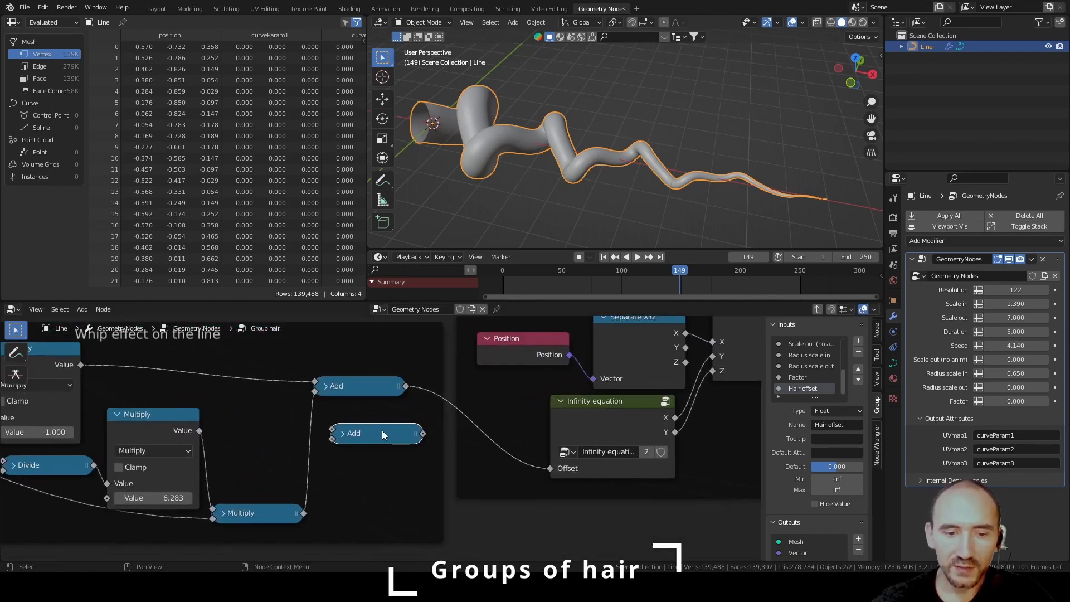
click(503, 426)
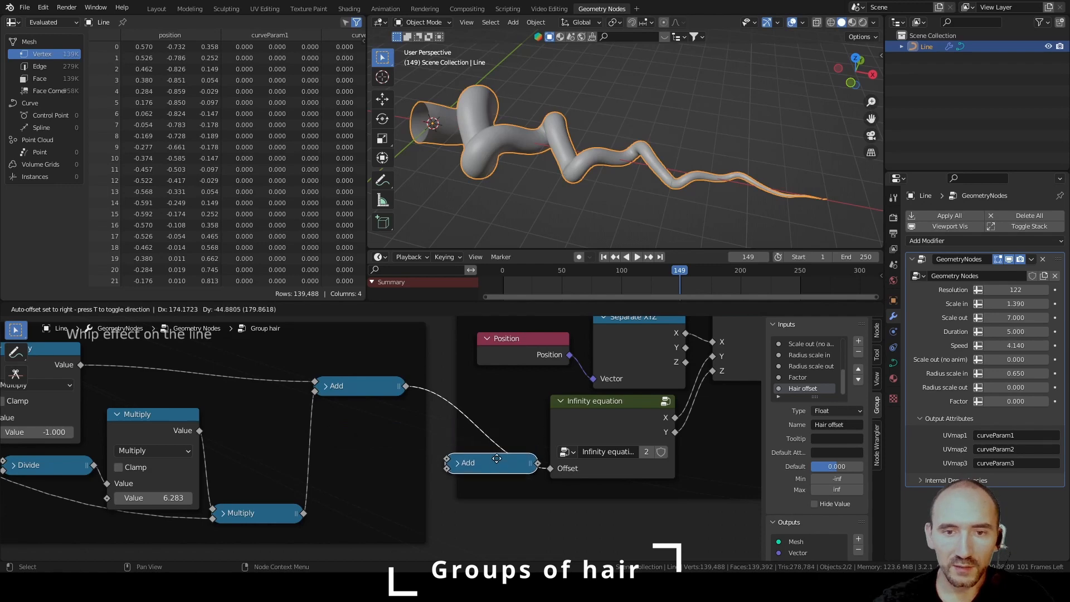
scroll(497, 434, down, 2)
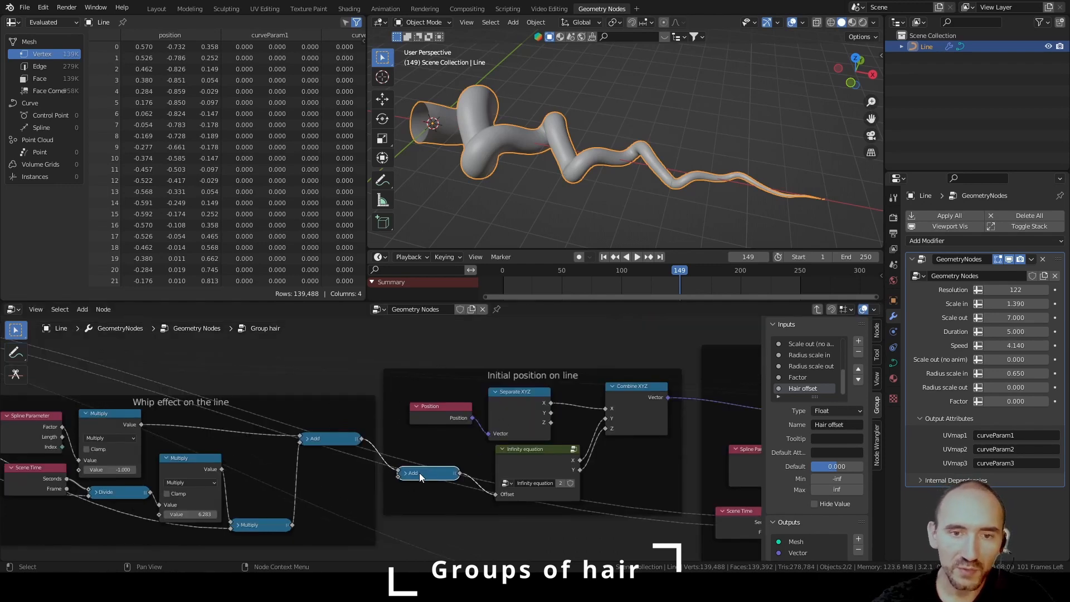
Link the Hair offset input to the upper Infinity equation's Offset and add a reroute on that link between the upper and lower frames.
scroll(412, 446, down, 5)
middle_drag(222, 388, 458, 421)
scroll(379, 405, down, 2)
middle_drag(372, 403, 313, 436)
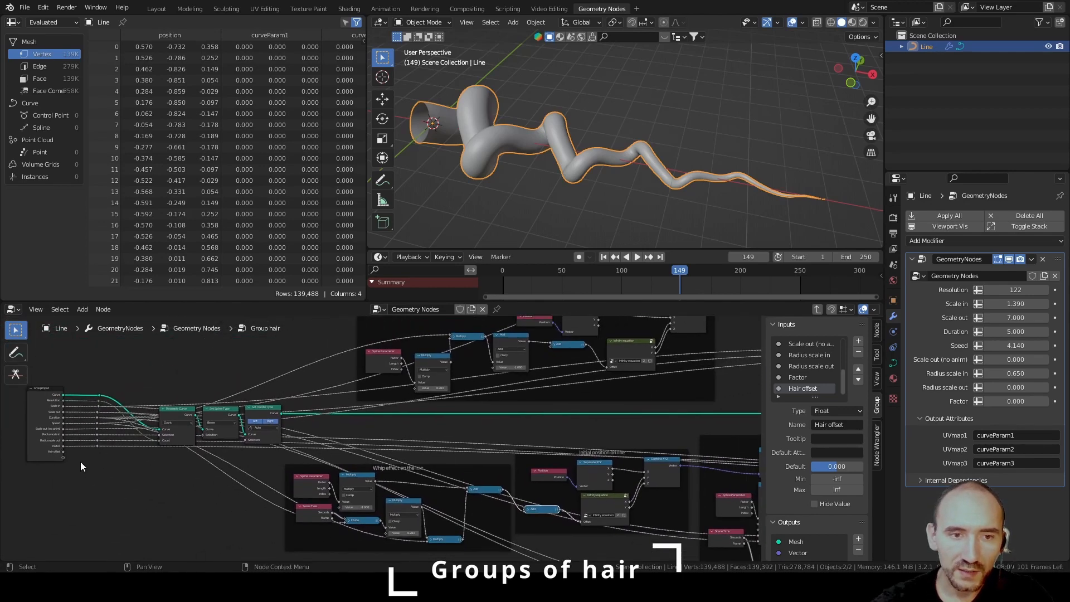
drag(66, 451, 606, 366)
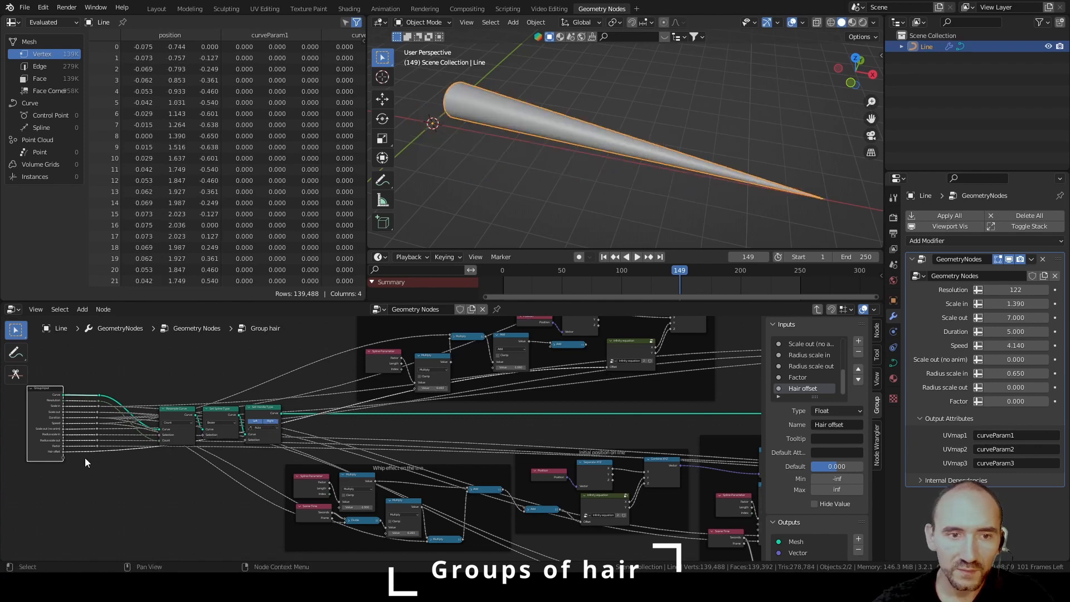
shift+right_drag(84, 457, 71, 449)
key(g)
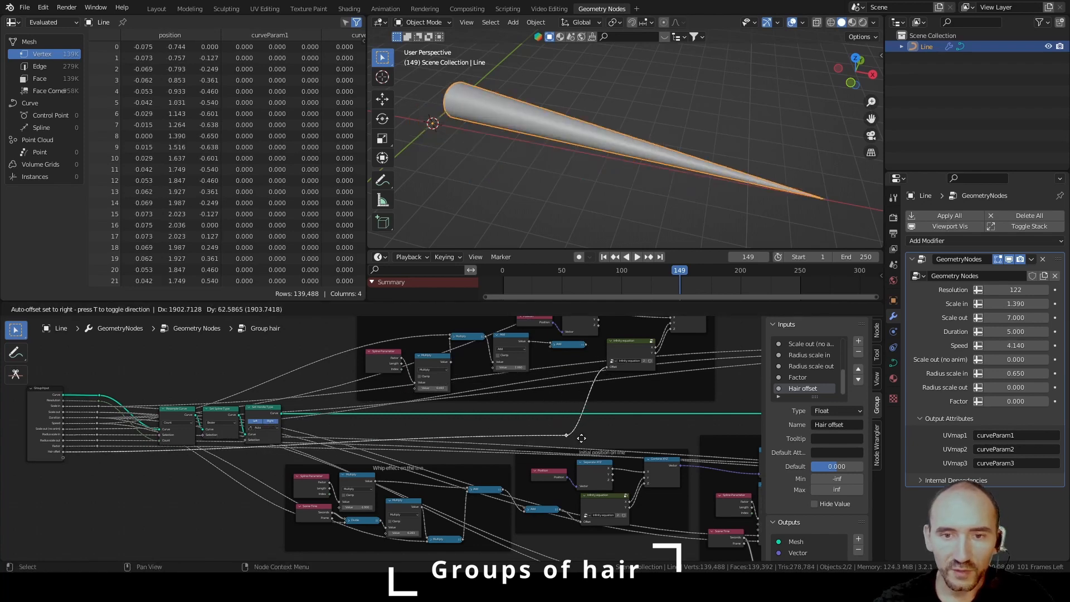
click(521, 433)
Connect the Hair offset reroute to the new Add nodes in both frames and reconnect the upper Add to its Infinity equation.
middle_drag(622, 470, 617, 469)
scroll(514, 444, up, 2)
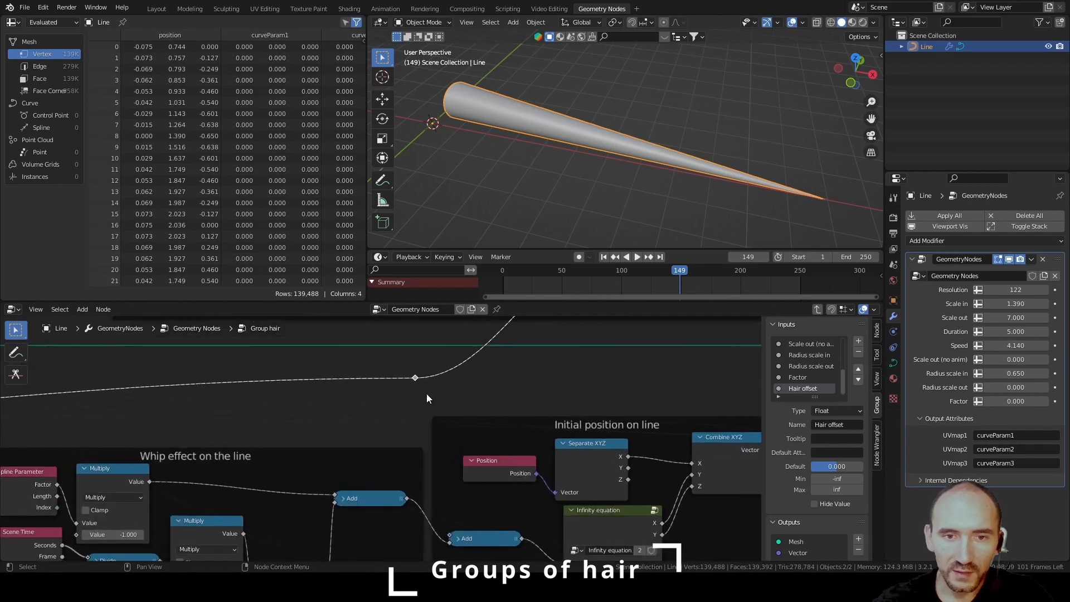
drag(416, 378, 450, 533)
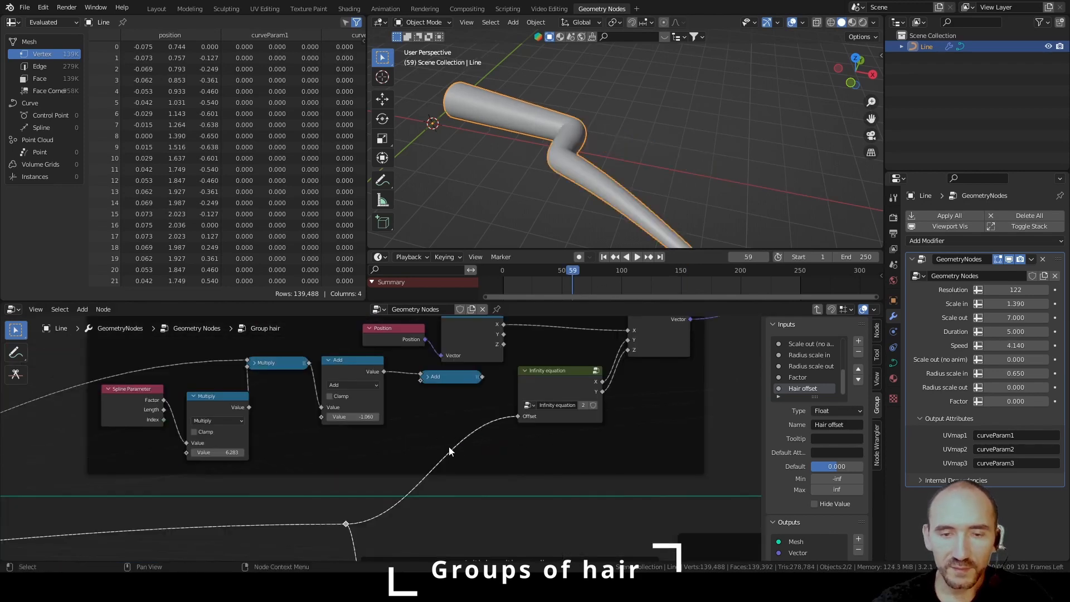
drag(346, 523, 421, 380)
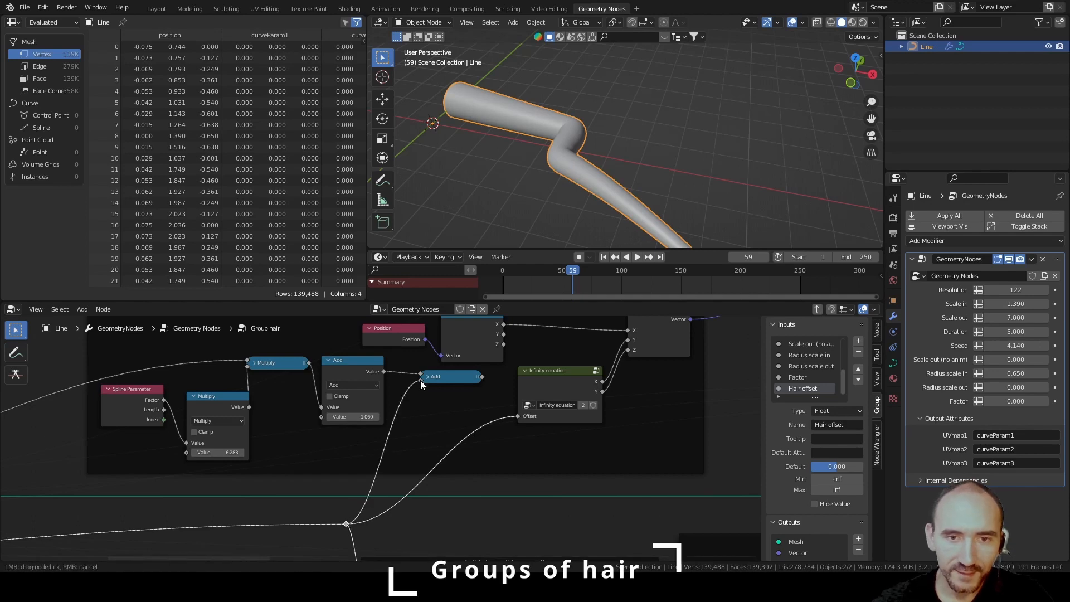
drag(420, 380, 420, 380)
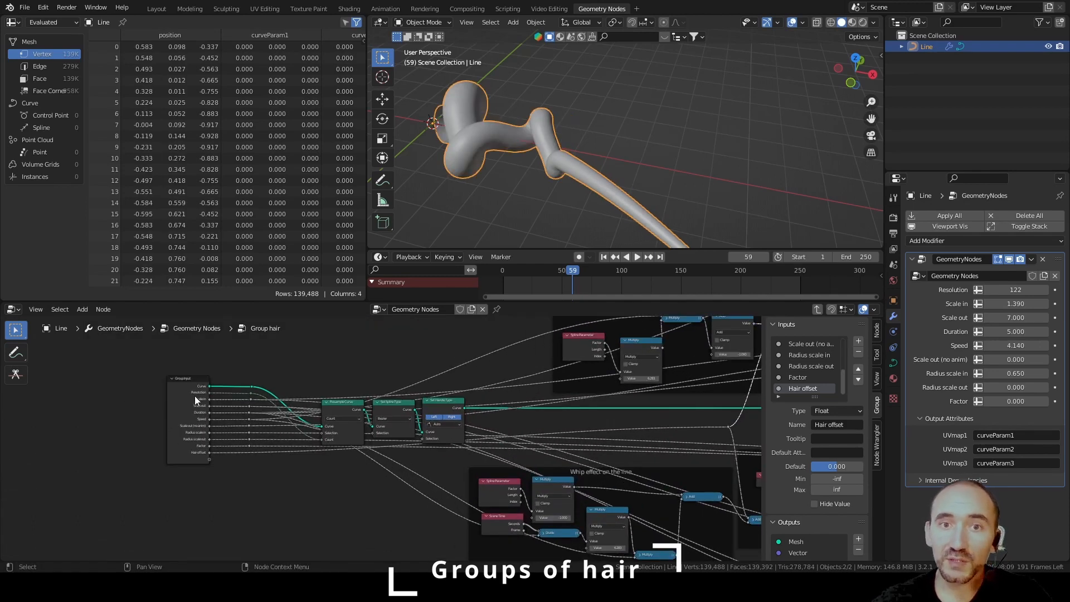
Save the file with the Hair offset wiring in place.
middle_drag(545, 417, 356, 453)
scroll(564, 455, down, 3)
middle_drag(445, 428, 278, 415)
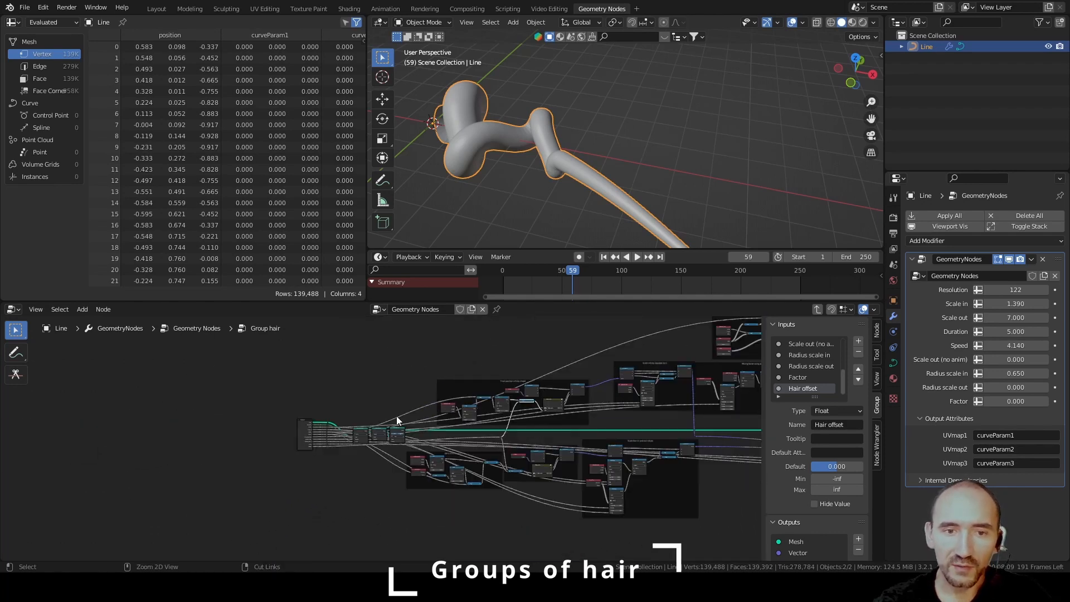
key(ctrl+s)
click(500, 515)
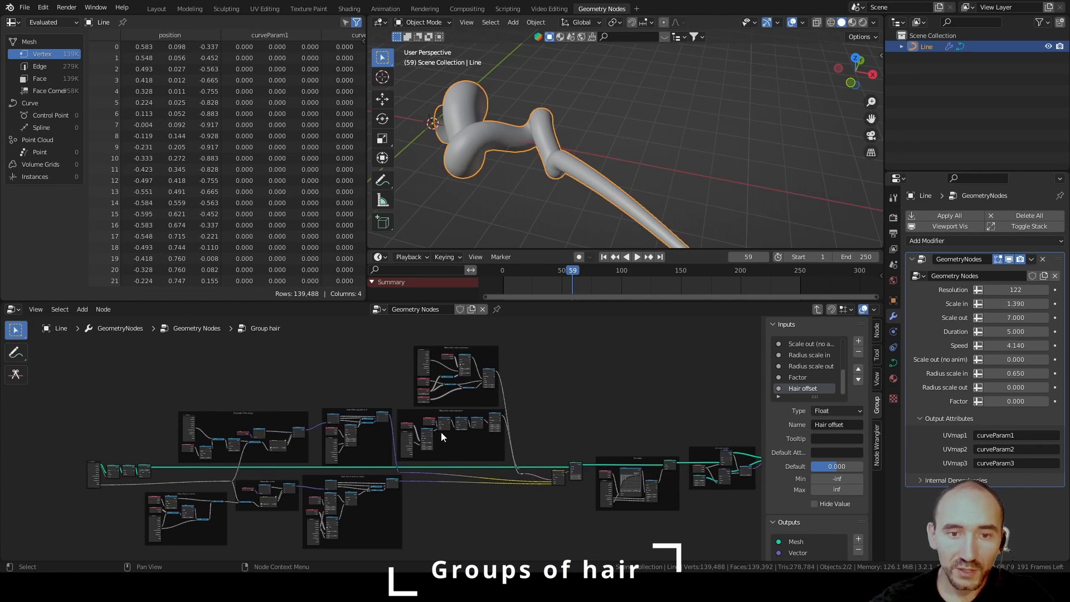
Examine the Hair offset wiring in the Final position and Initial position frames, and return to the parent node tree.
scroll(402, 387, up, 5)
middle_drag(396, 390, 657, 387)
scroll(344, 417, up, 9)
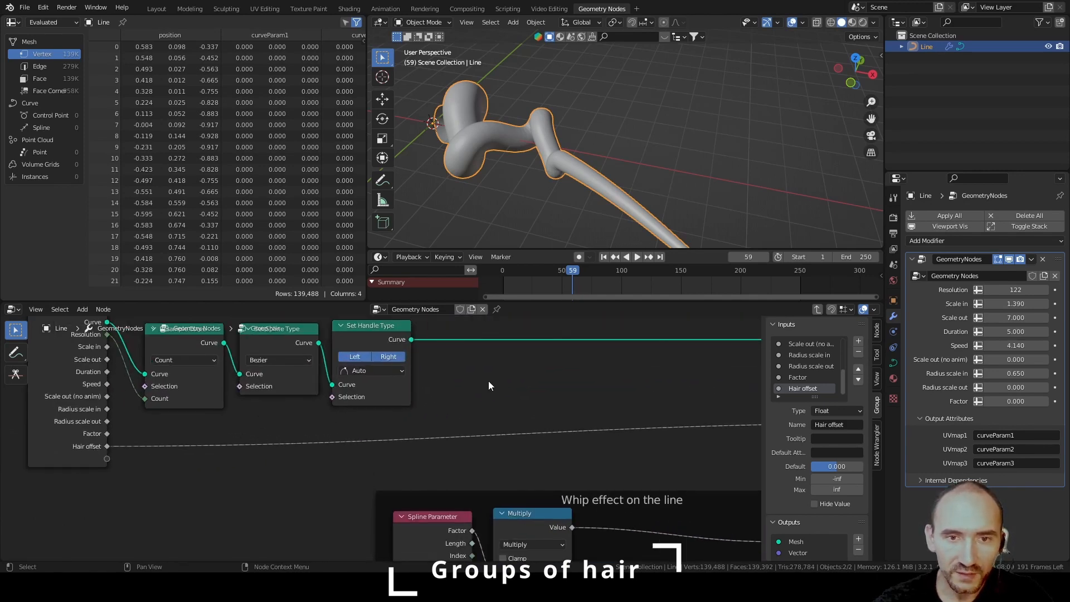
scroll(313, 443, down, 10)
scroll(374, 390, up, 8)
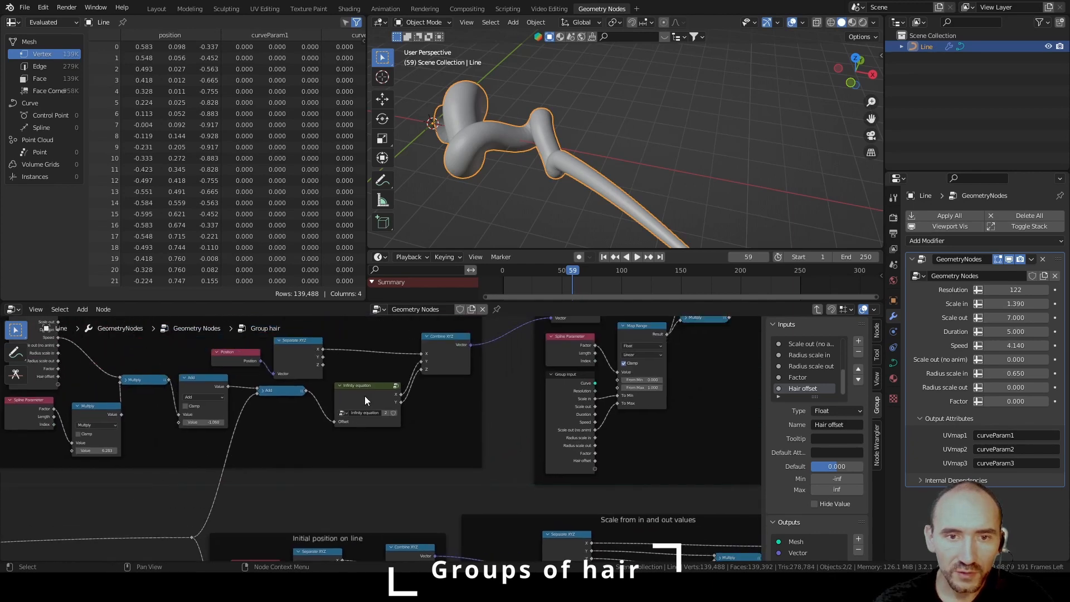
middle_drag(365, 396, 433, 467)
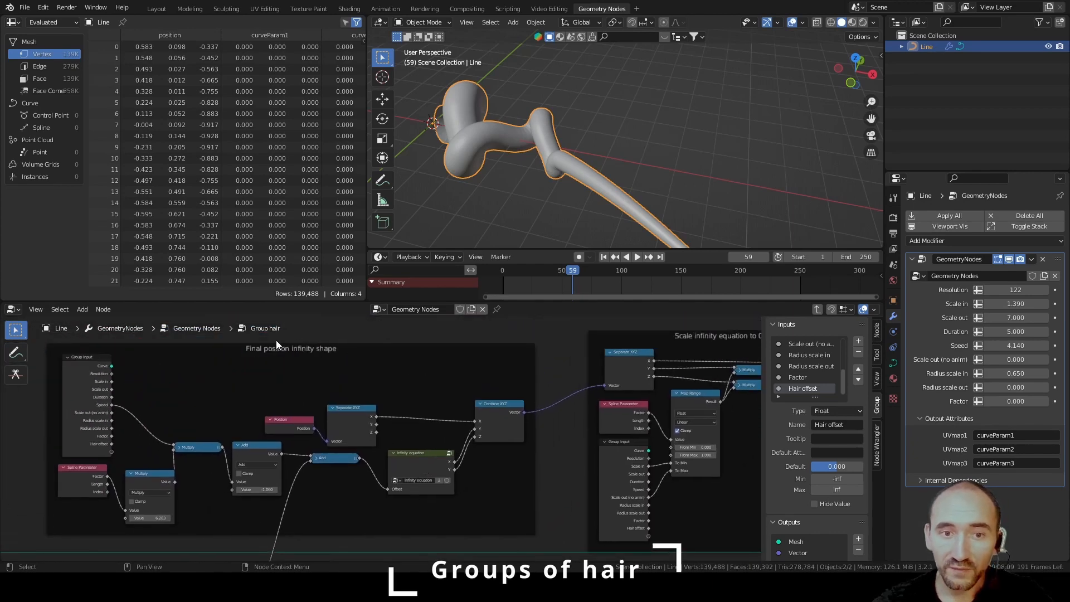
scroll(383, 486, up, 3)
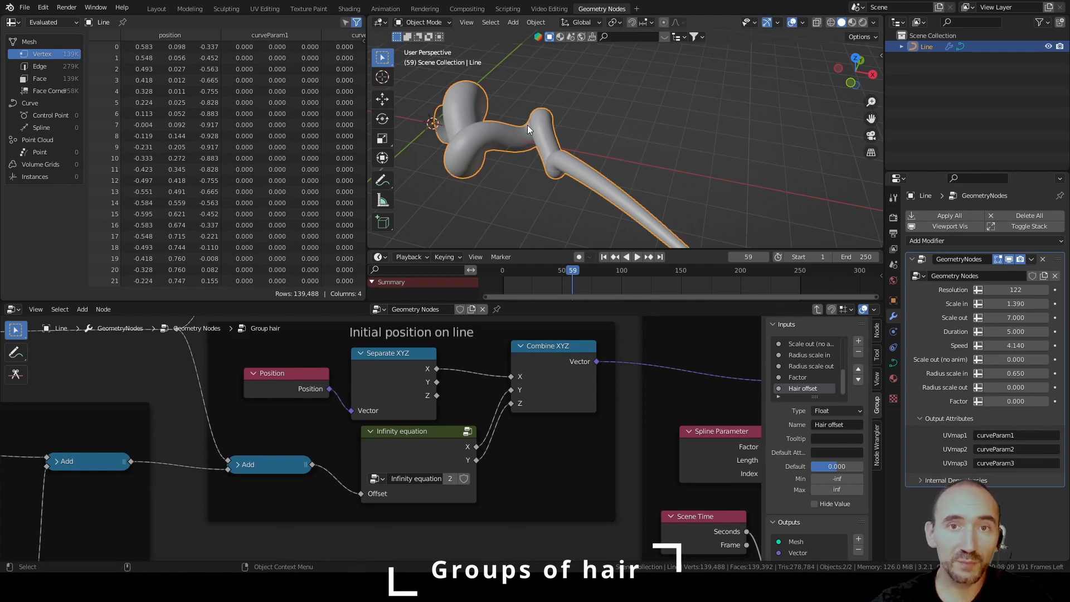
key(Home)
key(Tab)
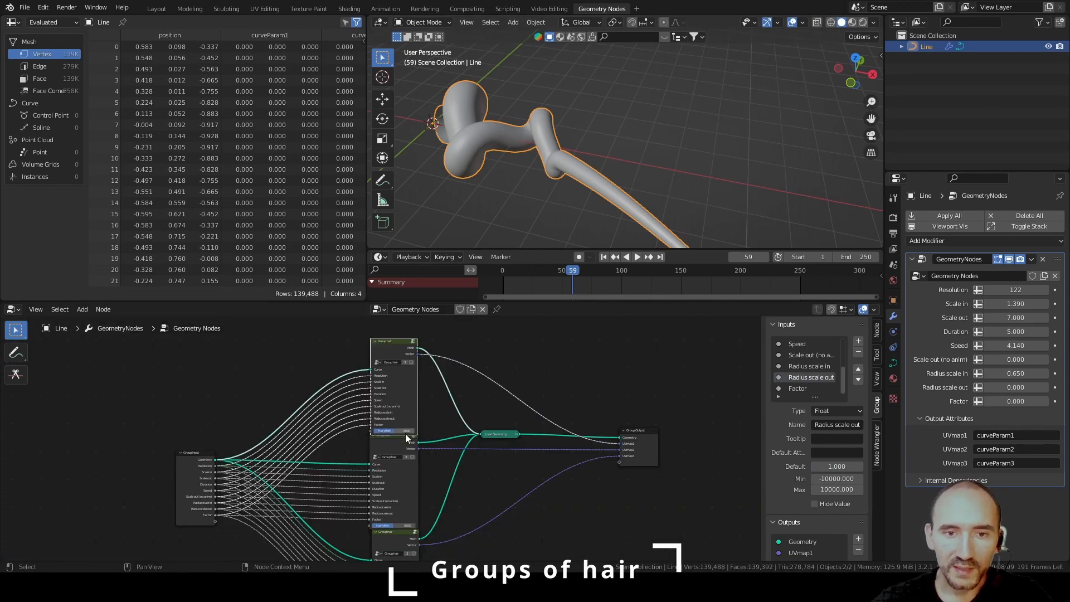
Set the Group hair's Hair offset input range to minimum 0 and maximum 100, and return to the parent node tree.
middle_drag(405, 435, 469, 385)
scroll(474, 374, up, 9)
scroll(455, 352, down, 6)
middle_drag(327, 441, 353, 382)
middle_drag(312, 465, 237, 537)
scroll(390, 407, up, 3)
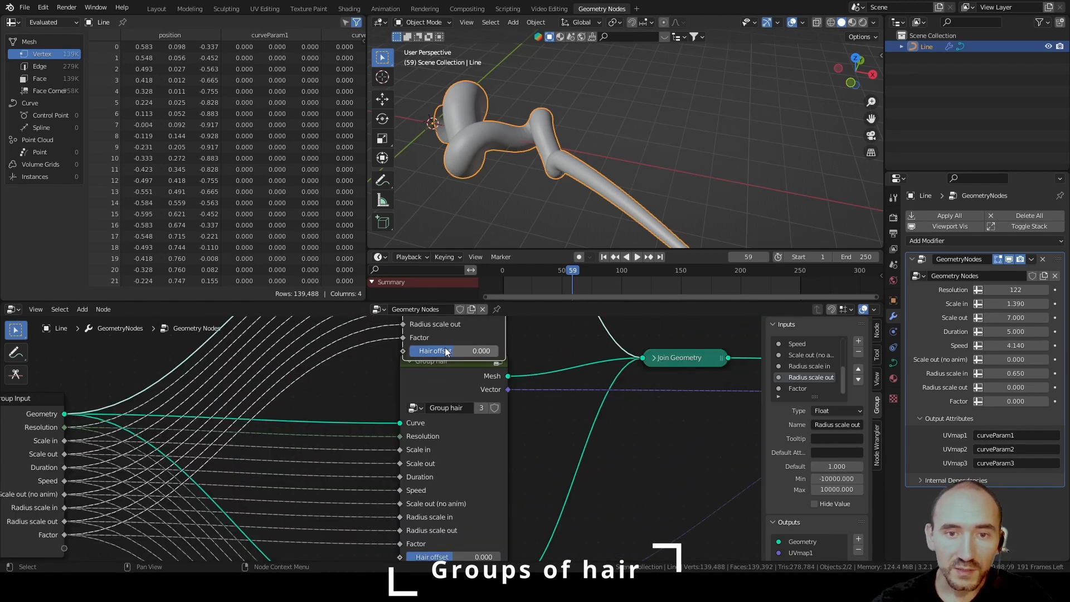
click(445, 351)
key(Return)
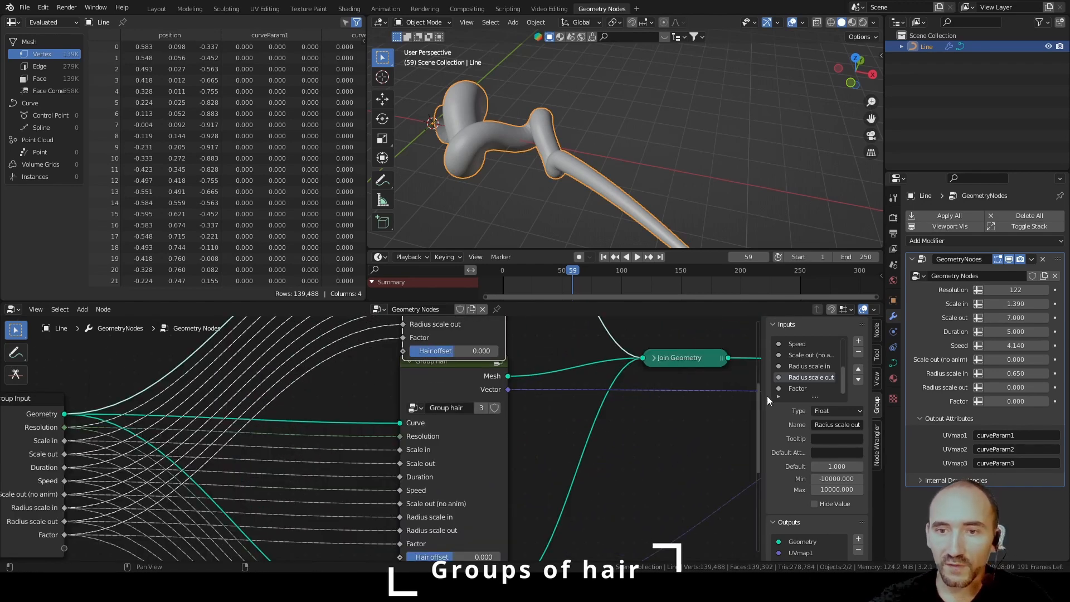
key(Tab)
click(819, 478)
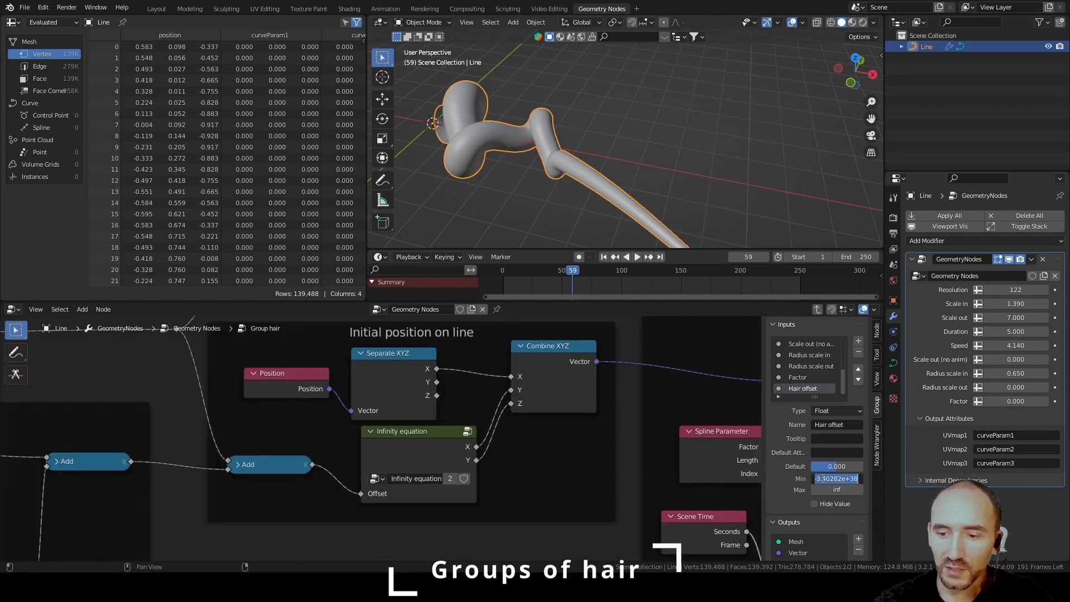
text(0)
key(Return)
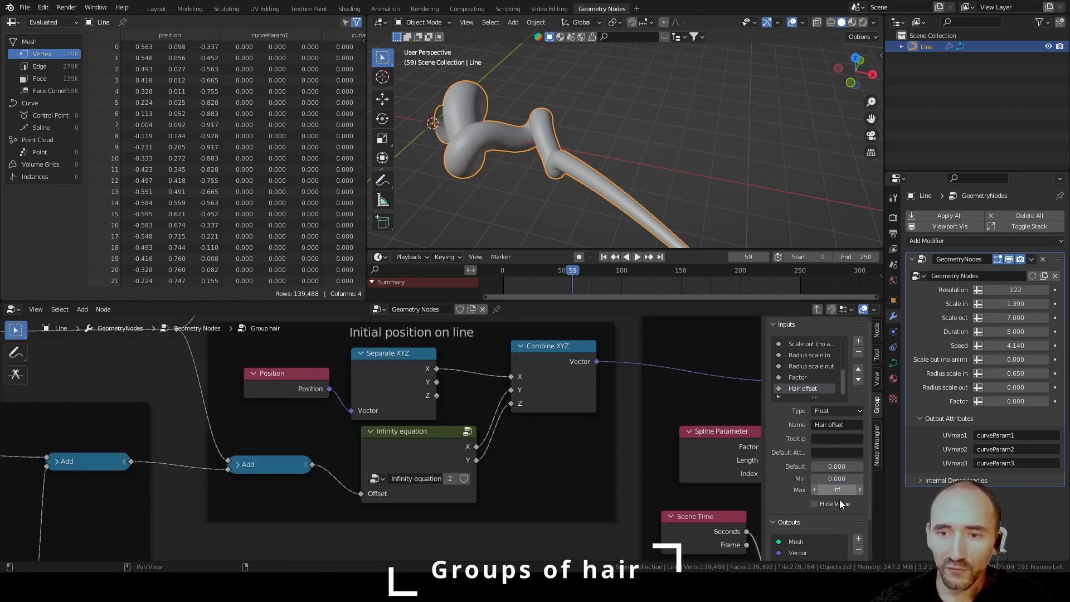
click(837, 490)
click(699, 477)
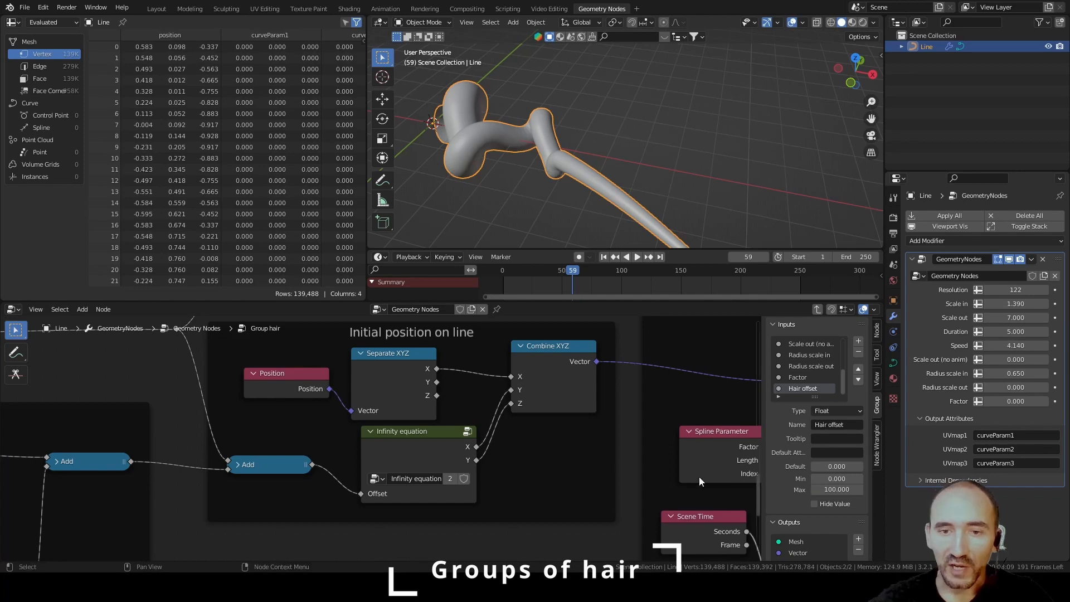
key(Tab)
Try a Hair offset of about 2.436 on the middle Group hair node.
scroll(474, 391, down, 1)
click(467, 470)
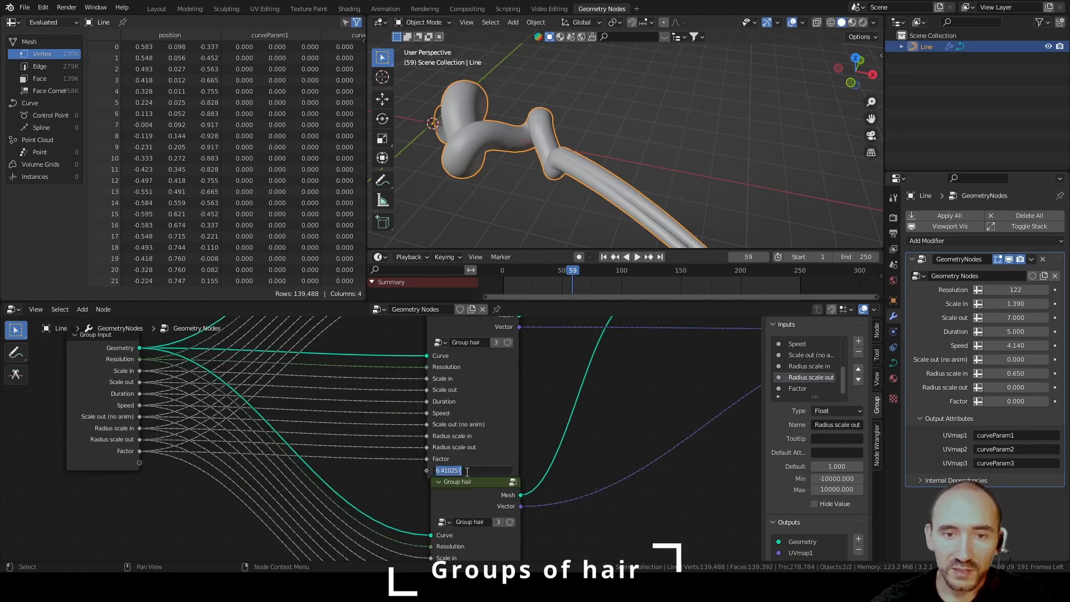
text(0)
key(Return)
shift+drag(467, 470, 604, 471)
Add a Value node below the Group Input and feed it into a new Multiply node with a factor of 2.
middle_drag(429, 463, 560, 395)
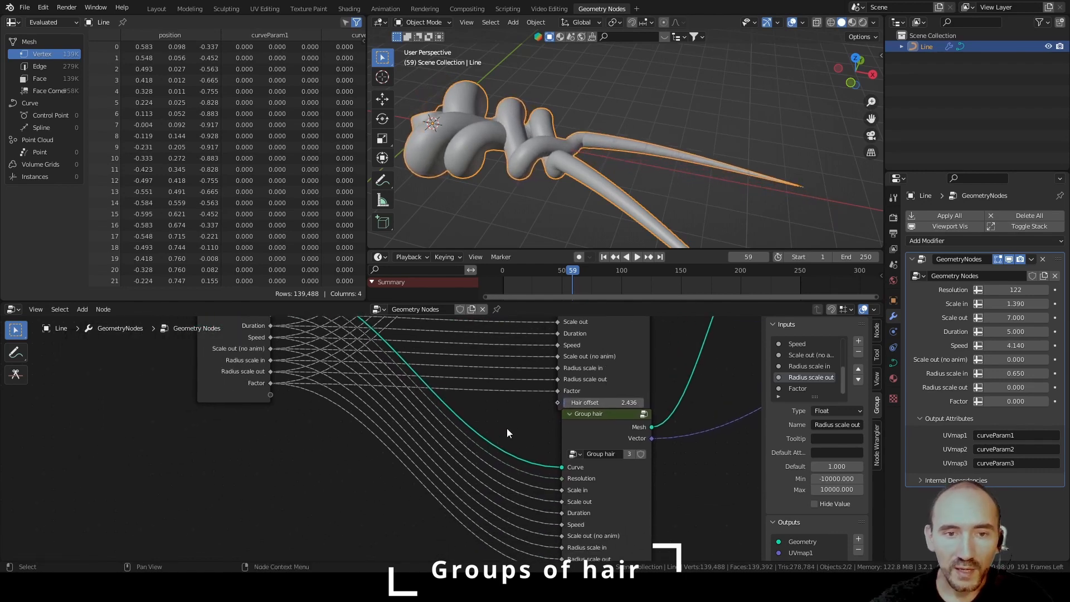
key(F3)
text(va)
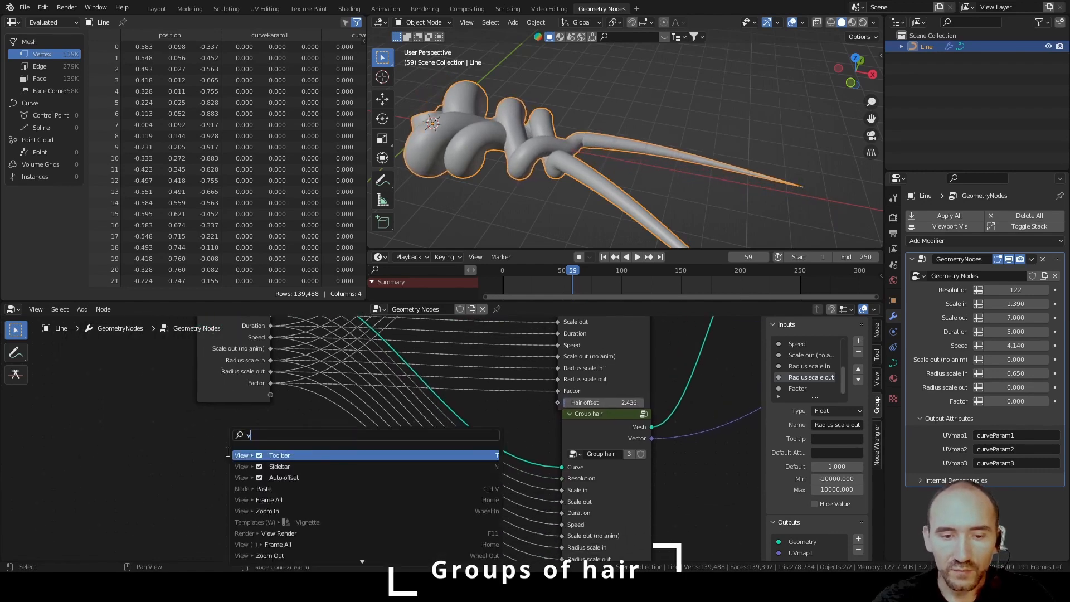
key(Return)
click(227, 452)
drag(270, 447, 308, 447)
text(mul)
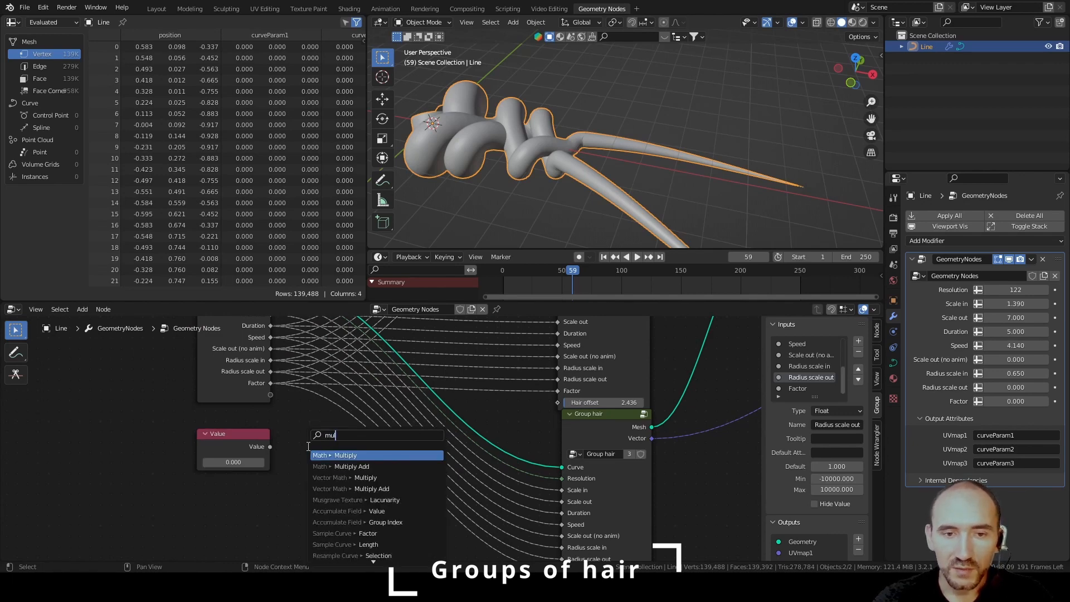
key(Return)
click(291, 453)
click(326, 514)
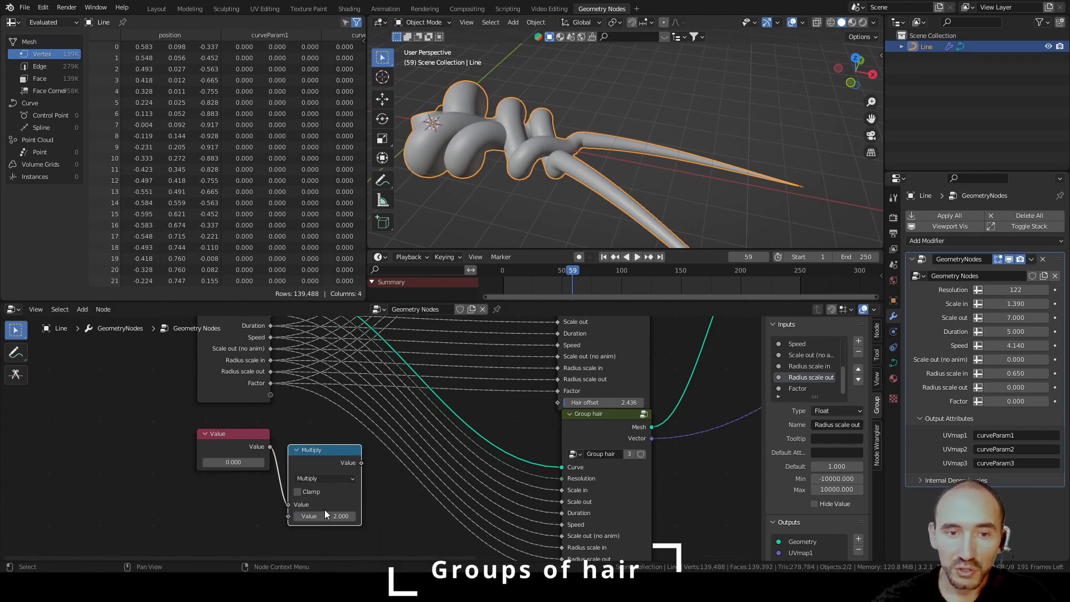
Set the Value node to 1, link it to the middle Group hair's Hair offset, and link the Multiply output to the lower one's.
scroll(419, 452, down, 3)
middle_drag(423, 454, 348, 426)
scroll(347, 425, up, 3)
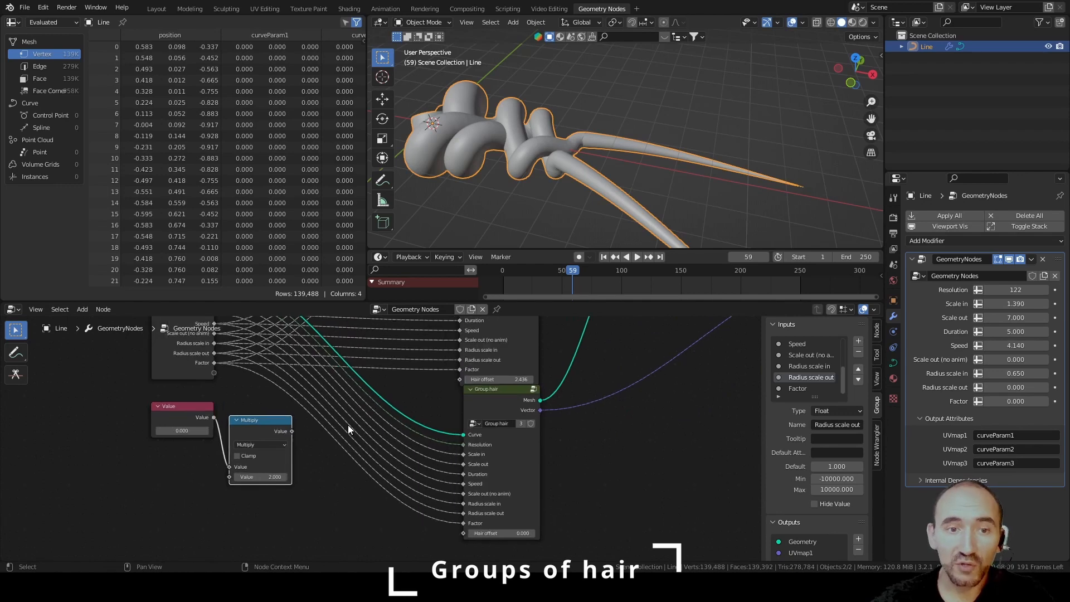
click(152, 428)
key(Return)
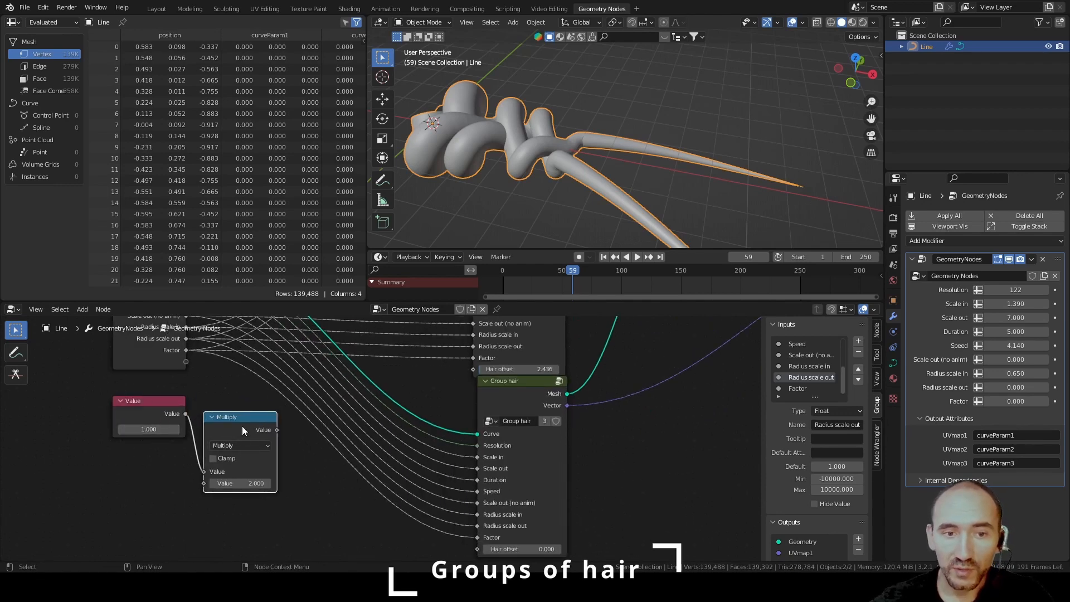
drag(242, 426, 243, 482)
drag(186, 413, 472, 370)
drag(278, 486, 478, 495)
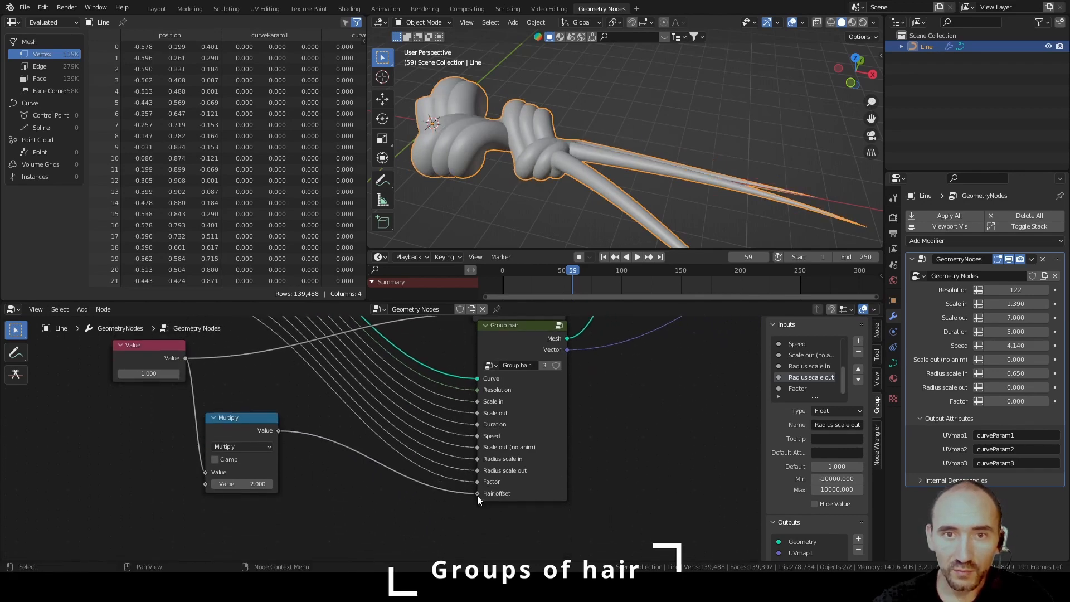
Play the animation in a wireframe top view, stop at frame 150, and save the file.
key(KP_7)
scroll(653, 149, up, 3)
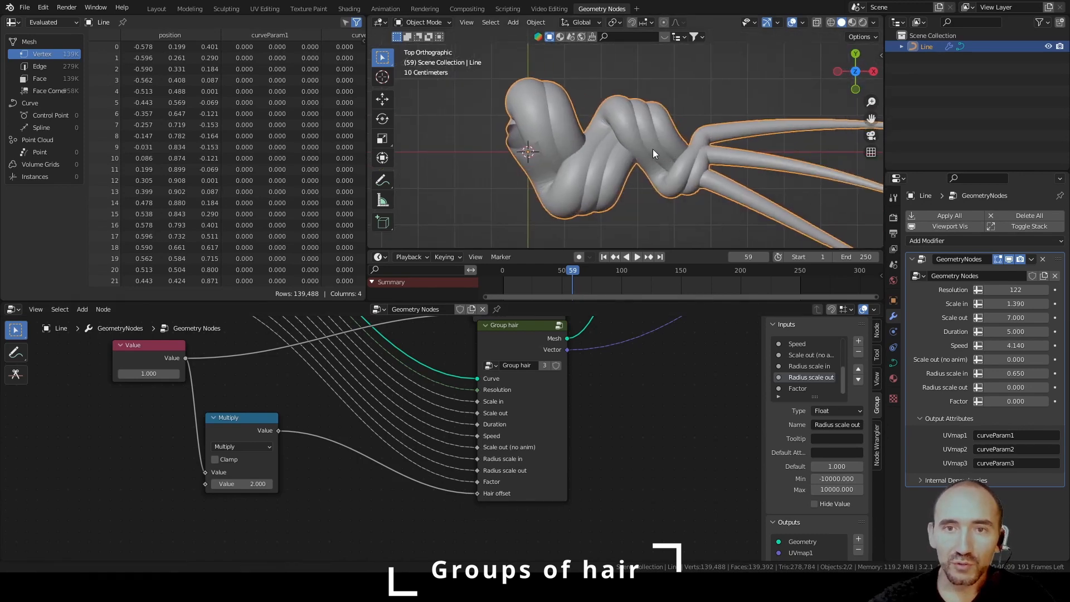
scroll(614, 146, up, 2)
key(shift+z)
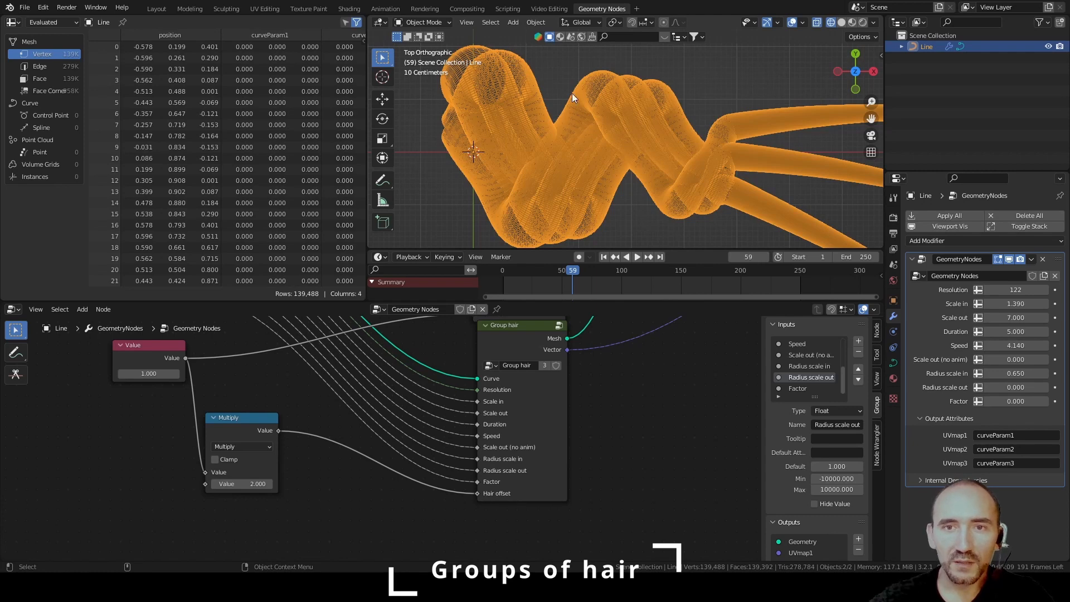
key(space)
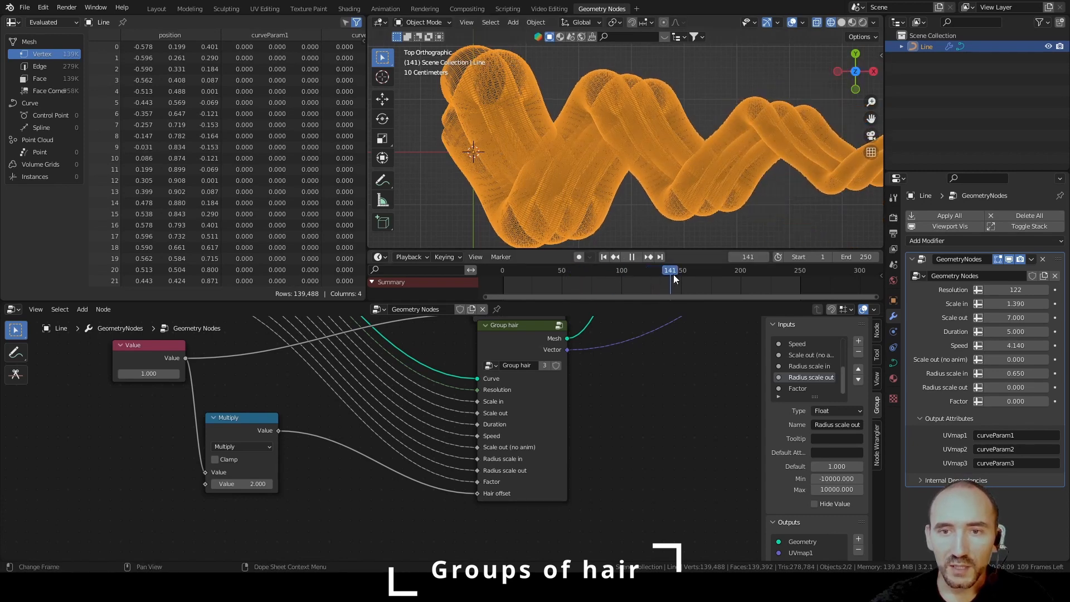
scroll(722, 165, down, 3)
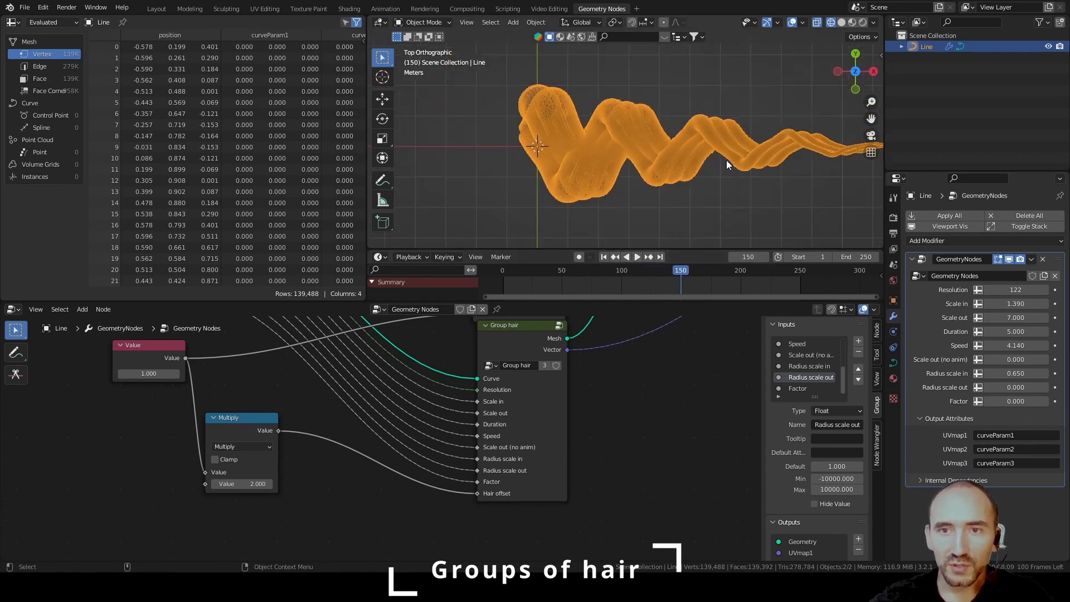
shift+middle_drag(726, 159, 699, 167)
scroll(698, 166, up, 3)
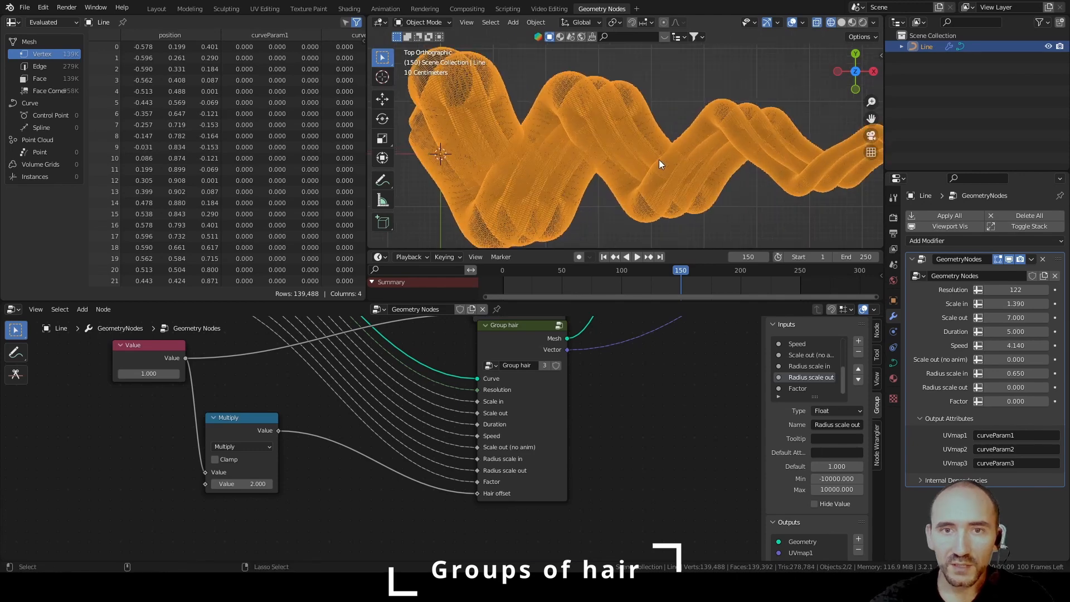
key(ctrl+s)
Set the Value node that drives the Hair offsets to 2.
drag(138, 373, 138, 374)
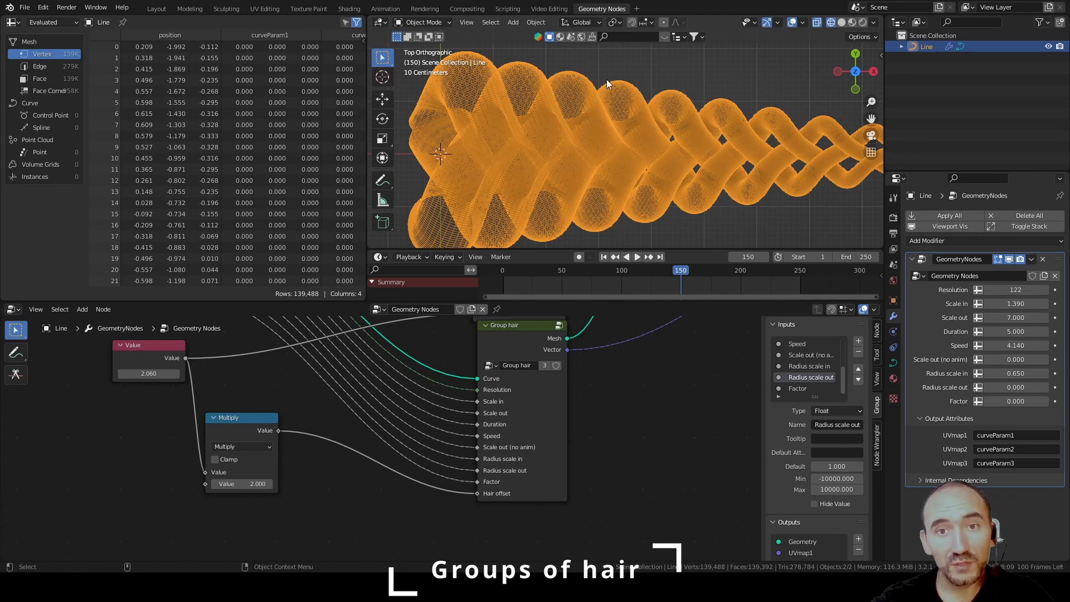
click(151, 372)
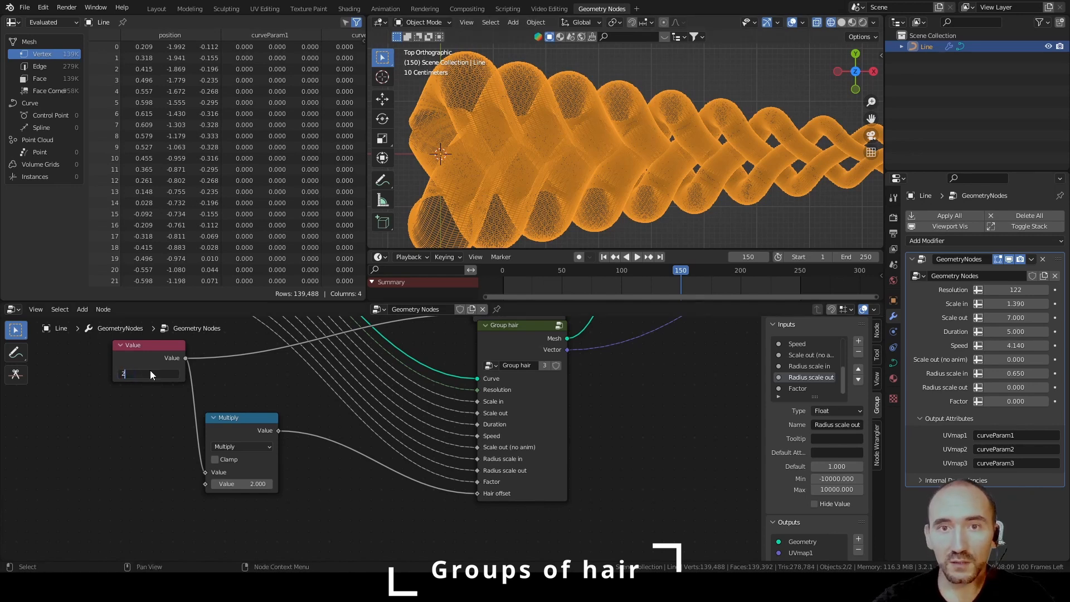
text(2)
key(Return)
Show the braid in solid shading and reduce the modifier's Radius scale in to about 0.439.
middle_drag(641, 142, 563, 167)
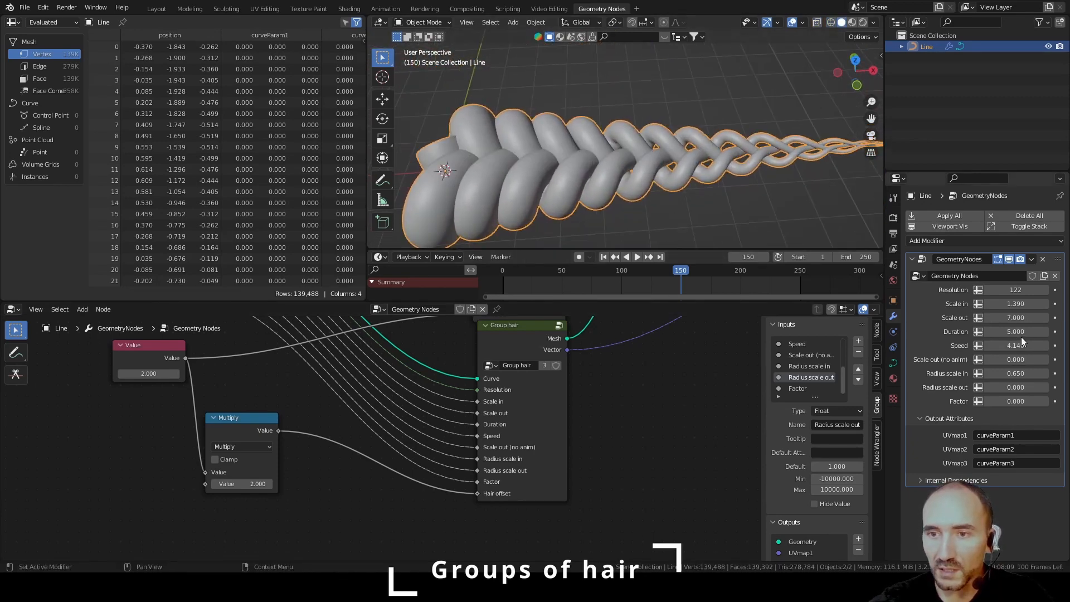
drag(1025, 373, 996, 373)
middle_drag(658, 120, 610, 161)
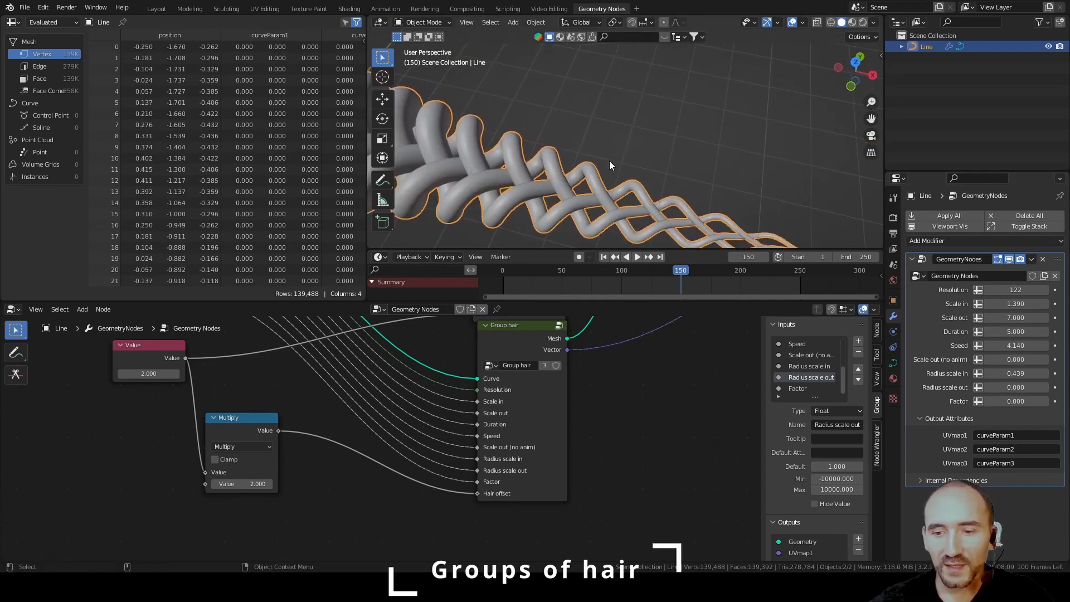
Set the modifier's Radius scale out to about 0.093 and check the braid in perspective and from the top.
key(KP_7)
shift+middle_drag(672, 195, 691, 116)
scroll(691, 115, up, 2)
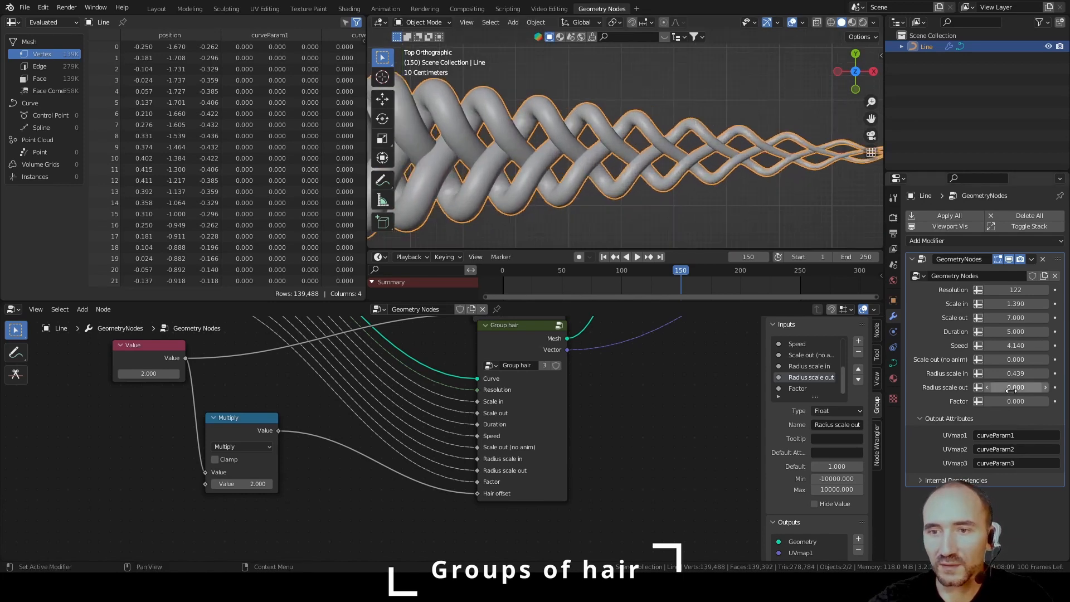
drag(1011, 390, 1033, 390)
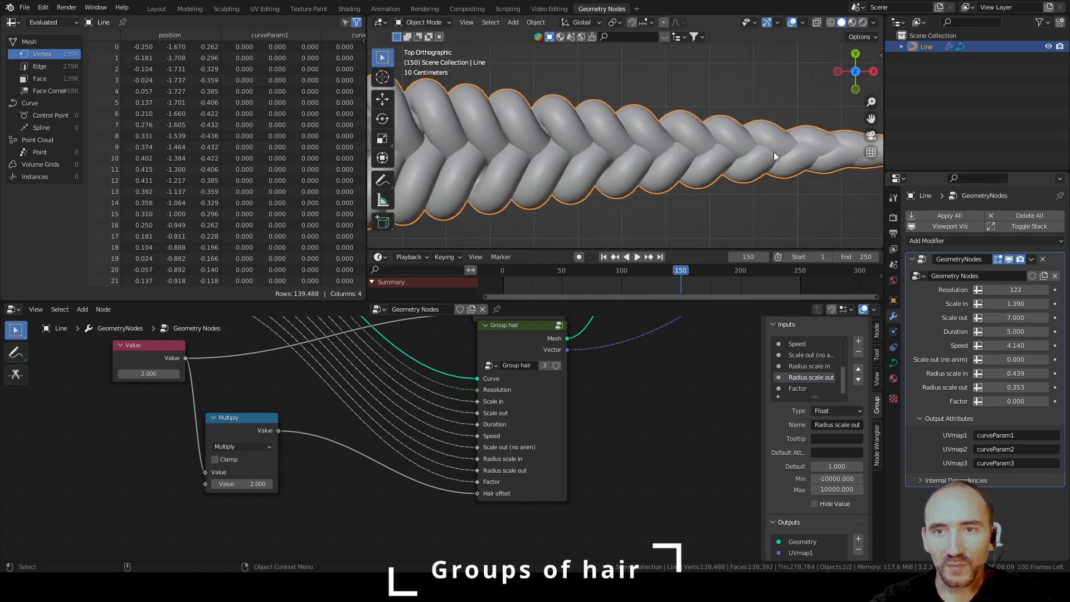
drag(1009, 388, 992, 387)
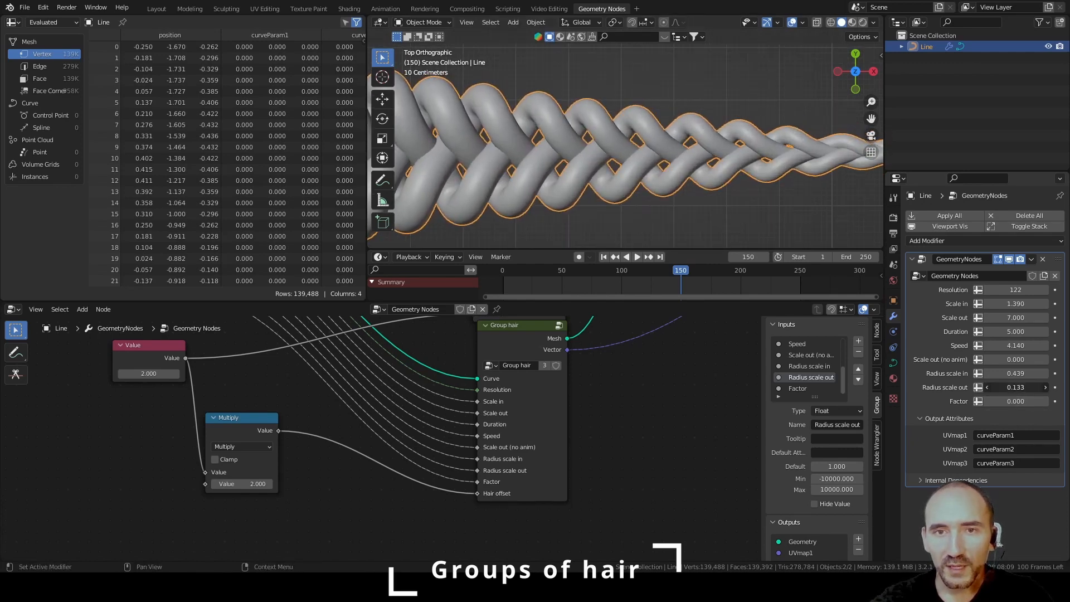
middle_drag(557, 156, 660, 135)
scroll(630, 106, up, 5)
scroll(655, 138, down, 4)
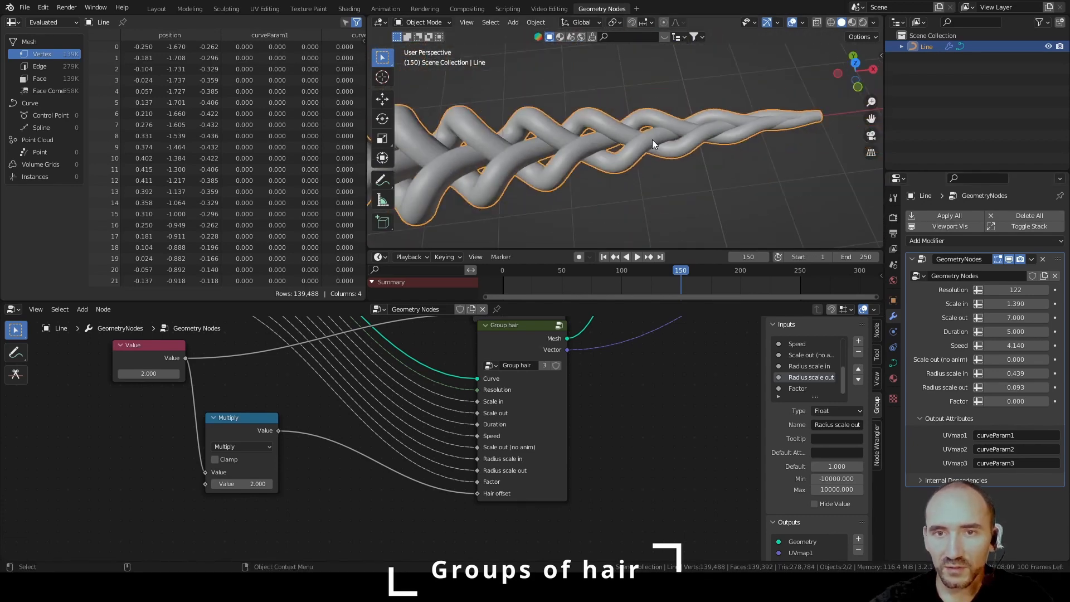
key(KP_7)
scroll(609, 159, up, 4)
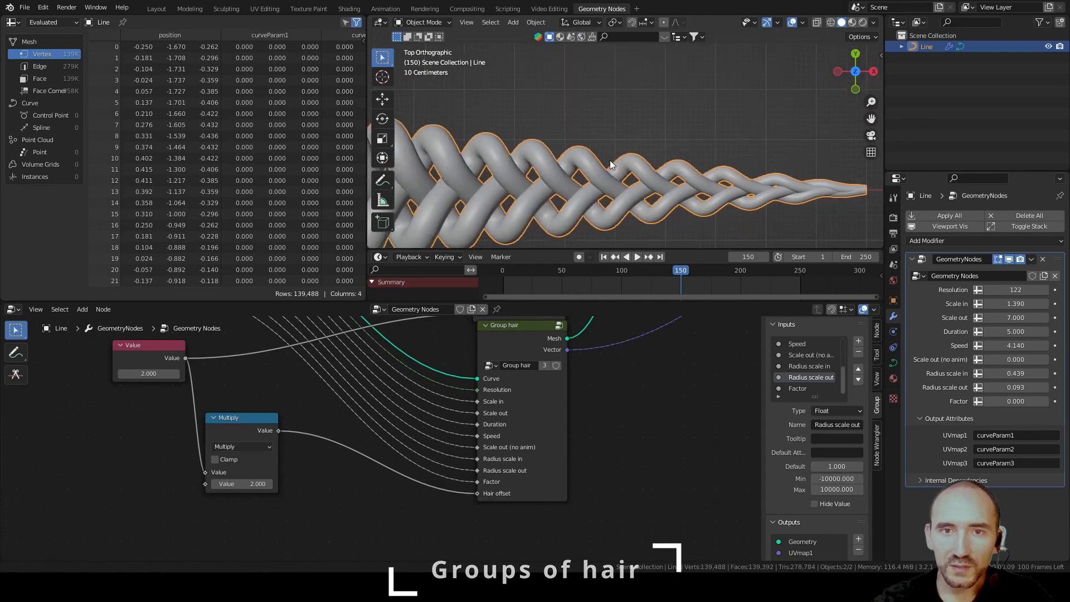
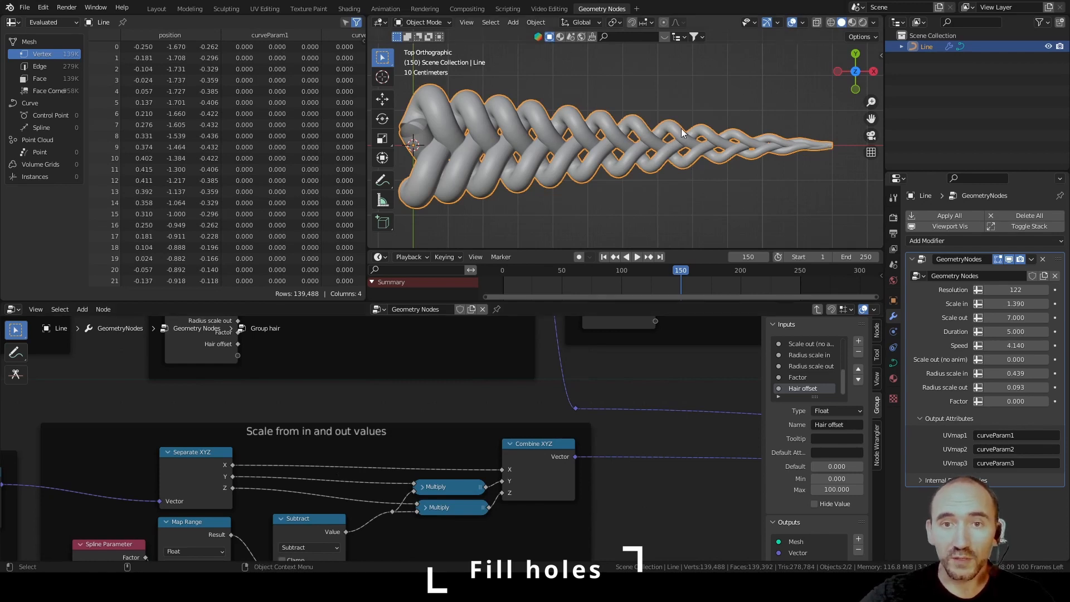
Insert a Multiply node into the X link between Separate XYZ and Combine XYZ in the Scale infinity equation to 0 frame.
scroll(345, 449, down, 1)
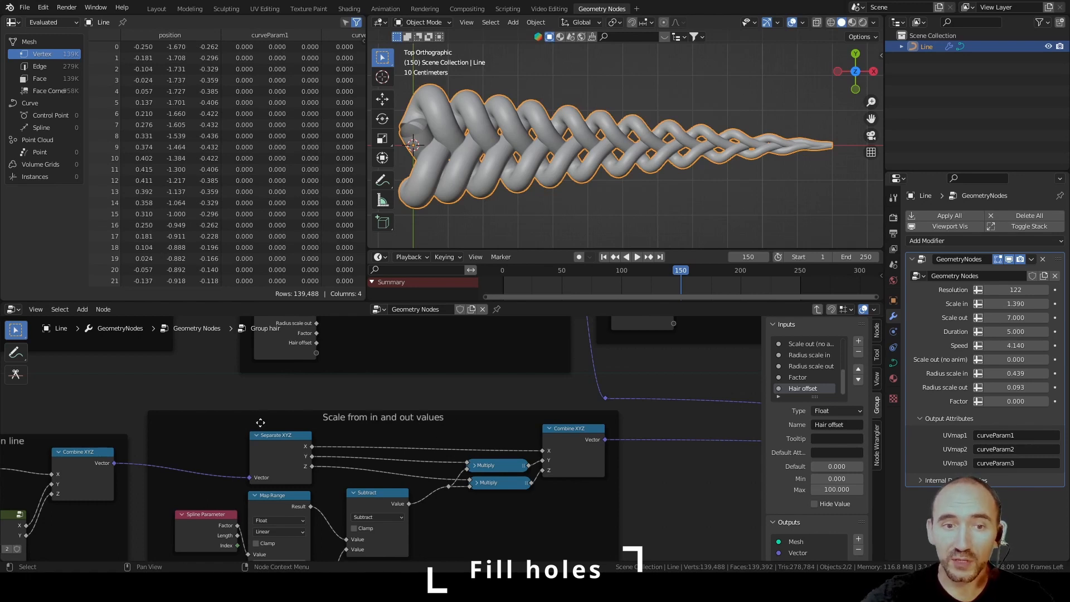
middle_drag(158, 431, 450, 414)
middle_drag(453, 368, 277, 509)
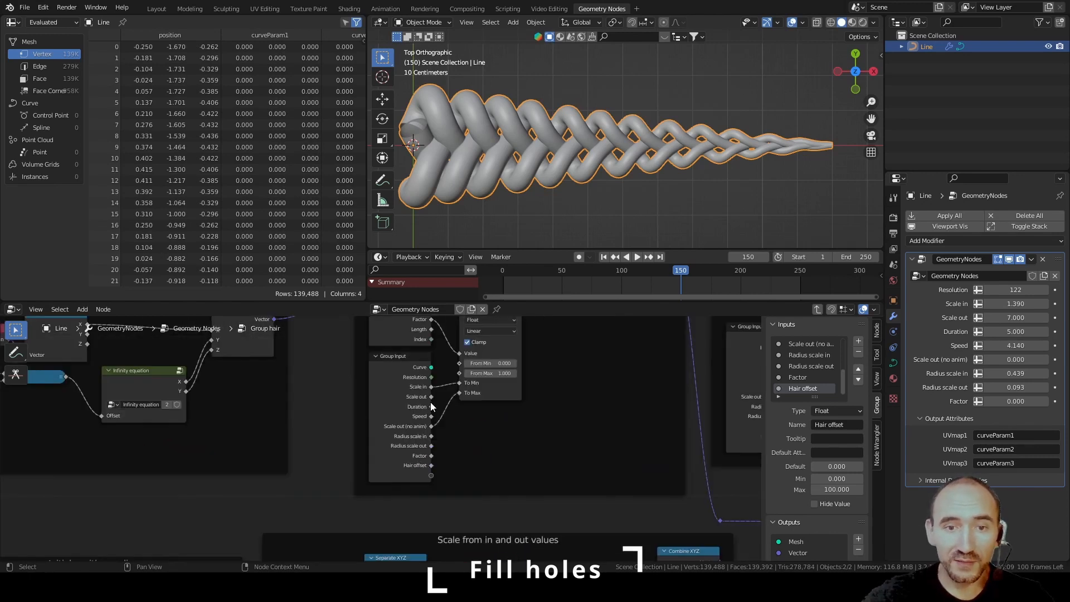
middle_drag(434, 346, 376, 440)
middle_drag(431, 368, 410, 431)
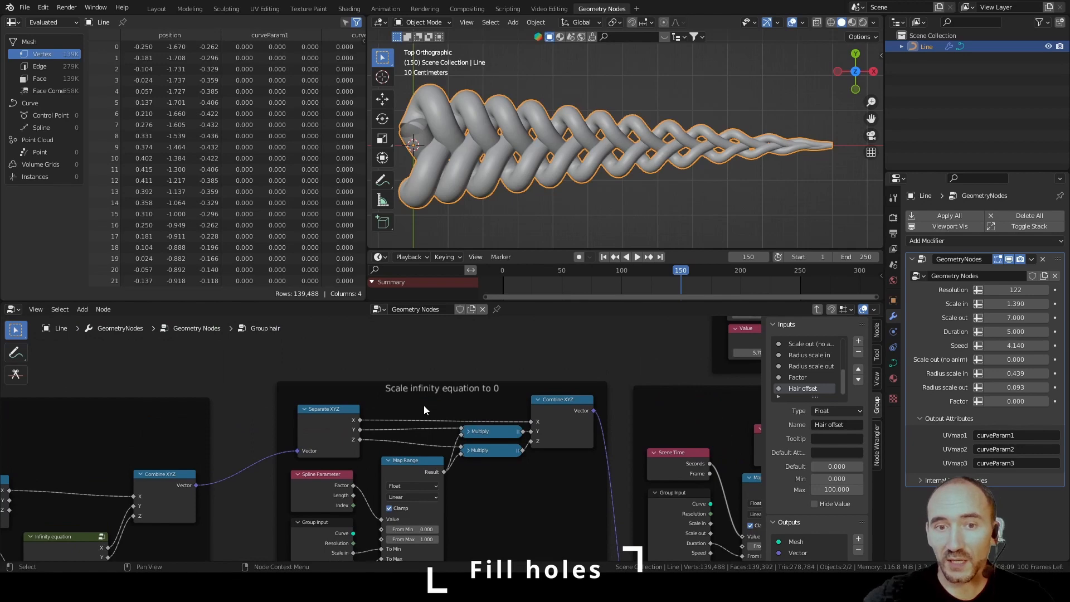
scroll(423, 392, down, 7)
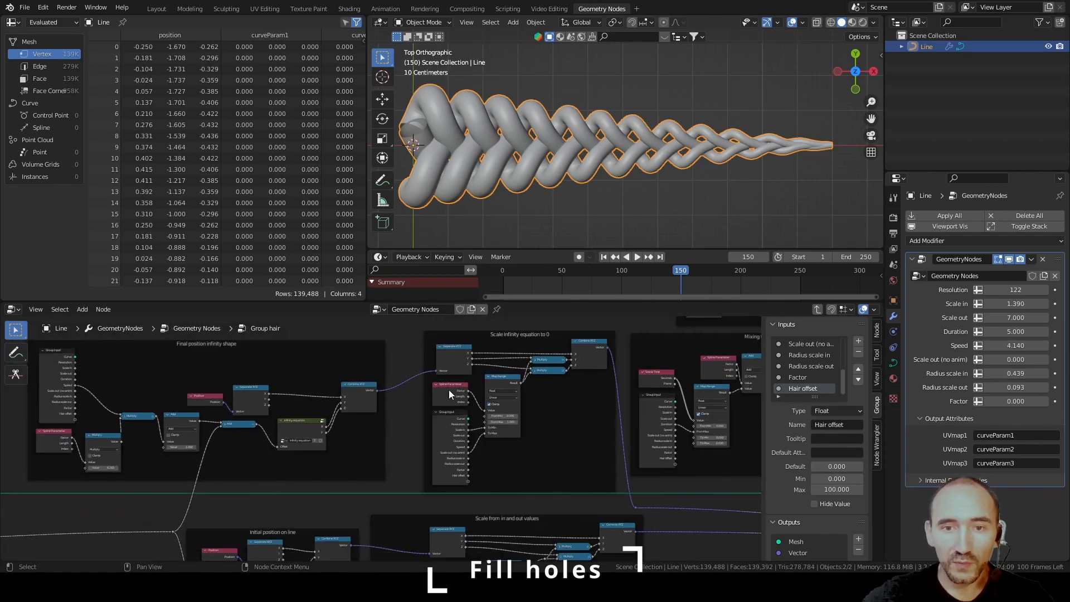
click(487, 382)
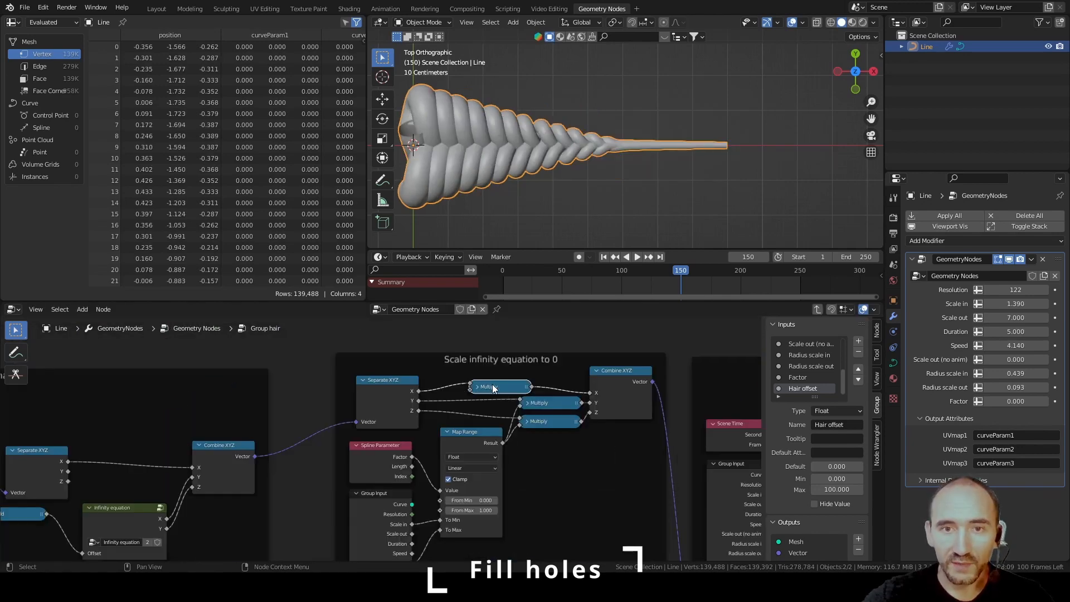
Insert a Multiply node into the X link between Separate XYZ and Combine XYZ in the Scale from in and out values frame.
scroll(492, 390, down, 4)
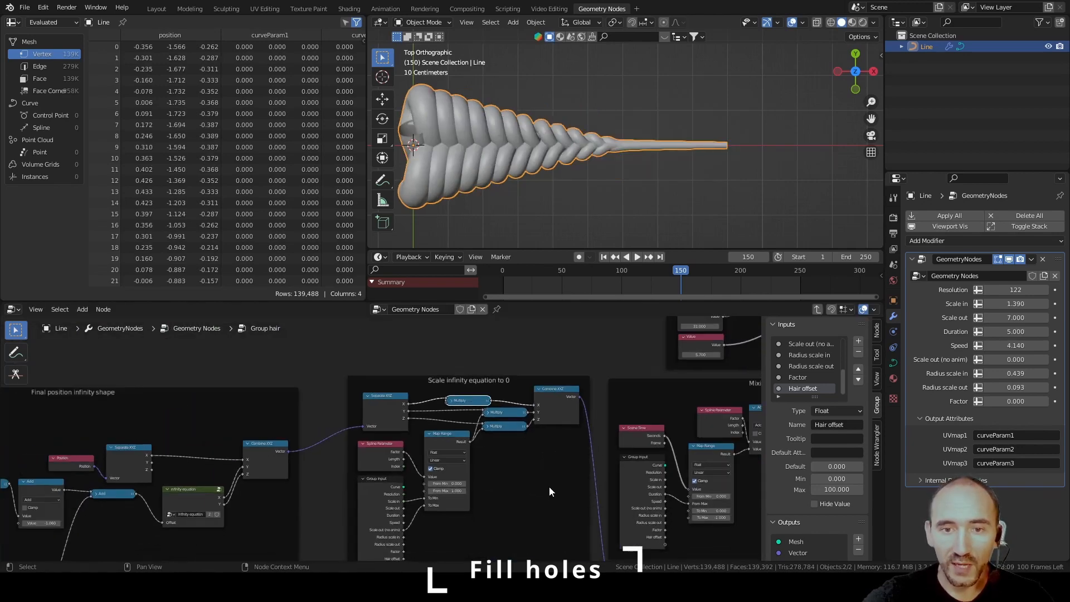
middle_drag(549, 486, 544, 334)
scroll(539, 416, up, 2)
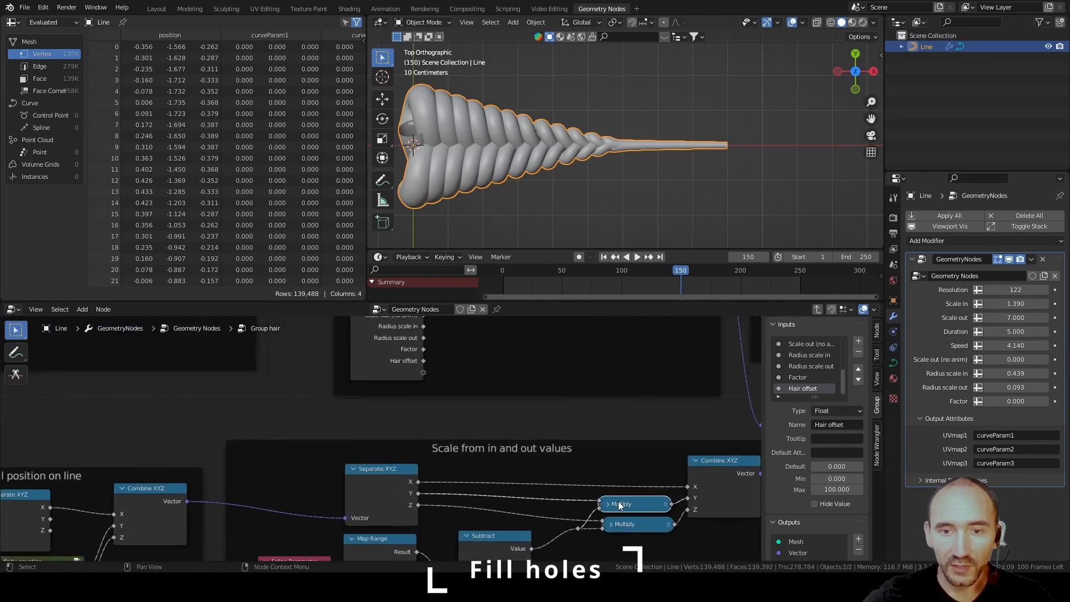
drag(617, 501, 494, 476)
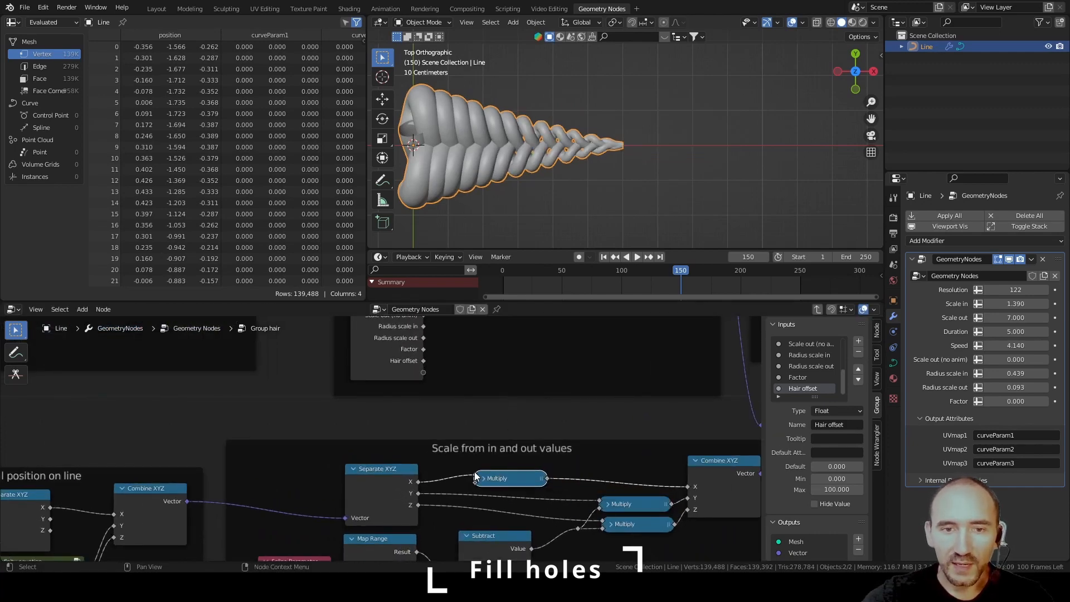
Move the input nodes and position frames away from the scaling frames, and spread the two scaling frames apart vertically.
scroll(474, 471, down, 7)
middle_drag(366, 409, 505, 402)
drag(254, 369, 452, 502)
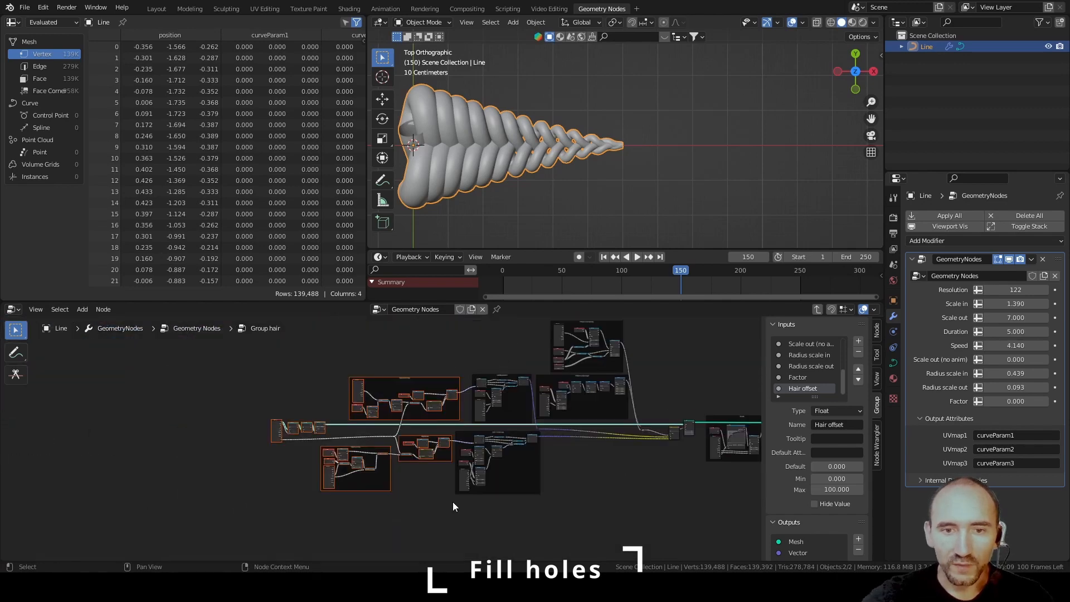
key(g)
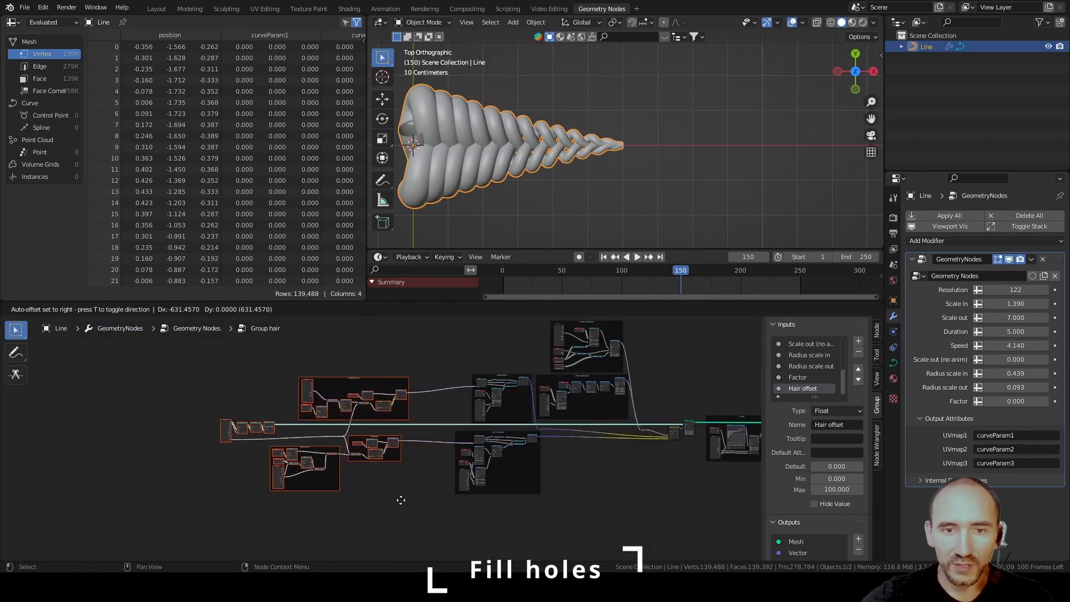
click(402, 500)
drag(491, 468, 479, 502)
drag(493, 380, 482, 363)
drag(498, 467, 515, 457)
click(481, 435)
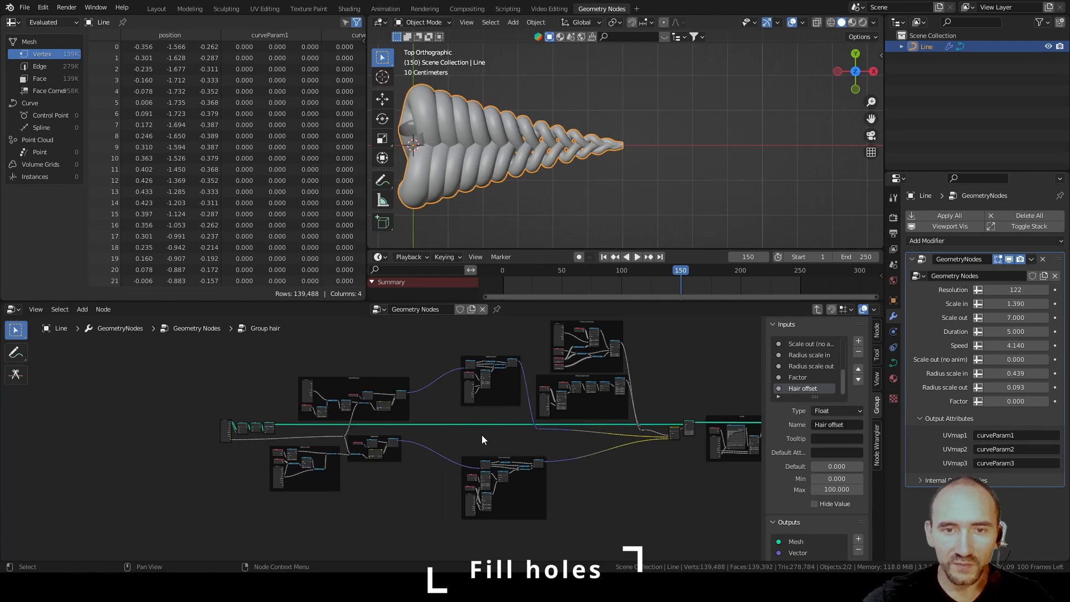
Add a reroute to the vector link from Initial position on line to Scale from in and out values, and place it clear of the gap.
scroll(481, 434, up, 12)
shift+right_drag(519, 440, 486, 488)
key(g)
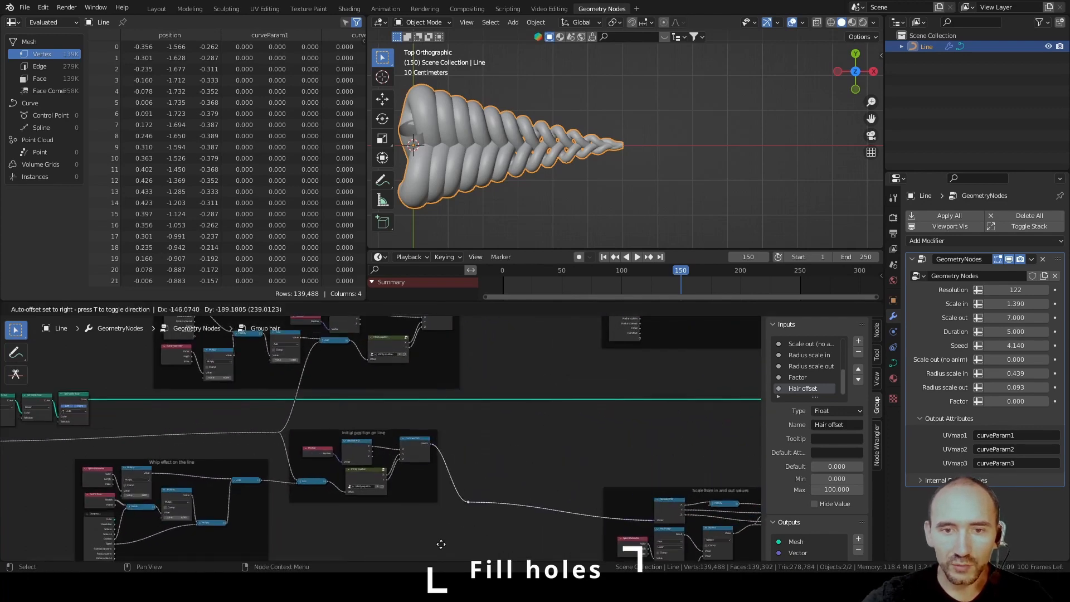
click(438, 506)
Add a Spline Parameter node and a Group Input node below it in the free space between the frames.
middle_drag(507, 325, 373, 436)
scroll(368, 433, up, 6)
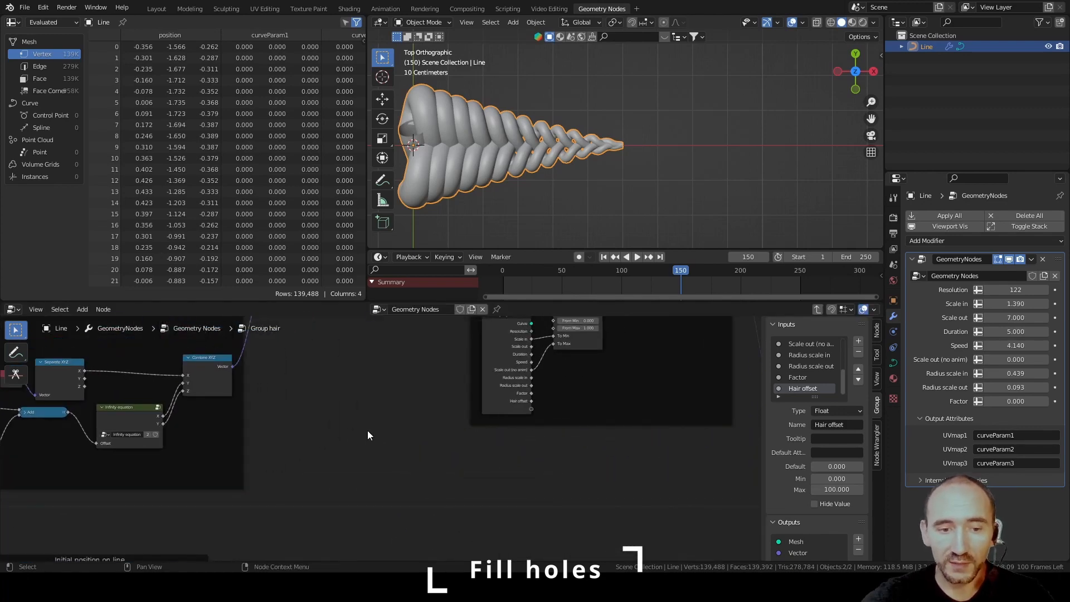
key(F3)
text(spline para)
key(Return)
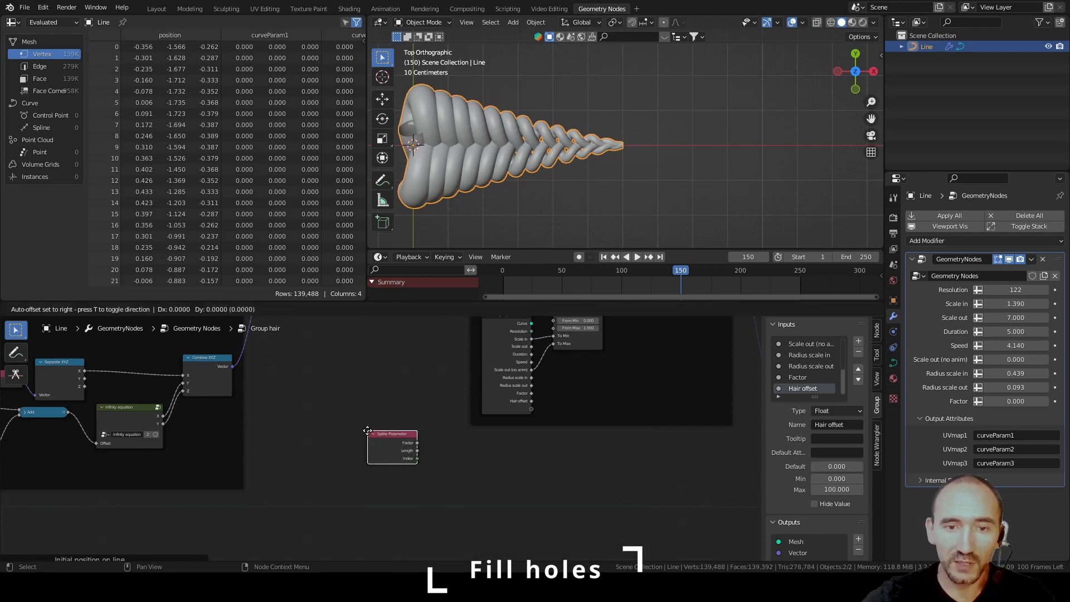
middle_drag(370, 453, 403, 396)
scroll(404, 396, down, 1)
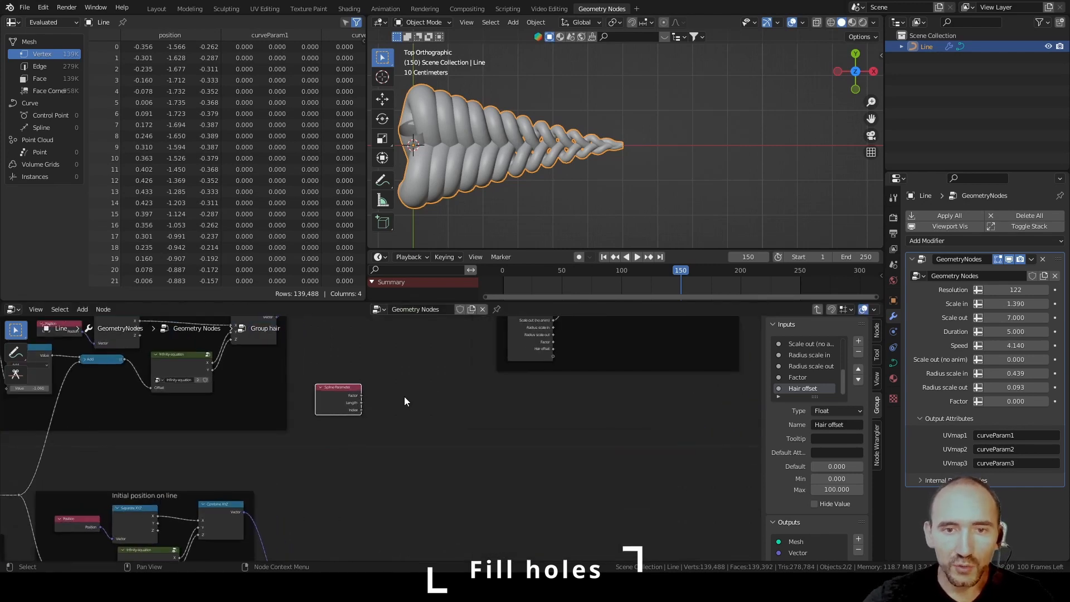
click(401, 394)
key(F3)
text(group in)
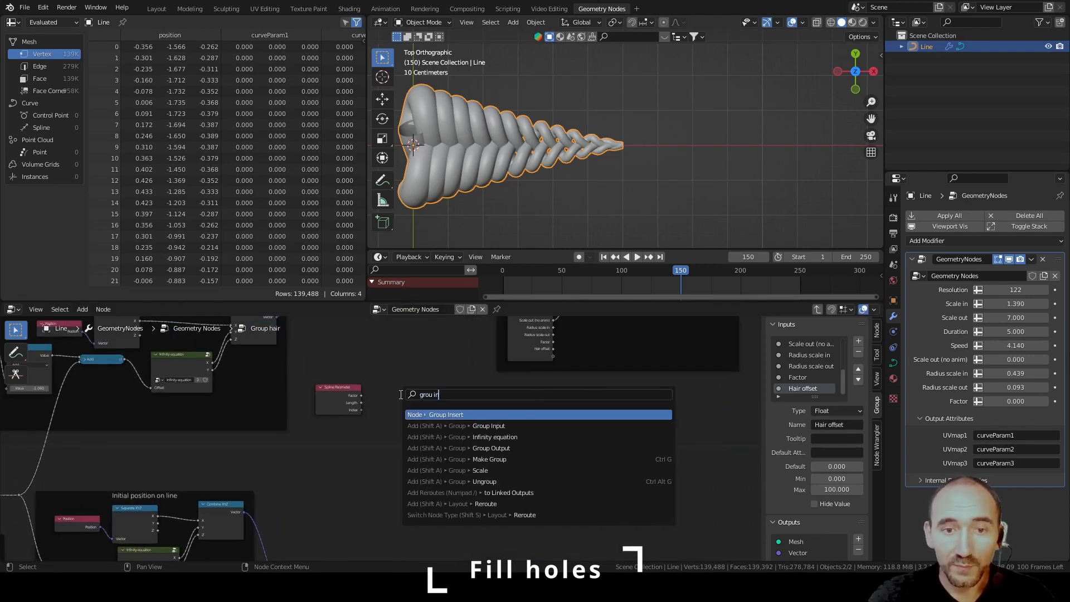
key(Return)
click(316, 425)
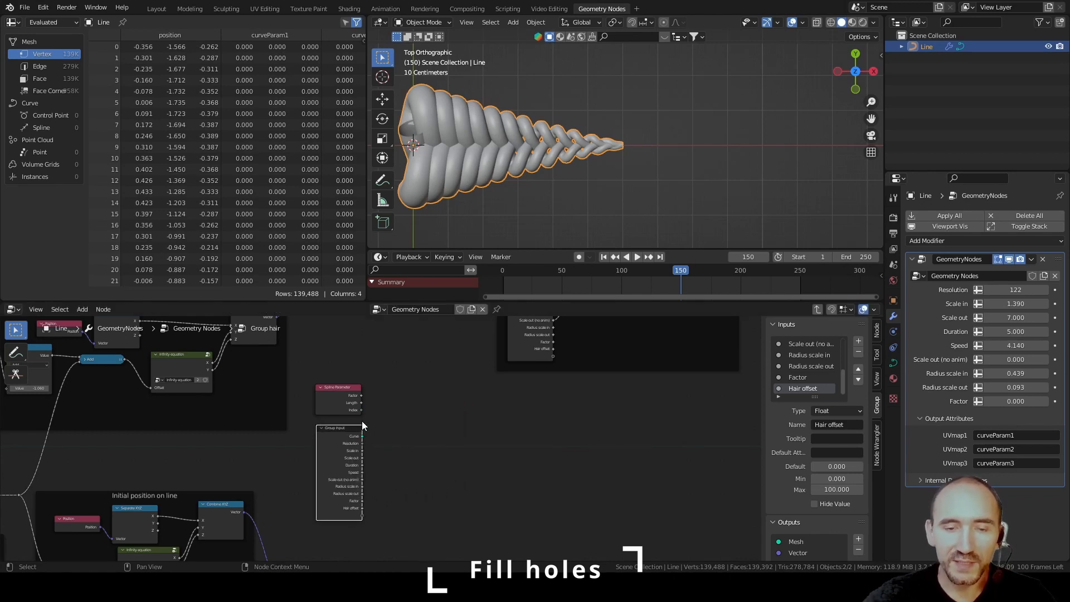
Add a Float Curve fed by the Spline Parameter's Factor and bend it upward with a point at about 0.2545, 0.7625.
scroll(351, 440, up, 3)
middle_drag(438, 410, 358, 462)
scroll(361, 456, down, 2)
middle_drag(383, 398, 368, 410)
drag(276, 446, 329, 442)
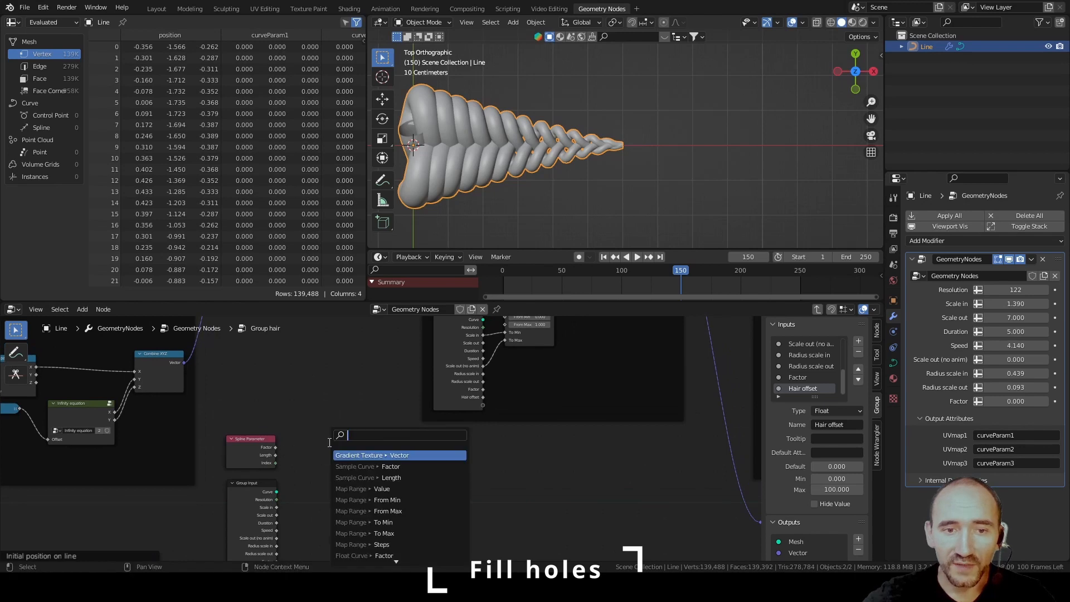
text(float)
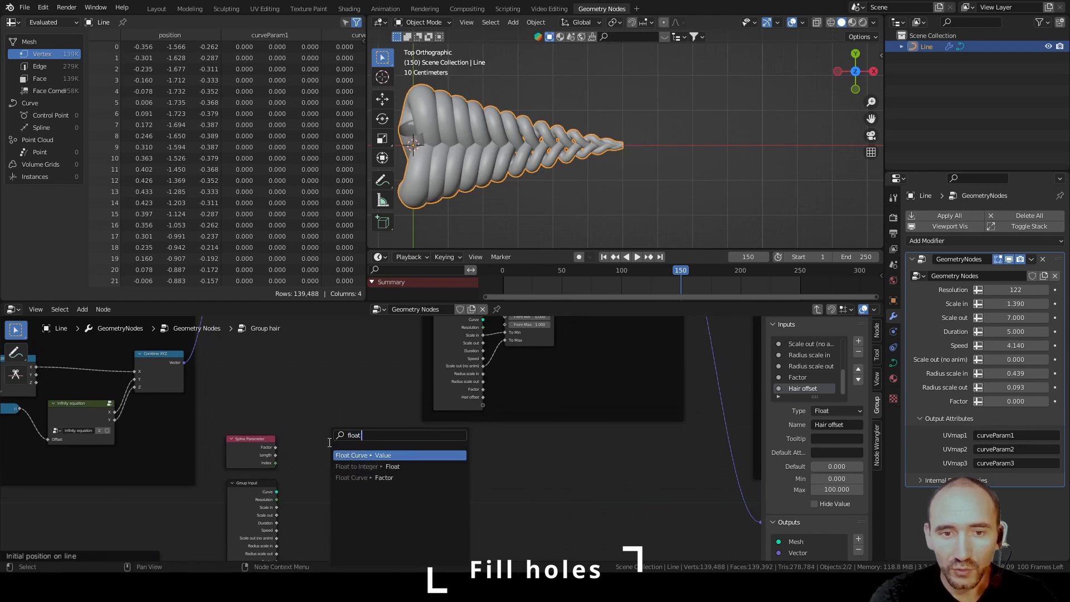
key(Return)
click(292, 438)
drag(317, 500, 317, 472)
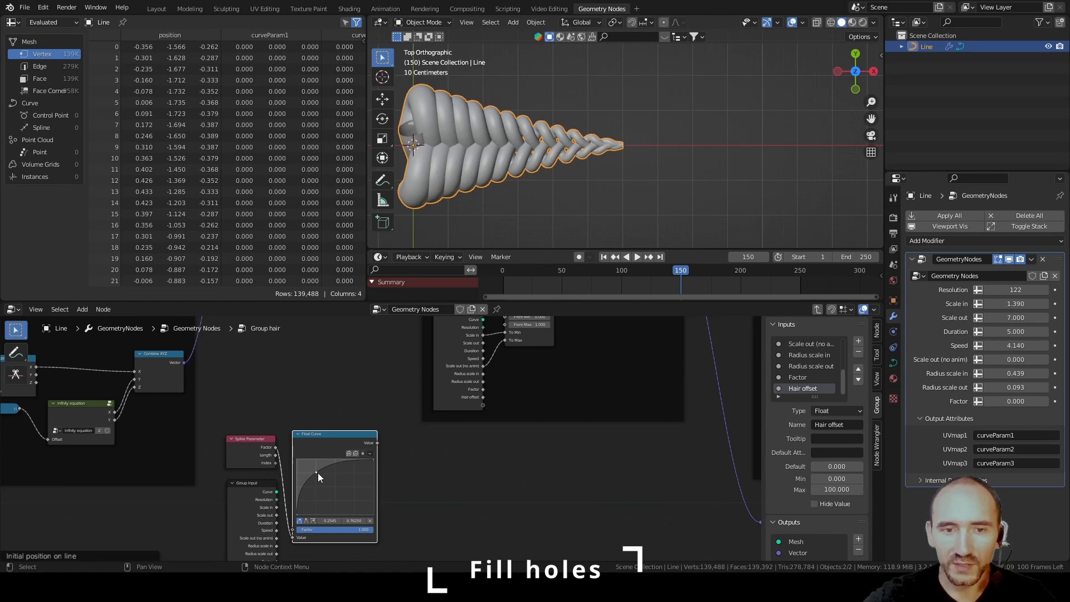
Add a Map Range node with its Value fed by the Float Curve's output.
middle_drag(367, 459, 362, 410)
scroll(401, 386, up, 2)
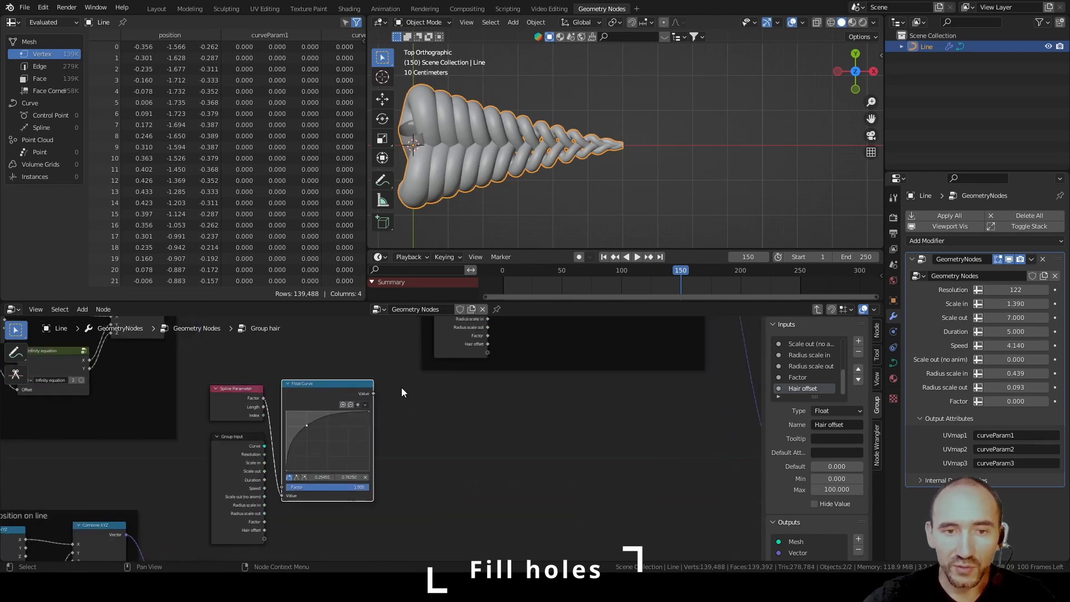
drag(372, 389, 423, 397)
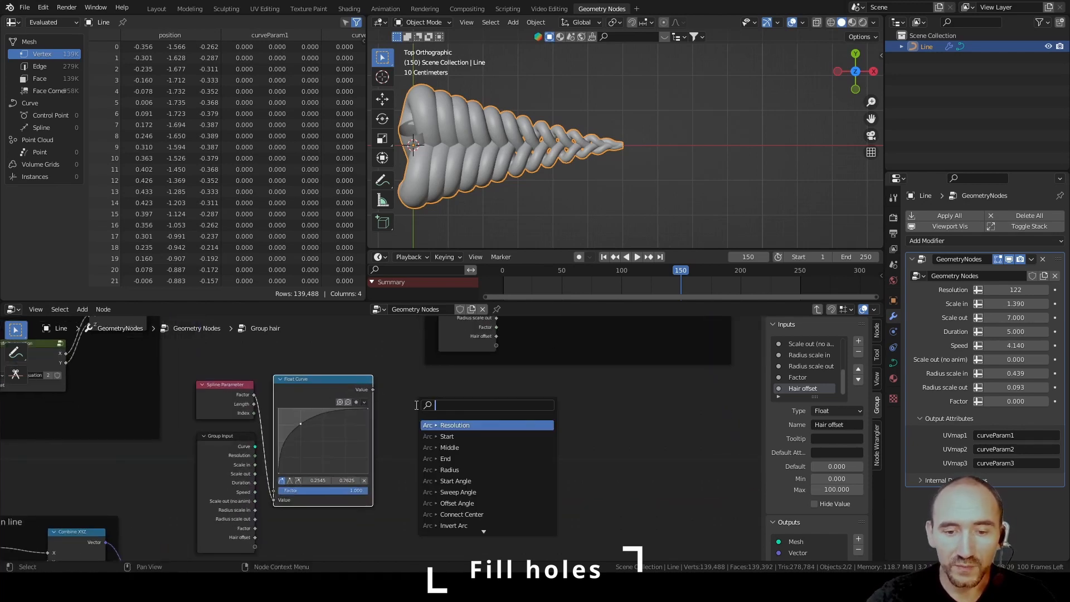
click(472, 423)
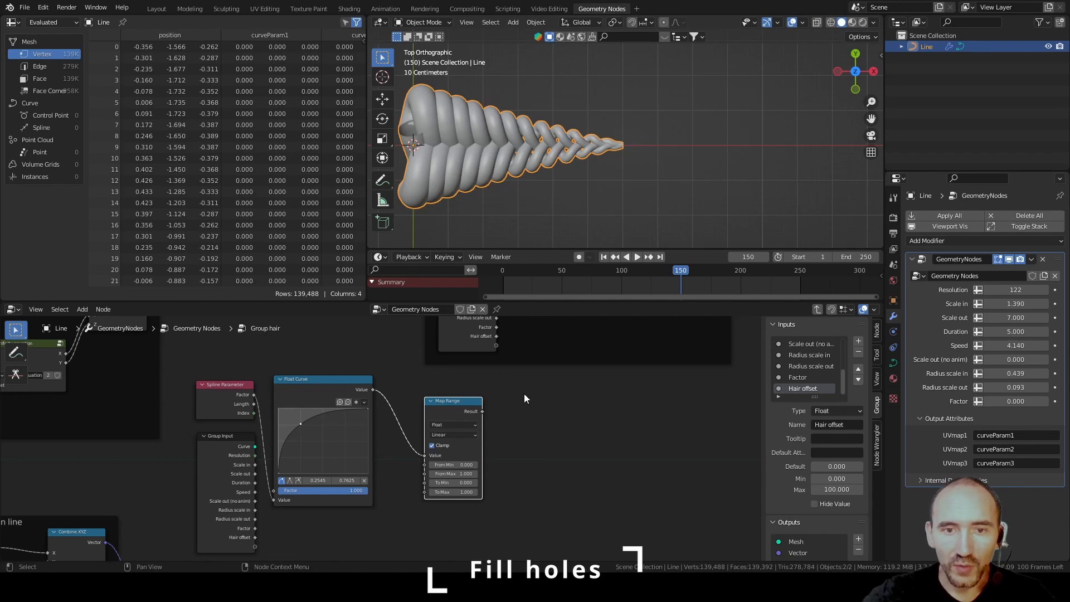
Connect the new Map Range's Result to the X Multiply nodes in both the Scale infinity equation to 0 and Scale from in and out values frames.
scroll(479, 440, down, 3)
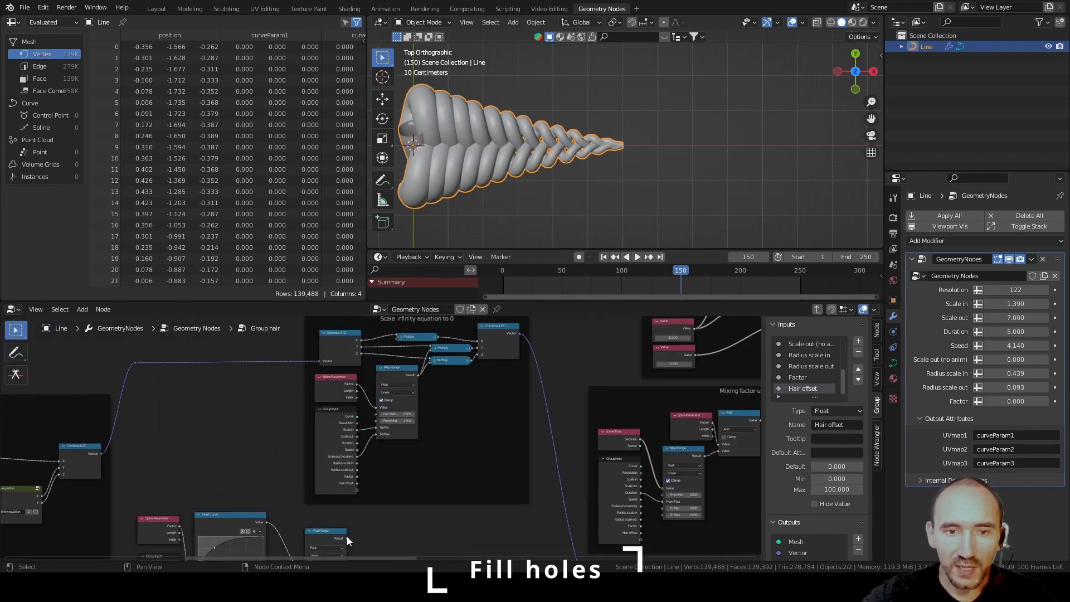
drag(346, 537, 395, 343)
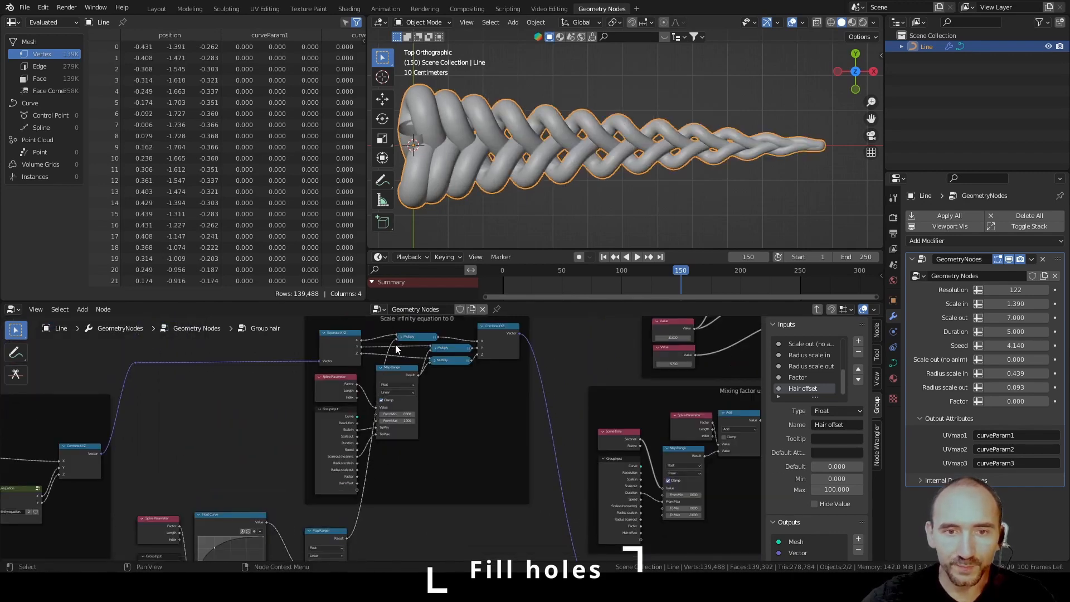
middle_drag(347, 544, 411, 357)
drag(412, 351, 515, 528)
middle_drag(521, 327, 494, 471)
scroll(505, 503, up, 3)
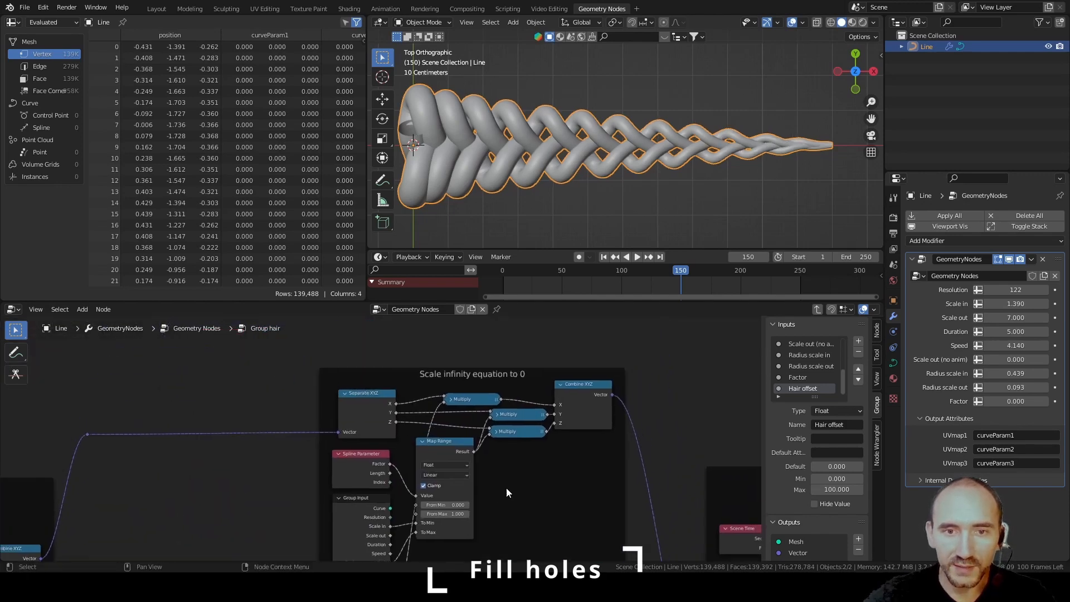
Tidy the X Multiply node, route the Map Range link around the Scale infinity equation to 0 frame with reroutes, and save the file.
drag(454, 393, 456, 389)
scroll(463, 447, down, 3)
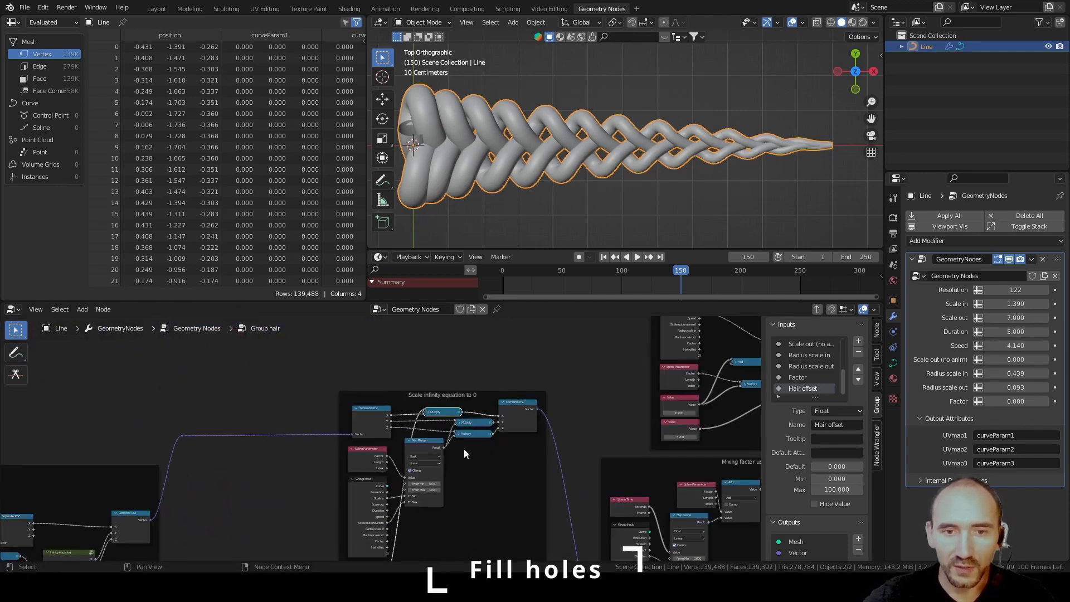
middle_drag(479, 469, 480, 390)
drag(480, 391, 523, 399)
shift+right_drag(419, 508, 420, 528)
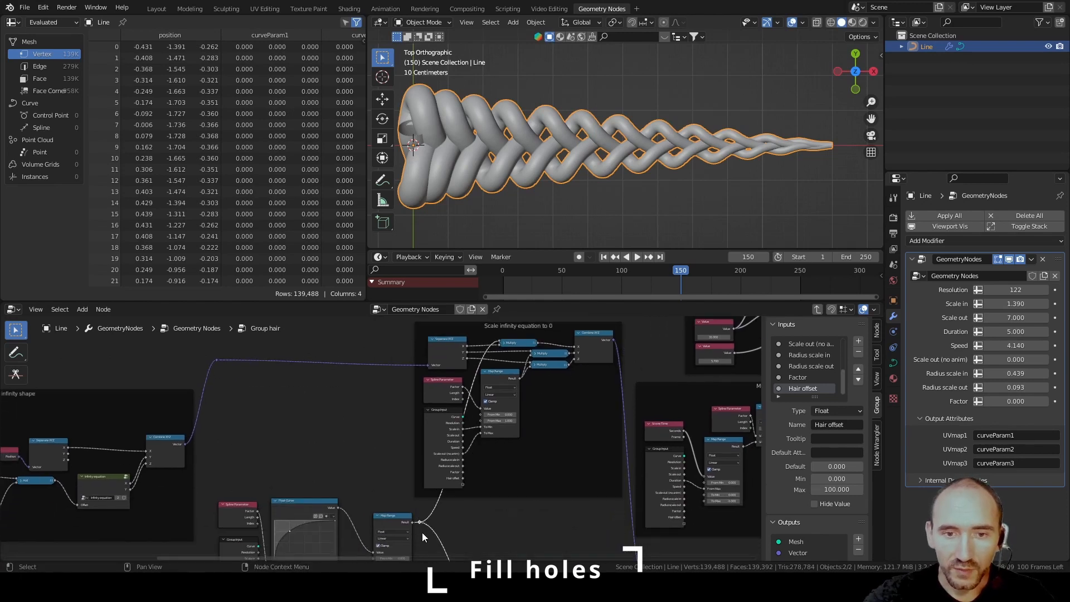
key(g)
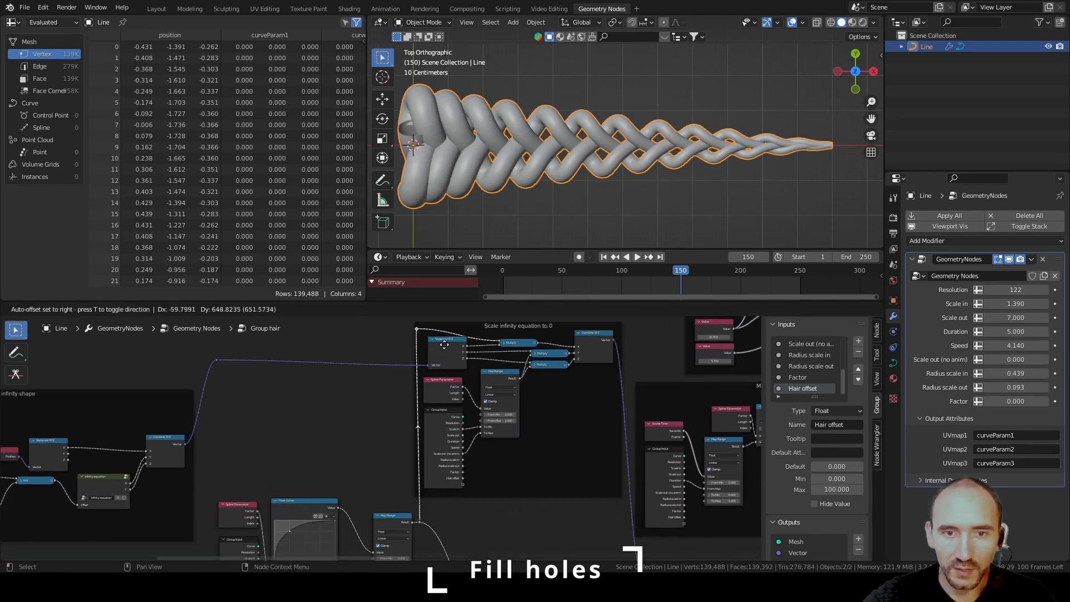
click(449, 343)
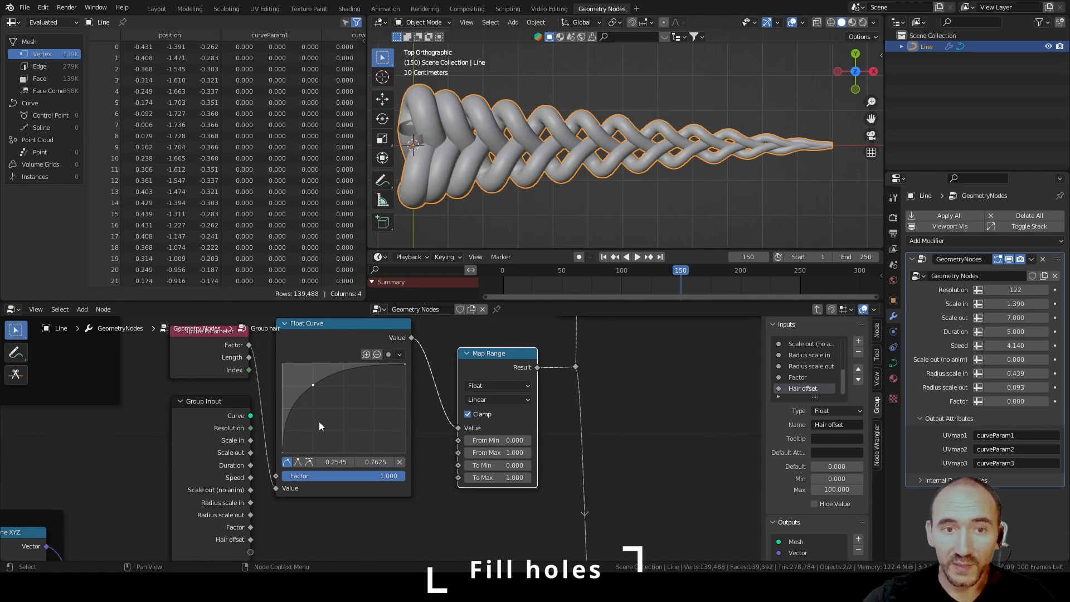
key(ctrl+s)
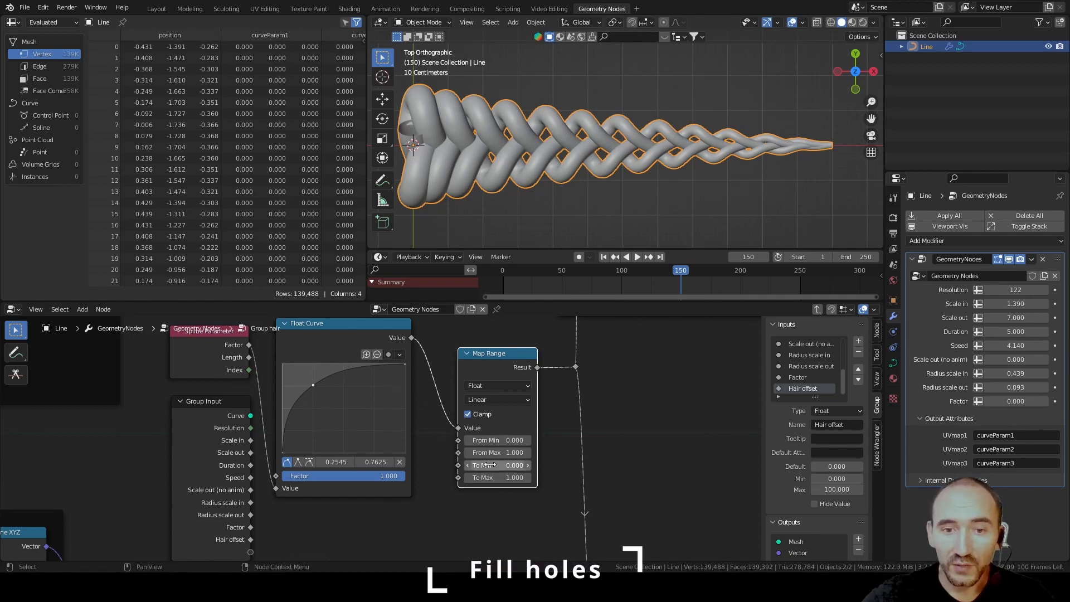
Examine how the Map Range result reaches the X Multiply in the Scale infinity equation to 0 frame.
scroll(489, 465, down, 4)
middle_drag(585, 331, 413, 482)
middle_drag(407, 552, 477, 399)
scroll(477, 400, up, 4)
middle_drag(555, 401, 446, 550)
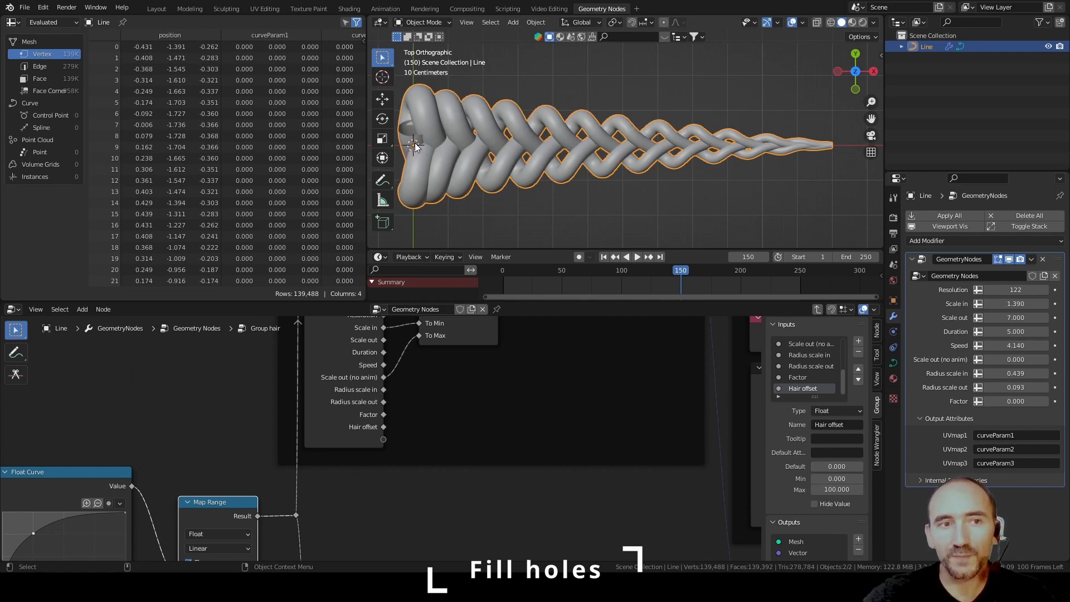
middle_drag(507, 388, 443, 536)
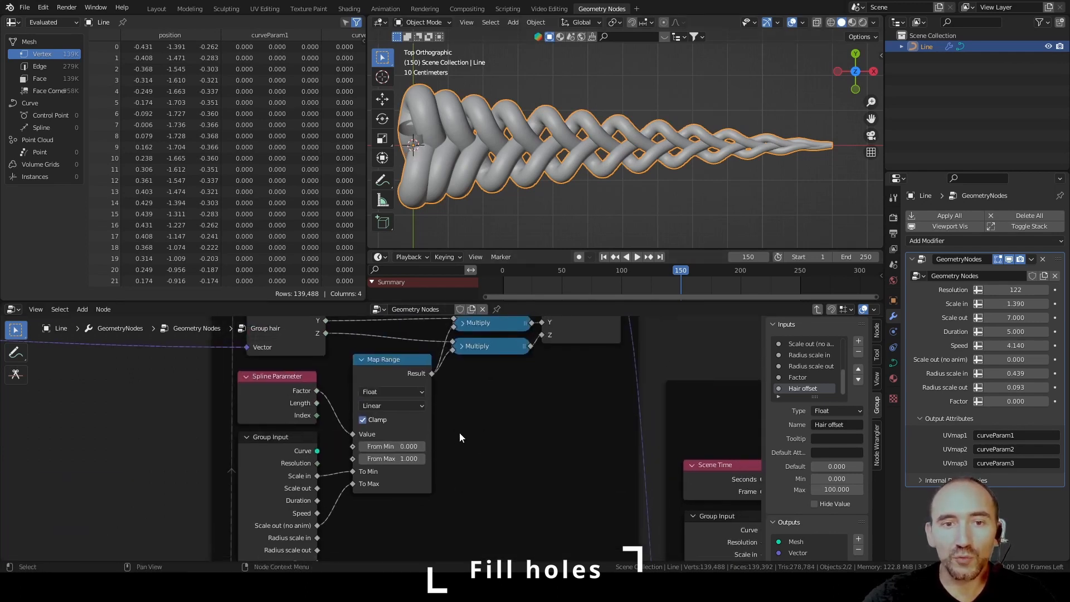
middle_drag(418, 374, 418, 467)
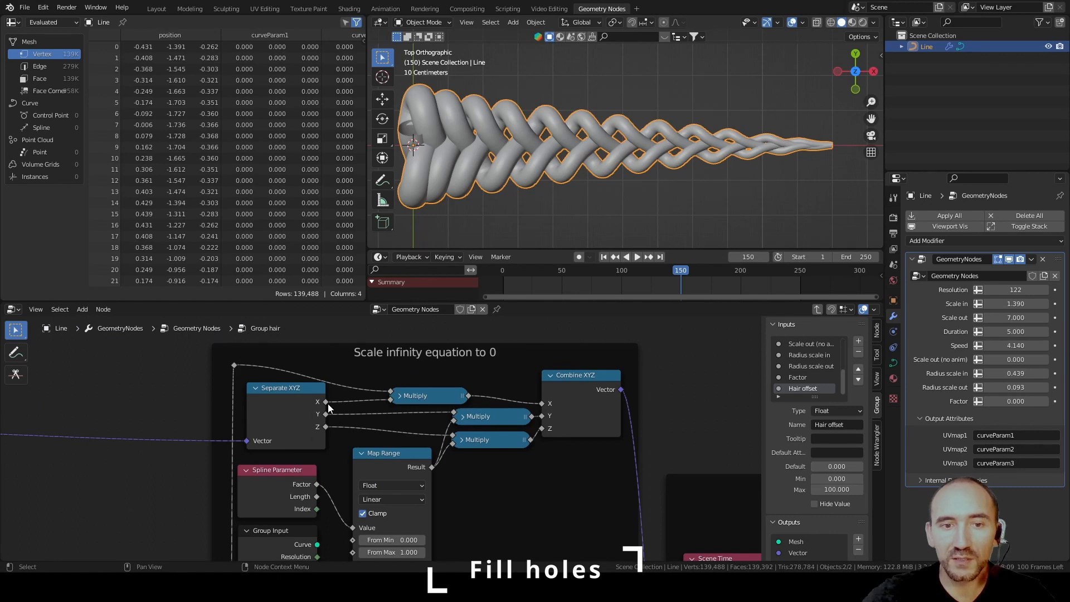
mouse_move(327, 403)
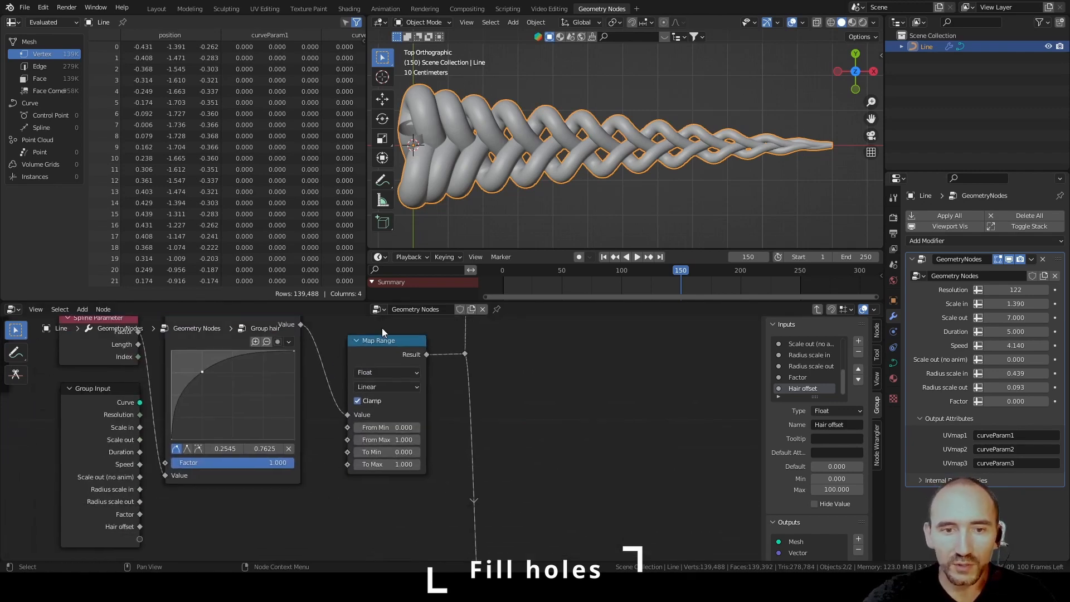
Set the new Map Range's To Min to 1 and expose its To Max as a new input on the Group Input node.
scroll(382, 328, up, 2)
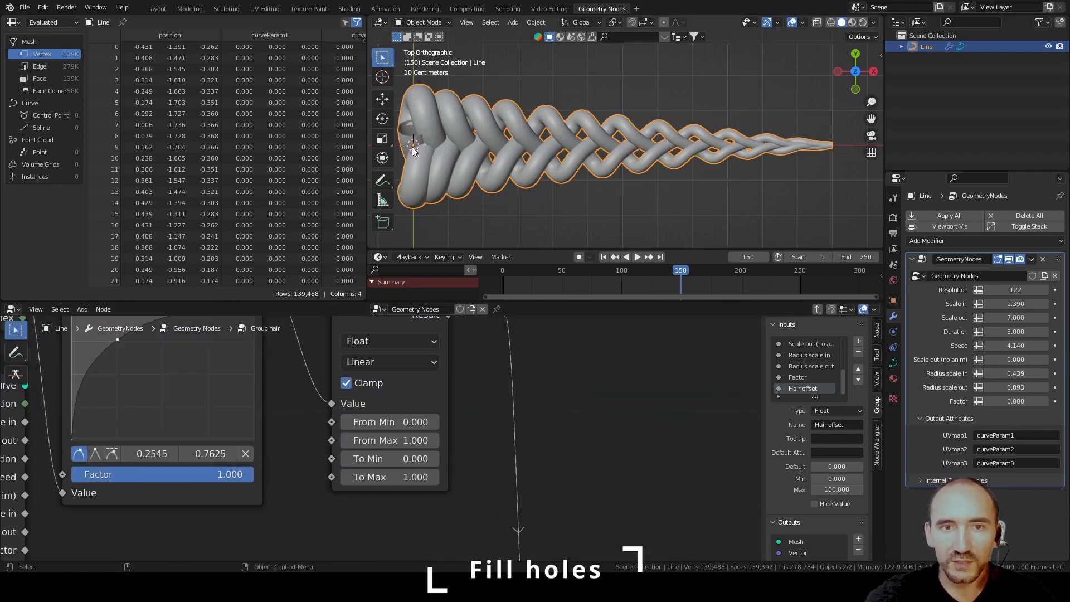
drag(385, 458, 390, 457)
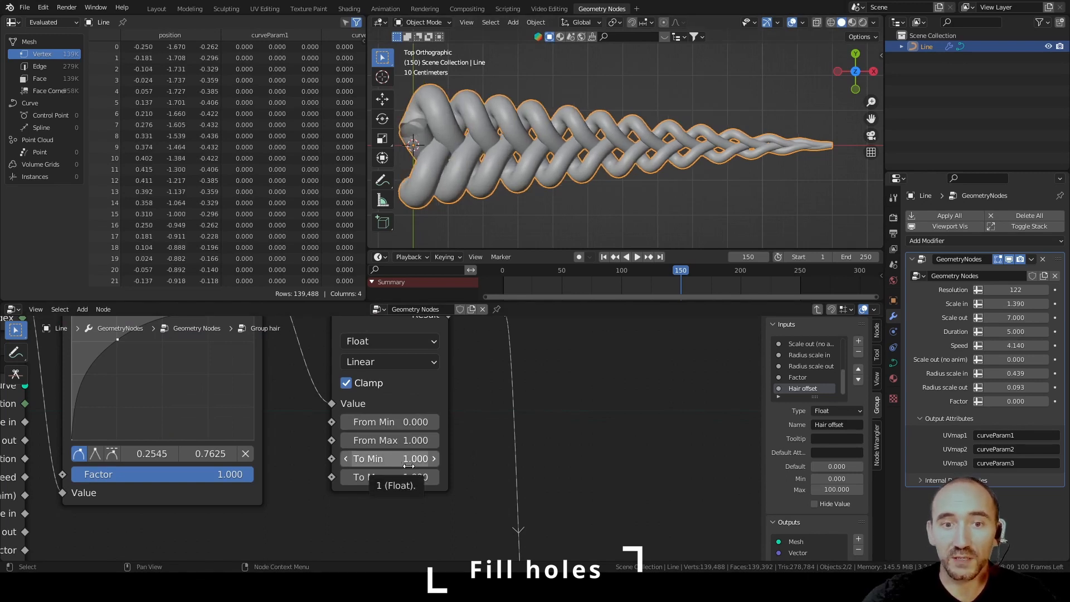
scroll(371, 475, down, 1)
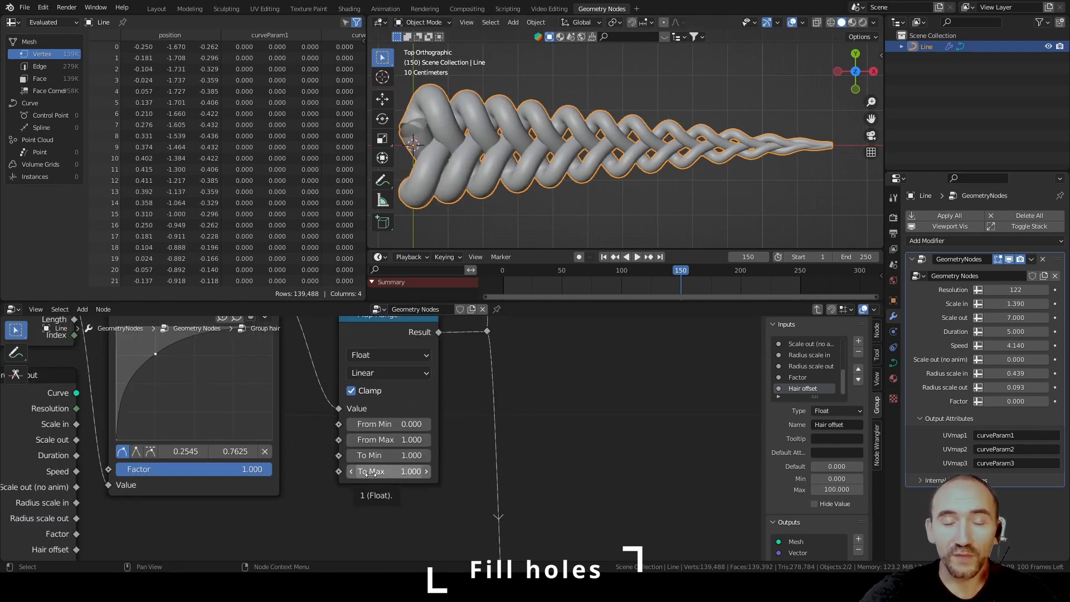
middle_drag(326, 485, 403, 456)
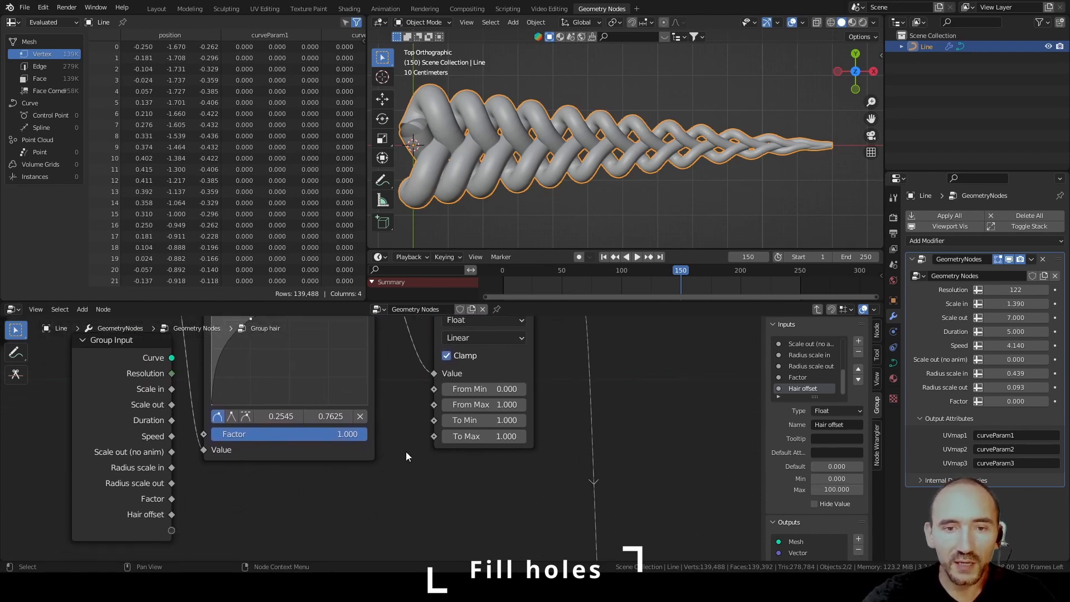
drag(434, 436, 173, 529)
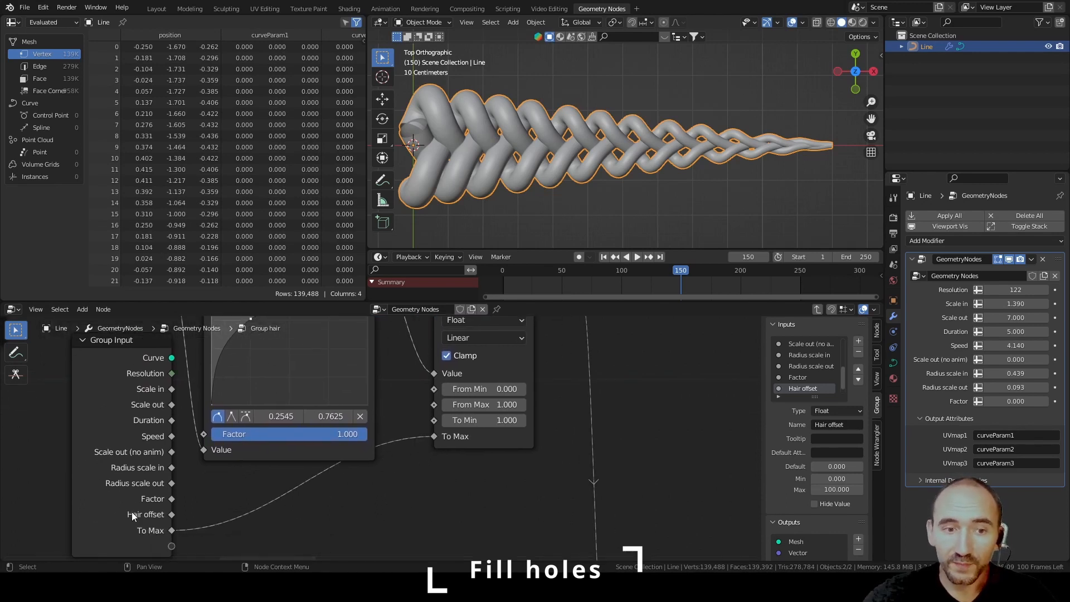
Rename the new To Max input of Group hair to Shrink length.
scroll(791, 376, down, 1)
click(808, 387)
click(836, 425)
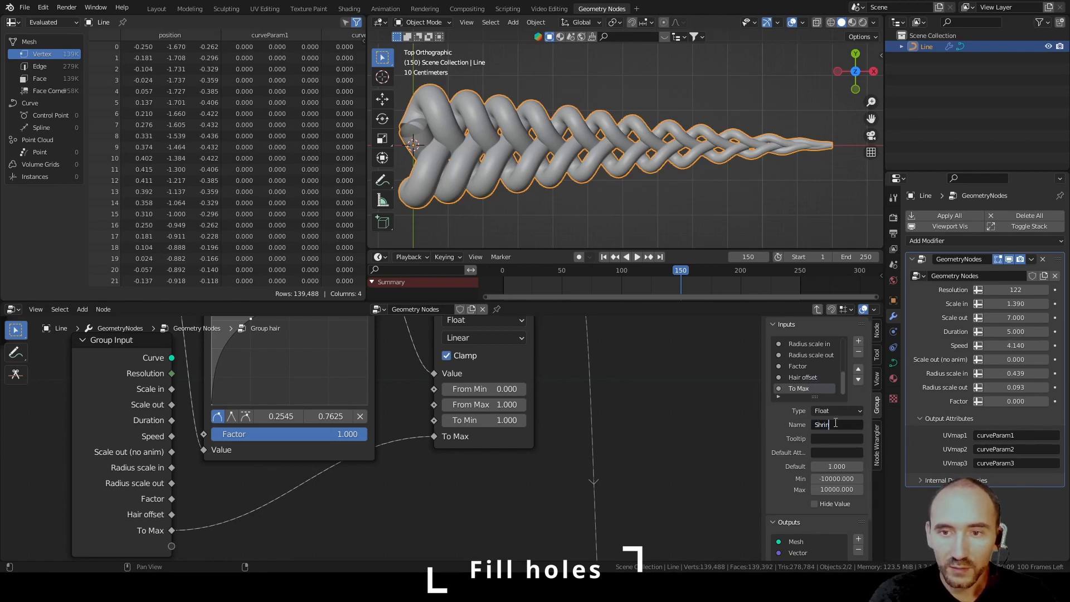
text(Shrink length)
key(Return)
scroll(549, 428, down, 14)
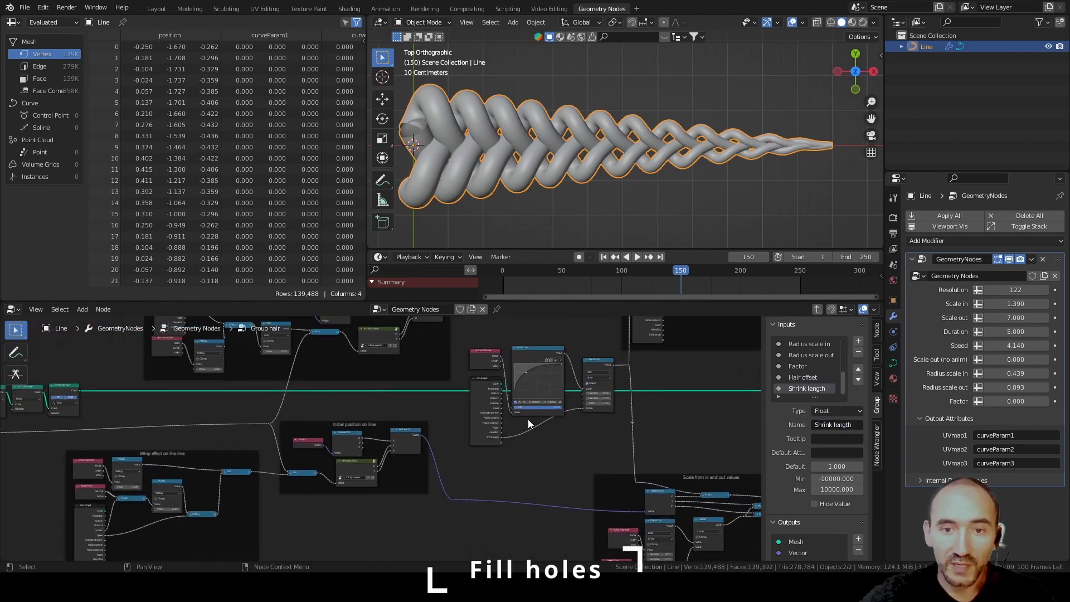
Return to the parent node tree and space the Group hair nodes apart so their Shrink length sockets are accessible.
middle_drag(569, 423, 394, 459)
scroll(393, 445, up, 9)
key(Tab)
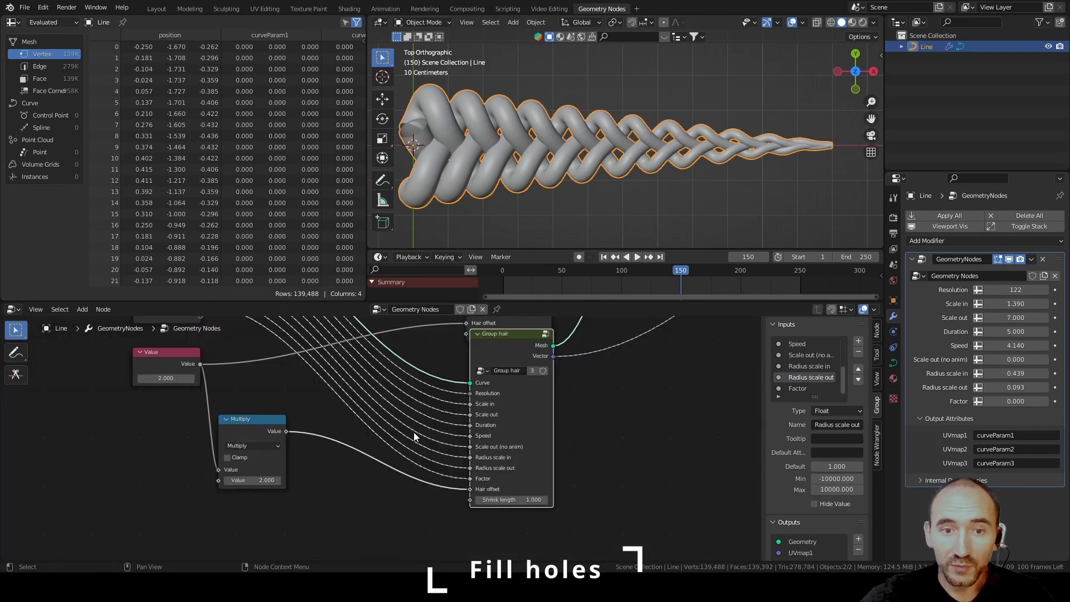
scroll(407, 390, down, 5)
middle_drag(398, 345, 415, 477)
scroll(419, 430, up, 4)
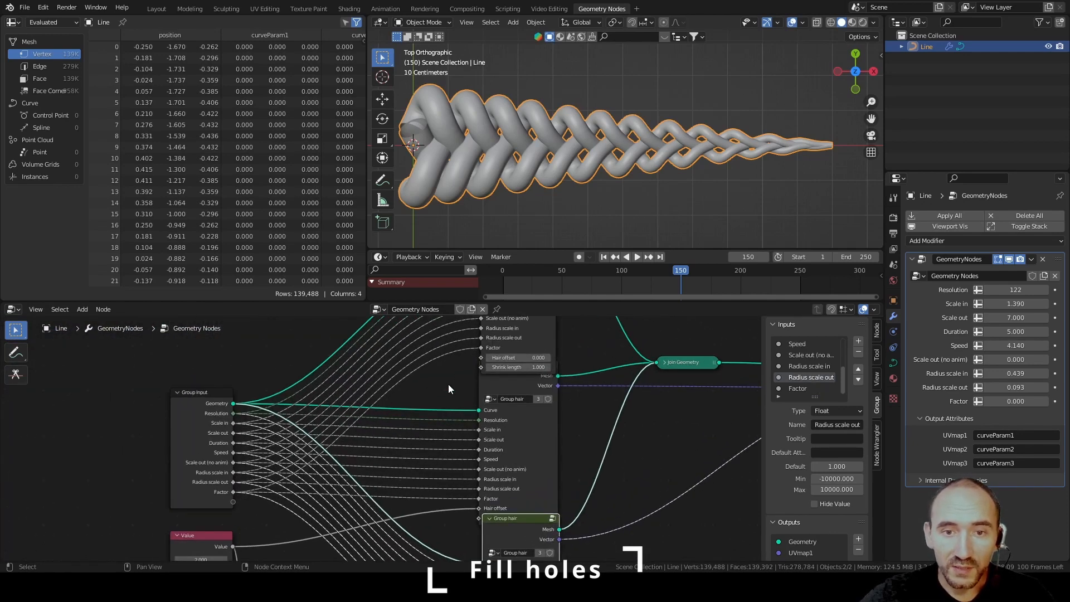
scroll(462, 373, up, 2)
scroll(463, 372, down, 2)
drag(522, 391, 523, 411)
middle_drag(536, 556, 528, 427)
drag(530, 468, 526, 504)
middle_drag(421, 381, 454, 526)
Expose the upper Group hair's Shrink length on the parent Group Input and connect it to the other two Group hair nodes.
click(503, 385)
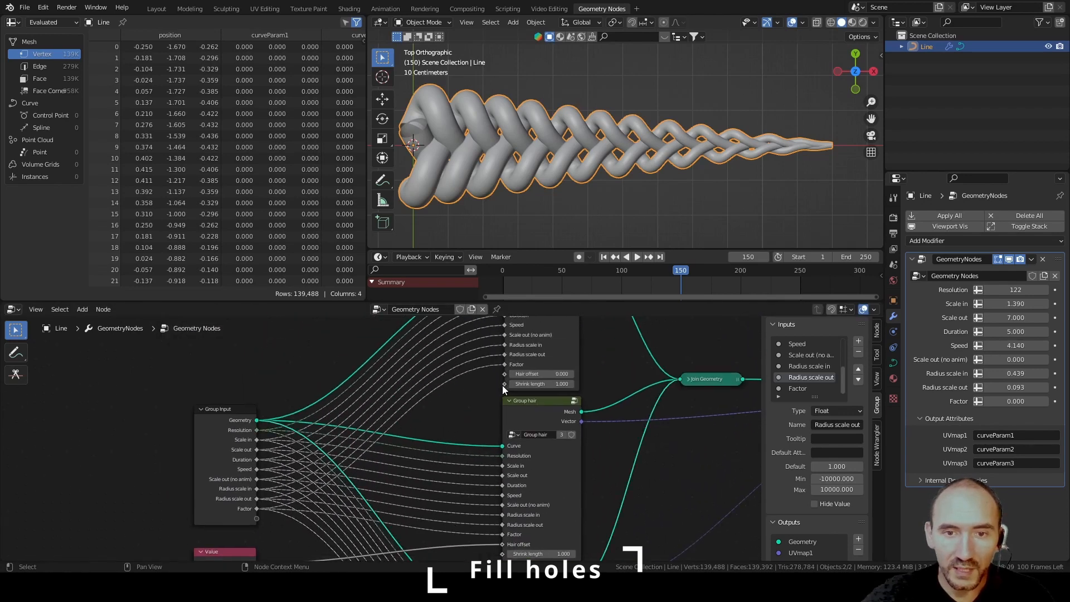
drag(503, 386, 466, 429)
middle_drag(379, 464, 379, 427)
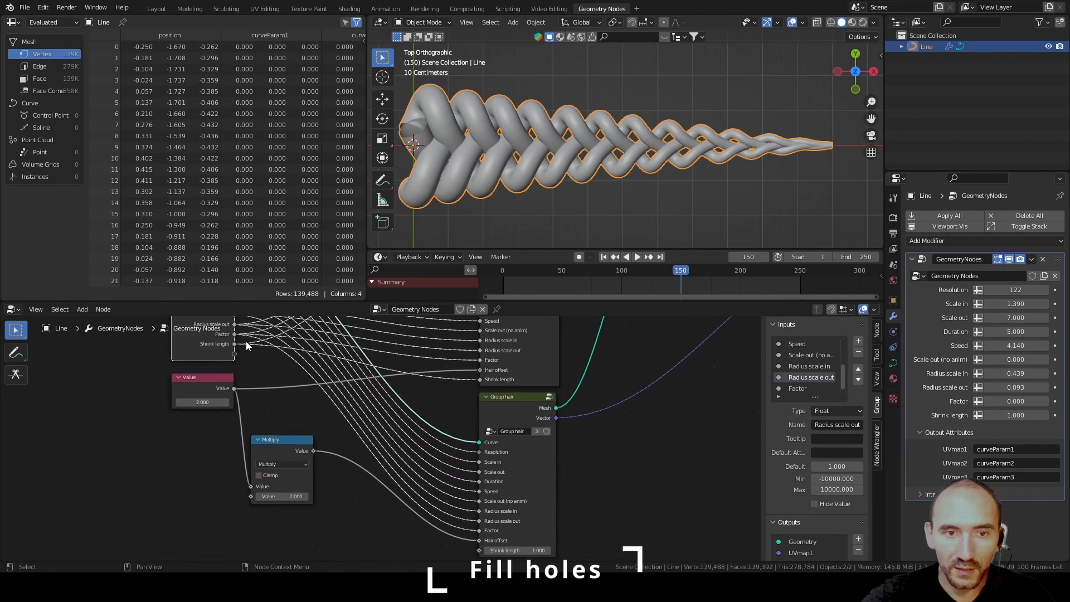
drag(234, 344, 479, 493)
click(502, 418)
Reopen Group hair and test the modifier's Shrink length at 1, then lower it to 0.530.
key(Tab)
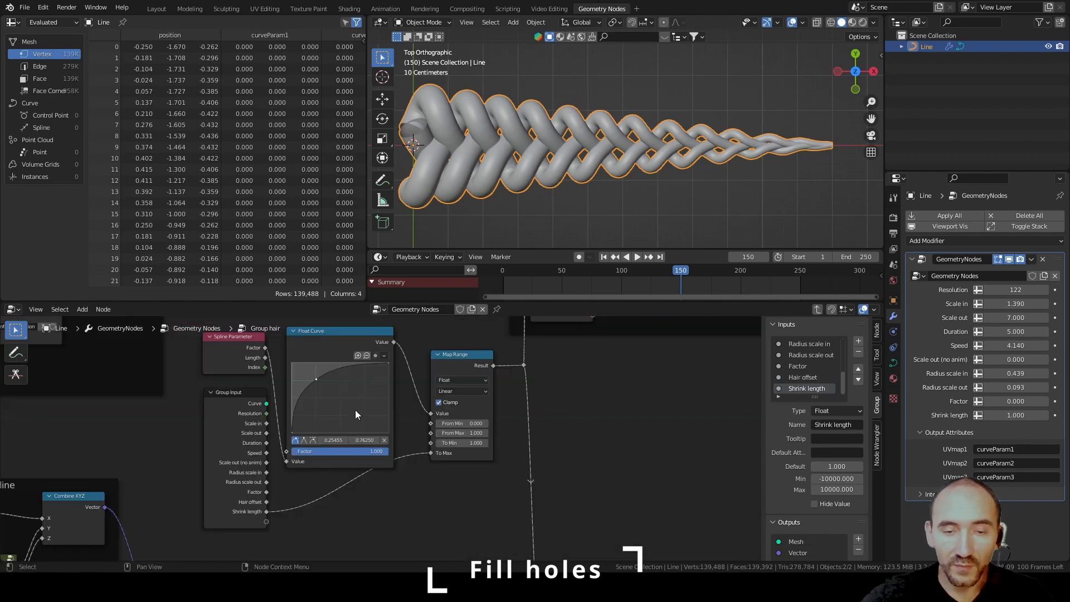
middle_drag(354, 410, 446, 384)
scroll(477, 405, up, 2)
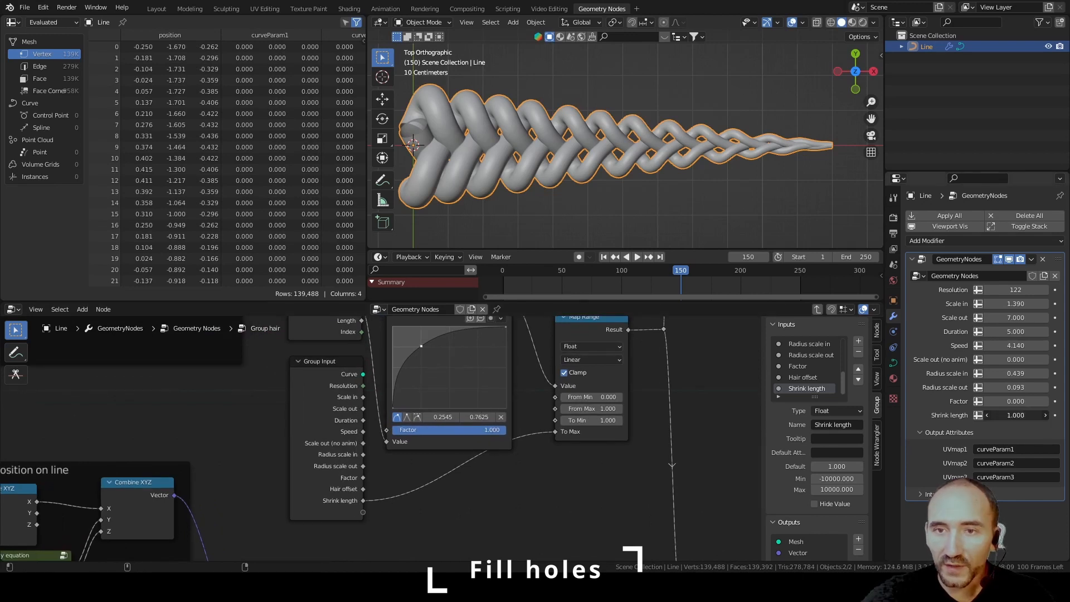
mouse_move(1015, 415)
mouse_down()
mouse_move(961, 415)
mouse_move(1010, 415)
mouse_up()
click(1010, 415)
text(1)
key(Return)
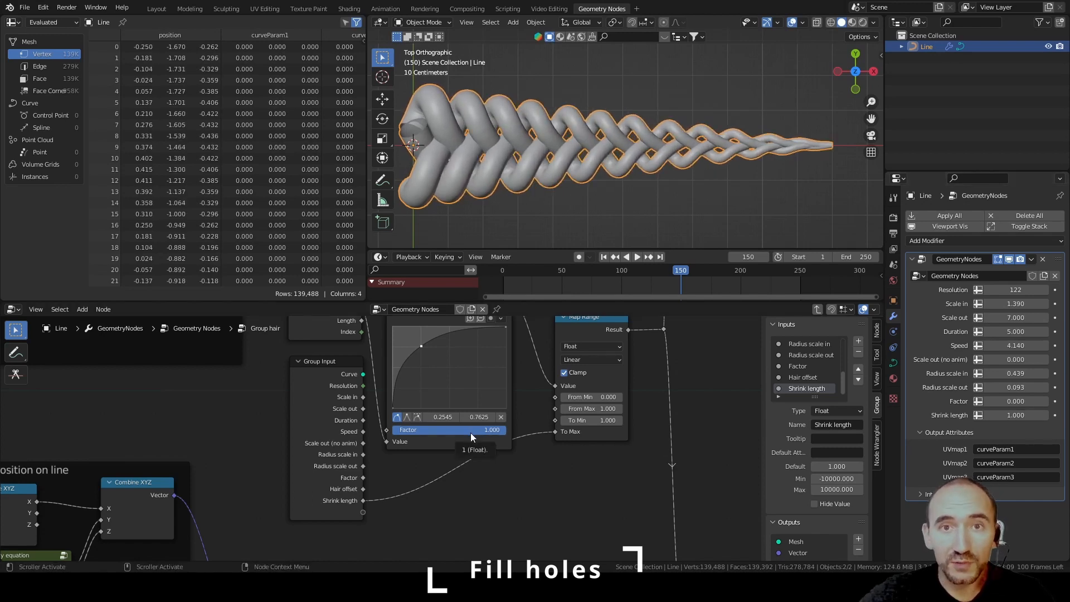
mouse_move(470, 432)
mouse_down()
mouse_move(424, 431)
mouse_move(489, 422)
mouse_up()
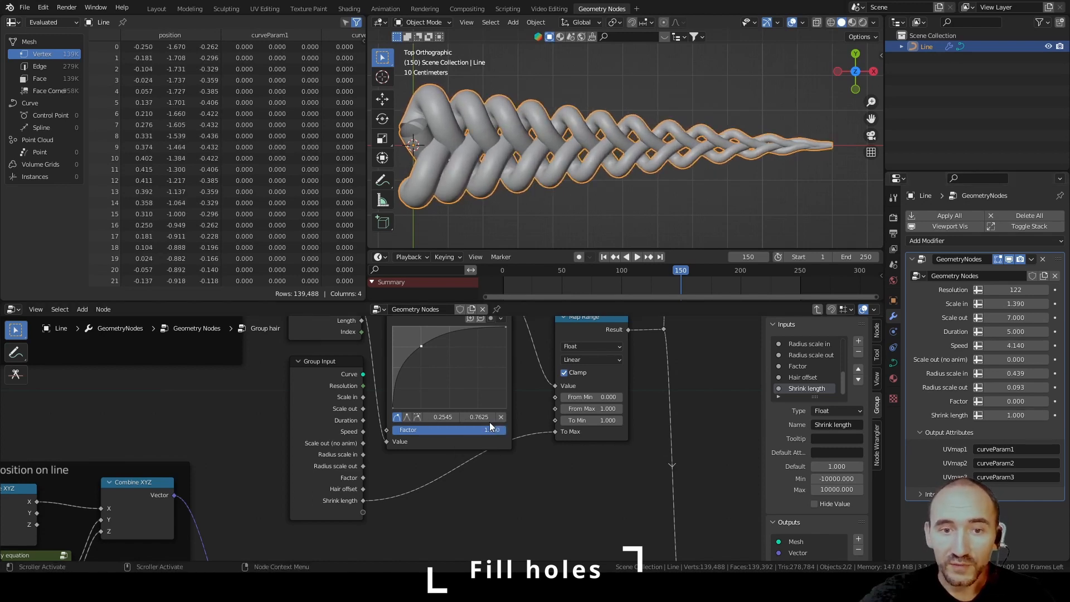
drag(1003, 415, 819, 415)
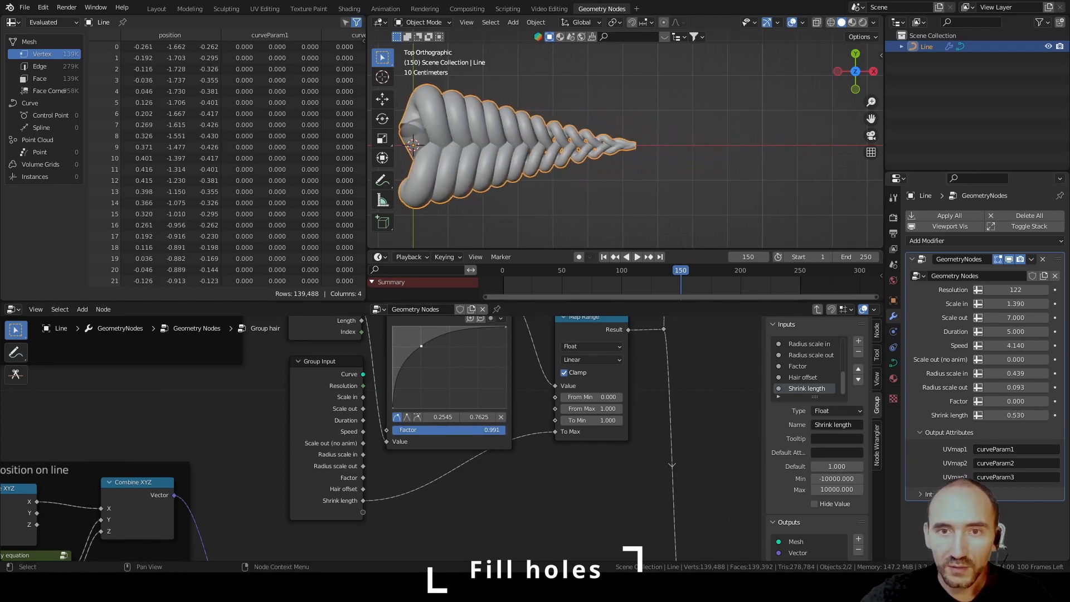
Expose the Float Curve's Factor as a new Group hair input and rename it Length falloff.
drag(504, 430, 364, 513)
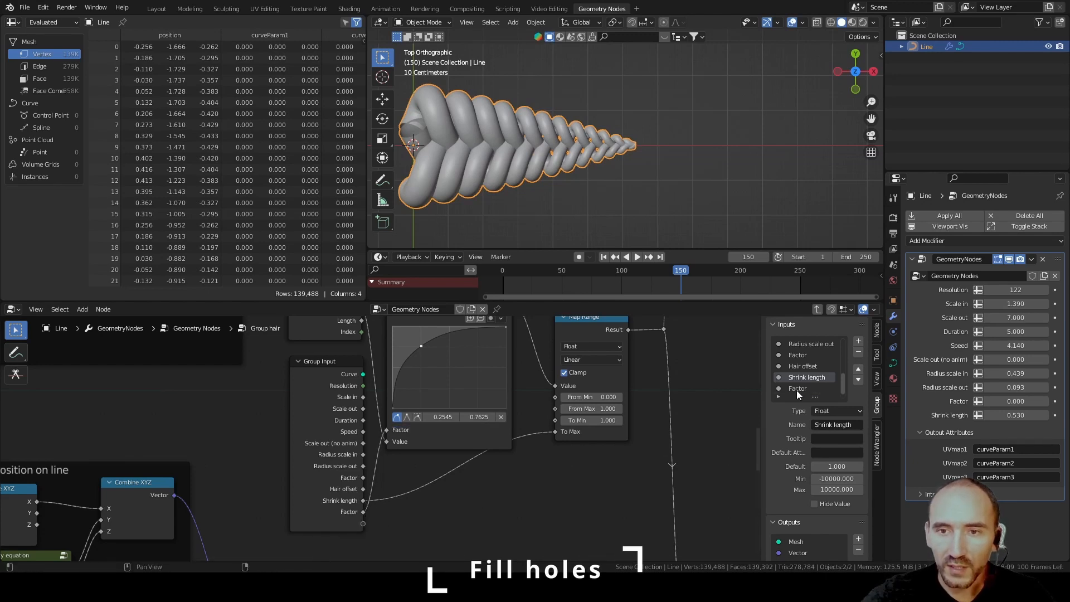
click(797, 388)
click(828, 424)
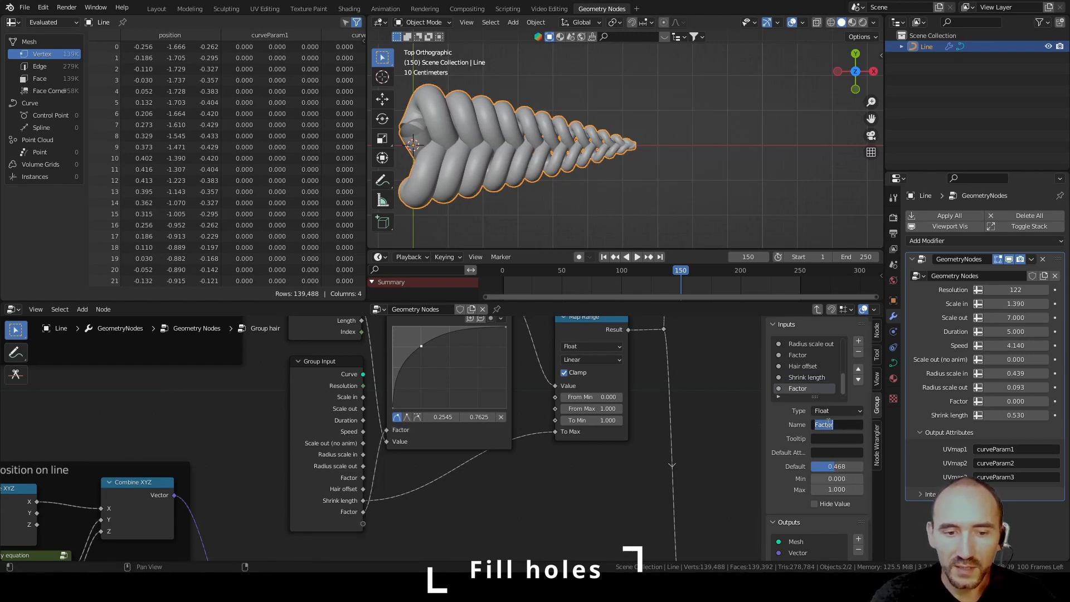
text(Length falloff)
key(Return)
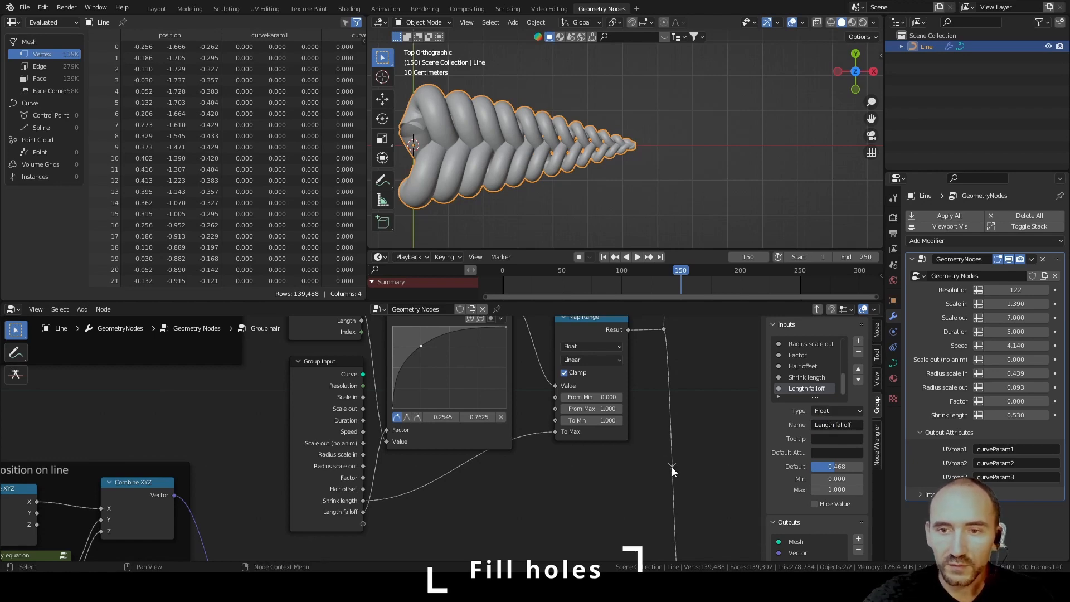
Expose Length falloff on the parent Group Input, connect it to all three Group hair nodes, and save the file.
key(Tab)
scroll(473, 438, down, 5)
middle_drag(441, 389, 506, 530)
scroll(457, 452, up, 3)
key(ctrl+s)
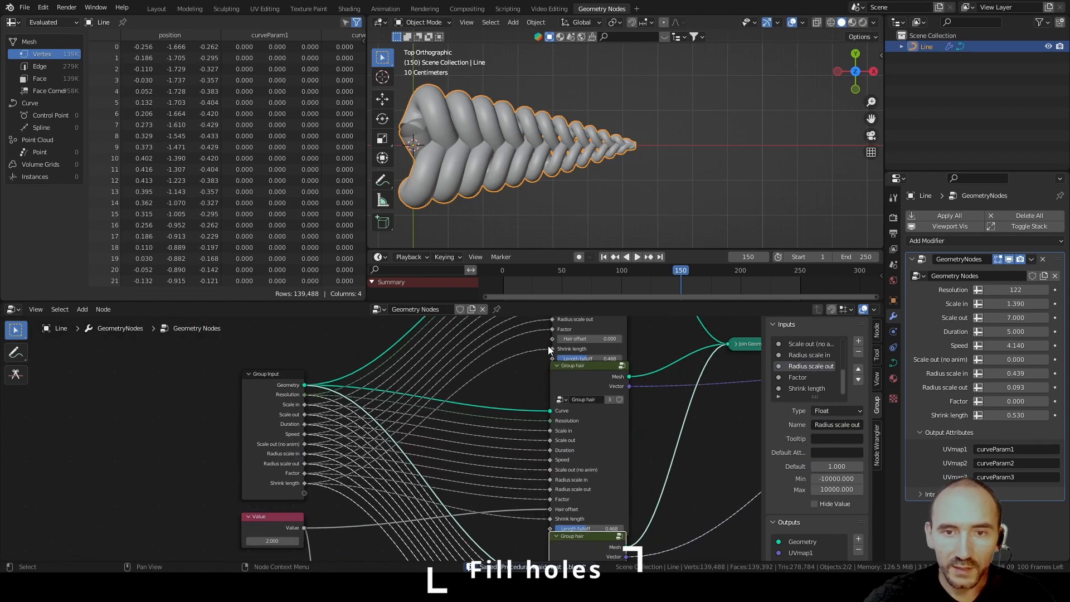
drag(552, 359, 304, 493)
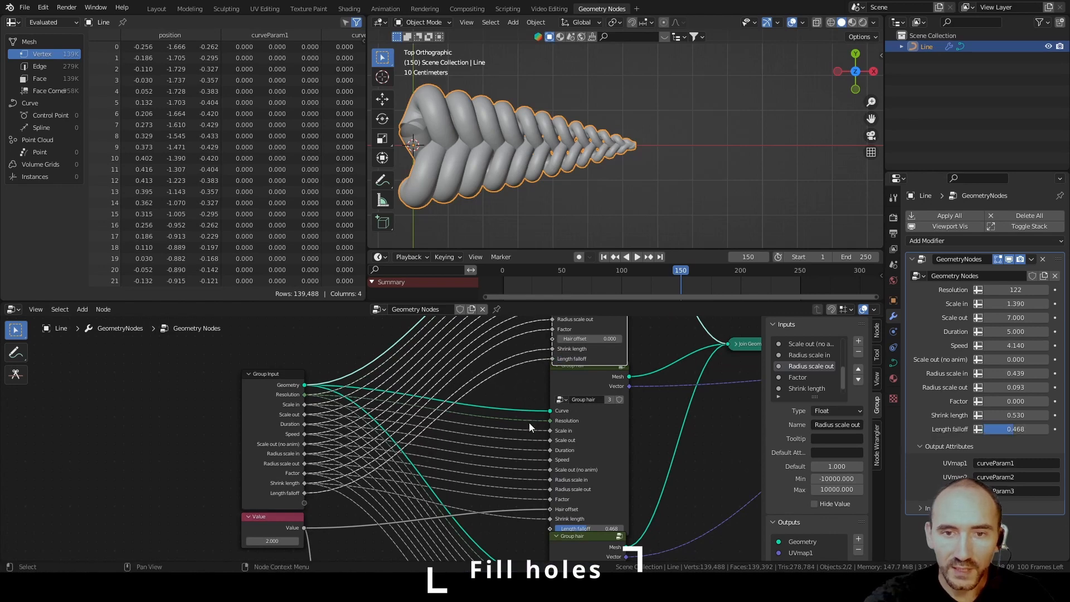
drag(612, 427, 577, 335)
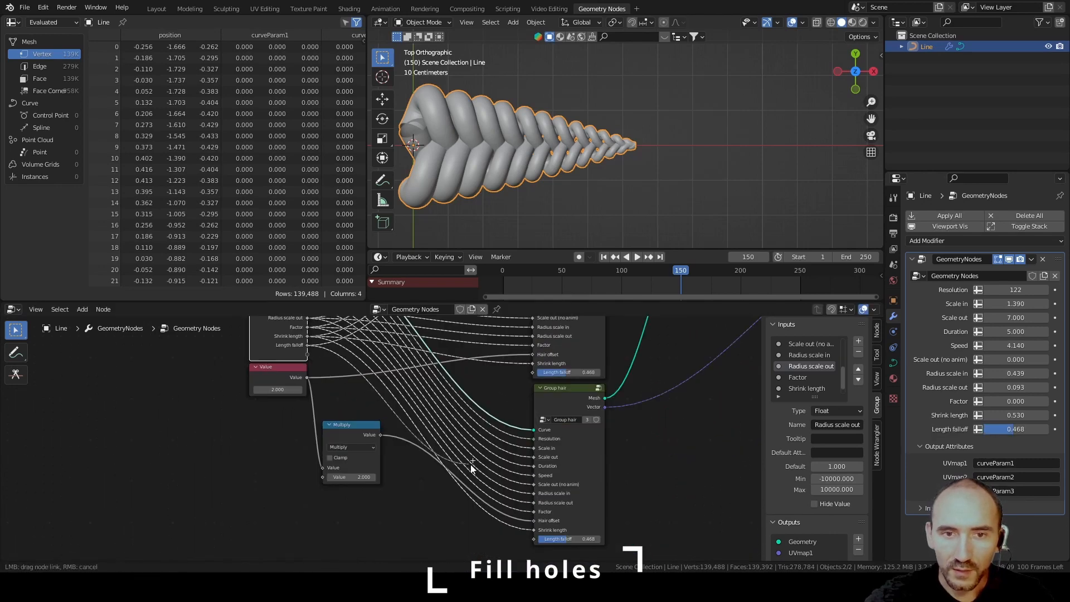
drag(470, 464, 533, 372)
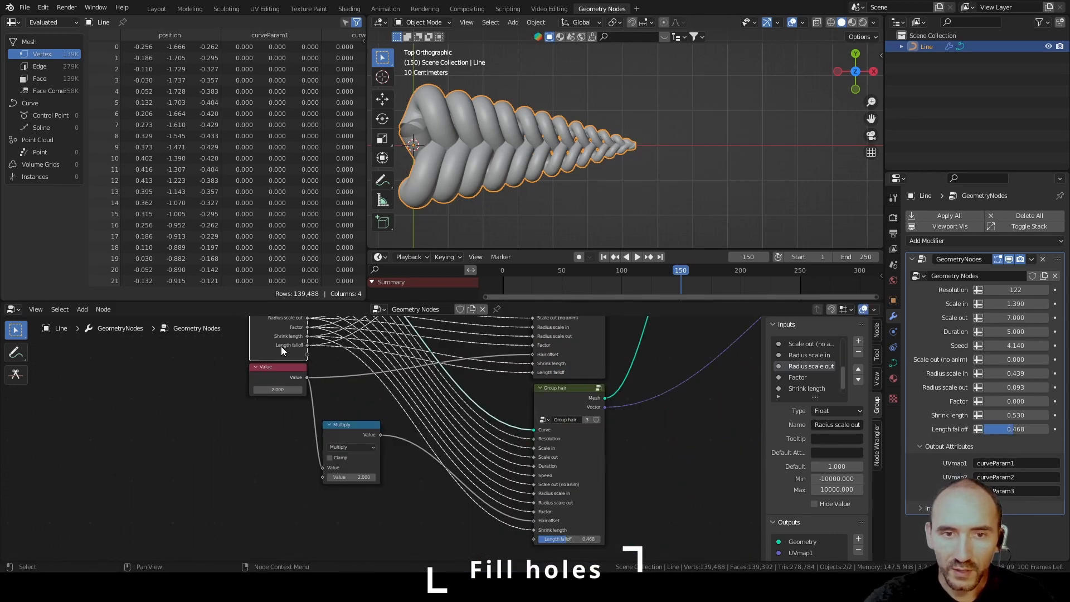
click(534, 538)
key(Tab)
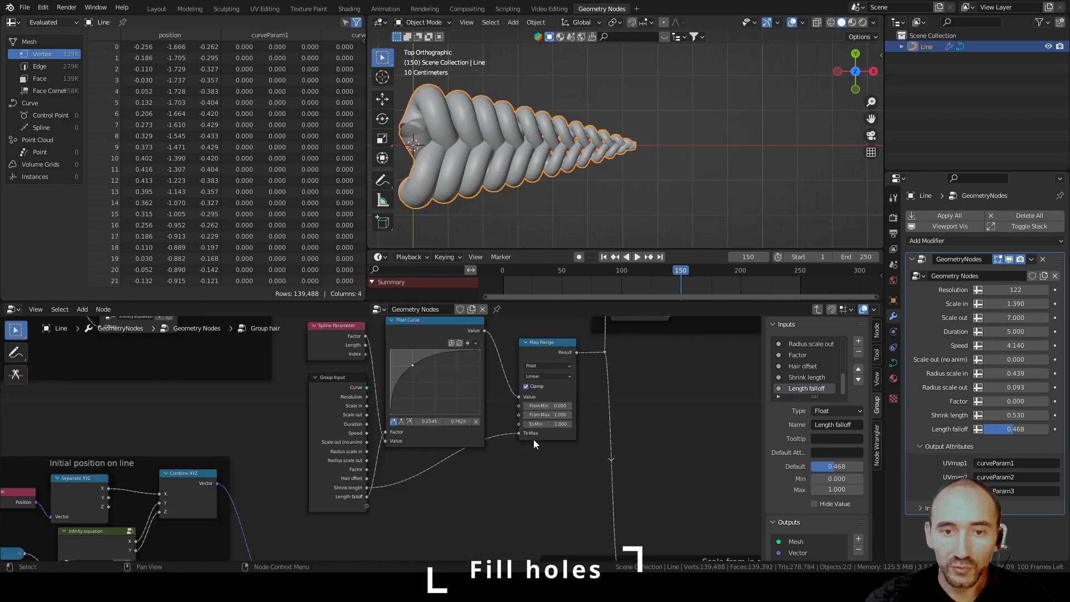
key(ctrl+s)
Frame the Spline Parameter, Group Input, Float Curve and Map Range nodes in Group hair and label the frame Falloff scale of X axis.
middle_drag(490, 489, 384, 560)
scroll(356, 446, down, 2)
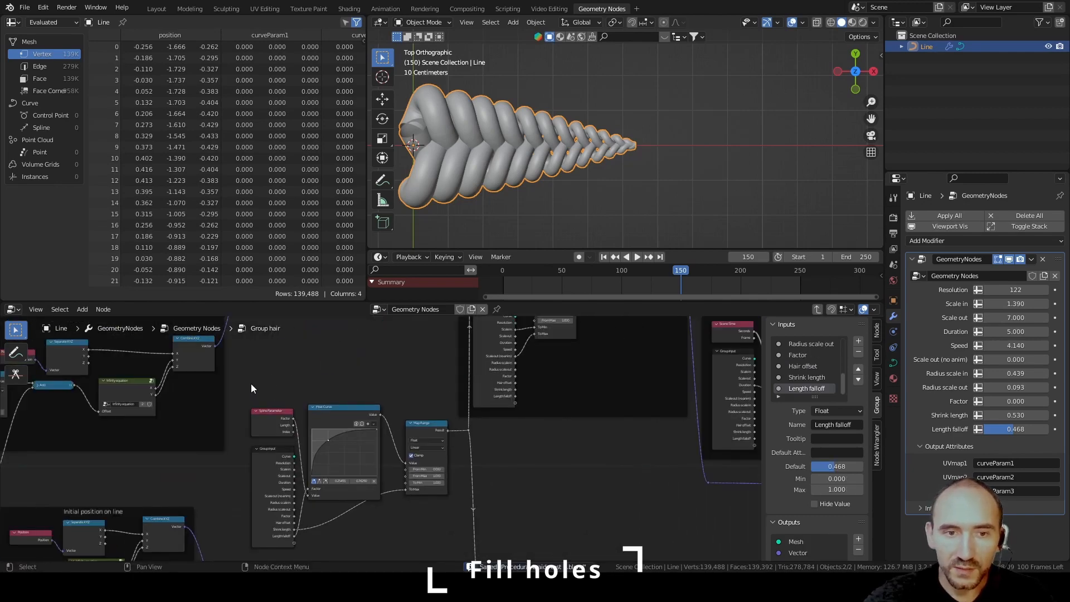
drag(250, 384, 420, 510)
key(ctrl+j)
key(F2)
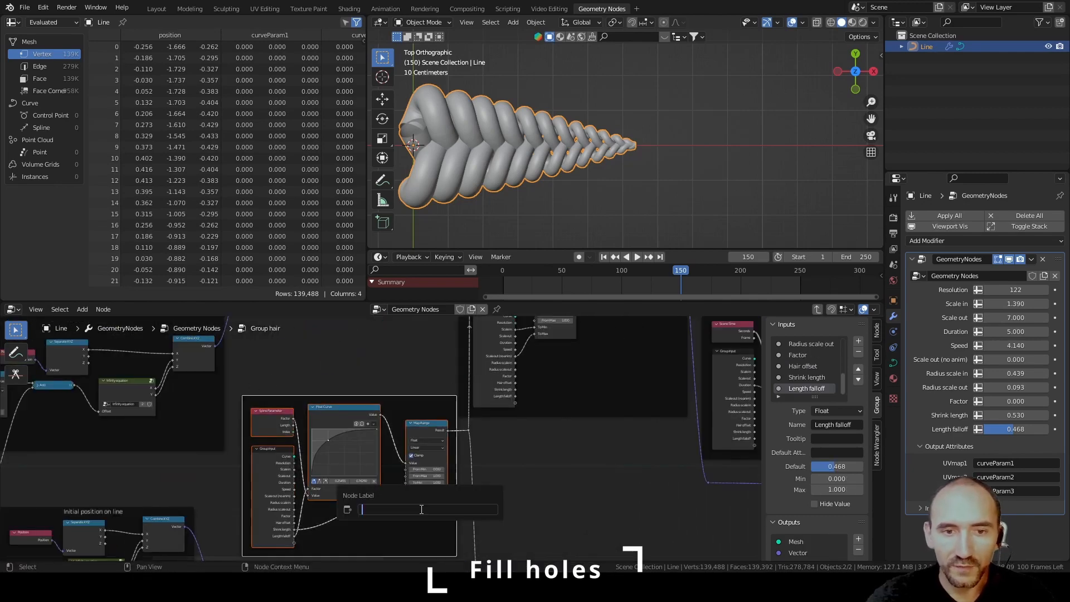
text(Falloff scale of X a)
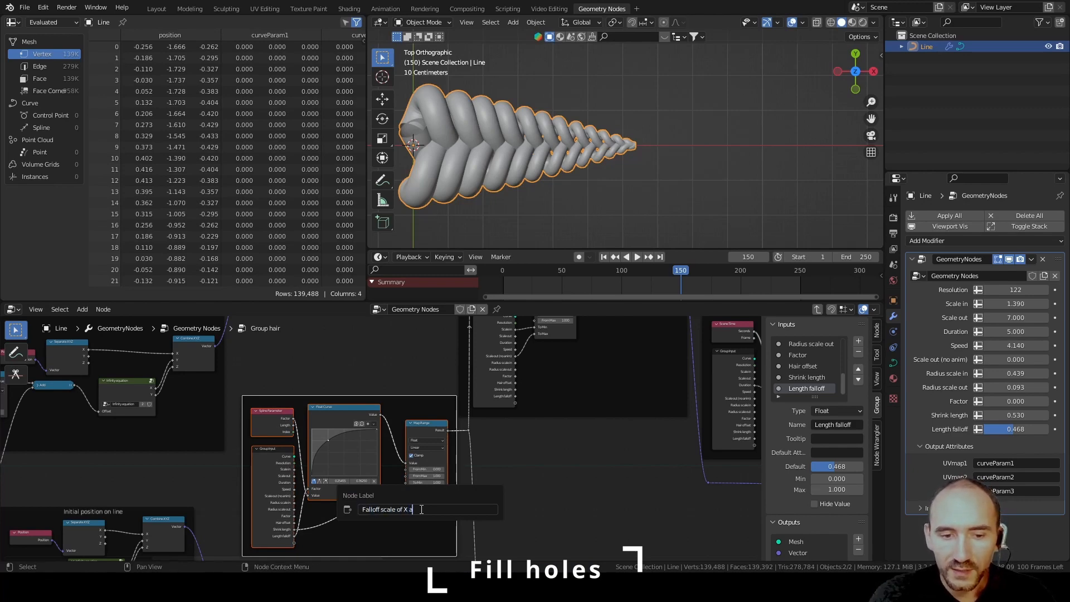
text(xi)
text(s)
key(Return)
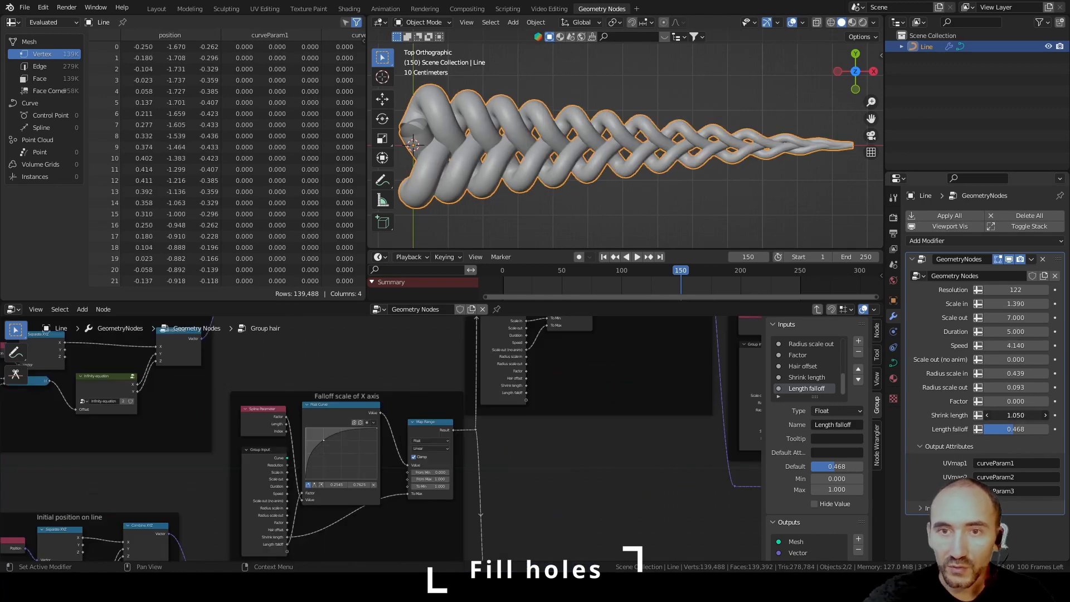
Tune the braid to Scale in 0.553, Radius scale in 0.292, Radius scale out 0.027, Shrink length 0.640 and Length falloff 0.434, and deselect it.
drag(1015, 415, 1028, 415)
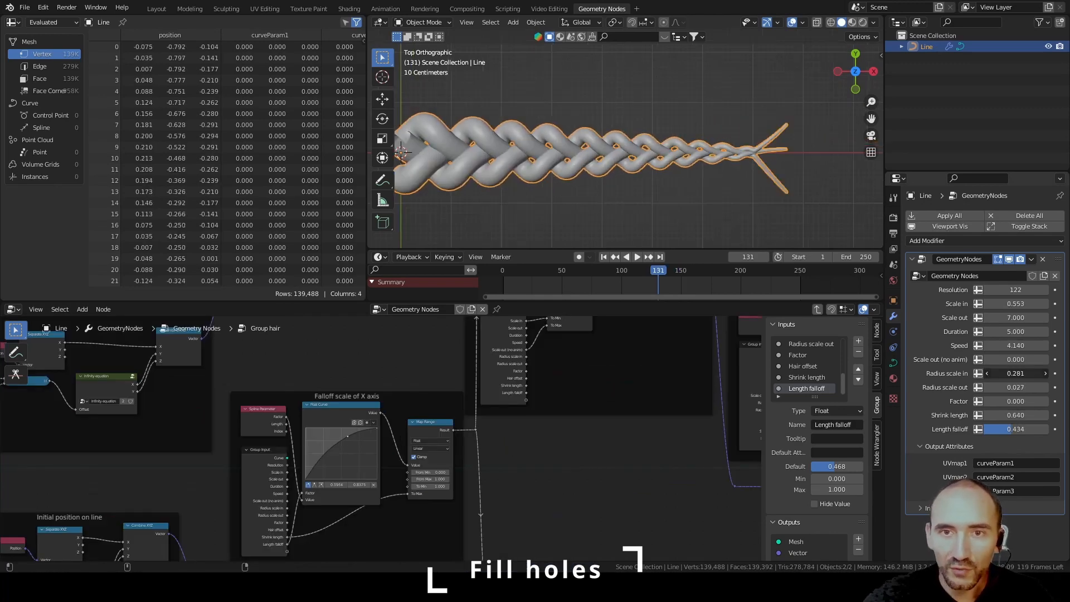
click(730, 209)
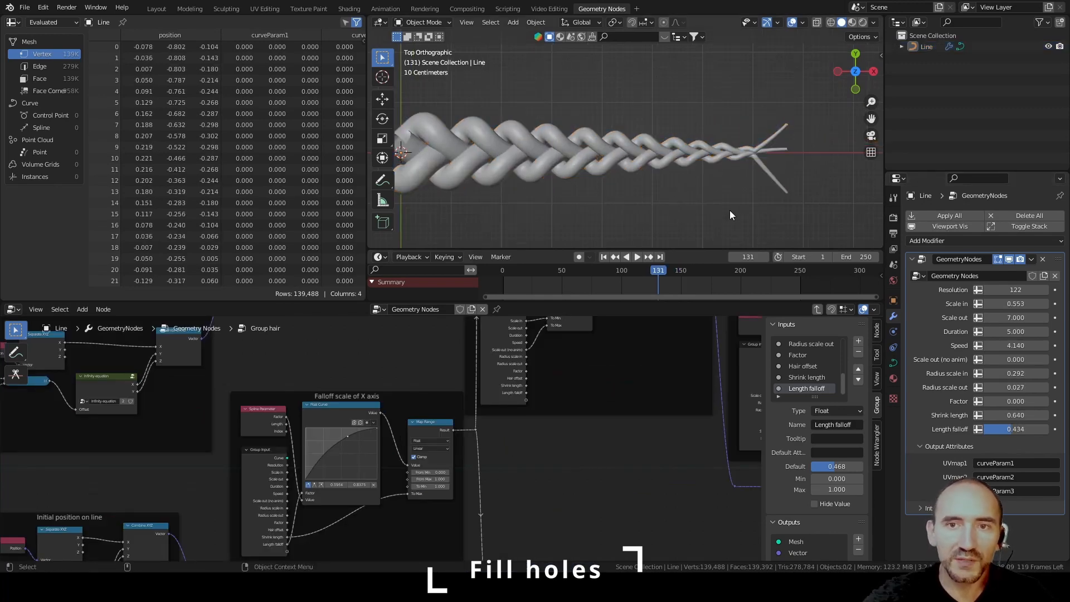
middle_drag(730, 210, 687, 154)
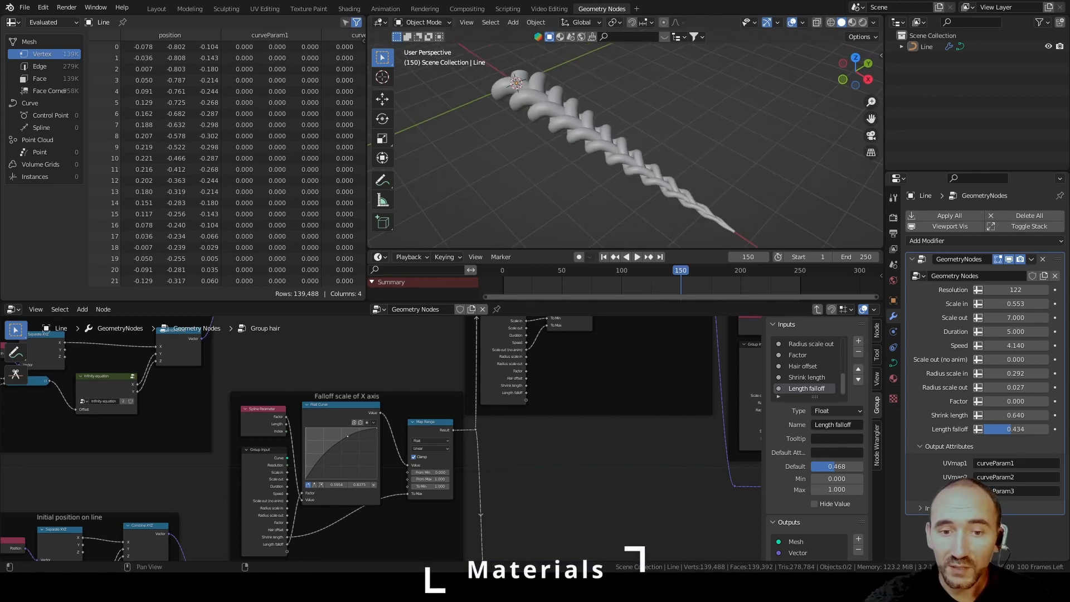
Add a Material-type input named Material1 to Group hair.
middle_drag(646, 446, 501, 440)
scroll(450, 413, down, 6)
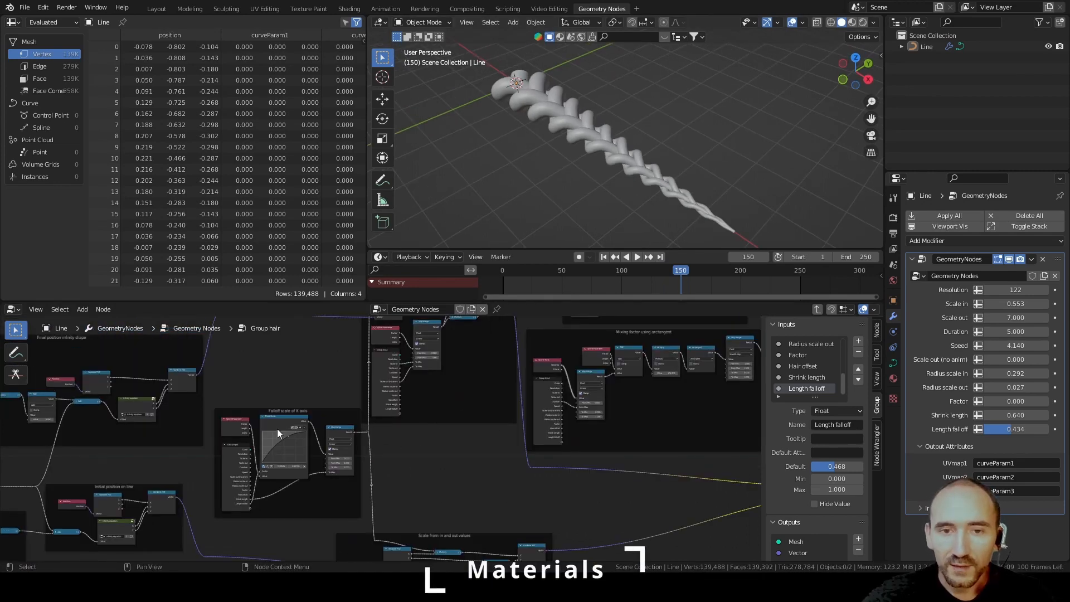
middle_drag(276, 429, 488, 382)
scroll(401, 379, up, 3)
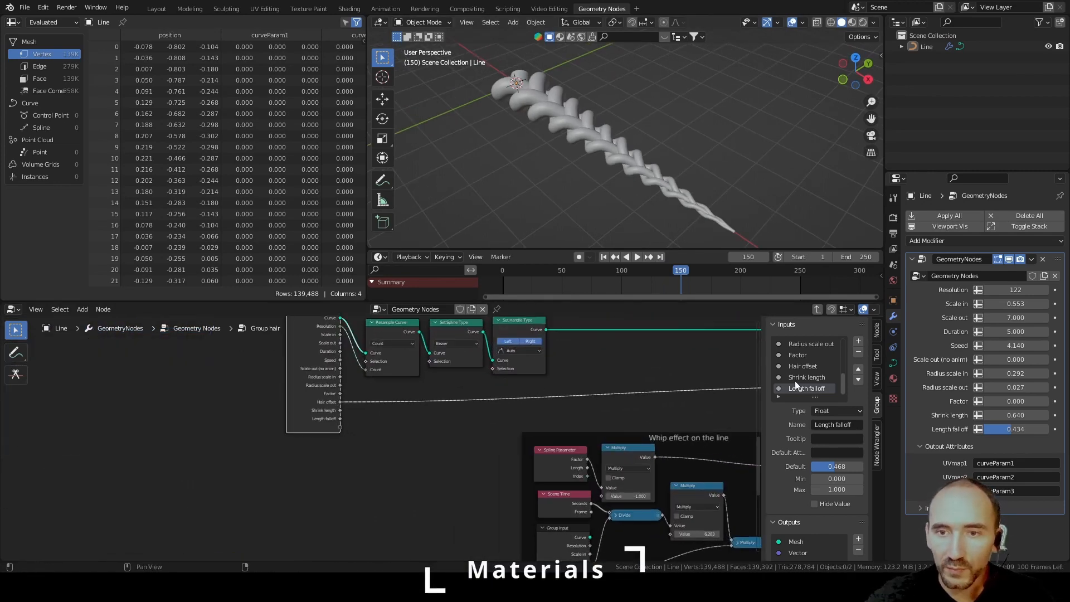
click(859, 341)
click(838, 411)
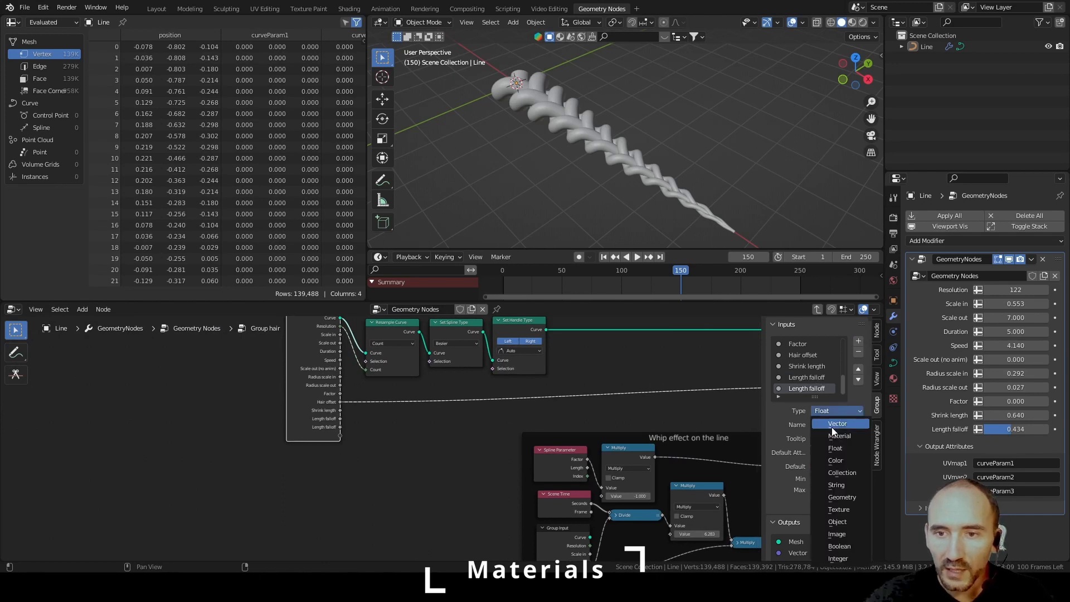
click(839, 436)
click(836, 425)
text(Mat)
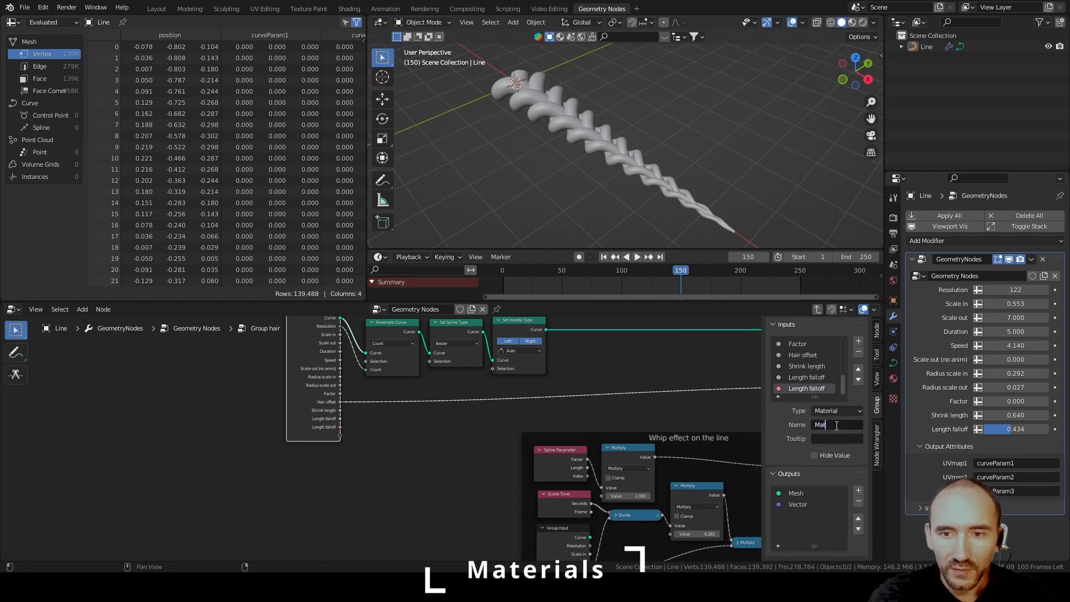
text(erial 21)
key(Return)
Add two more Material-type inputs to Group hair, named Material2 and Material3.
click(858, 340)
click(848, 426)
click(849, 426)
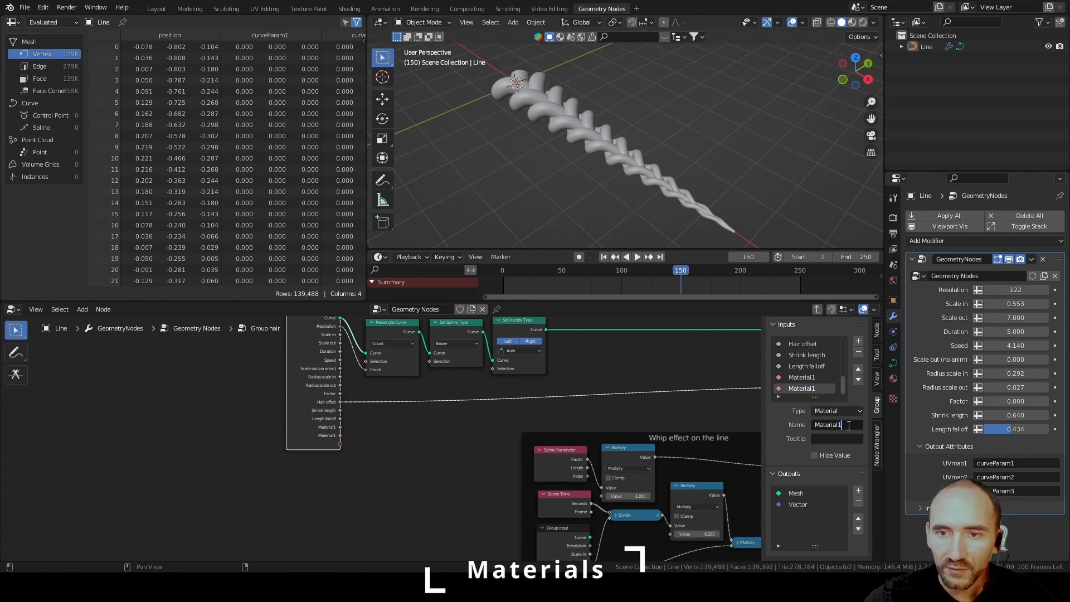
click(858, 342)
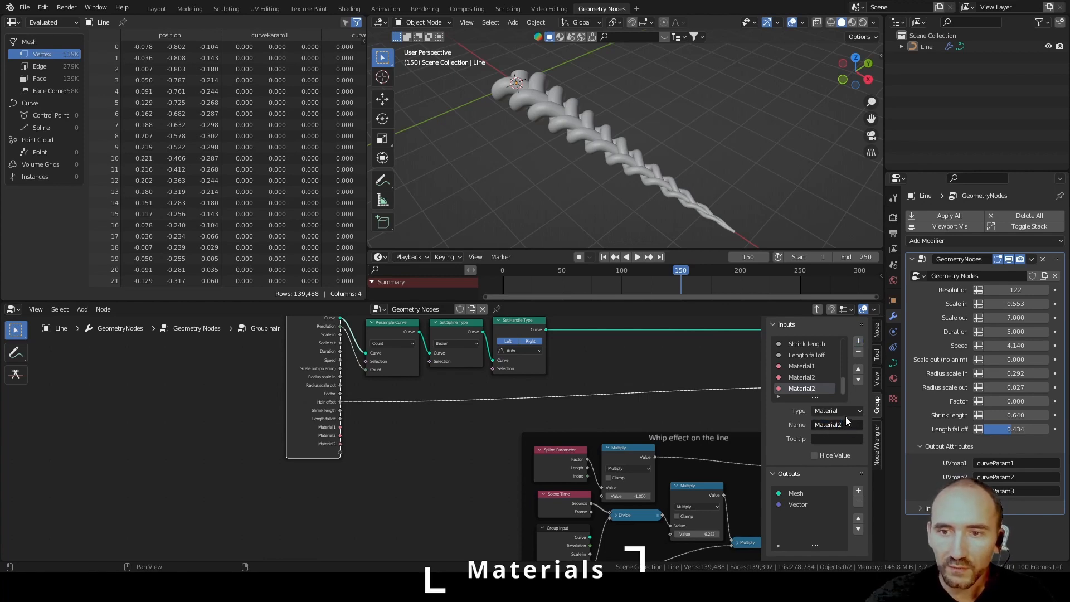
double_click(850, 424)
key(BackSpace)
text(3)
key(Return)
Move the Group Output node away from the Curve to Mesh node to make room between them.
scroll(609, 396, down, 9)
middle_drag(609, 396, 244, 394)
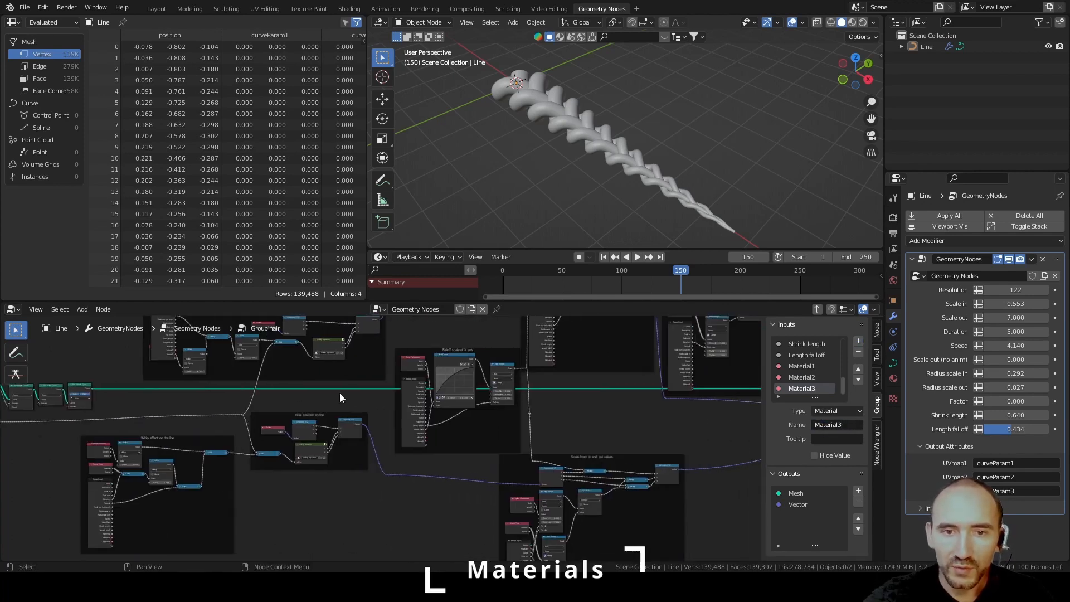
middle_drag(516, 397, 3, 392)
middle_drag(668, 368, 516, 394)
scroll(516, 394, up, 9)
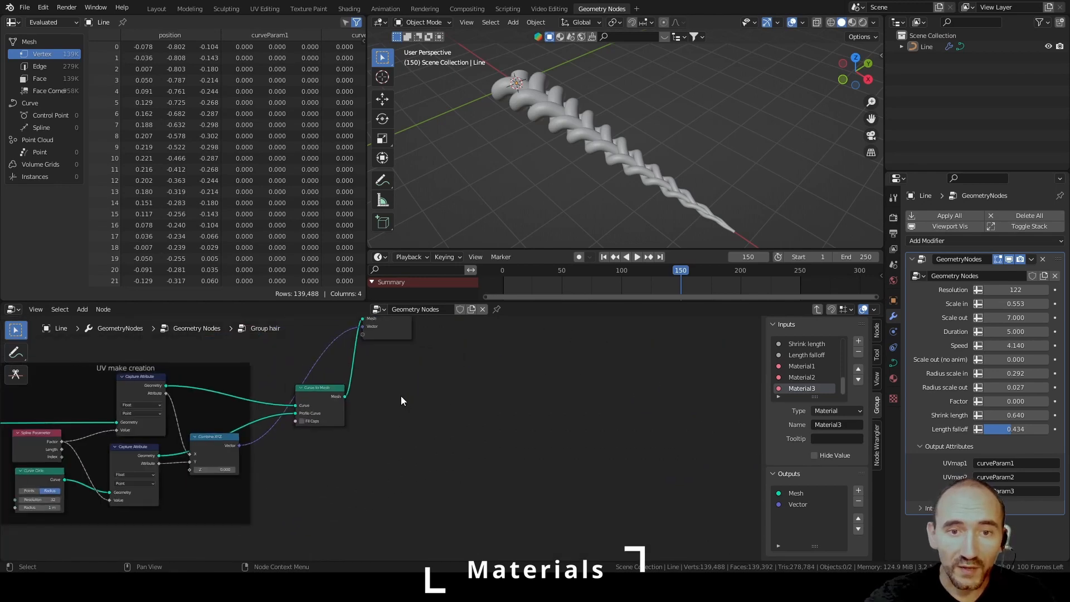
middle_drag(401, 394, 358, 437)
drag(367, 384, 624, 475)
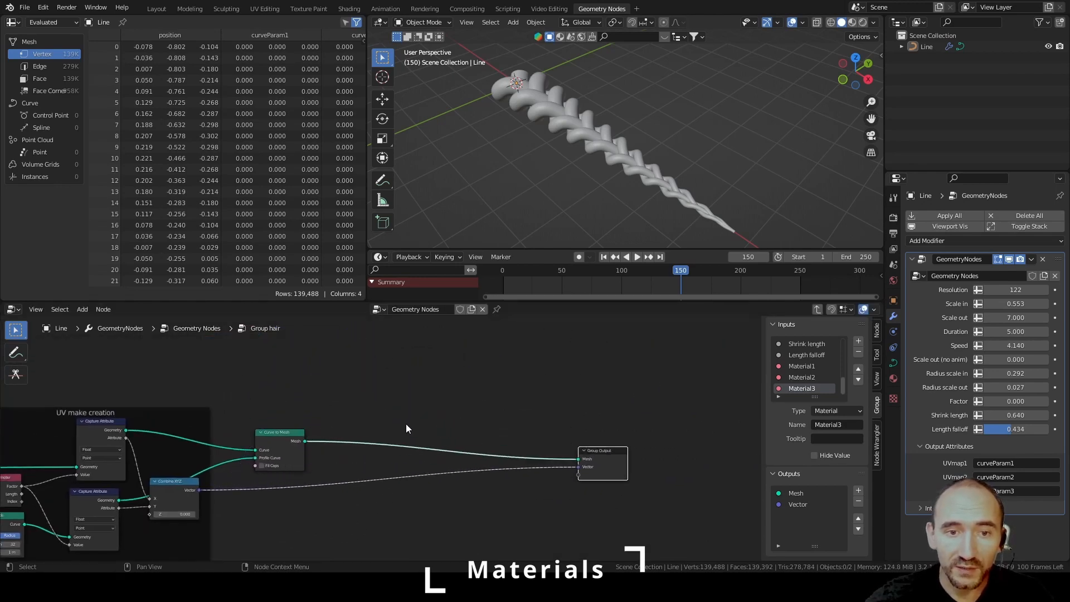
Insert a Set Material node between Curve to Mesh and Group Output, and save the file.
scroll(436, 424, up, 2)
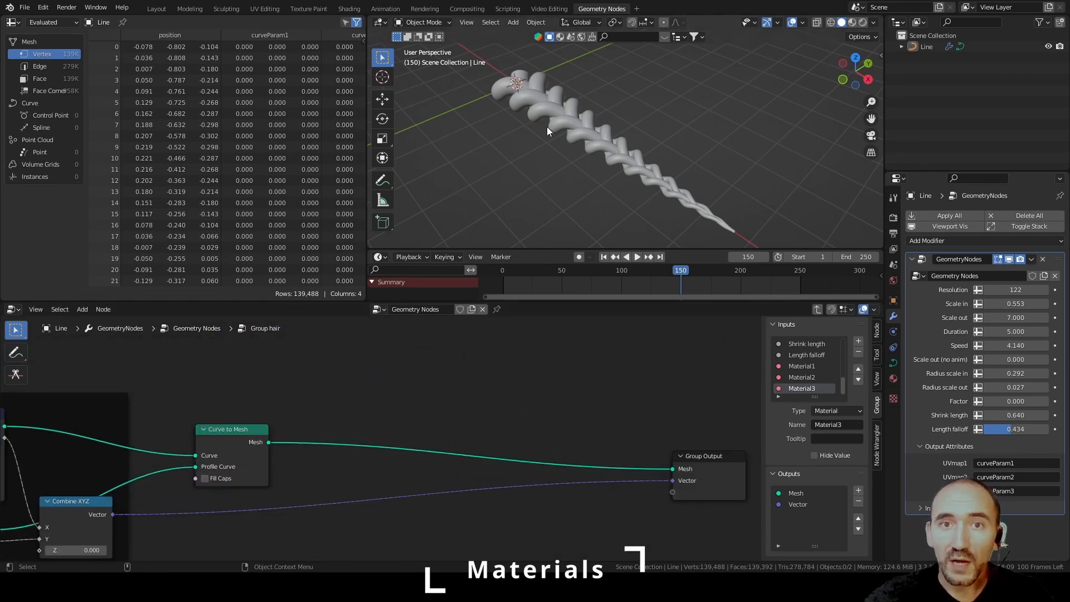
scroll(544, 128, up, 5)
middle_drag(544, 115, 466, 249)
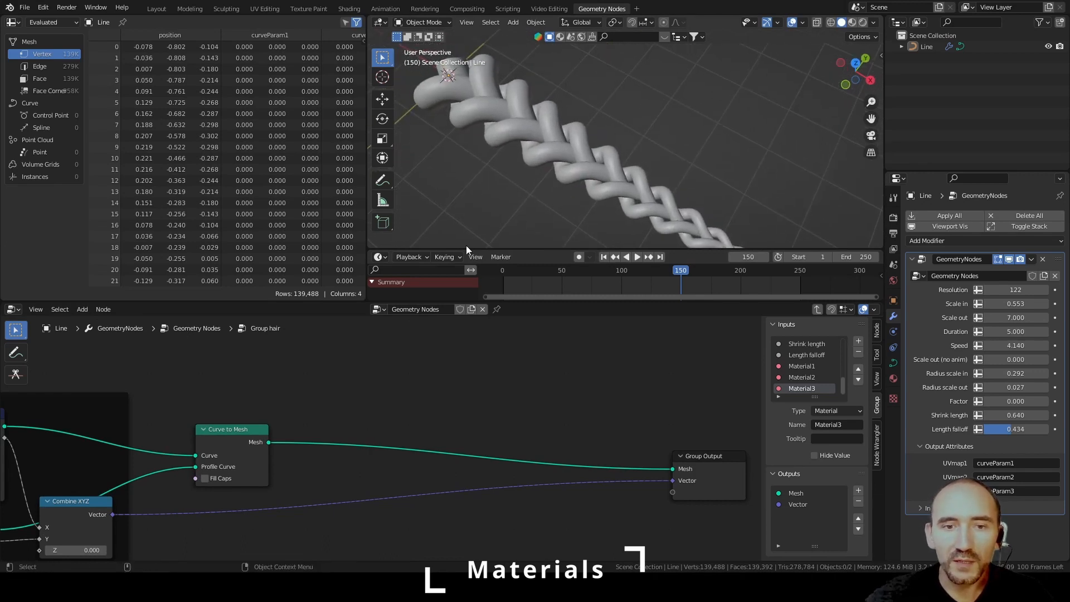
key(F3)
text(set ma)
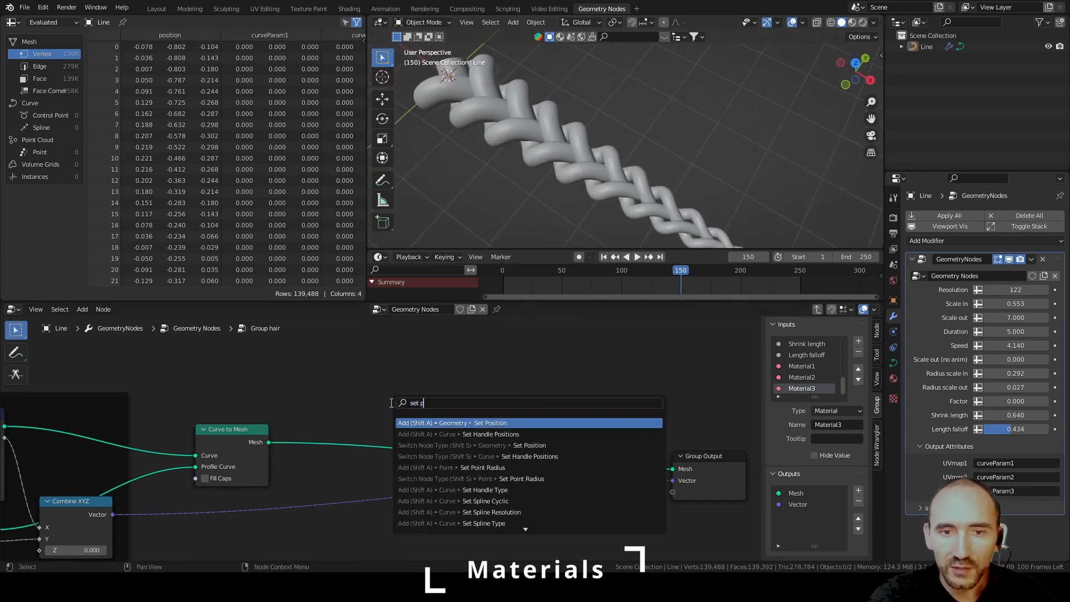
key(Return)
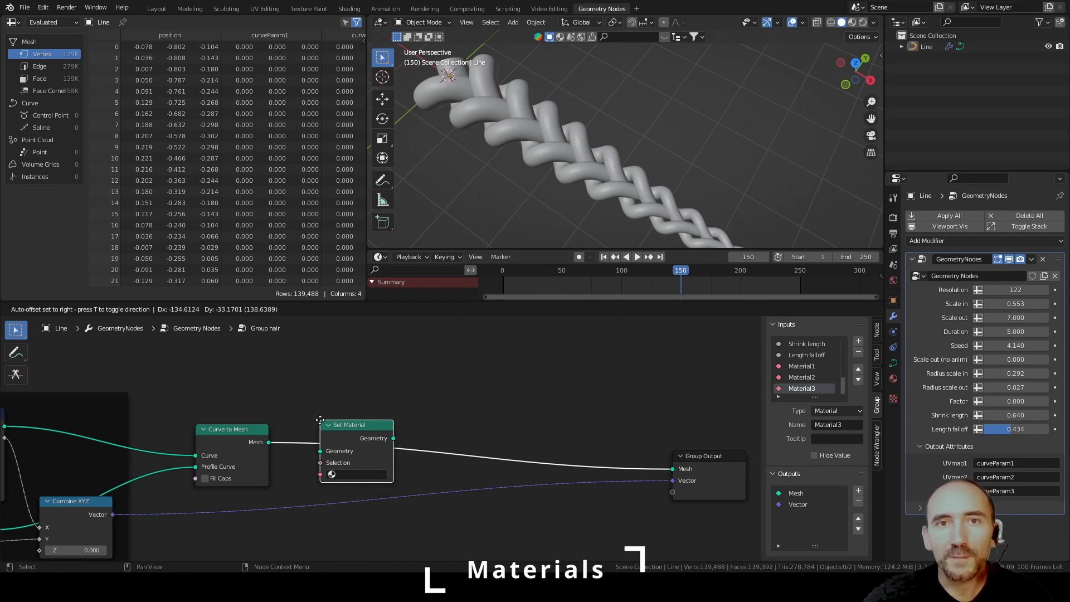
click(321, 425)
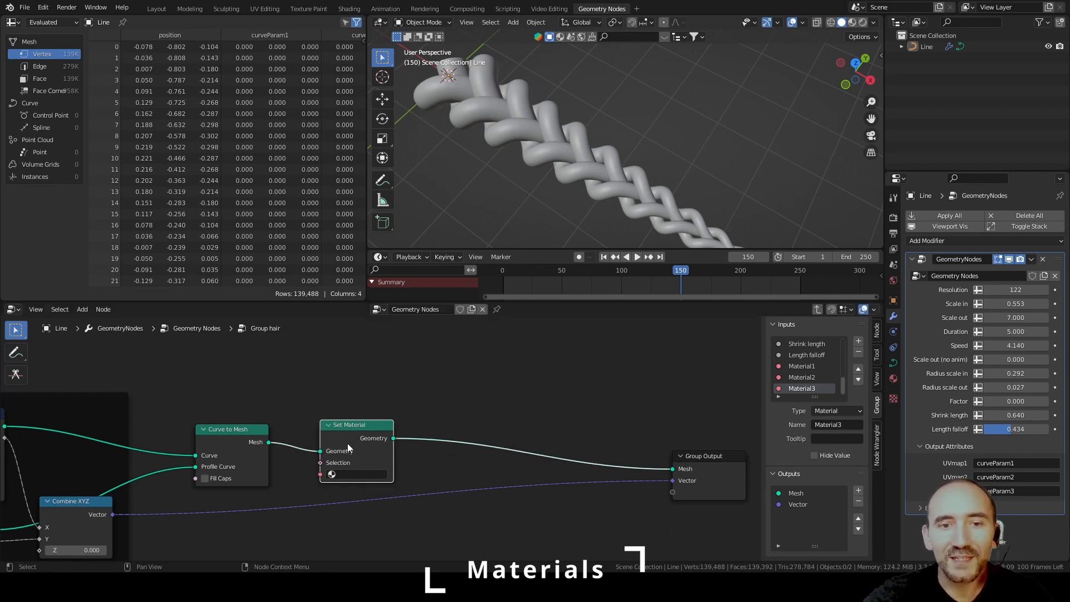
key(ctrl+s)
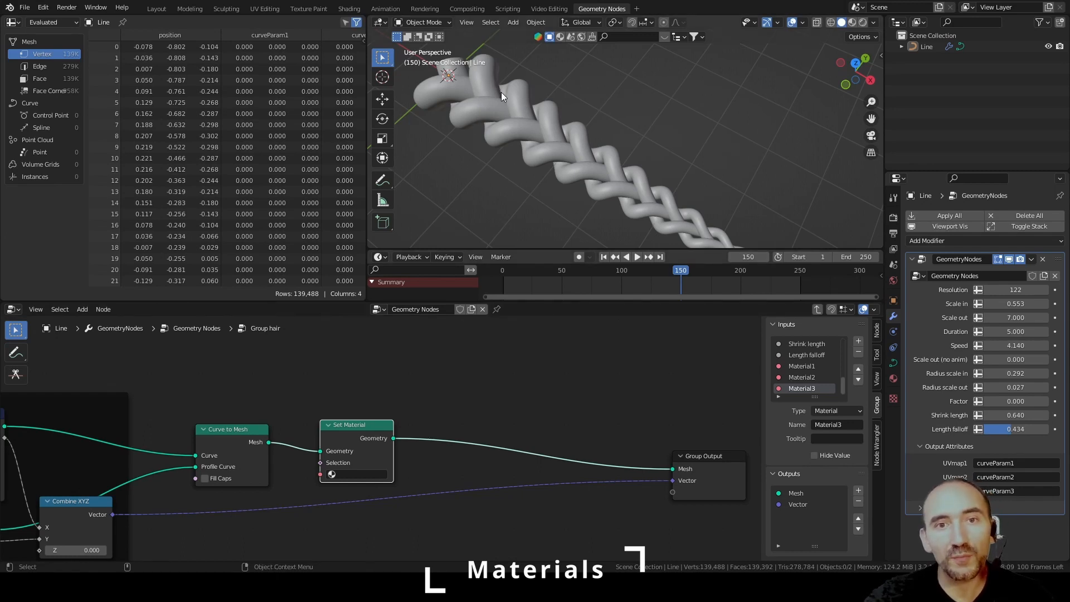
Insert a Set Material Index node between the Set Material node and Group Output.
key(F3)
text(set m)
key(Return)
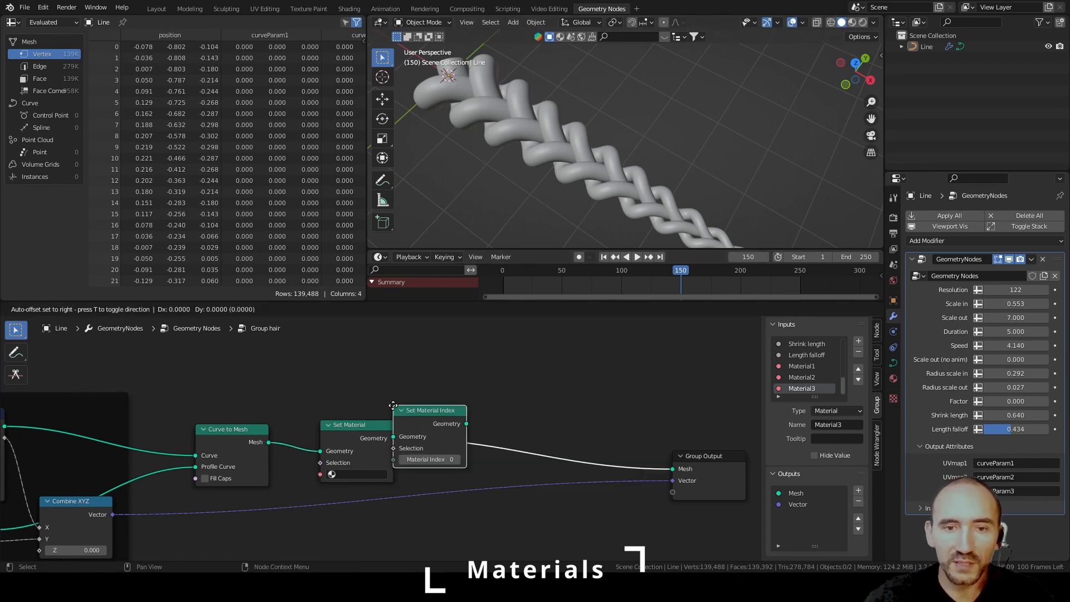
click(516, 411)
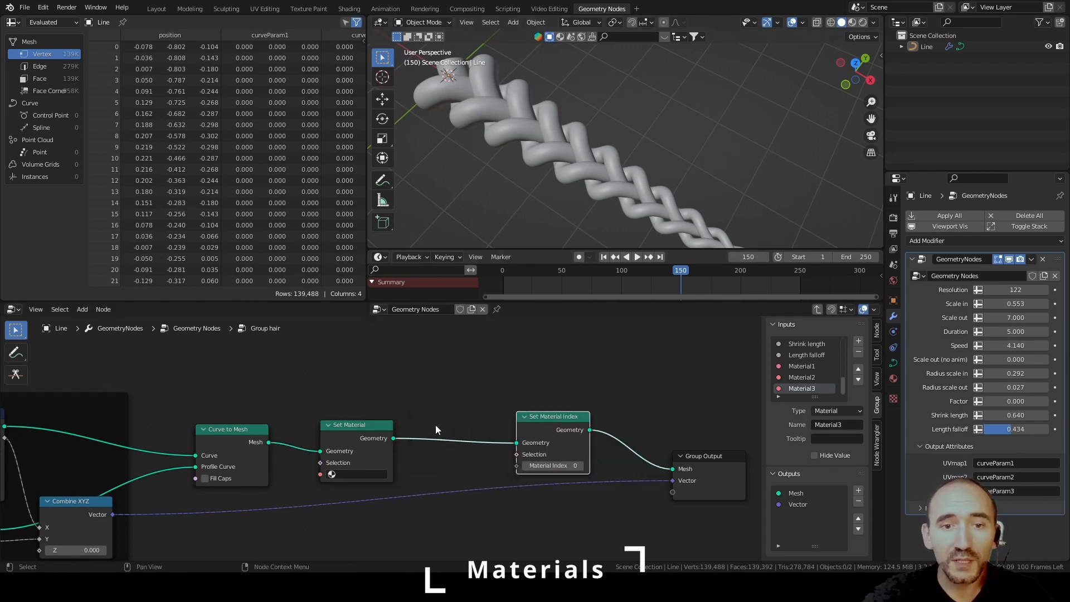
Duplicate the Set Material node twice and chain both copies before the Set Material Index node.
drag(343, 426, 322, 426)
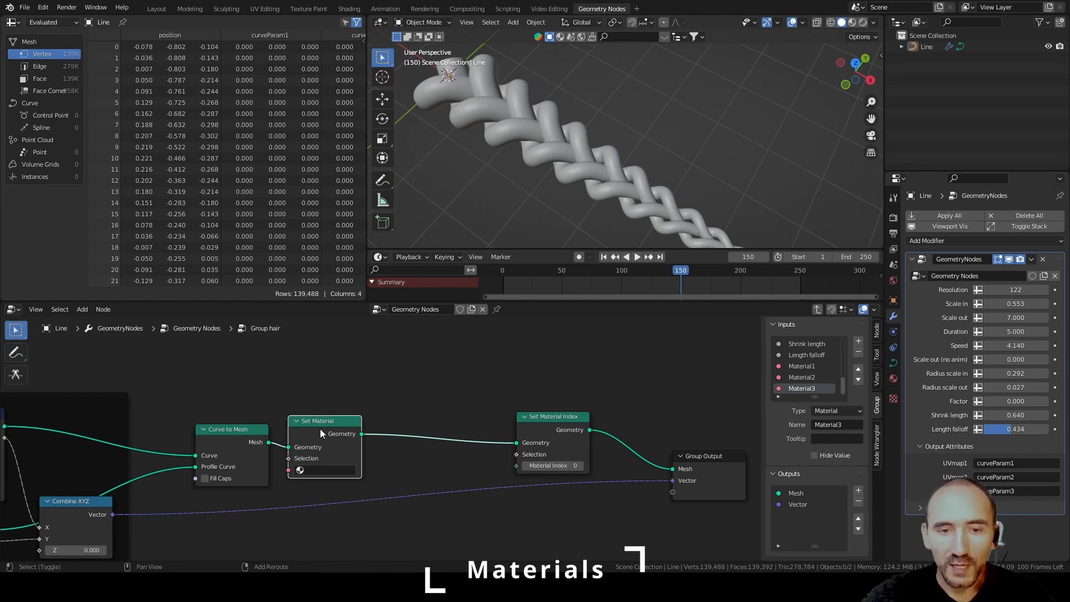
key(shift+d)
click(405, 430)
key(shift+d)
click(520, 429)
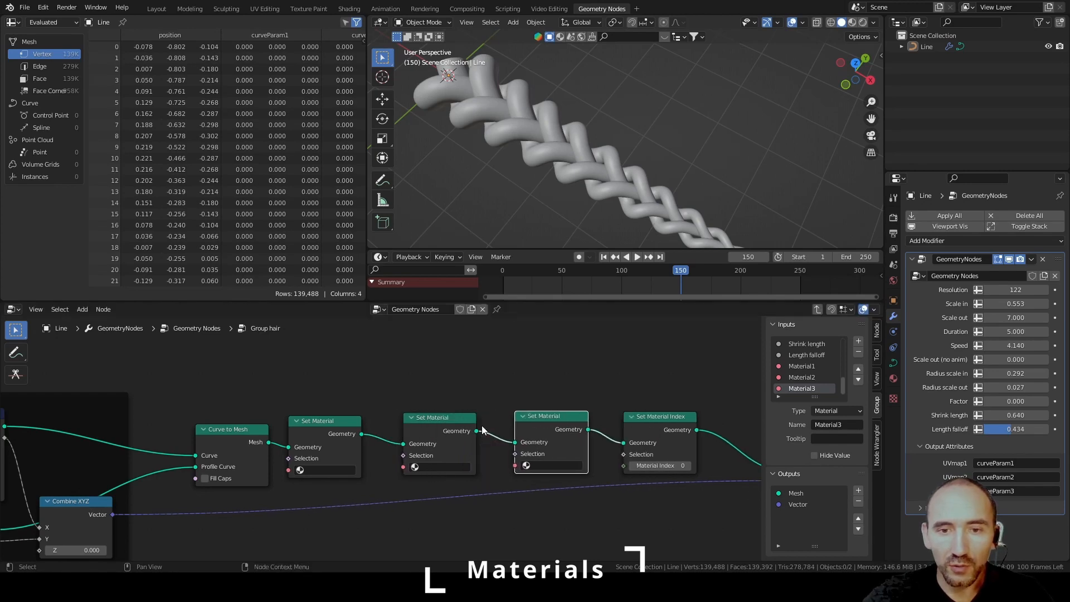
Add another Group Input node below the Curve to Mesh node.
scroll(313, 501, down, 6)
middle_drag(313, 501, 320, 448)
scroll(513, 437, down, 3)
scroll(385, 467, up, 3)
click(386, 466)
key(F3)
key(Return)
scroll(385, 466, down, 1)
click(236, 448)
middle_drag(346, 490, 320, 457)
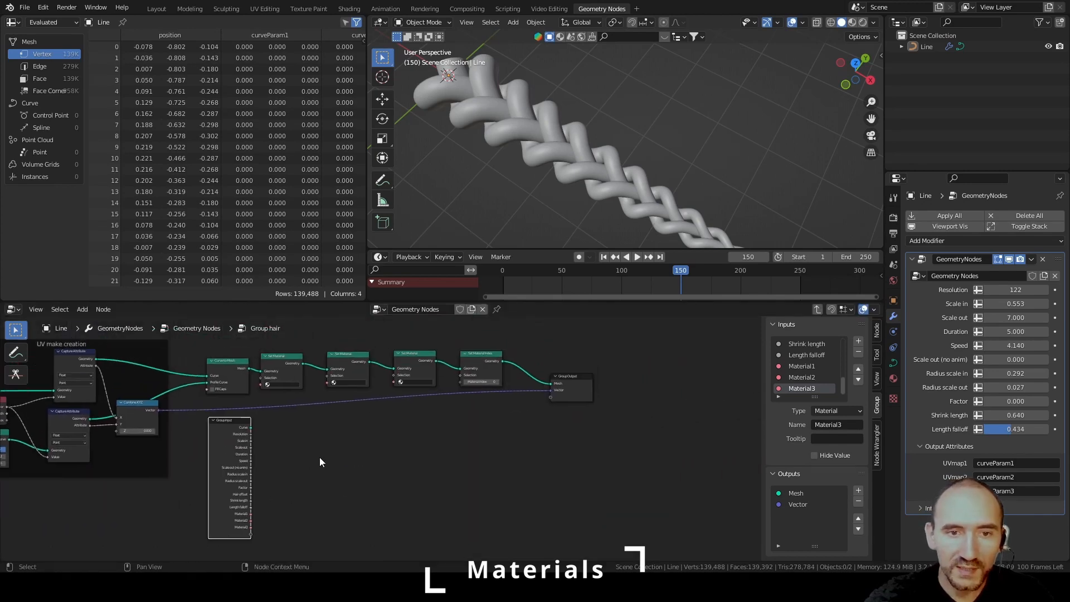
Connect Material1, Material2 and Material3 from the new Group Input to the three Set Material nodes in order.
scroll(315, 458, up, 2)
drag(229, 526, 241, 374)
drag(228, 543, 319, 377)
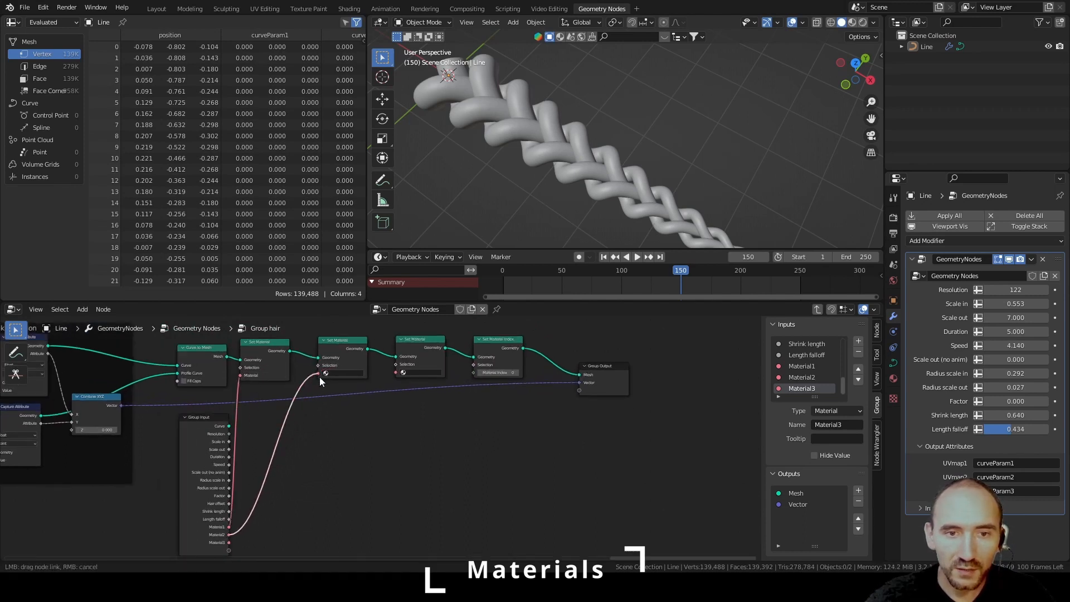
click(226, 541)
drag(253, 512, 396, 371)
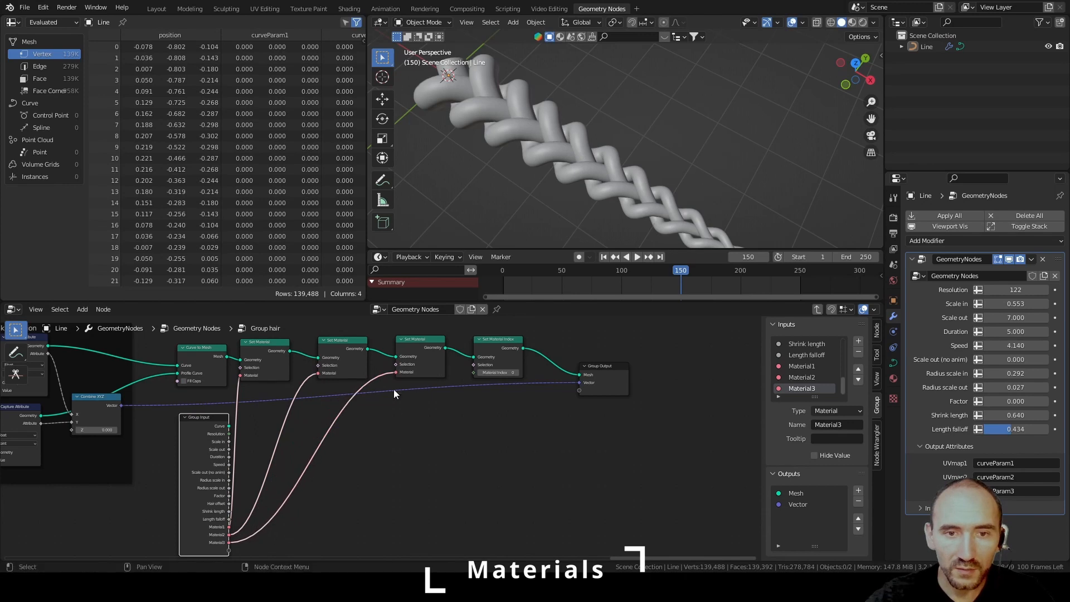
Expose the Set Material Index node's Material Index as a Group hair input, save the file, and leave the group.
drag(477, 372, 226, 509)
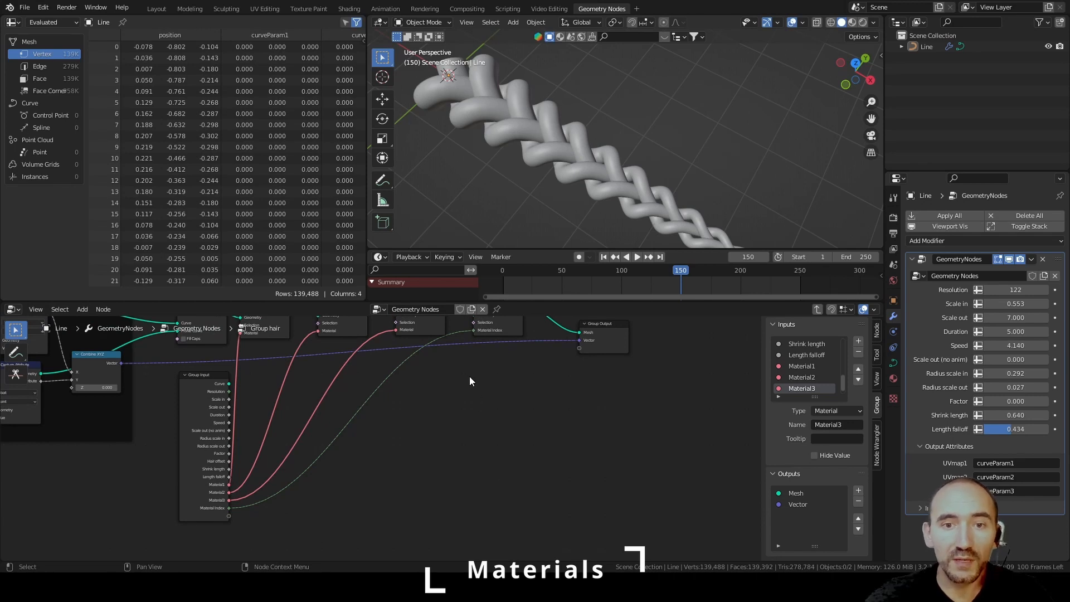
middle_drag(469, 377, 486, 447)
key(ctrl+s)
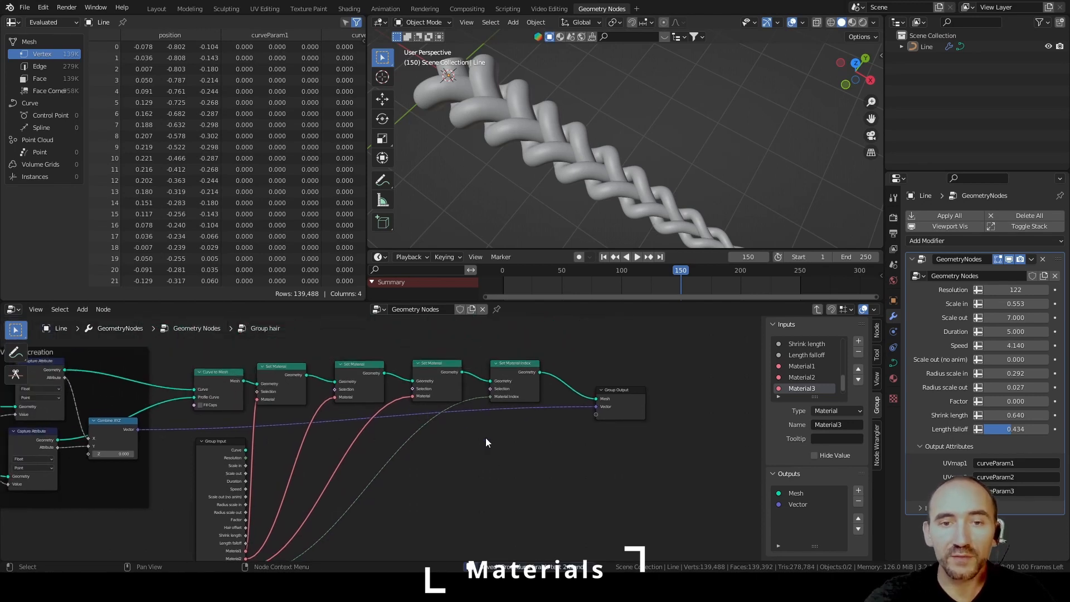
middle_drag(444, 463, 504, 413)
key(Tab)
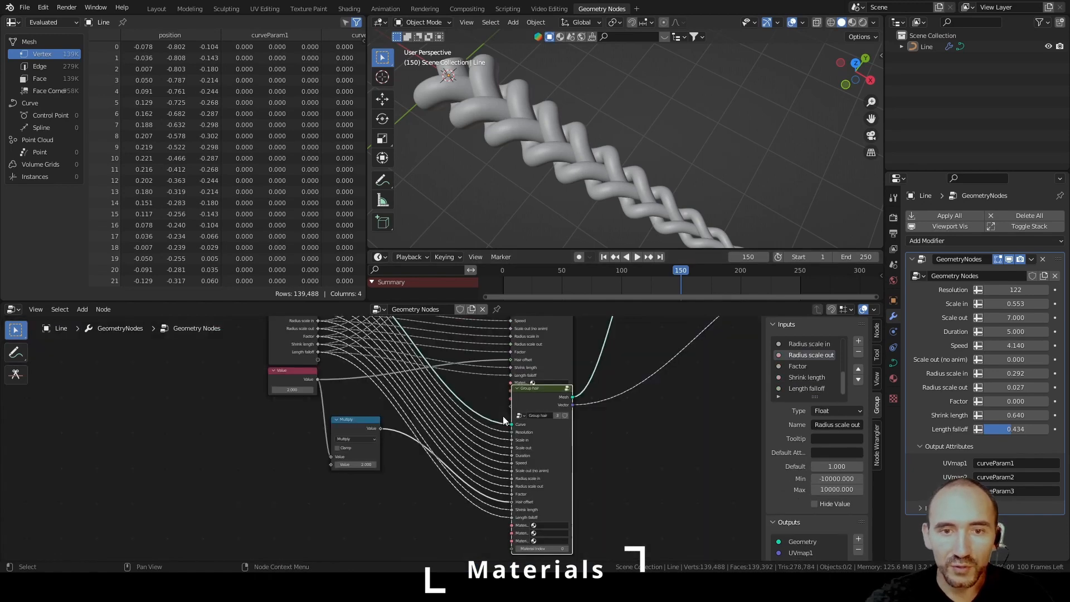
Move the Value and Multiply nodes down and spread the three Group hair nodes vertically to clear their overlaps.
scroll(428, 414, down, 7)
drag(269, 424, 349, 490)
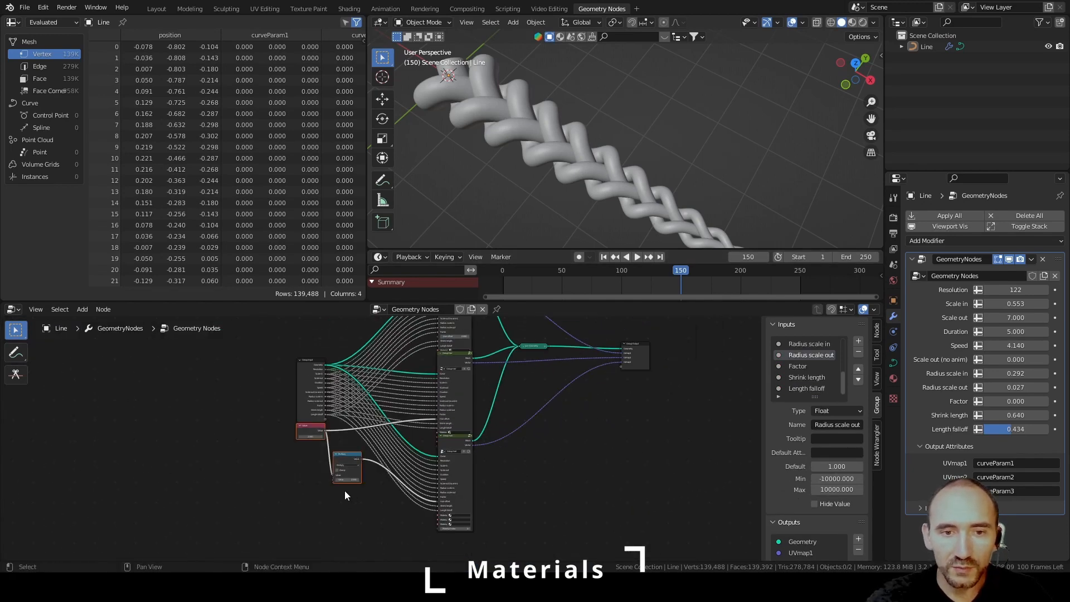
key(g)
click(349, 517)
scroll(366, 470, up, 2)
middle_drag(423, 385, 373, 504)
click(481, 454)
scroll(461, 350, down, 1)
drag(461, 350, 460, 383)
drag(467, 535, 467, 597)
middle_drag(404, 435, 474, 475)
Expose Material1, Material2 and Material3 of the first Group hair node as inputs of the main node tree.
scroll(473, 474, up, 3)
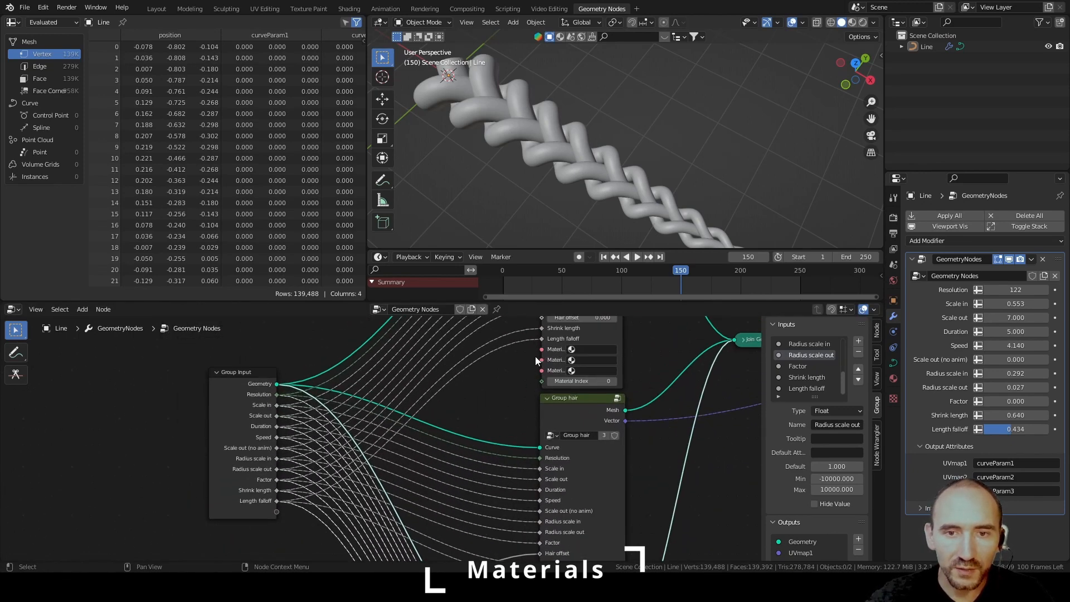
drag(541, 348, 278, 511)
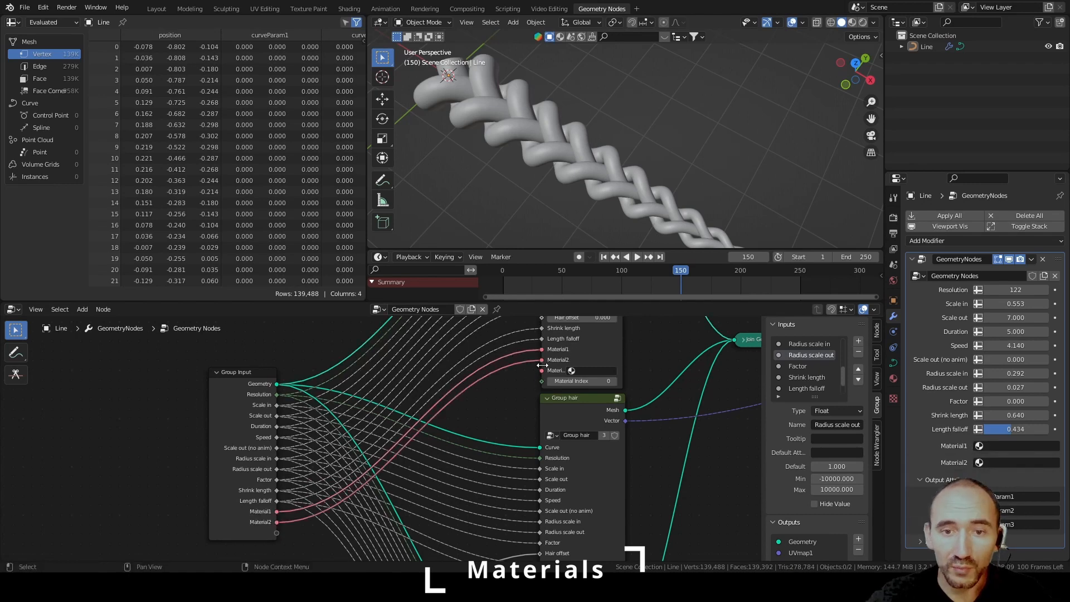
drag(542, 370, 275, 544)
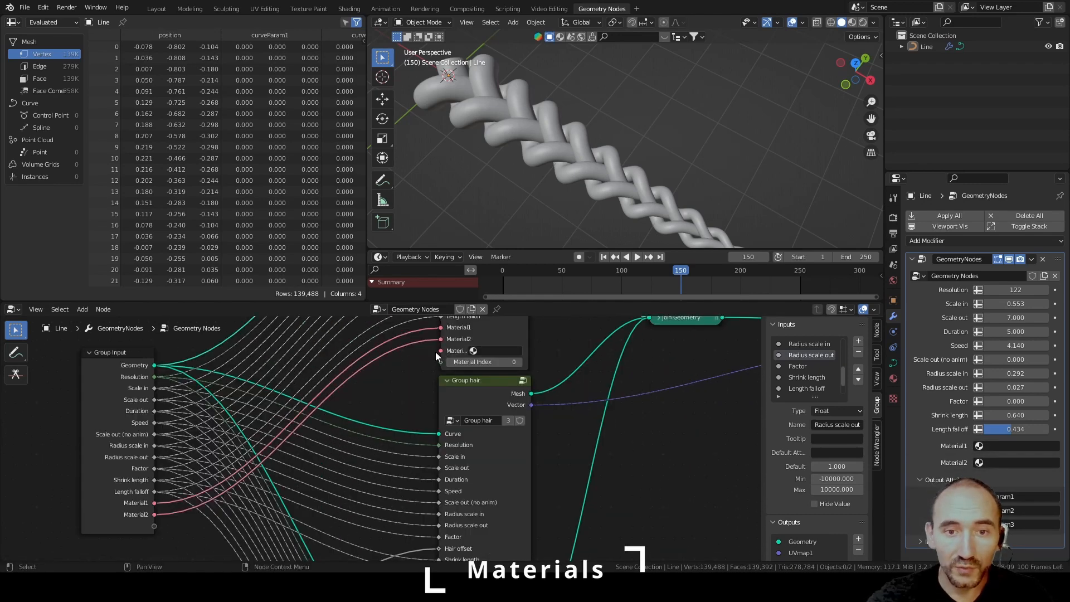
drag(440, 351, 154, 527)
Set Material Index to 1 on the second Group hair node and 2 on the third.
middle_drag(401, 377, 319, 445)
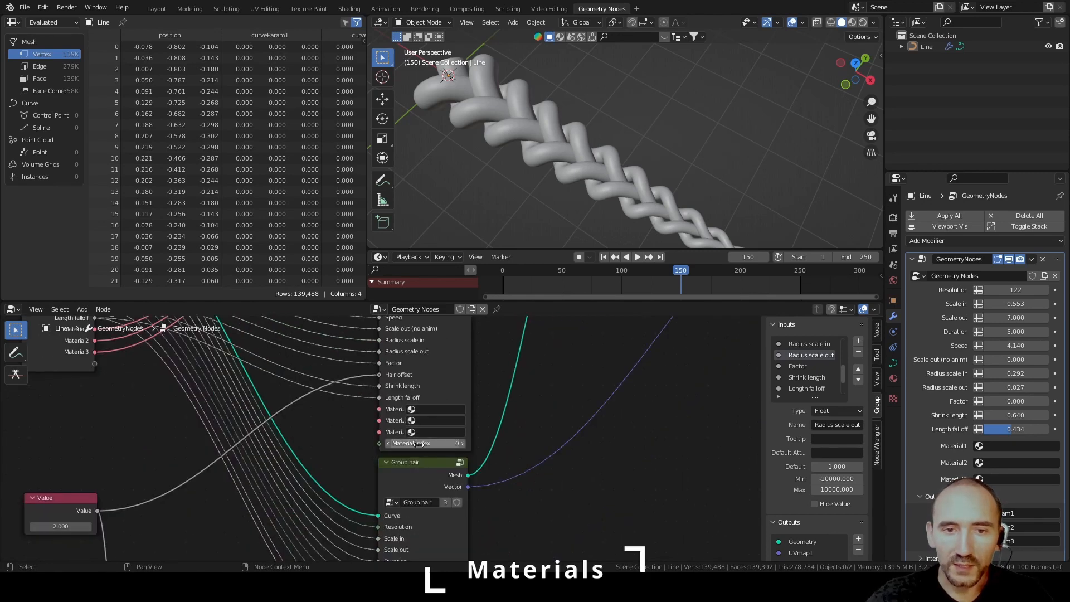
click(418, 444)
text(1)
key(Return)
middle_drag(512, 516, 491, 437)
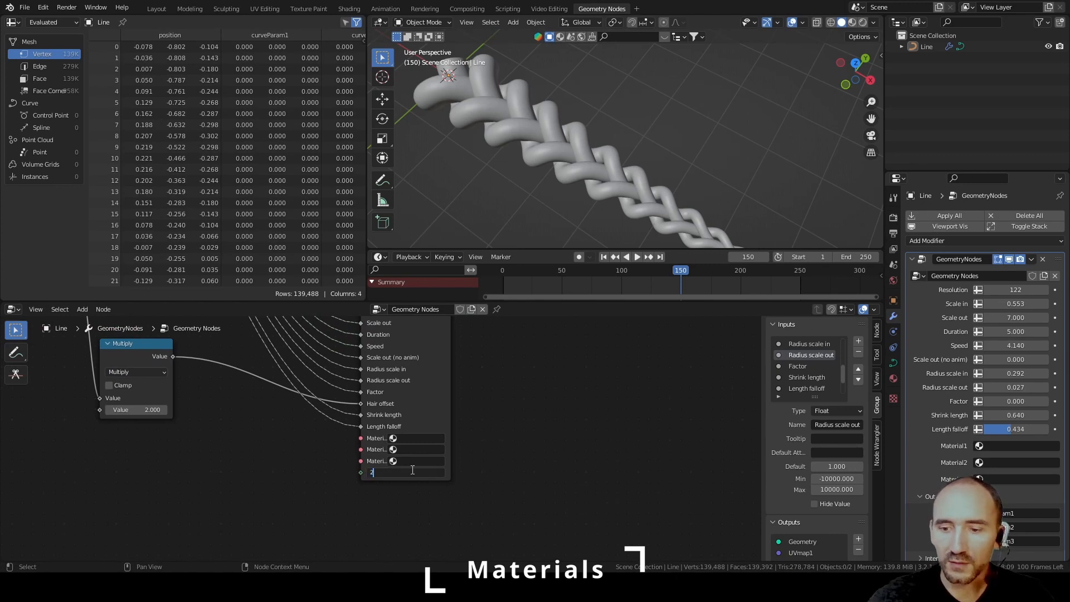
key(Return)
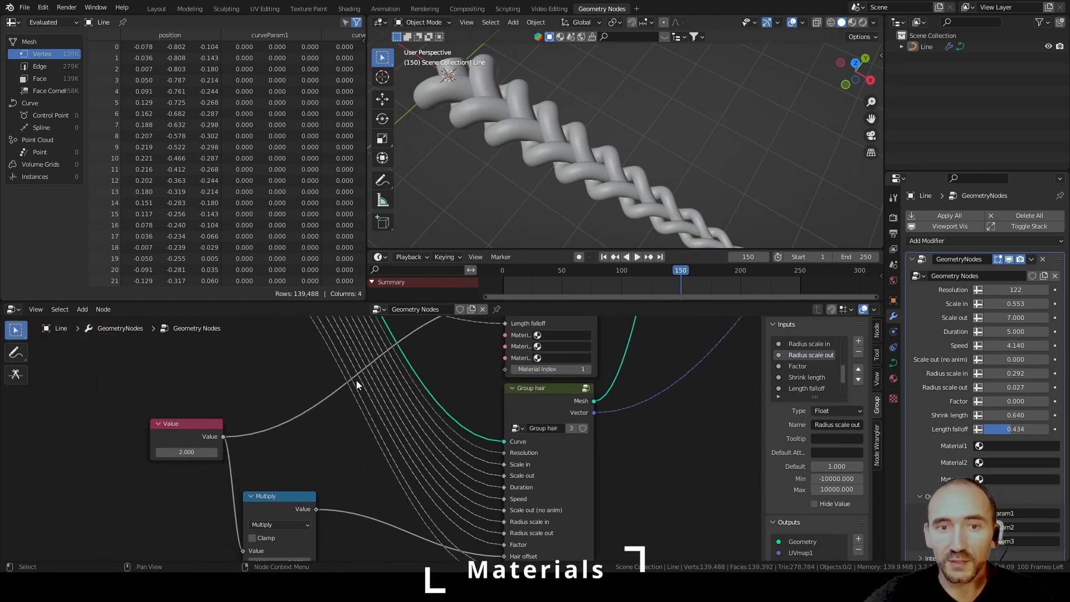
Link Material1, Material2 and Material3 from the main Group Input to the second and third Group hair nodes.
middle_drag(356, 380, 333, 478)
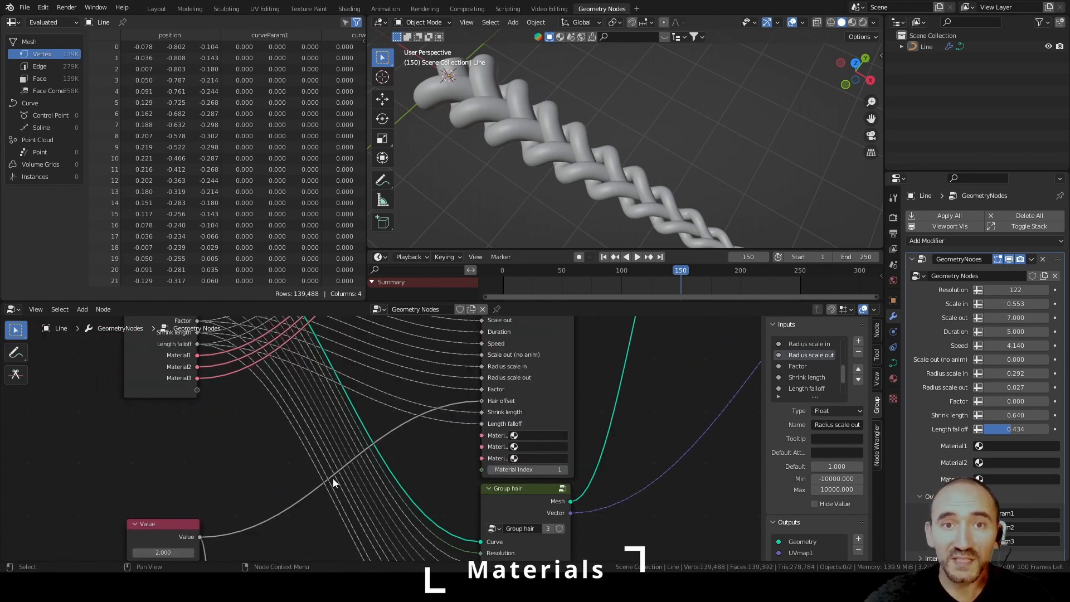
middle_drag(251, 402, 289, 463)
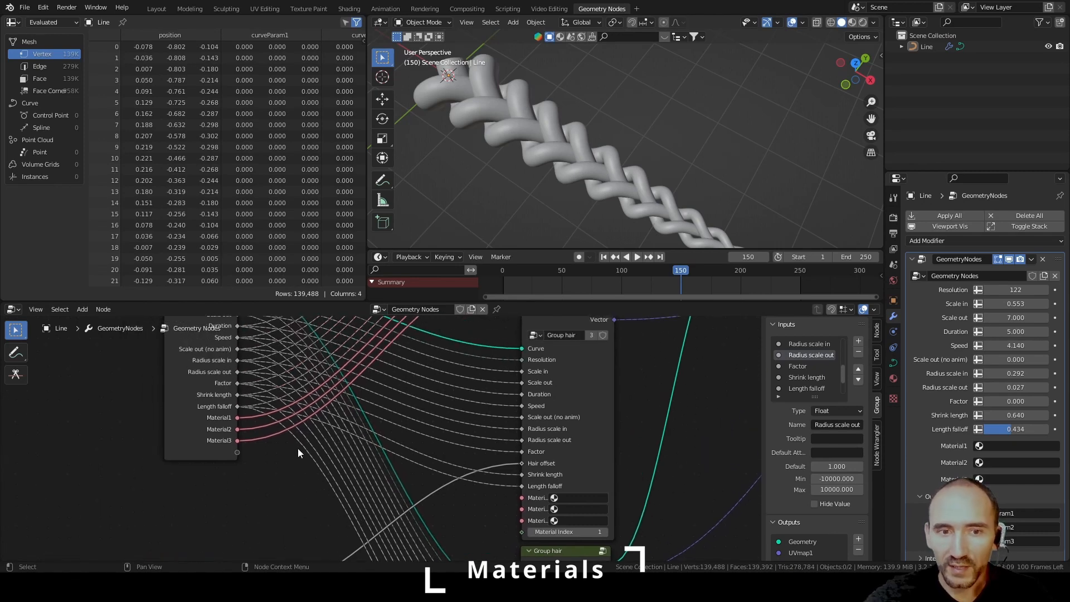
click(210, 410)
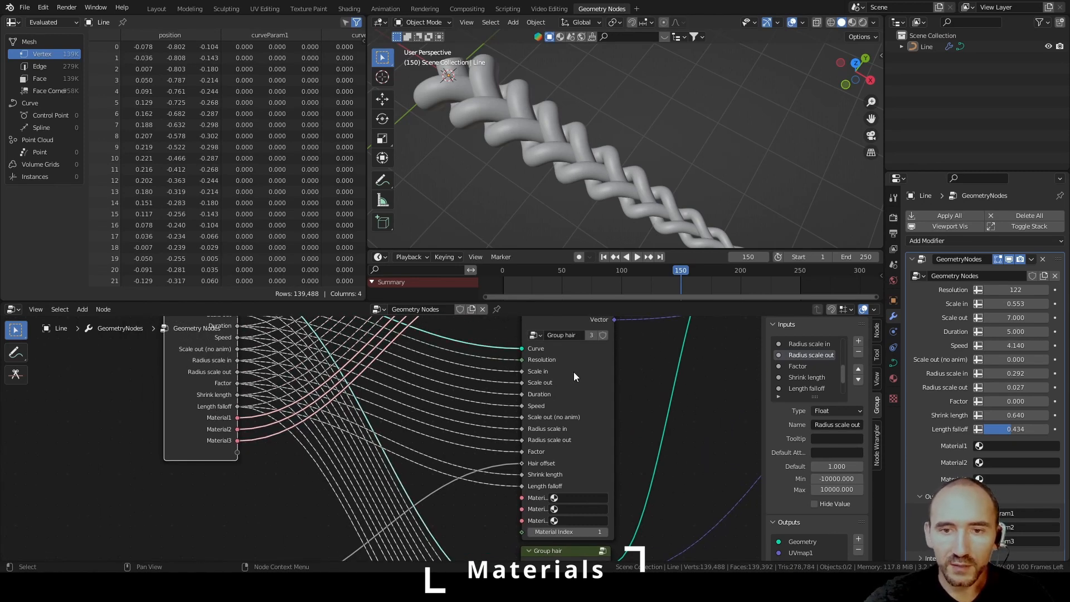
shift+click(588, 378)
key(f)
key(f)
key(f)
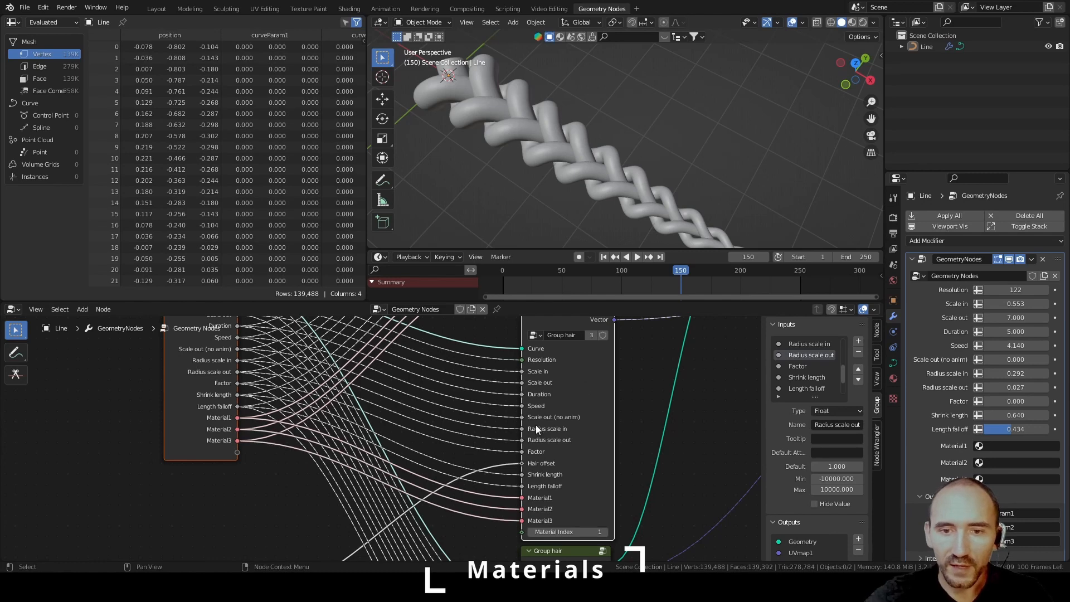
shift+scroll(536, 425, down, 5)
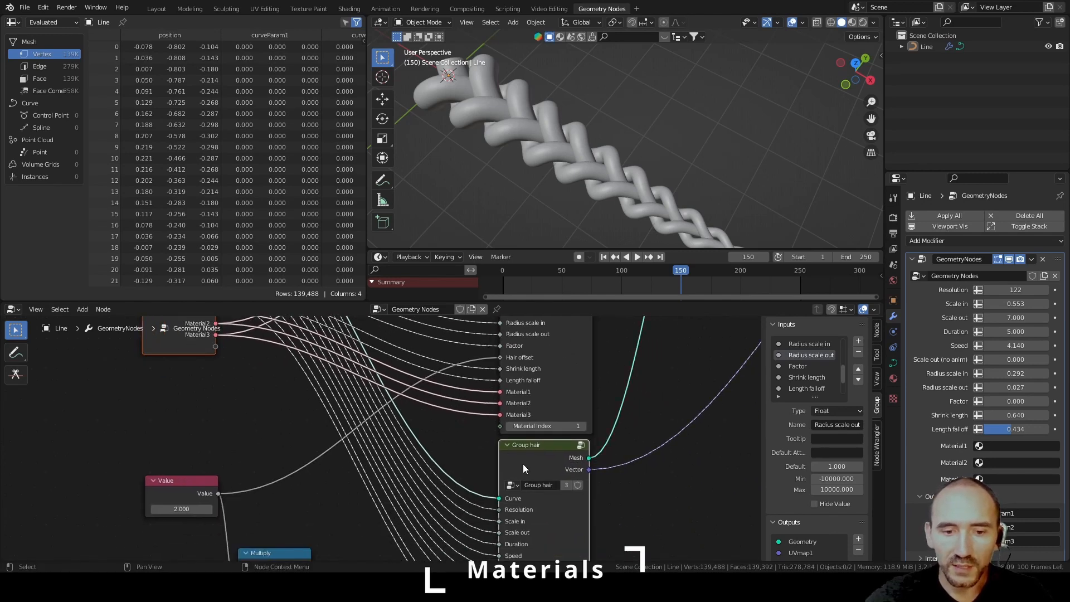
shift+scroll(490, 342, down, 8)
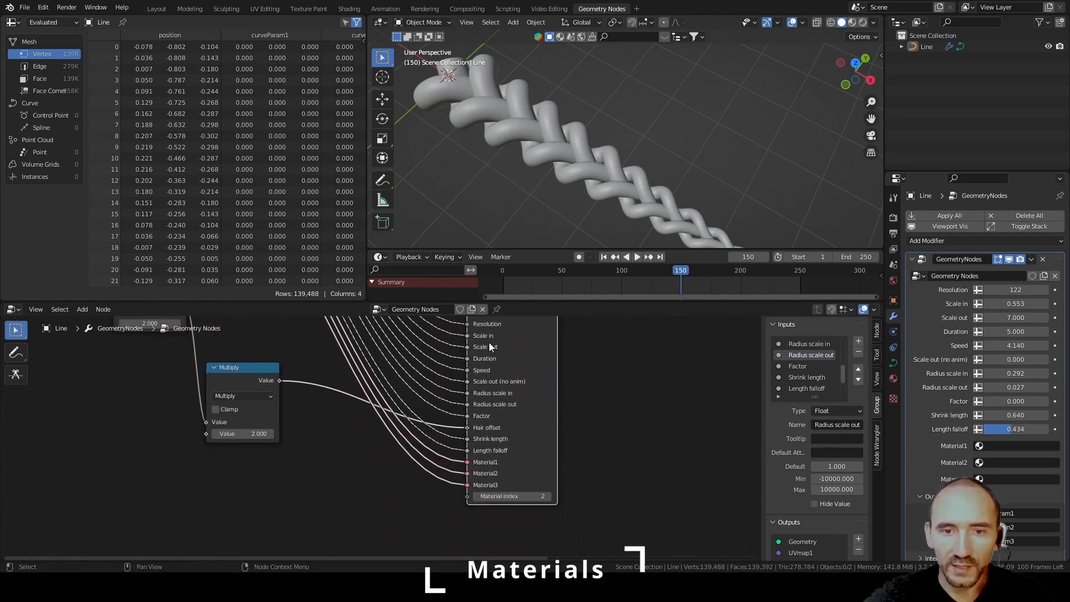
Check the material links and indices on the Group hair nodes, and open the Group hair group.
middle_drag(496, 340, 465, 430)
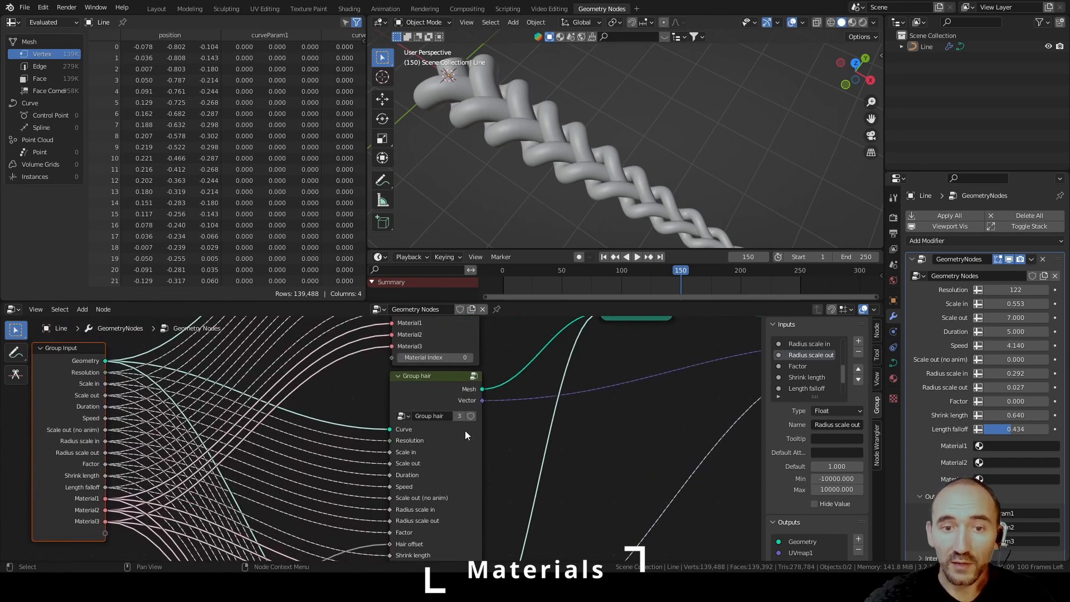
middle_drag(461, 468, 462, 389)
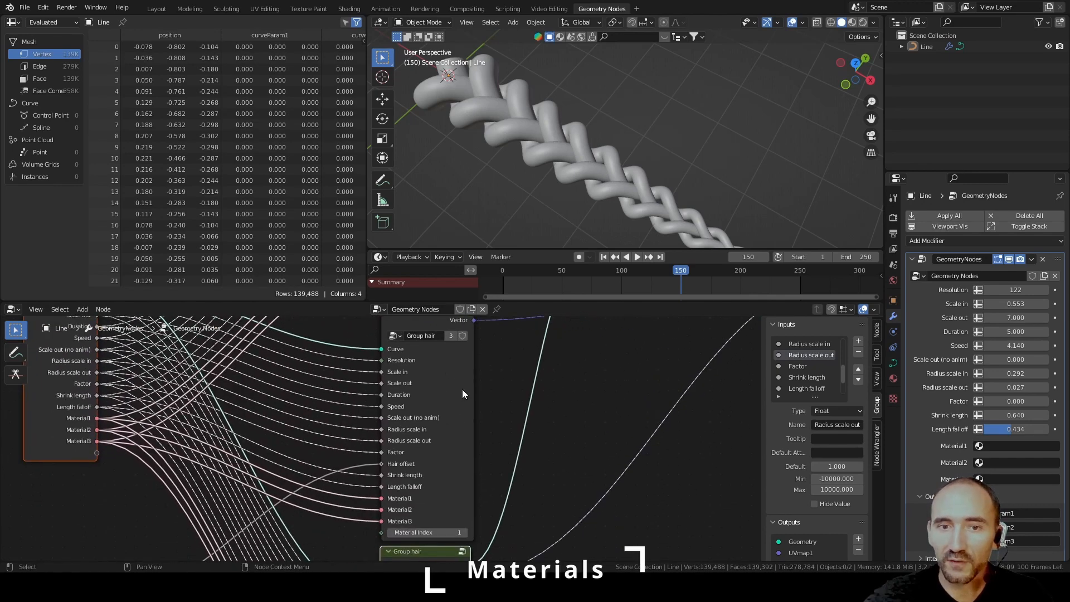
scroll(440, 388, down, 2)
key(Tab)
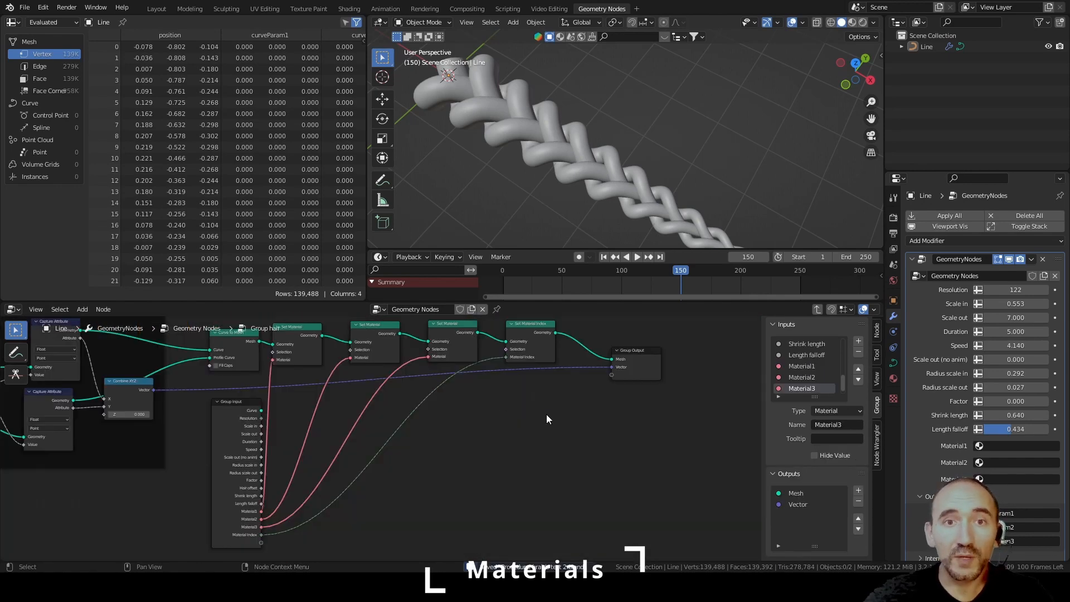
Switch to the Shading workspace and create a new material on the Line object.
click(349, 9)
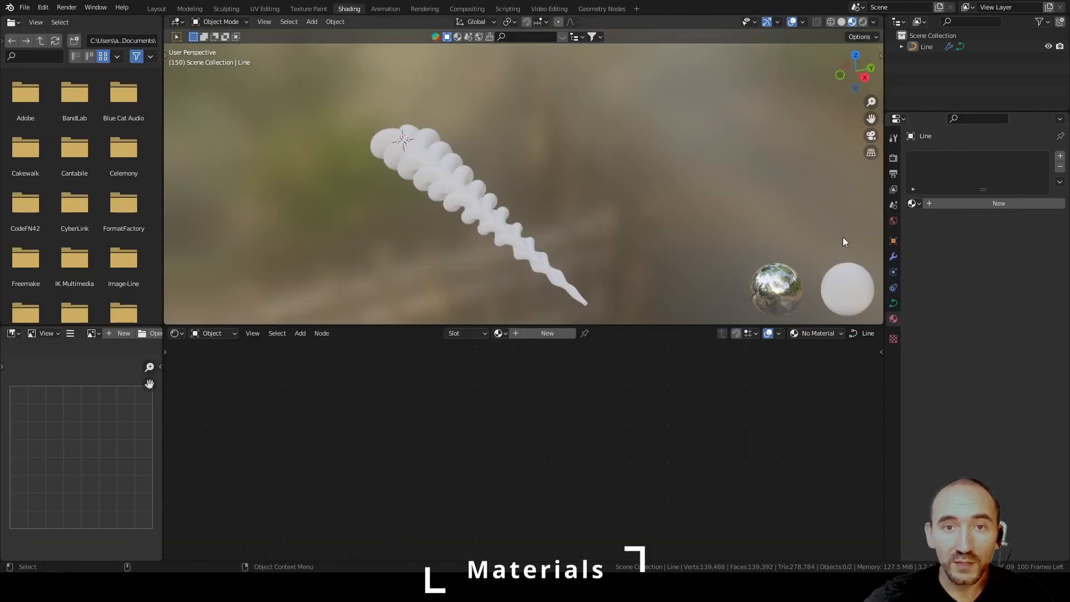
click(998, 203)
scroll(478, 219, up, 6)
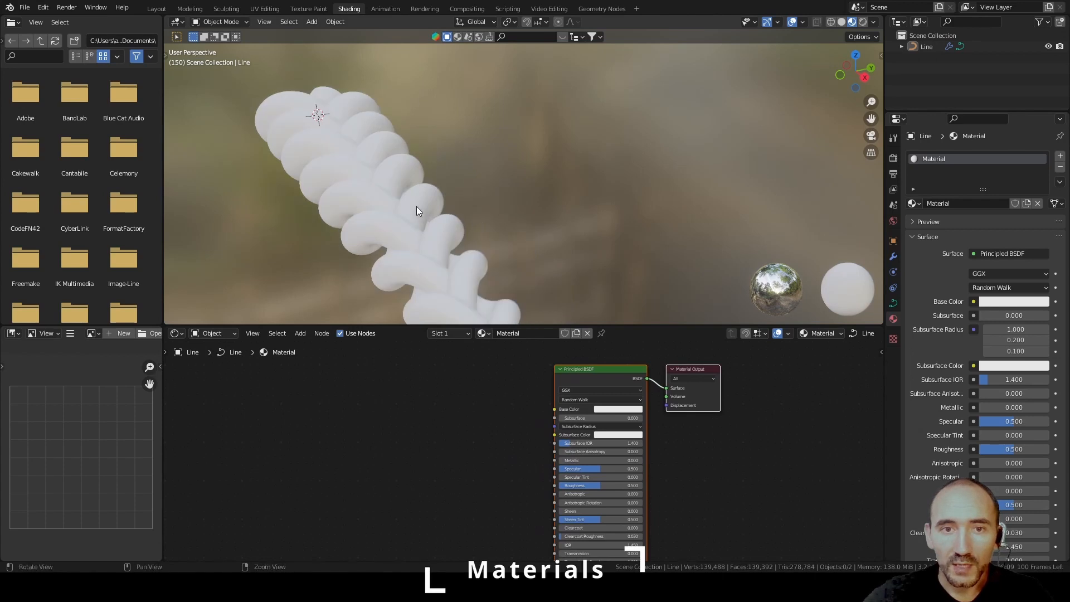
middle_drag(497, 174, 513, 193)
Add an Attribute node to the material, and space it and the Material Output away from the Principled BSDF.
key(F3)
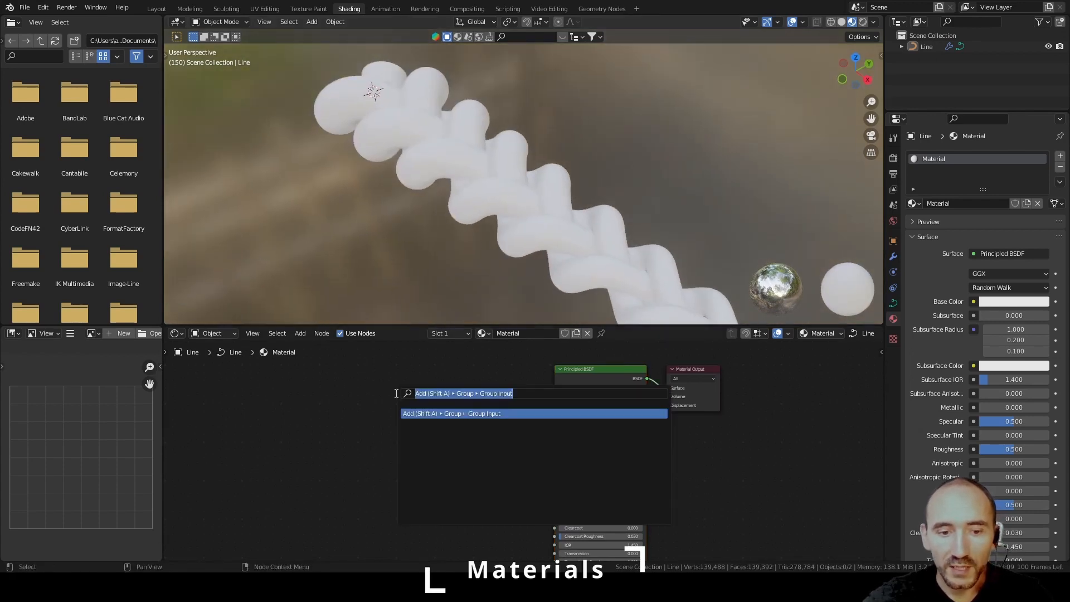
text(attr)
key(Return)
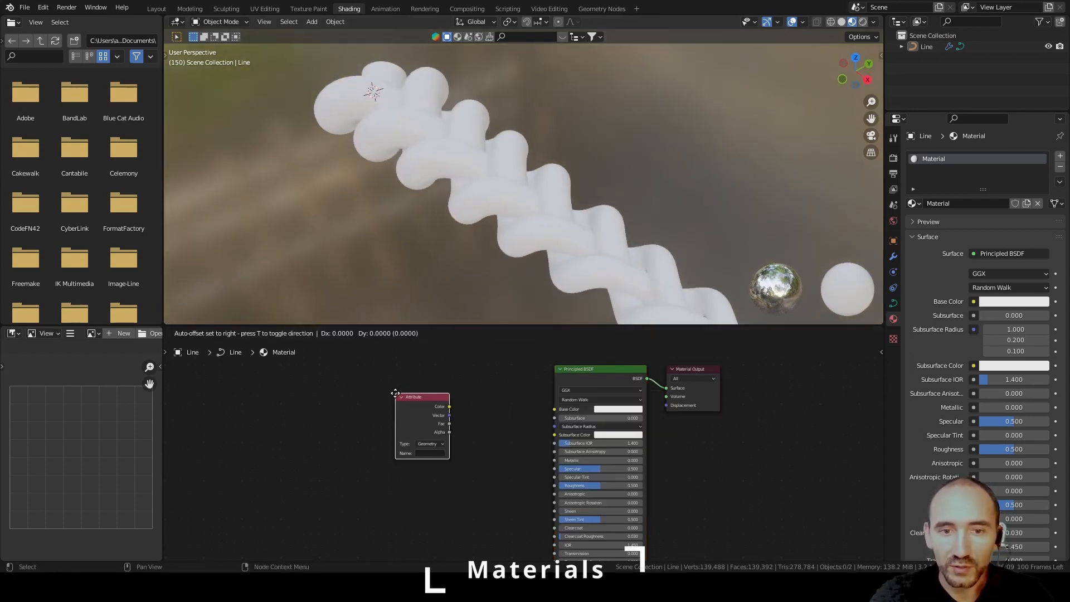
click(362, 367)
drag(382, 379, 274, 382)
drag(702, 369, 811, 372)
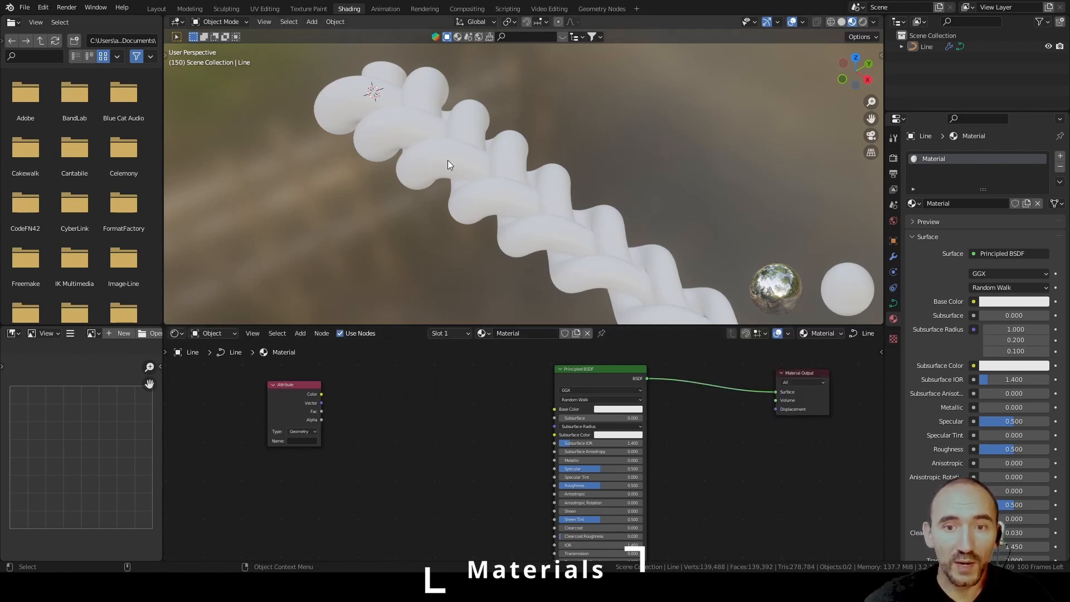
Add a Noise Texture node and link its Color output to the Principled BSDF's Base Color.
key(F3)
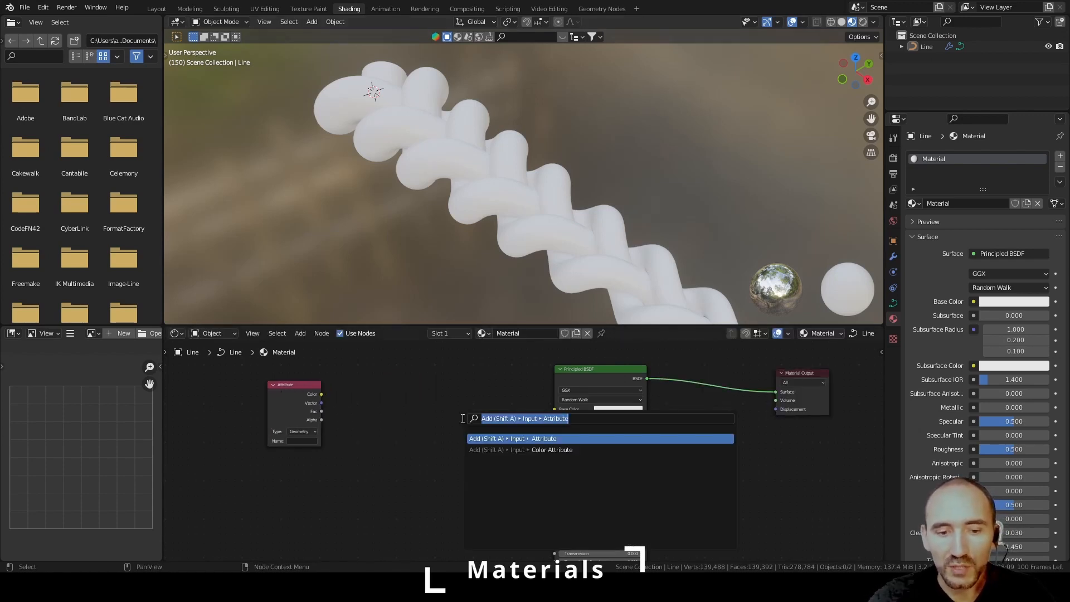
text(noise)
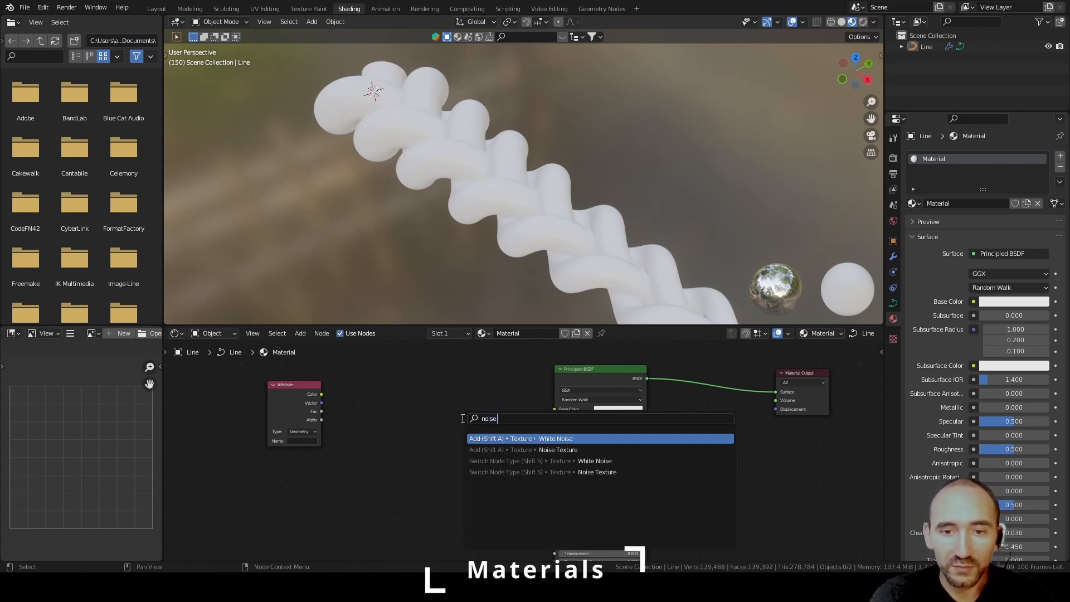
text( t)
key(Down)
key(Return)
click(451, 381)
drag(502, 402, 555, 409)
scroll(499, 434, up, 1)
click(606, 360)
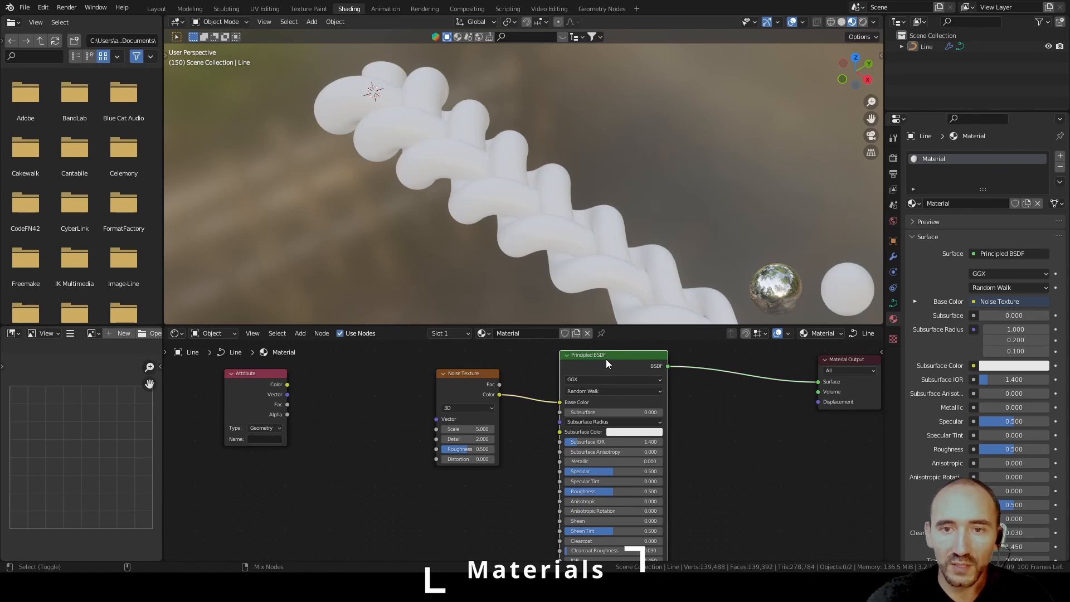
middle_drag(392, 409, 422, 444)
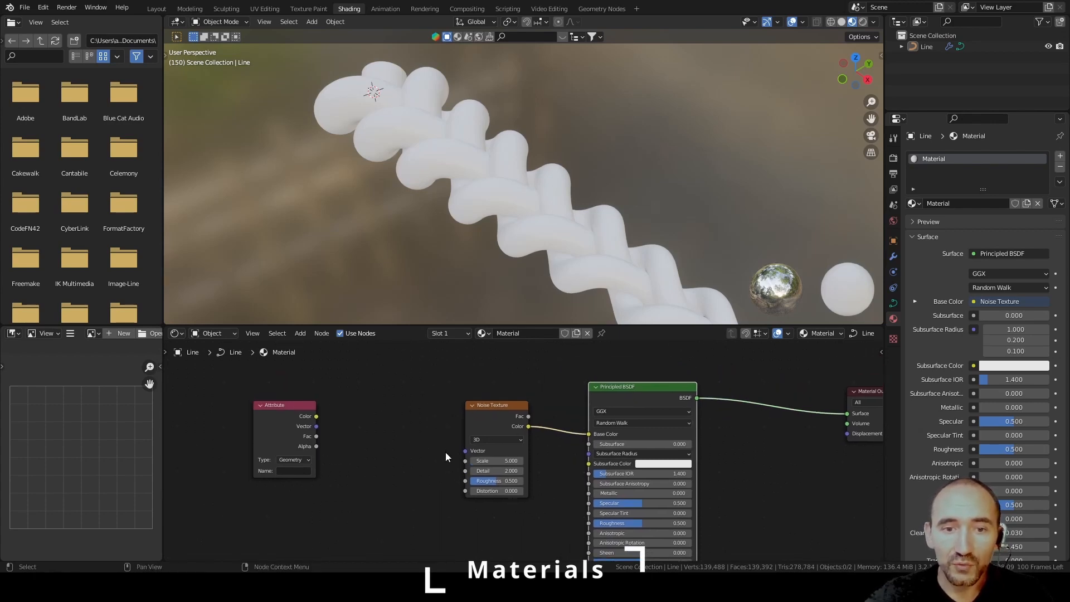
Set the Attribute node's name to curveParameter1 and widen the node.
click(295, 470)
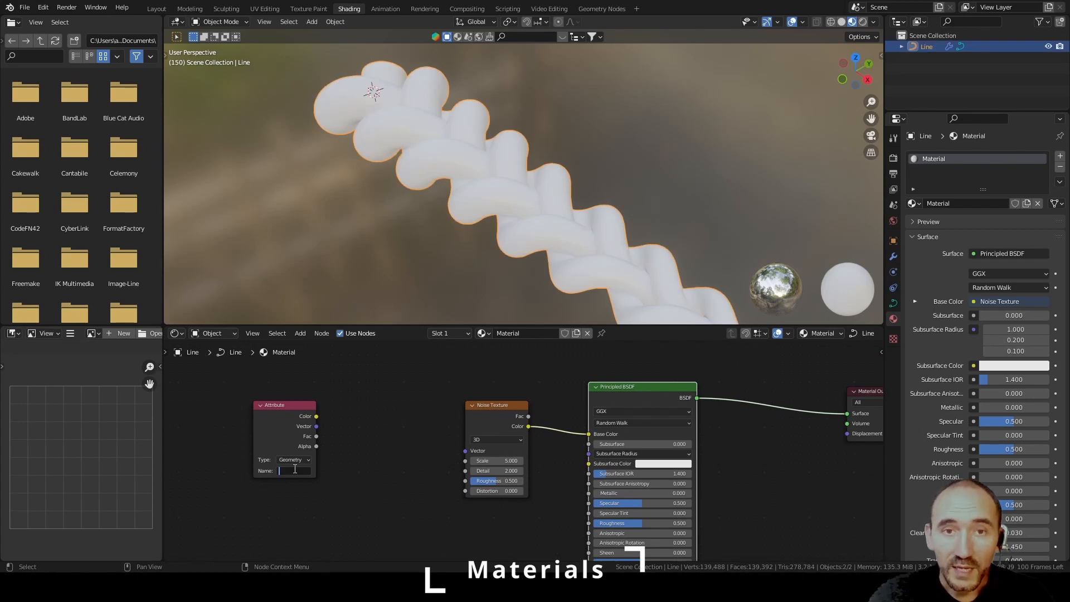
text(curvePara)
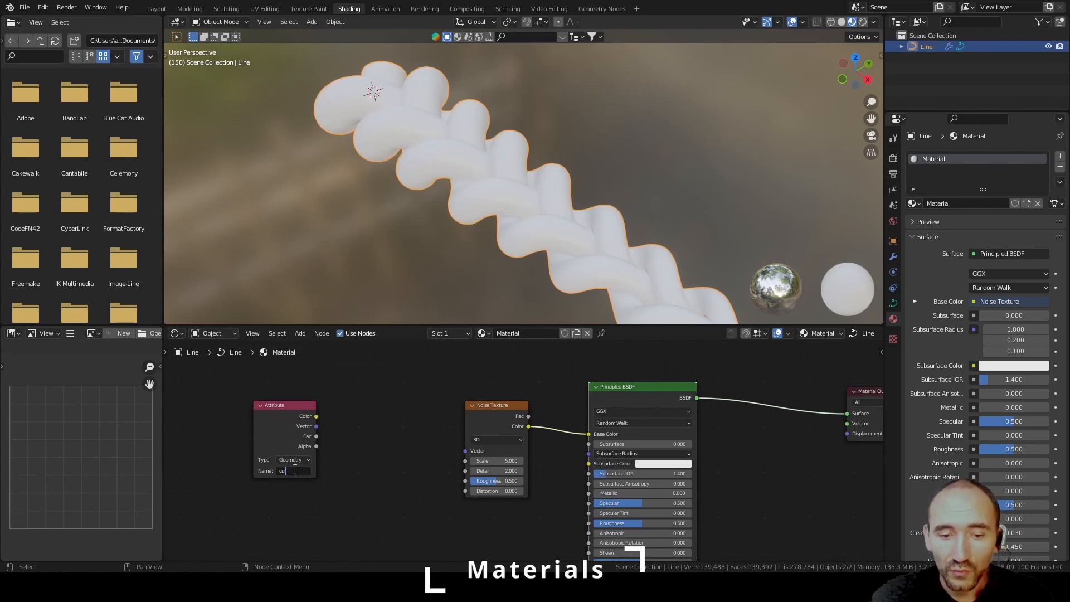
text(meter)
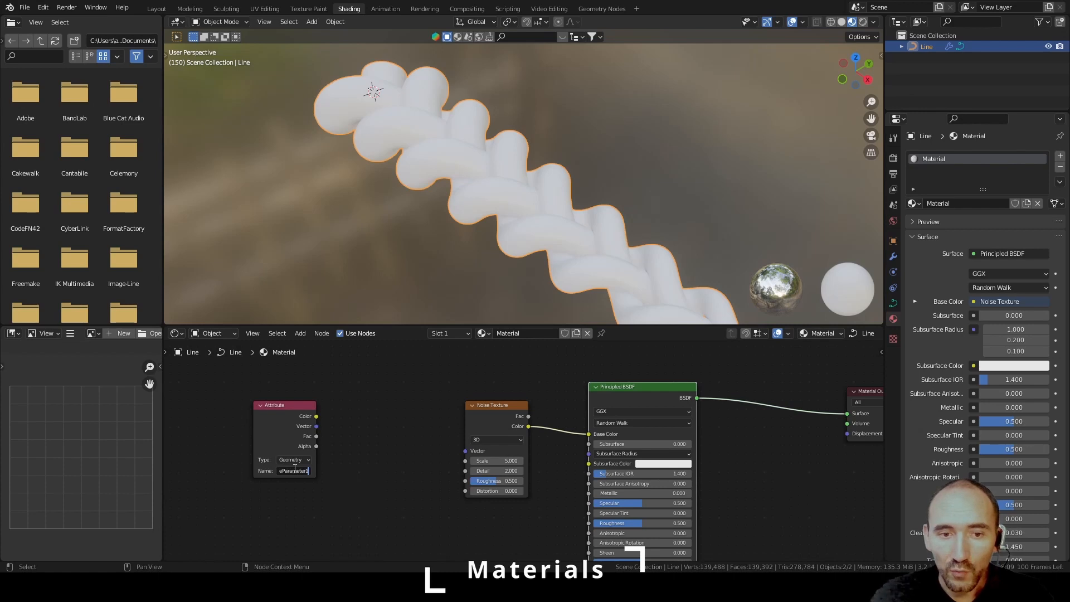
key(Return)
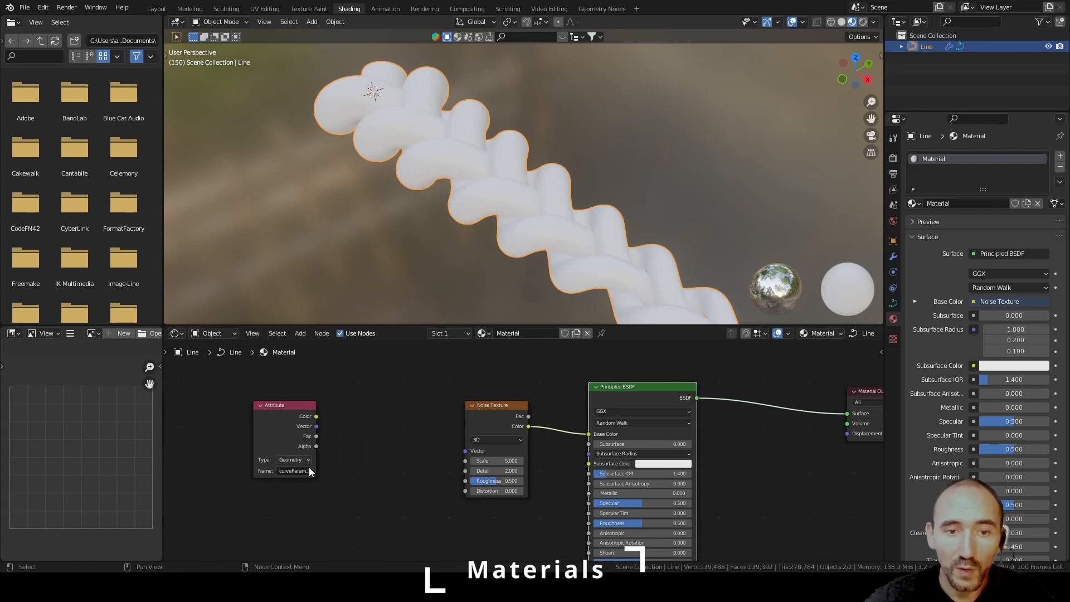
drag(316, 456, 354, 457)
Add two more material slots to the Line object and assign the existing Material to both.
click(1060, 156)
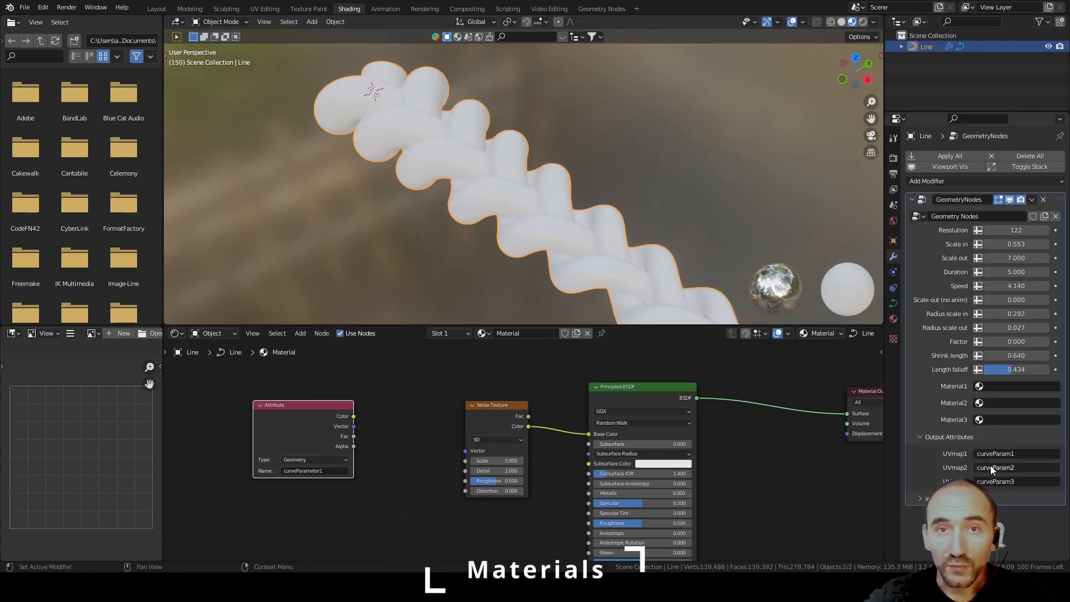
click(912, 221)
click(936, 238)
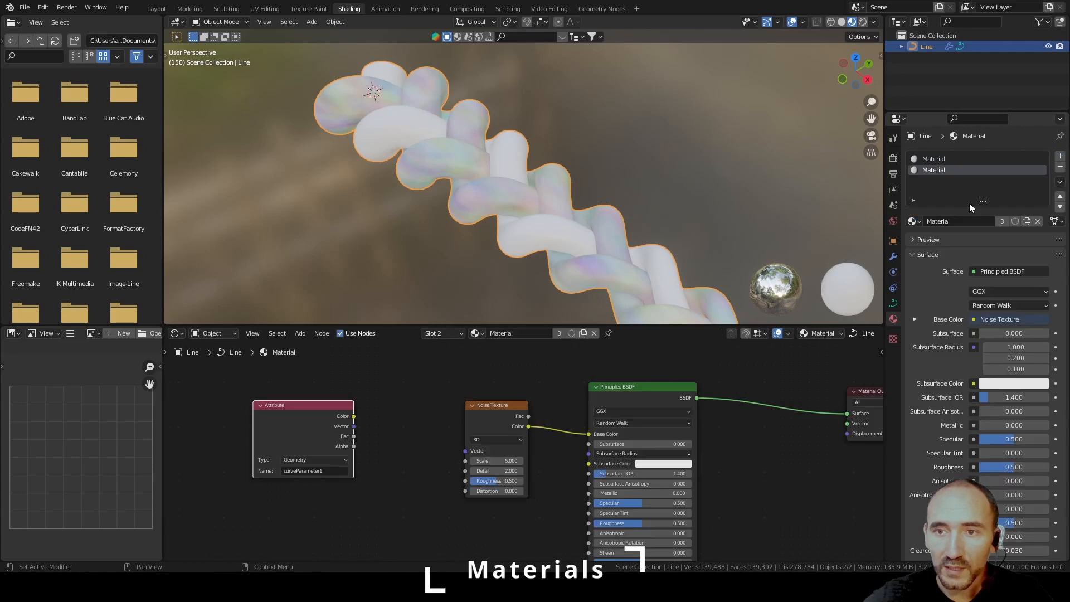
click(1060, 156)
click(912, 221)
click(937, 238)
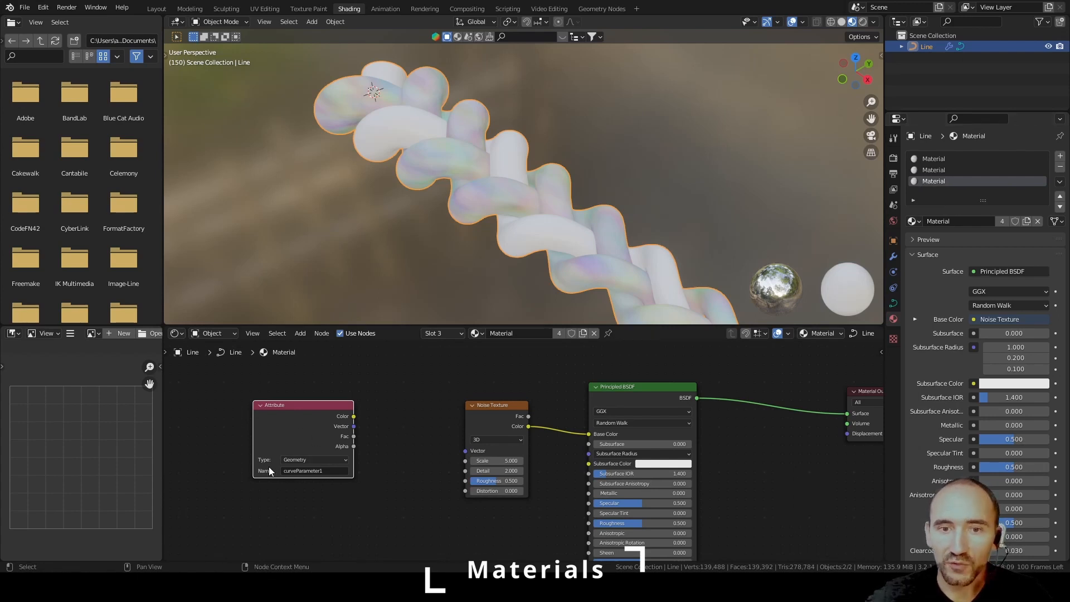
Group the Noise Texture and Principled BSDF nodes, and expose the texture's Vector as a group input.
click(429, 443)
drag(416, 386, 635, 463)
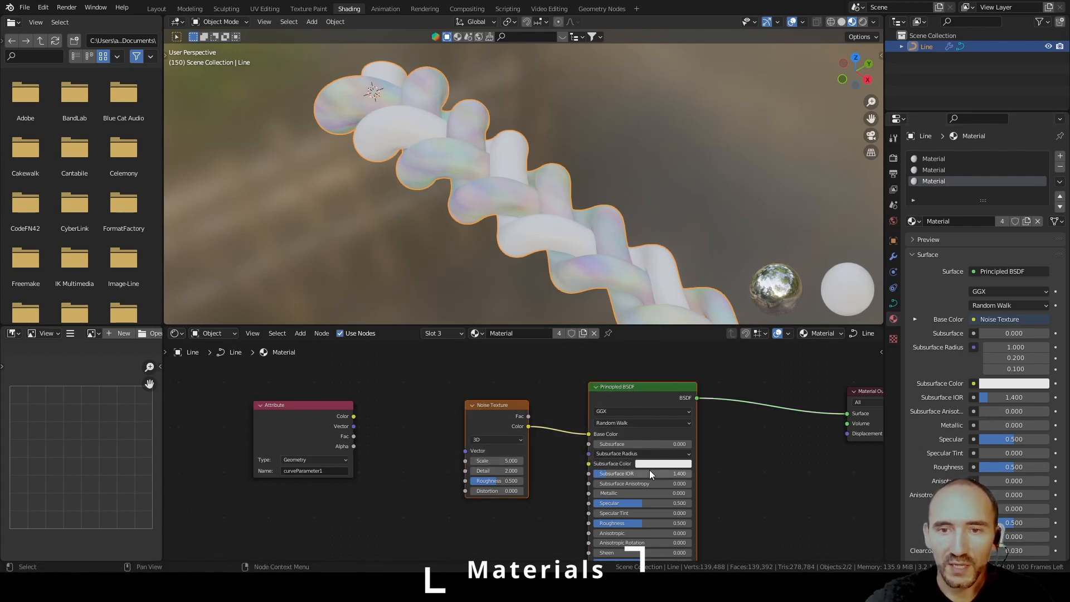
key(ctrl+g)
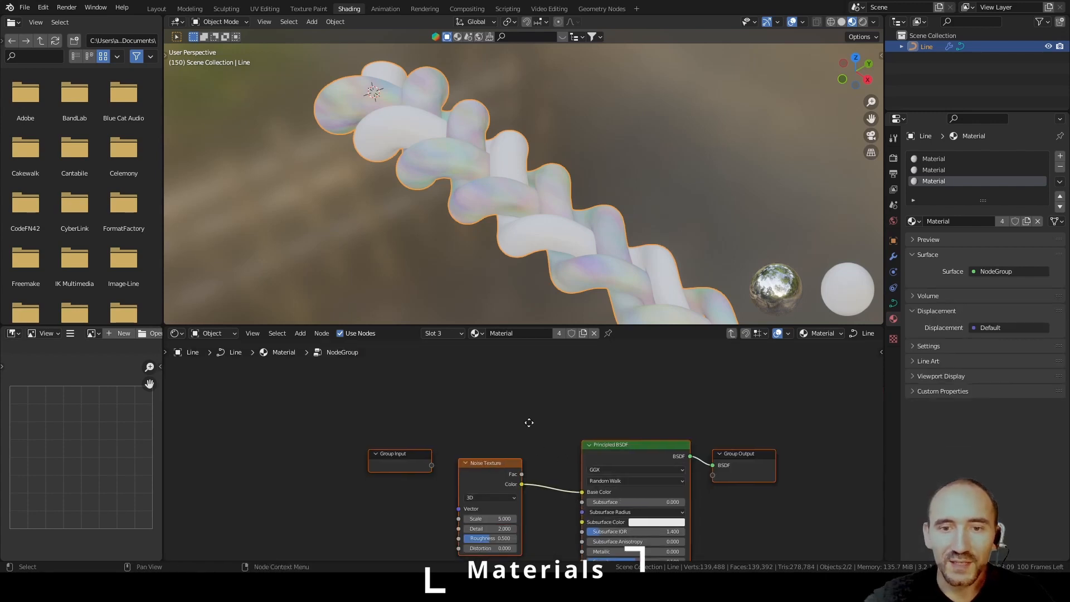
middle_drag(528, 425, 451, 402)
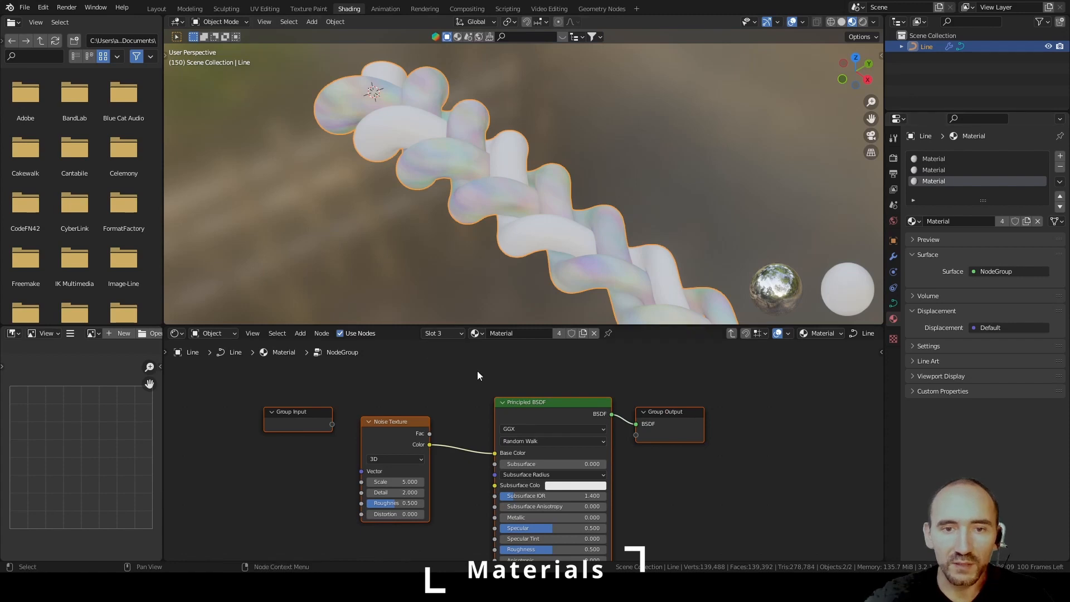
drag(331, 424, 361, 471)
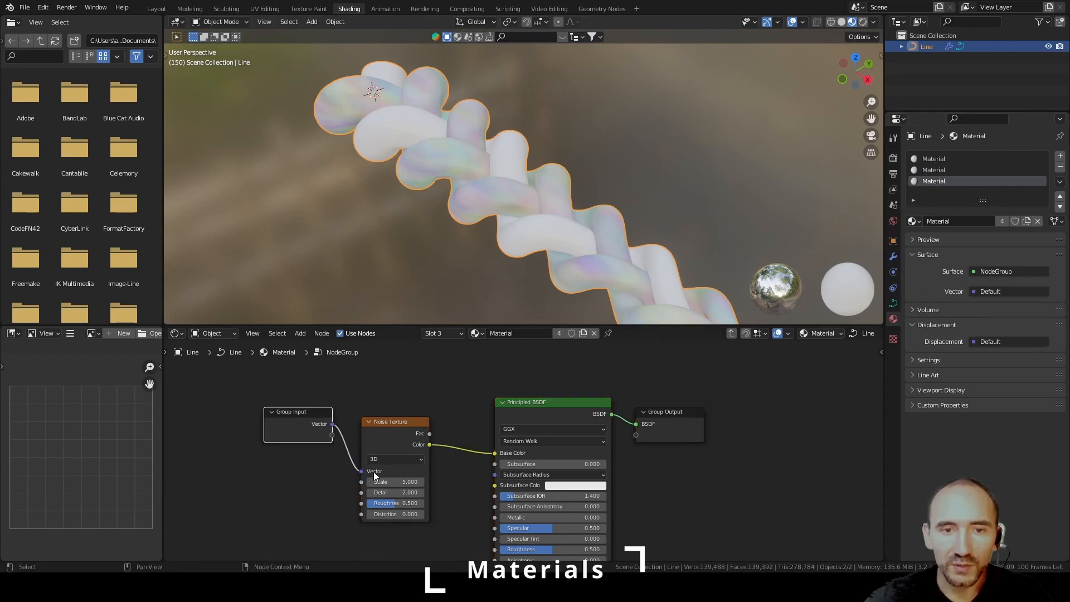
drag(393, 428, 413, 412)
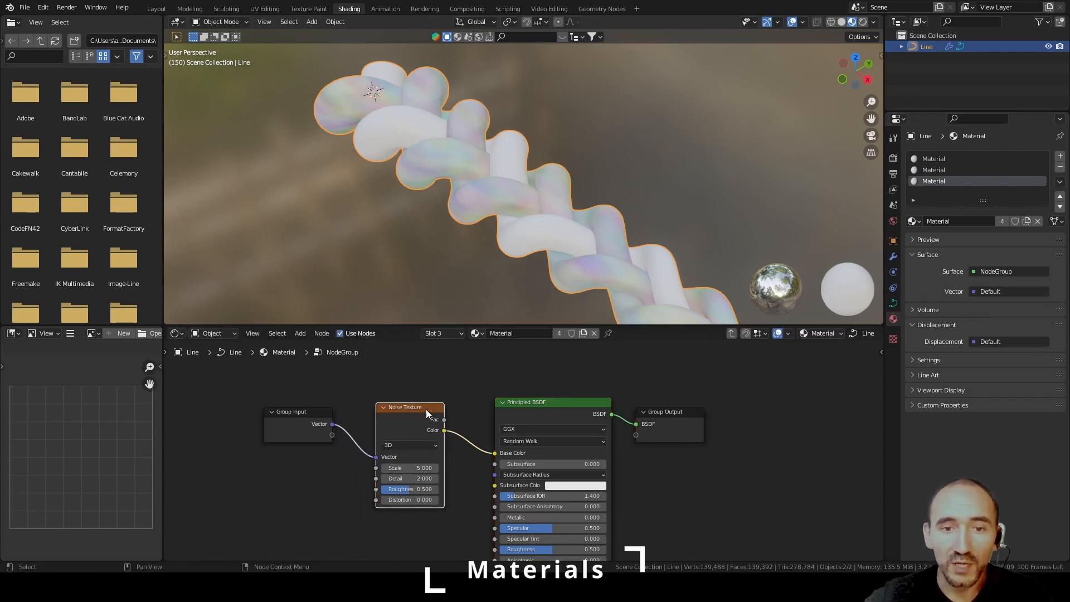
Leave the node group and rename it Common node material.
click(263, 425)
key(Tab)
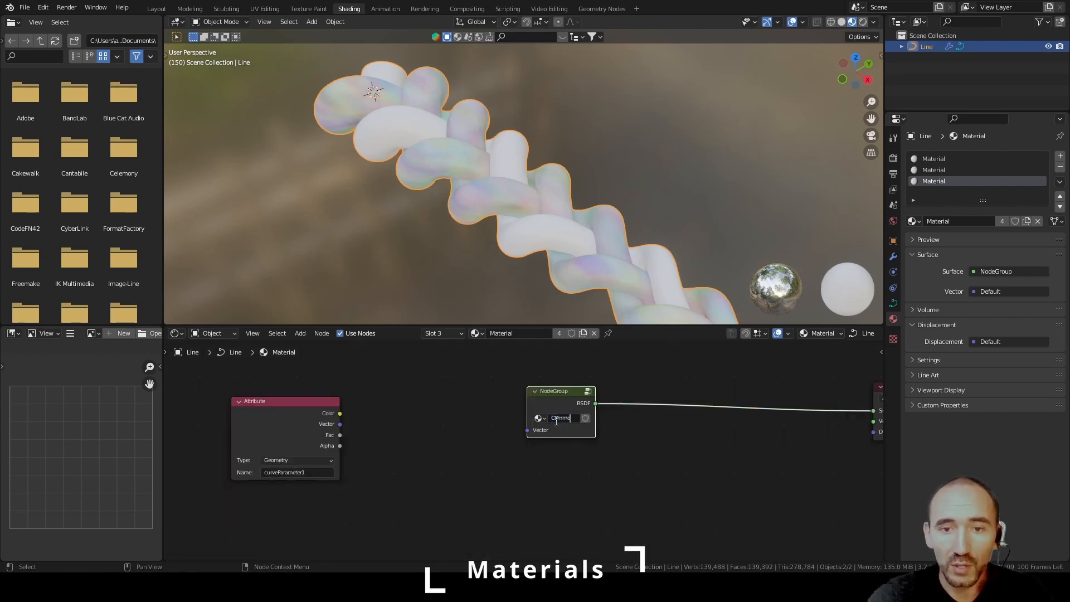
text(rial)
key(Return)
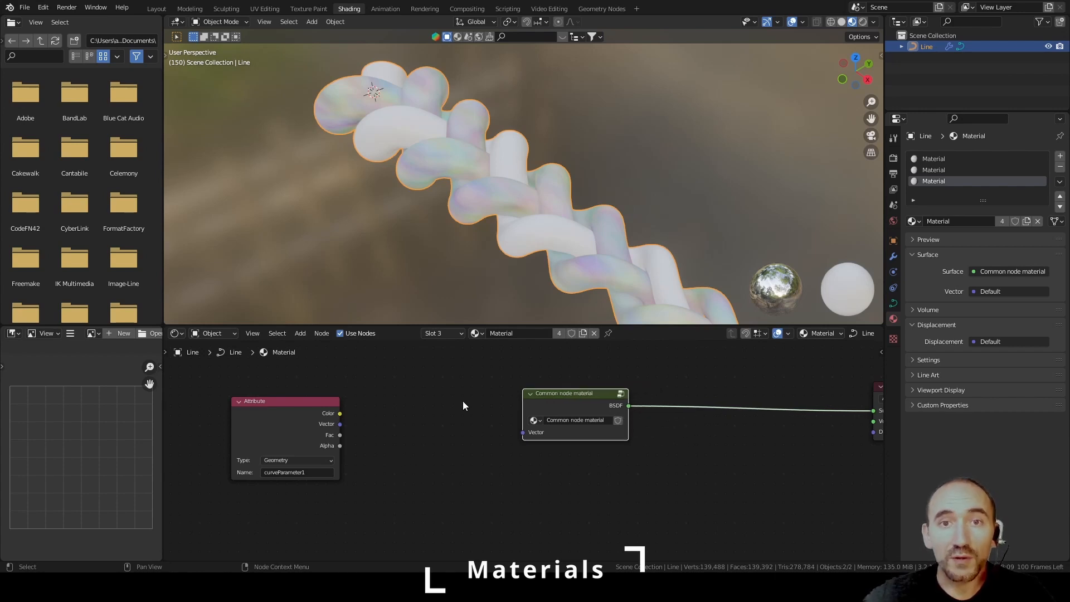
Rename the material in the first slot Material1.
click(947, 159)
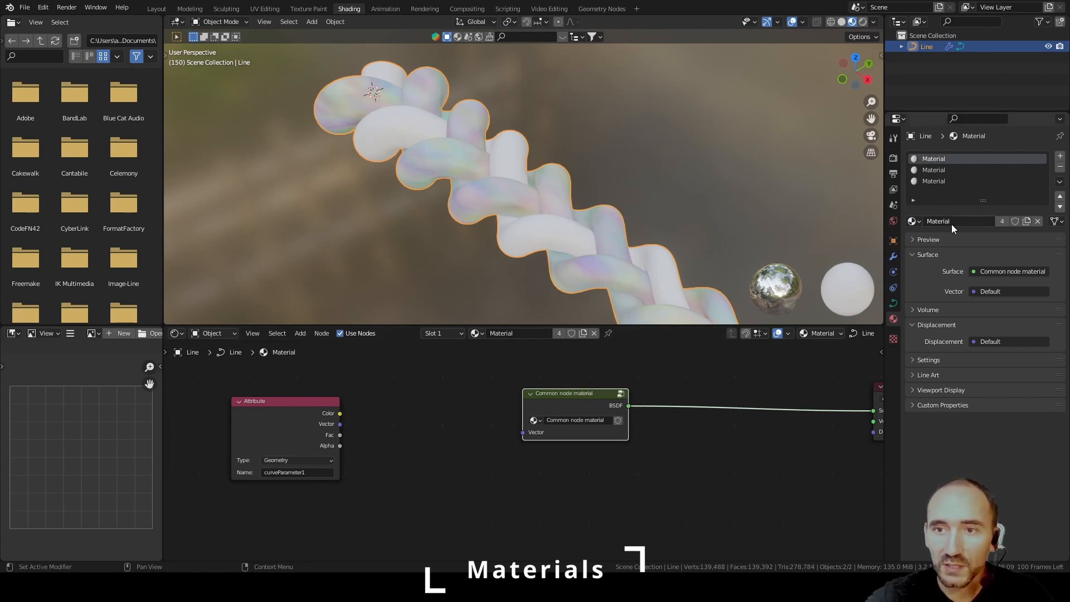
key(Return)
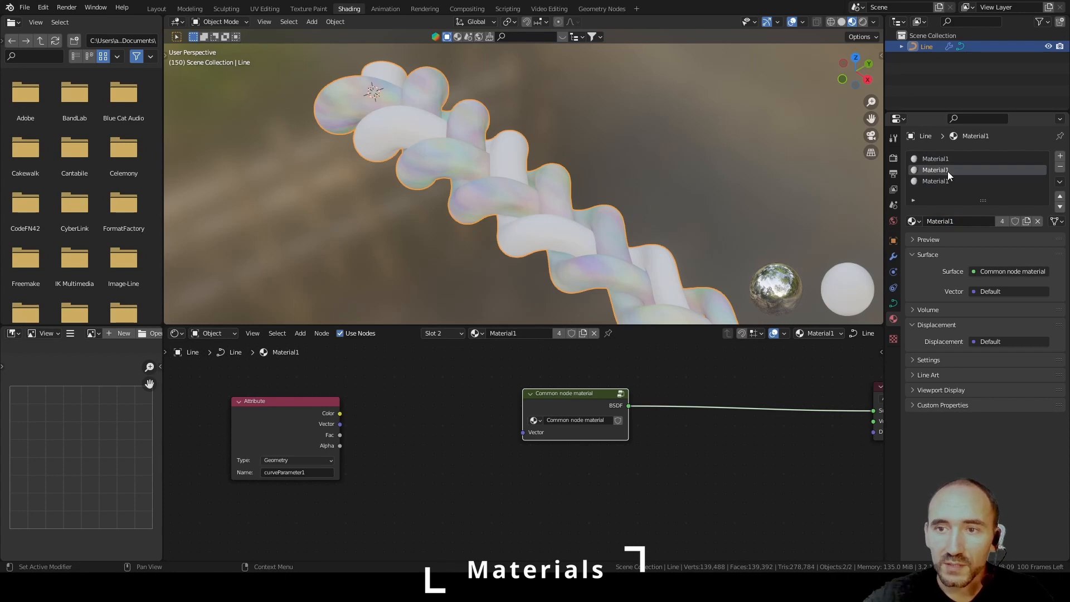
click(385, 425)
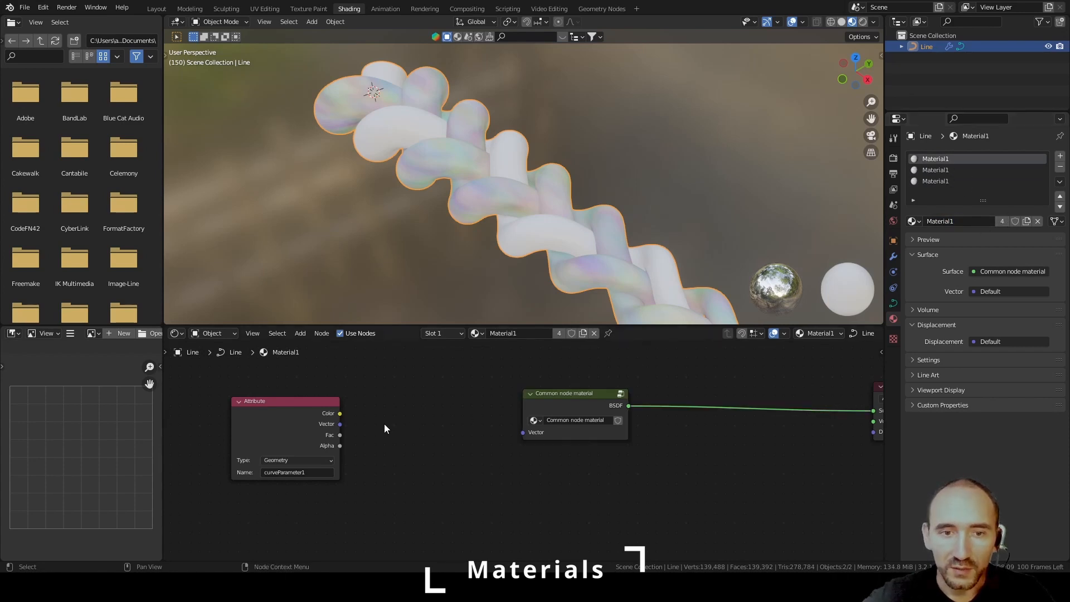
Link the Attribute's Vector output to the Common node material group, tidy the nodes, and save the file.
drag(339, 426, 524, 430)
drag(294, 408, 406, 402)
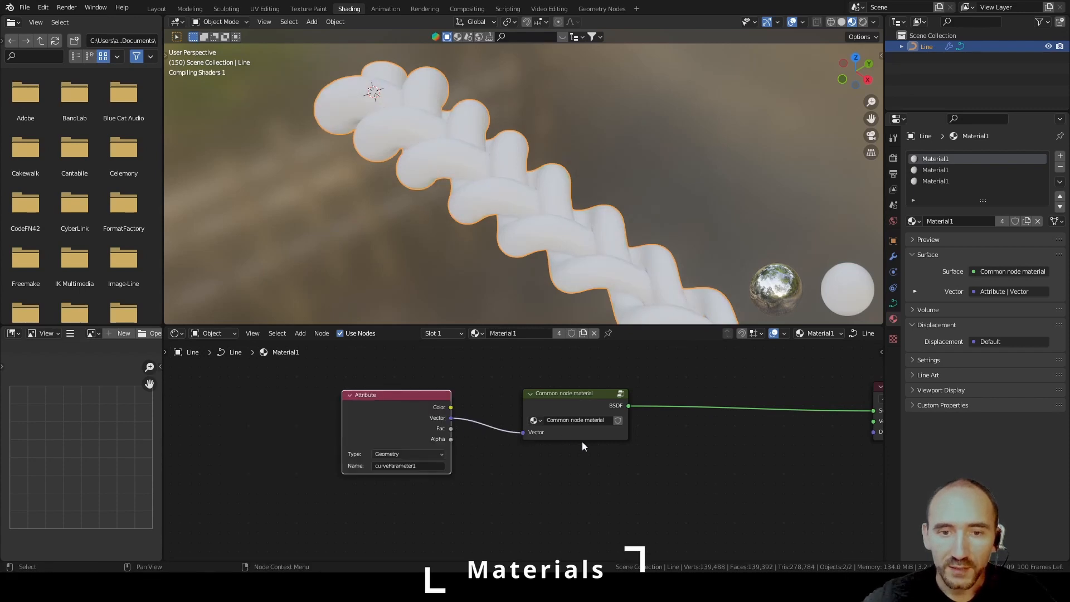
key(ctrl+s)
drag(878, 390, 655, 394)
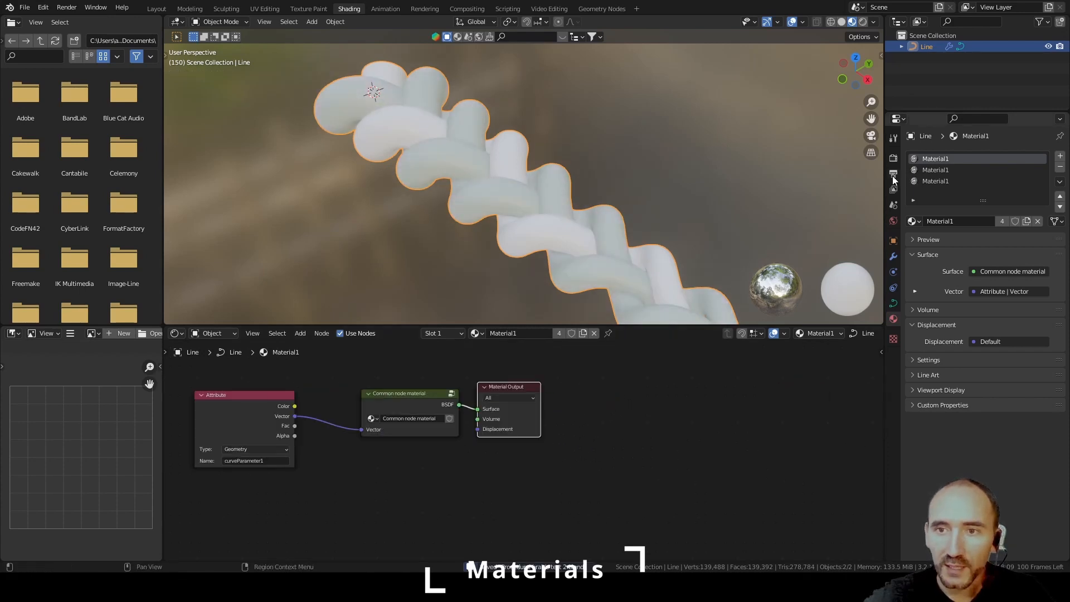
Make the second slot's material a single-user copy named Materia2, and set its Attribute name to curveParameter2.
click(934, 169)
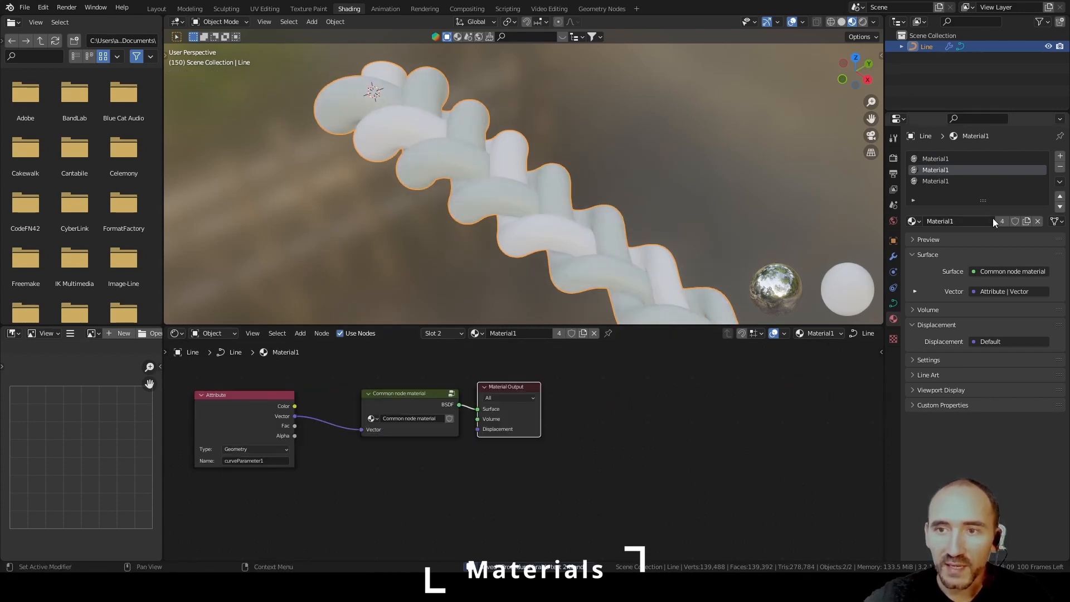
click(1002, 221)
click(1001, 222)
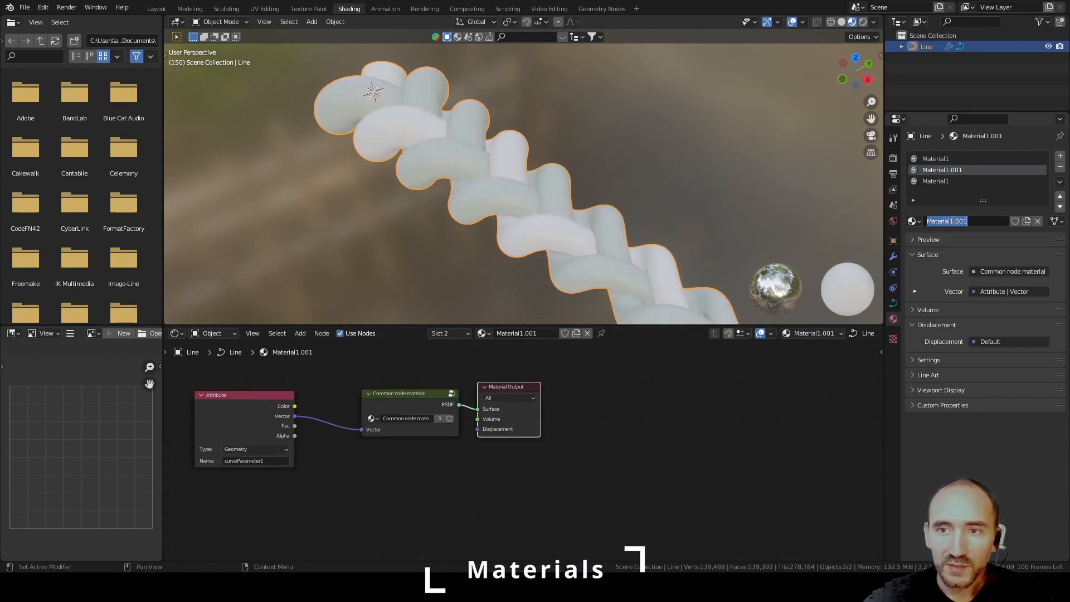
text(2)
key(Return)
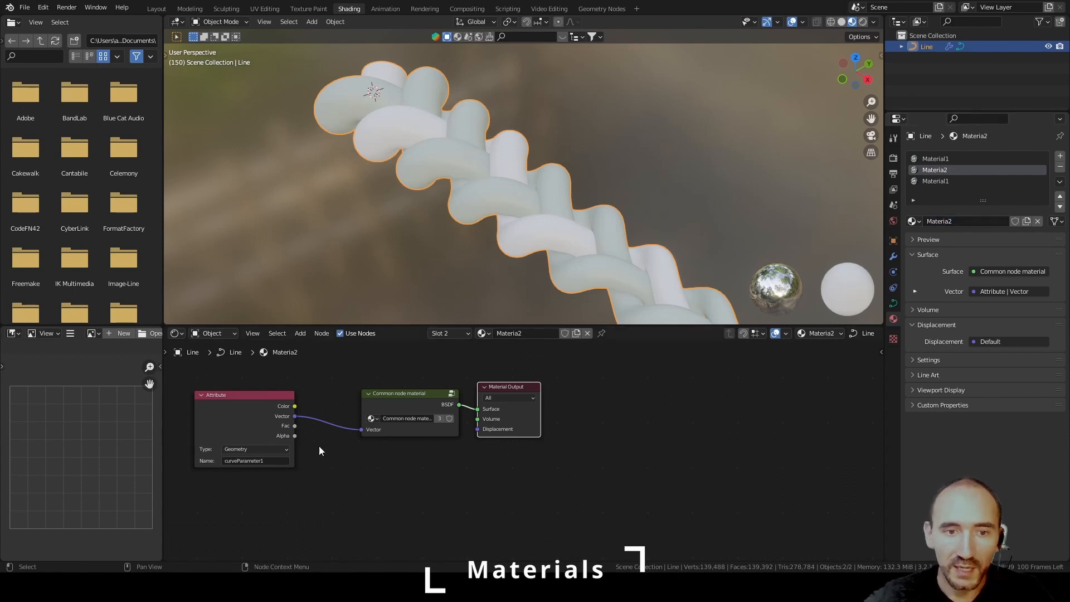
click(274, 458)
key(BackSpace)
text(2)
key(Return)
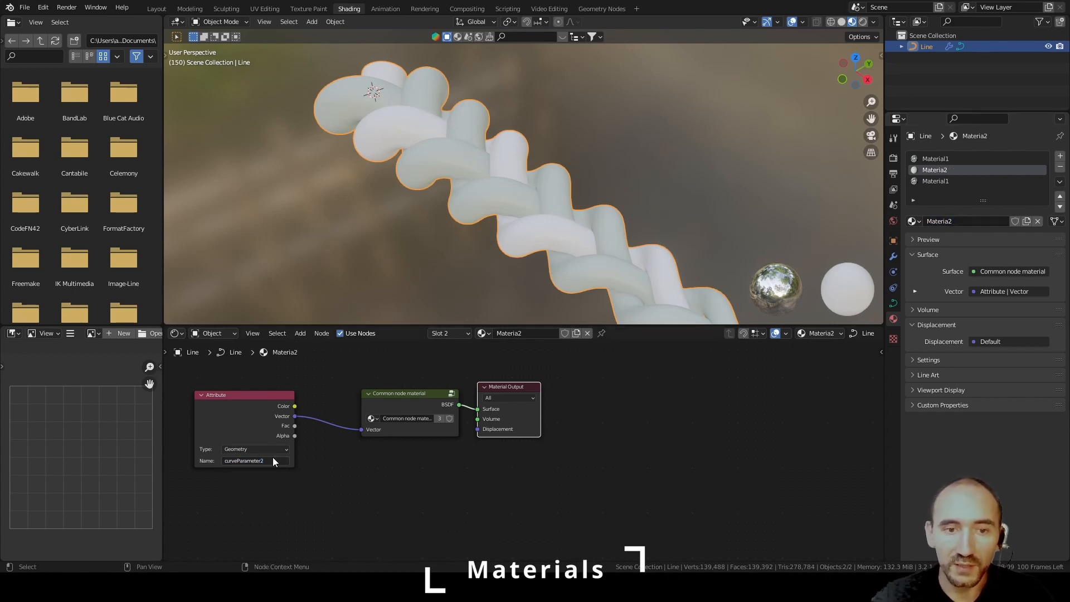
Make the third slot's material a single-user copy named Material3, and set its Attribute name to curveParameter3.
click(937, 181)
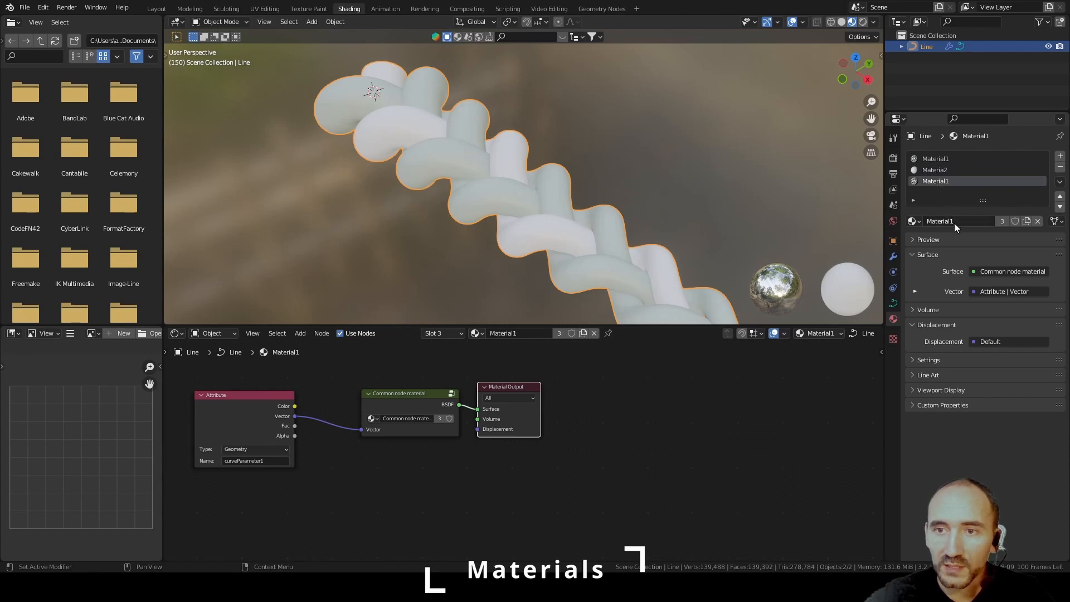
click(1006, 221)
text(3)
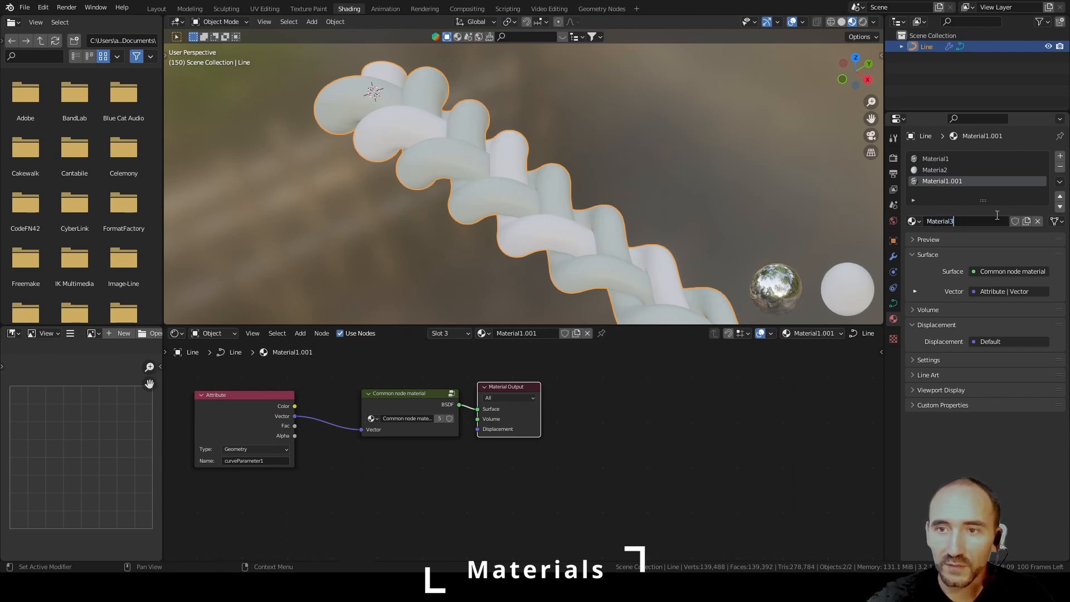
key(Return)
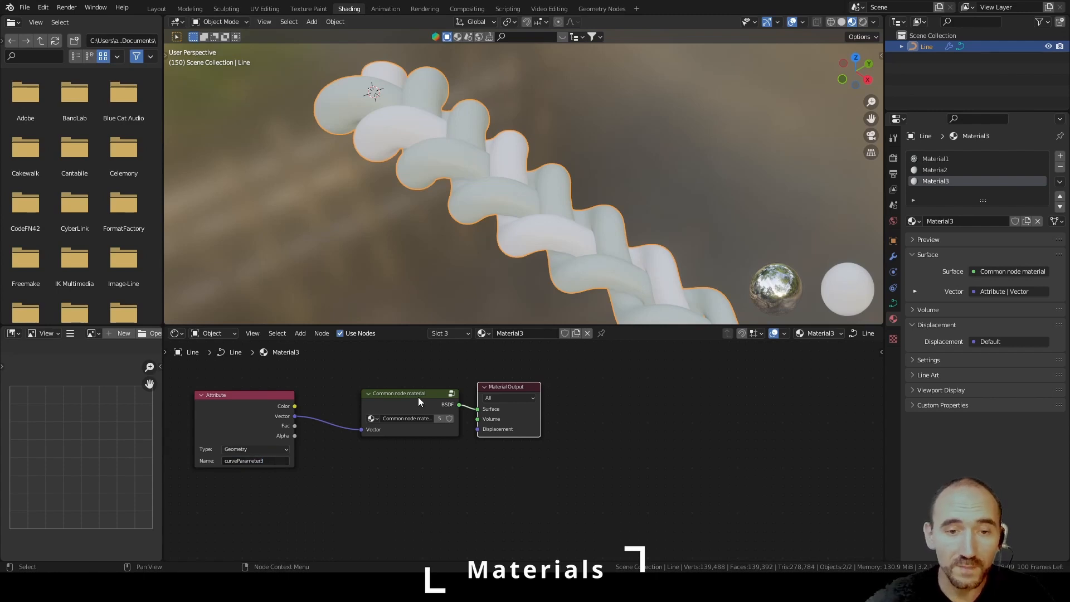
Assign Materia2 to the Material2 input of the Geometry Nodes modifier.
click(894, 256)
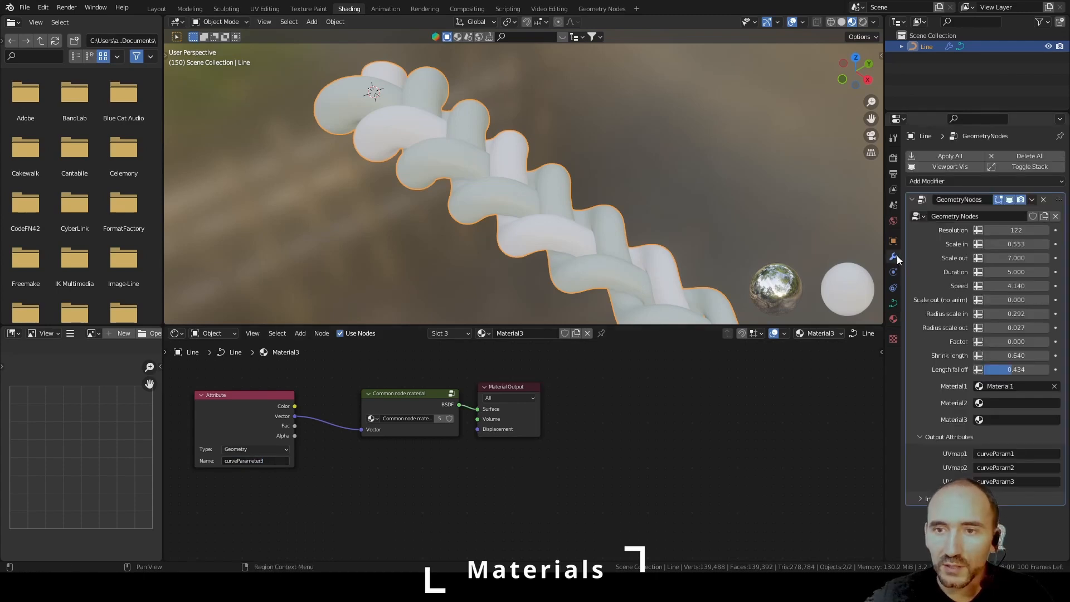
click(989, 402)
click(982, 435)
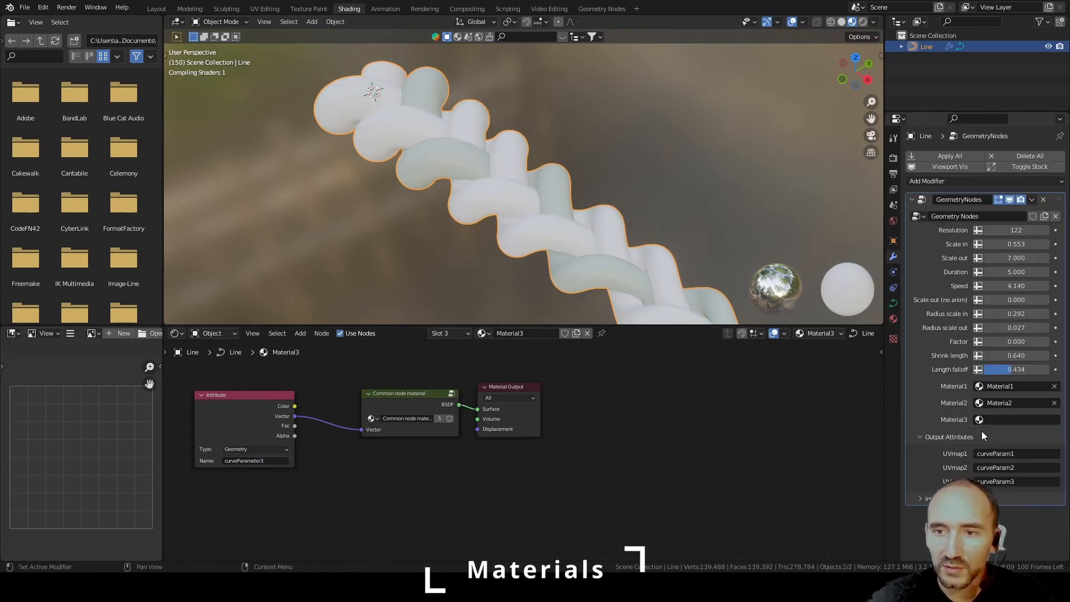
Assign Material3 to the Material3 input of the Geometry Nodes modifier, and check the contents of the Common node material group.
click(982, 422)
click(984, 470)
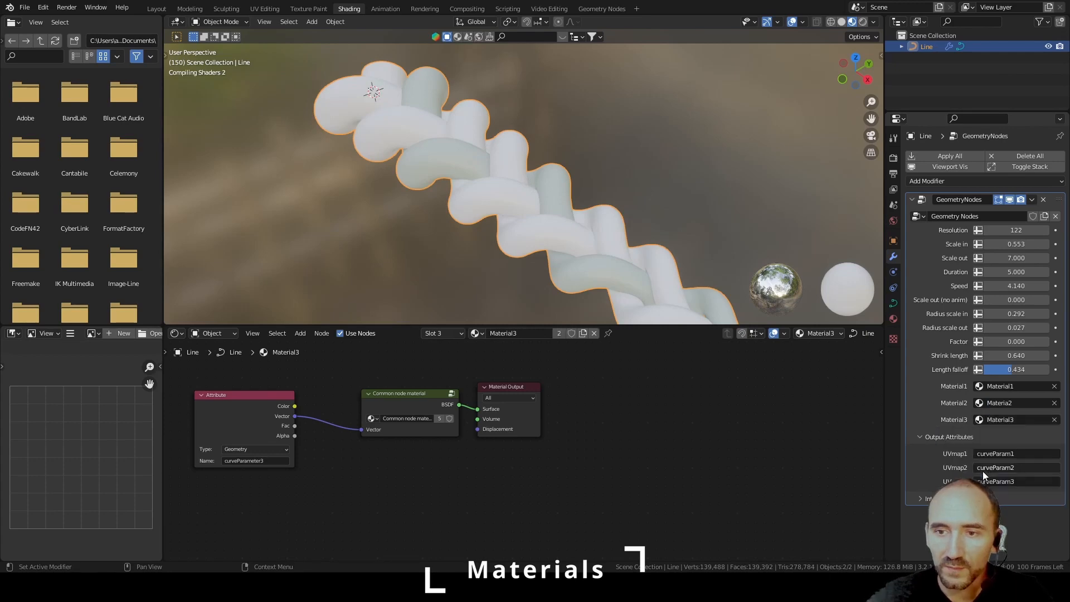
key(Tab)
middle_drag(473, 437, 426, 396)
scroll(426, 396, up, 2)
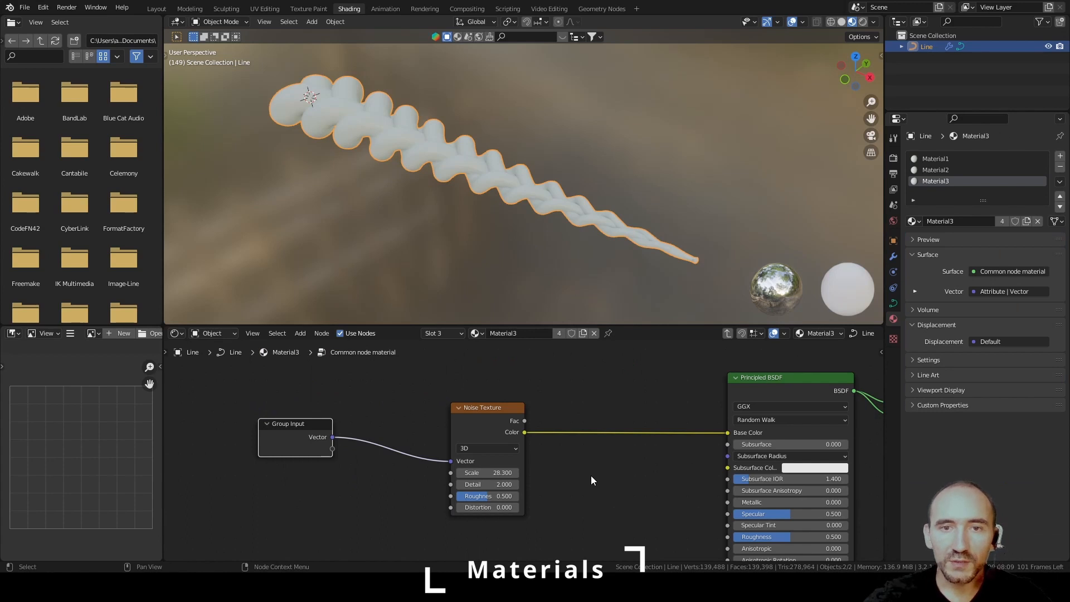
click(409, 419)
key(Tab)
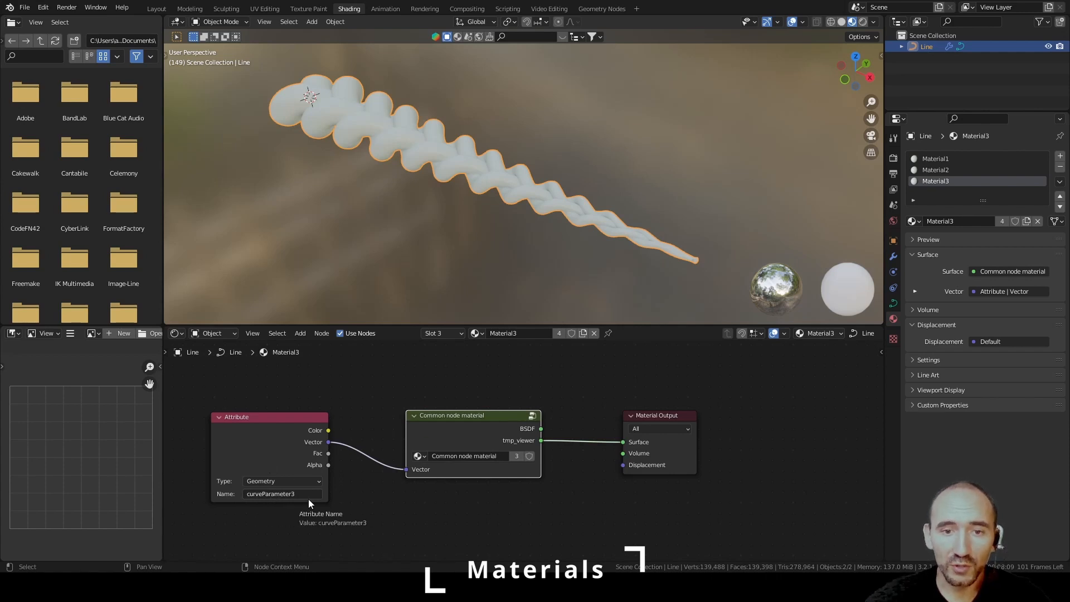
Set the Attribute node name in Material1 to curveParam1, matching the modifier's UVmap1 output attribute.
click(281, 495)
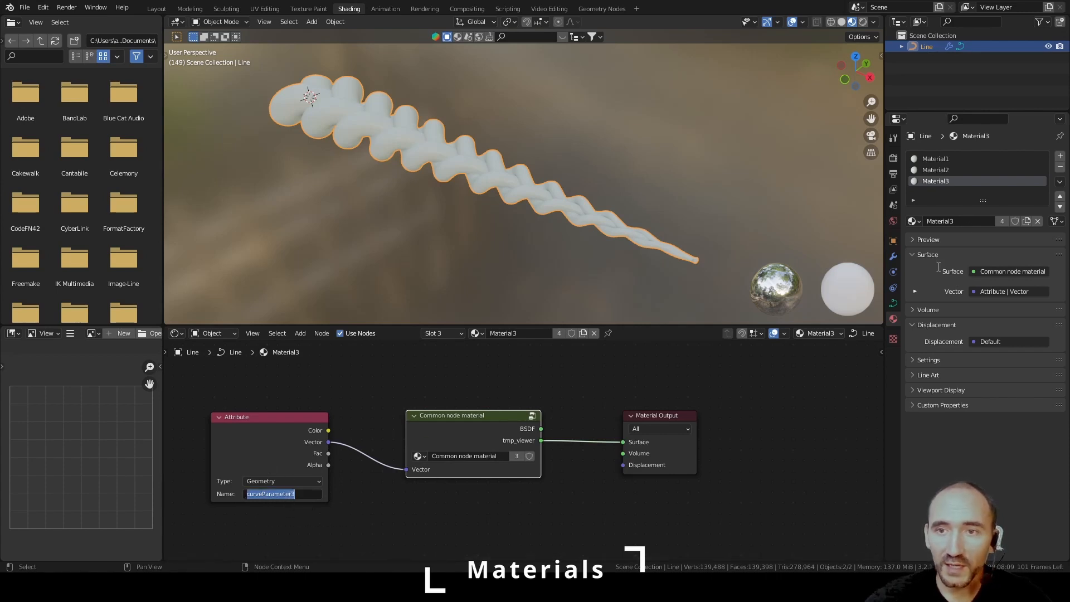
click(941, 159)
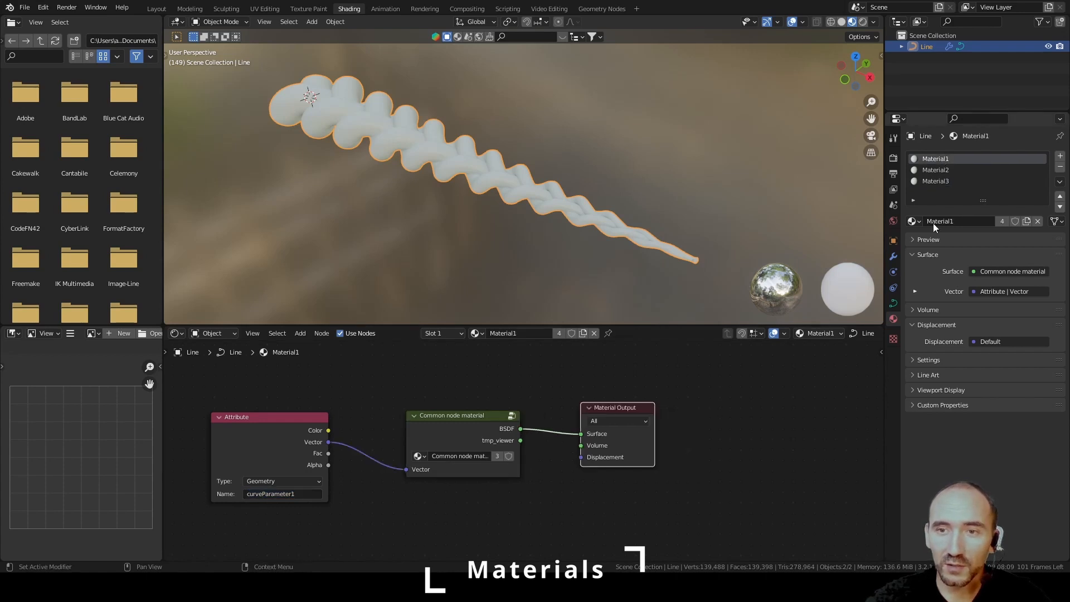
click(893, 256)
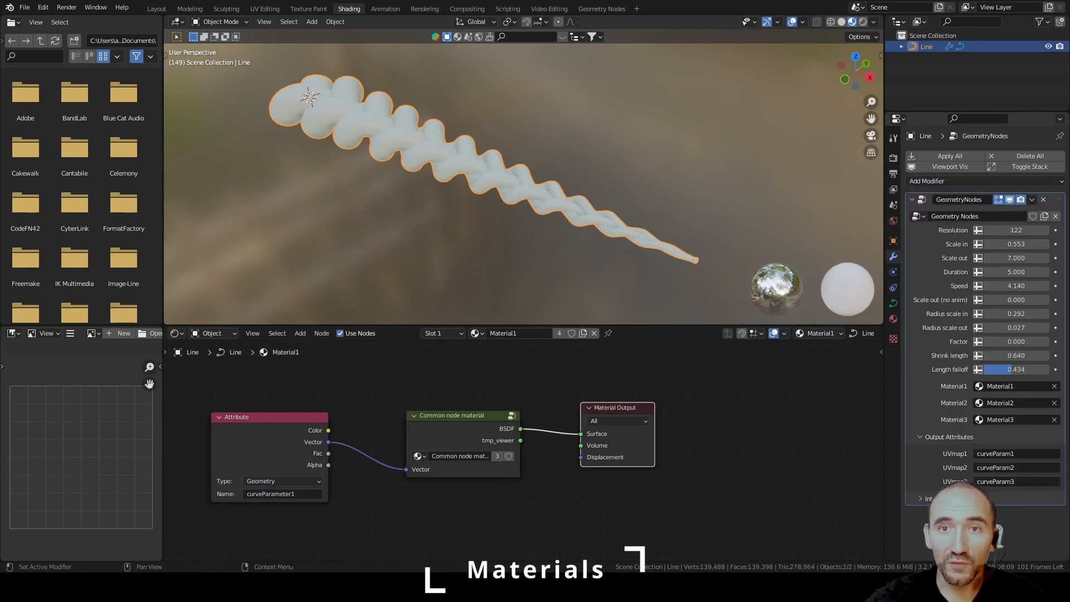
click(281, 494)
key(Delete)
key(Delete)
key(Delete)
key(Delete)
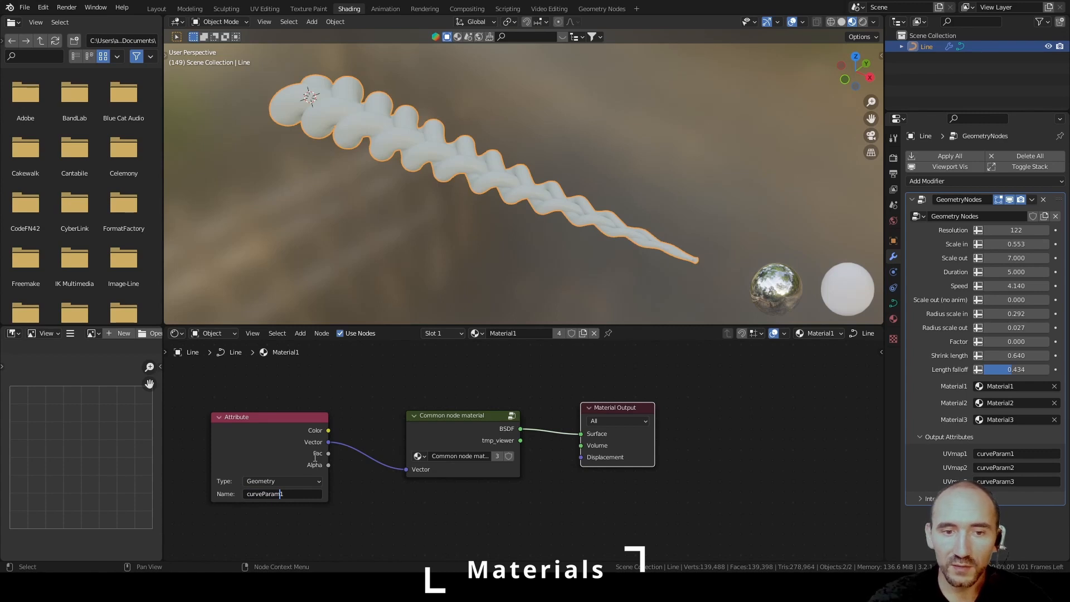
key(Return)
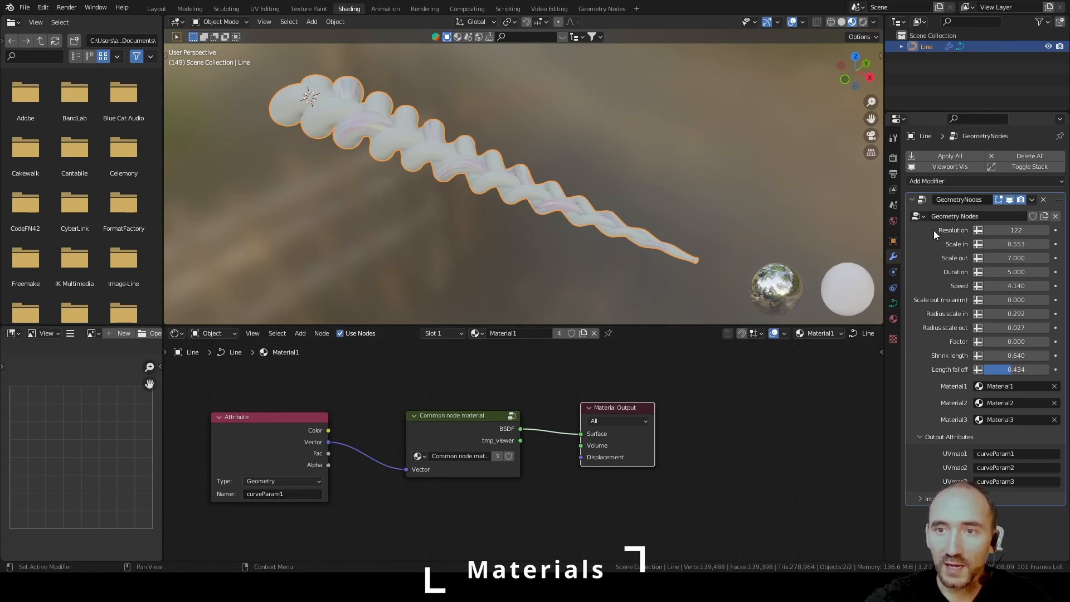
Set the Attribute node name in Material2 to curveParam2.
click(893, 319)
click(935, 170)
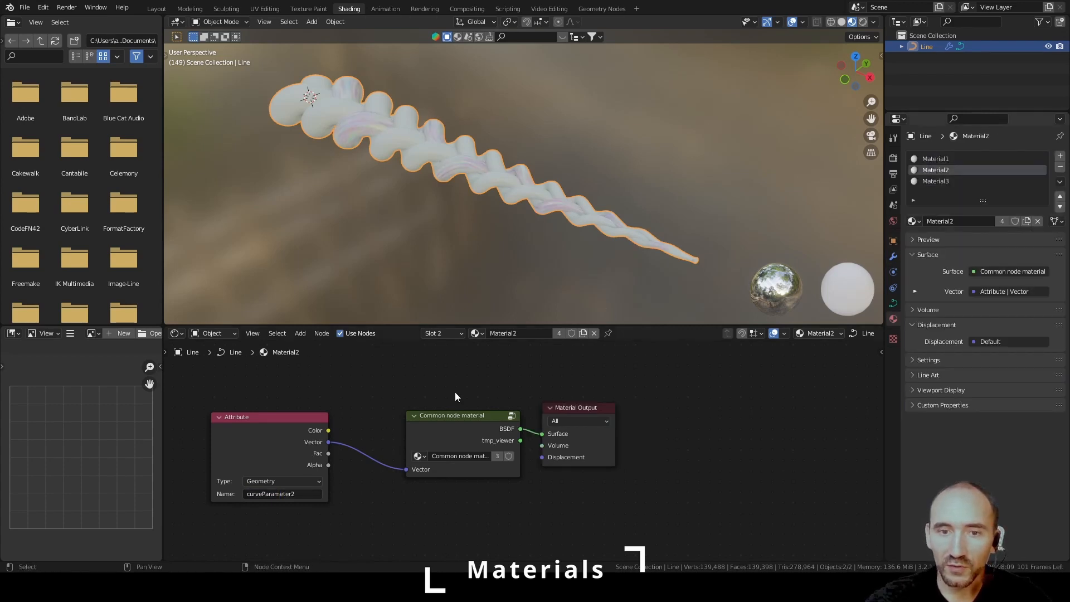
click(297, 494)
click(292, 494)
key(BackSpace)
key(BackSpace)
key(BackSpace)
key(BackSpace)
key(Return)
Set the Attribute node name in Material3 to curveParam3.
click(959, 180)
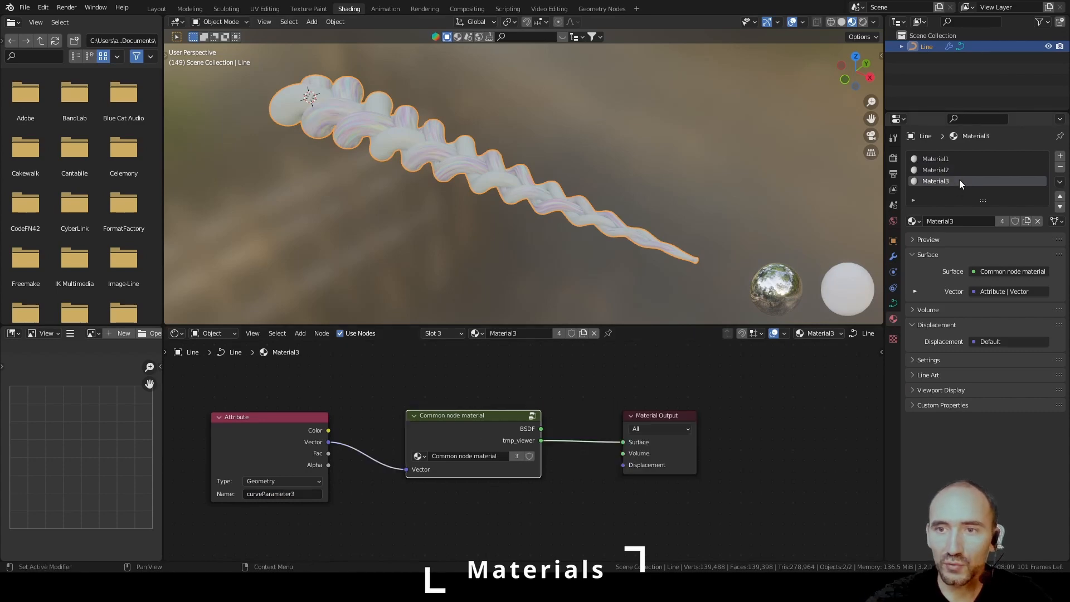
click(289, 494)
click(290, 494)
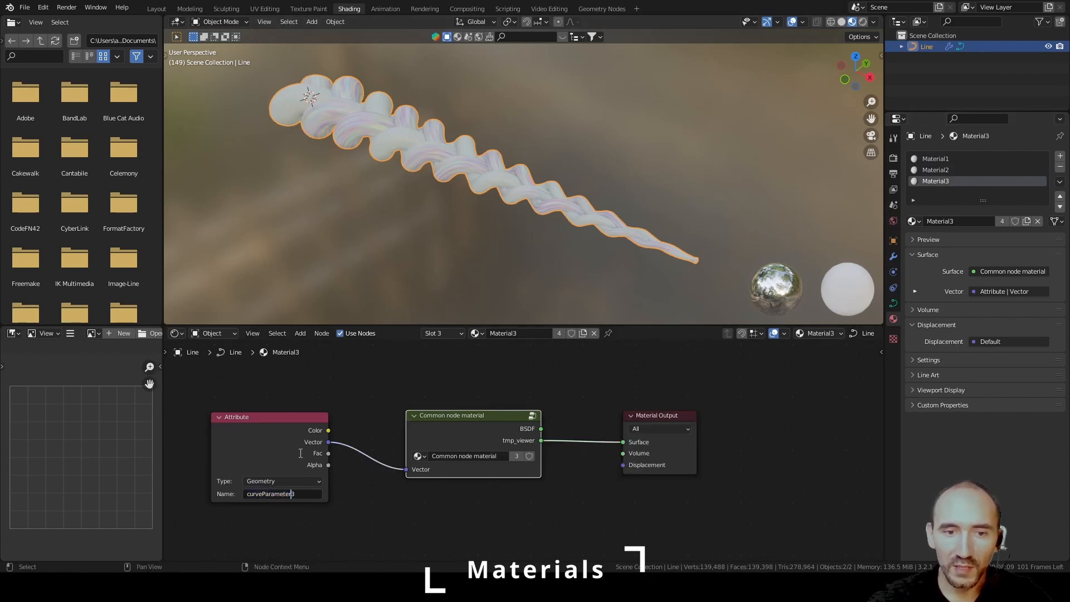
key(BackSpace)
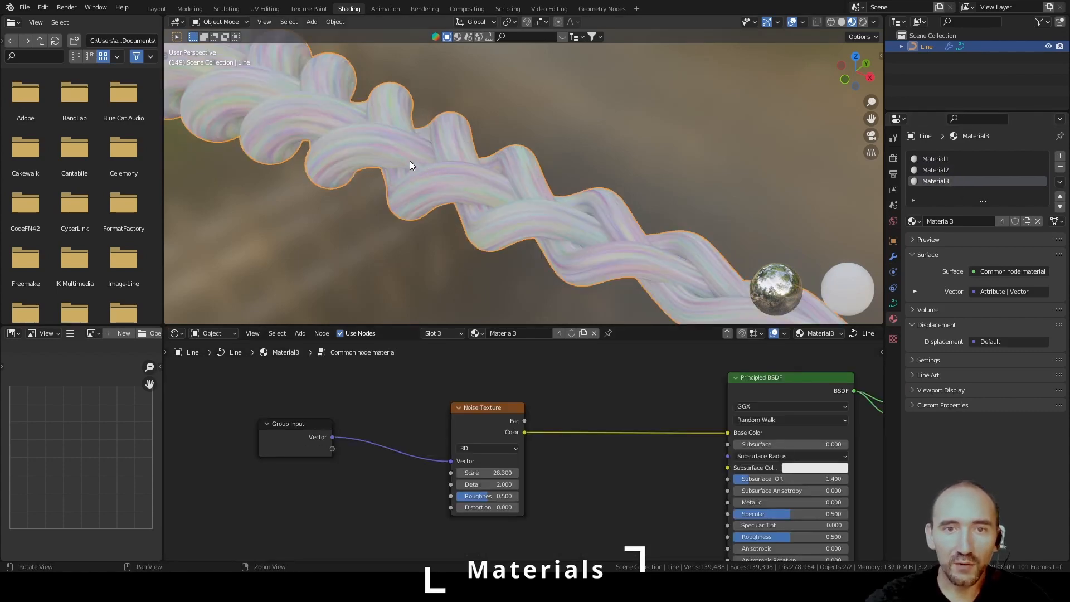
Inside the Common node material group, insert a Mapping node between the Group Input and the Noise Texture.
shift+middle_drag(411, 164, 488, 184)
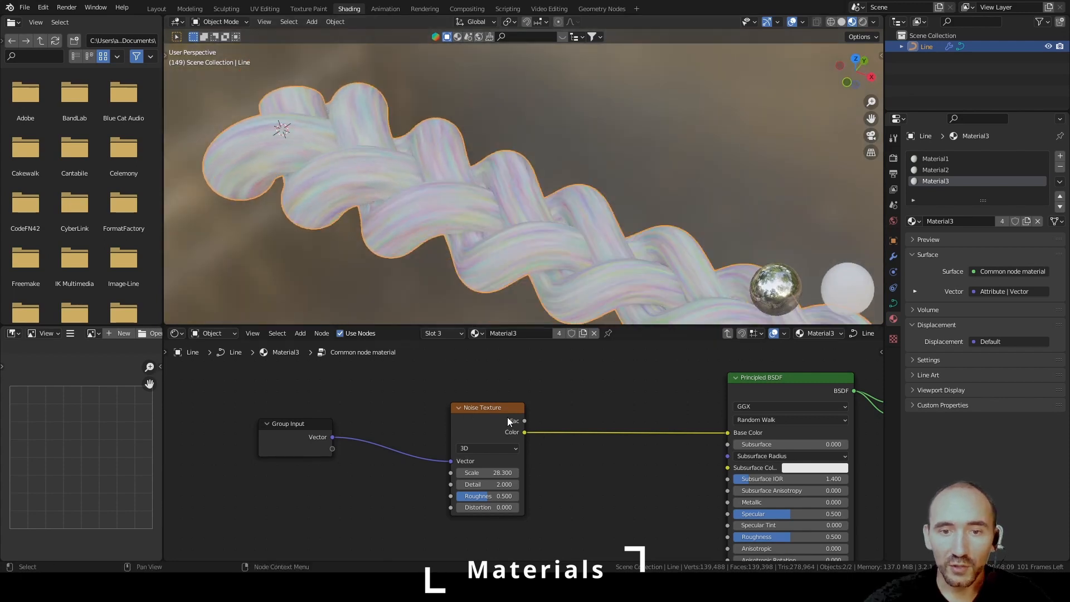
middle_drag(567, 460, 552, 457)
drag(267, 430, 240, 441)
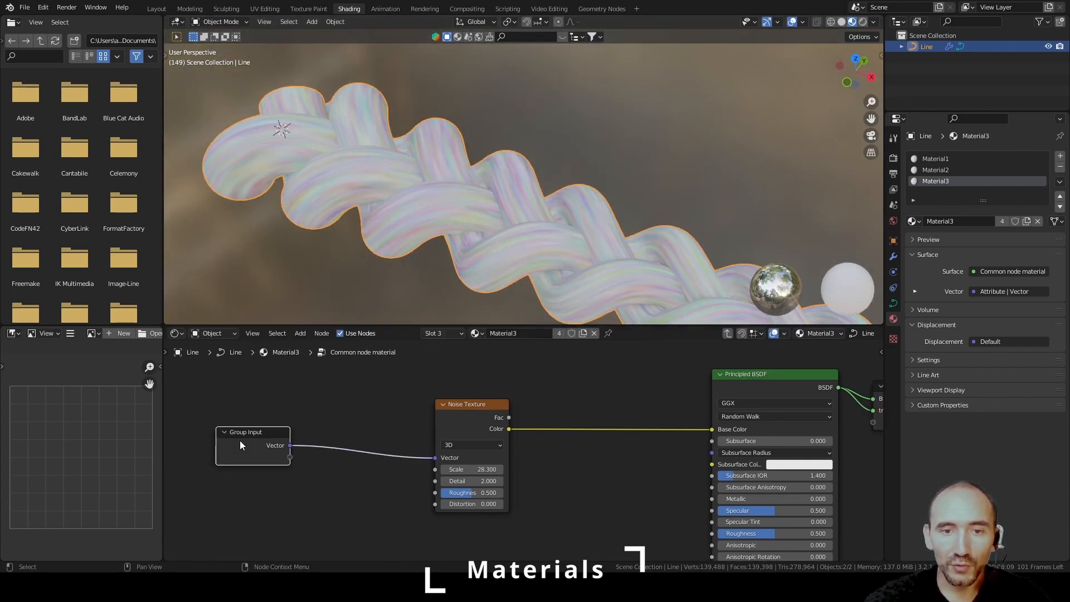
click(330, 481)
key(F3)
text(map)
key(Return)
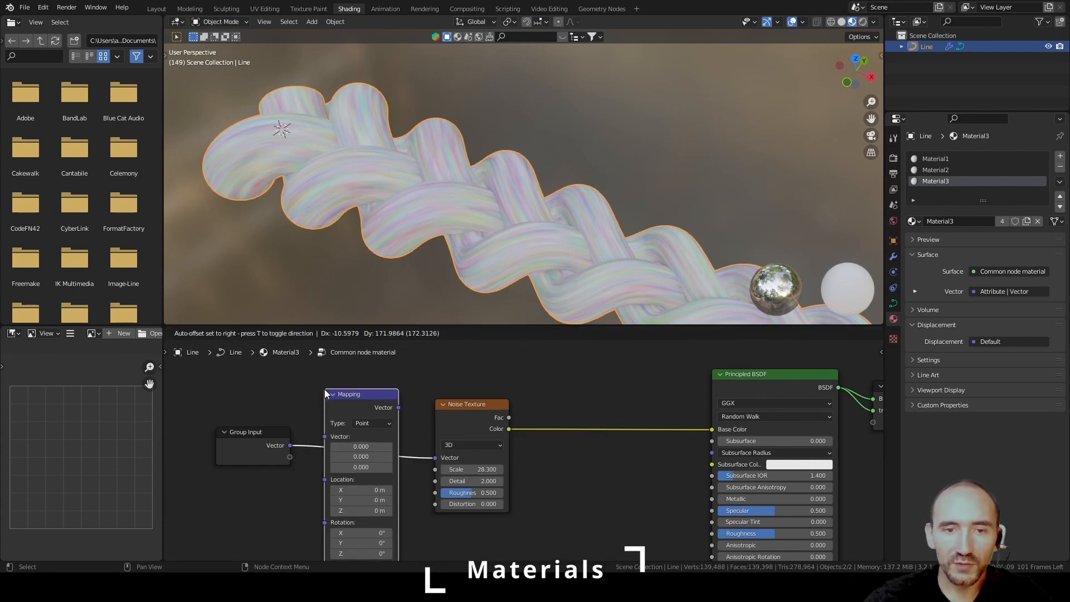
click(414, 476)
Adjust the Mapping node's X scale to about 1.3 to stretch the noise along the strands.
scroll(414, 477, down, 4)
middle_drag(414, 477, 418, 429)
scroll(418, 429, up, 3)
mouse_move(390, 472)
mouse_down()
mouse_move(334, 472)
mouse_move(640, 472)
mouse_up()
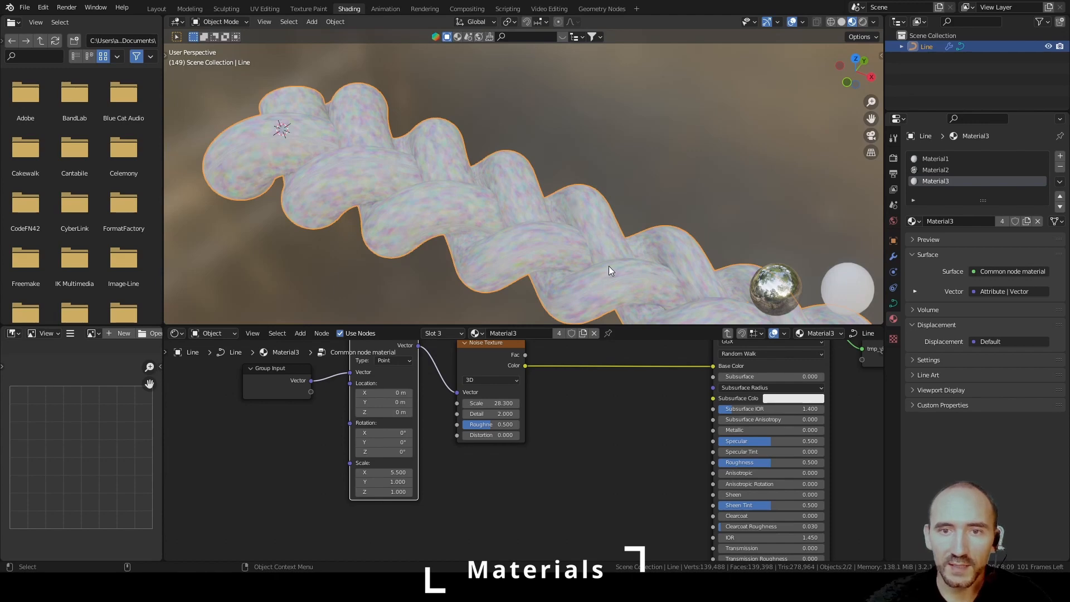
drag(390, 472, 412, 472)
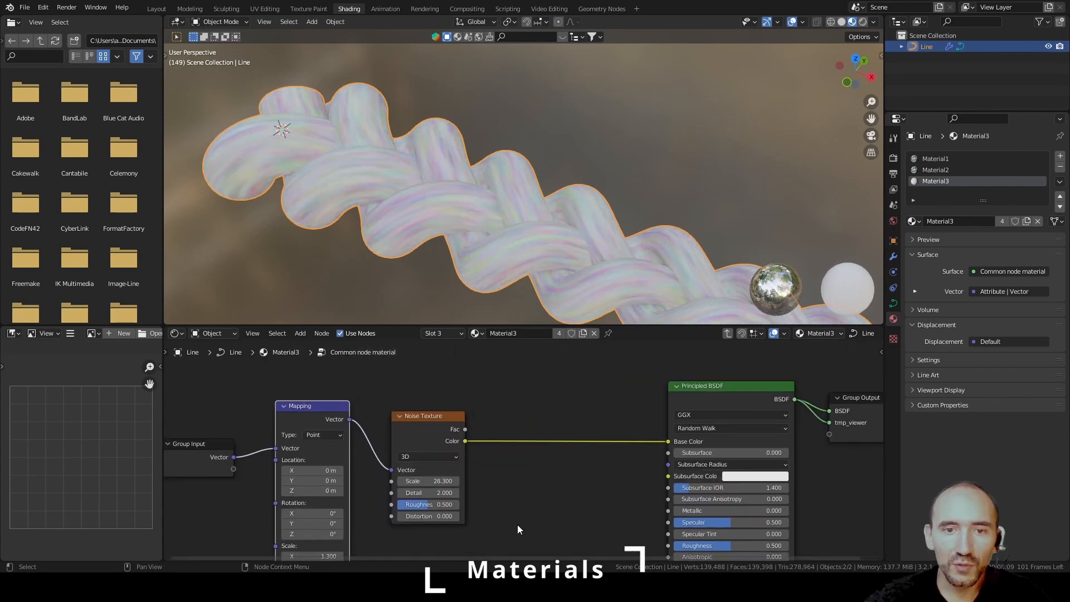
Add a Mix color node between the Noise Texture and the Principled BSDF, leaving it unconnected.
scroll(518, 530, down, 1)
middle_drag(490, 410, 475, 469)
scroll(476, 468, down, 2)
key(F3)
text(mix)
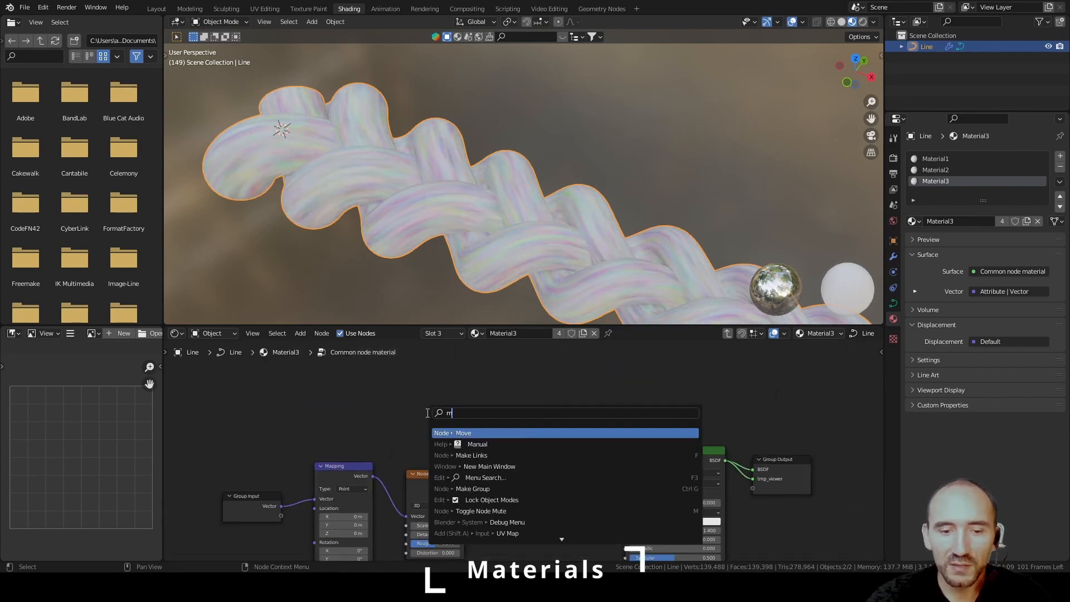
key(Return)
click(528, 396)
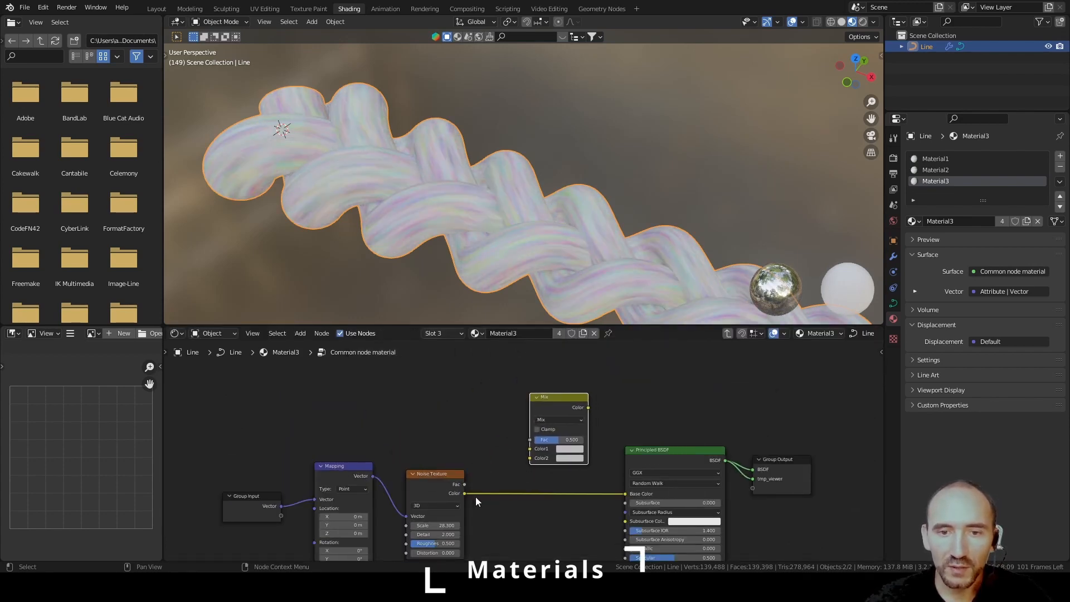
Feed the Mix node's Color2 from the Noise Texture and Color1 from a new ColorRamp running from red to blue.
drag(464, 493, 478, 410)
text(colora)
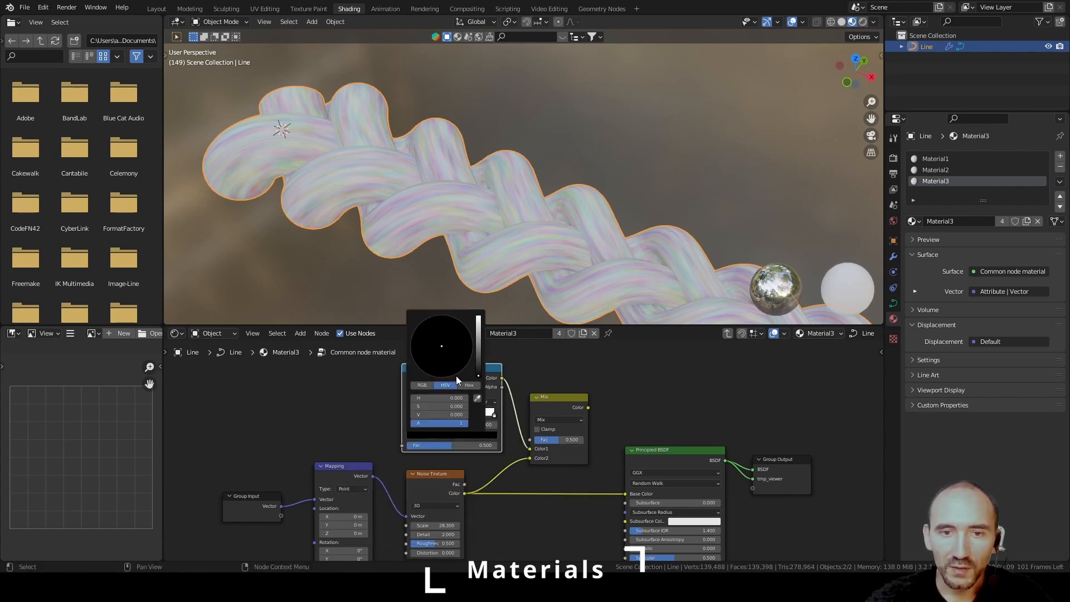
drag(478, 375, 478, 316)
drag(442, 346, 441, 377)
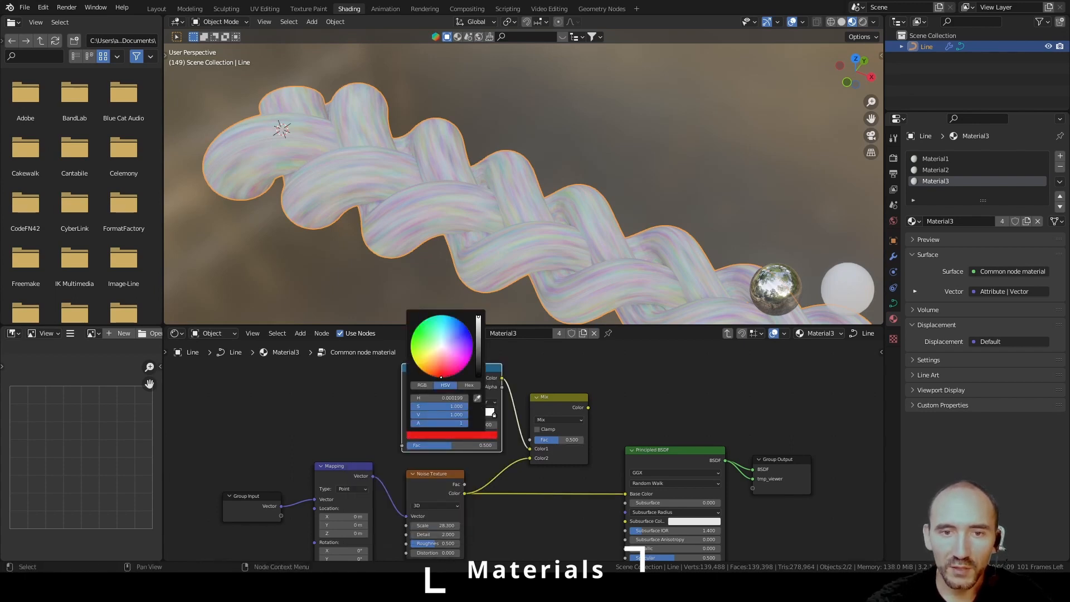
click(494, 416)
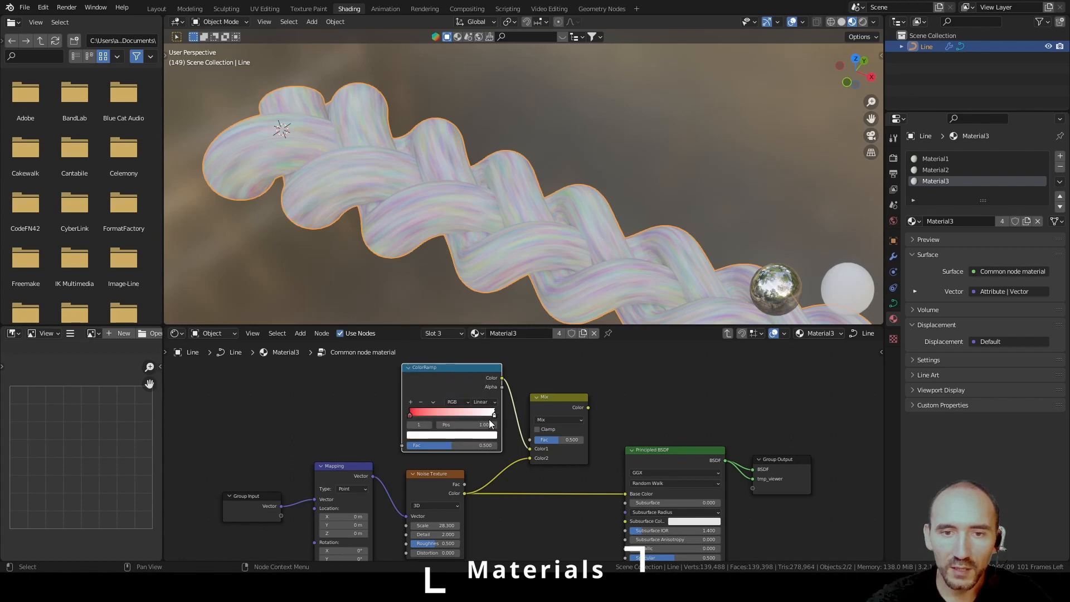
click(473, 435)
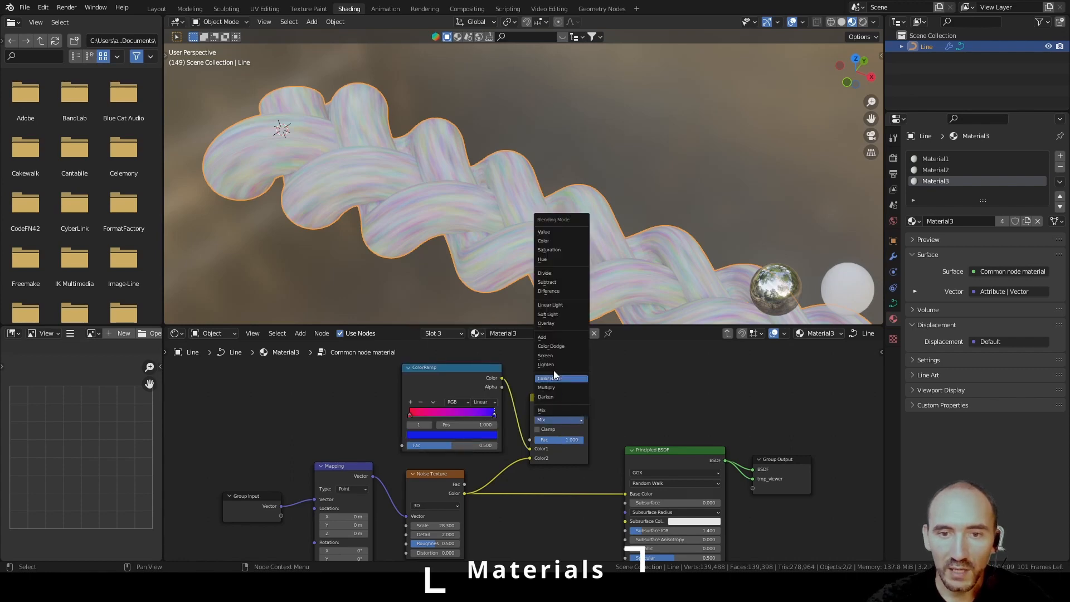
Set the Mix node's blending mode to Multiply and link its Color output to the Principled BSDF's Base Color.
click(547, 388)
drag(589, 408, 626, 493)
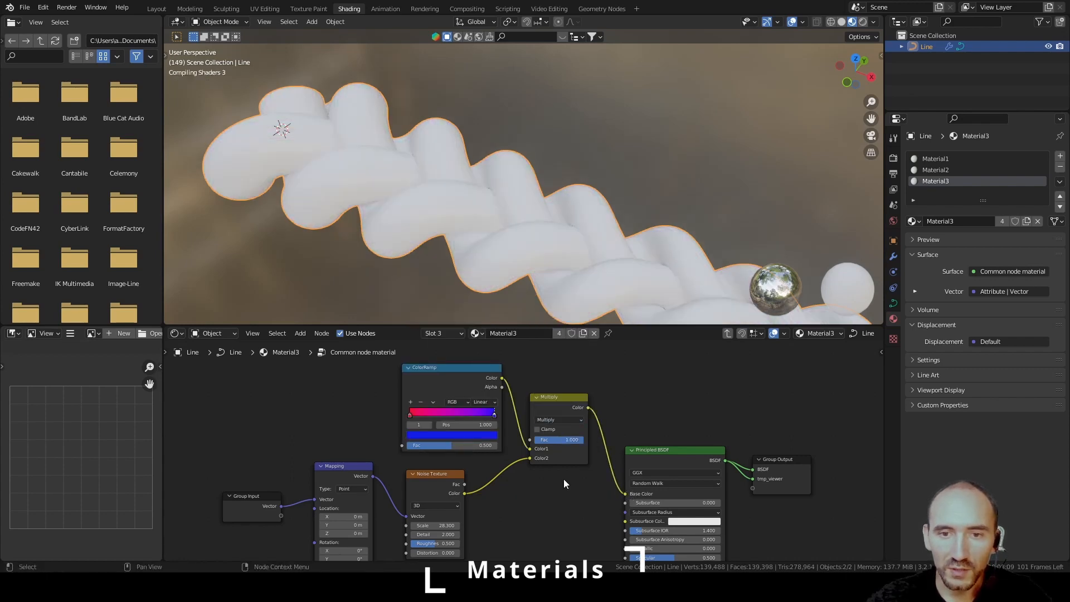
Drive the ColorRamp's Fac with a new Gradient Texture fed by the Group Input's Vector, and save the file.
drag(402, 446, 342, 403)
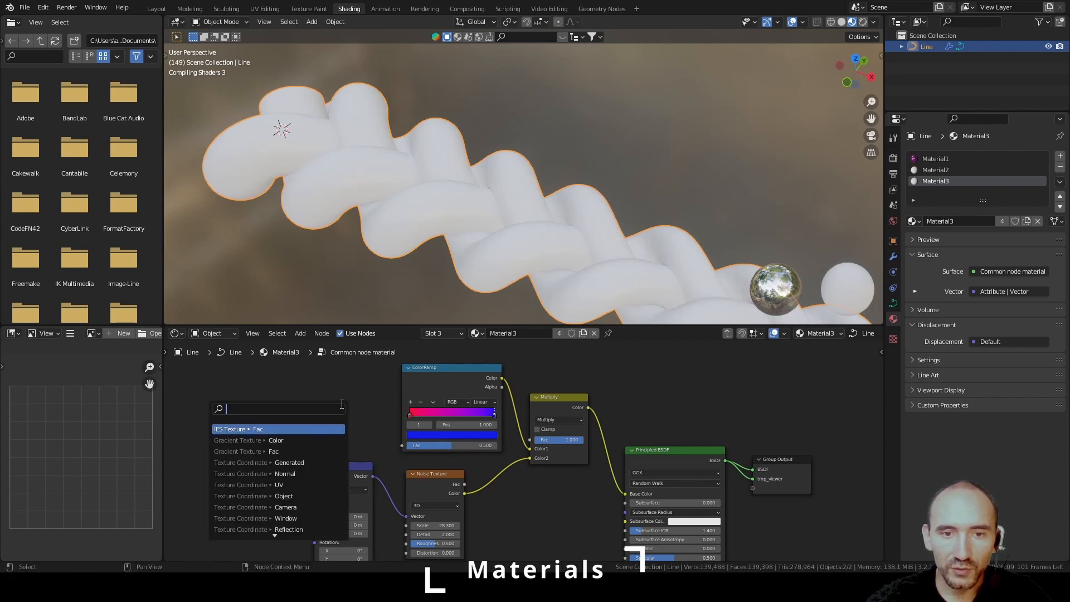
text(gradie)
key(Return)
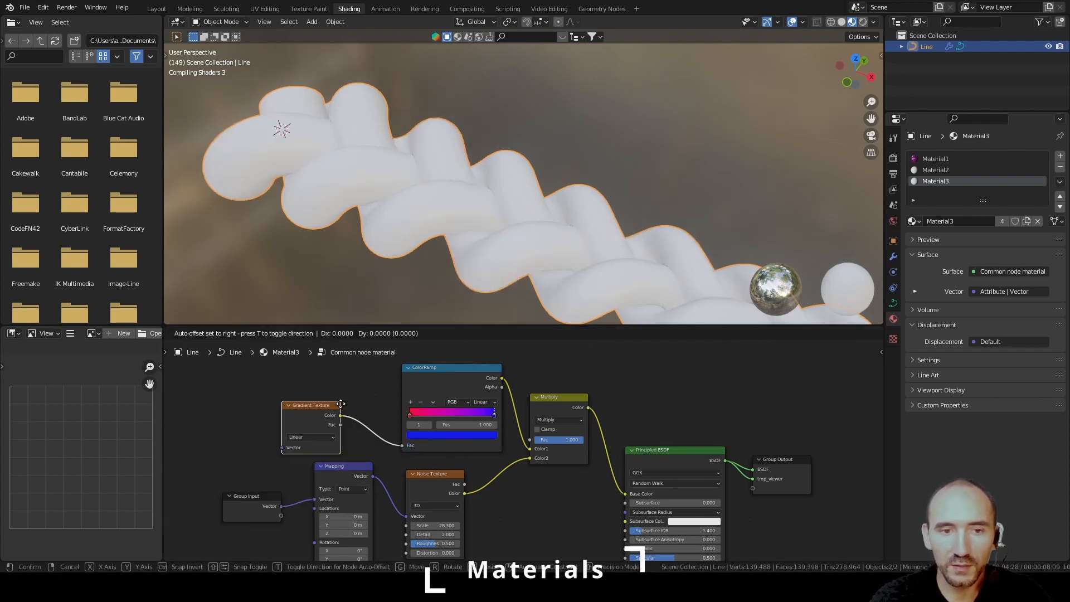
click(409, 447)
drag(322, 436, 282, 506)
key(ctrl+s)
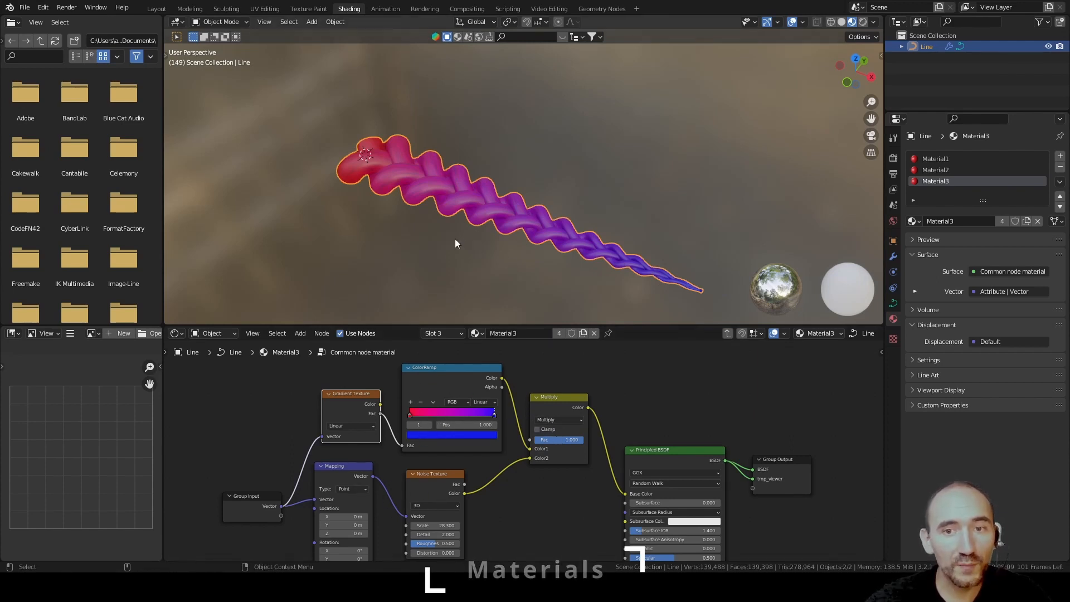
Examine the coloured braid and its underlying curve control points from several angles in the Layout workspace.
click(533, 158)
shift+middle_drag(596, 187, 551, 151)
scroll(552, 151, up, 2)
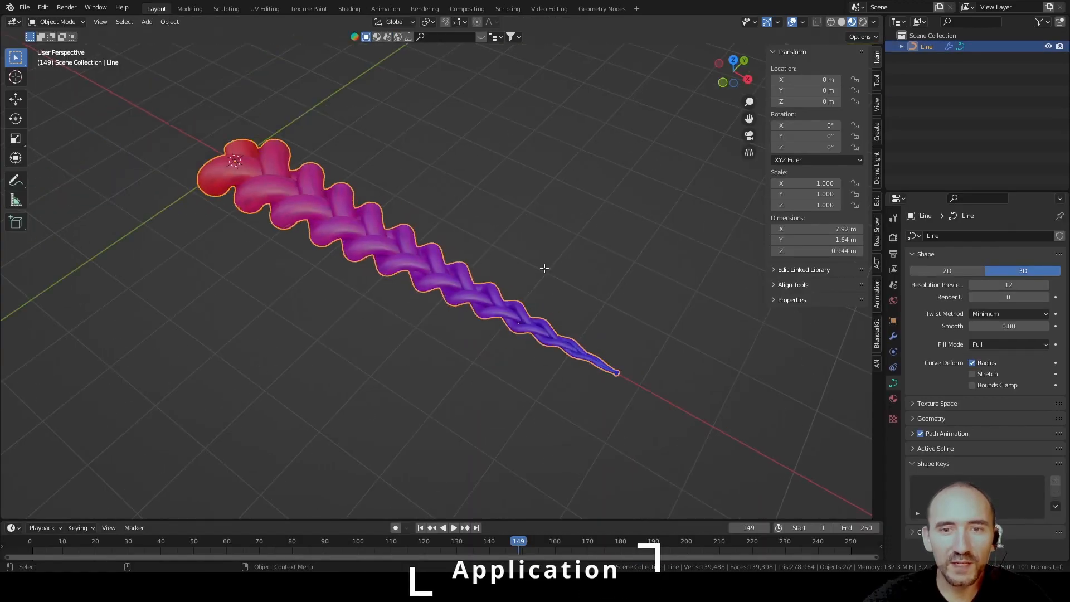
key(Tab)
scroll(410, 212, down, 4)
click(354, 225)
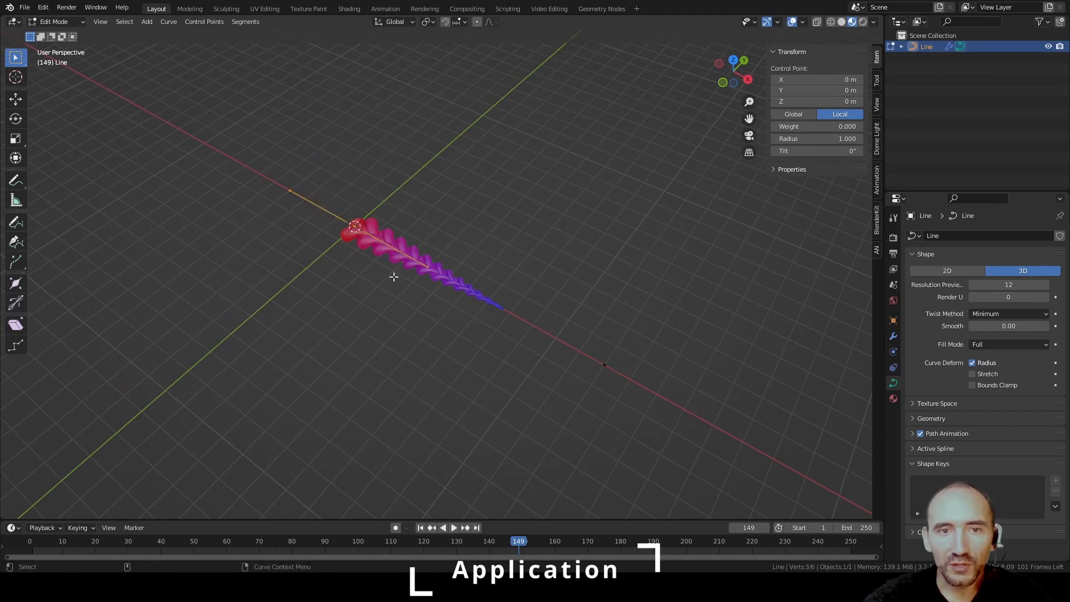
middle_drag(393, 276, 632, 272)
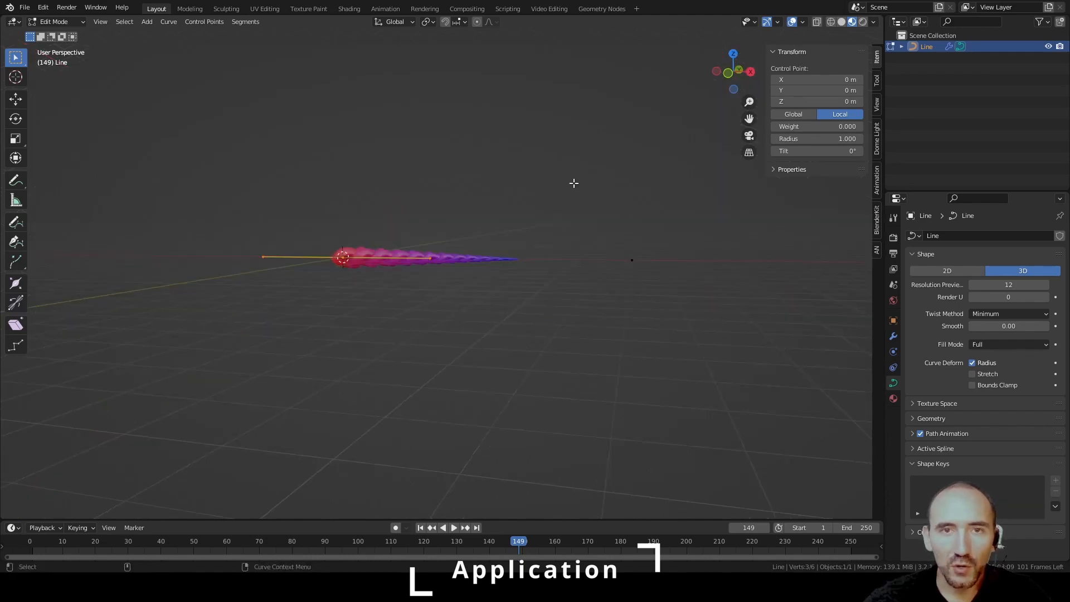
mouse_move(561, 242)
middle_down()
mouse_move(533, 203)
mouse_move(563, 260)
middle_up()
key(Tab)
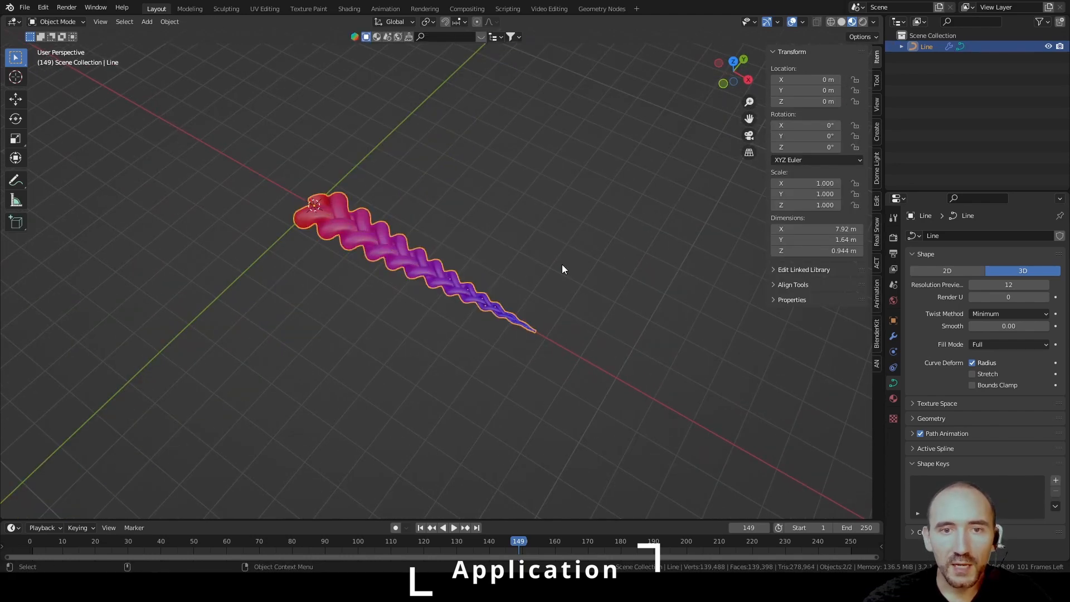
scroll(561, 267, up, 1)
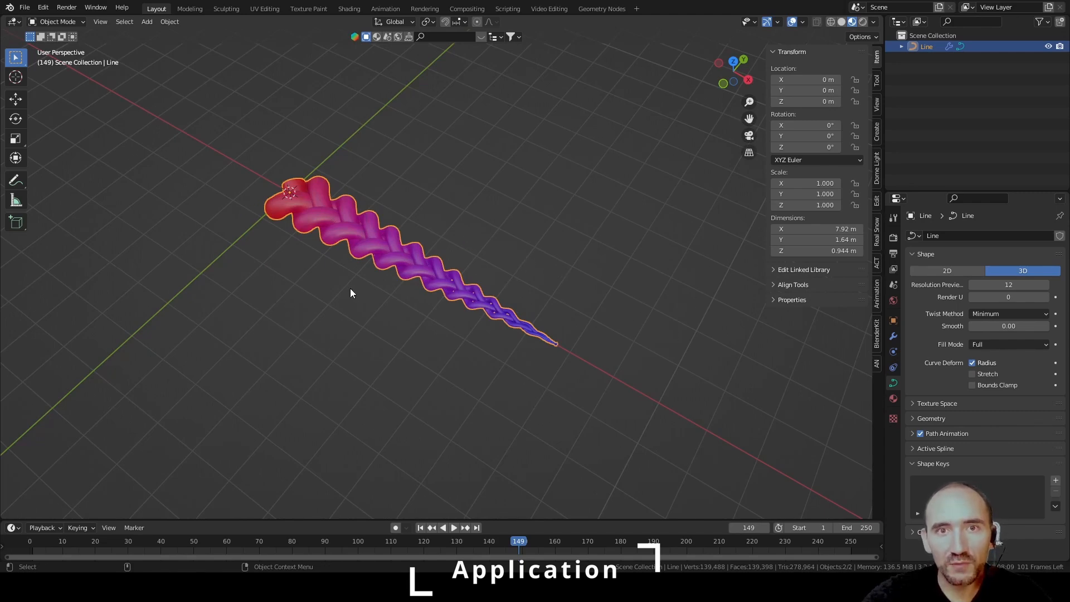
scroll(557, 273, up, 2)
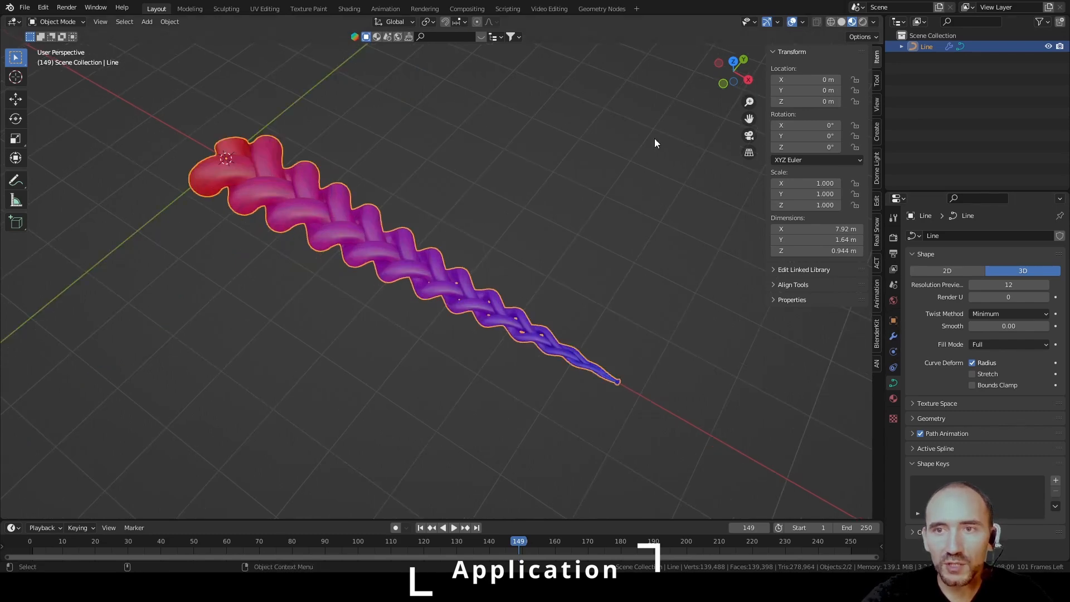
Duplicate the braid object in place.
key(shift+d)
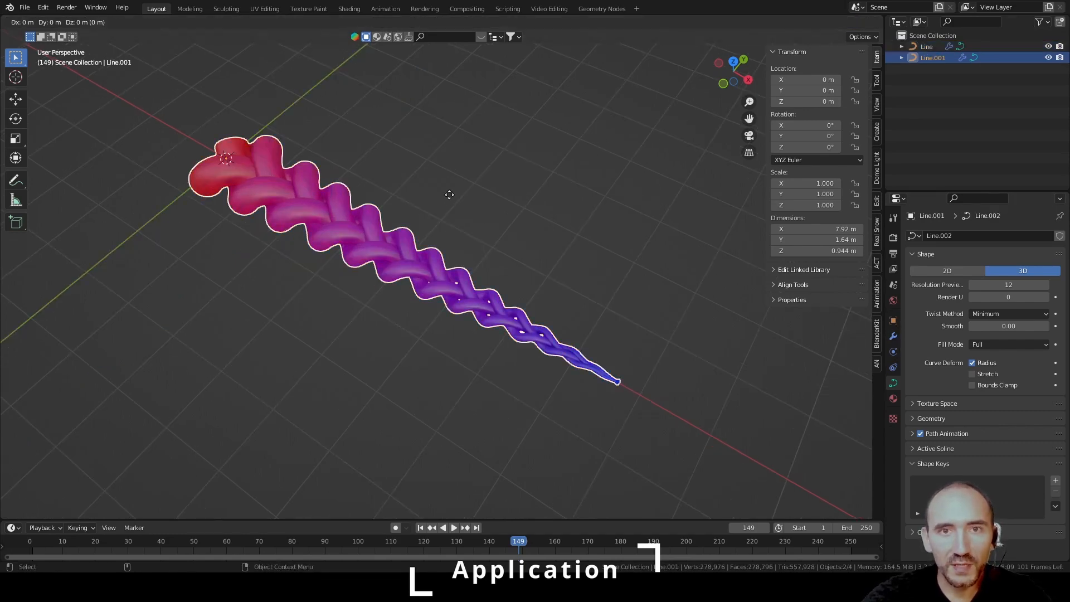
right_click(449, 194)
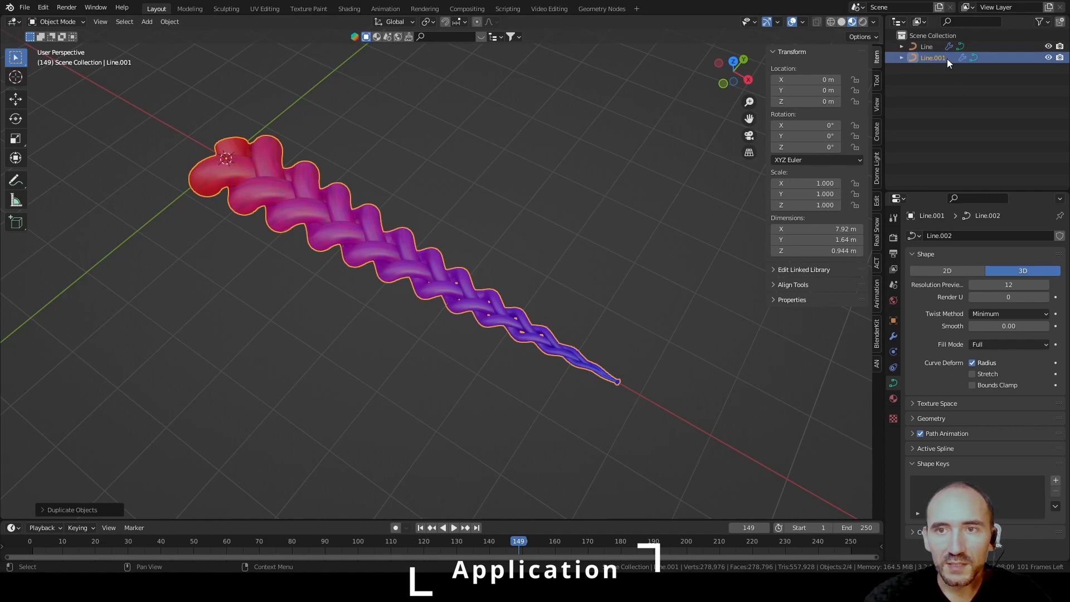
Hide the original braid, convert the duplicate to a mesh and inspect its topology up close in Edit Mode.
click(1048, 47)
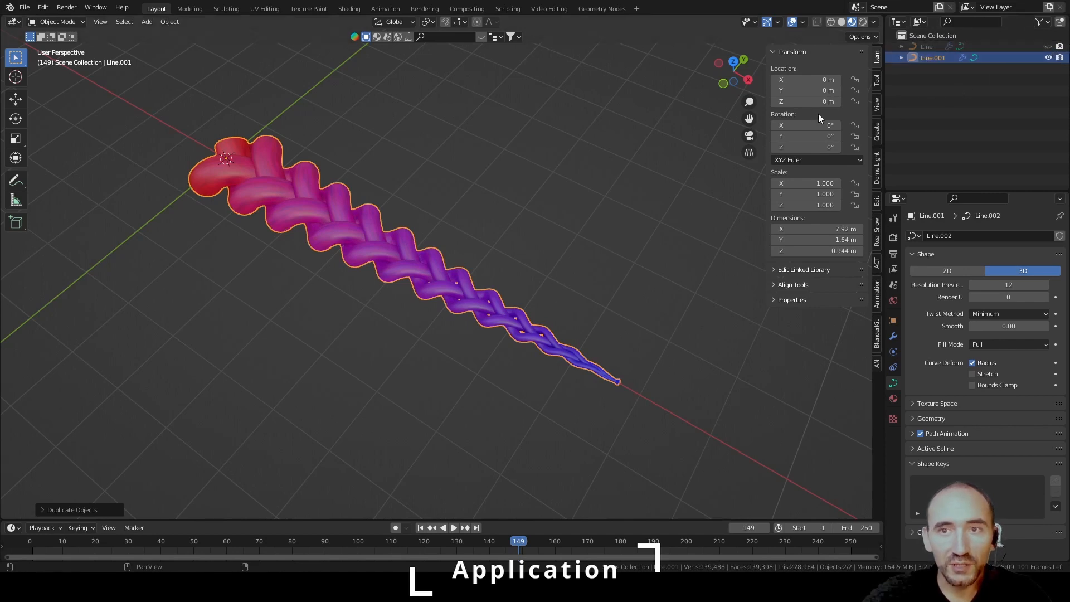
click(170, 22)
mouse_move(219, 326)
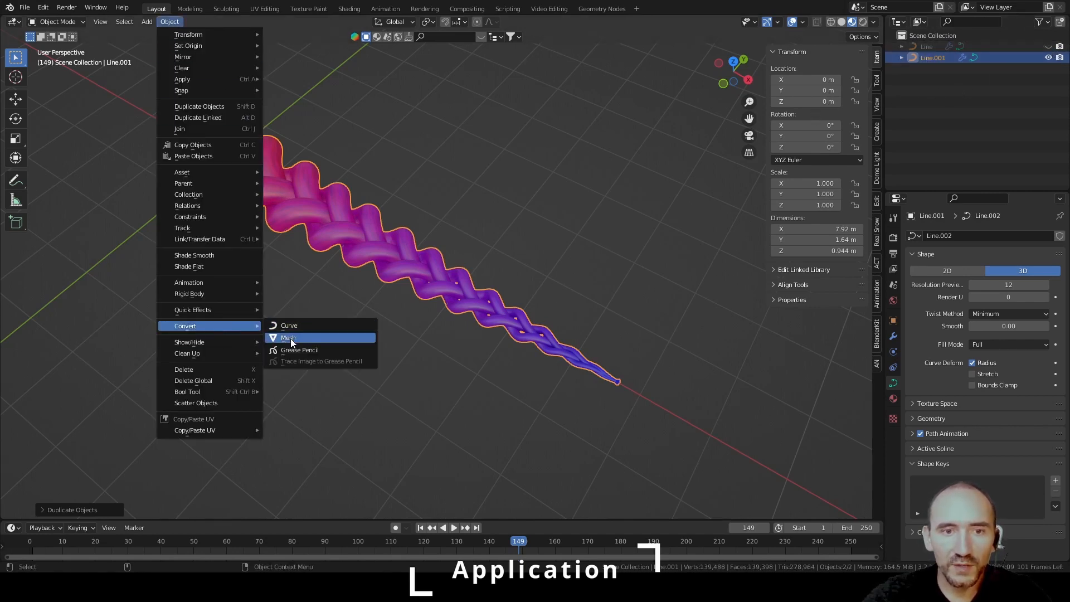
click(290, 339)
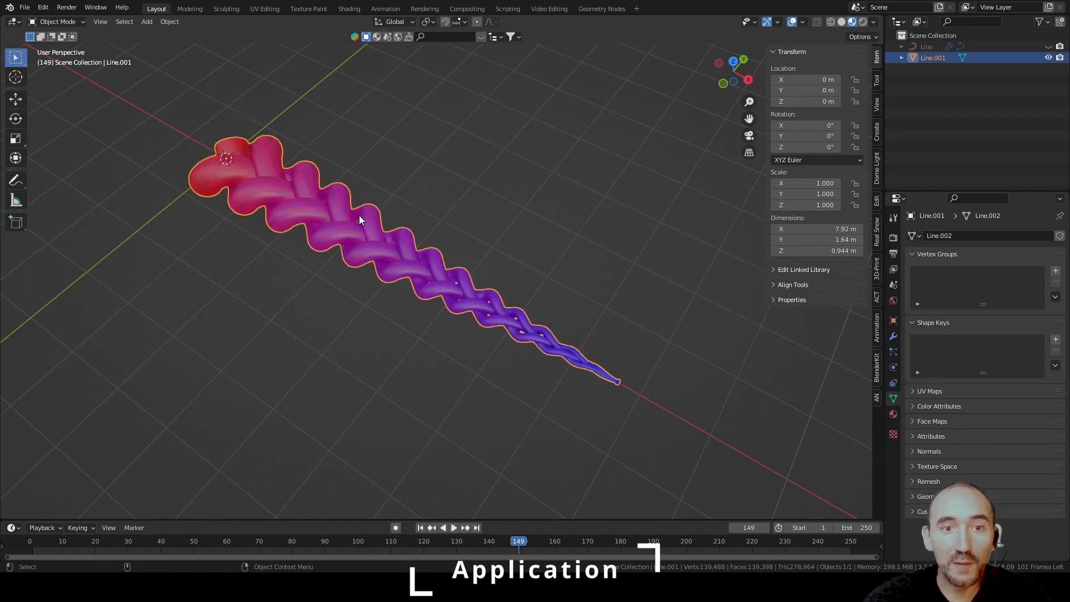
key(Tab)
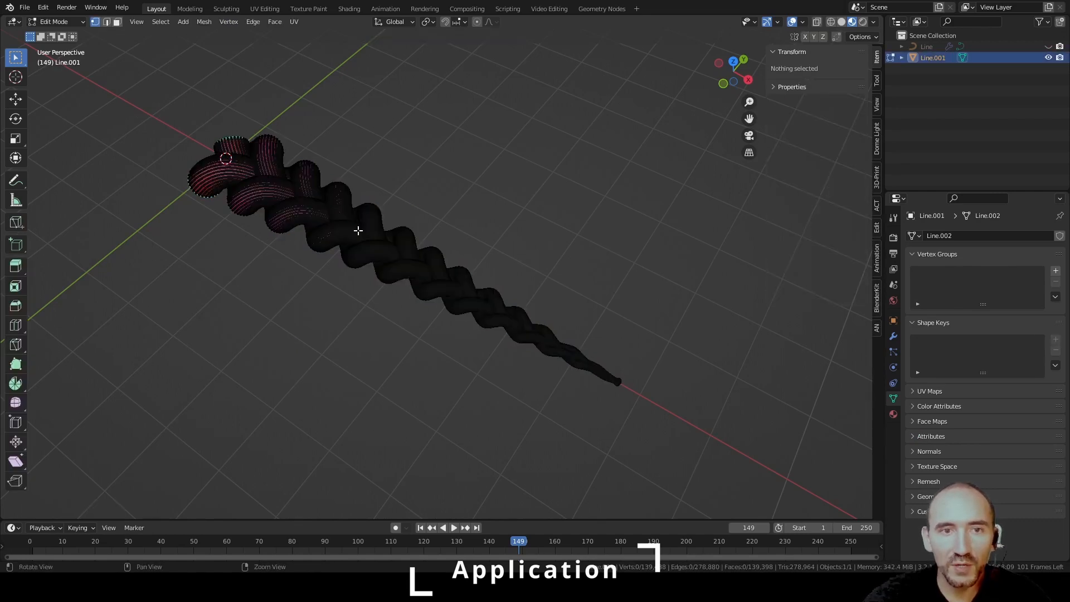
scroll(357, 230, up, 5)
scroll(375, 252, up, 4)
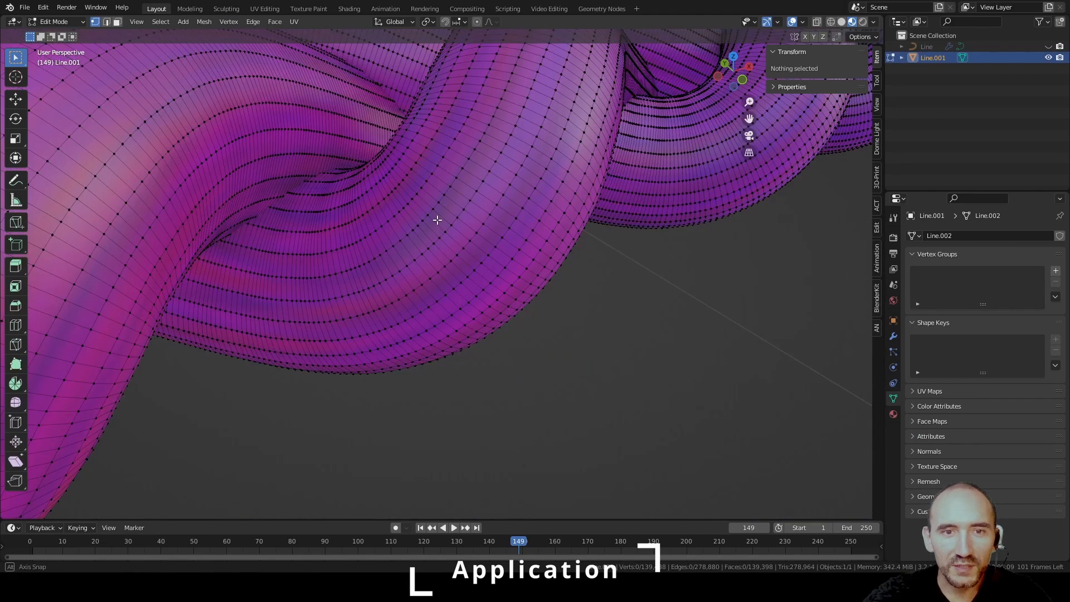
scroll(436, 249, down, 10)
key(Tab)
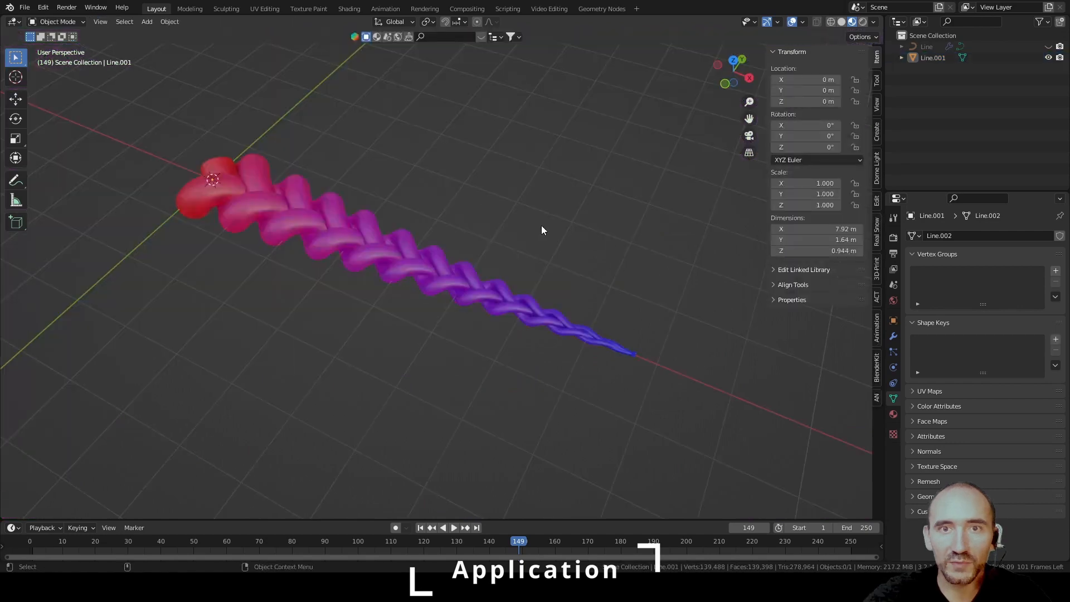
Add a Curve modifier to the converted mesh braid.
click(894, 336)
click(935, 234)
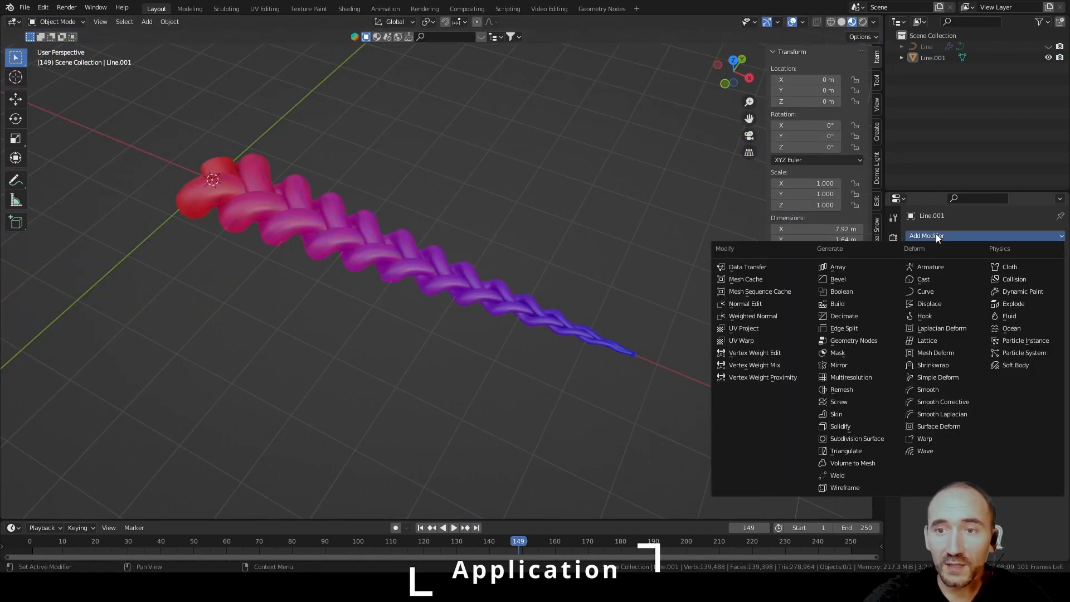
click(935, 291)
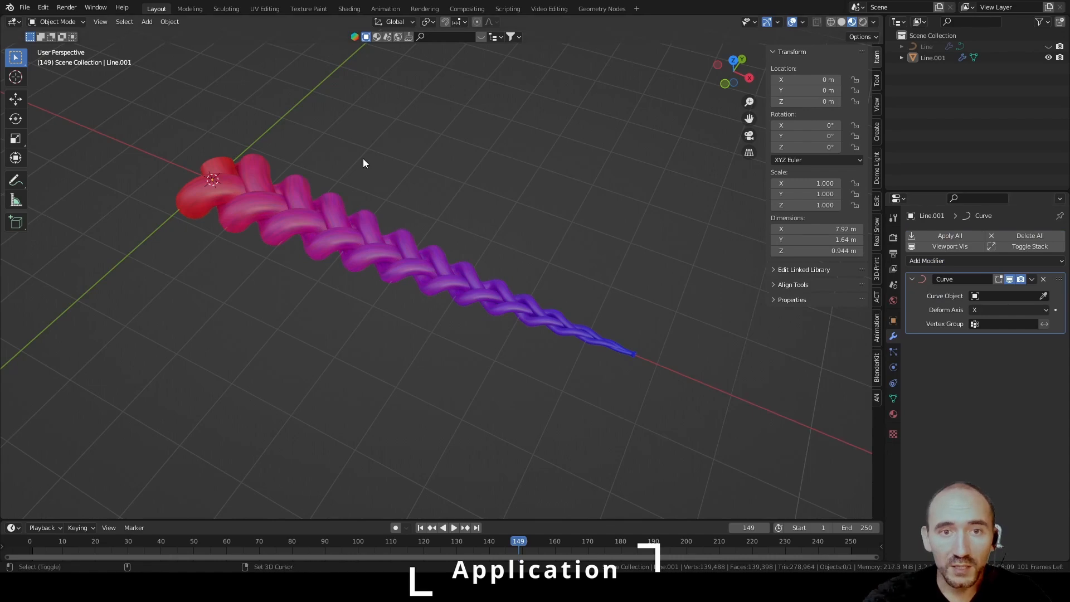
Add a Bezier curve at the origin and scale it up to about 8.29.
key(shift+a)
mouse_move(362, 158)
click(422, 160)
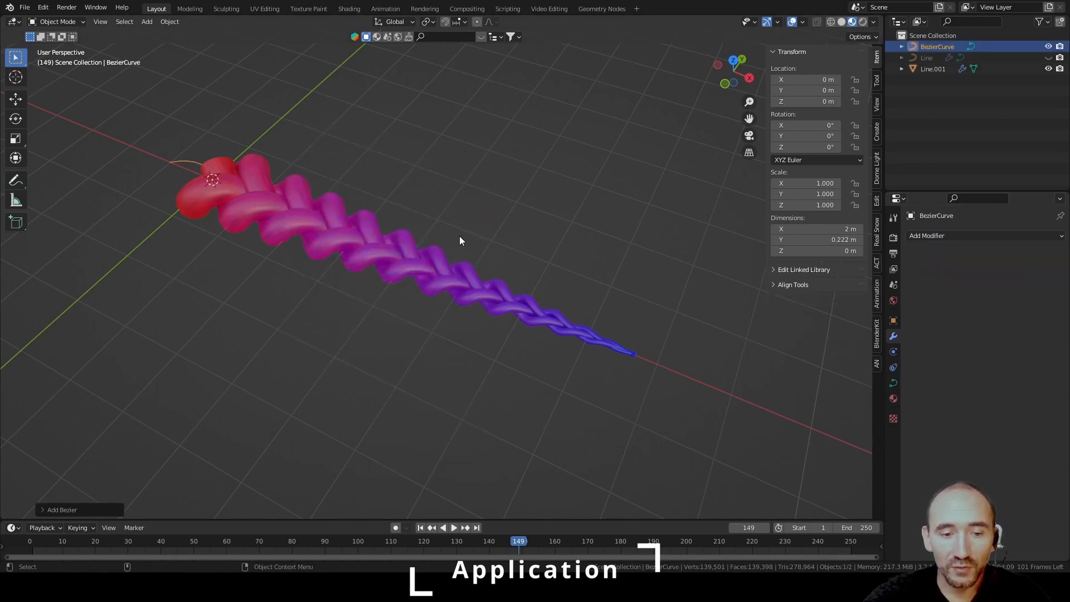
key(s)
click(490, 260)
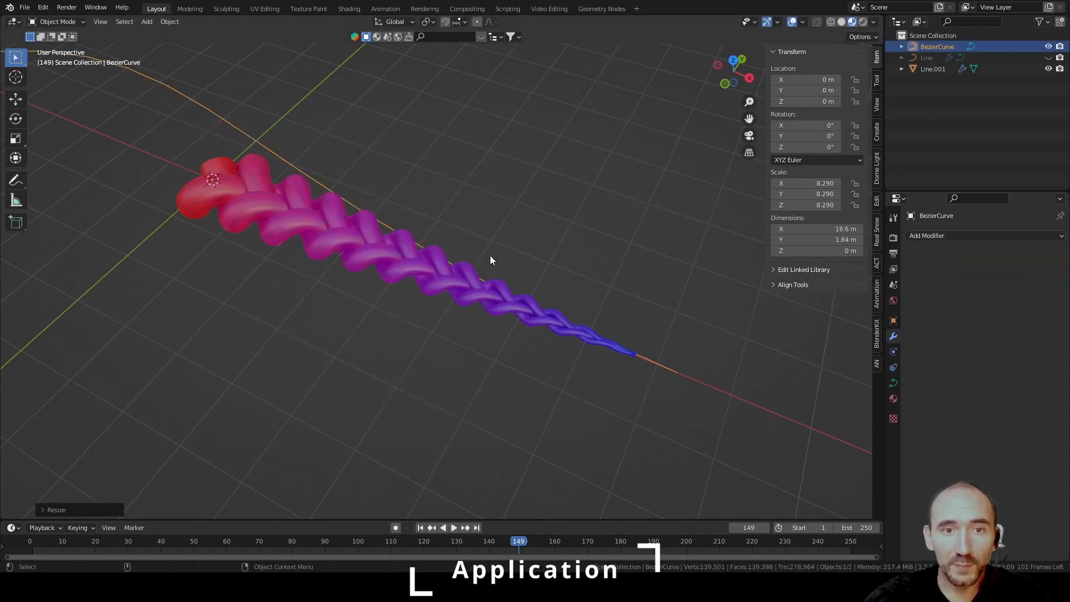
Set the new BezierCurve as the Curve Object of the mesh braid's Curve modifier.
scroll(425, 273, down, 3)
click(372, 245)
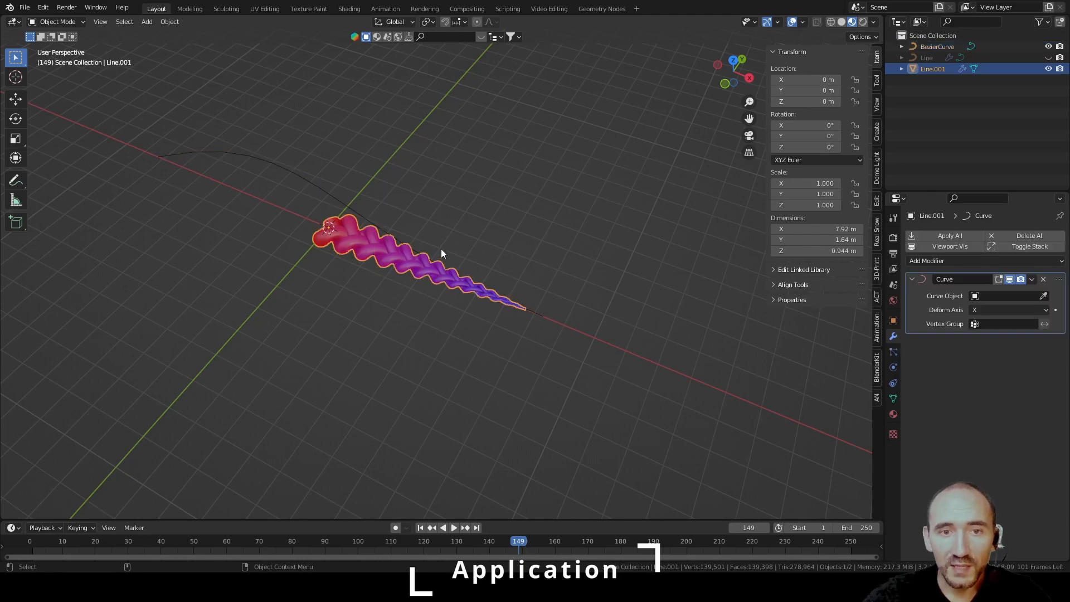
click(1043, 296)
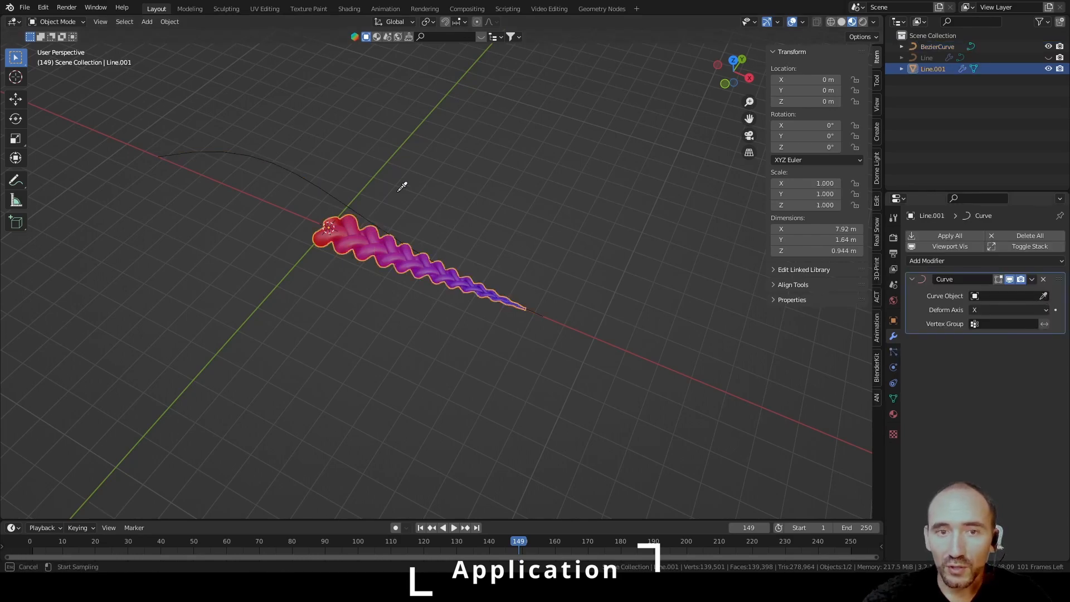
click(305, 177)
middle_drag(356, 200, 457, 272)
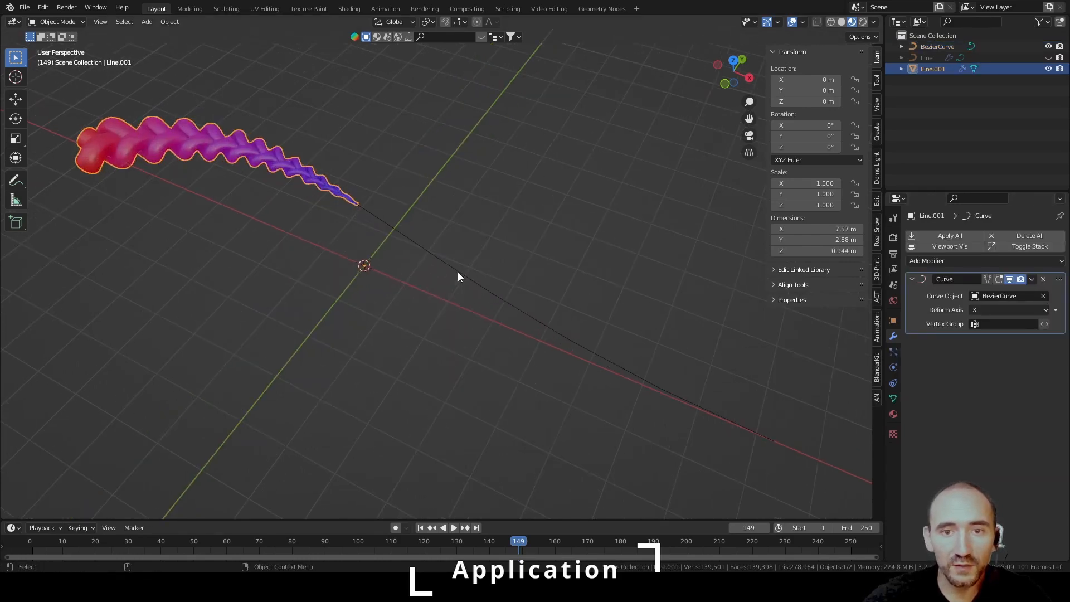
Move the mesh braid in the positive global X direction so it slides along the Bezier curve.
middle_drag(327, 268, 375, 229)
middle_drag(267, 258, 514, 271)
key(g)
key(x)
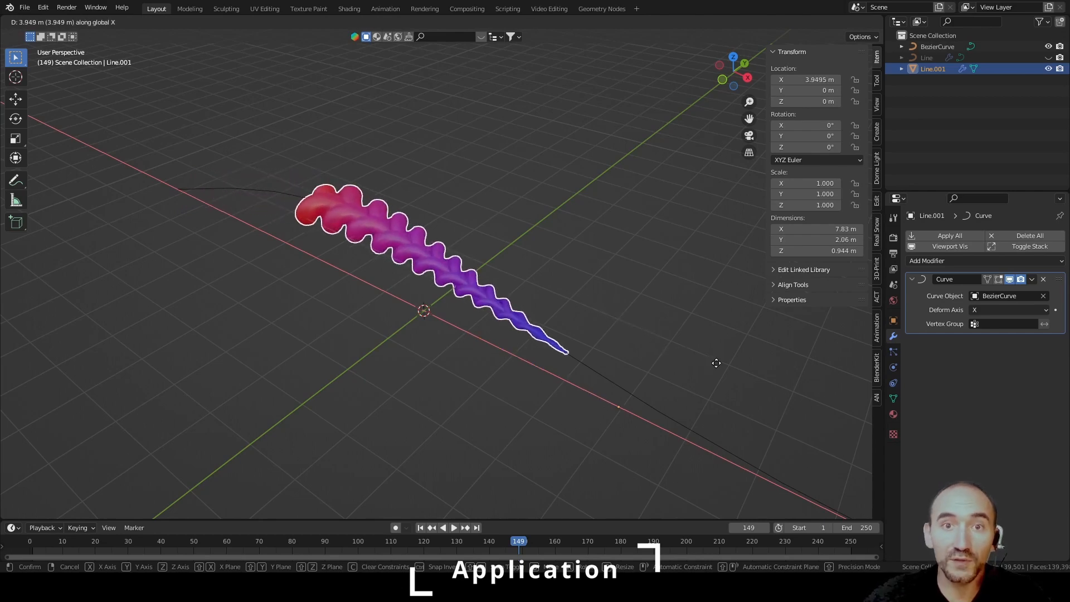
click(736, 387)
Enter Edit Mode on the Bezier curve and shorten the handles of both its end point and its start point.
shift+middle_drag(646, 370, 570, 316)
click(540, 327)
scroll(606, 308, down, 4)
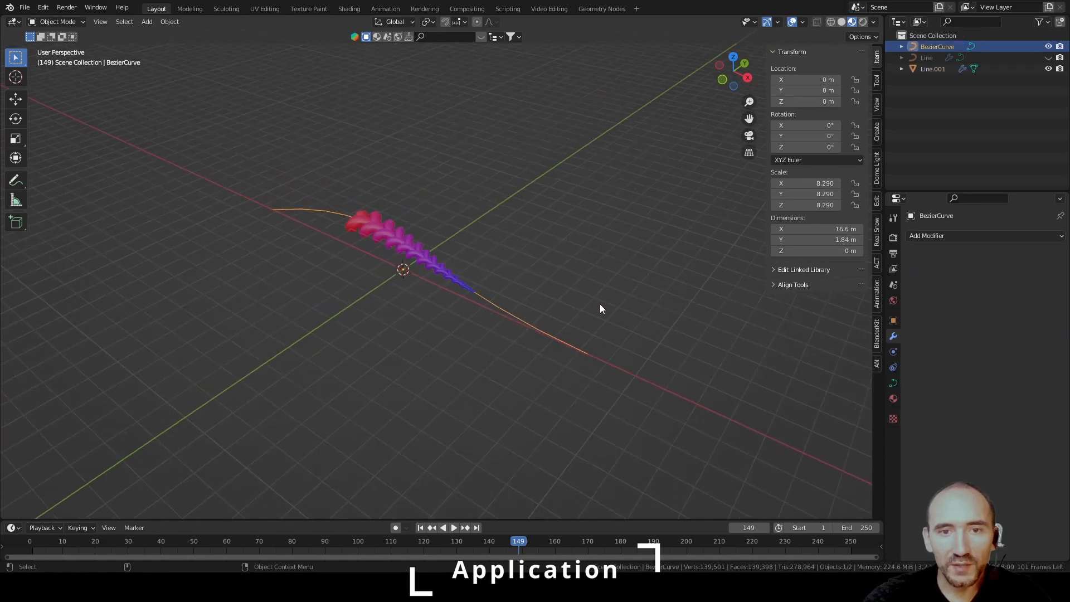
key(Tab)
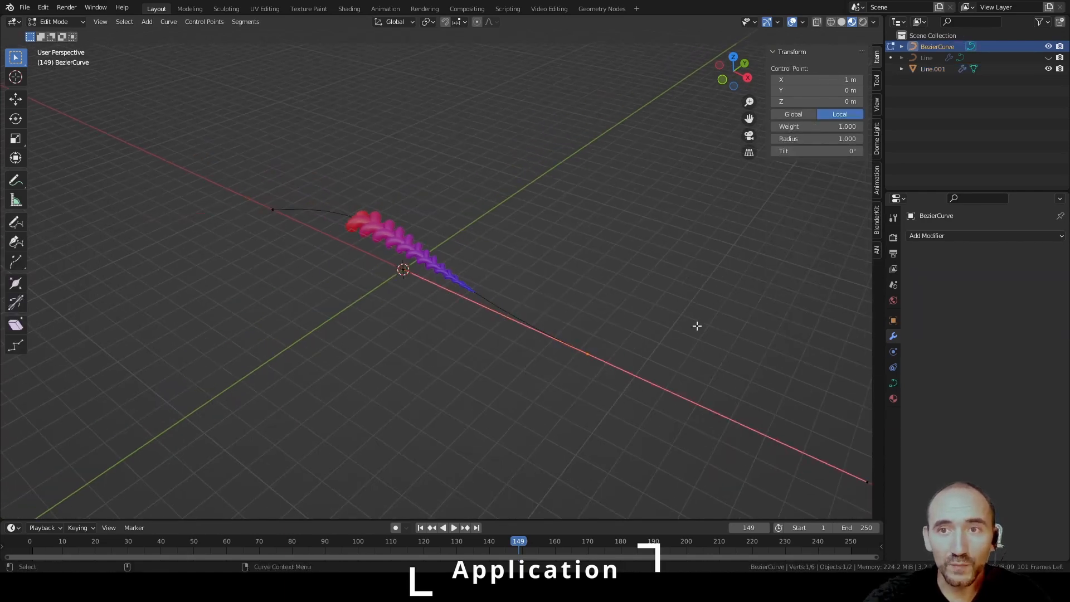
key(s)
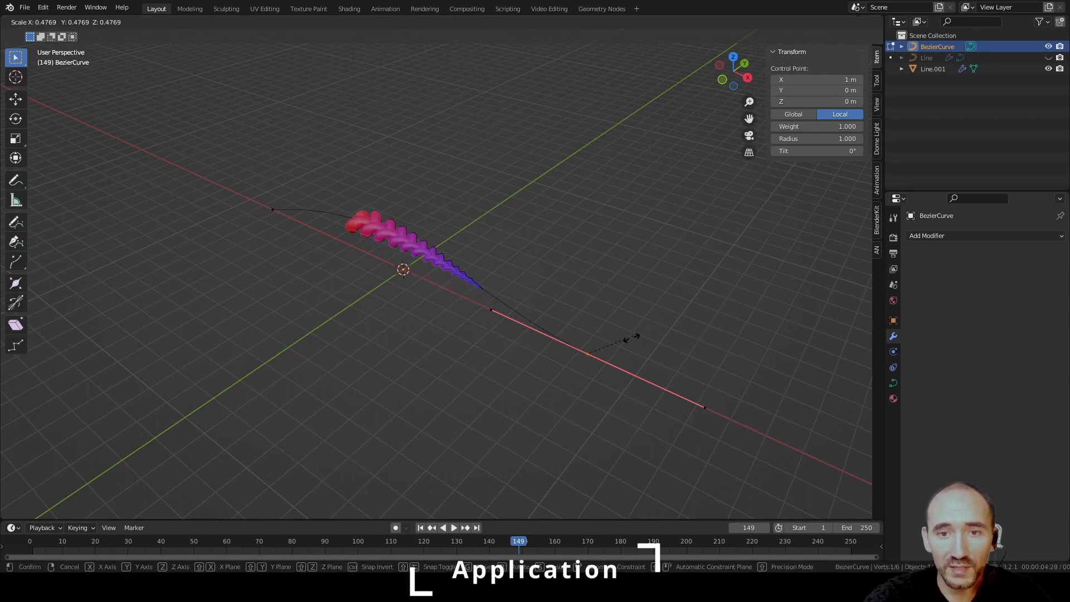
click(616, 346)
drag(241, 192, 304, 234)
key(s)
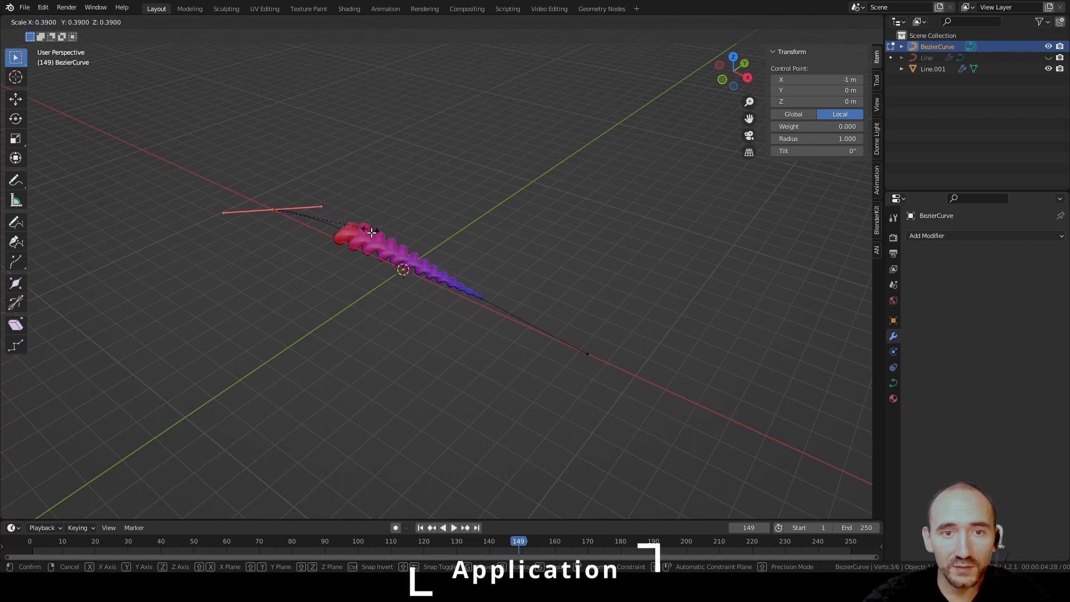
click(501, 270)
Select both control points of the Bezier curve and scale the whole curve down.
drag(241, 175, 622, 381)
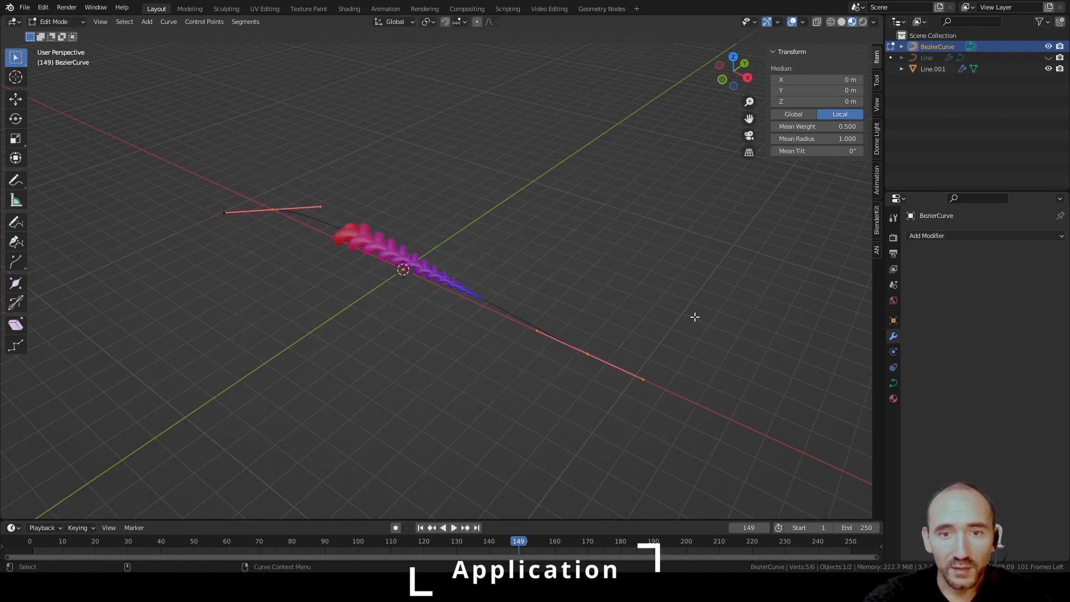
key(s)
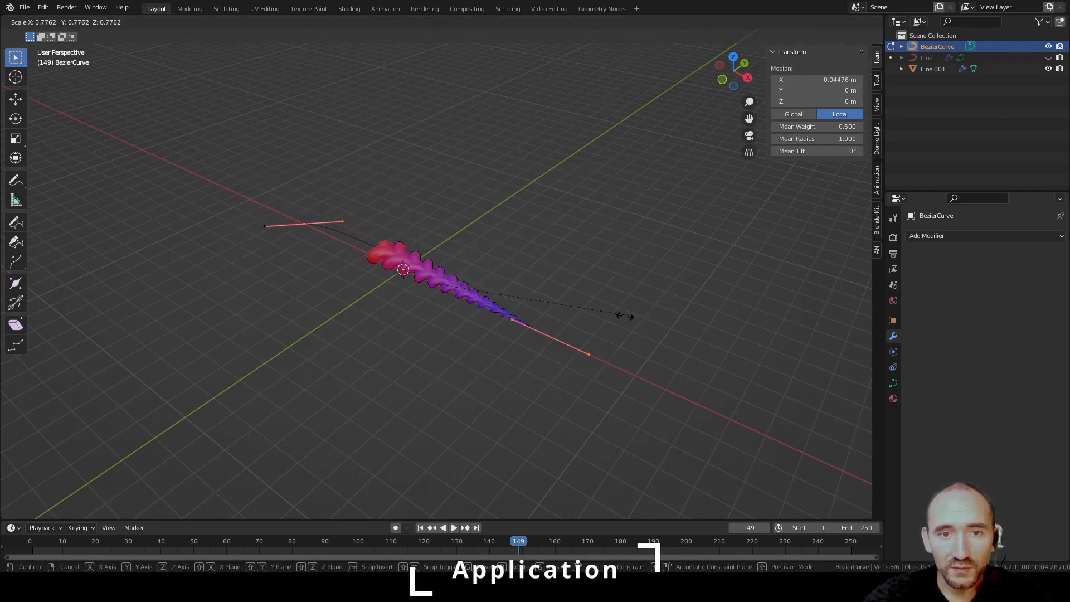
click(585, 329)
Raise the control point at the braid's tip along global Z to a local height of about 0.39 m.
scroll(574, 327, up, 4)
middle_drag(559, 323, 596, 198)
key(g)
key(z)
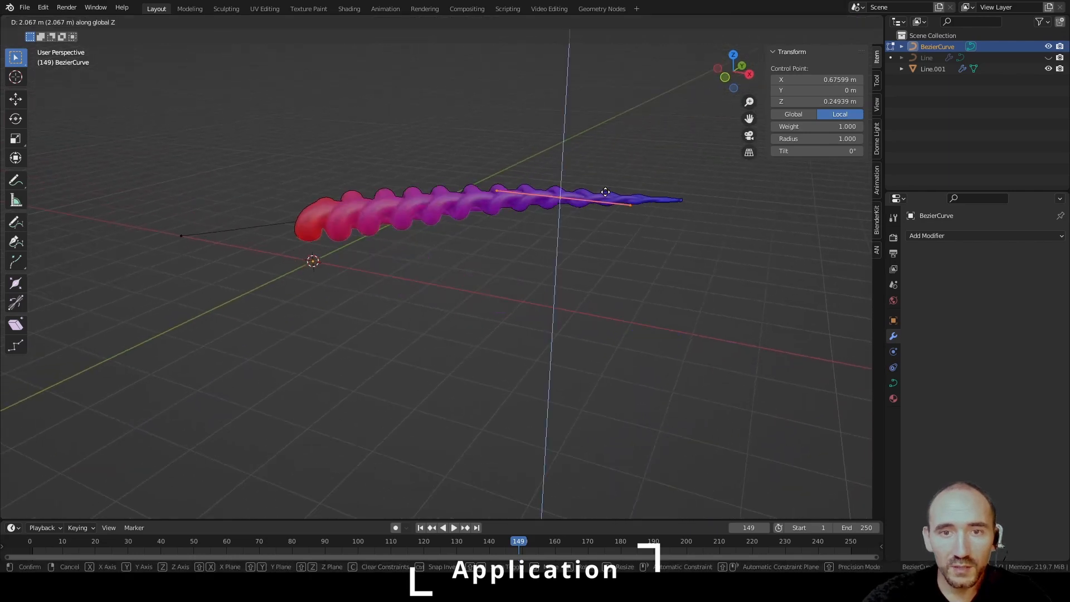
click(594, 132)
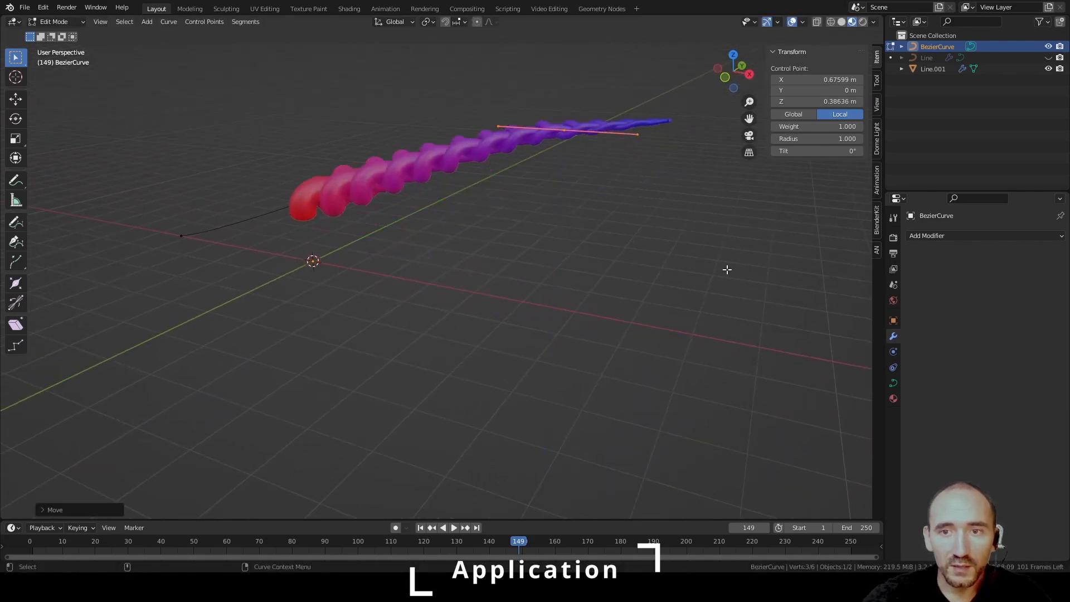
Set the Bezier curve's preview resolution to 32.
click(893, 383)
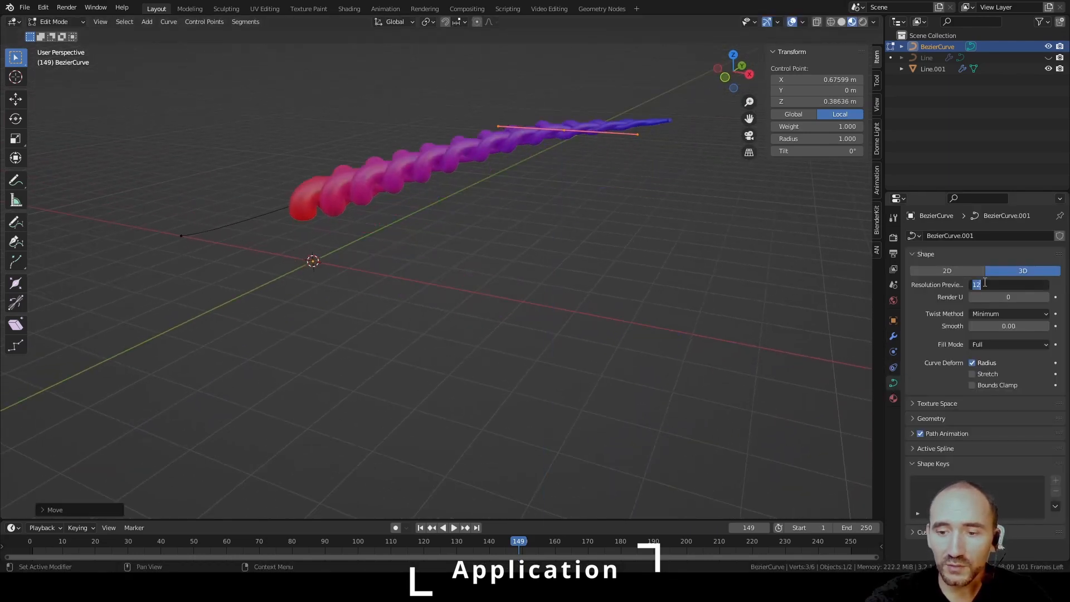
text(32)
key(Return)
Rotate the control point at the braid's tip so the end bends downward, and shift it sideways to about -0.11 m local Y.
key(r)
click(526, 203)
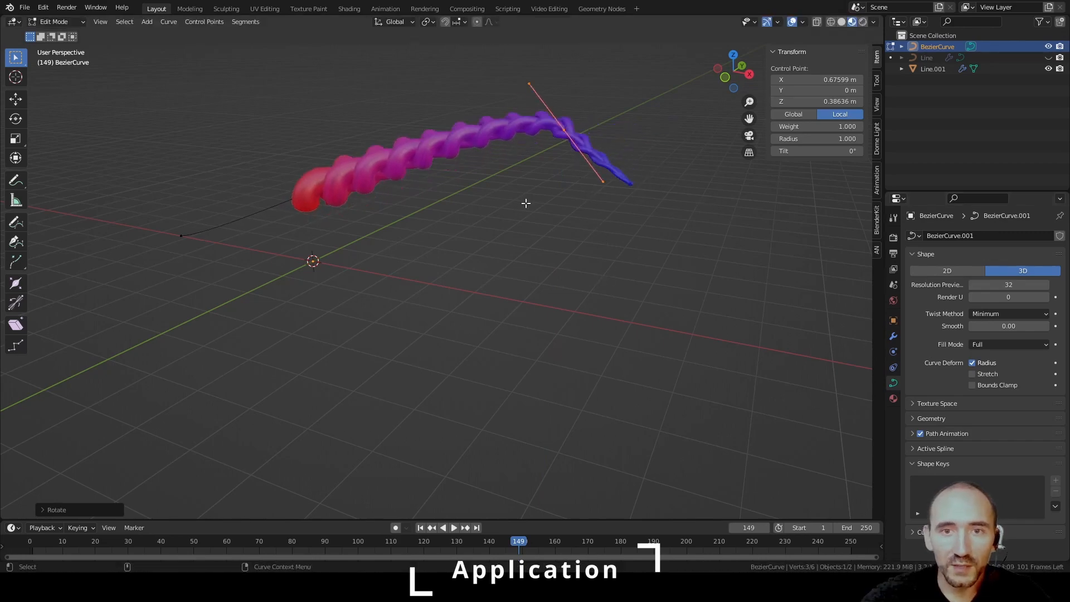
middle_drag(599, 229, 547, 282)
key(g)
click(521, 283)
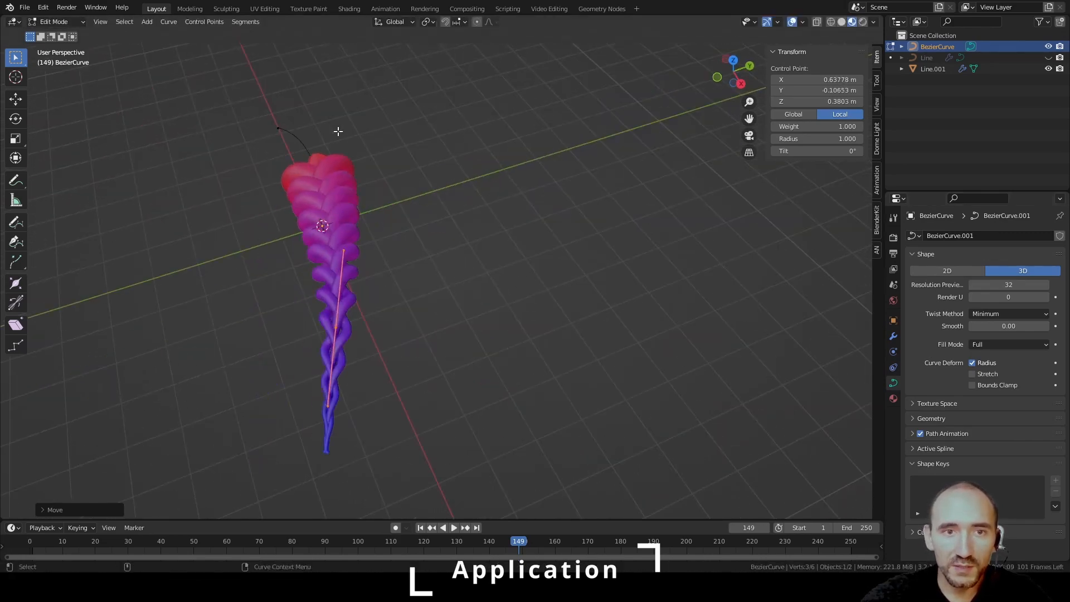
Lengthen the handles of the Bezier curve's start control point by a scale of about 2.37.
click(338, 131)
key(s)
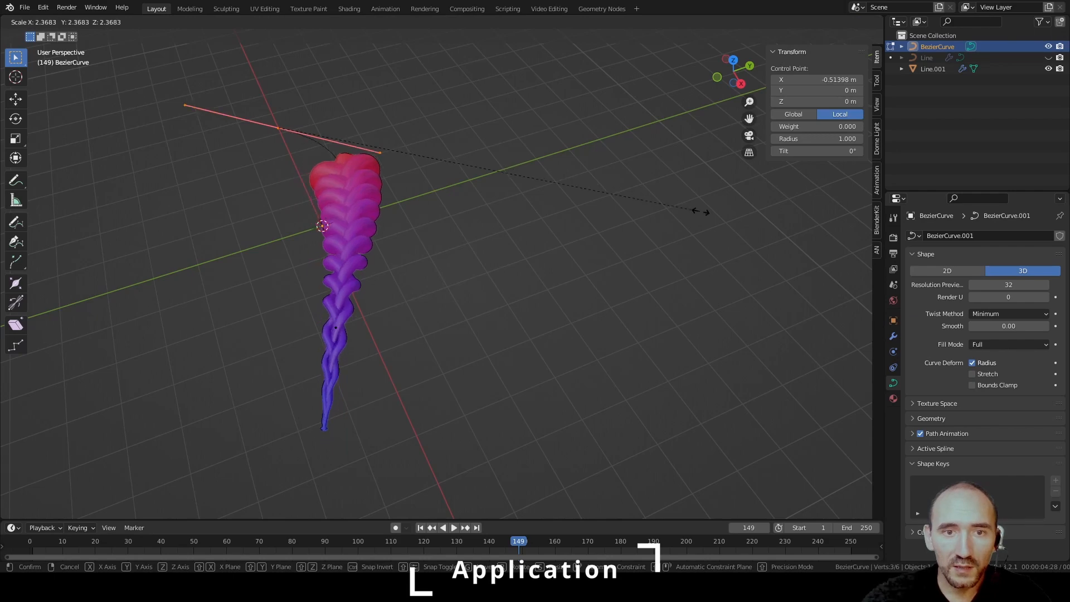
click(700, 210)
Change the Tilt of a curve control point to twist the braid, return to Object Mode and view the thick end.
middle_drag(446, 258, 494, 231)
click(521, 206)
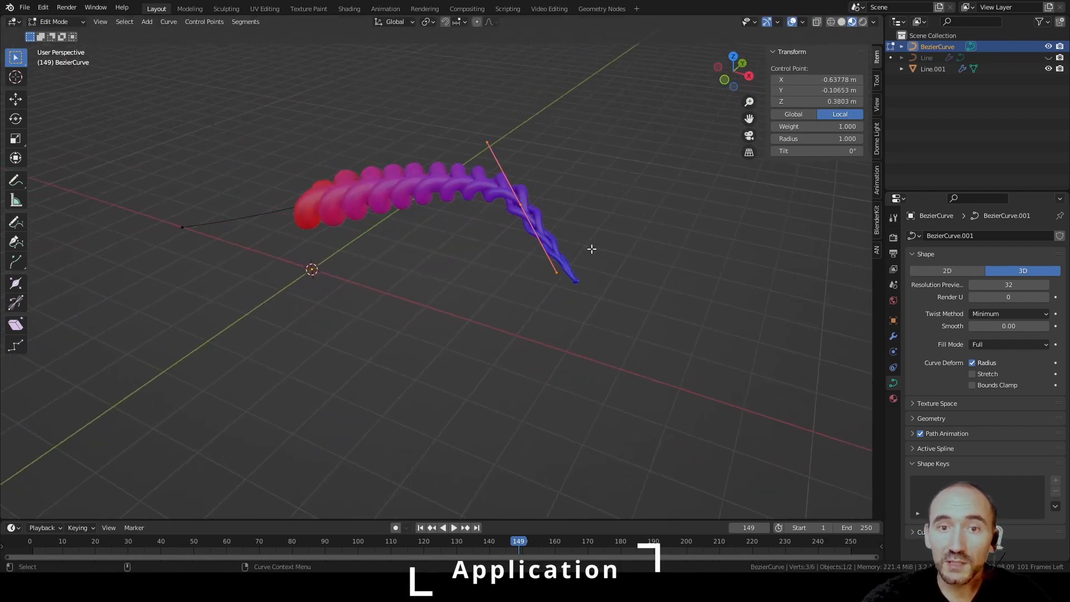
drag(817, 151, 858, 151)
click(620, 133)
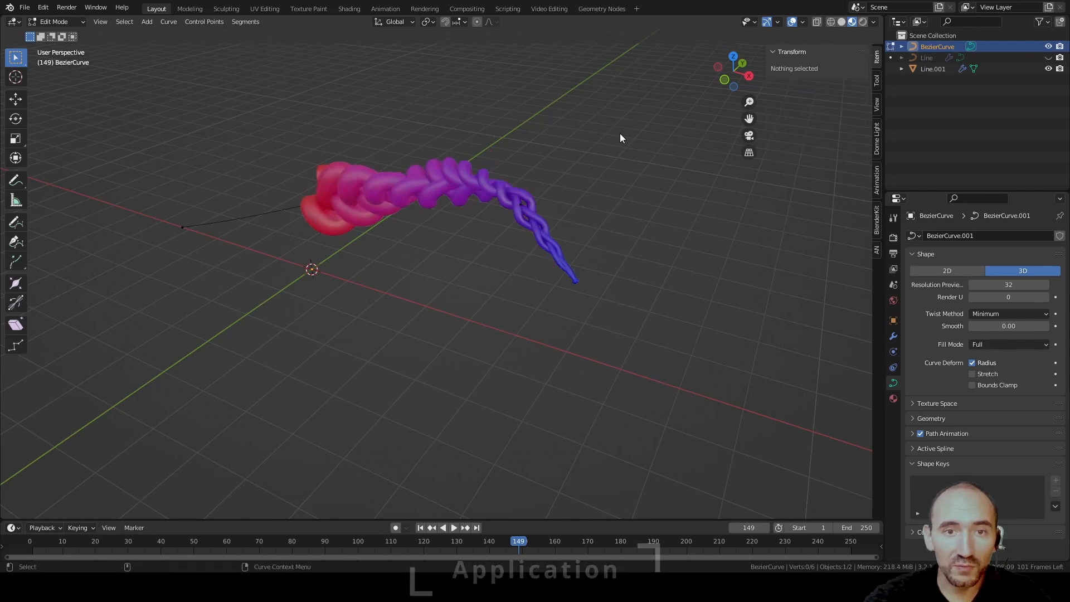
key(Tab)
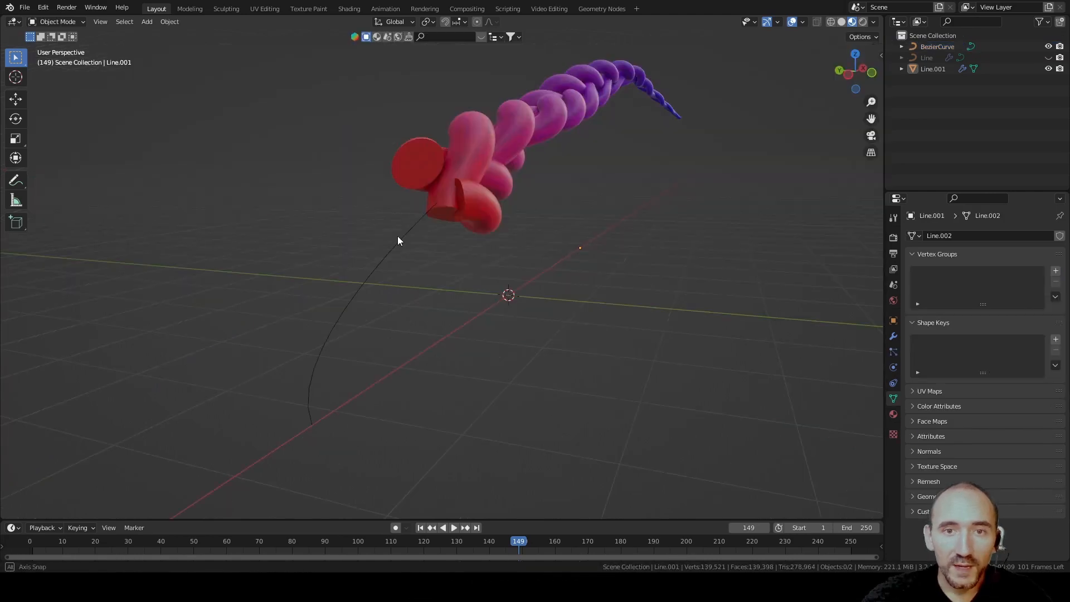
middle_drag(397, 240, 268, 266)
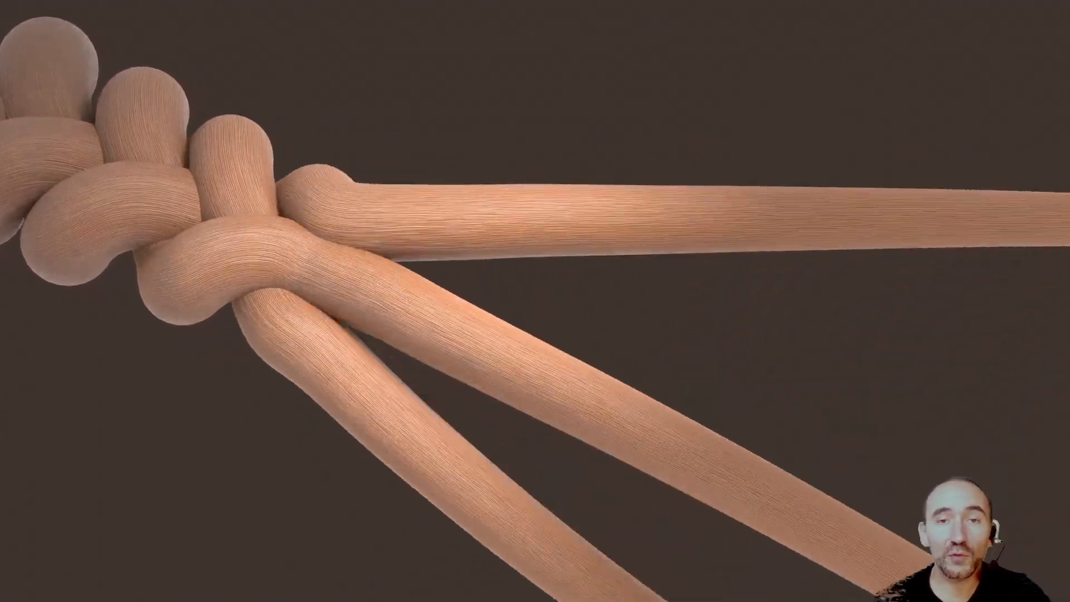